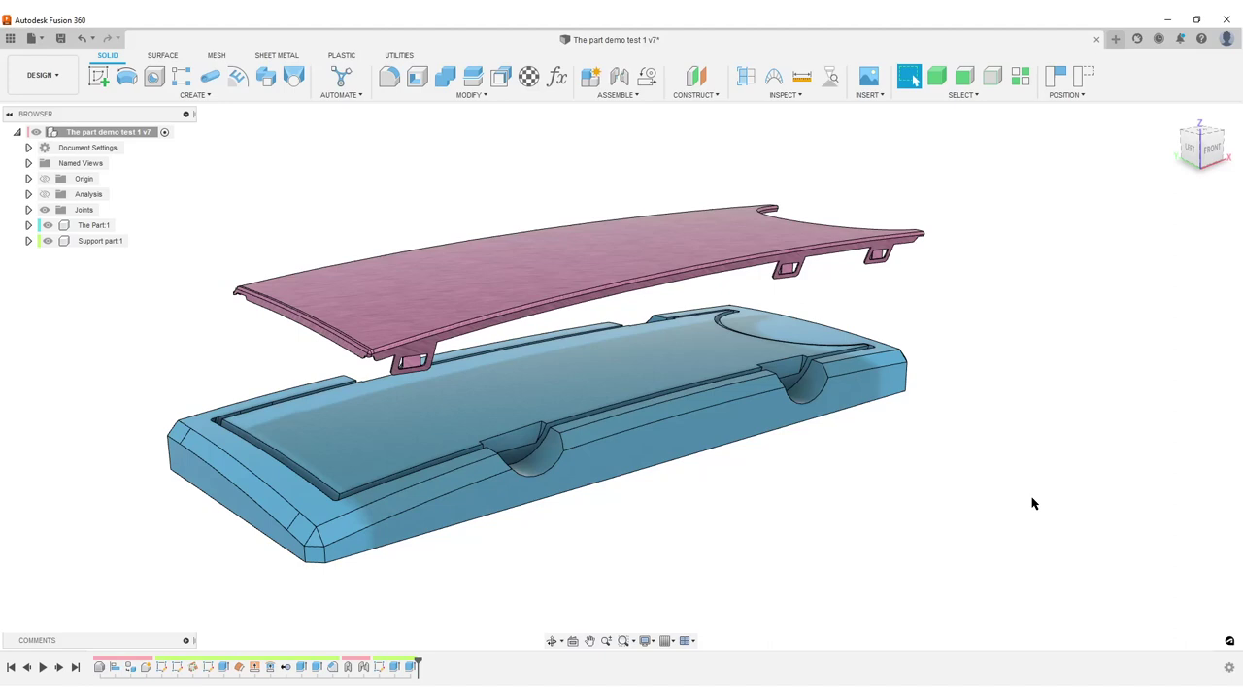
# - Lift the pink panel higher above the blue support and examine both from the end, underneath and above
pyautogui.scroll(-4, 751, 514)
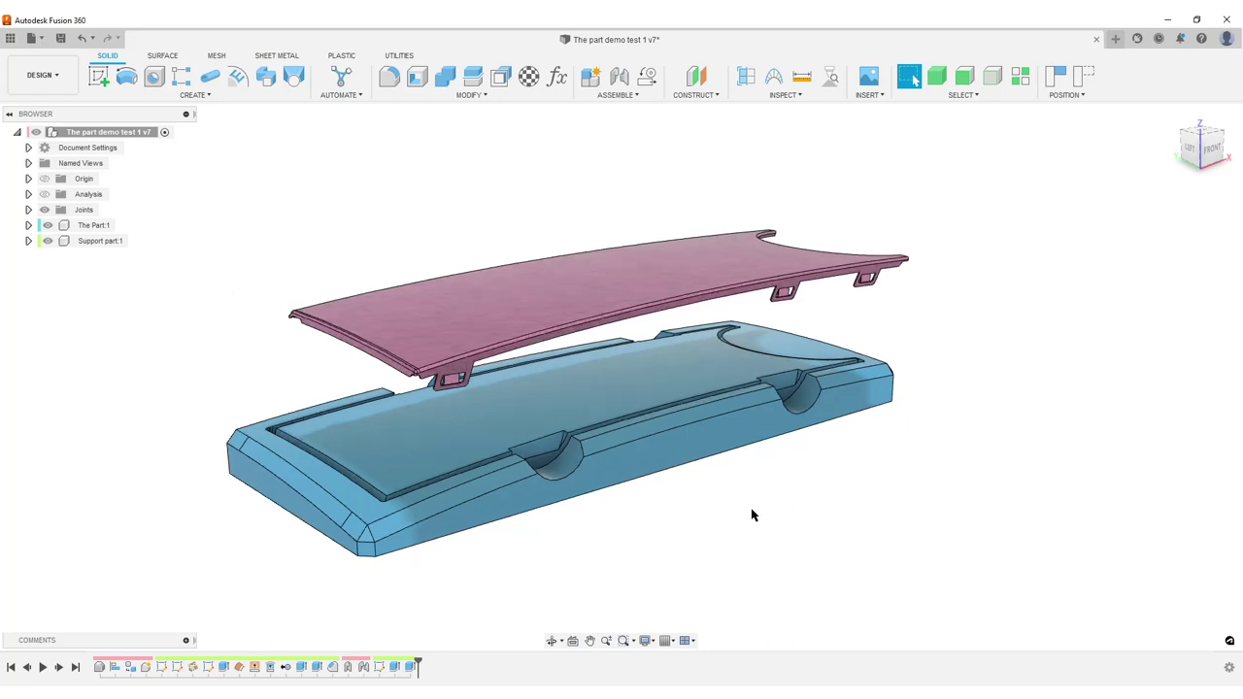
pyautogui.scroll(4, 750, 528)
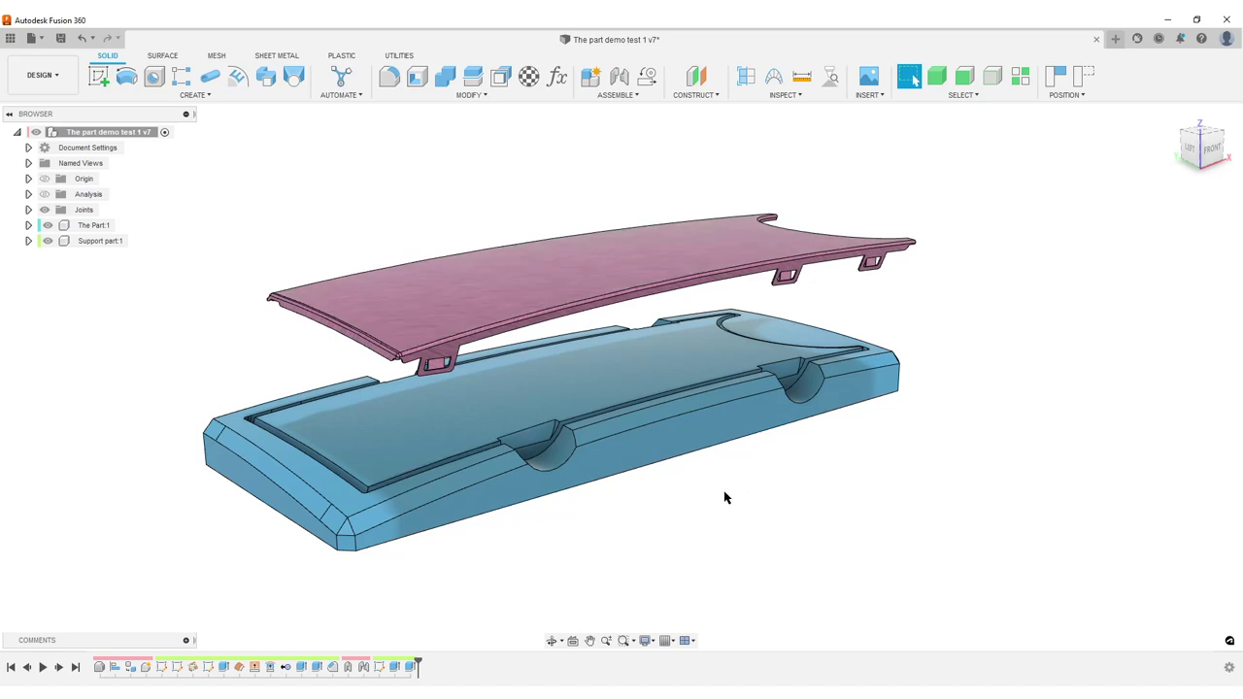
pyautogui.scroll(-3, 723, 497)
pyautogui.keyDown('shift'); pyautogui.moveTo(731, 512); pyautogui.dragTo(784, 492, button='middle'); pyautogui.keyUp('shift')
pyautogui.scroll(-1, 783, 485)
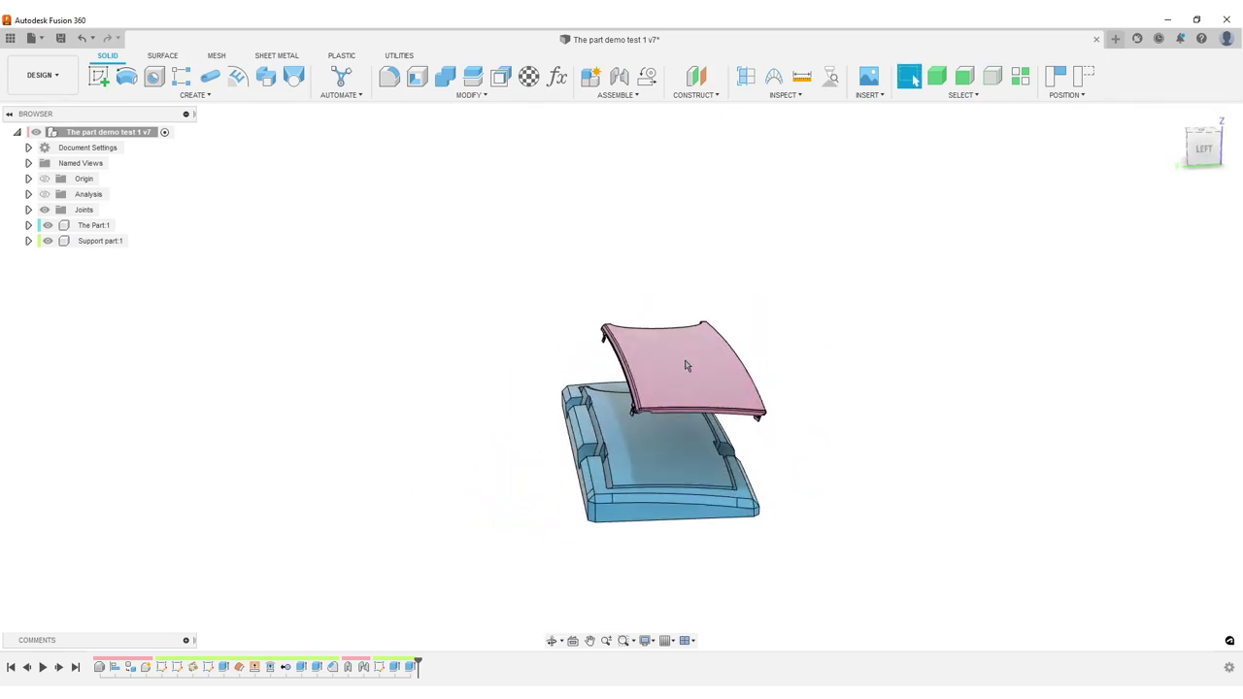
pyautogui.moveTo(686, 366); pyautogui.dragTo(675, 309)
pyautogui.scroll(3, 657, 390)
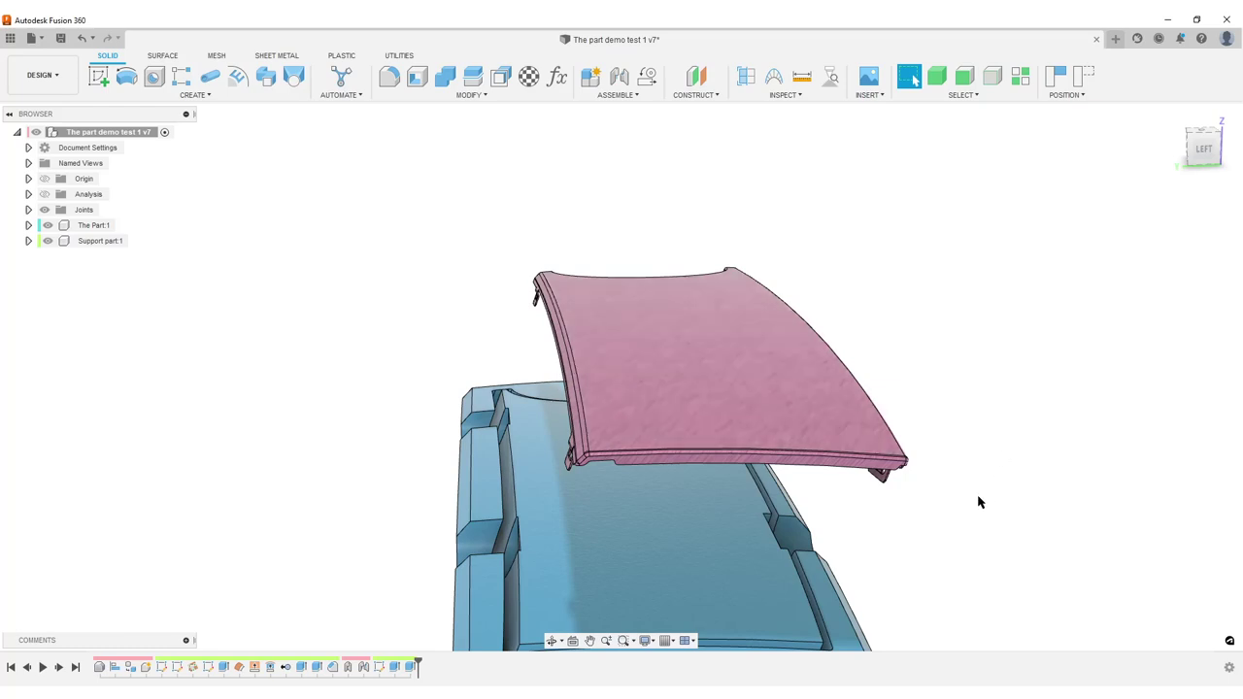
pyautogui.keyDown('shift'); pyautogui.moveTo(979, 502); pyautogui.dragTo(905, 333, button='middle'); pyautogui.keyUp('shift')
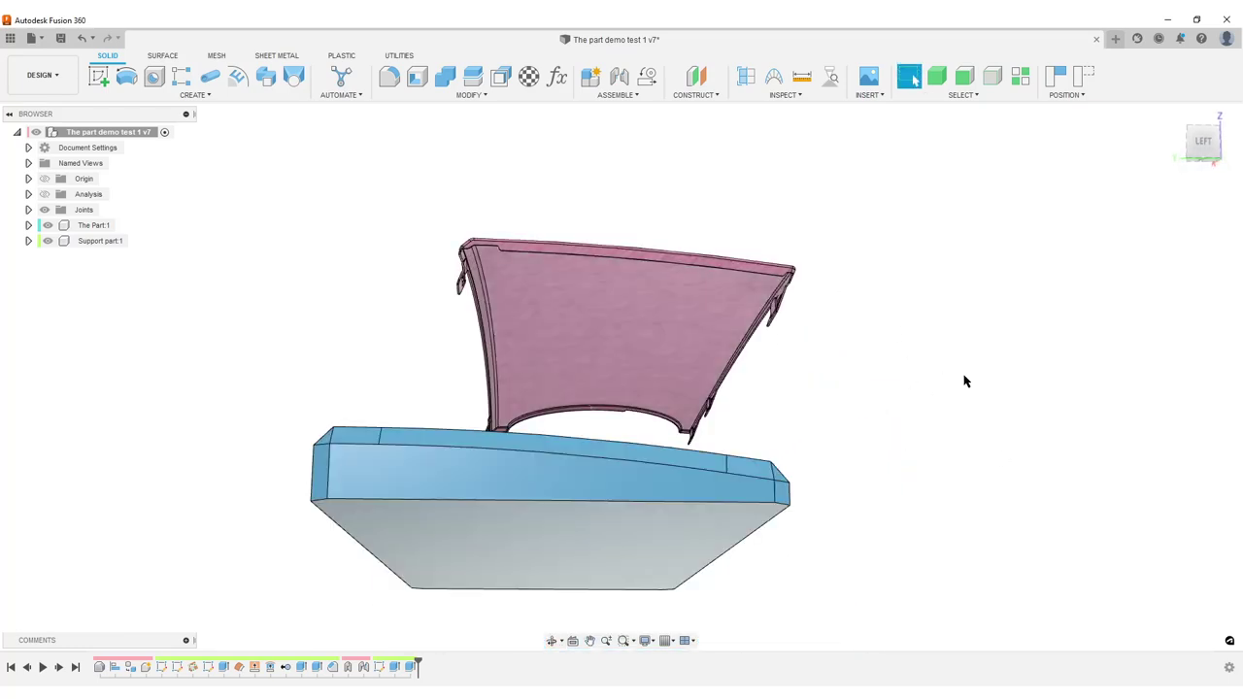
pyautogui.keyDown('shift'); pyautogui.moveTo(964, 381); pyautogui.dragTo(918, 491, button='middle'); pyautogui.keyUp('shift')
pyautogui.scroll(1, 943, 355)
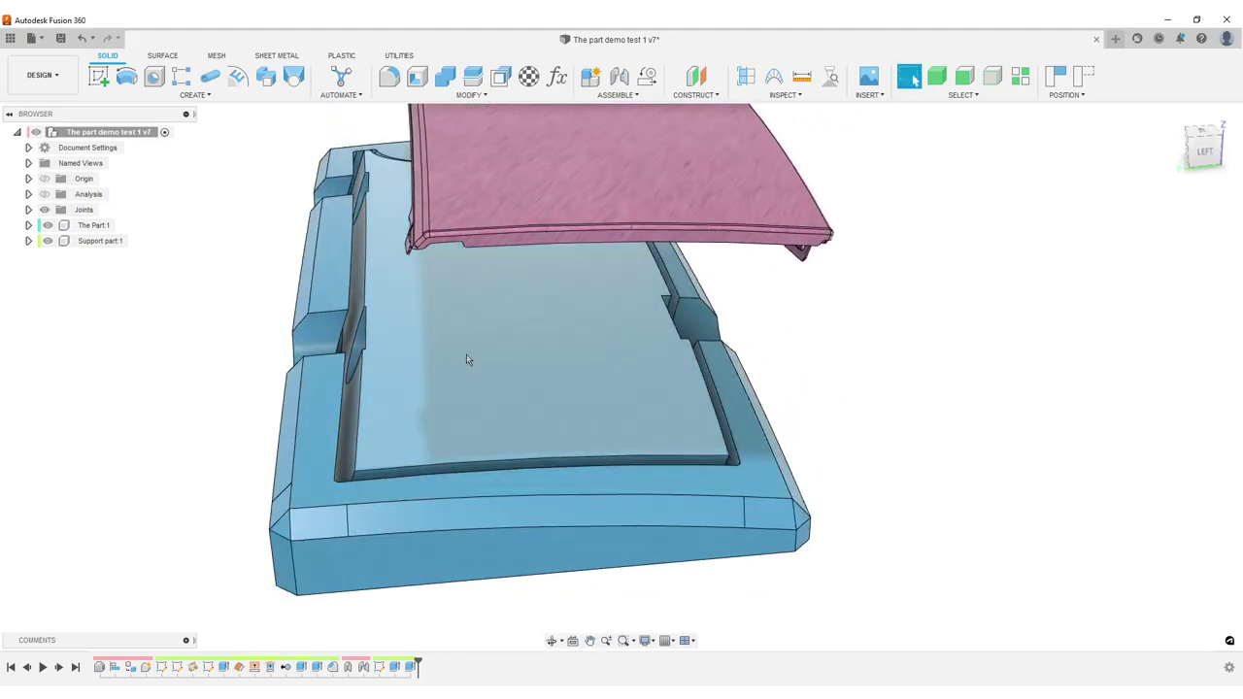
# - Lower the pink panel into the support's recess and examine the fit from above and along the side cutouts
pyautogui.scroll(-3, 759, 346)
pyautogui.moveTo(726, 249); pyautogui.dragTo(659, 336)
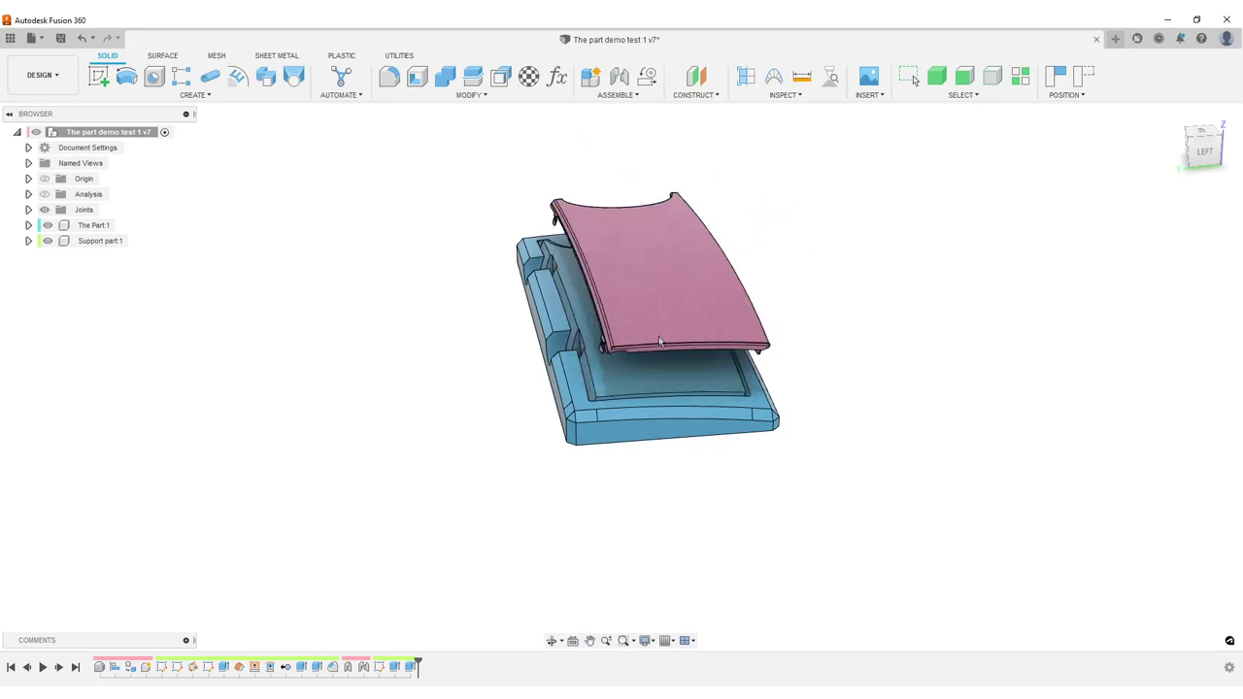
pyautogui.keyDown('shift'); pyautogui.moveTo(658, 340); pyautogui.dragTo(767, 435, button='middle'); pyautogui.keyUp('shift')
pyautogui.scroll(3, 749, 440)
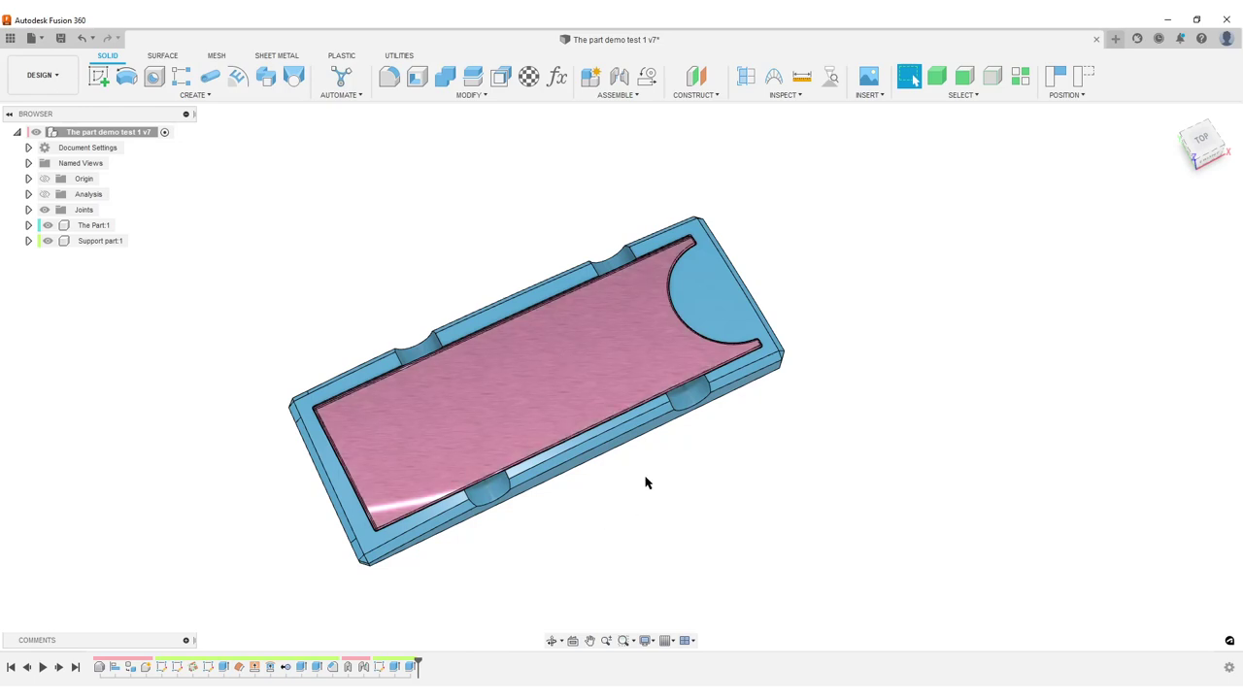
pyautogui.keyDown('shift'); pyautogui.moveTo(645, 482); pyautogui.dragTo(693, 438, button='middle'); pyautogui.keyUp('shift')
pyautogui.scroll(2, 547, 490)
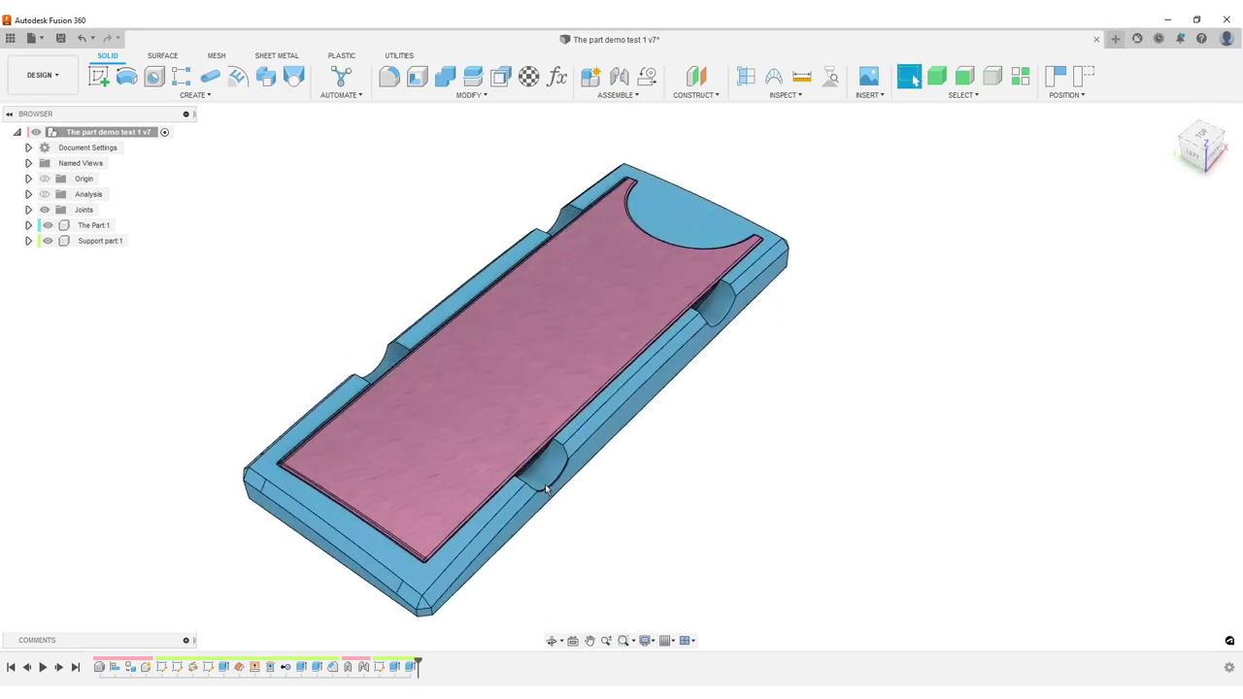
pyautogui.scroll(3, 547, 490)
pyautogui.scroll(-4, 610, 291)
pyautogui.scroll(2, 762, 218)
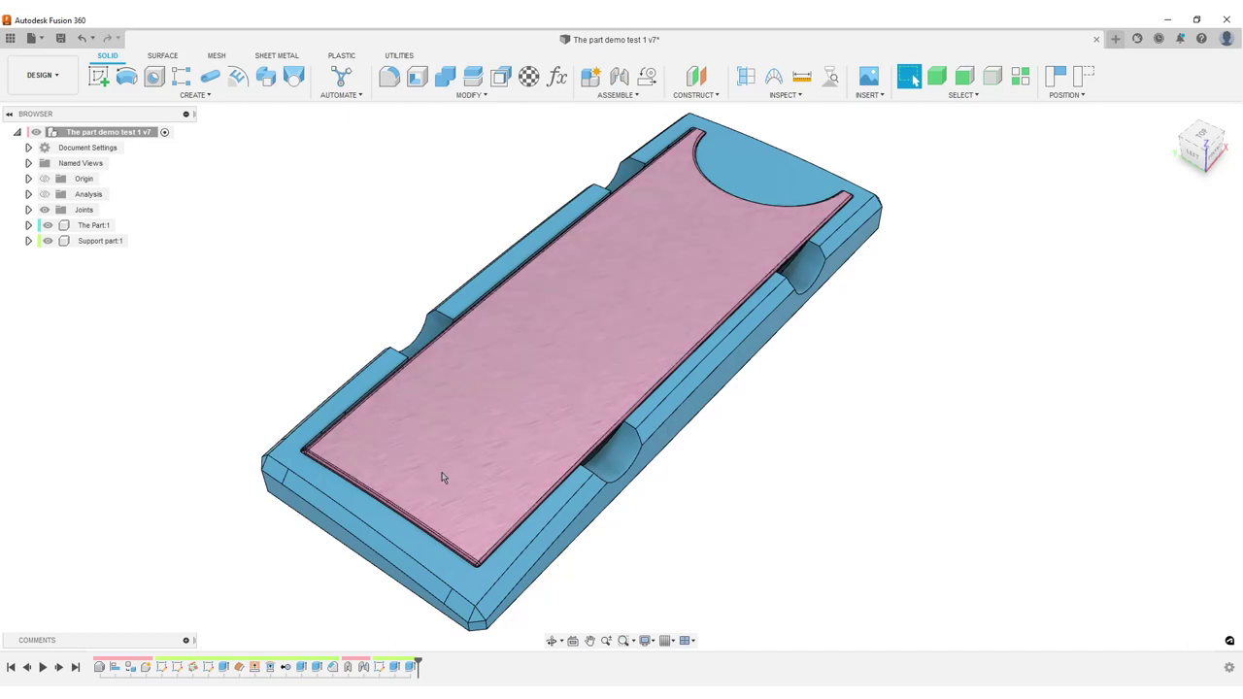
# - Try to slide the seated panel sideways out of the support
pyautogui.moveTo(510, 397); pyautogui.dragTo(971, 418)
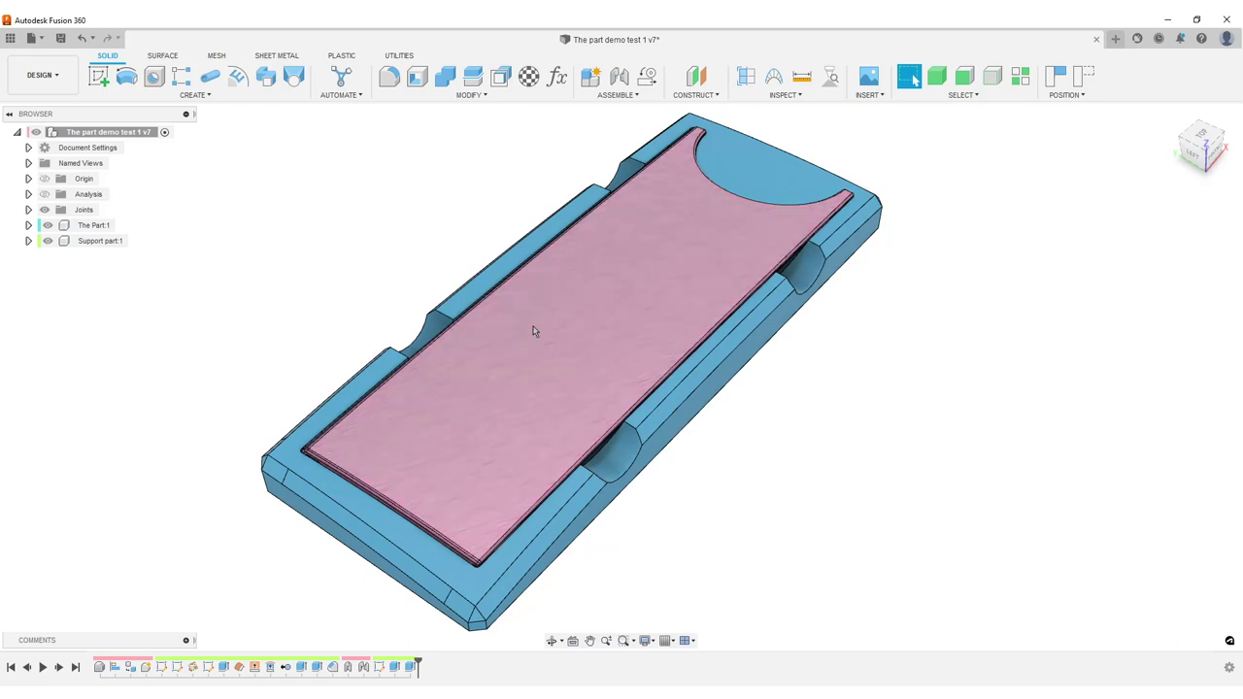
pyautogui.keyDown('shift'); pyautogui.moveTo(763, 479); pyautogui.dragTo(842, 460, button='middle'); pyautogui.keyUp('shift')
pyautogui.press('Escape')
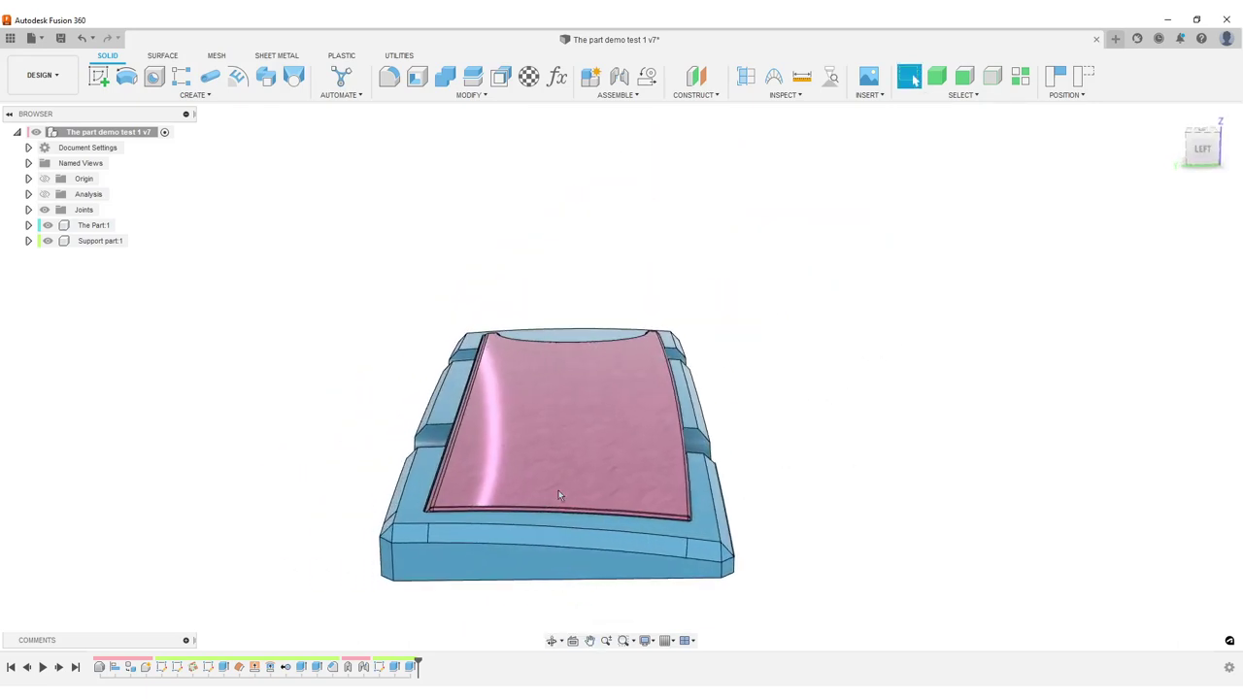
# - Lift the panel out of the support with the section analysis displayed, and hide the analysis again
pyautogui.click(44, 194)
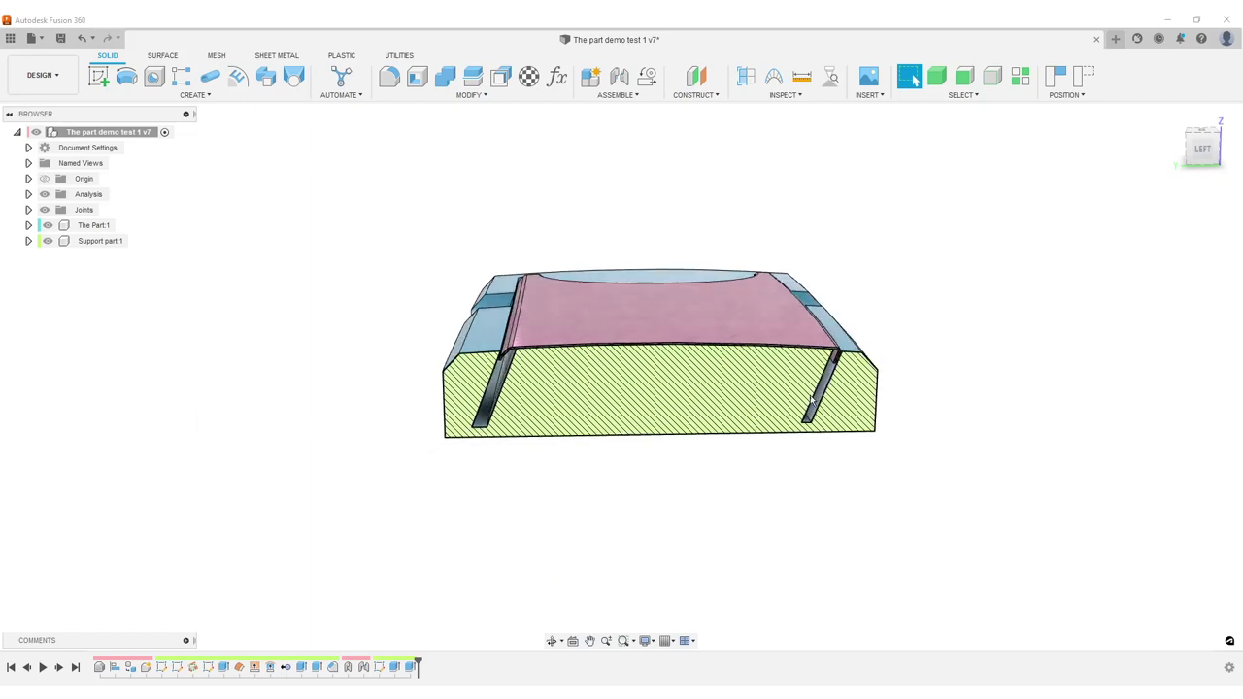
pyautogui.keyDown('shift'); pyautogui.moveTo(727, 369); pyautogui.dragTo(722, 335, button='middle'); pyautogui.keyUp('shift')
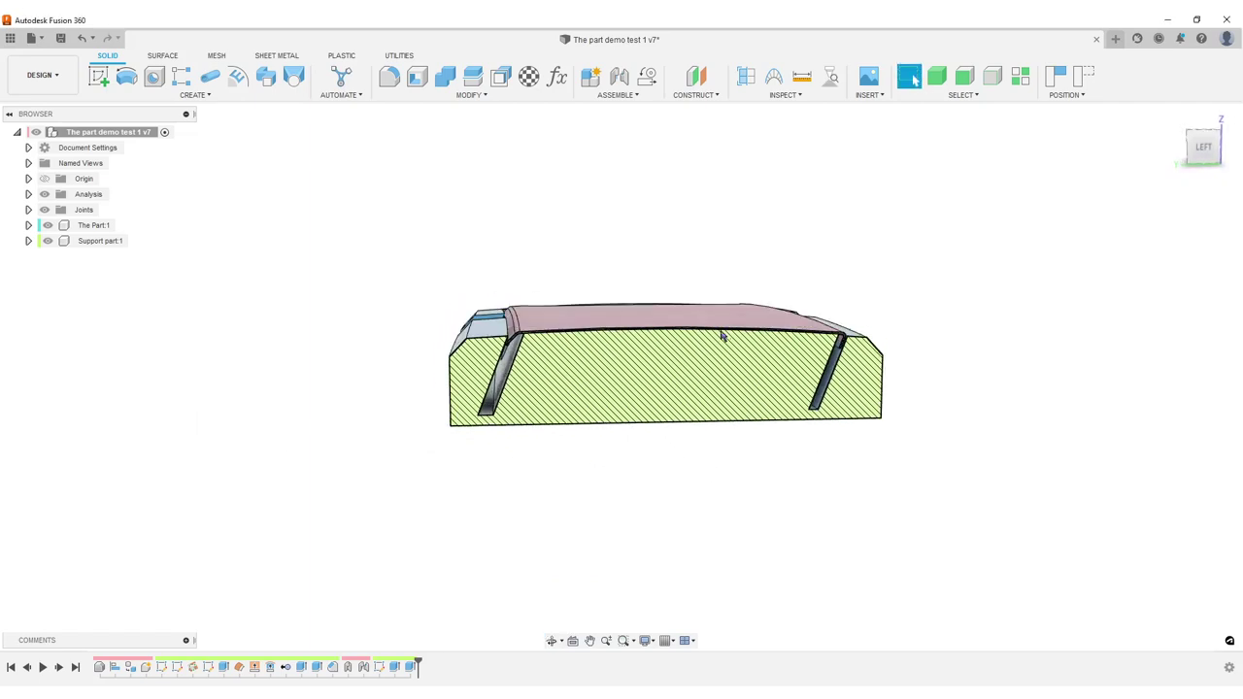
pyautogui.moveTo(710, 309); pyautogui.dragTo(740, 219)
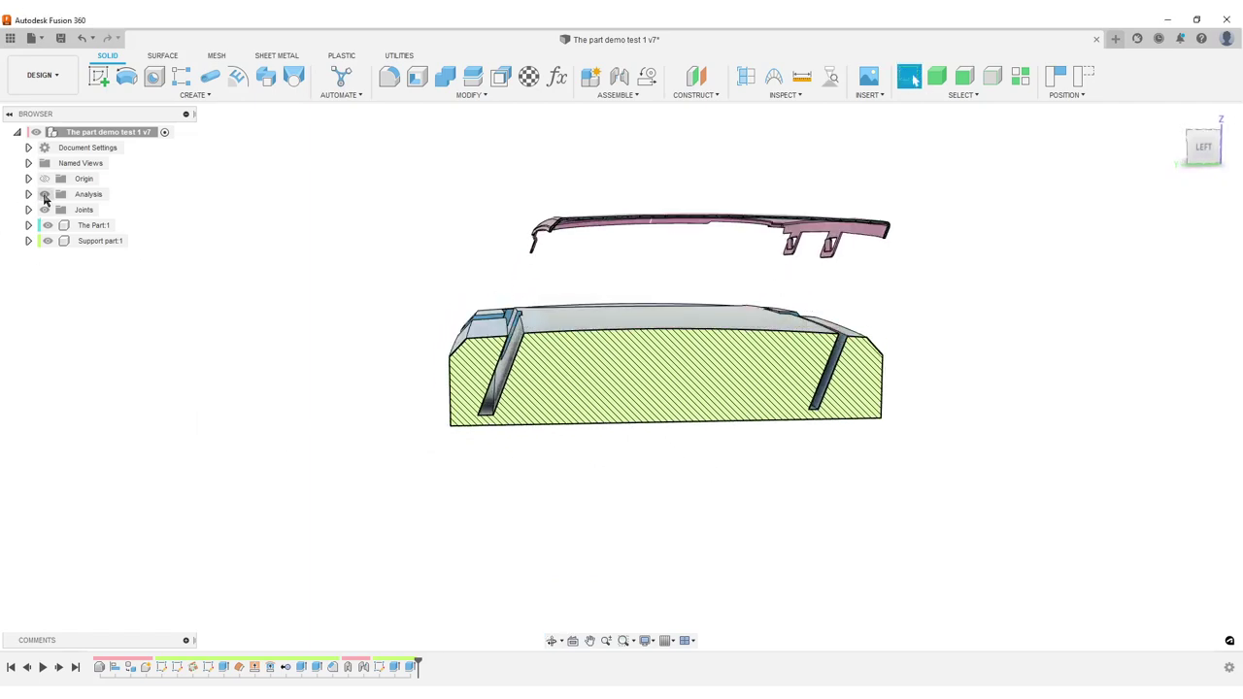
pyautogui.click(44, 195)
# - Lower the panel back into the support's recess and examine how it seats along the front cutouts and left end
pyautogui.keyDown('shift'); pyautogui.moveTo(443, 311); pyautogui.dragTo(703, 334, button='middle'); pyautogui.keyUp('shift')
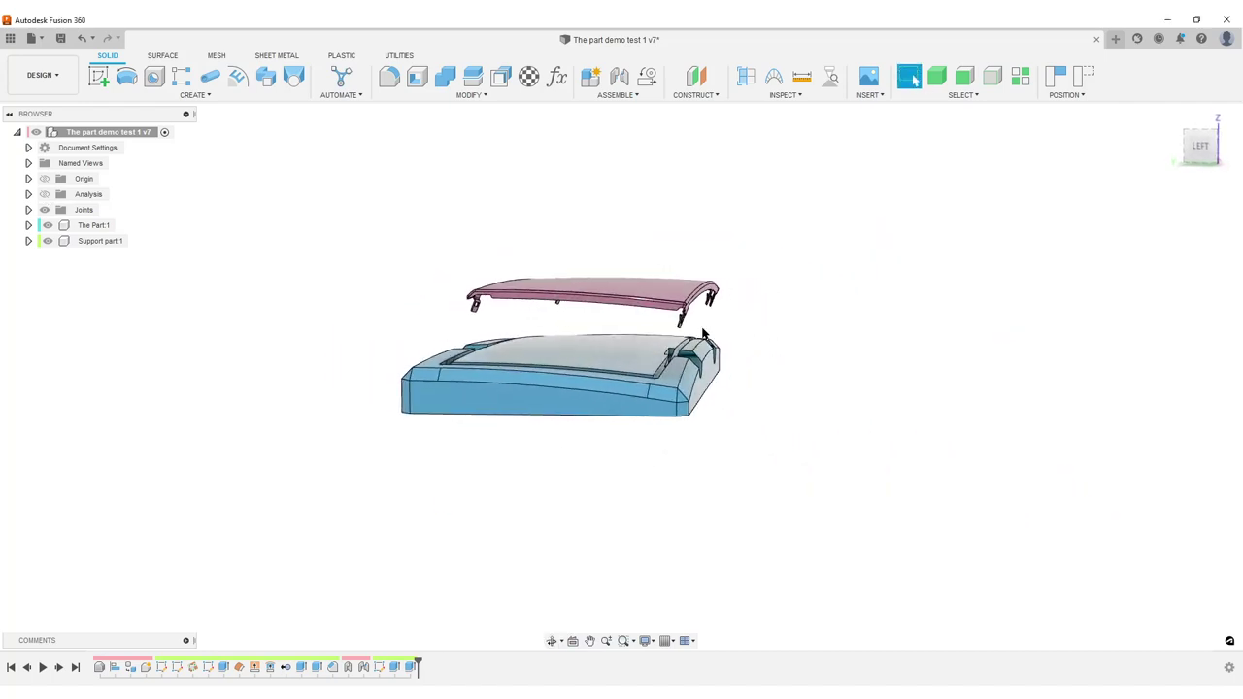
pyautogui.click(1200, 148)
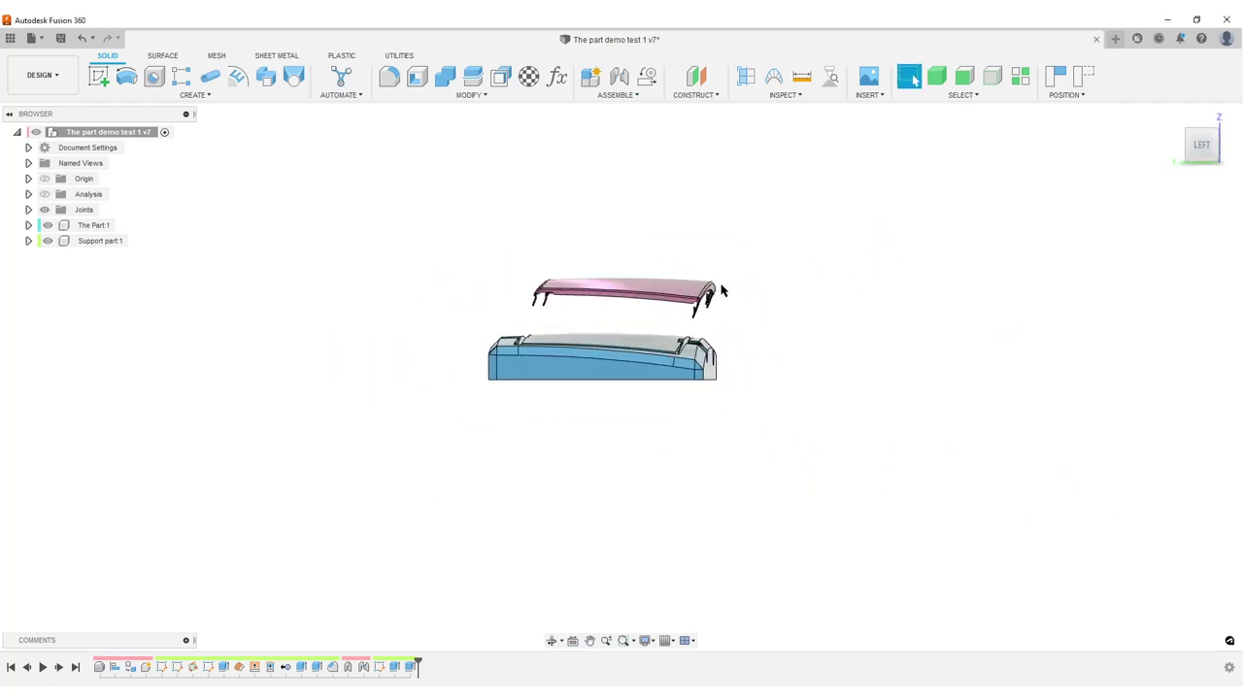
pyautogui.scroll(3, 550, 321)
pyautogui.scroll(-2, 741, 366)
pyautogui.keyDown('shift'); pyautogui.moveTo(763, 386); pyautogui.dragTo(747, 349, button='middle'); pyautogui.keyUp('shift')
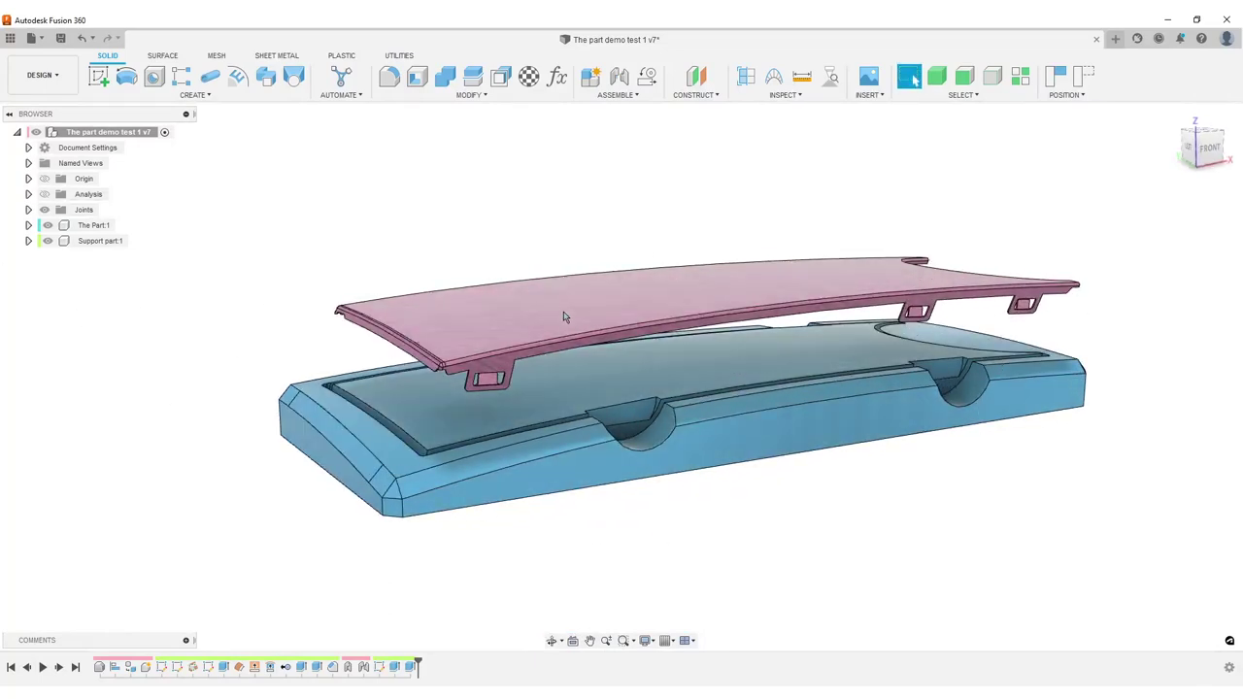
pyautogui.moveTo(563, 311); pyautogui.dragTo(516, 436)
pyautogui.scroll(3, 672, 520)
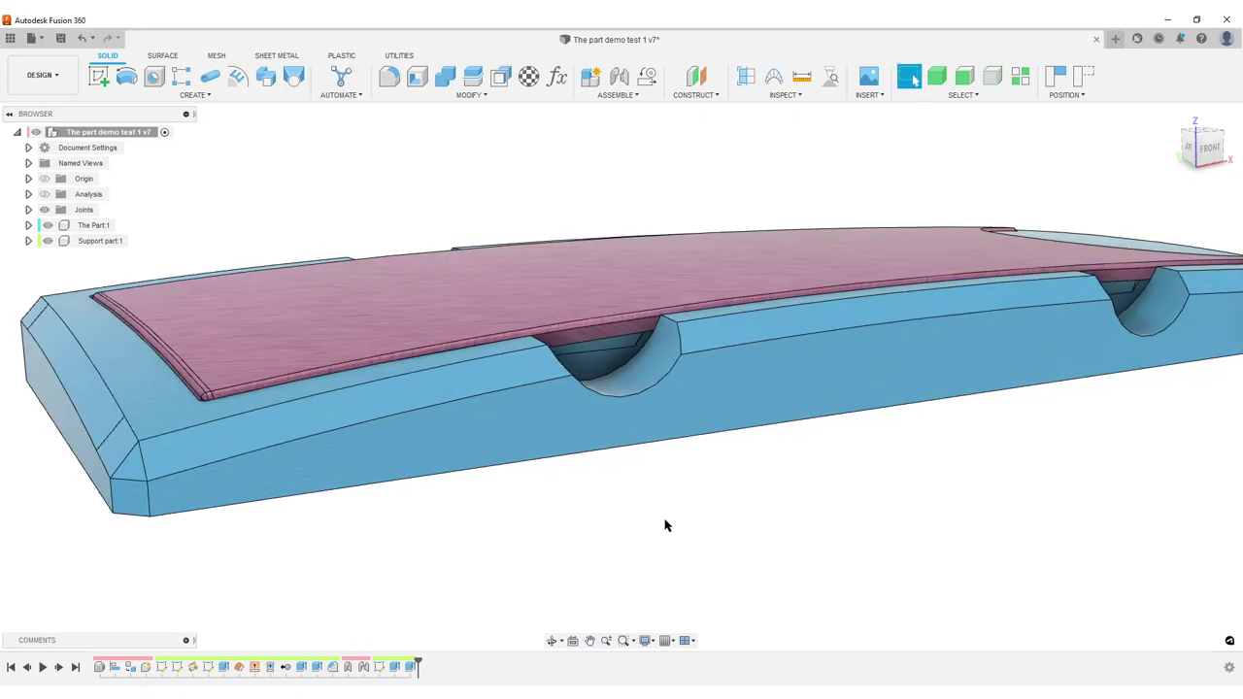
pyautogui.scroll(-4, 656, 526)
pyautogui.keyDown('shift'); pyautogui.moveTo(646, 530); pyautogui.dragTo(752, 576, button='middle'); pyautogui.keyUp('shift')
pyautogui.scroll(4, 752, 577)
pyautogui.scroll(1, 752, 576)
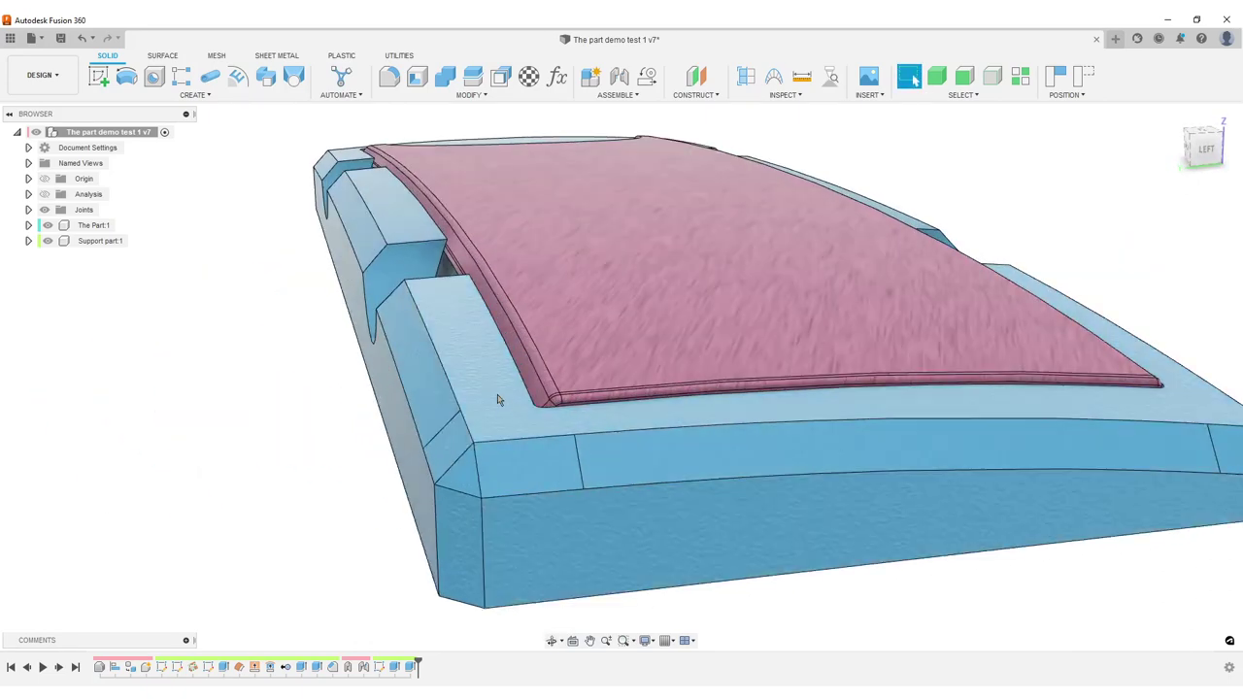
# - Compare the curvature of the support's top face with the panel's top face in a side view, and clear the selection
pyautogui.click(476, 375)
pyautogui.keyDown('shift'); pyautogui.moveTo(360, 429); pyautogui.dragTo(330, 388, button='middle'); pyautogui.keyUp('shift')
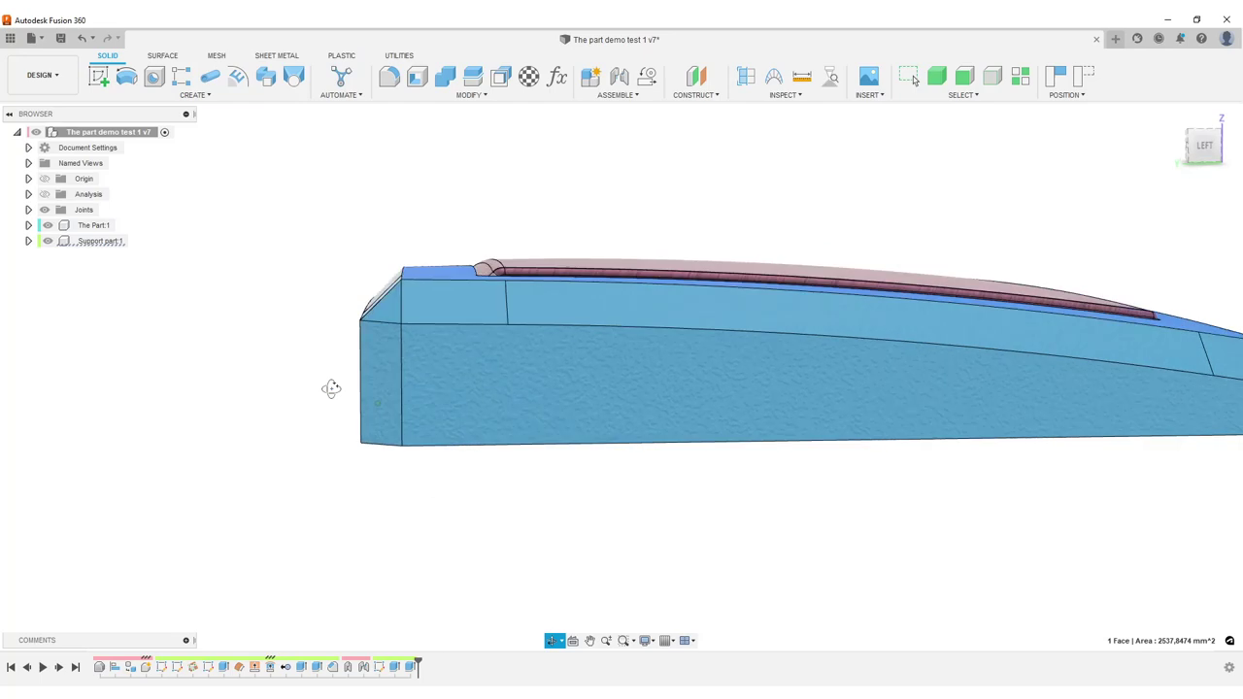
pyautogui.click(612, 263)
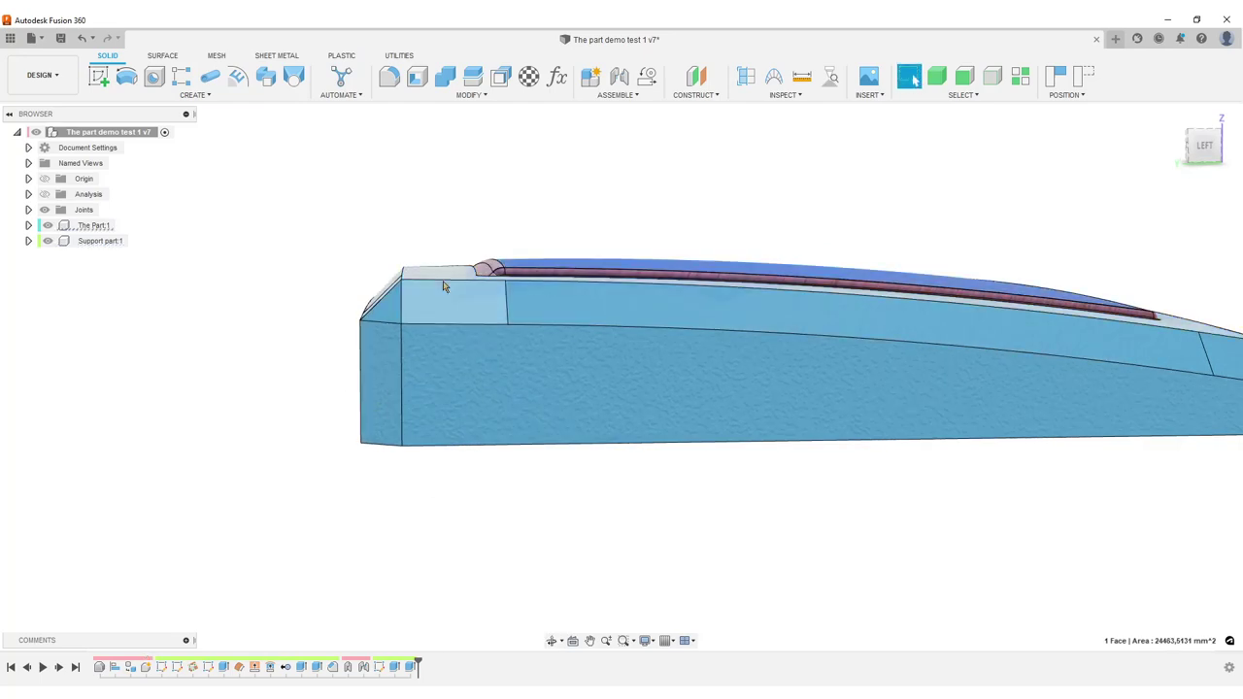
pyautogui.scroll(-4, 349, 386)
pyautogui.click(919, 420)
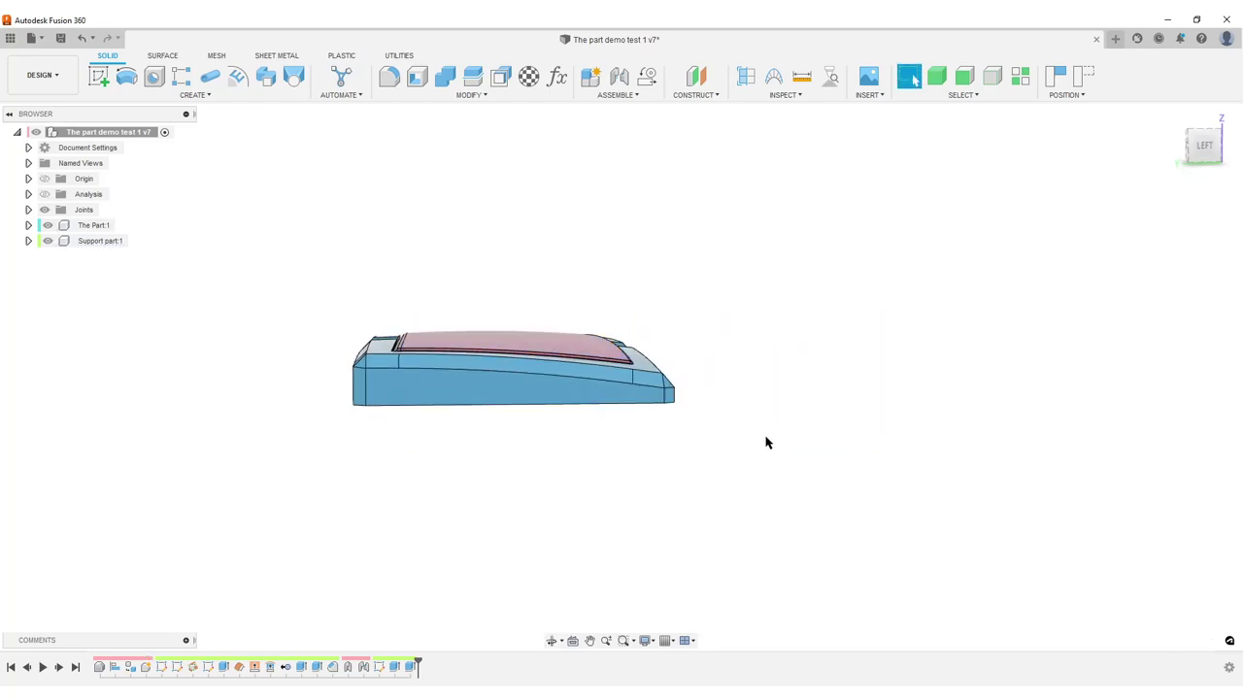
# - Examine the rounded finger cutouts along the front and back edges of the support
pyautogui.keyDown('shift'); pyautogui.moveTo(765, 441); pyautogui.dragTo(746, 463, button='middle'); pyautogui.keyUp('shift')
pyautogui.scroll(3, 658, 454)
pyautogui.scroll(-5, 772, 484)
pyautogui.scroll(4, 525, 555)
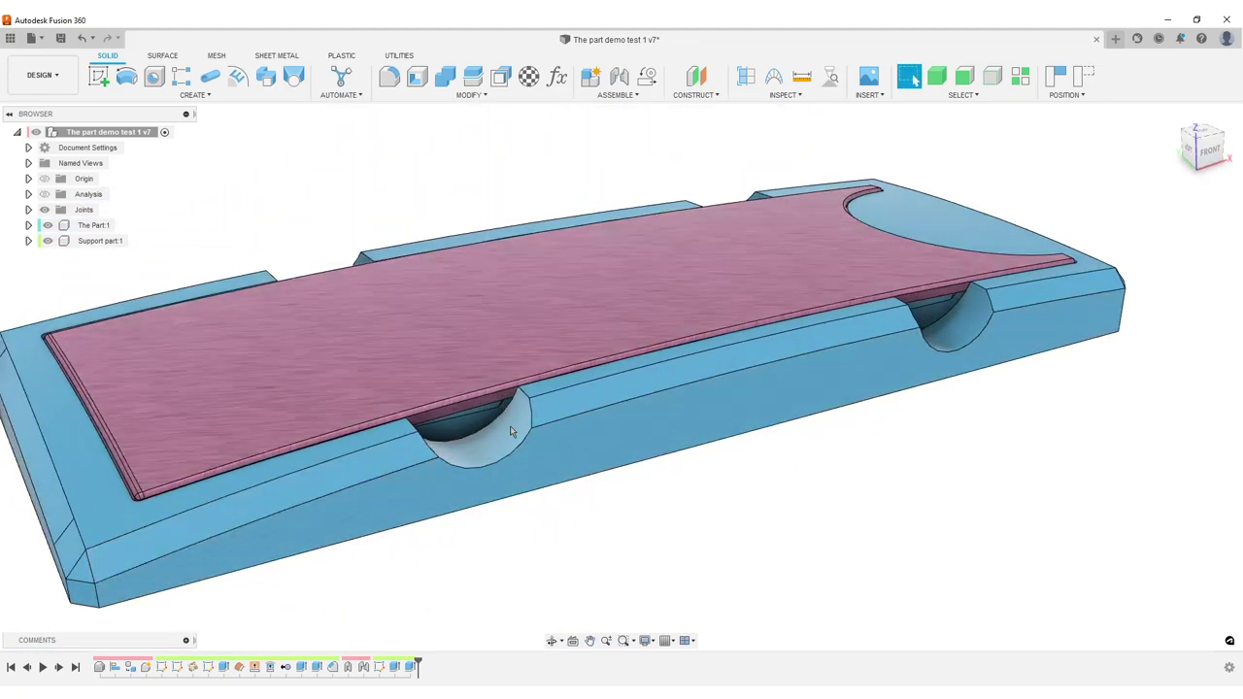
pyautogui.scroll(-3, 775, 335)
pyautogui.keyDown('shift'); pyautogui.moveTo(763, 352); pyautogui.dragTo(398, 409, button='middle'); pyautogui.keyUp('shift')
pyautogui.scroll(3, 472, 414)
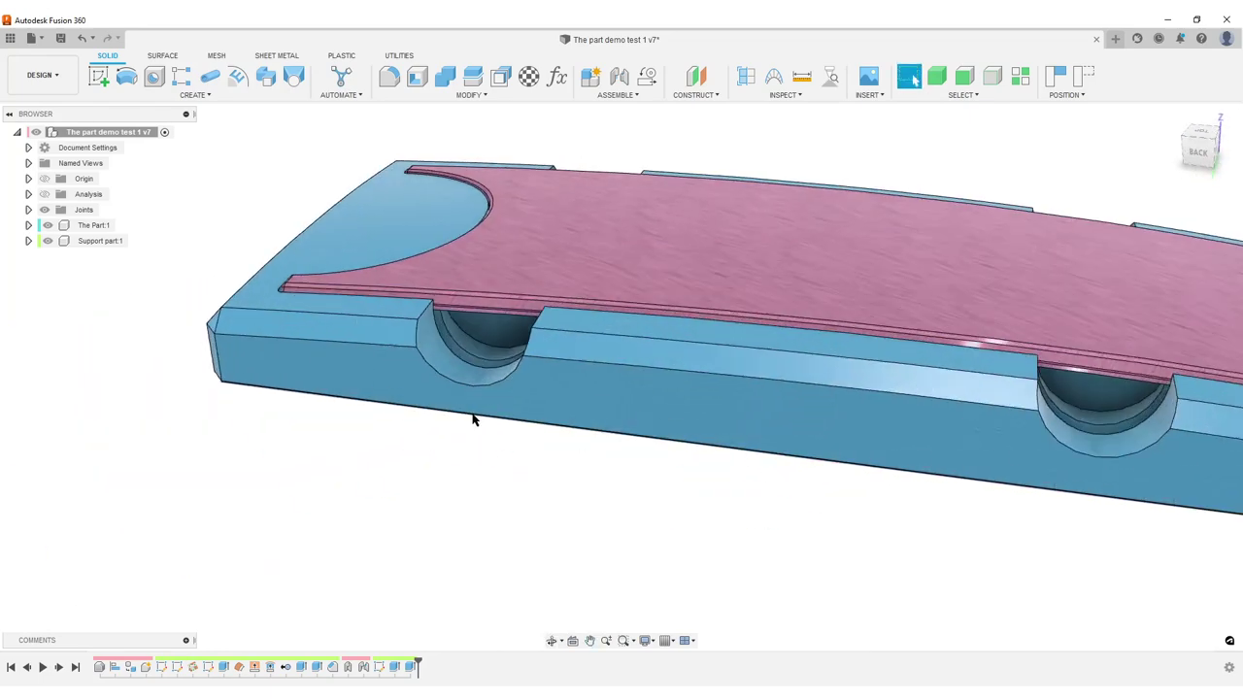
# - Try to shift the seated panel along the support's recess and inspect it from the front
pyautogui.moveTo(703, 254); pyautogui.dragTo(430, 272)
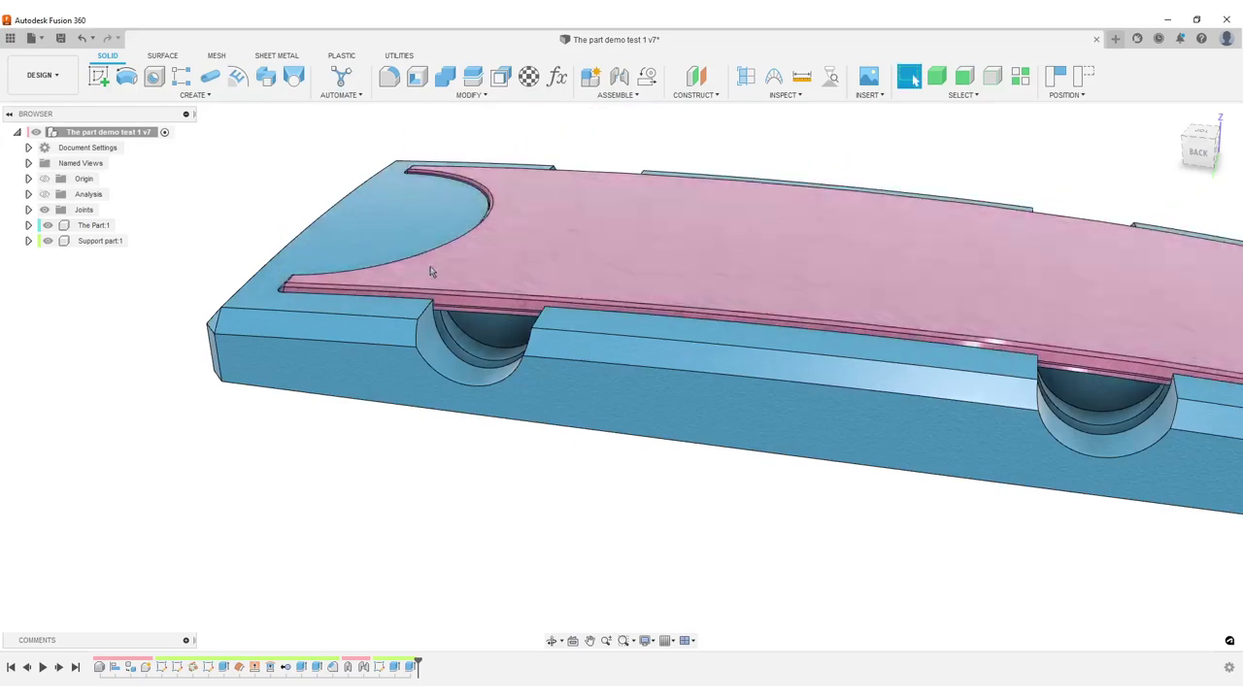
pyautogui.moveTo(976, 255); pyautogui.dragTo(873, 325)
pyautogui.scroll(-1, 631, 400)
pyautogui.scroll(-3, 631, 403)
pyautogui.keyDown('shift'); pyautogui.moveTo(631, 404); pyautogui.dragTo(450, 455, button='middle'); pyautogui.keyUp('shift')
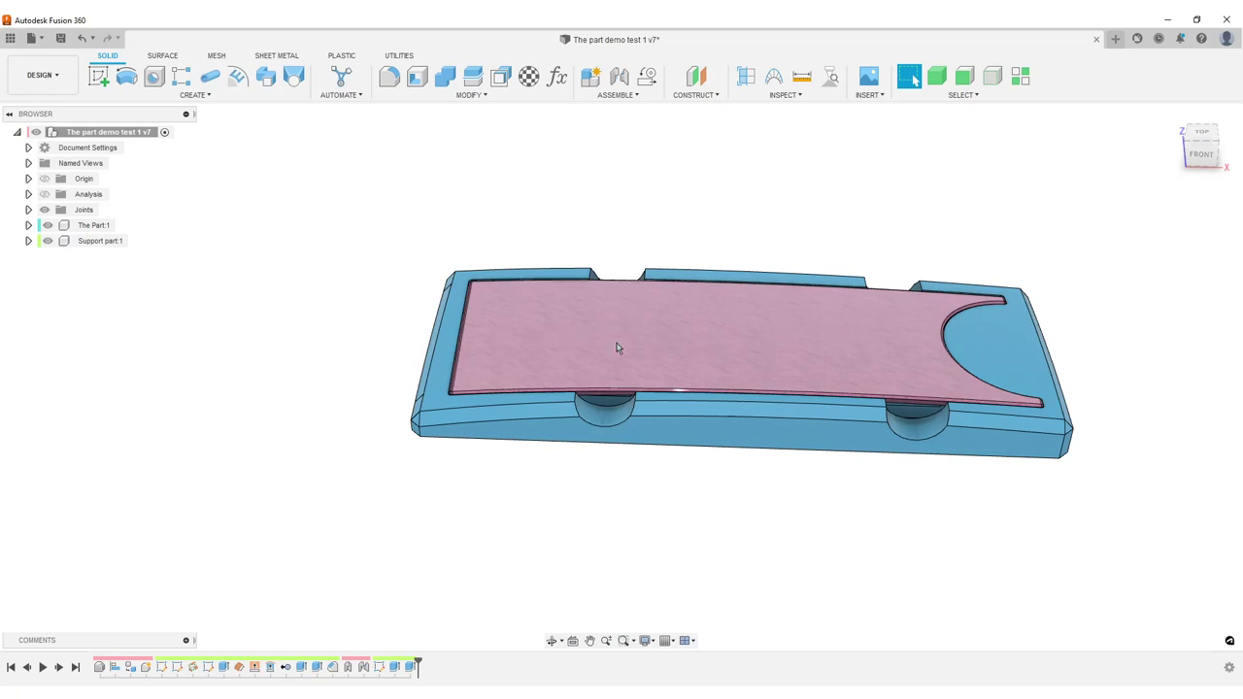
# - Move the panel slightly on the support and revert the uncaptured position change
pyautogui.keyDown('shift'); pyautogui.moveTo(616, 347); pyautogui.dragTo(615, 496, button='middle'); pyautogui.keyUp('shift')
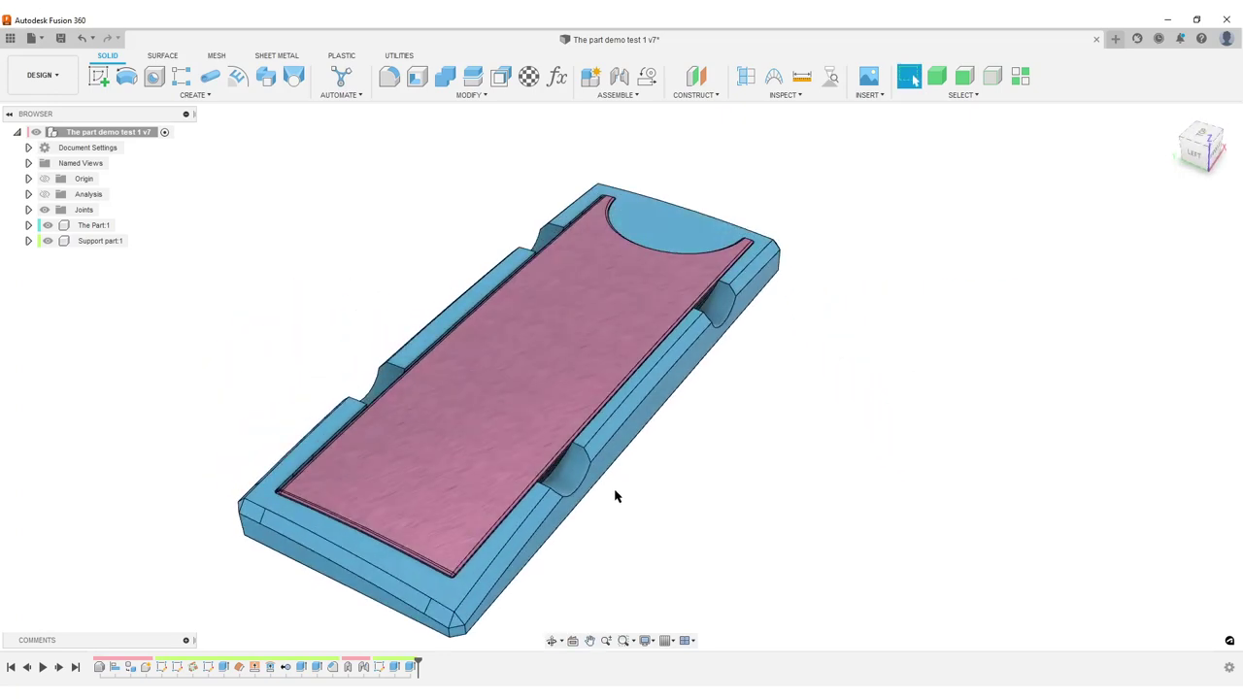
pyautogui.moveTo(499, 394); pyautogui.dragTo(473, 432)
pyautogui.keyDown('shift'); pyautogui.moveTo(887, 391); pyautogui.dragTo(904, 360, button='middle'); pyautogui.keyUp('shift')
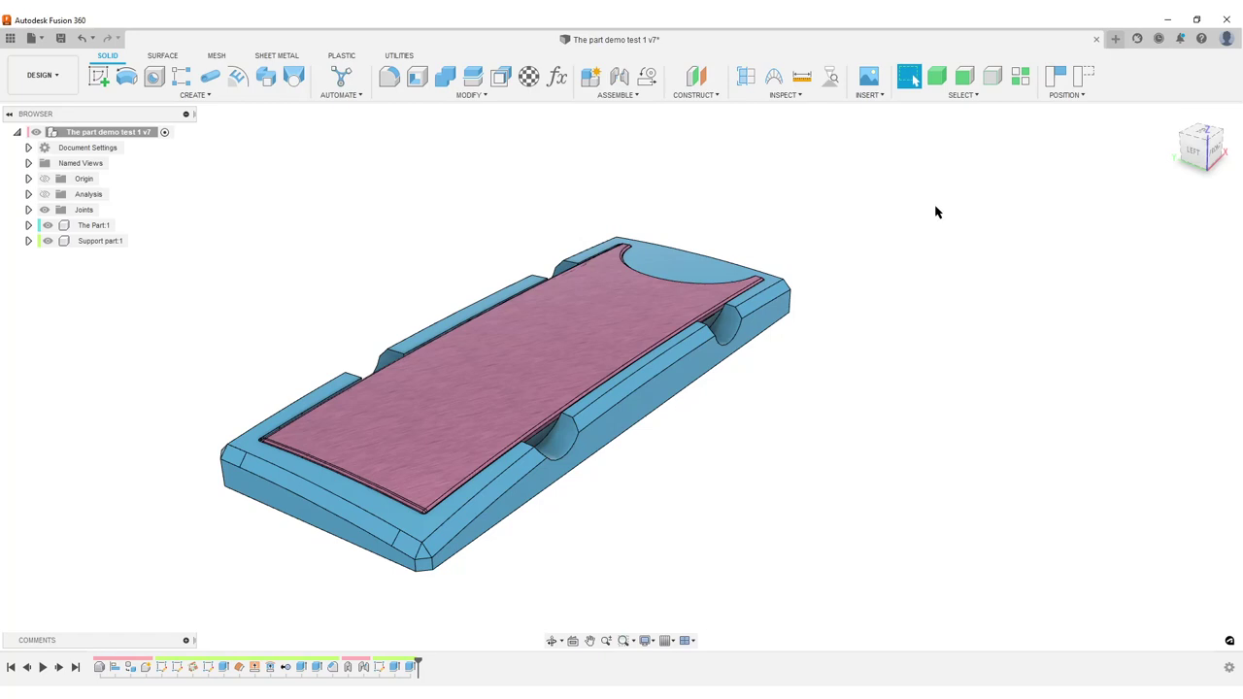
pyautogui.click(1076, 73)
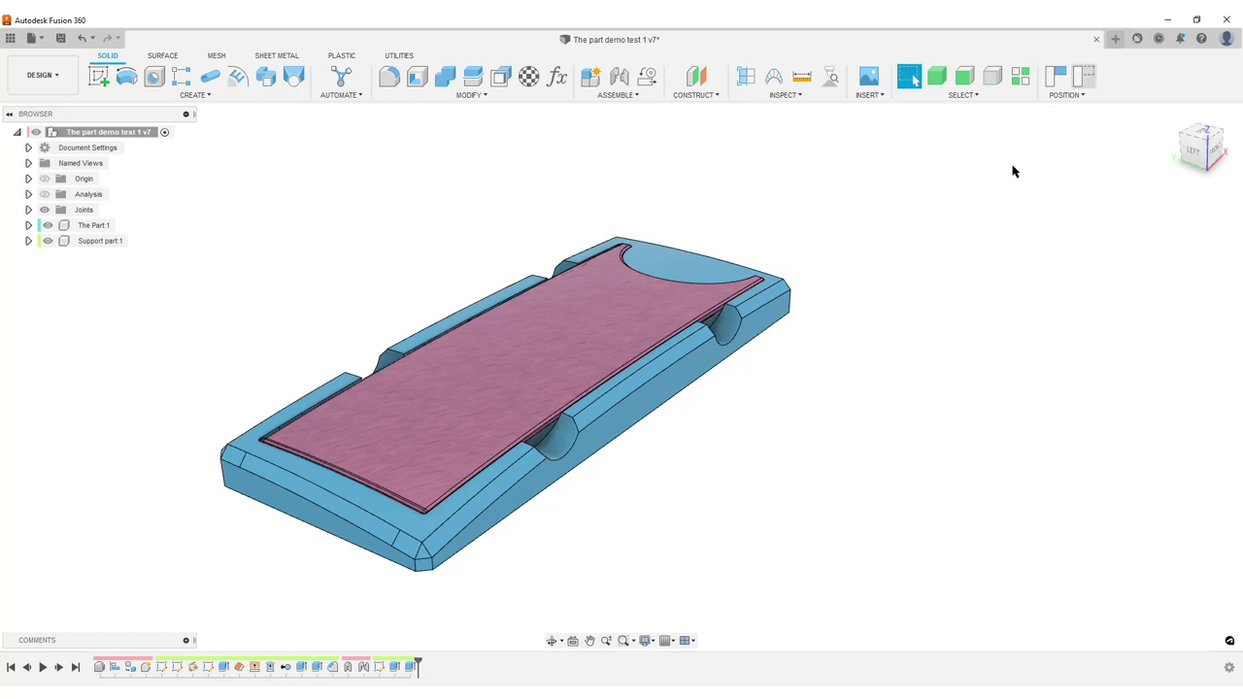
# - Open the STEP file M0130047.stp from the computer and inspect the imported panel from its left end
pyautogui.click(39, 39)
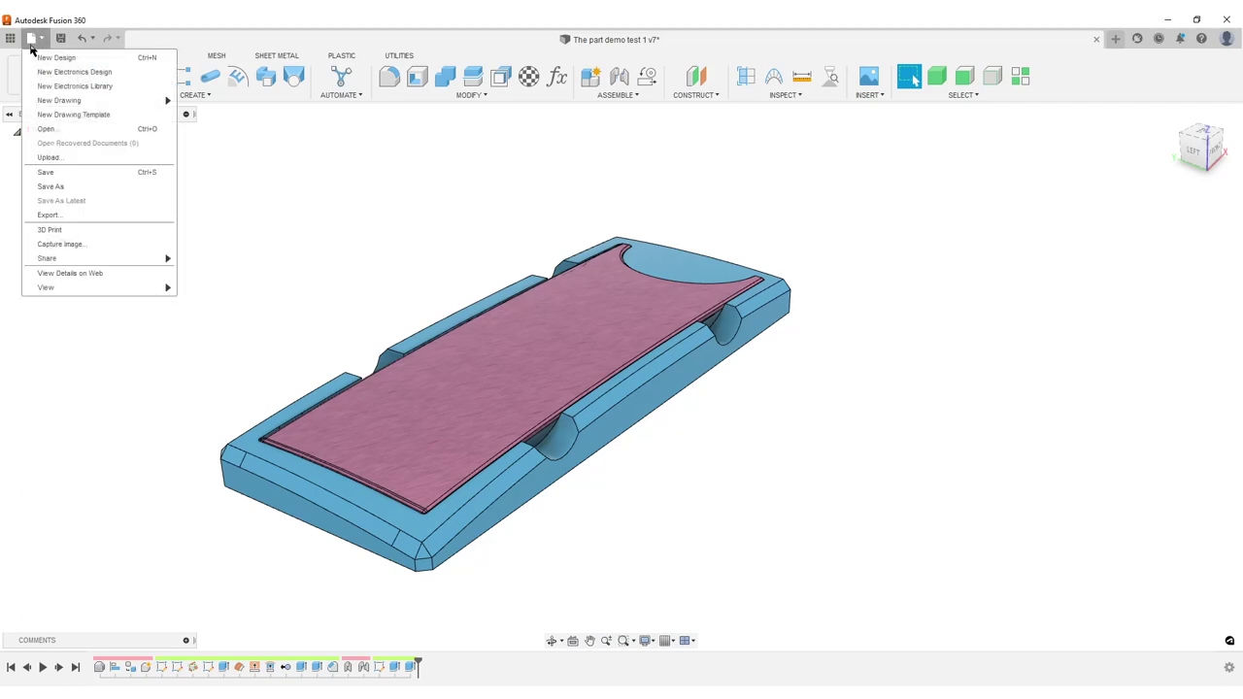
pyautogui.click(44, 128)
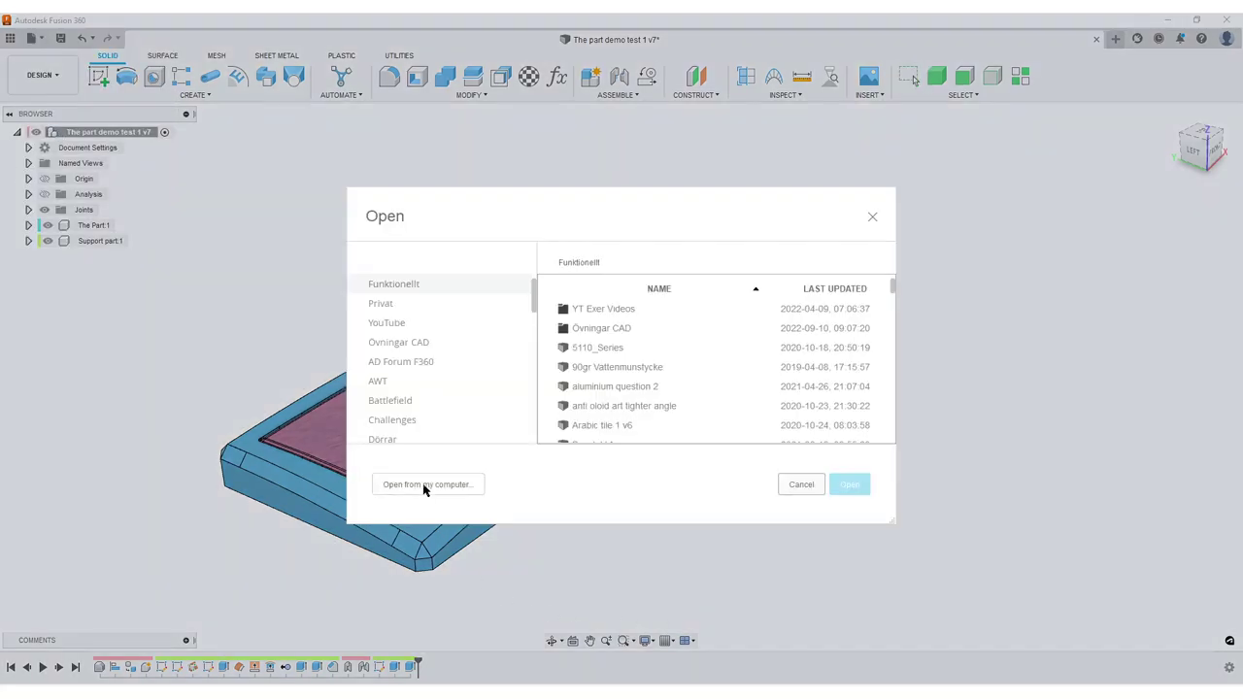
pyautogui.click(424, 485)
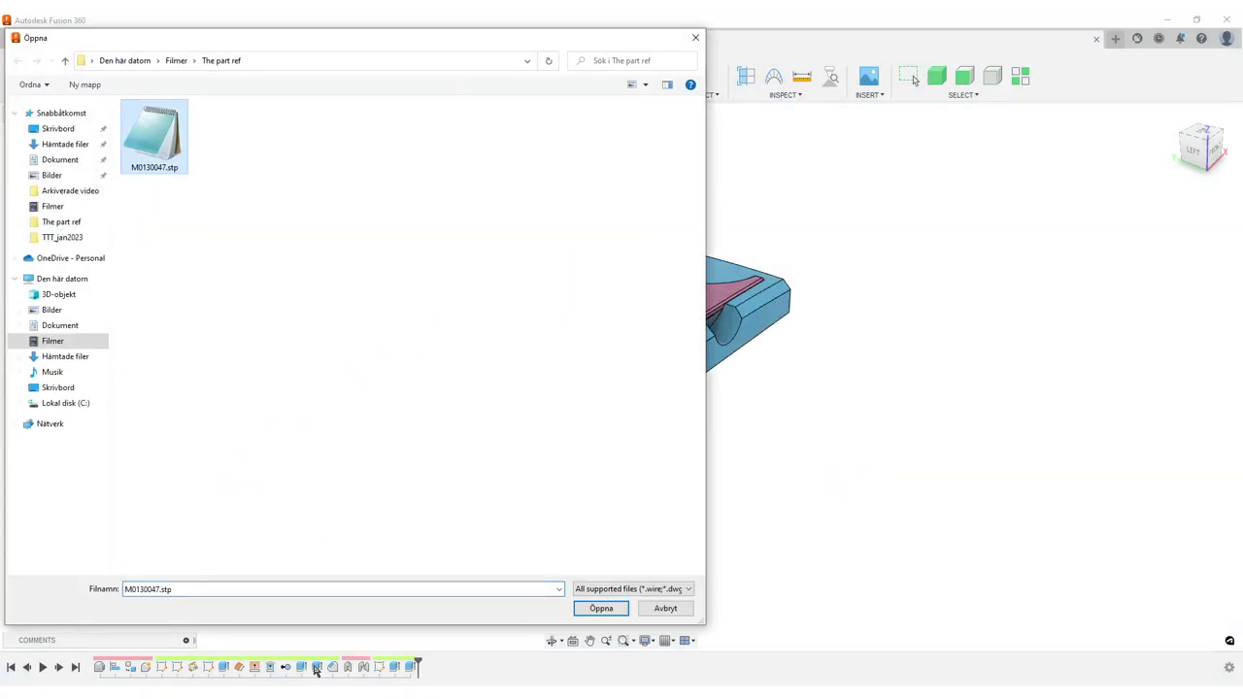
pyautogui.click(610, 609)
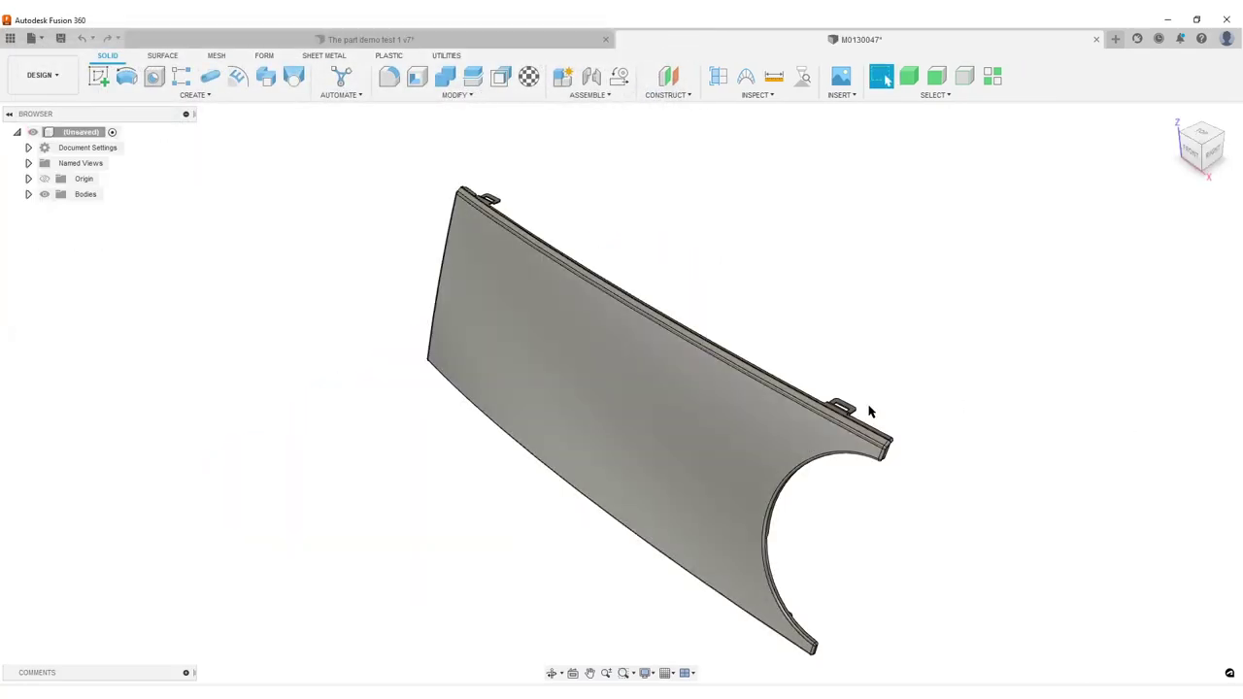
pyautogui.keyDown('shift'); pyautogui.moveTo(384, 472); pyautogui.dragTo(491, 421, button='middle'); pyautogui.keyUp('shift')
pyautogui.scroll(1, 491, 421)
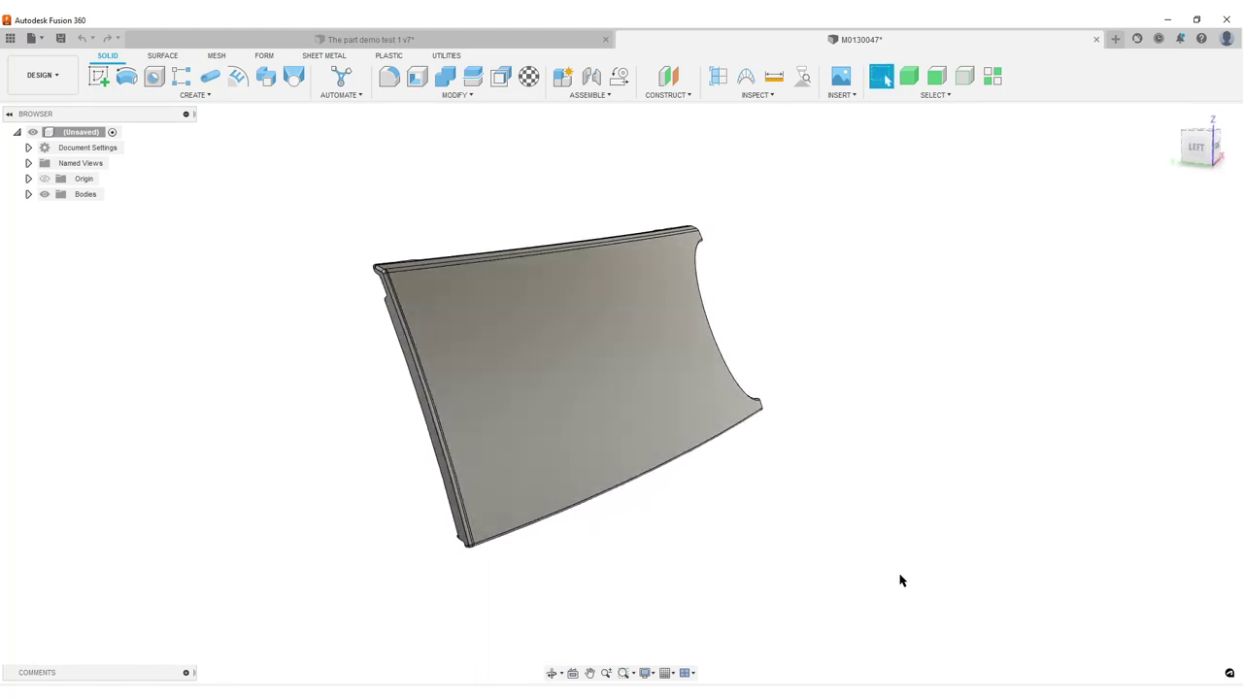
# - Start capturing design history for the imported panel and save the design as "Holder for M0130047 VIDEO" in the Video location
pyautogui.keyDown('shift'); pyautogui.moveTo(900, 581); pyautogui.dragTo(929, 576, button='middle'); pyautogui.keyUp('shift')
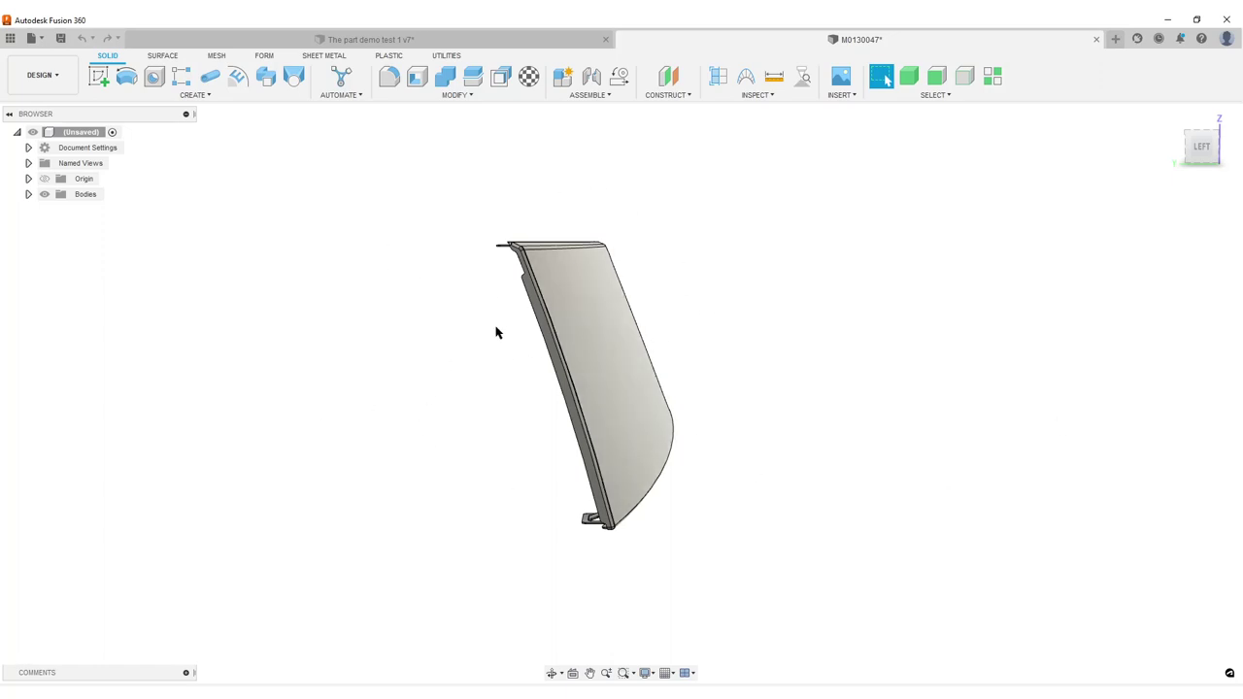
pyautogui.rightClick(70, 134)
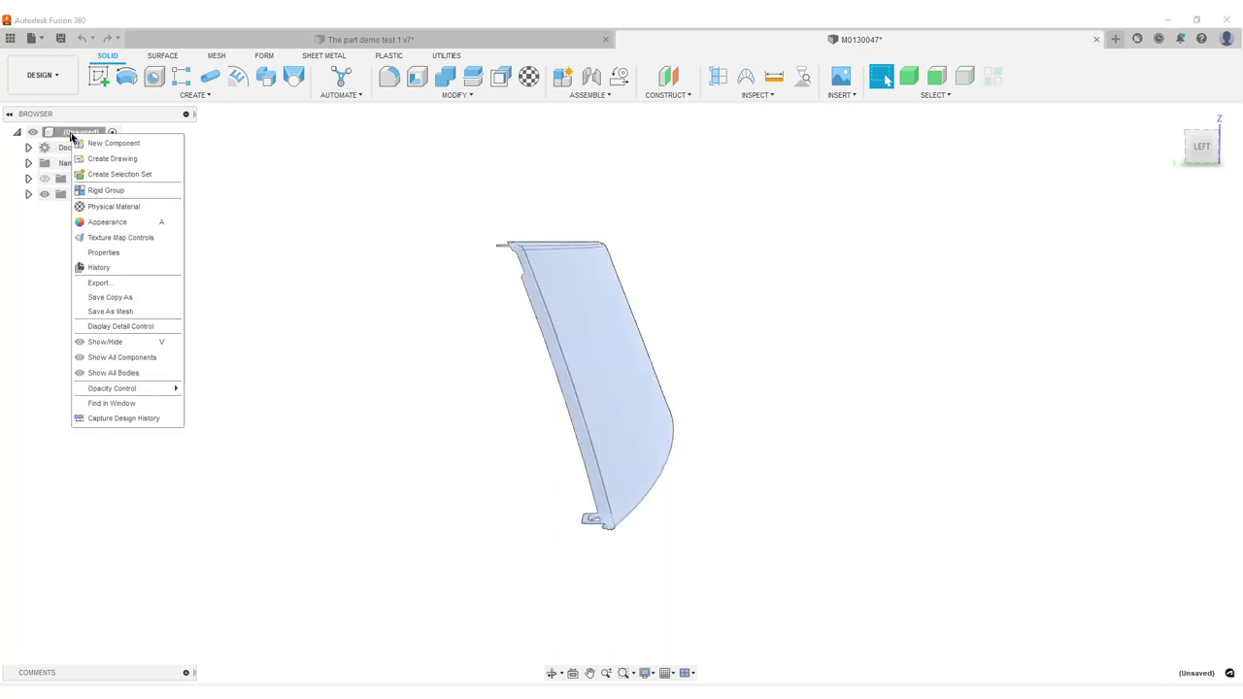
pyautogui.click(144, 418)
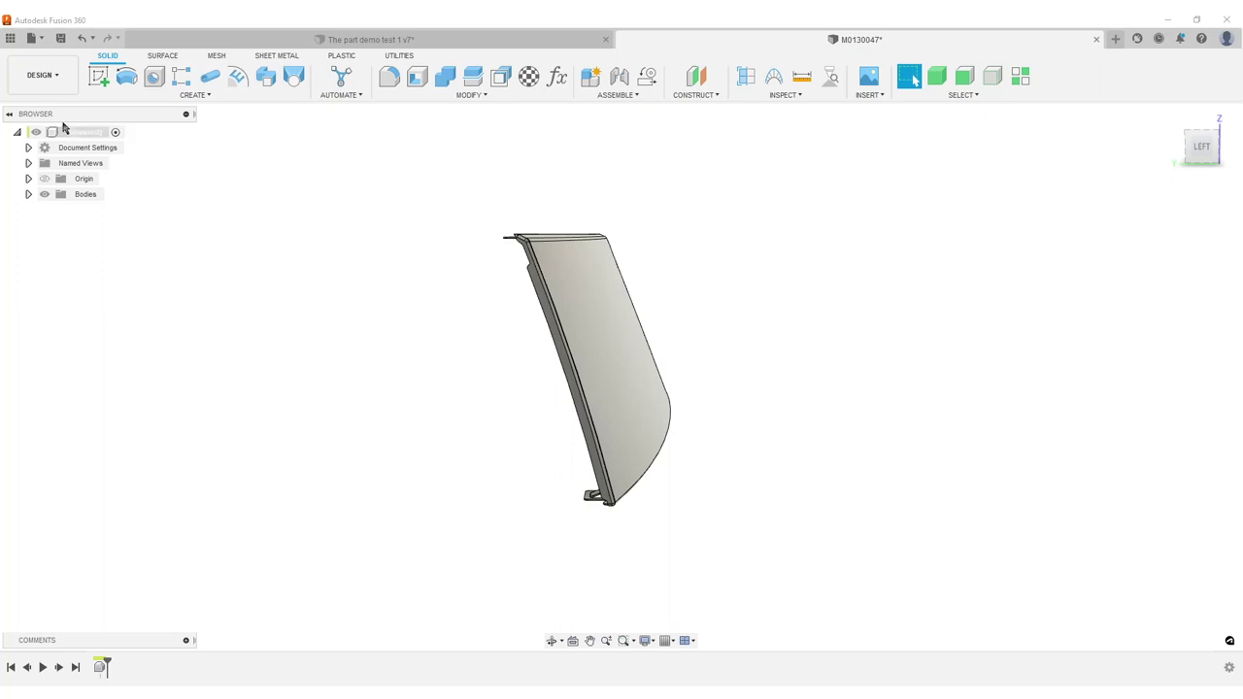
pyautogui.click(60, 38)
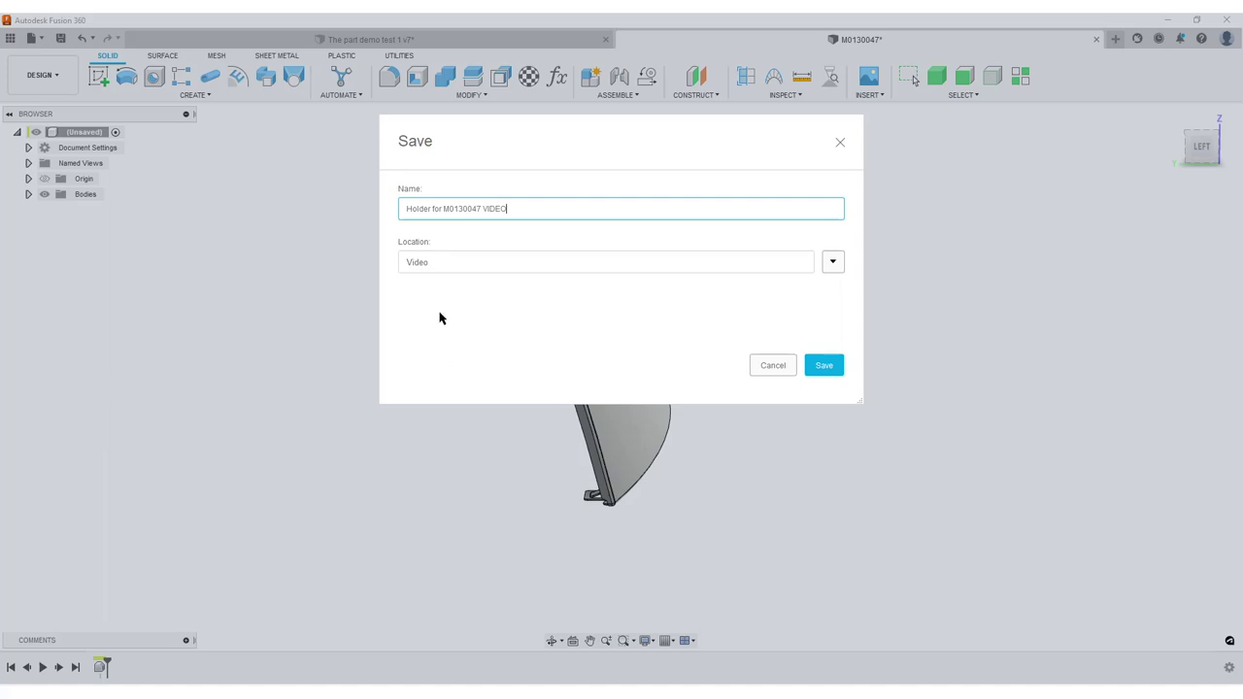
pyautogui.click(823, 365)
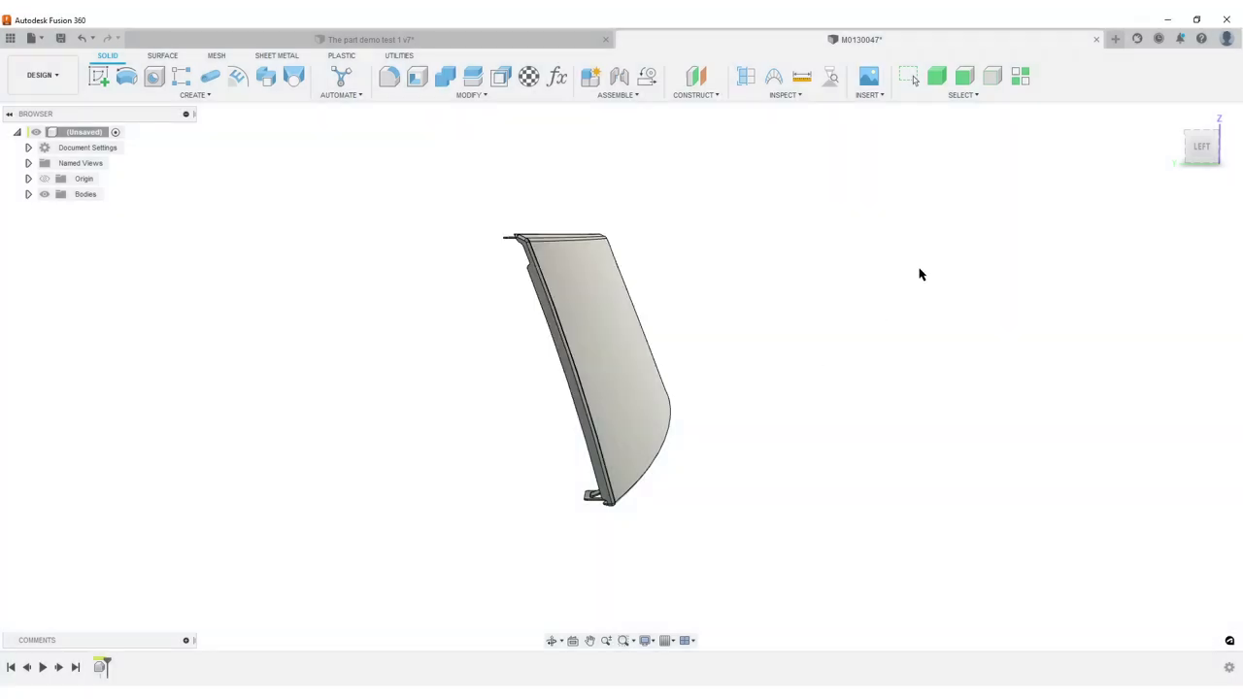
# - Examine the panel's orientation and tilt in the front and left views
pyautogui.moveTo(841, 406)
pyautogui.keyDown('shift'); pyautogui.mouseDown(button='middle')
pyautogui.moveTo(832, 430)
pyautogui.moveTo(870, 398)
pyautogui.moveTo(743, 421)
pyautogui.moveTo(635, 418)
pyautogui.moveTo(747, 433)
pyautogui.moveTo(855, 400)
pyautogui.mouseUp(button='middle'); pyautogui.keyUp('shift')
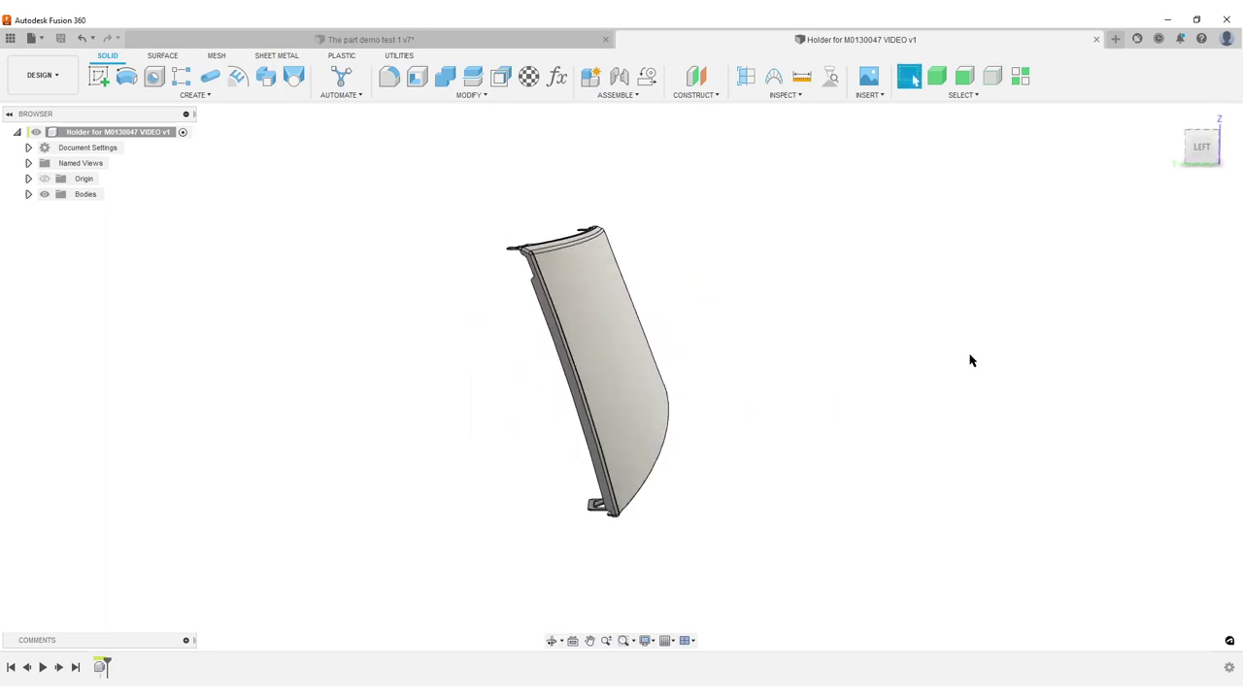
pyautogui.click(1203, 146)
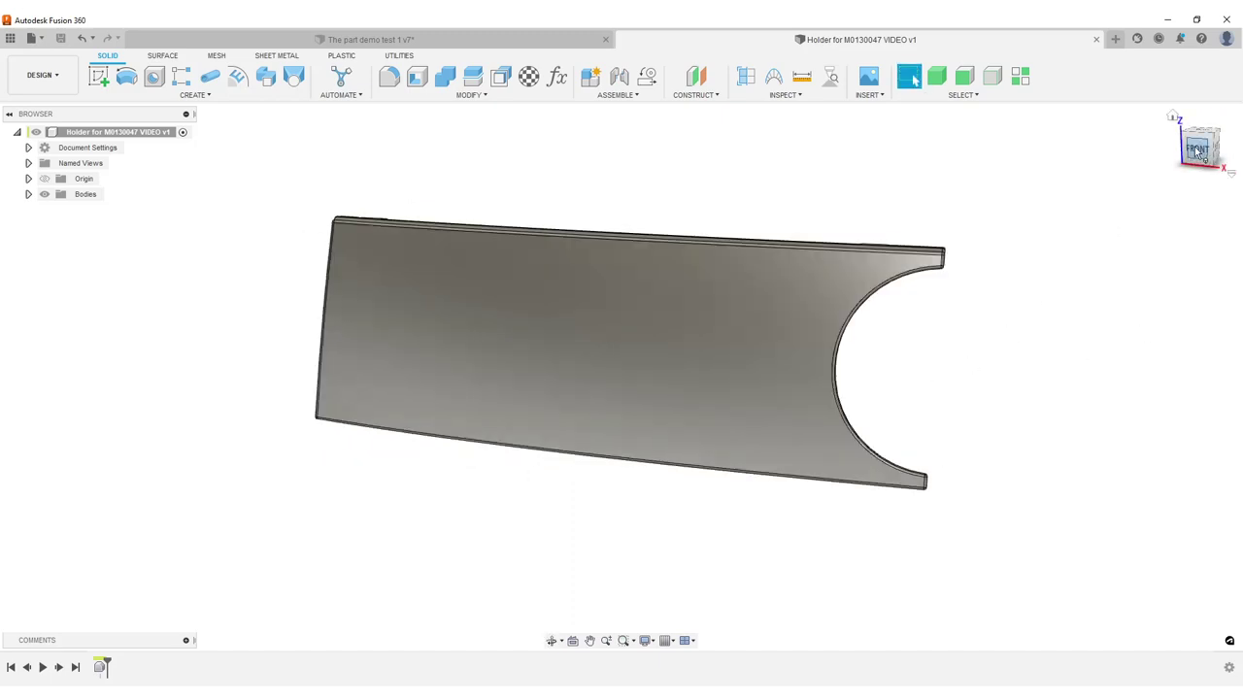
pyautogui.click(1196, 151)
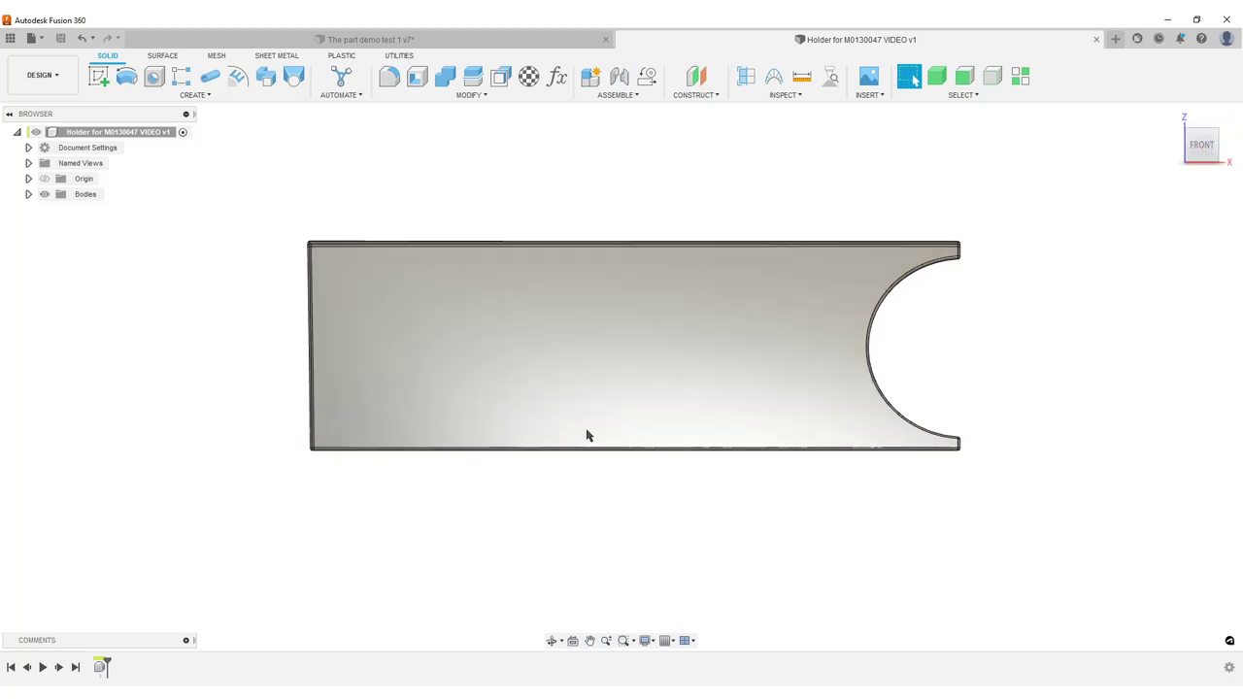
pyautogui.keyDown('shift'); pyautogui.moveTo(440, 490); pyautogui.dragTo(568, 463, button='middle'); pyautogui.keyUp('shift')
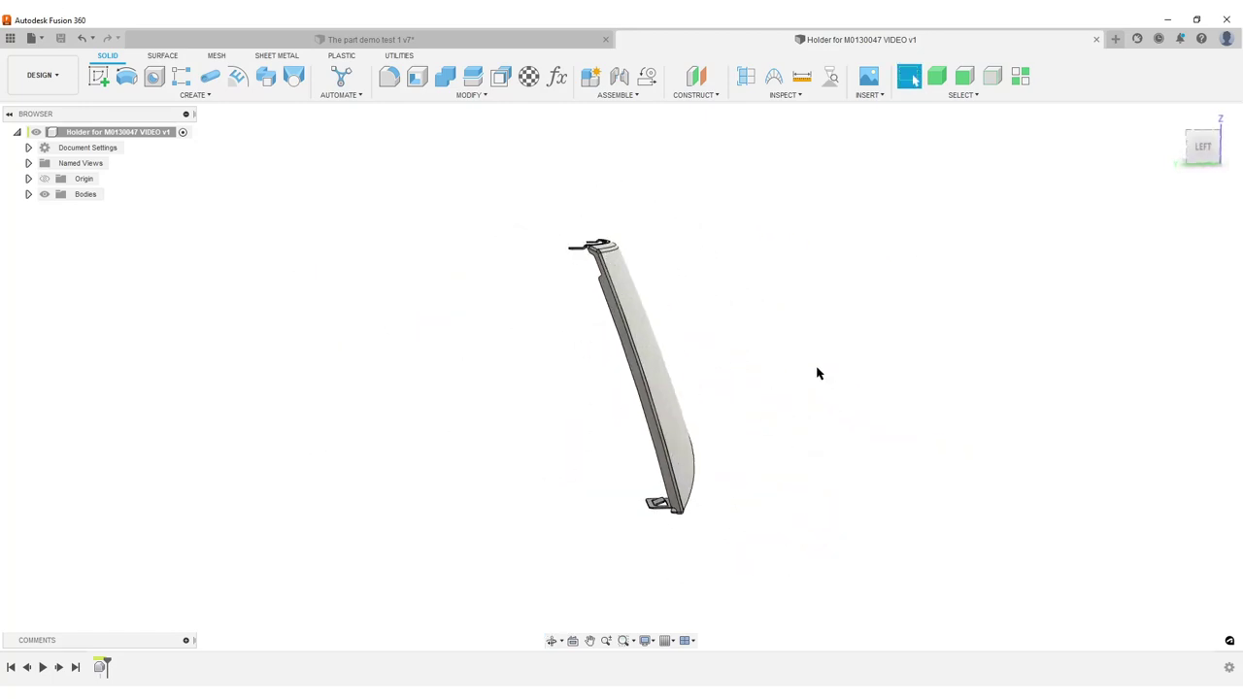
pyautogui.keyDown('shift'); pyautogui.moveTo(816, 372); pyautogui.dragTo(786, 383, button='middle'); pyautogui.keyUp('shift')
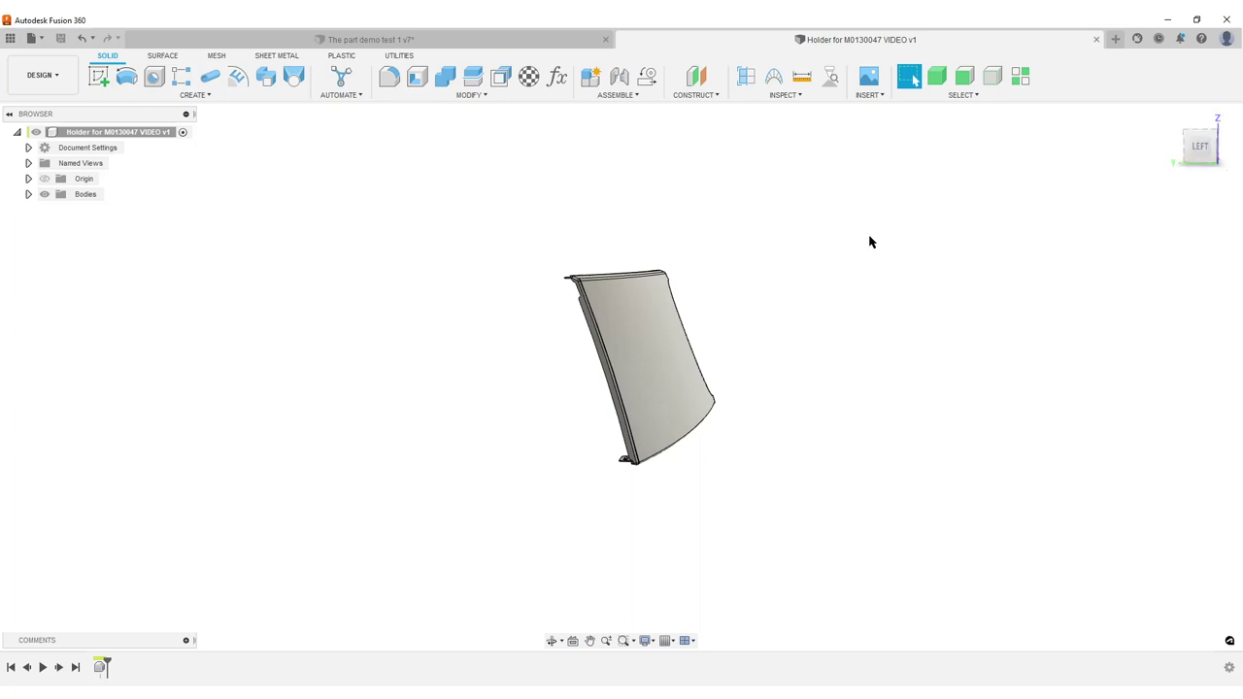
pyautogui.keyDown('shift'); pyautogui.moveTo(818, 480); pyautogui.dragTo(825, 446, button='middle'); pyautogui.keyUp('shift')
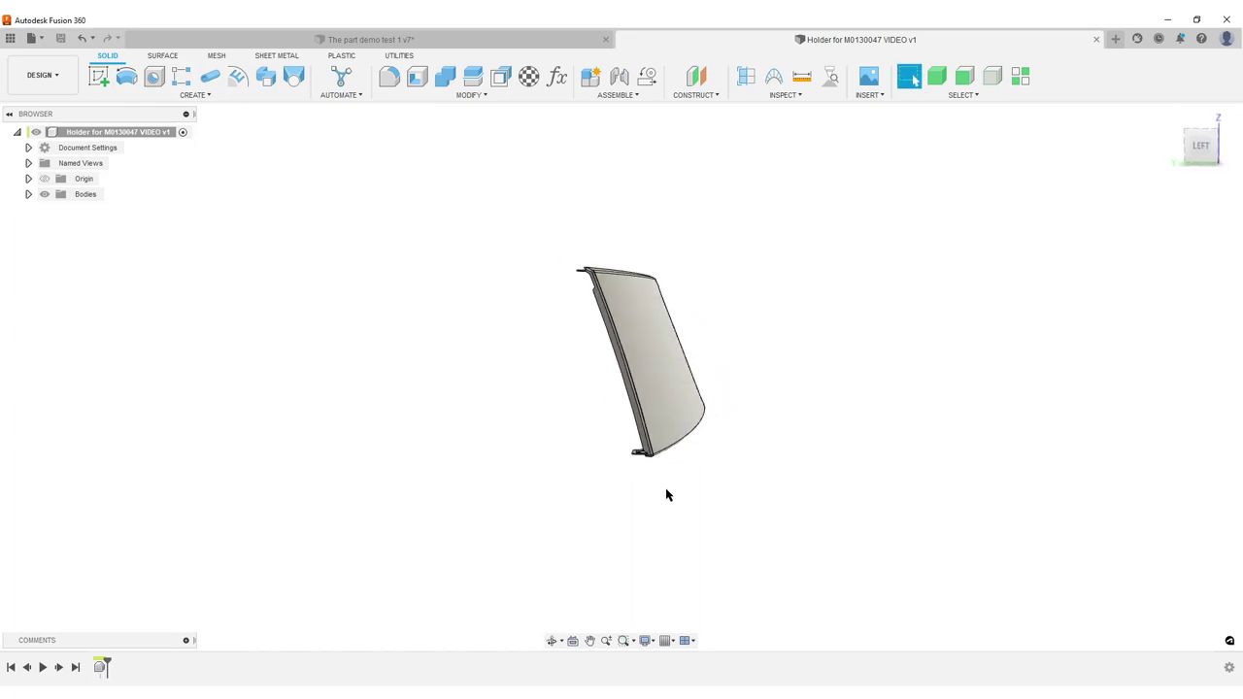
pyautogui.keyDown('shift'); pyautogui.moveTo(766, 511); pyautogui.dragTo(770, 497, button='middle'); pyautogui.keyUp('shift')
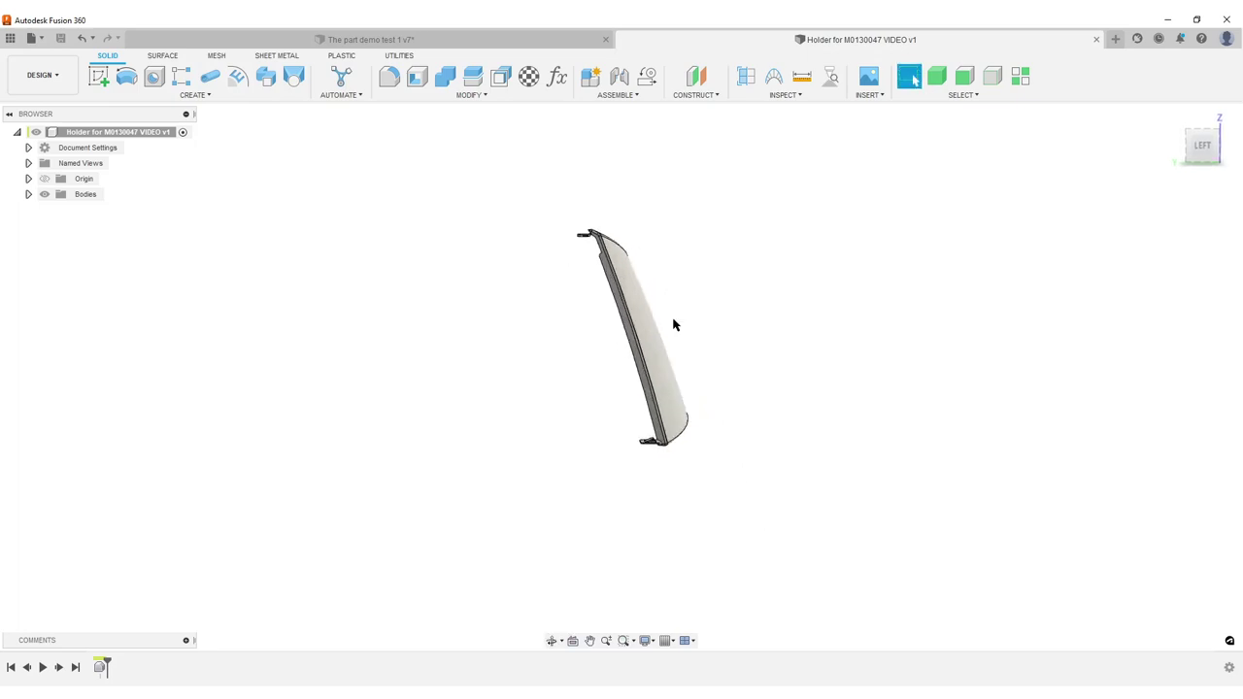
pyautogui.click(1204, 147)
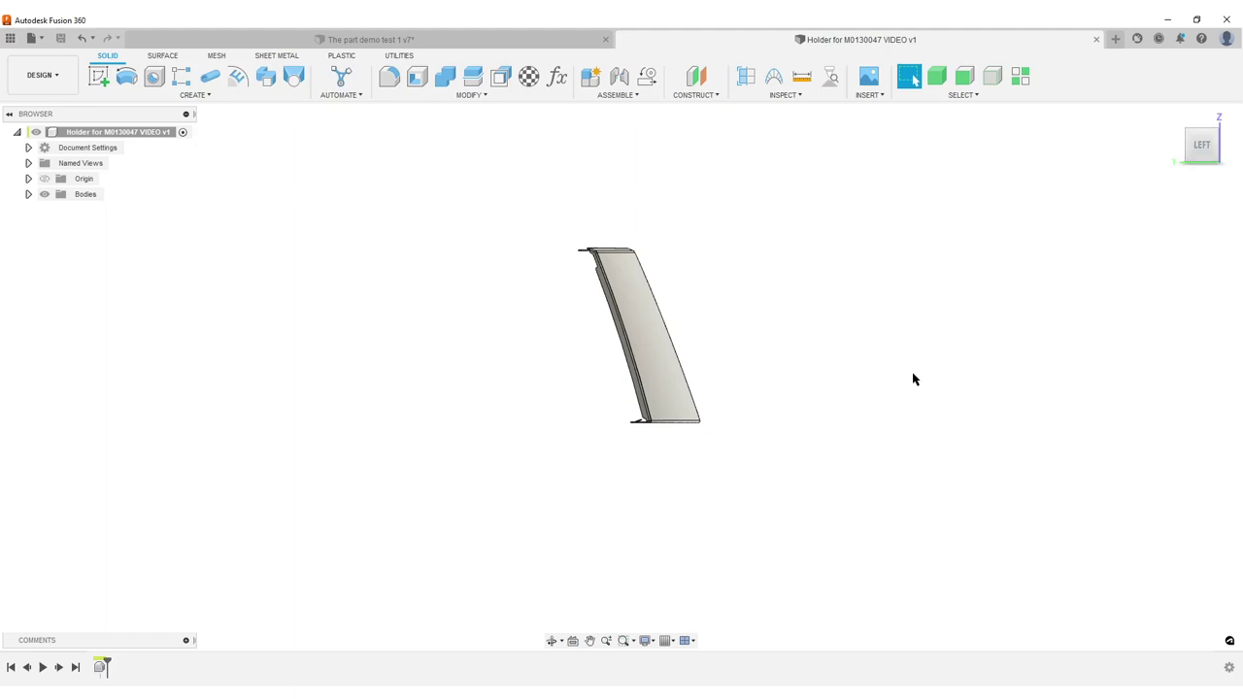
# - Examine where the imported panel lies relative to the origin planes
pyautogui.keyDown('shift'); pyautogui.moveTo(913, 378); pyautogui.dragTo(709, 454, button='middle'); pyautogui.keyUp('shift')
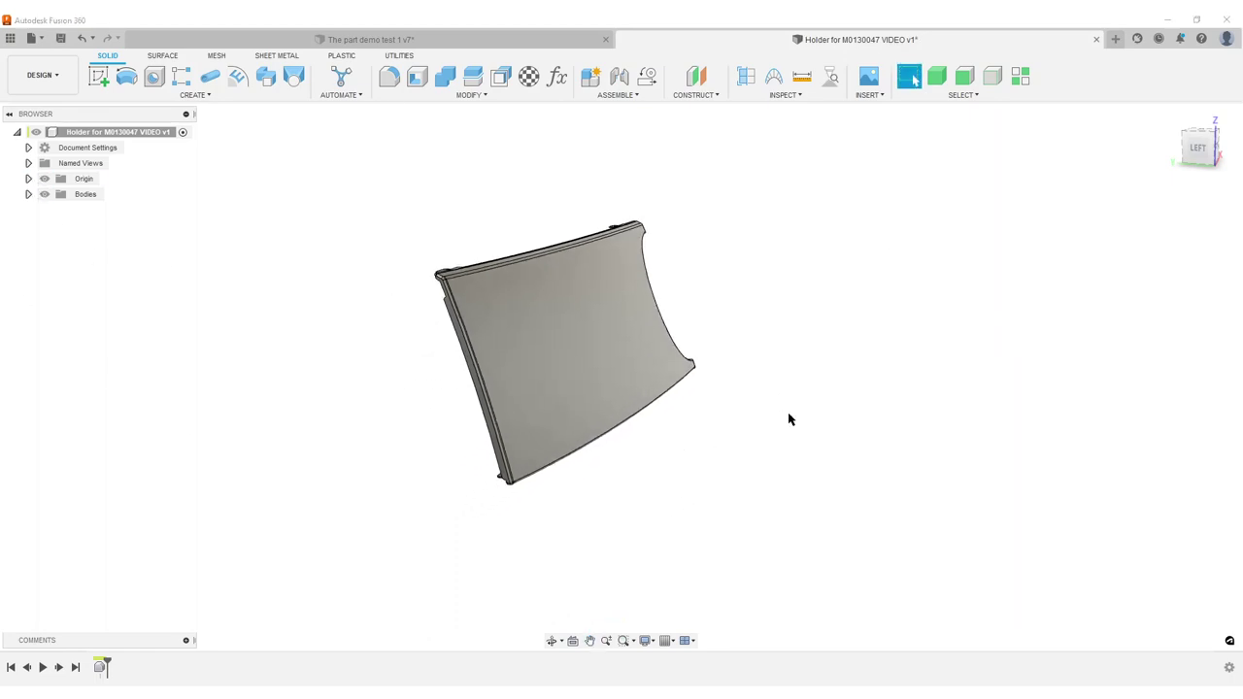
pyautogui.scroll(-5, 780, 460)
pyautogui.scroll(-4, 793, 480)
pyautogui.moveTo(815, 501); pyautogui.dragTo(608, 399, button='middle')
pyautogui.scroll(3, 708, 320)
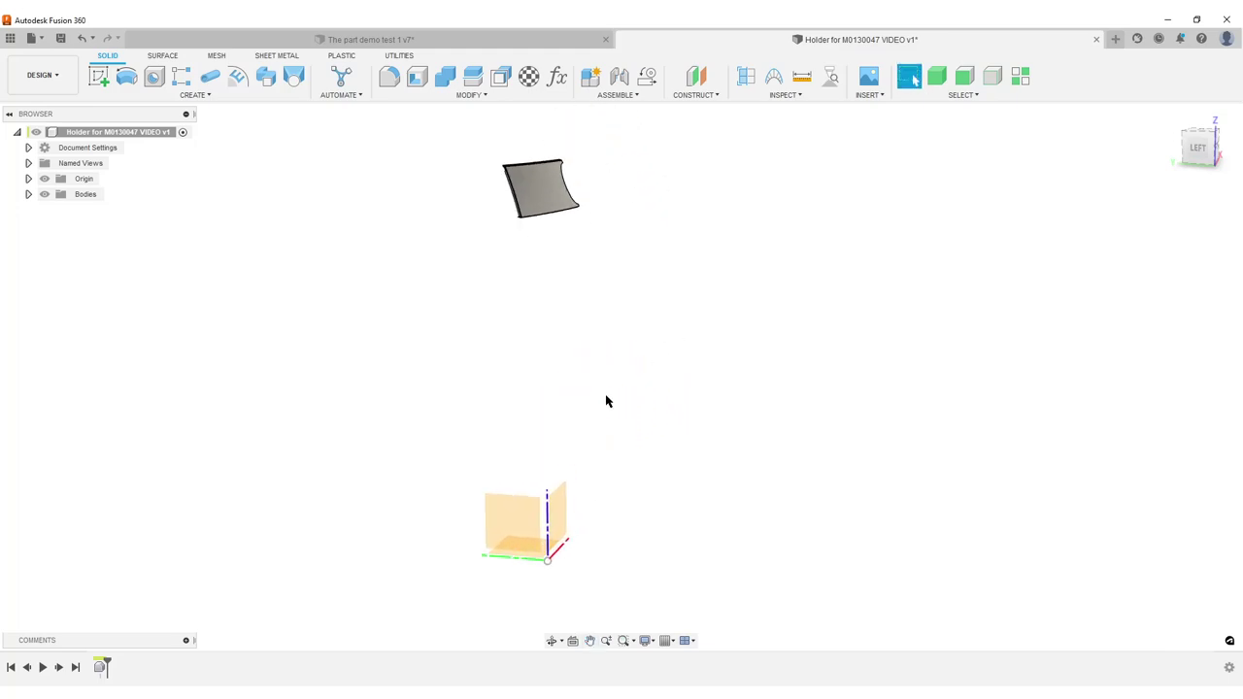
# - Start an Align of the panel body, using the middle of the flat face along its long clipped edge as the source
pyautogui.click(466, 96)
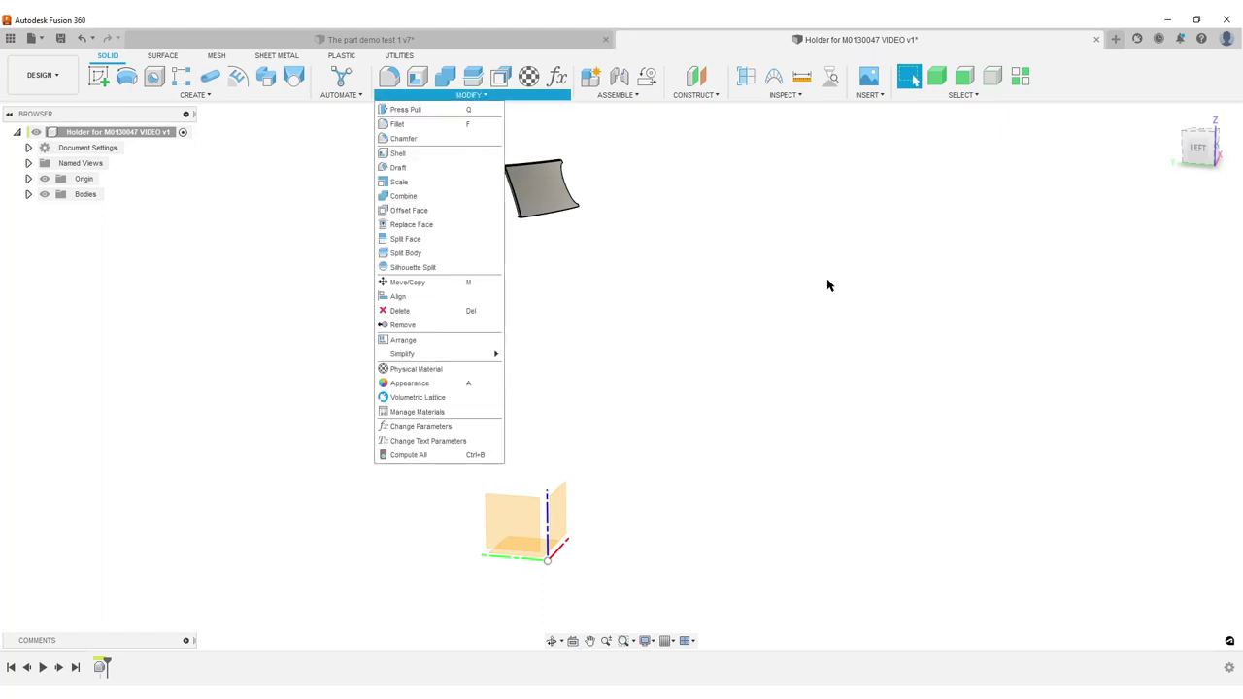
pyautogui.click(399, 297)
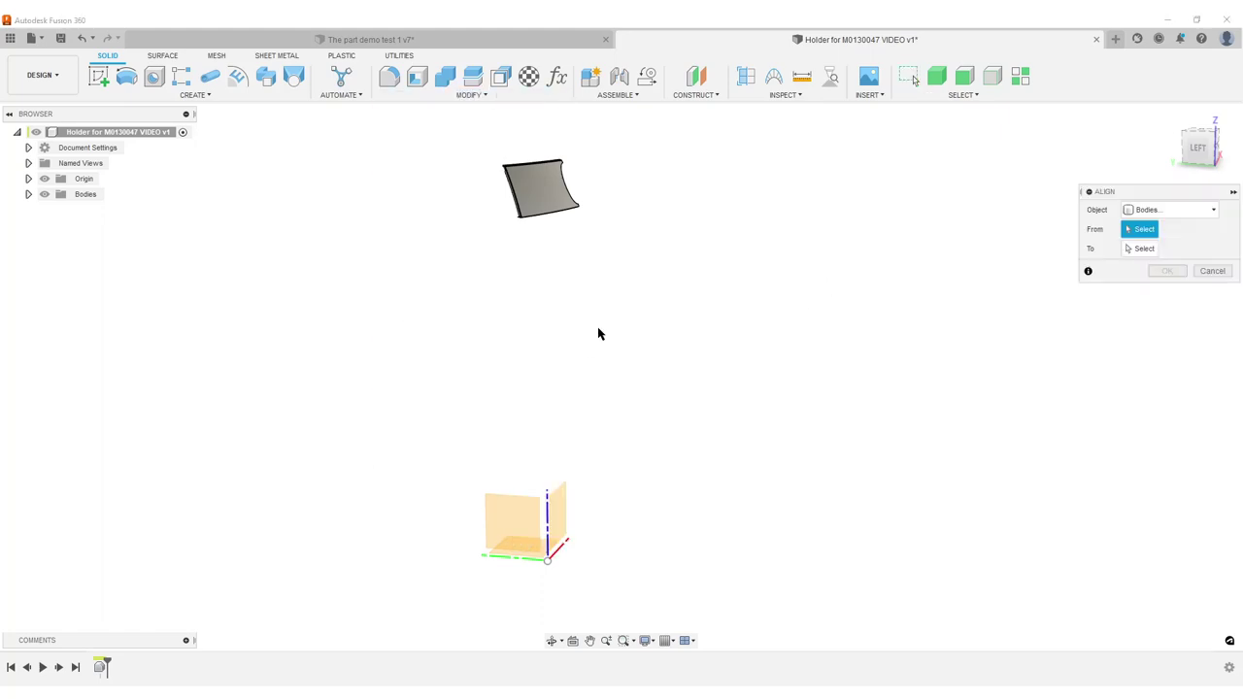
pyautogui.keyDown('shift'); pyautogui.moveTo(598, 328); pyautogui.dragTo(568, 279, button='middle'); pyautogui.keyUp('shift')
pyautogui.scroll(5, 551, 333)
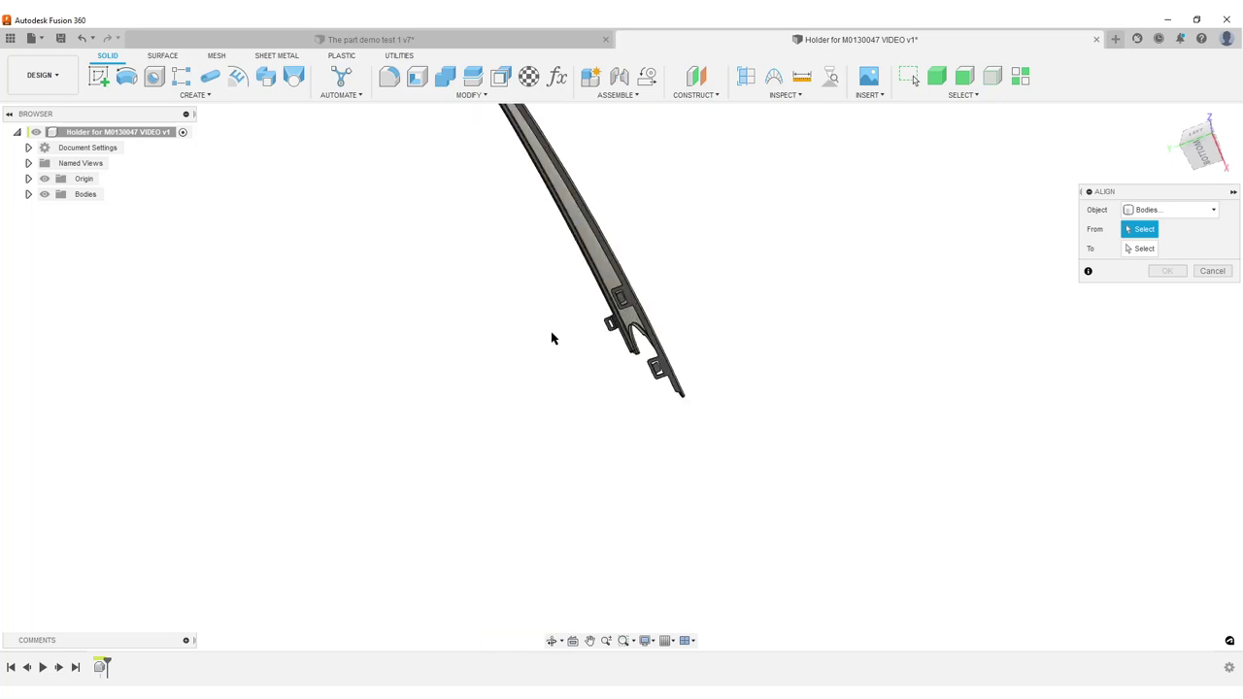
pyautogui.scroll(3, 552, 336)
pyautogui.moveTo(550, 216); pyautogui.dragTo(563, 602, button='middle')
pyautogui.scroll(2, 507, 305)
pyautogui.moveTo(508, 304); pyautogui.dragTo(389, 526, button='middle')
pyautogui.scroll(1, 413, 521)
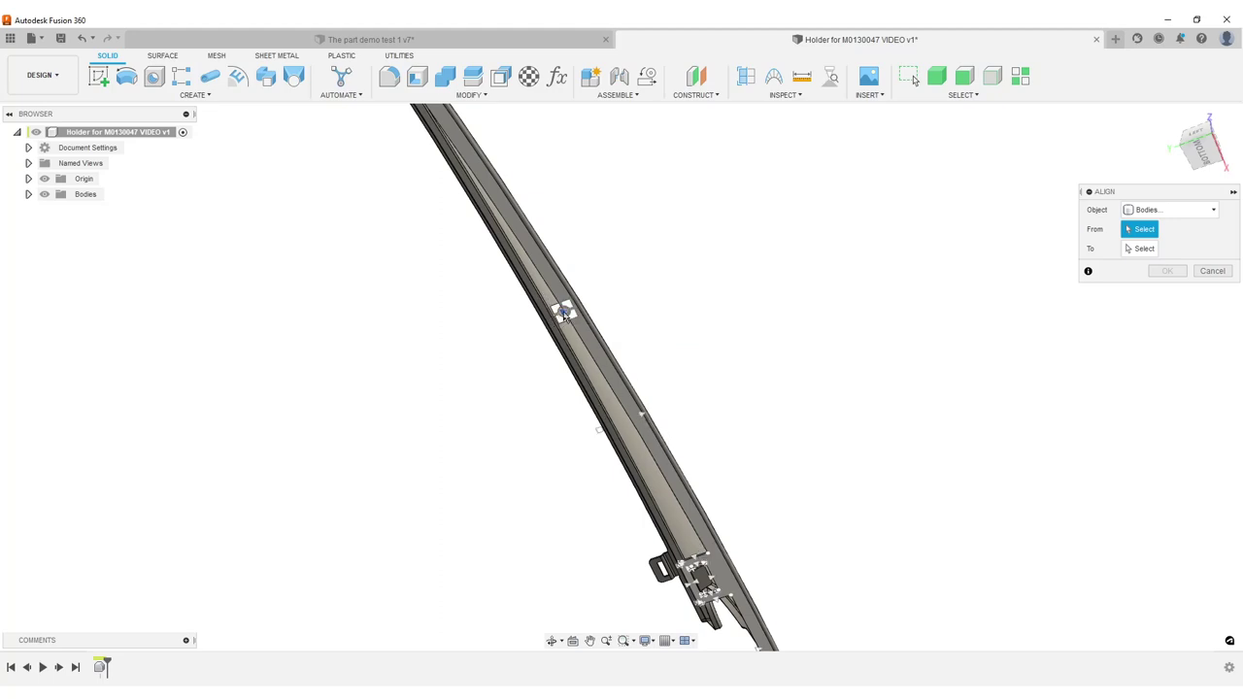
pyautogui.click(563, 316)
# - Set the design origin point as the alignment target and complete the panel's Align
pyautogui.scroll(-5, 471, 425)
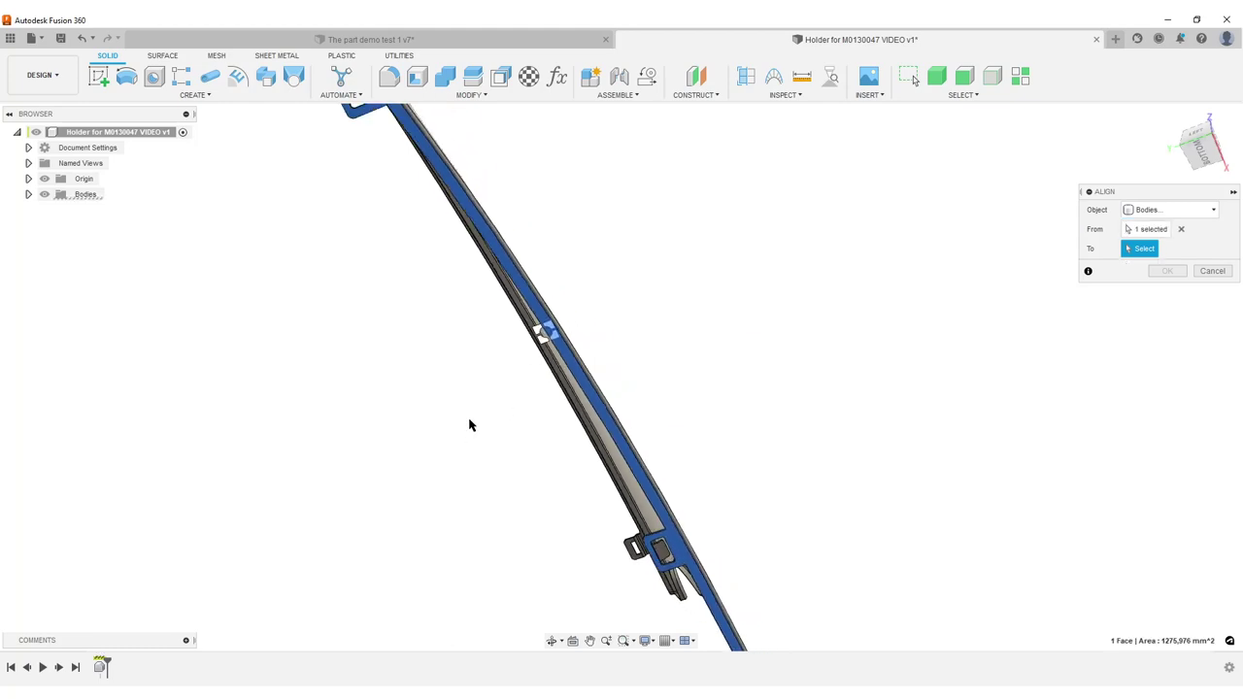
pyautogui.scroll(-5, 474, 442)
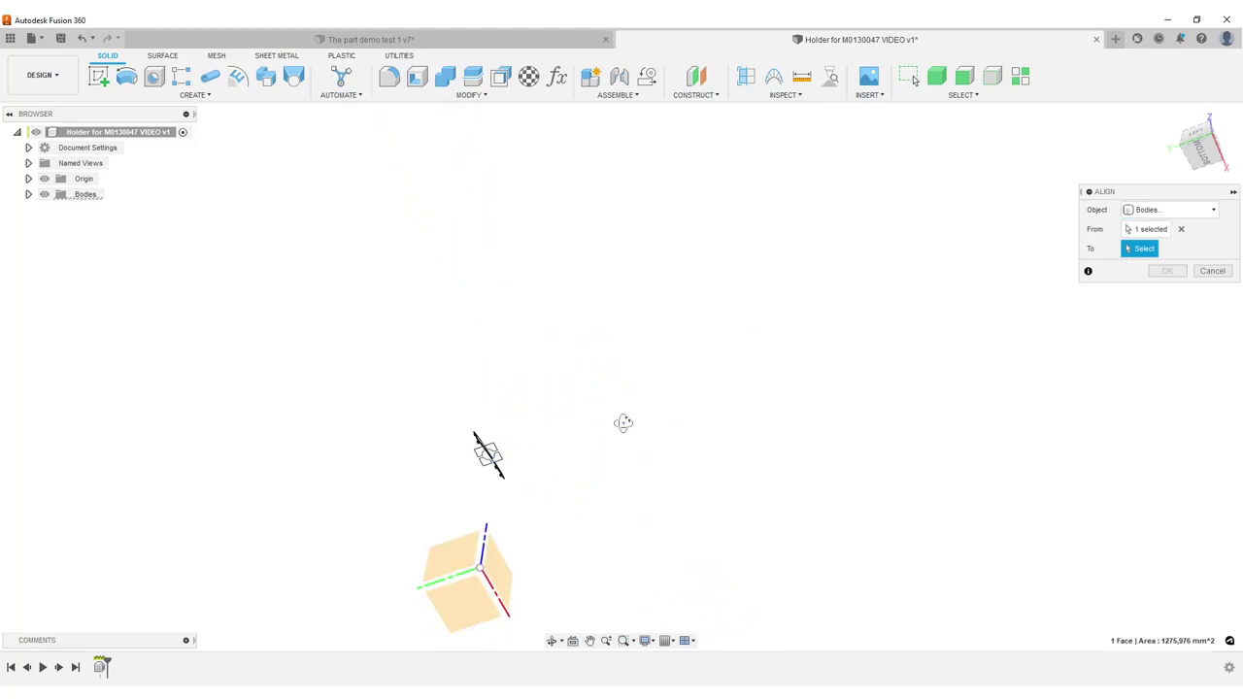
pyautogui.keyDown('shift'); pyautogui.moveTo(626, 426); pyautogui.dragTo(806, 482, button='middle'); pyautogui.keyUp('shift')
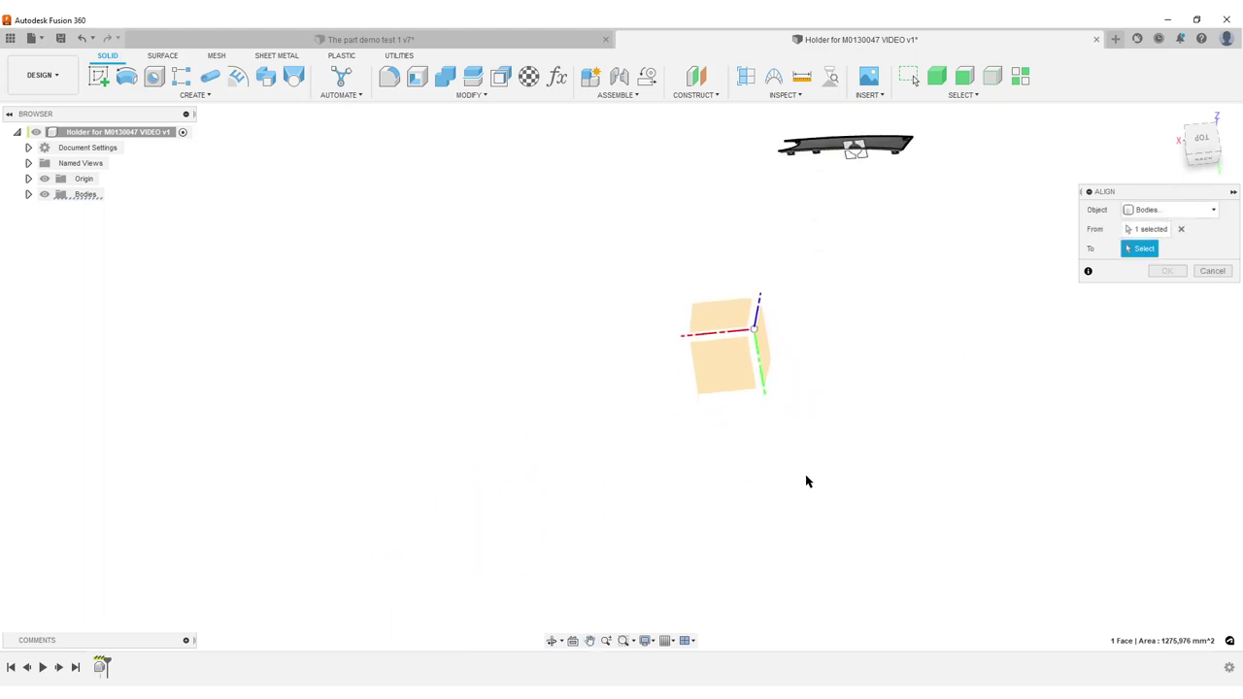
pyautogui.click(754, 330)
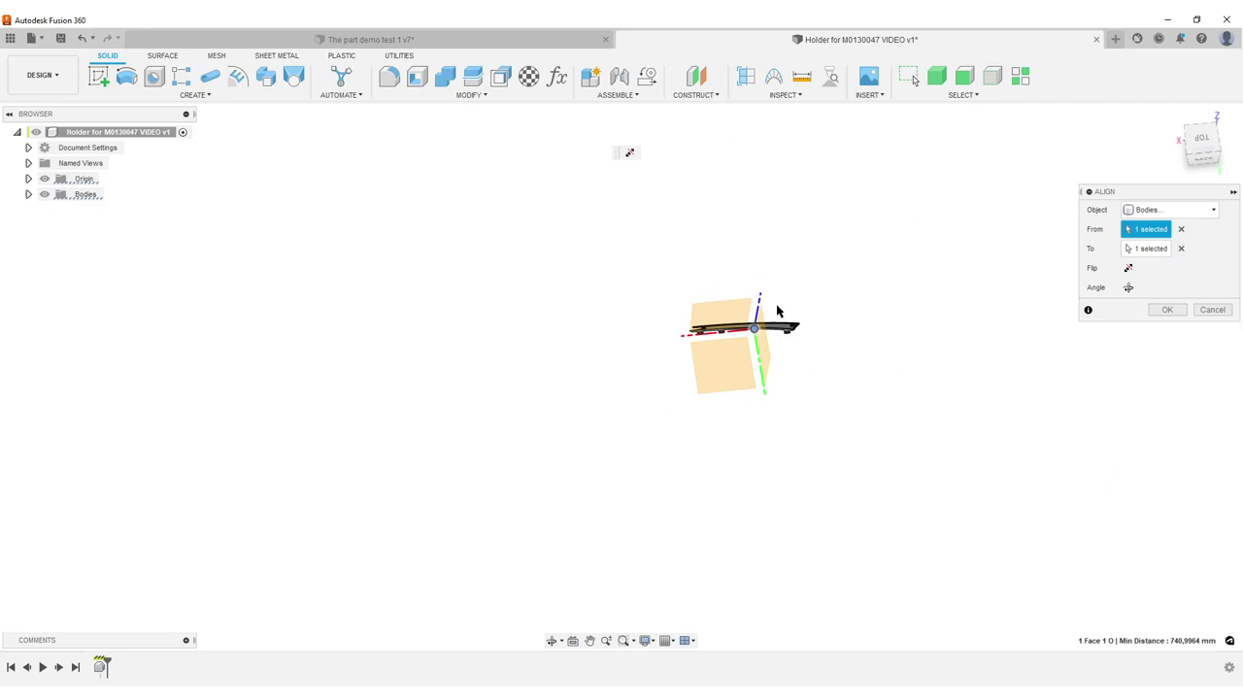
pyautogui.click(1166, 308)
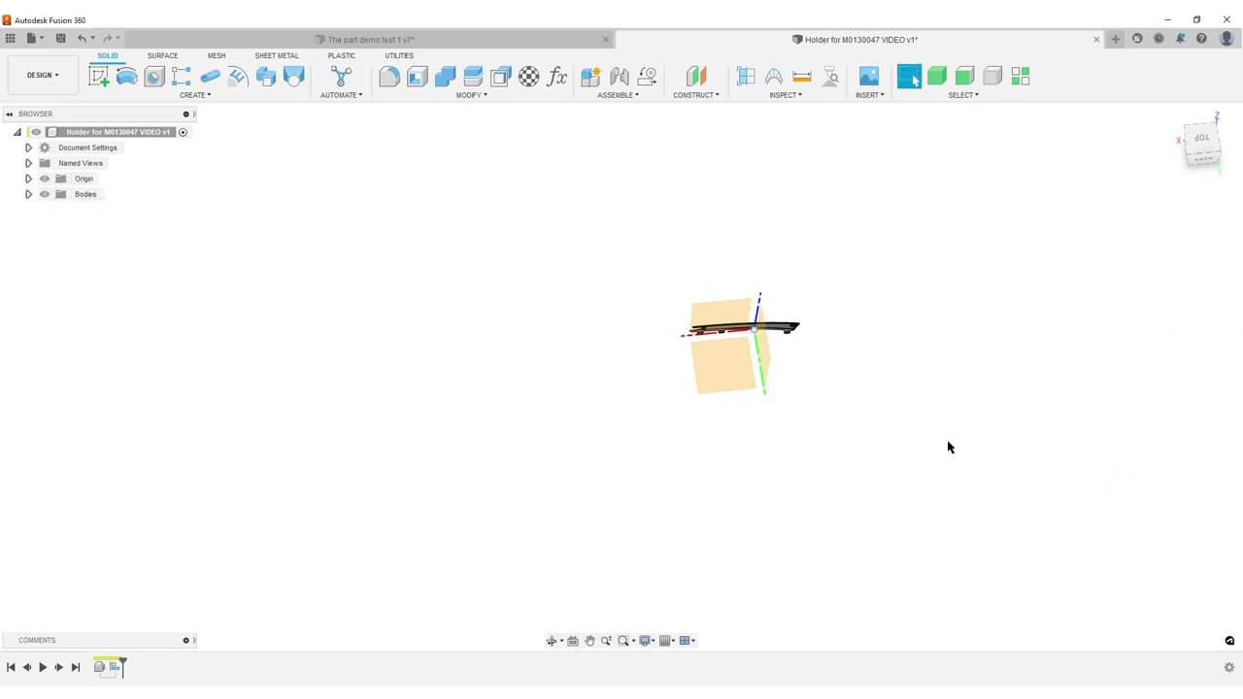
# - Hide the origin, list the design's bodies and inspect the repositioned panel
pyautogui.keyDown('shift'); pyautogui.moveTo(946, 441); pyautogui.dragTo(397, 323, button='middle'); pyautogui.keyUp('shift')
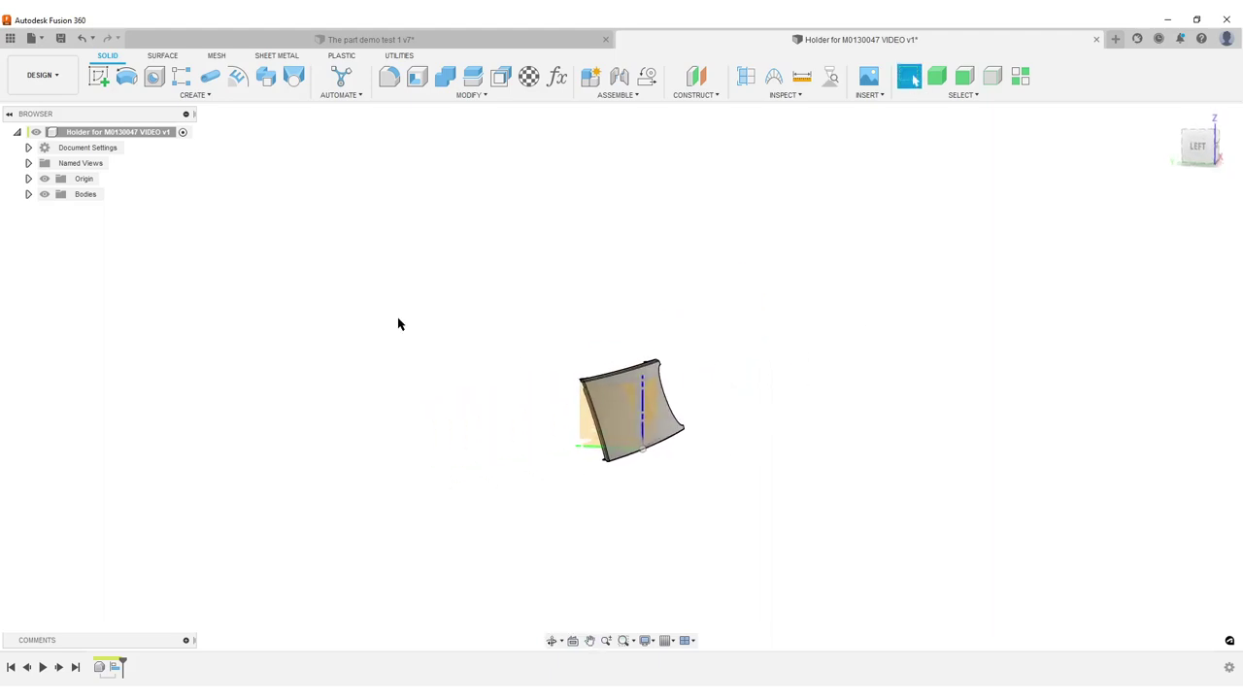
pyautogui.click(44, 178)
pyautogui.click(29, 195)
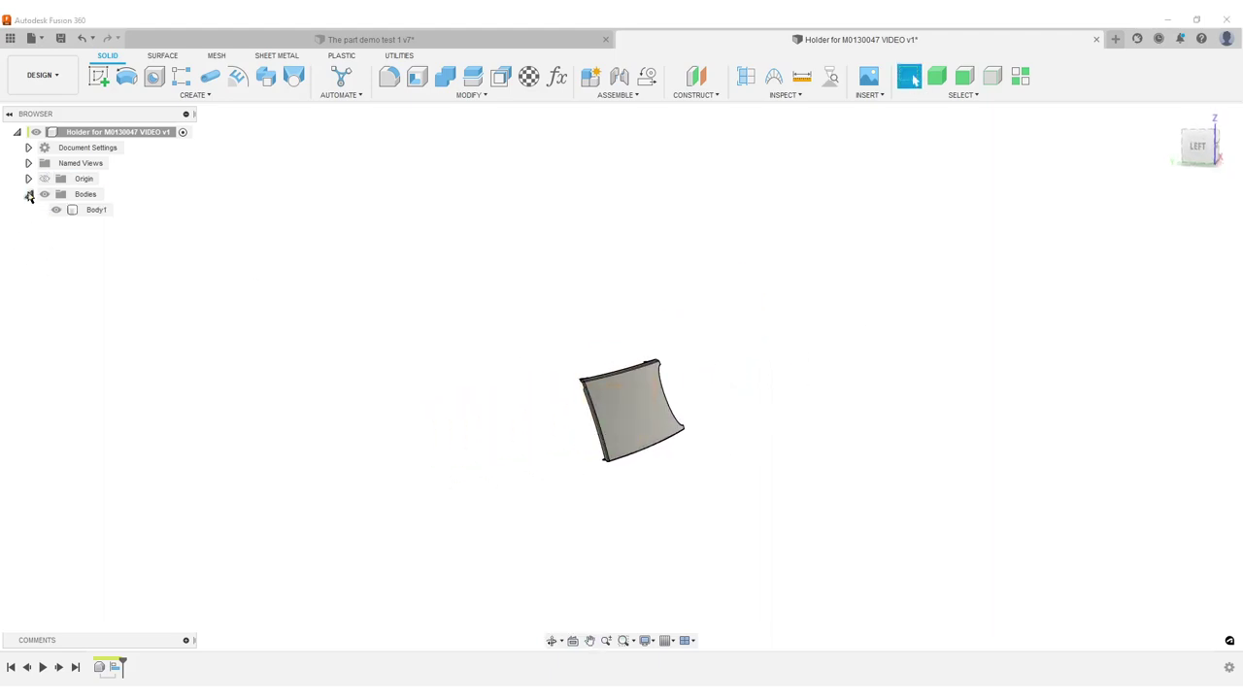
pyautogui.scroll(3, 538, 444)
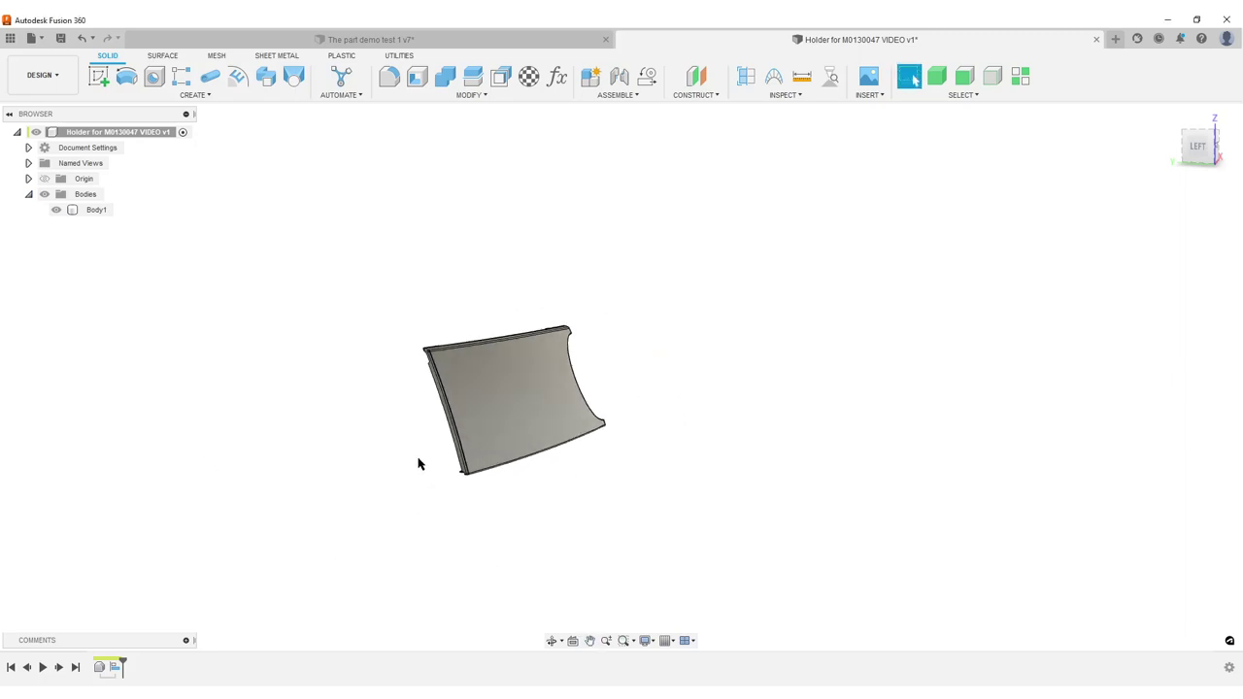
pyautogui.keyDown('shift'); pyautogui.moveTo(407, 472); pyautogui.dragTo(466, 480, button='middle'); pyautogui.keyUp('shift')
pyautogui.keyDown('shift'); pyautogui.moveTo(677, 493); pyautogui.dragTo(867, 452, button='middle'); pyautogui.keyUp('shift')
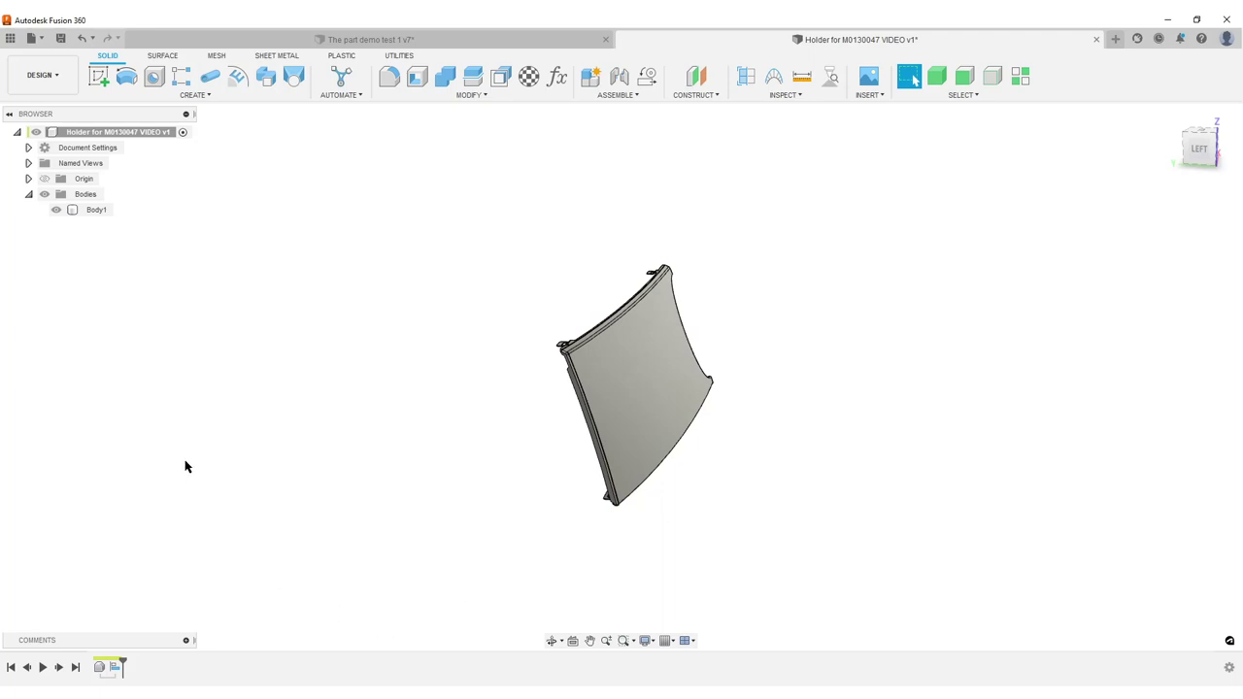
# - Create a component from Body1 and rename it M0130047
pyautogui.rightClick(85, 213)
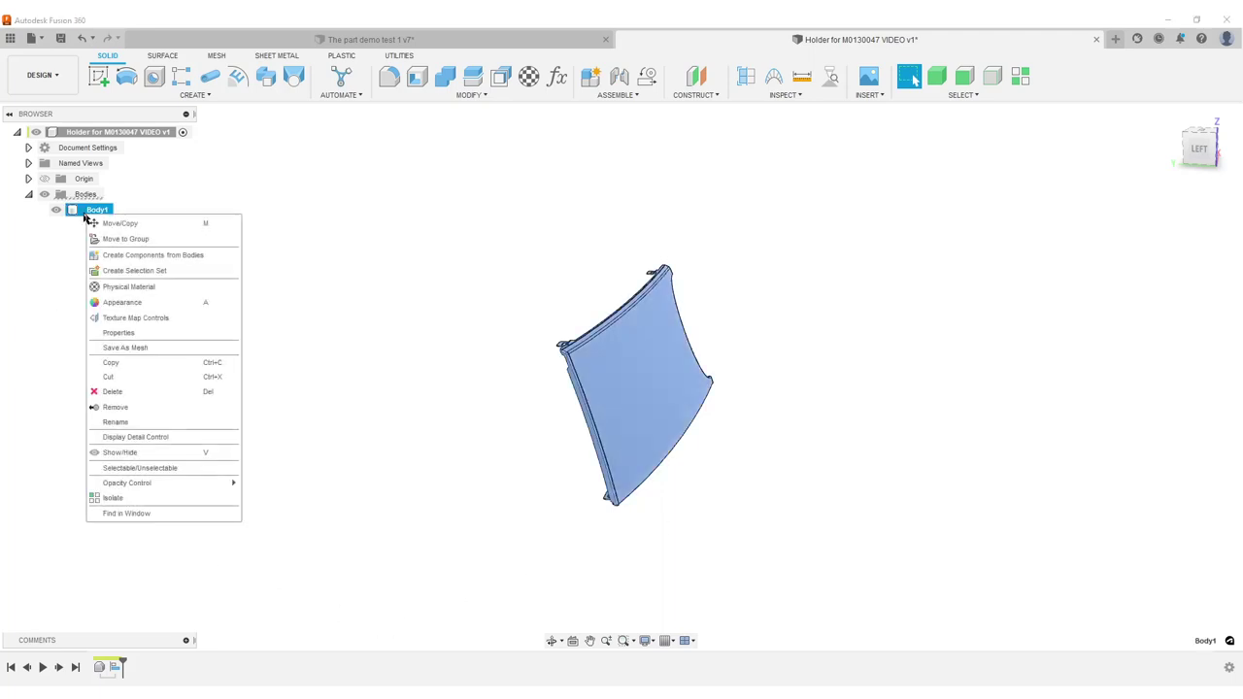
pyautogui.click(203, 257)
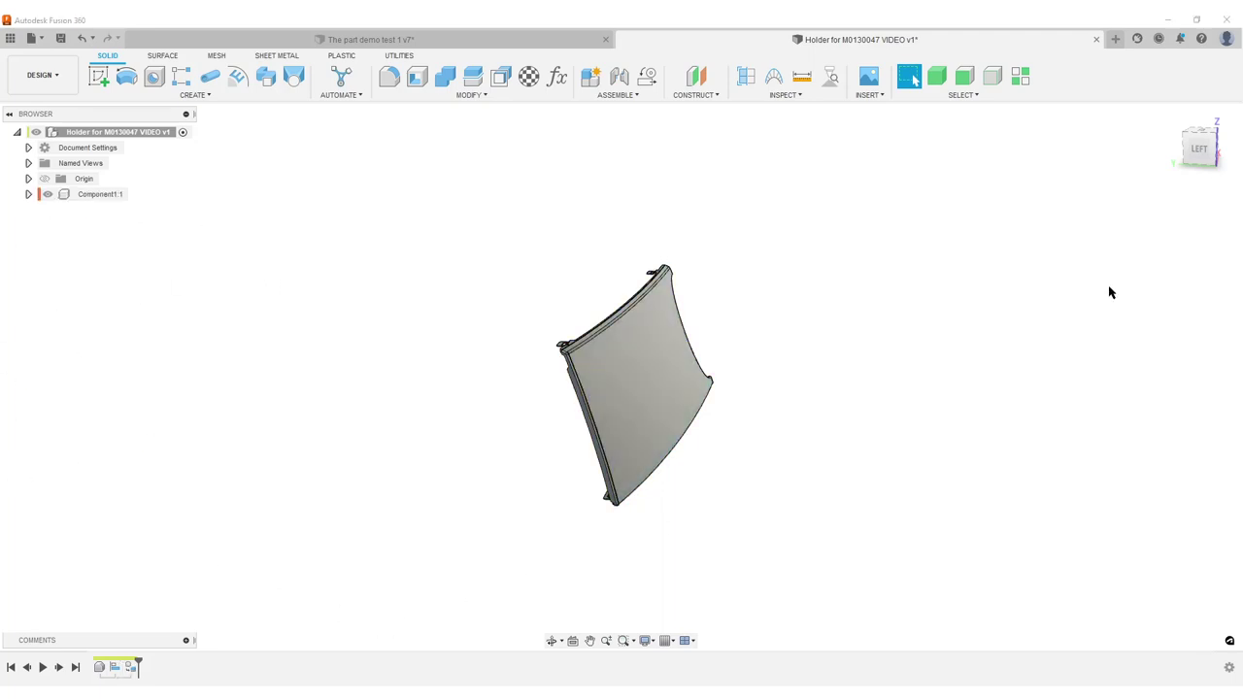
pyautogui.rightClick(87, 197)
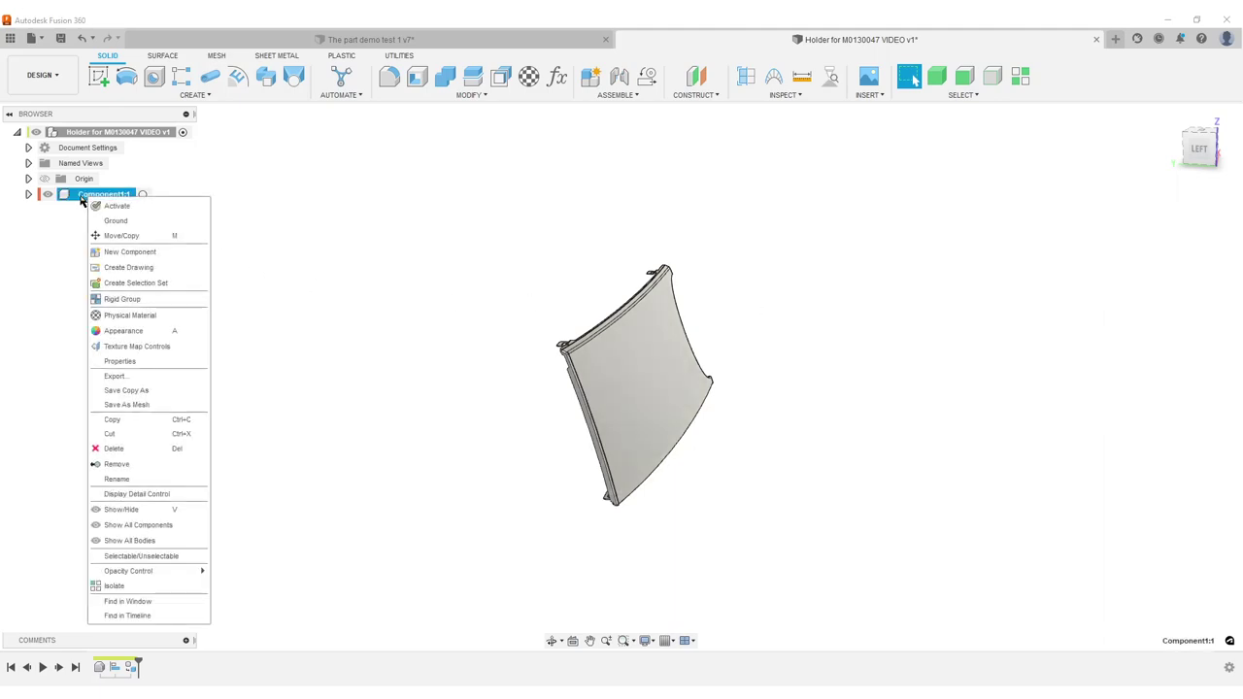
pyautogui.click(118, 479)
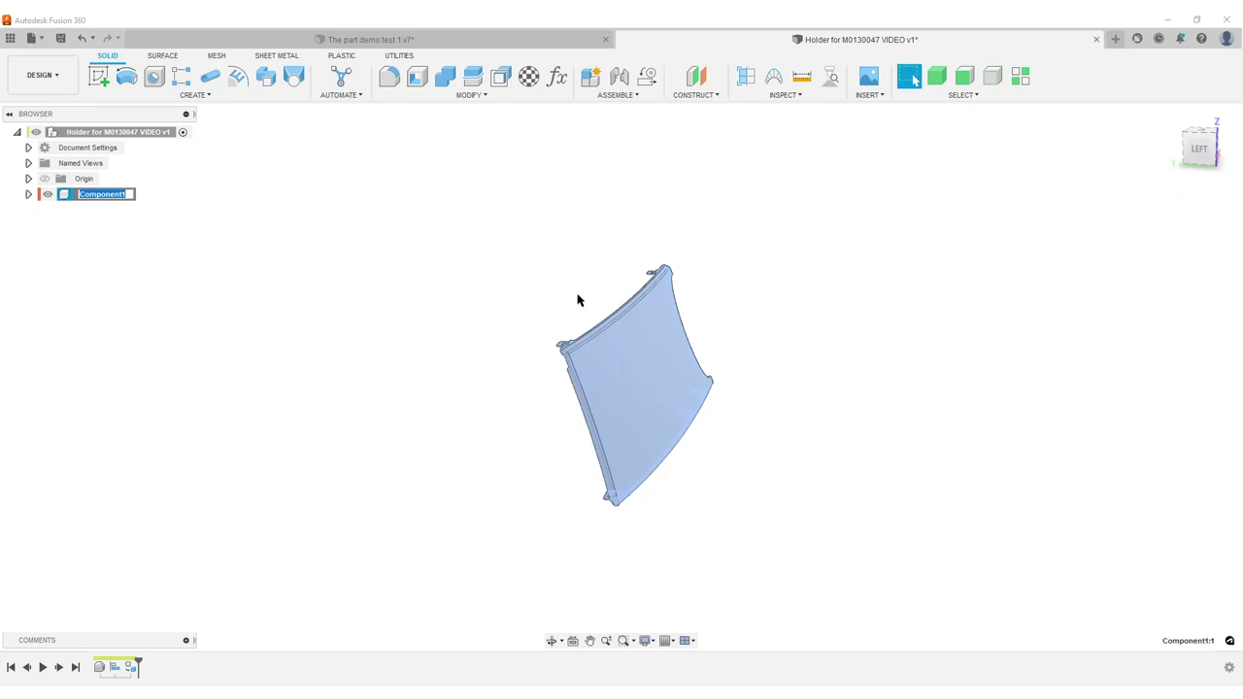
pyautogui.write('M0130047')
pyautogui.press('Return')
pyautogui.click(837, 484)
# - Create a standard internal component named Holder under the top-level design and keep it activated
pyautogui.moveTo(805, 469)
pyautogui.keyDown('shift'); pyautogui.mouseDown(button='middle')
pyautogui.moveTo(744, 447)
pyautogui.moveTo(778, 436)
pyautogui.moveTo(798, 449)
pyautogui.mouseUp(button='middle'); pyautogui.keyUp('shift')
pyautogui.keyDown('shift'); pyautogui.moveTo(773, 386); pyautogui.dragTo(768, 447, button='middle'); pyautogui.keyUp('shift')
pyautogui.scroll(3, 768, 446)
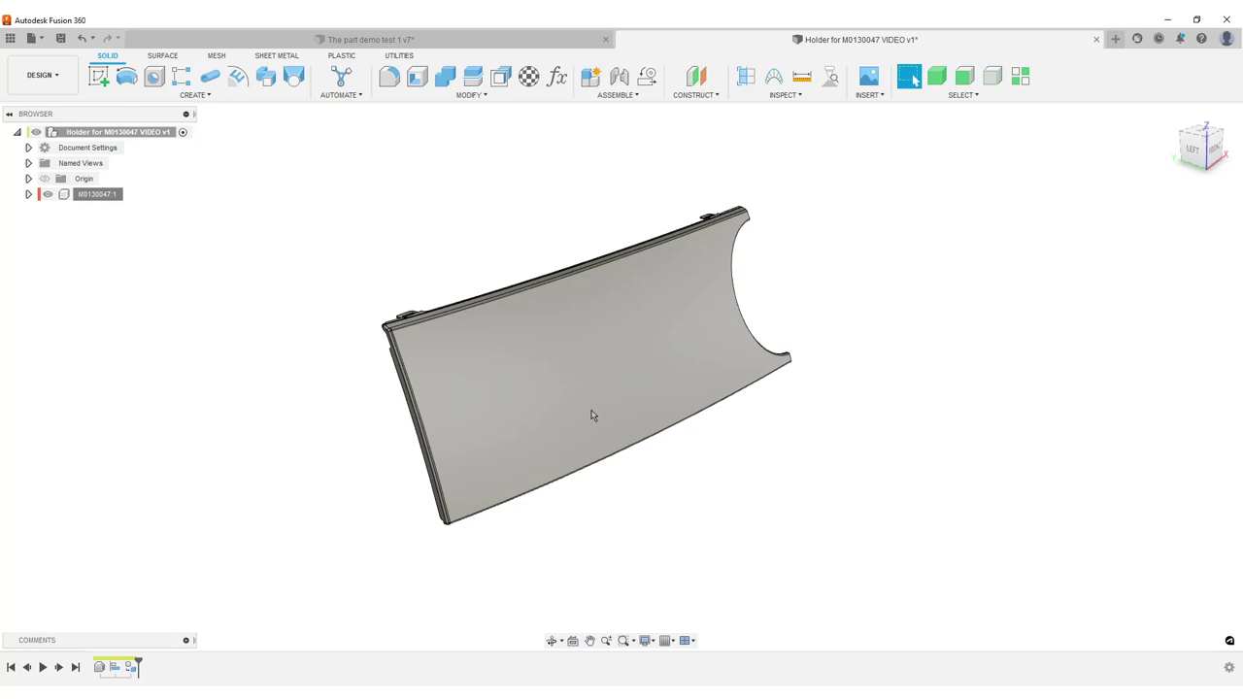
pyautogui.keyDown('shift'); pyautogui.moveTo(499, 269); pyautogui.dragTo(660, 444, button='middle'); pyautogui.keyUp('shift')
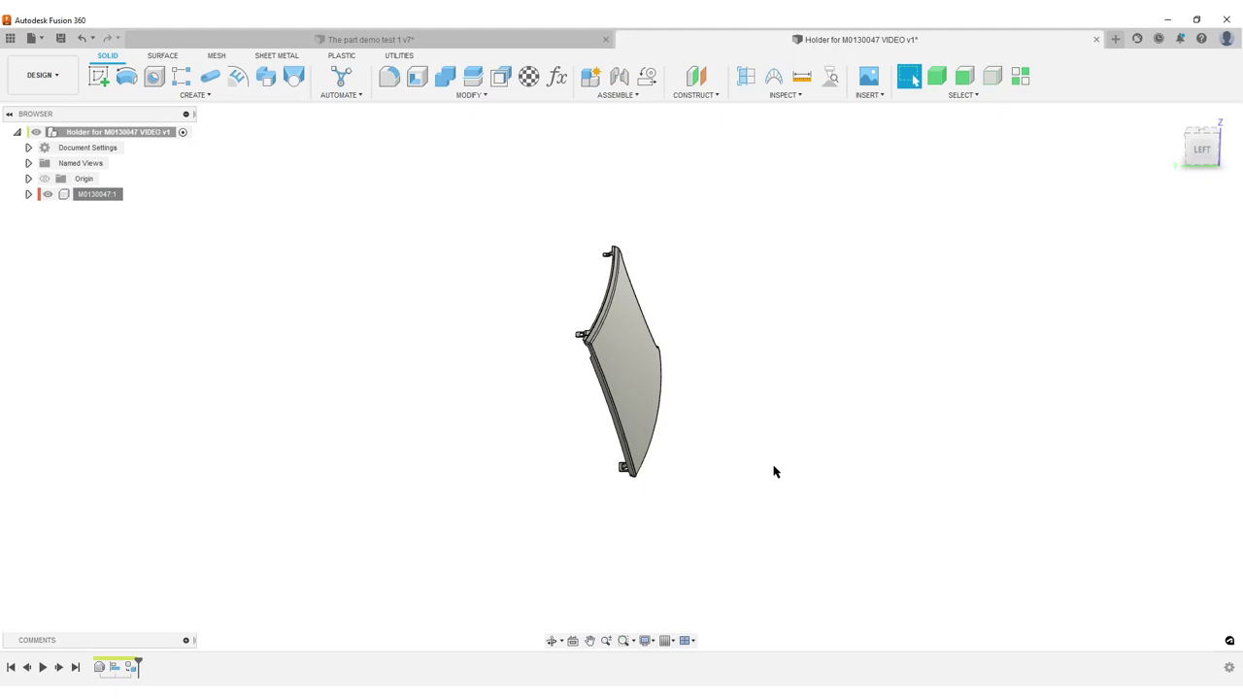
pyautogui.rightClick(130, 133)
pyautogui.click(172, 142)
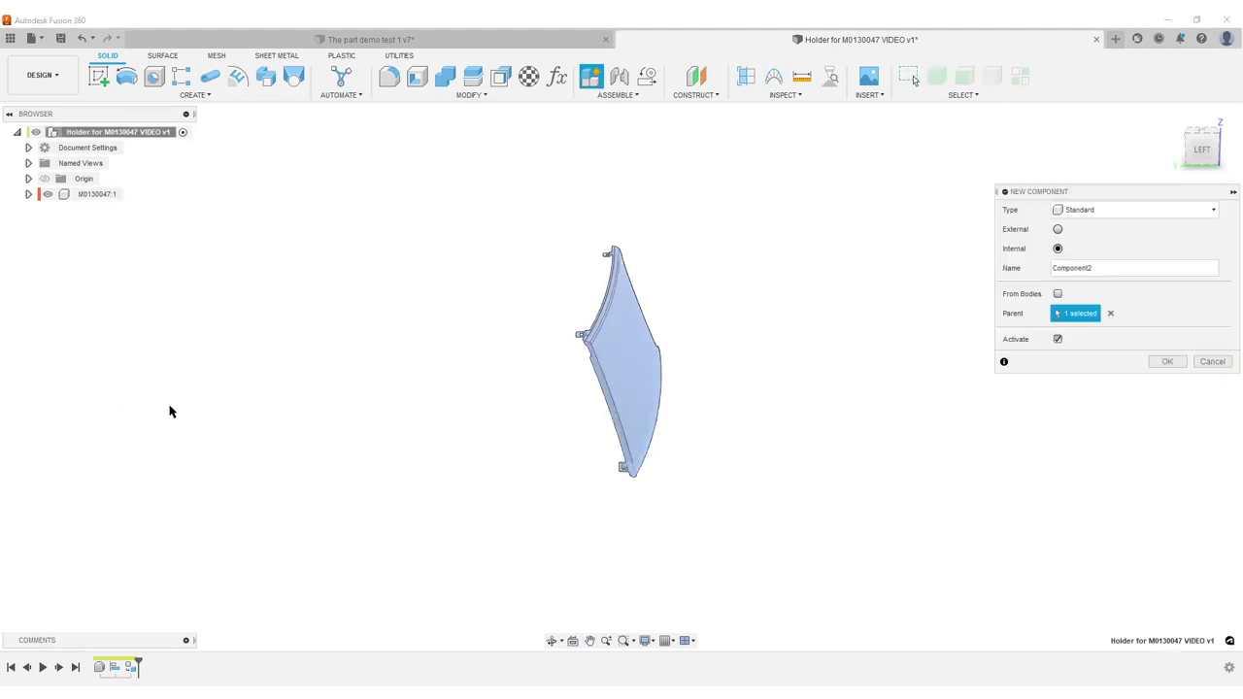
pyautogui.doubleClick(1129, 268)
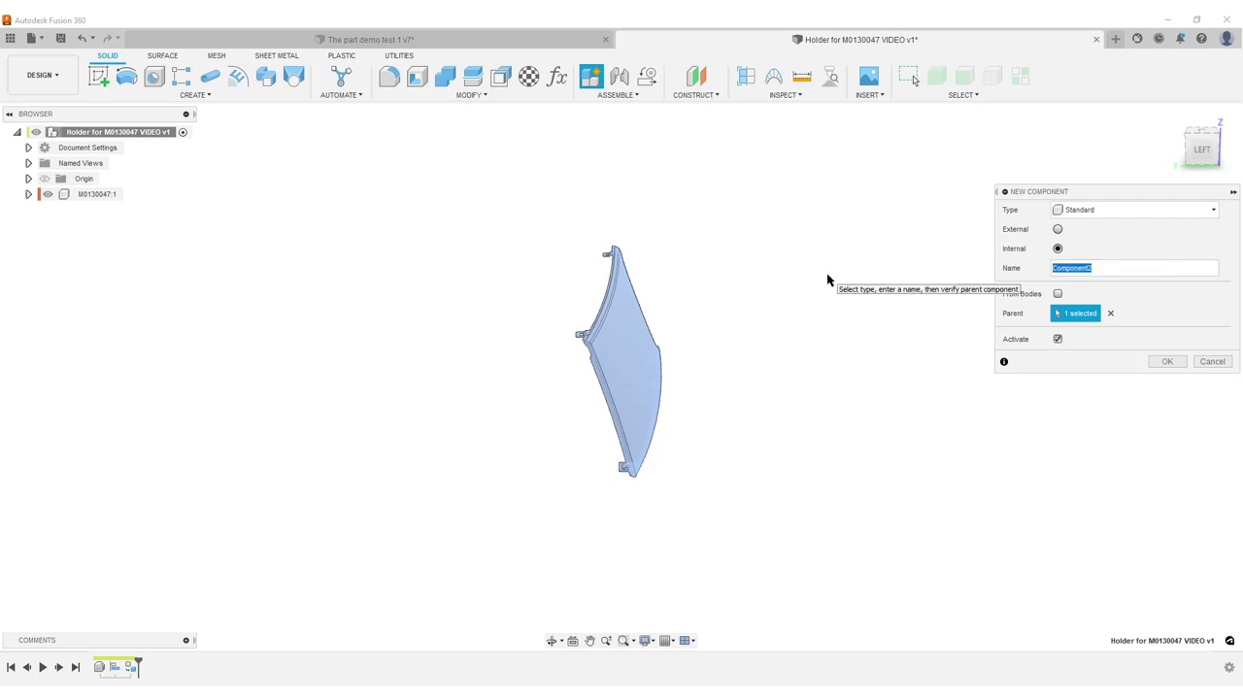
pyautogui.write('Holder')
pyautogui.press('Return')
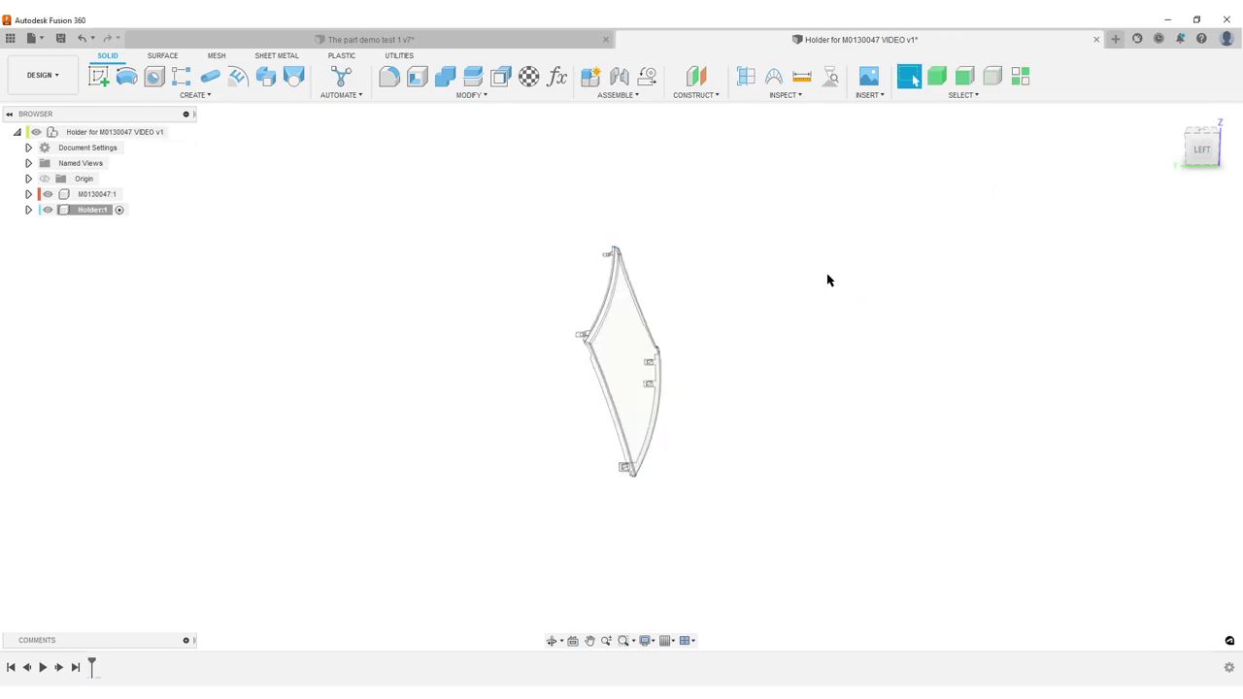
# - Start a sketch in the Holder component on the front origin plane (XZ)
pyautogui.keyDown('shift'); pyautogui.moveTo(779, 428); pyautogui.dragTo(490, 352, button='middle'); pyautogui.keyUp('shift')
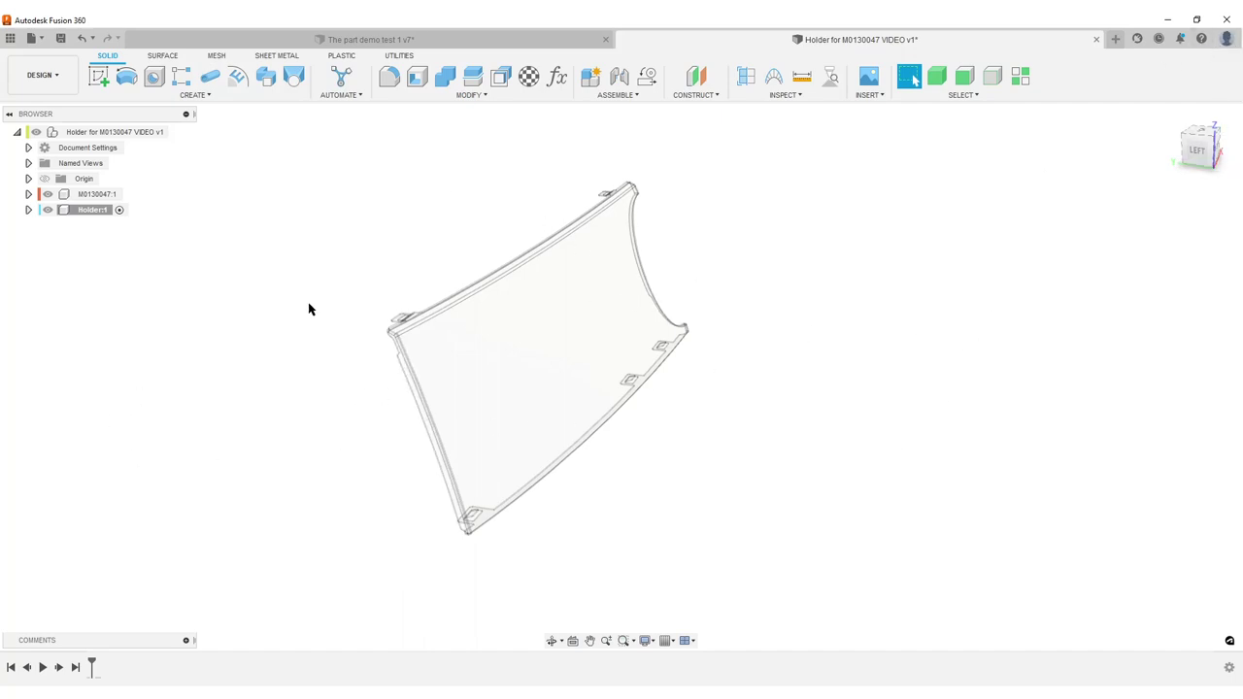
pyautogui.scroll(2, 458, 462)
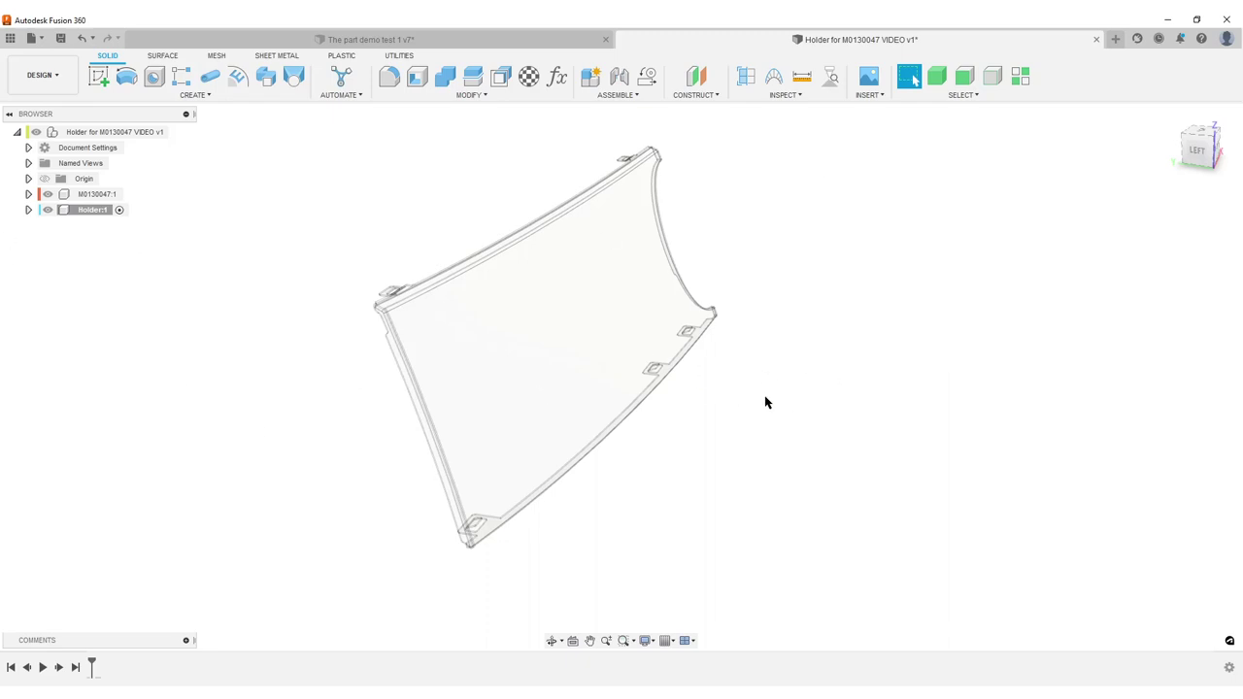
pyautogui.keyDown('shift'); pyautogui.moveTo(762, 441); pyautogui.dragTo(715, 428, button='middle'); pyautogui.keyUp('shift')
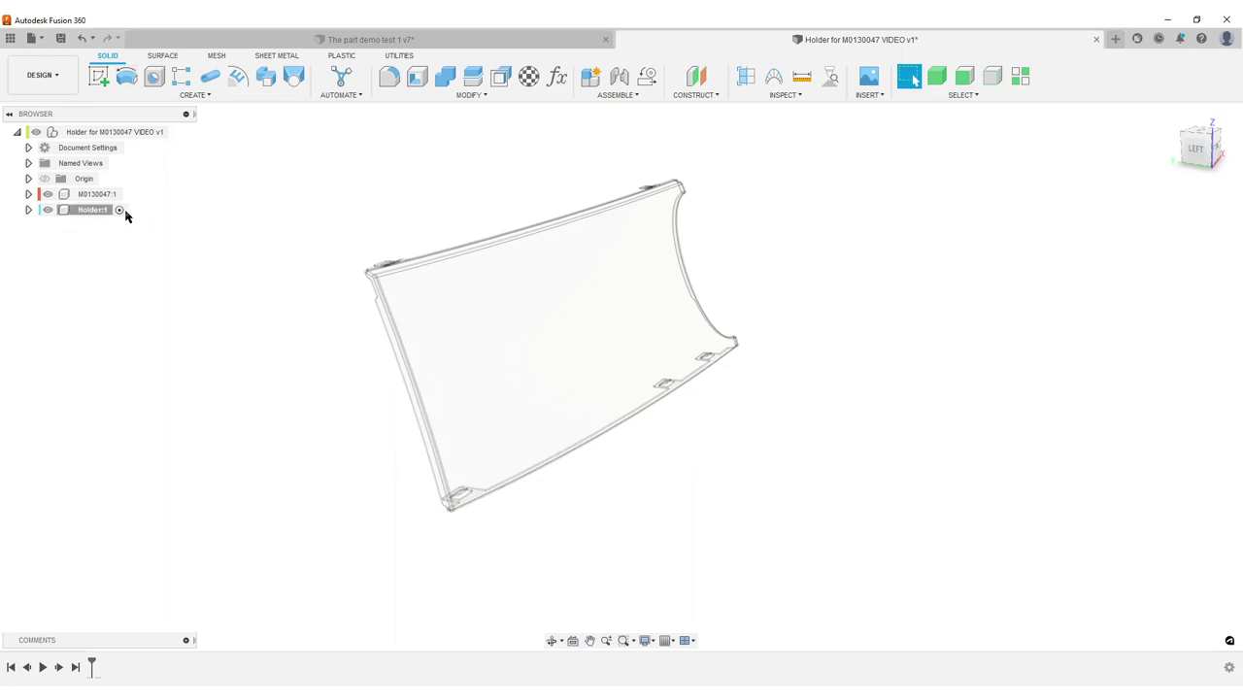
pyautogui.click(28, 210)
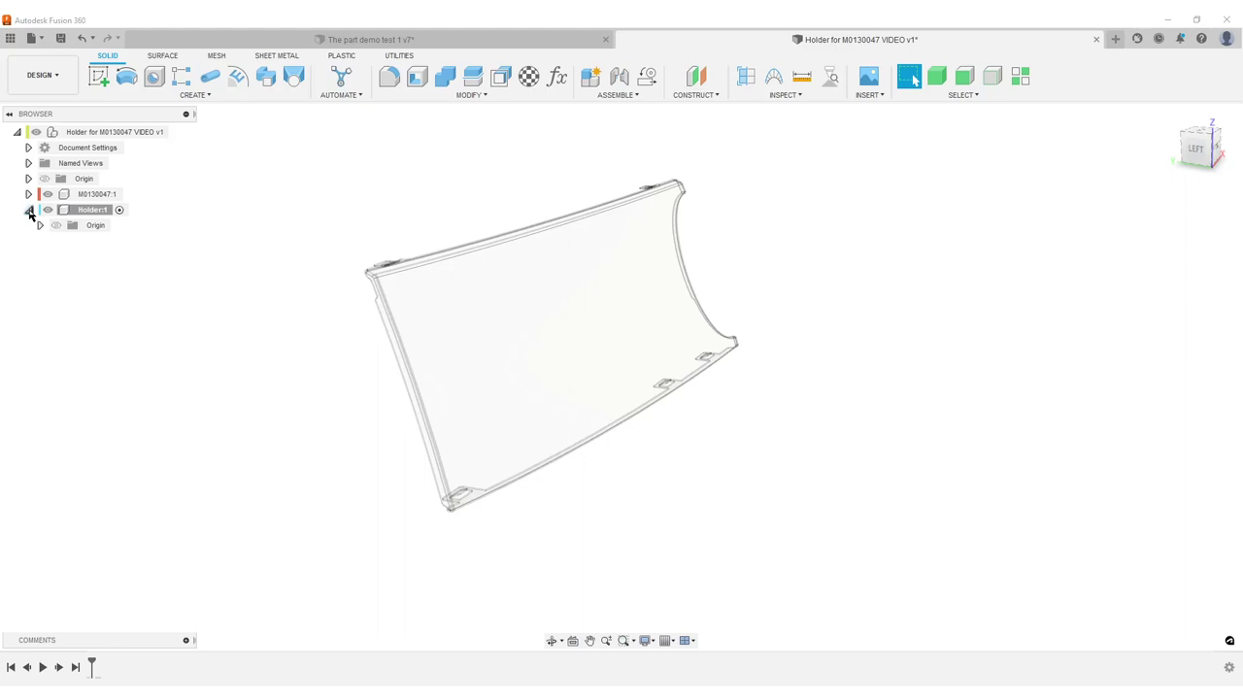
pyautogui.click(109, 211)
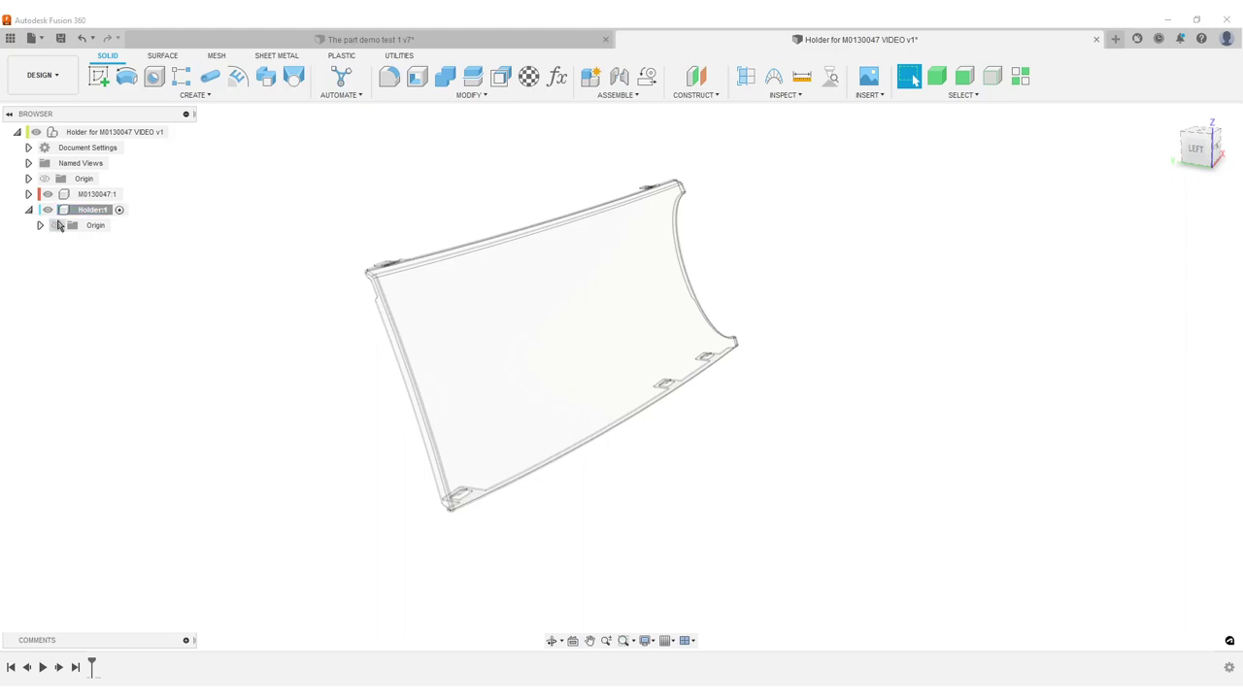
pyautogui.click(99, 77)
pyautogui.keyDown('shift'); pyautogui.moveTo(843, 439); pyautogui.dragTo(768, 418, button='middle'); pyautogui.keyUp('shift')
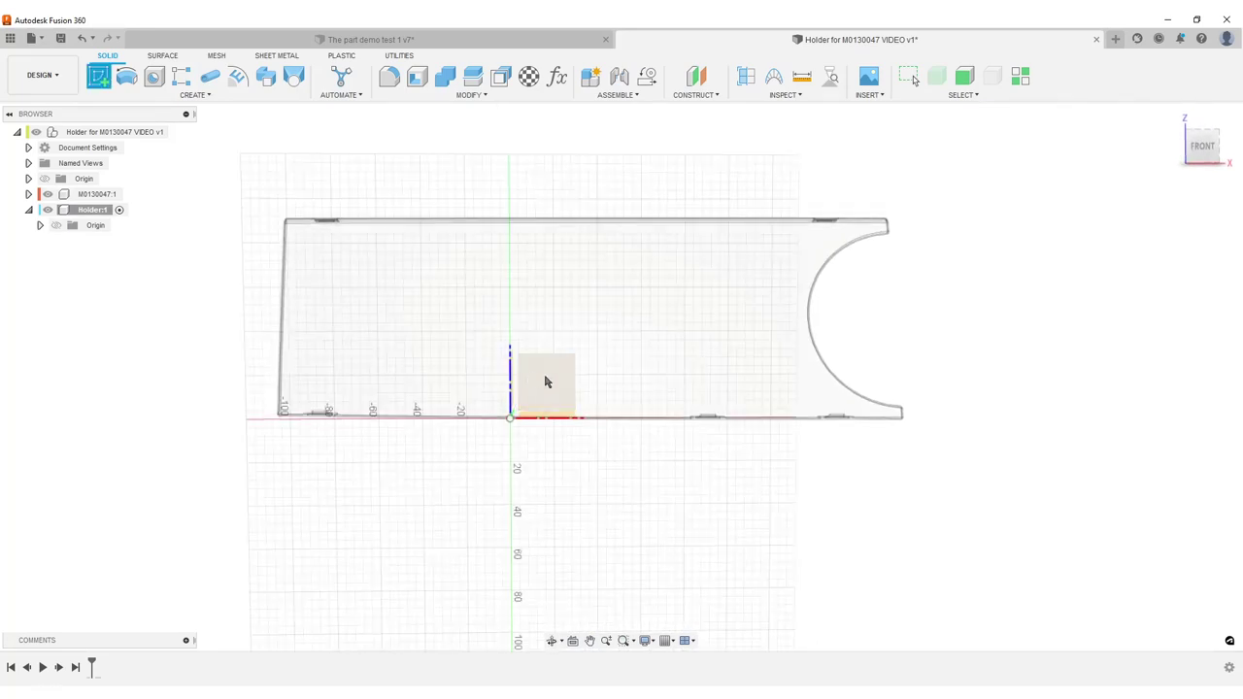
pyautogui.click(549, 380)
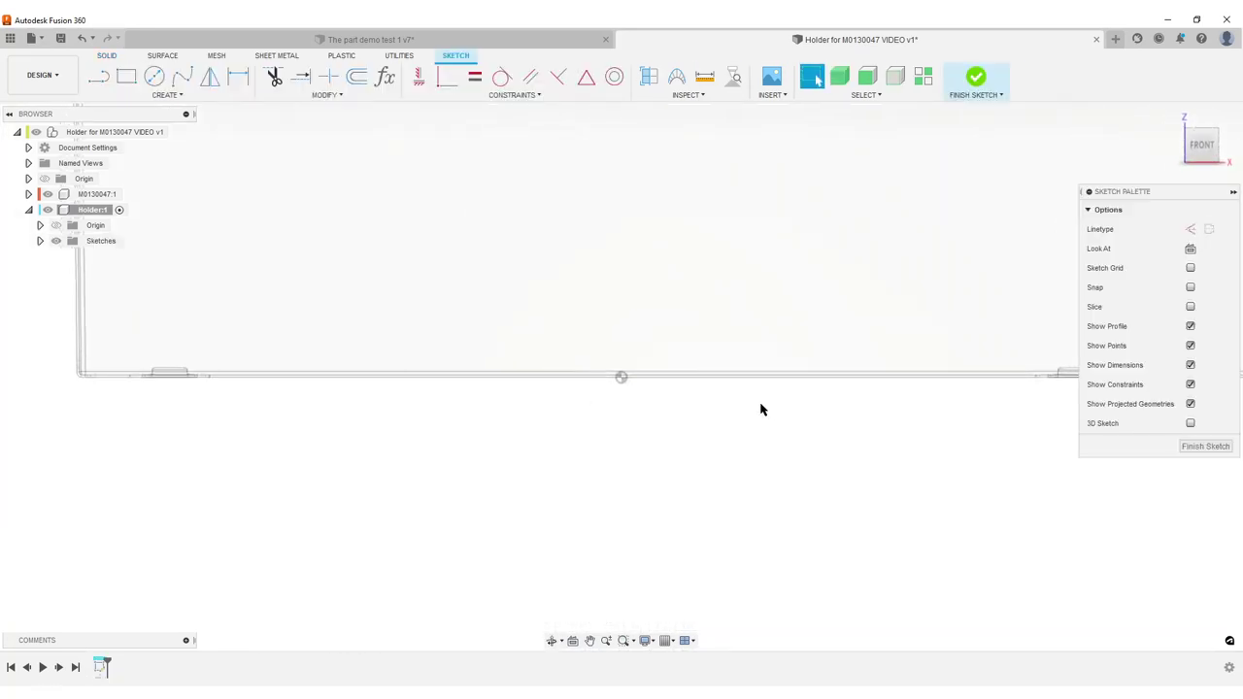
# - Project the whole panel body into the sketch with the projection link kept, and hide the M0130047 component
pyautogui.scroll(-6, 747, 416)
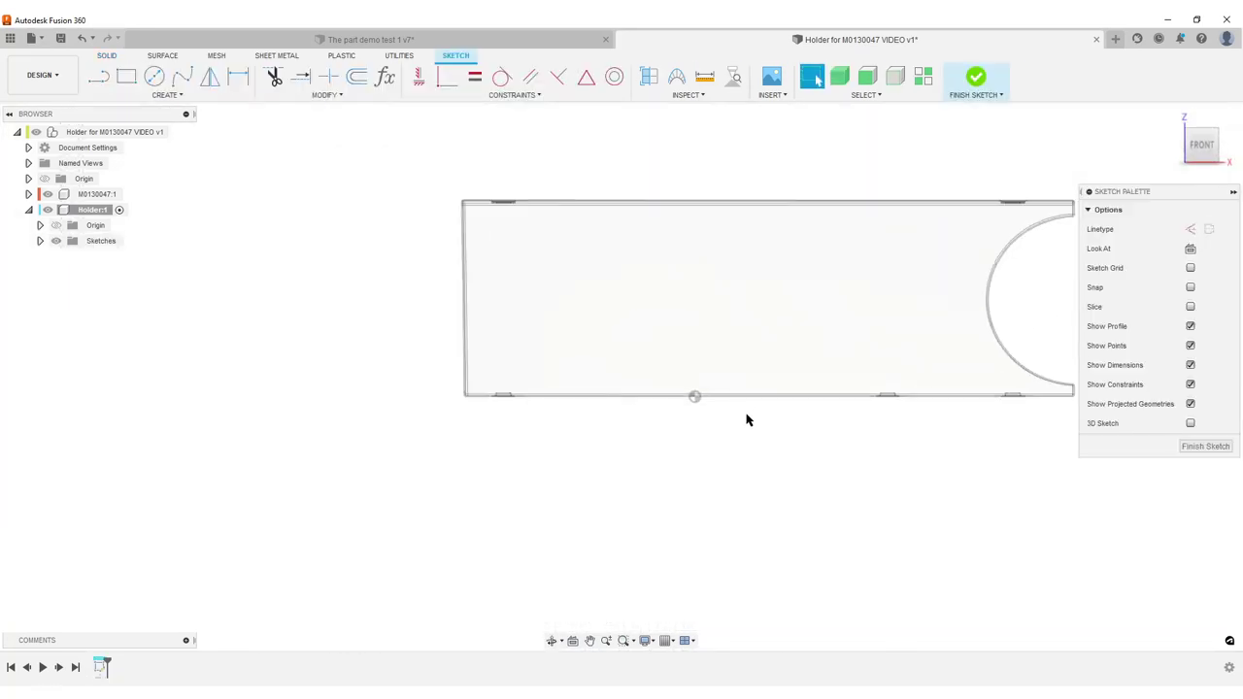
pyautogui.moveTo(761, 441); pyautogui.dragTo(629, 495, button='middle')
pyautogui.scroll(3, 702, 457)
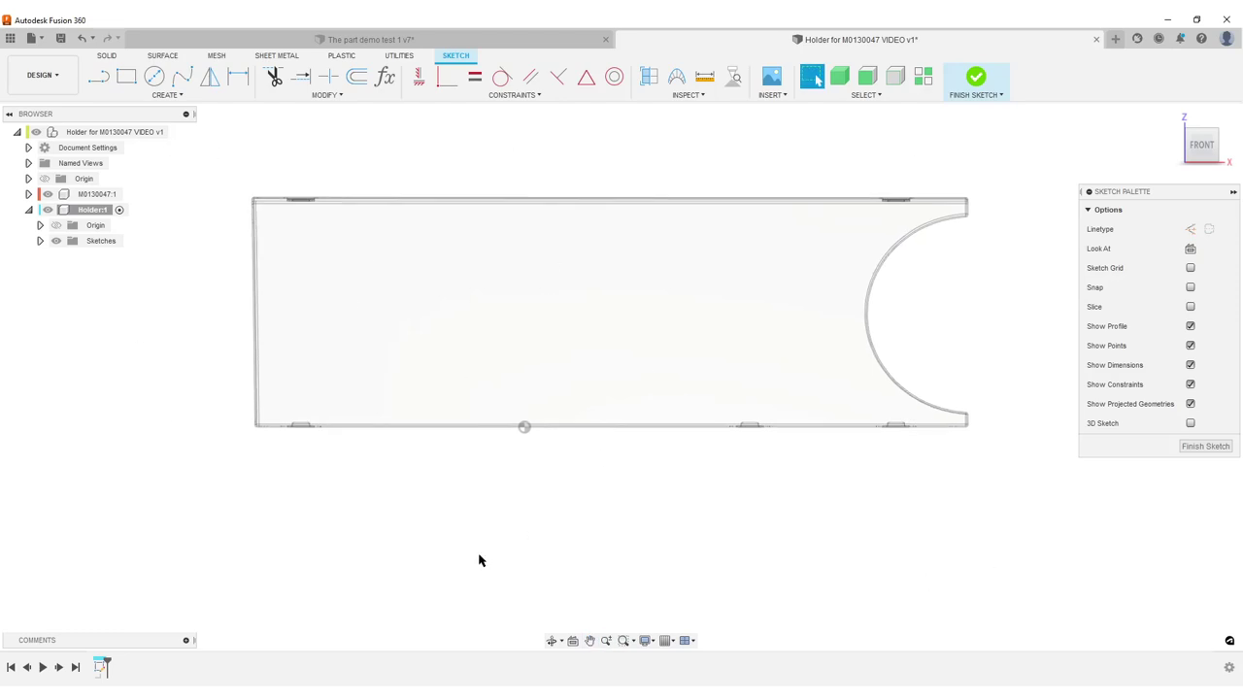
pyautogui.press('p')
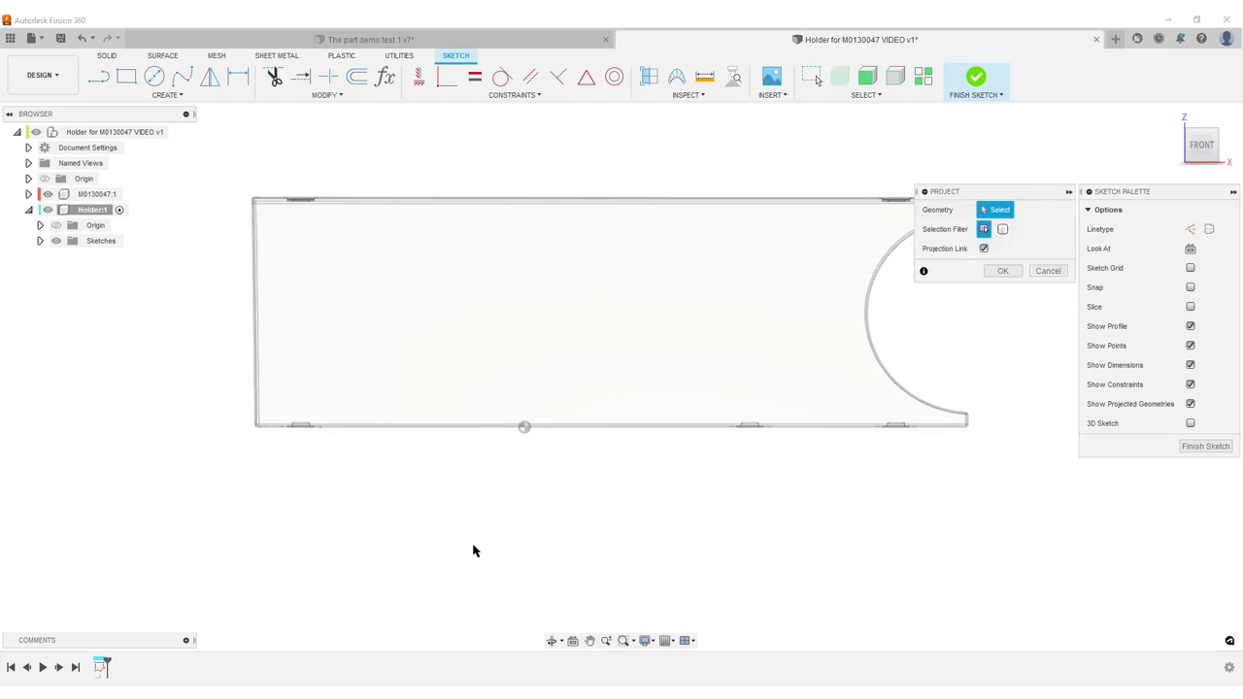
pyautogui.click(1002, 231)
pyautogui.click(568, 287)
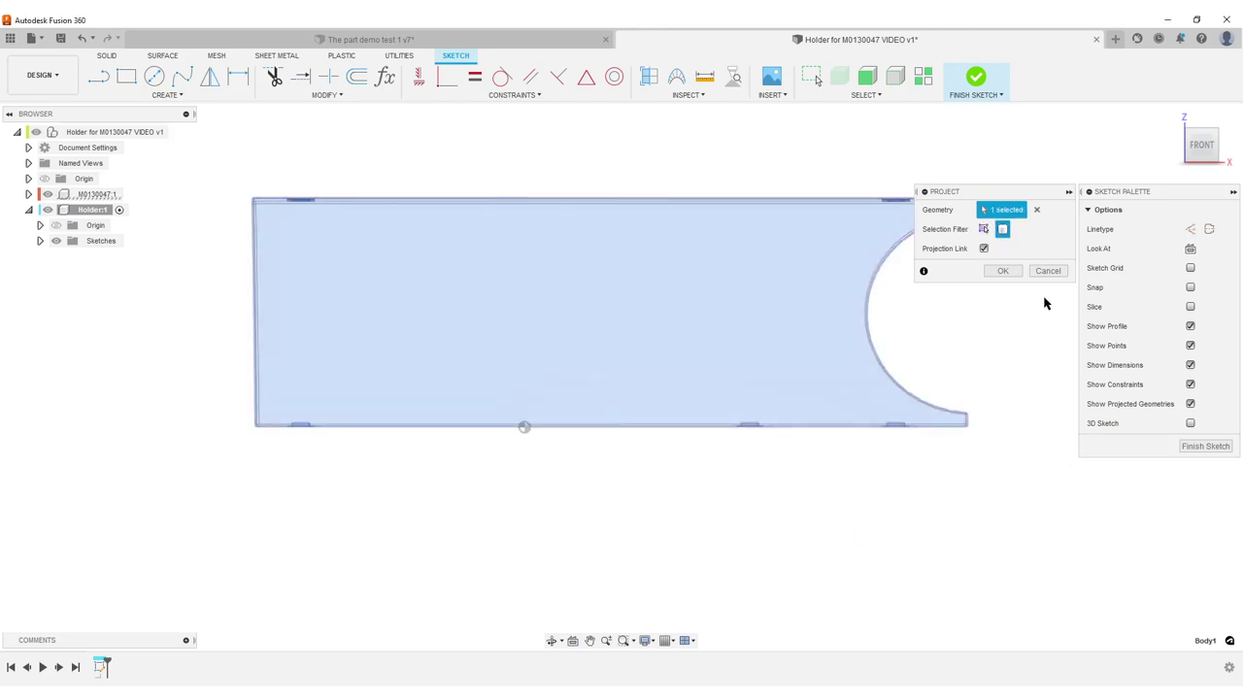
pyautogui.click(1003, 271)
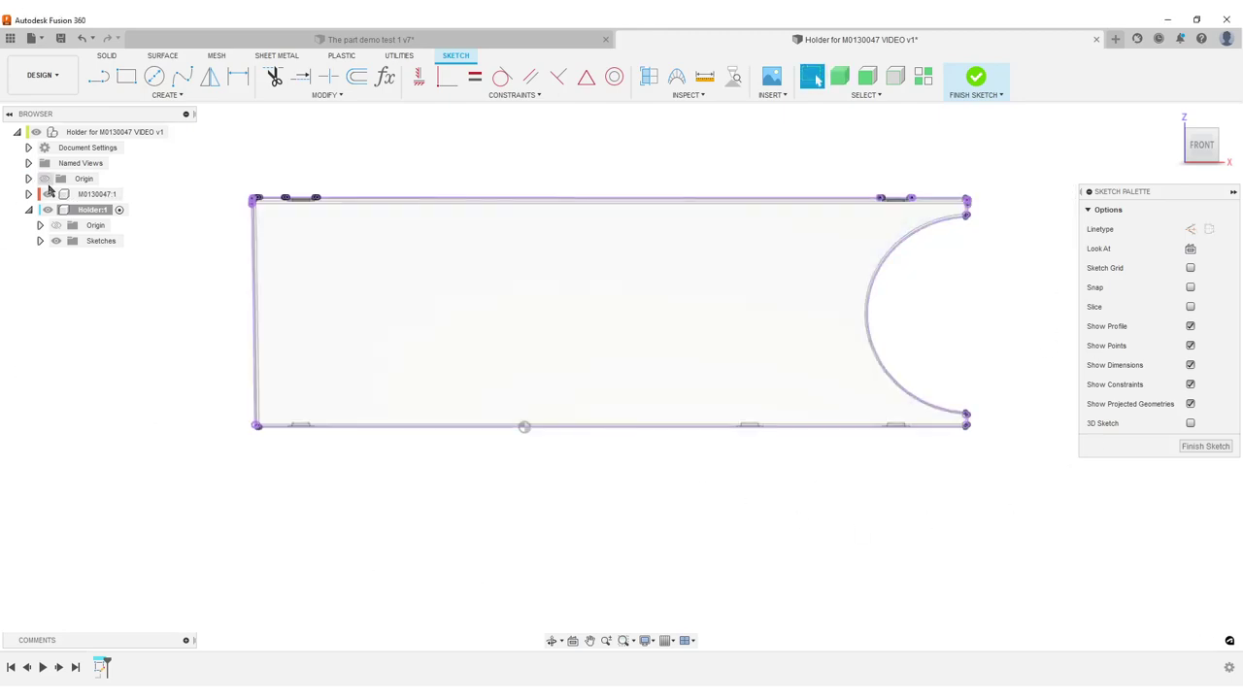
pyautogui.click(48, 195)
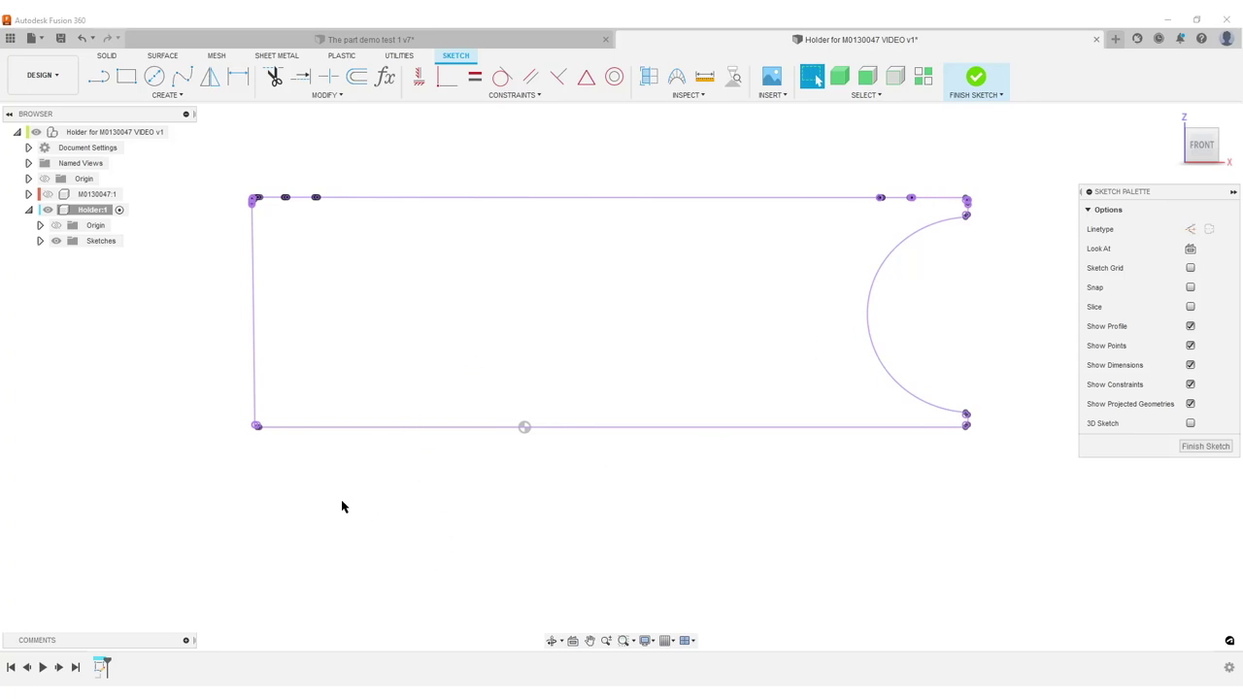
# - Examine the rounded lower-left corner of the projected outline and the small segments that form it
pyautogui.scroll(3, 297, 517)
pyautogui.scroll(-3, 424, 430)
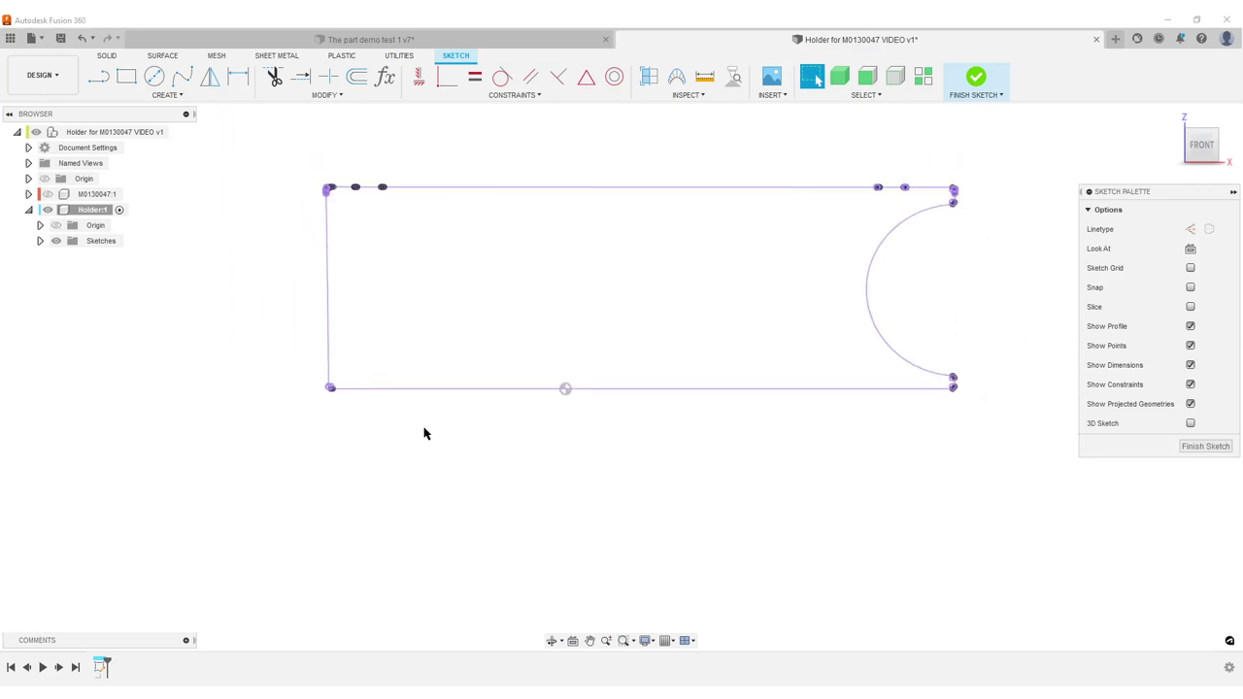
pyautogui.scroll(3, 344, 481)
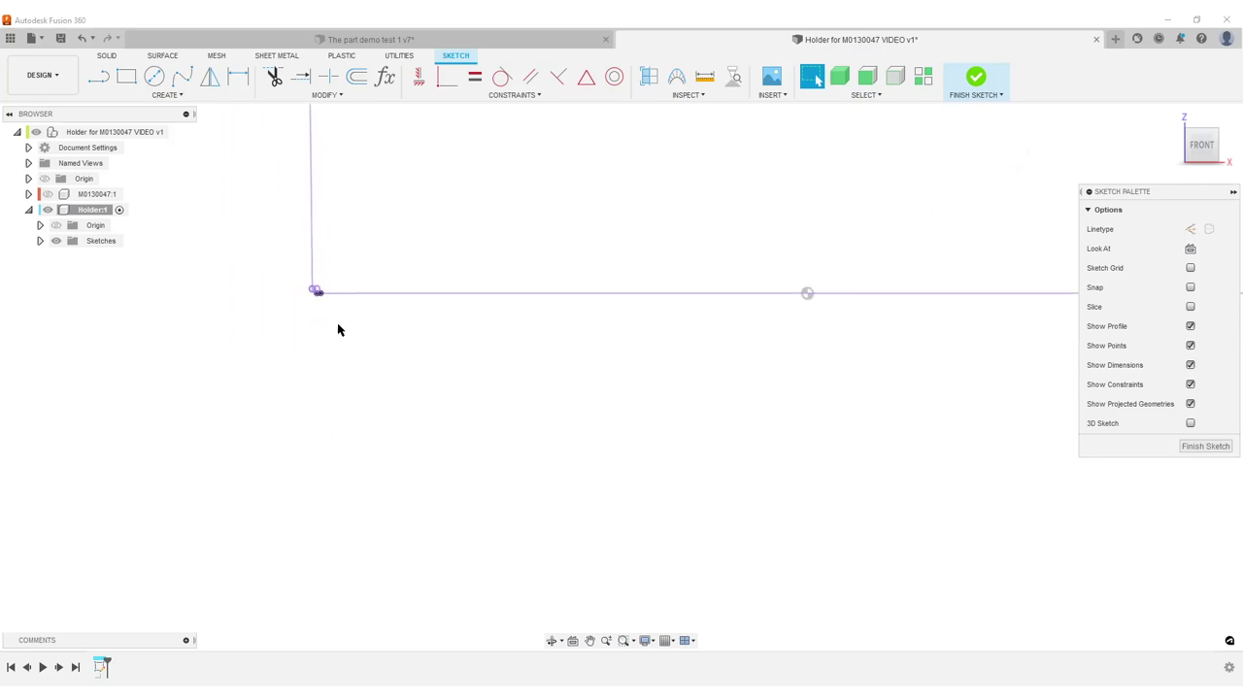
pyautogui.moveTo(338, 325); pyautogui.dragTo(421, 478, button='middle')
pyautogui.scroll(4, 406, 467)
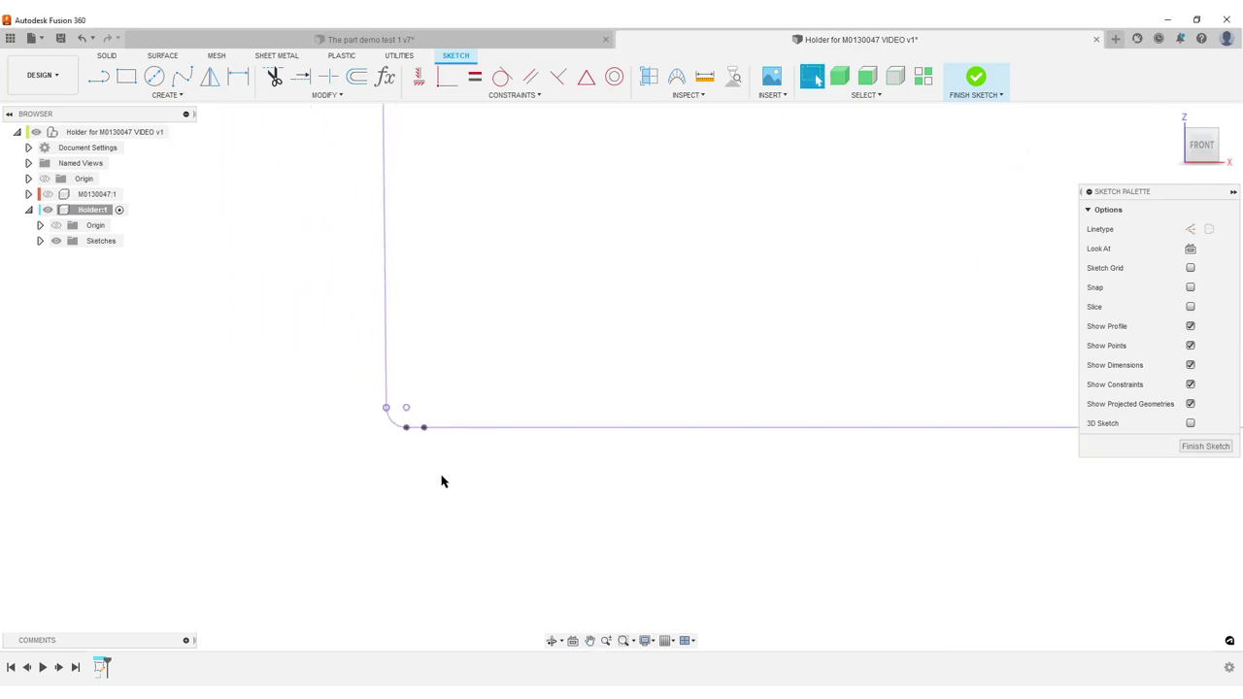
pyautogui.scroll(2, 441, 482)
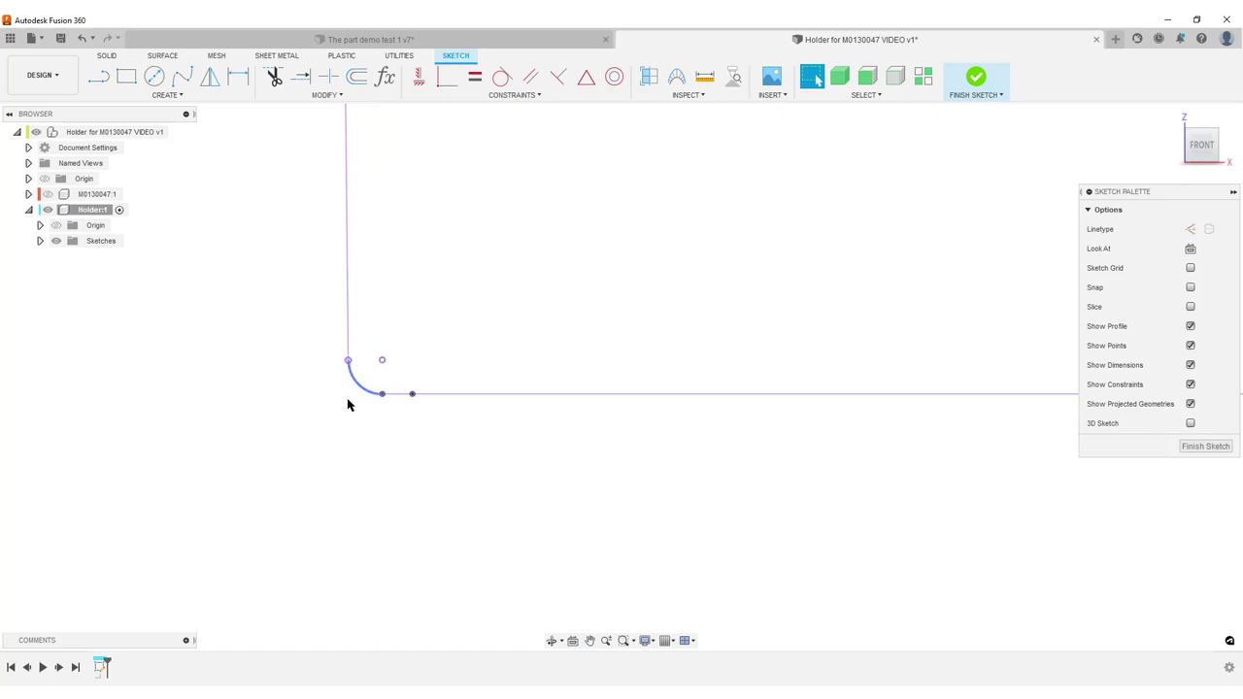
pyautogui.scroll(-3, 311, 439)
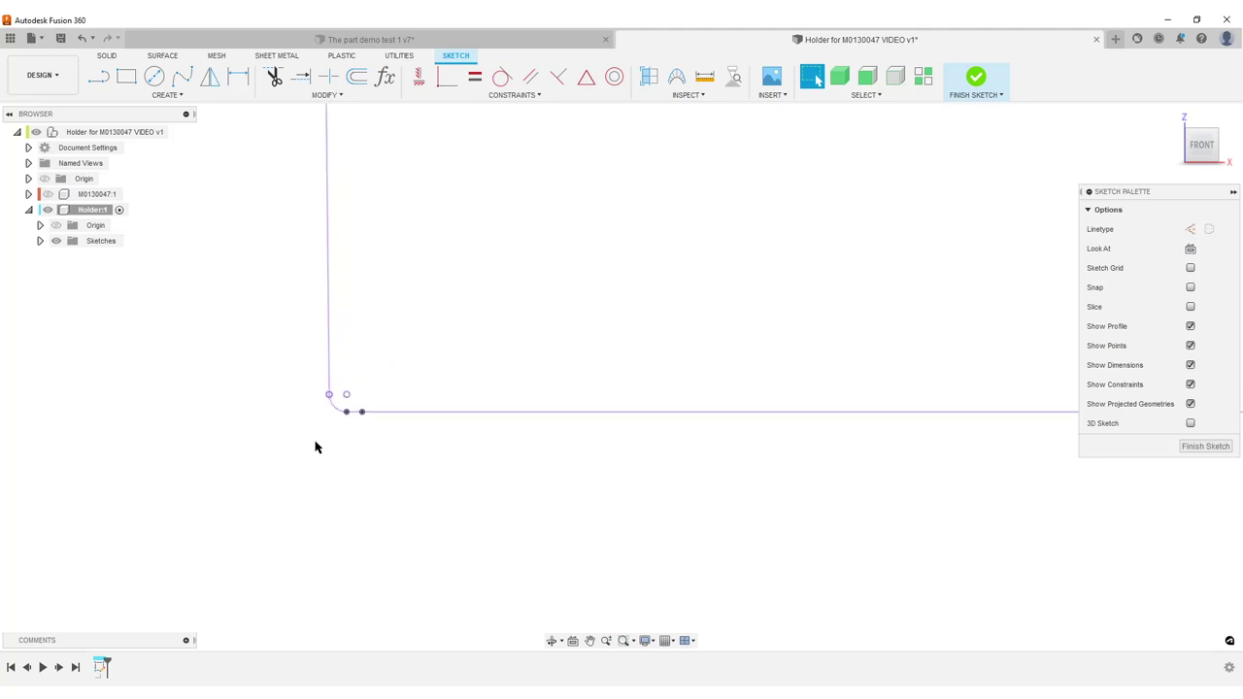
pyautogui.scroll(4, 330, 483)
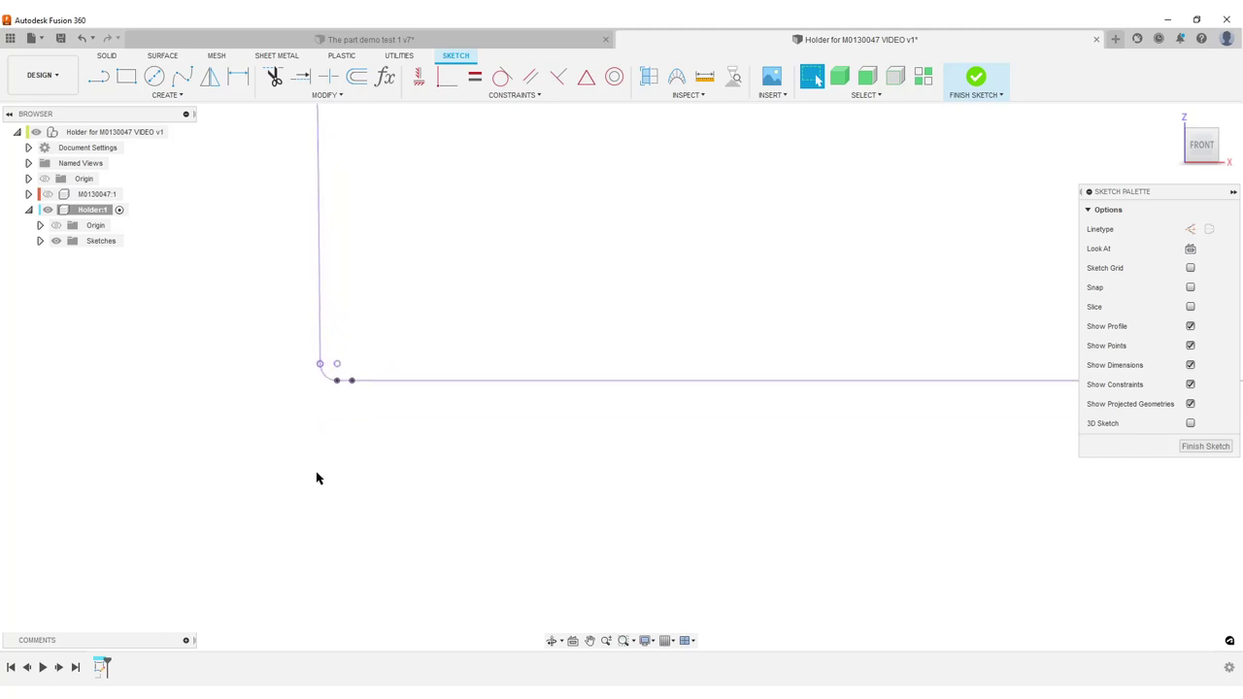
pyautogui.moveTo(283, 433); pyautogui.dragTo(315, 476, button='middle')
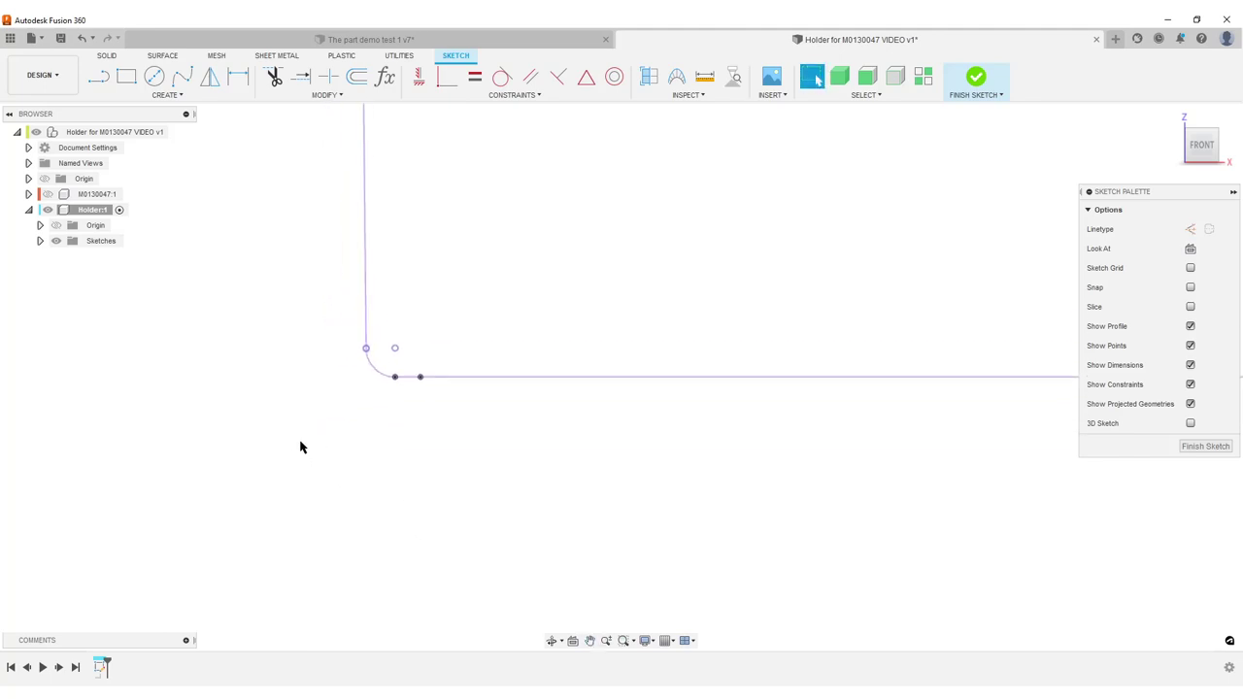
pyautogui.scroll(-3, 405, 483)
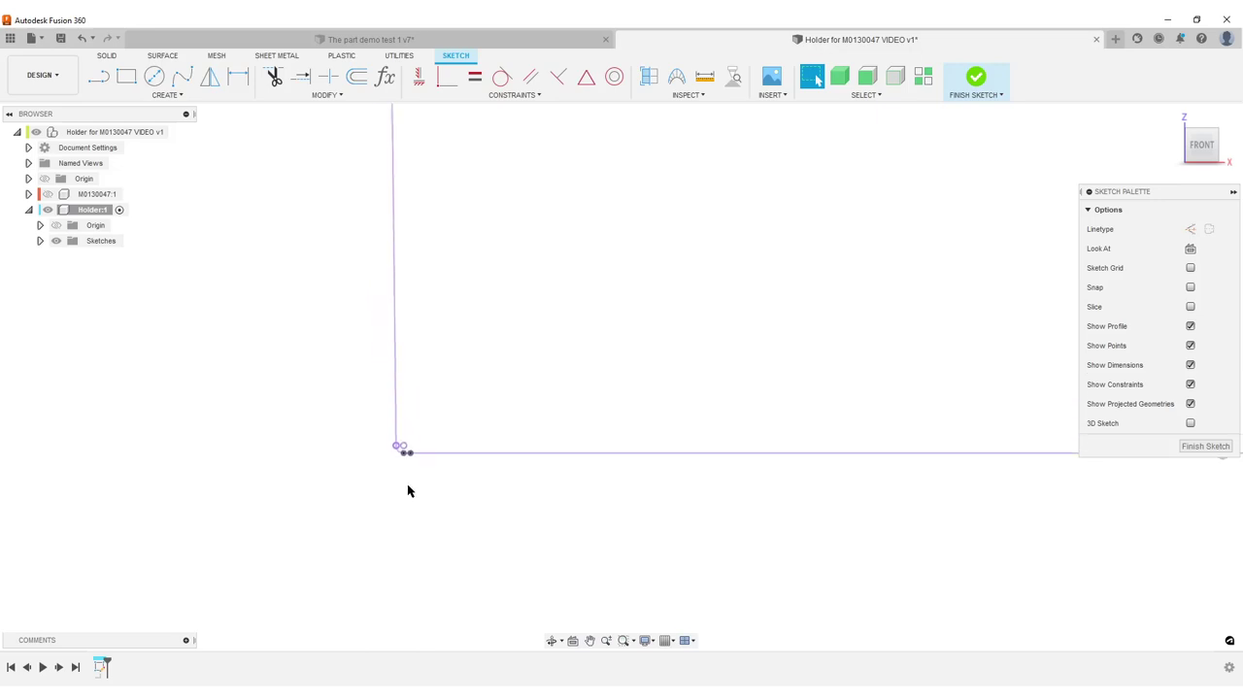
pyautogui.scroll(-5, 582, 320)
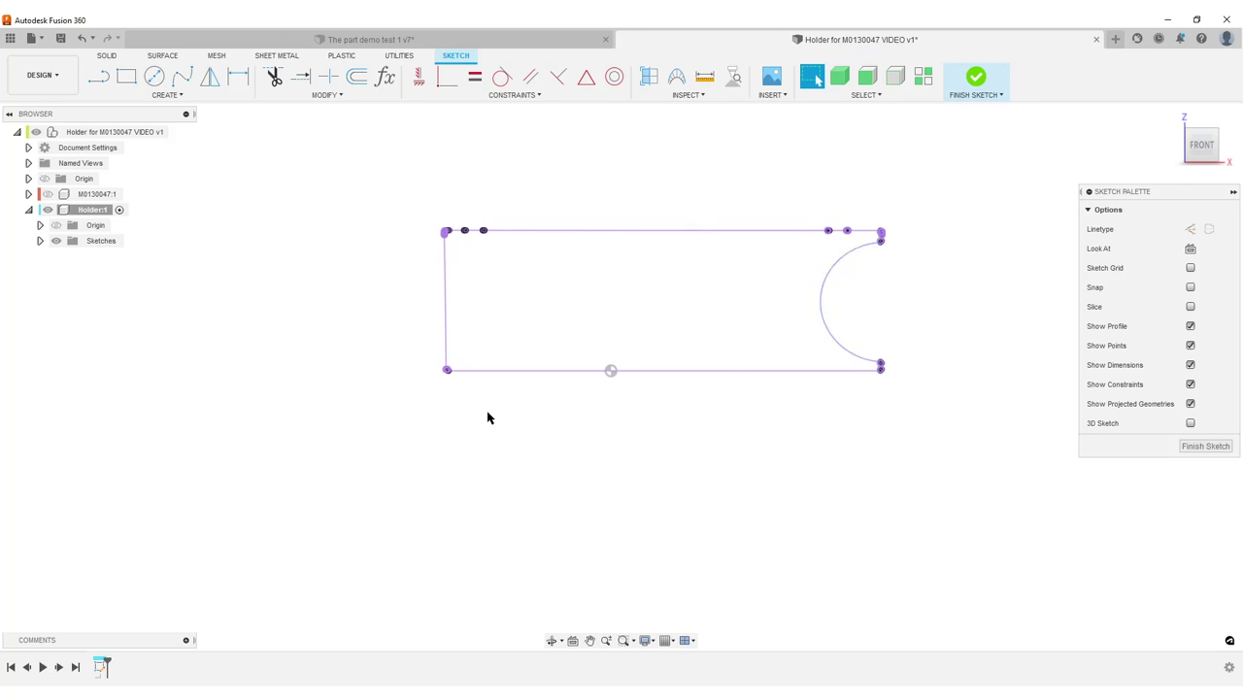
# - Delete the projected arc and short segment at the outline's lower-left corner
pyautogui.scroll(4, 486, 416)
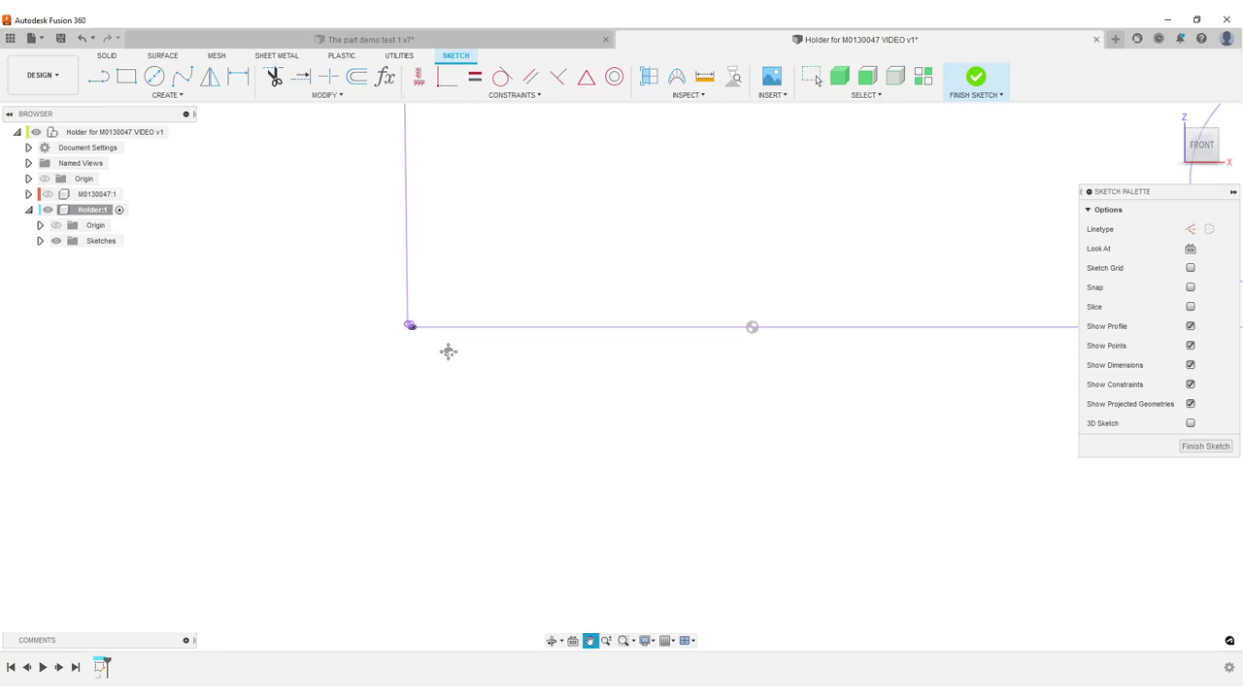
pyautogui.moveTo(447, 350); pyautogui.dragTo(469, 459, button='middle')
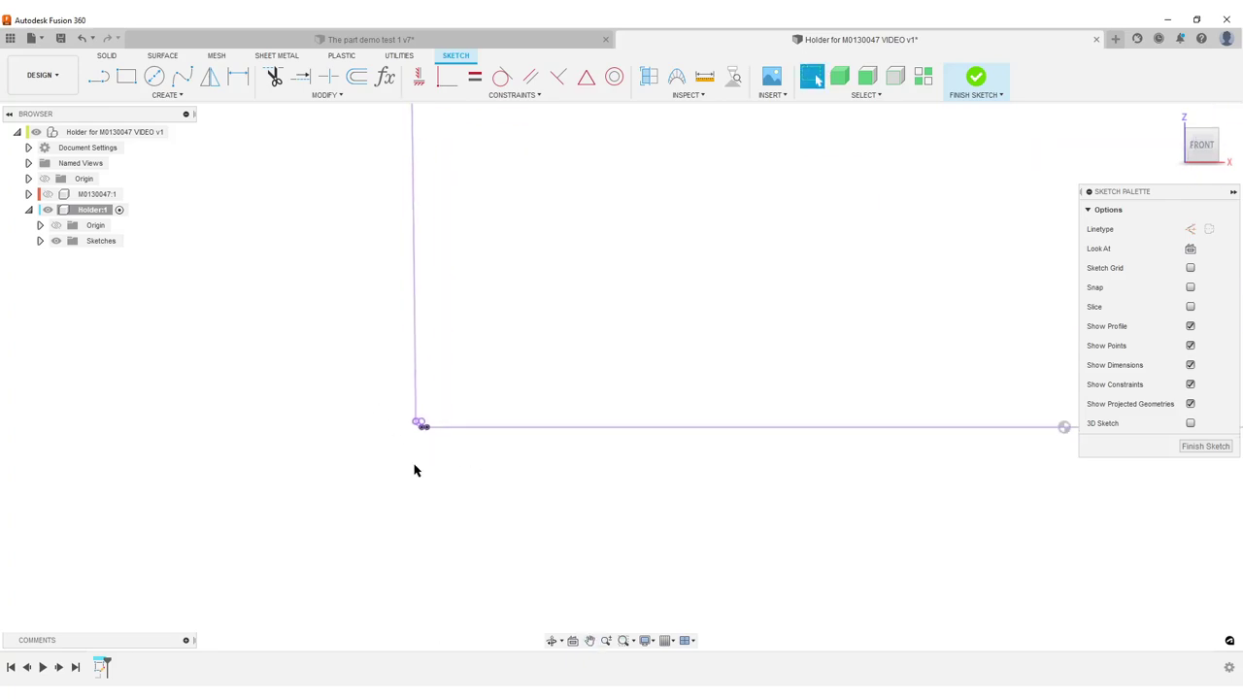
pyautogui.moveTo(364, 387); pyautogui.dragTo(500, 493)
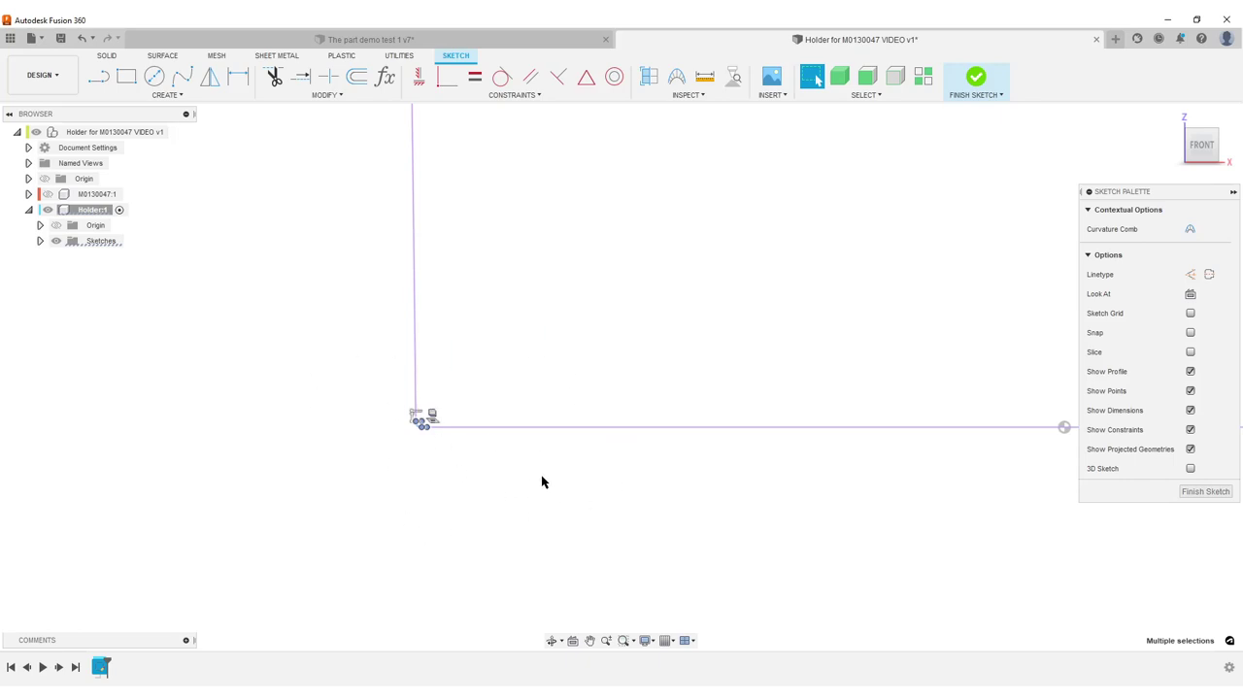
pyautogui.press('Delete')
# - Try to delete all the projected geometry around the outline's upper-left corner at once, and undo the deletion
pyautogui.moveTo(500, 198); pyautogui.dragTo(460, 502, button='middle')
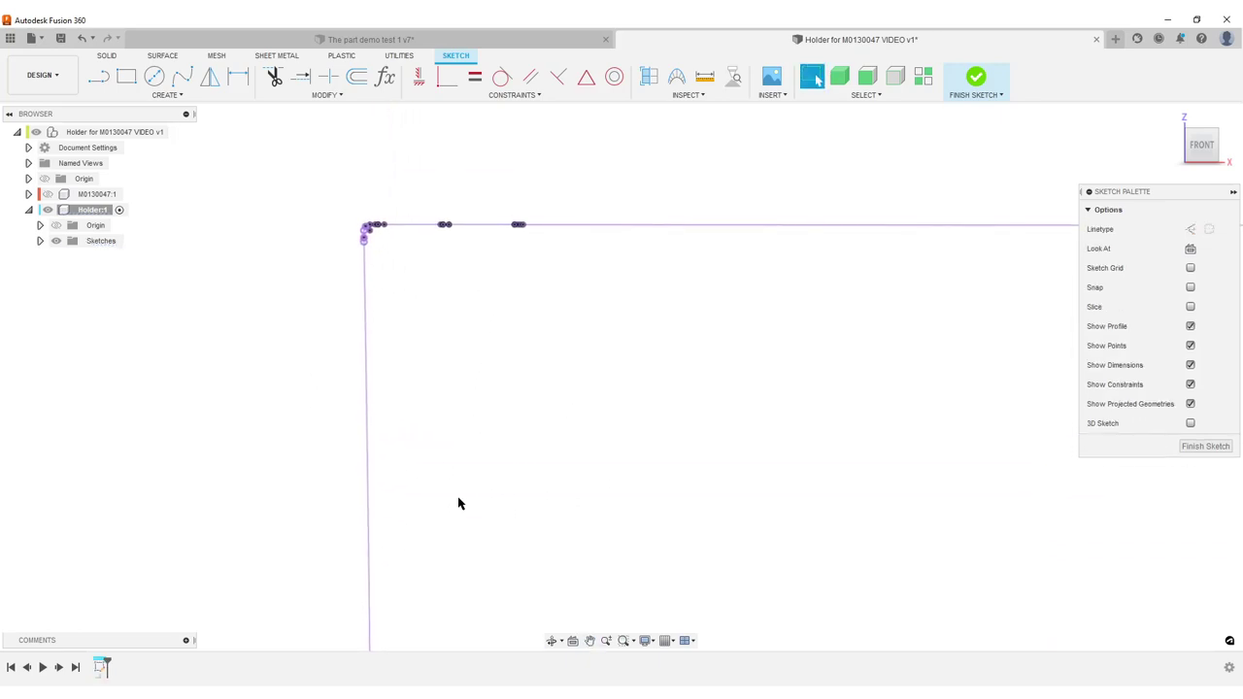
pyautogui.moveTo(424, 292); pyautogui.dragTo(372, 303, button='middle')
pyautogui.moveTo(386, 301); pyautogui.dragTo(468, 396)
pyautogui.moveTo(489, 411); pyautogui.dragTo(401, 235, button='middle')
pyautogui.press('Escape')
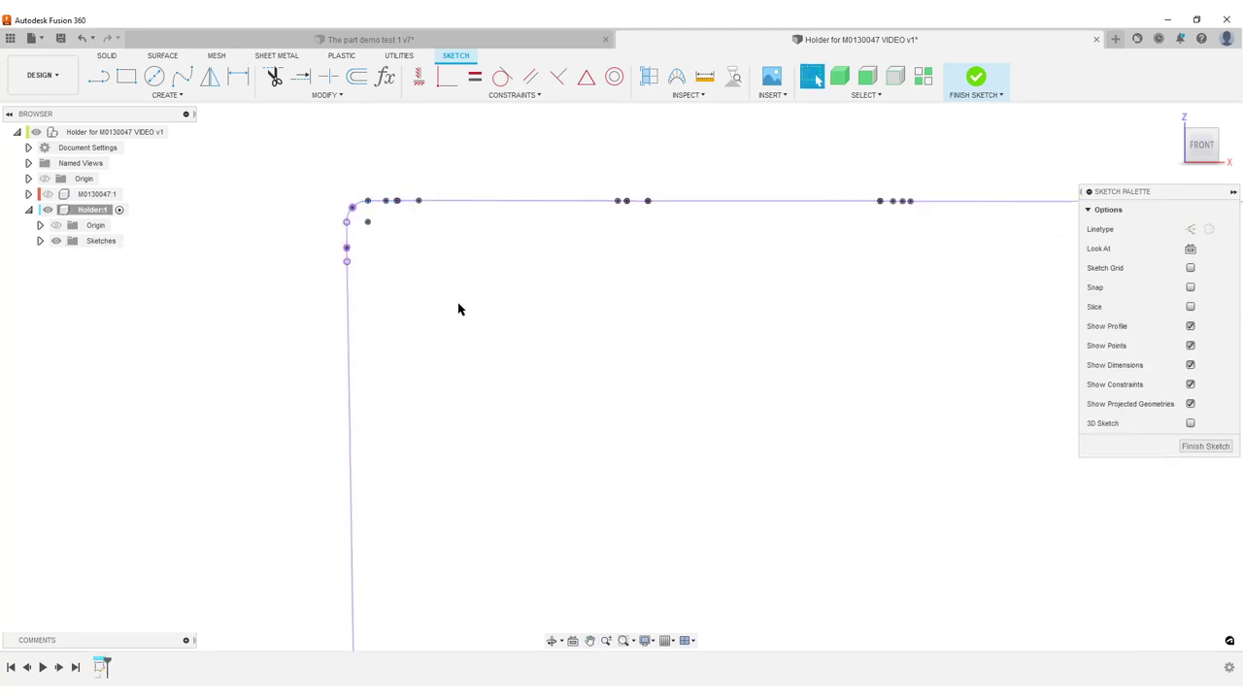
pyautogui.moveTo(276, 155); pyautogui.dragTo(553, 346)
pyautogui.press('Delete')
pyautogui.hotkey('ctrl', 'z')
# - Delete the short projected segments on the outline's top edge just beside the upper-left corner
pyautogui.scroll(2, 418, 292)
pyautogui.moveTo(408, 290); pyautogui.dragTo(446, 357, button='middle')
pyautogui.moveTo(409, 180); pyautogui.dragTo(491, 264)
pyautogui.press('Delete')
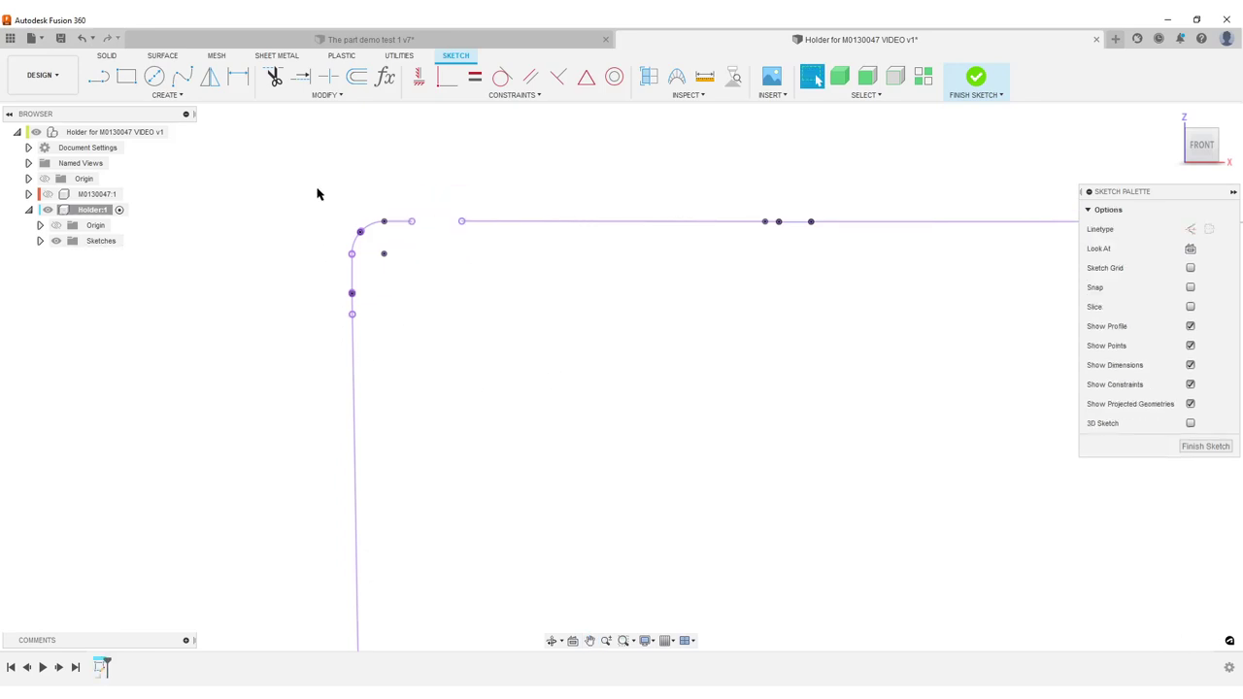
# - Delete the arcs of the outline's upper-left corner and the short segments at the top of the left edge
pyautogui.moveTo(318, 186); pyautogui.dragTo(374, 258)
pyautogui.moveTo(292, 238); pyautogui.dragTo(376, 337)
pyautogui.press('Delete')
pyautogui.moveTo(325, 206); pyautogui.dragTo(396, 284)
pyautogui.press('Delete')
pyautogui.scroll(-2, 432, 320)
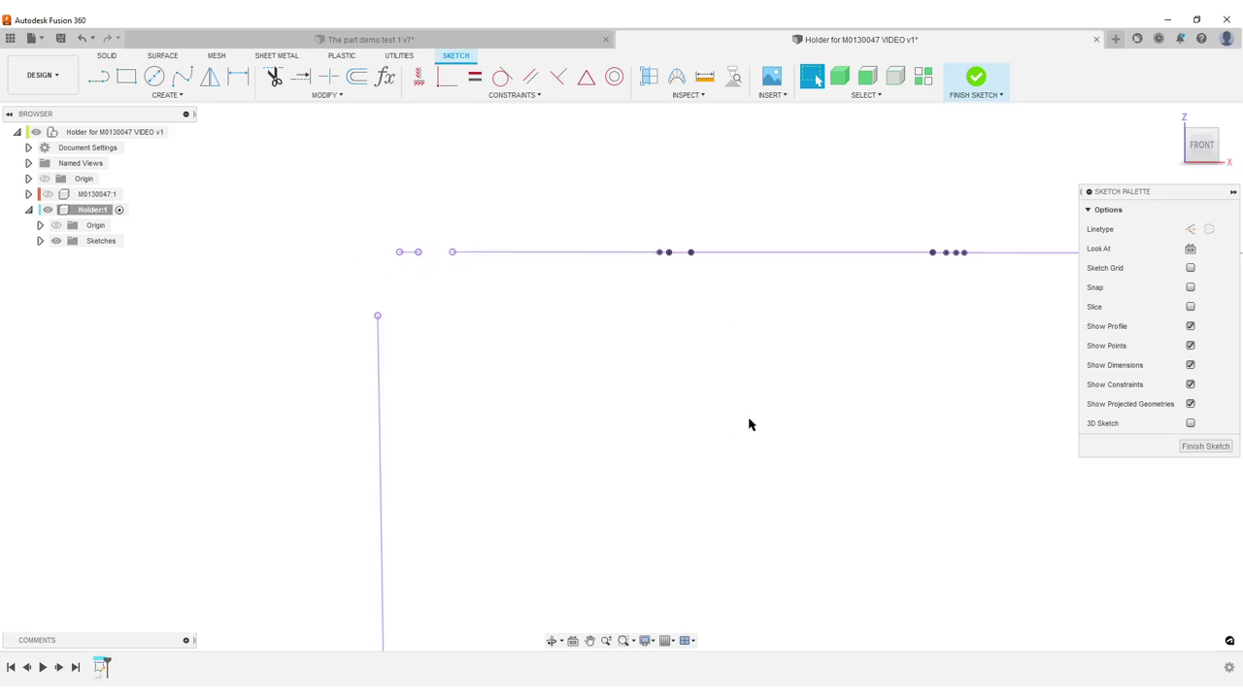
pyautogui.moveTo(748, 425); pyautogui.dragTo(561, 379, button='middle')
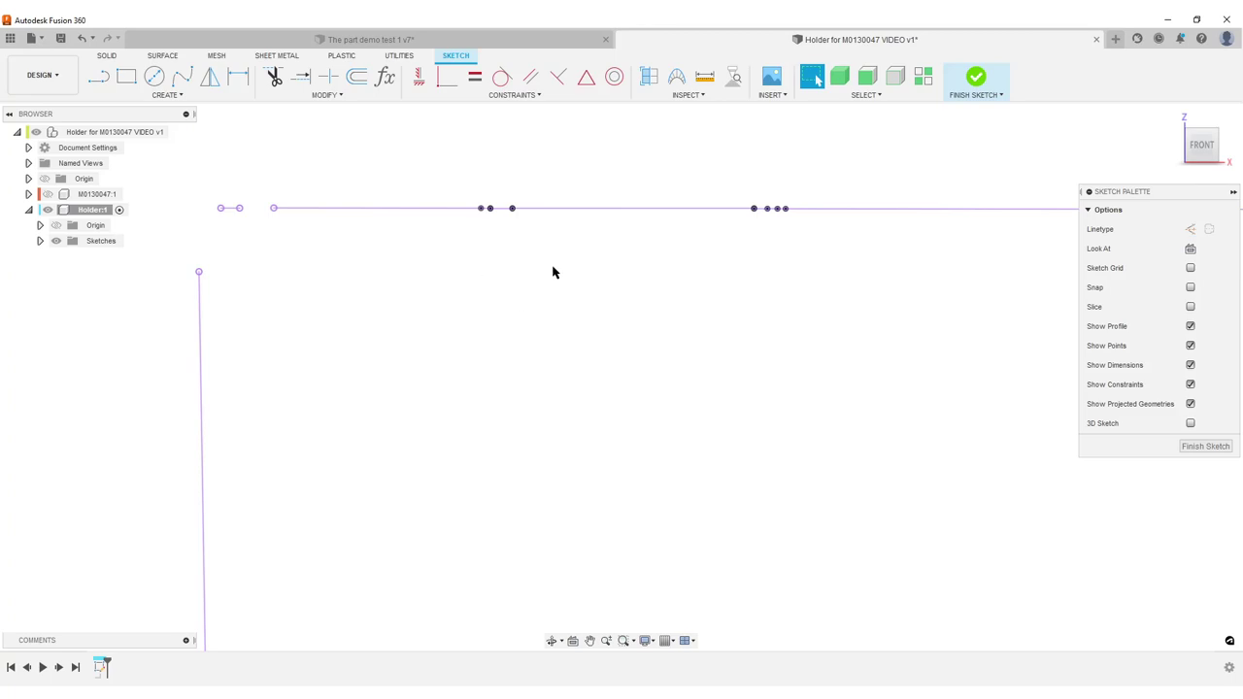
# - Delete the two clusters of short projected segments on the outline's top edge, a little right of the upper-left corner
pyautogui.scroll(1, 552, 272)
pyautogui.moveTo(547, 285); pyautogui.dragTo(522, 324, button='middle')
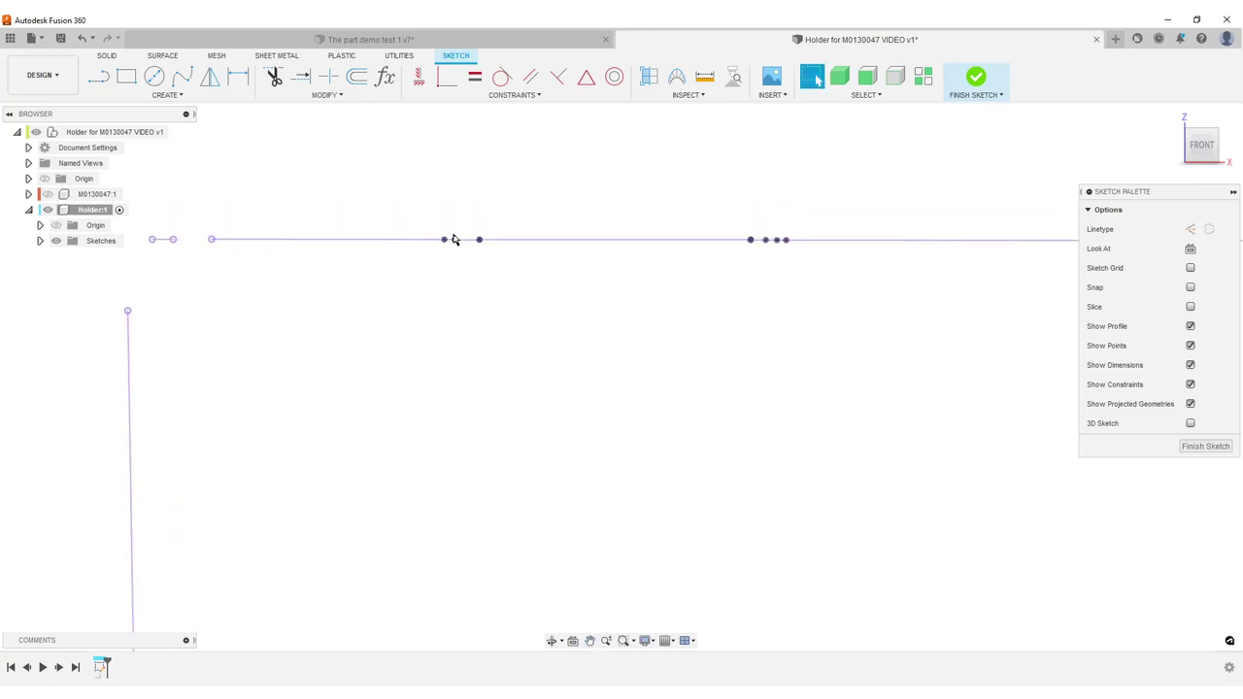
pyautogui.moveTo(413, 200); pyautogui.dragTo(527, 276)
pyautogui.press('Delete')
pyautogui.moveTo(702, 228); pyautogui.dragTo(467, 273, button='middle')
pyautogui.moveTo(464, 245); pyautogui.dragTo(637, 330)
pyautogui.press('Delete')
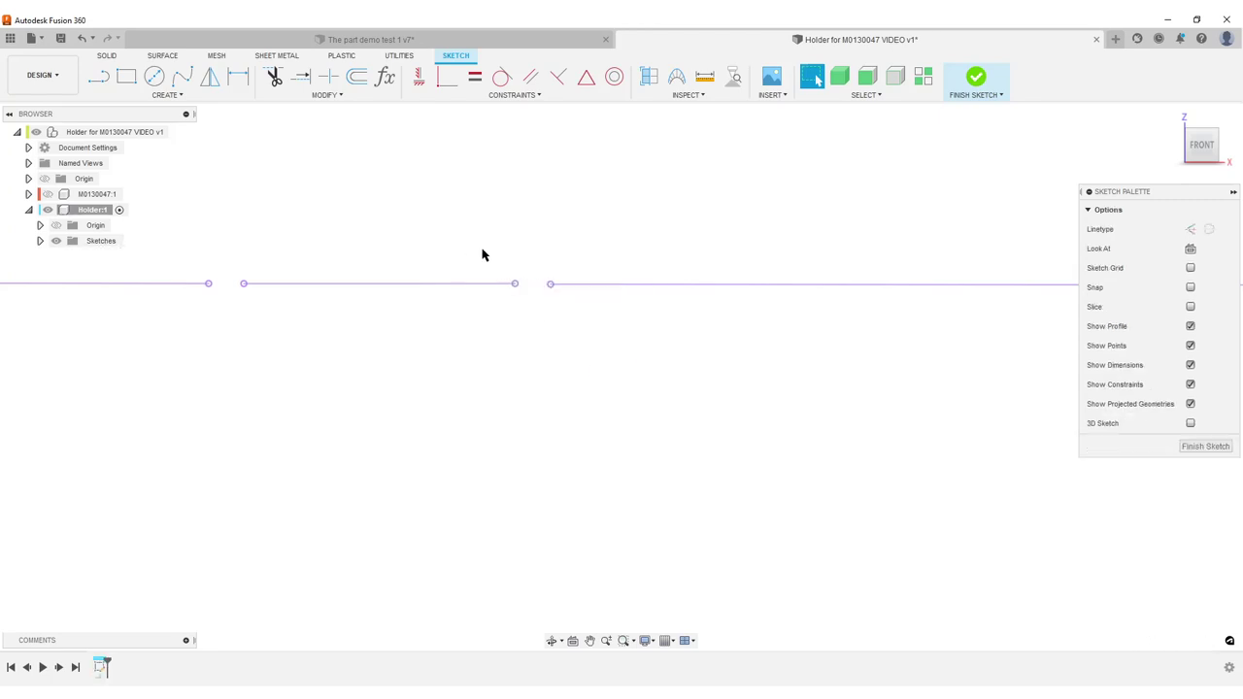
# - Delete the two clusters of short projected segments near the right end of the outline's top edge
pyautogui.scroll(-2, 544, 335)
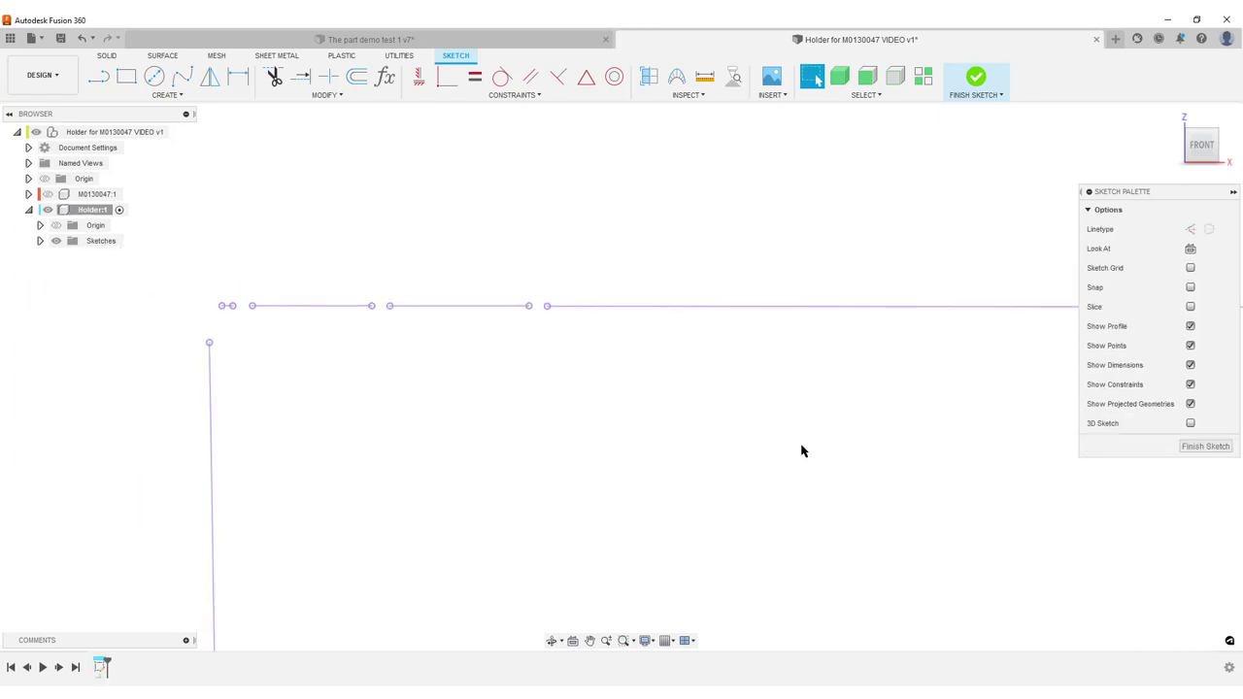
pyautogui.moveTo(876, 451)
pyautogui.mouseDown(button='middle')
pyautogui.moveTo(402, 453)
pyautogui.moveTo(388, 434)
pyautogui.mouseUp(button='middle')
pyautogui.moveTo(902, 361); pyautogui.dragTo(680, 412, button='middle')
pyautogui.moveTo(1013, 442)
pyautogui.mouseDown(button='middle')
pyautogui.moveTo(954, 366)
pyautogui.moveTo(593, 380)
pyautogui.moveTo(671, 364)
pyautogui.mouseUp(button='middle')
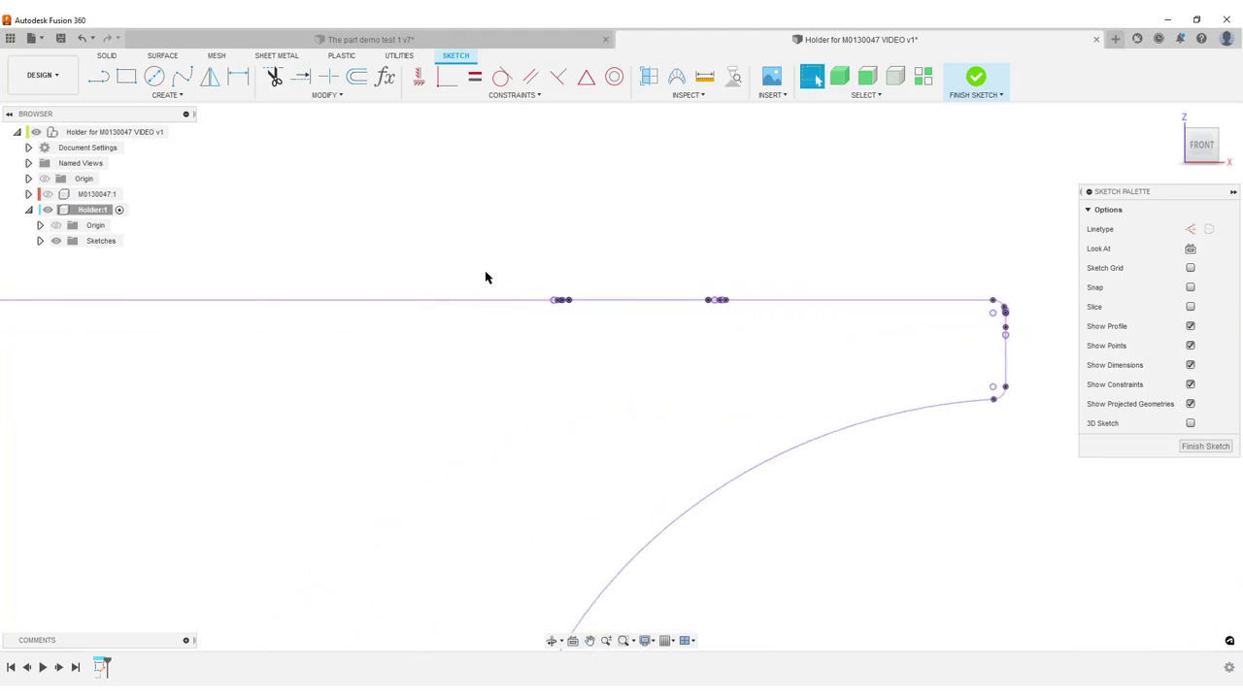
pyautogui.moveTo(471, 250); pyautogui.dragTo(883, 346)
pyautogui.press('Escape')
pyautogui.moveTo(497, 255); pyautogui.dragTo(613, 344)
pyautogui.press('Delete')
pyautogui.moveTo(667, 258); pyautogui.dragTo(753, 326)
pyautogui.press('Delete')
# - Delete the projected arcs of the outline's upper-right corner together with the tiny segment beneath them
pyautogui.moveTo(763, 376); pyautogui.dragTo(470, 349, button='middle')
pyautogui.scroll(2, 837, 325)
pyautogui.moveTo(627, 233); pyautogui.dragTo(735, 325, button='middle')
pyautogui.scroll(4, 735, 326)
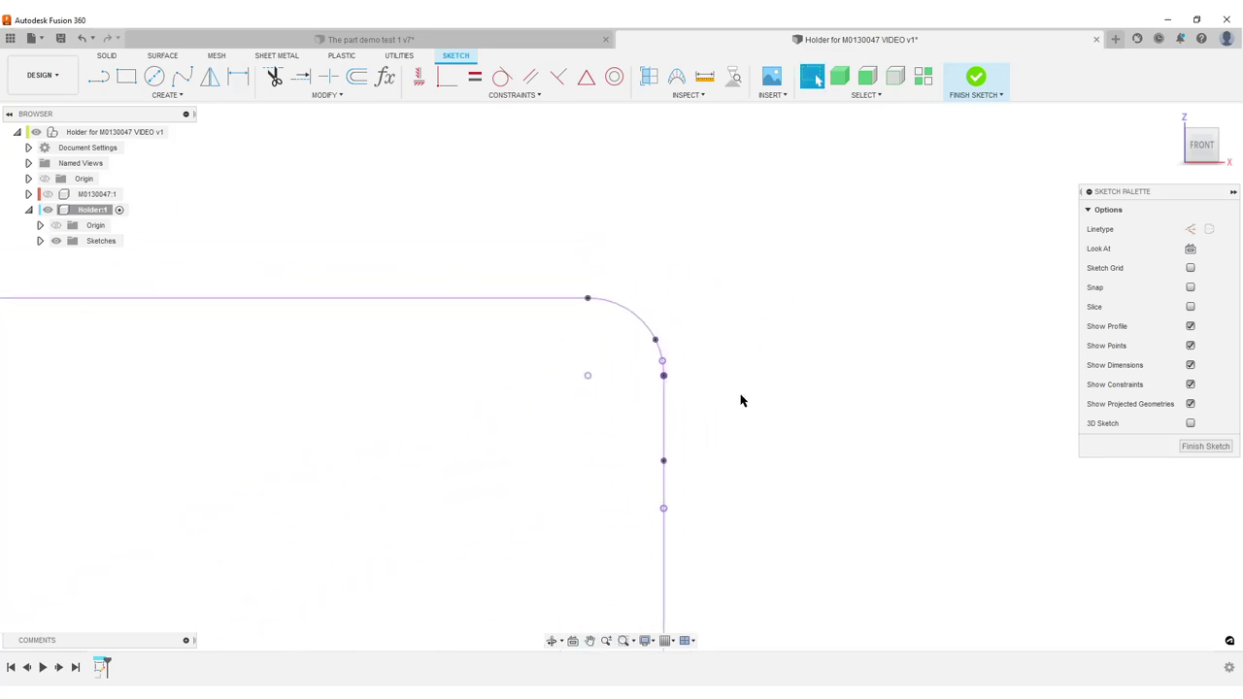
pyautogui.moveTo(688, 386); pyautogui.dragTo(637, 272, button='middle')
pyautogui.scroll(1, 637, 272)
pyautogui.scroll(-2, 724, 335)
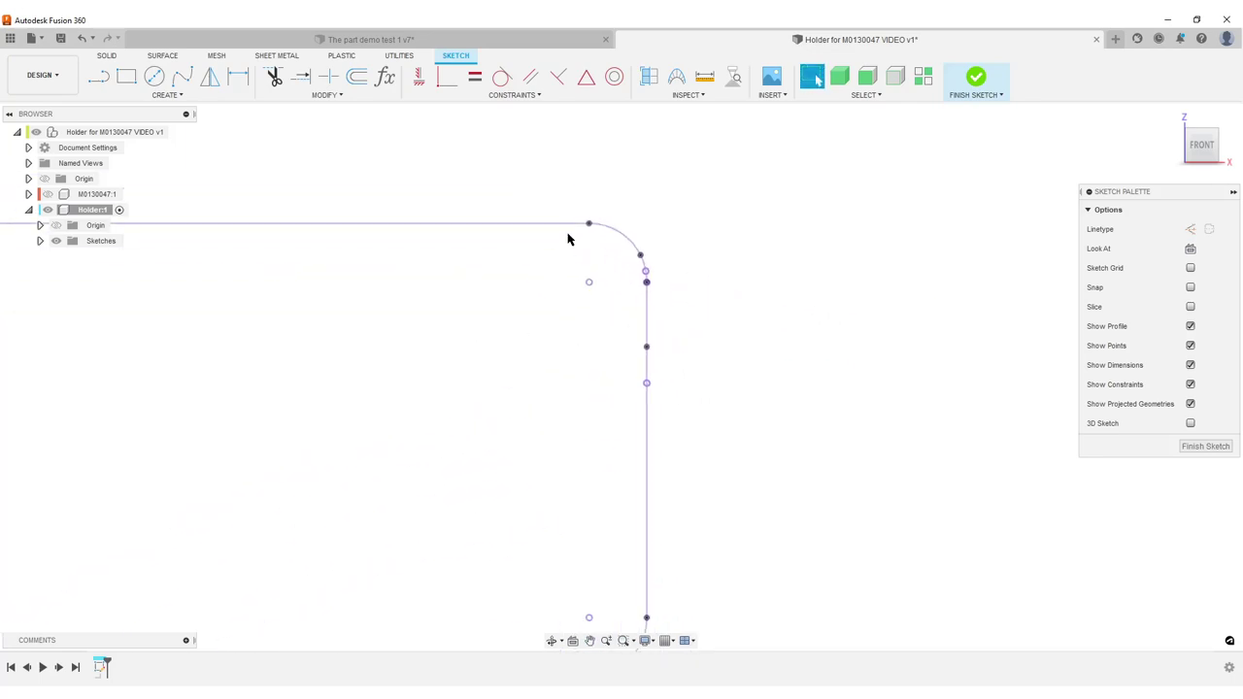
pyautogui.moveTo(571, 198); pyautogui.dragTo(689, 313)
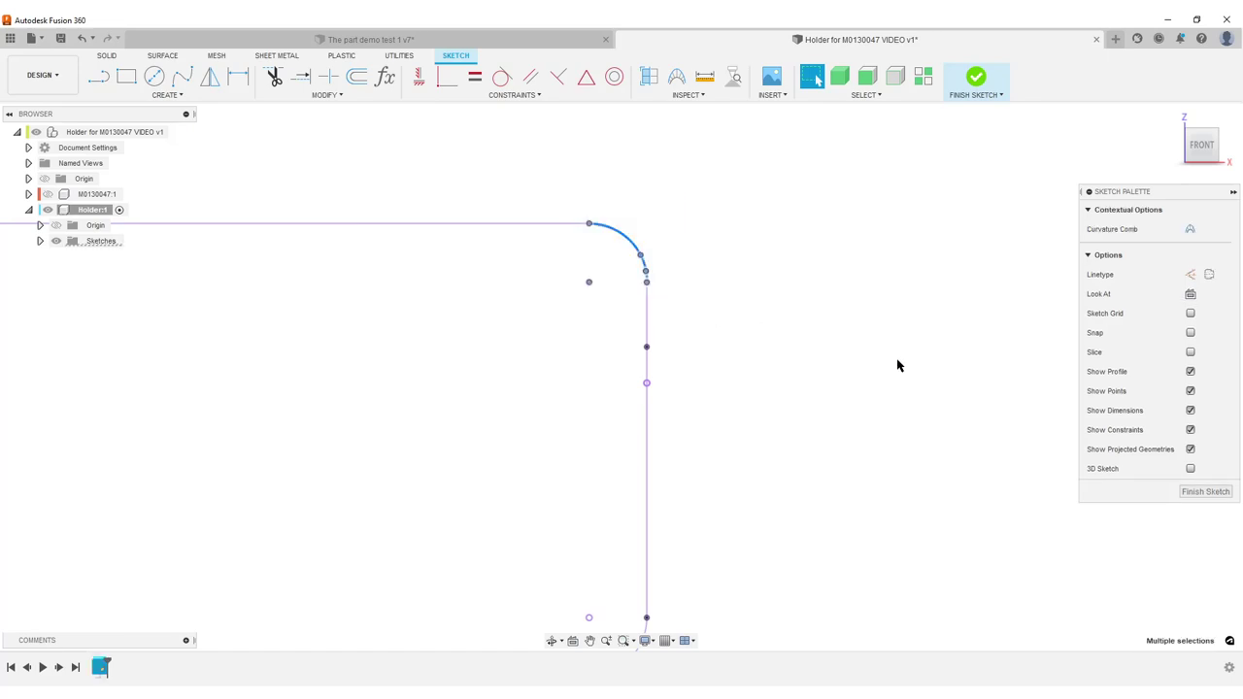
pyautogui.press('Delete')
# - Delete the short projected segment in the short vertical edge just below the upper-right corner
pyautogui.scroll(-2, 746, 455)
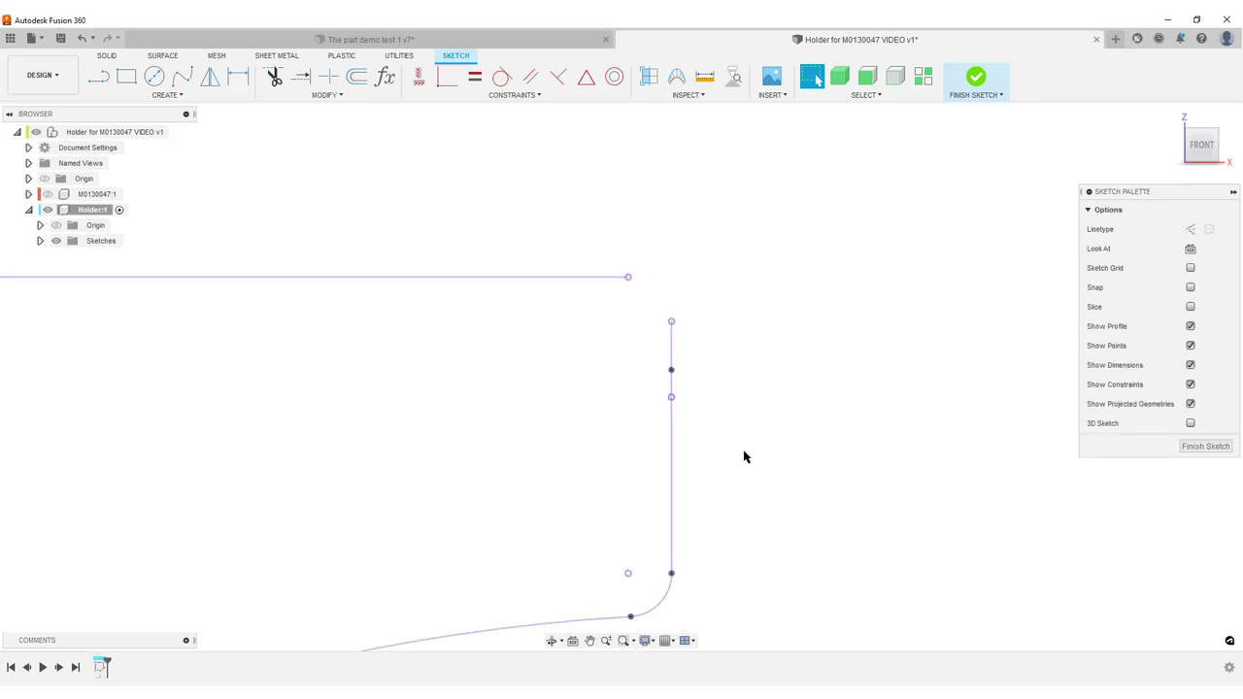
pyautogui.moveTo(745, 454); pyautogui.dragTo(675, 383, button='middle')
pyautogui.moveTo(596, 334); pyautogui.dragTo(649, 360)
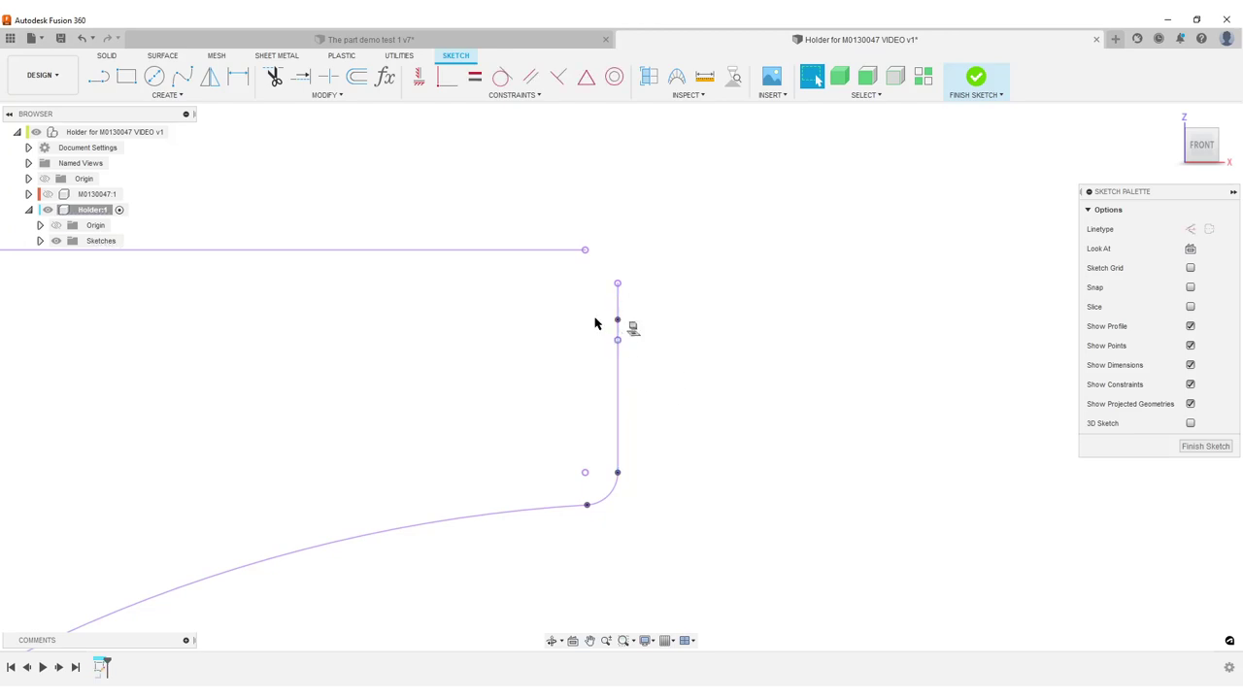
pyautogui.moveTo(588, 309); pyautogui.dragTo(649, 355)
pyautogui.press('Delete')
# - Examine the rounded corners at both ends of the large arc cutout and the whole outline for leftover projected segments
pyautogui.moveTo(685, 499); pyautogui.dragTo(666, 397, button='middle')
pyautogui.scroll(3, 666, 397)
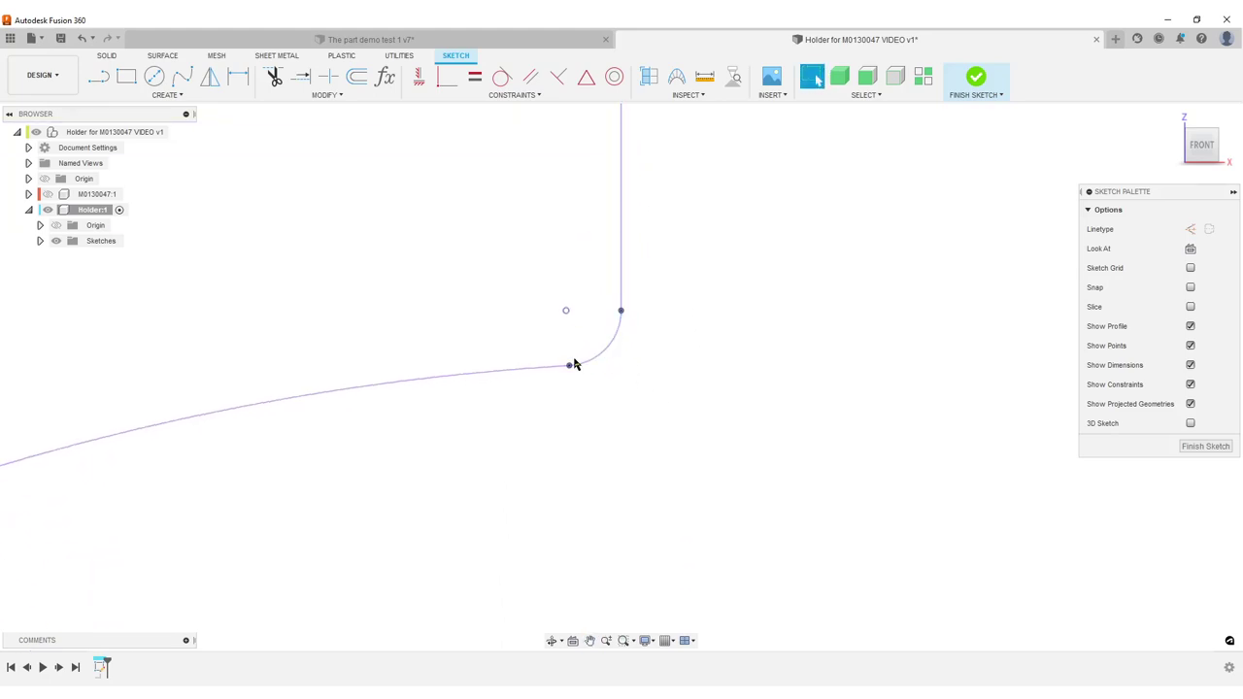
pyautogui.scroll(-6, 457, 491)
pyautogui.moveTo(452, 488); pyautogui.dragTo(491, 97, button='middle')
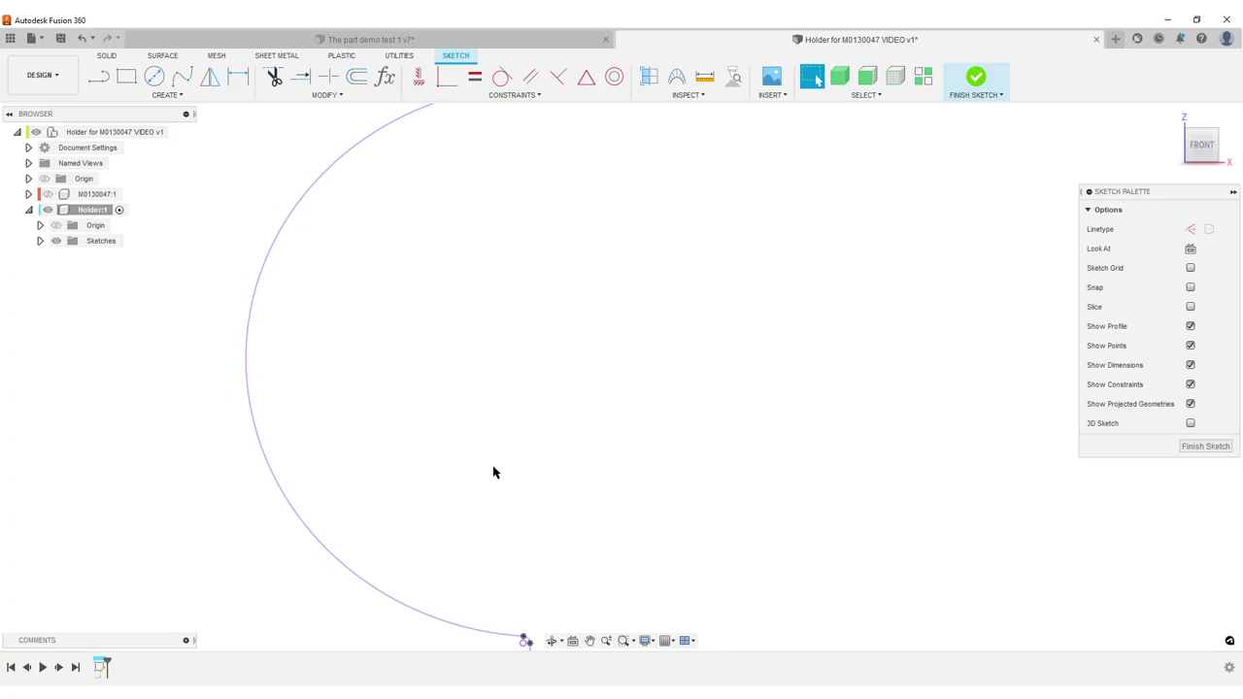
pyautogui.moveTo(566, 474); pyautogui.dragTo(530, 269, button='middle')
pyautogui.scroll(4, 457, 436)
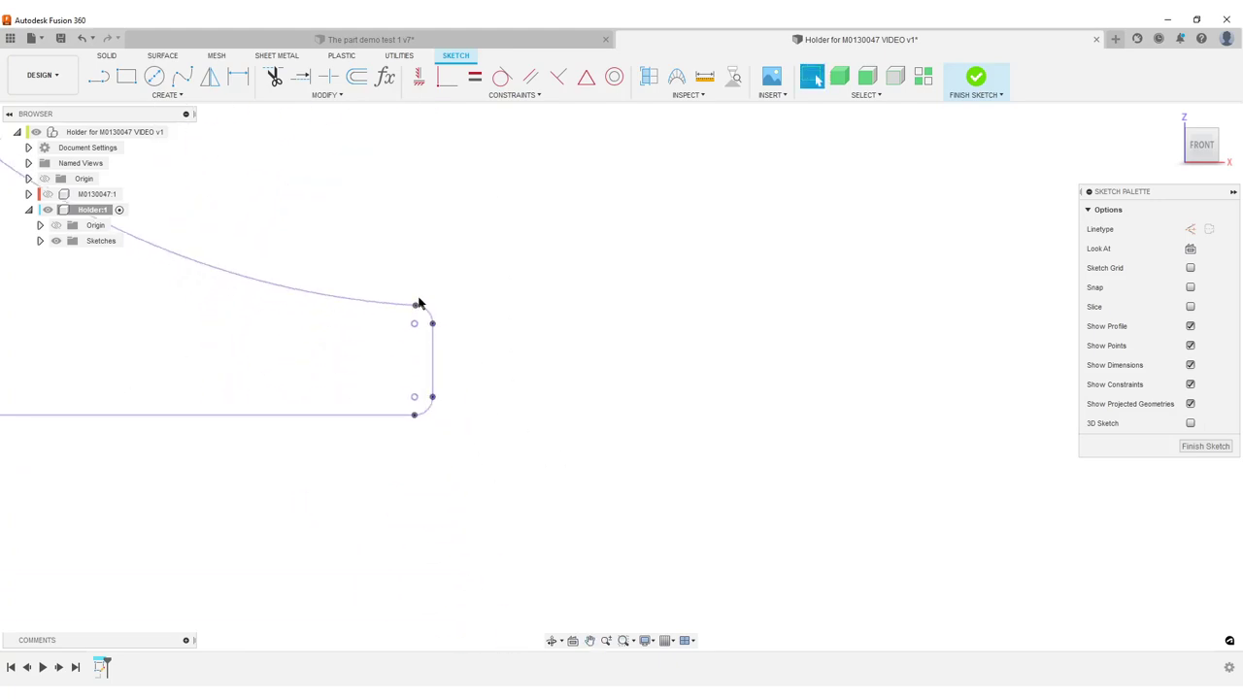
pyautogui.scroll(-5, 278, 499)
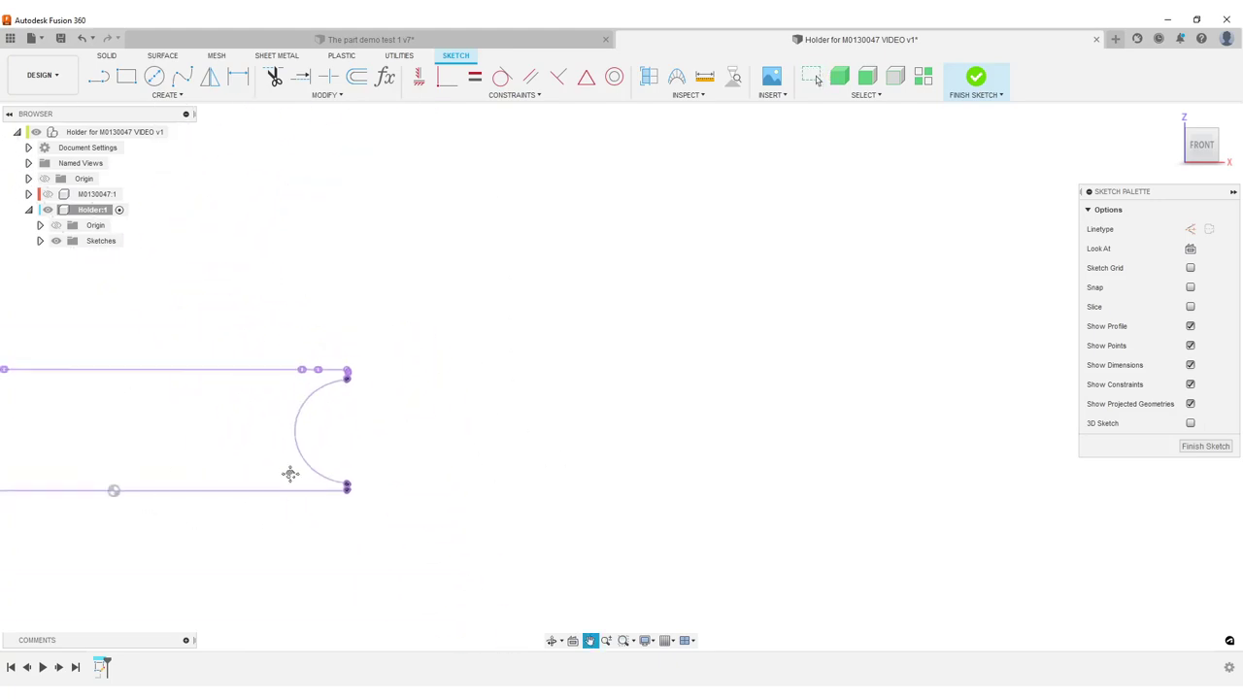
pyautogui.moveTo(288, 475); pyautogui.dragTo(883, 427, button='middle')
pyautogui.scroll(2, 686, 466)
pyautogui.scroll(4, 530, 397)
pyautogui.scroll(-3, 530, 397)
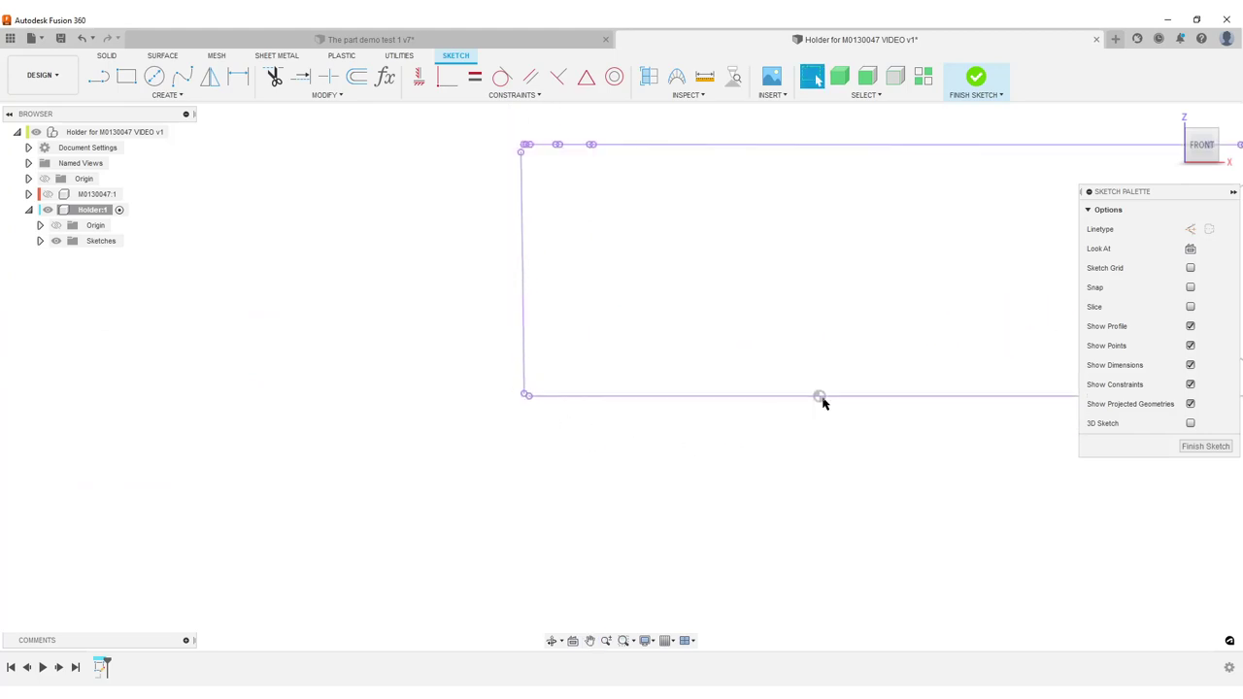
pyautogui.moveTo(822, 399); pyautogui.dragTo(702, 377, button='middle')
pyautogui.moveTo(932, 385); pyautogui.dragTo(774, 391, button='middle')
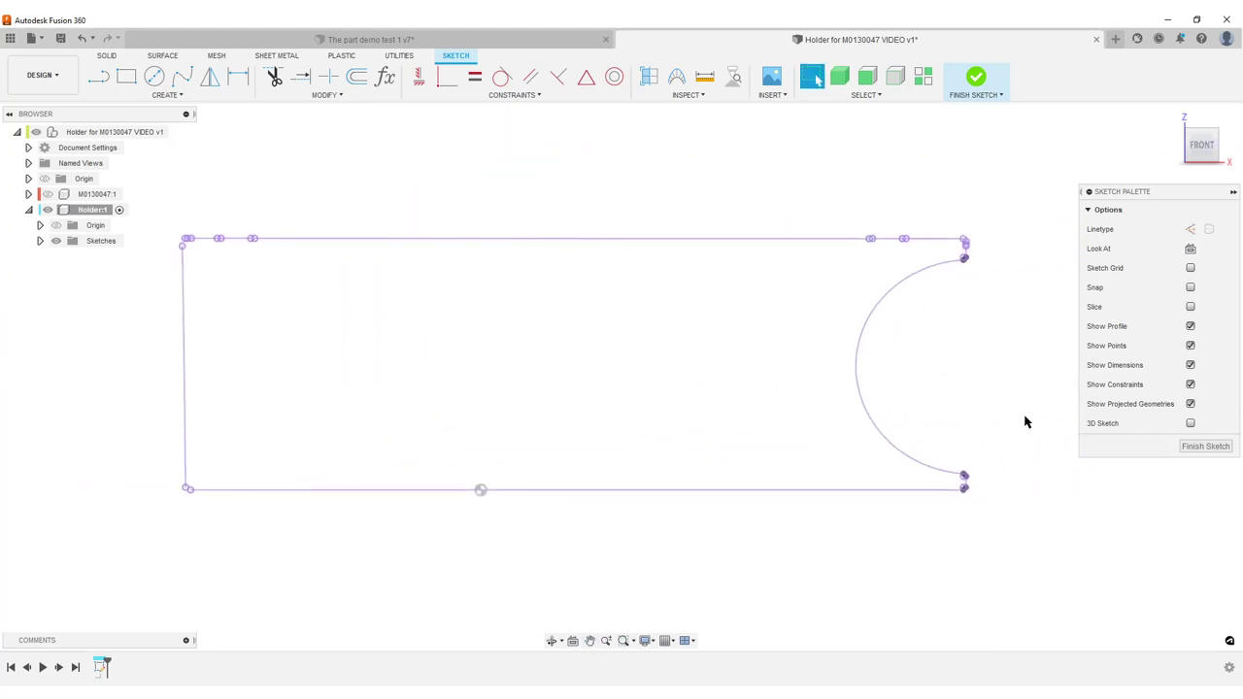
# - Delete the line between the two gaps near the right end of the outline's top edge
pyautogui.scroll(5, 896, 269)
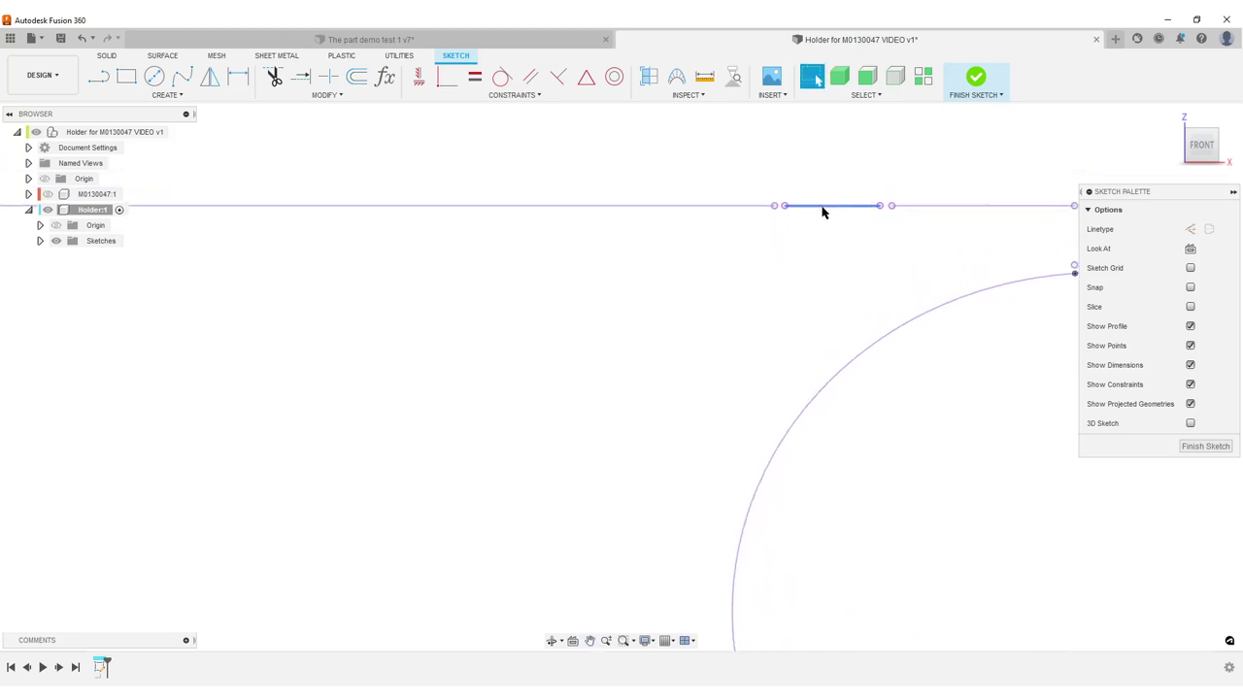
pyautogui.click(821, 208)
pyautogui.press('Delete')
# - Delete the two separate line pieces between the gaps near the left end of the top edge, keeping the tiny corner segment
pyautogui.scroll(-3, 496, 349)
pyautogui.moveTo(227, 382); pyautogui.dragTo(816, 390, button='middle')
pyautogui.scroll(2, 449, 328)
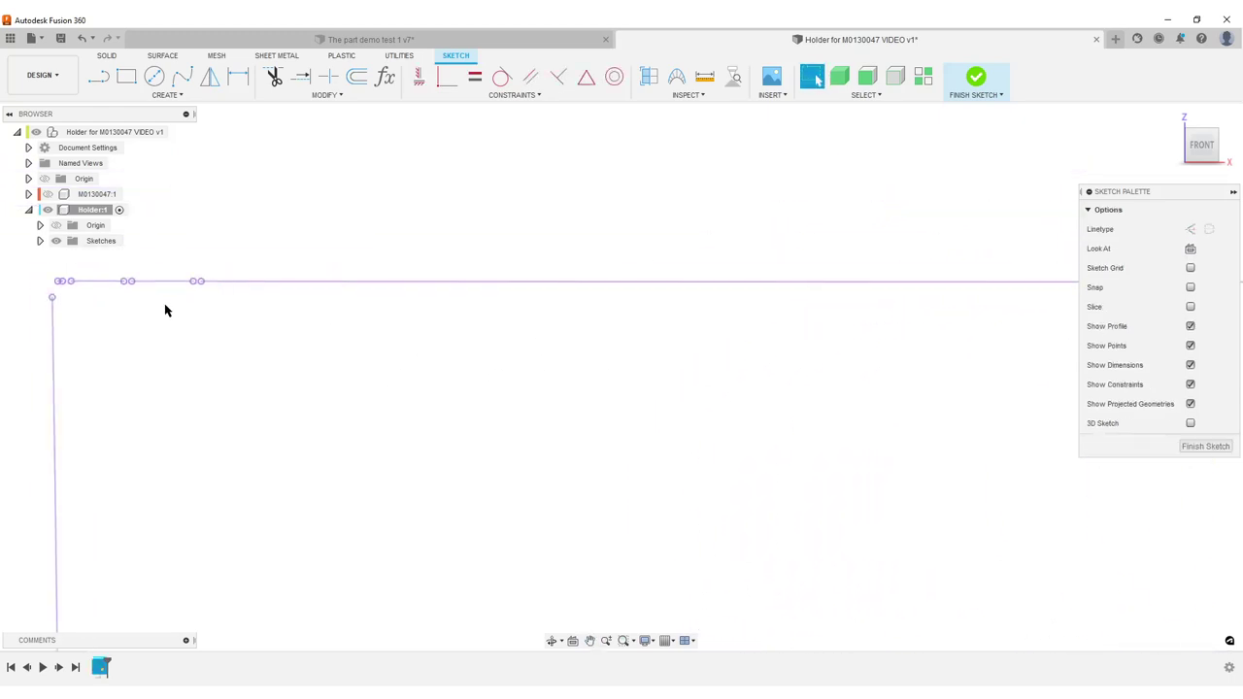
pyautogui.click(156, 282)
pyautogui.press('Delete')
pyautogui.scroll(-3, 271, 384)
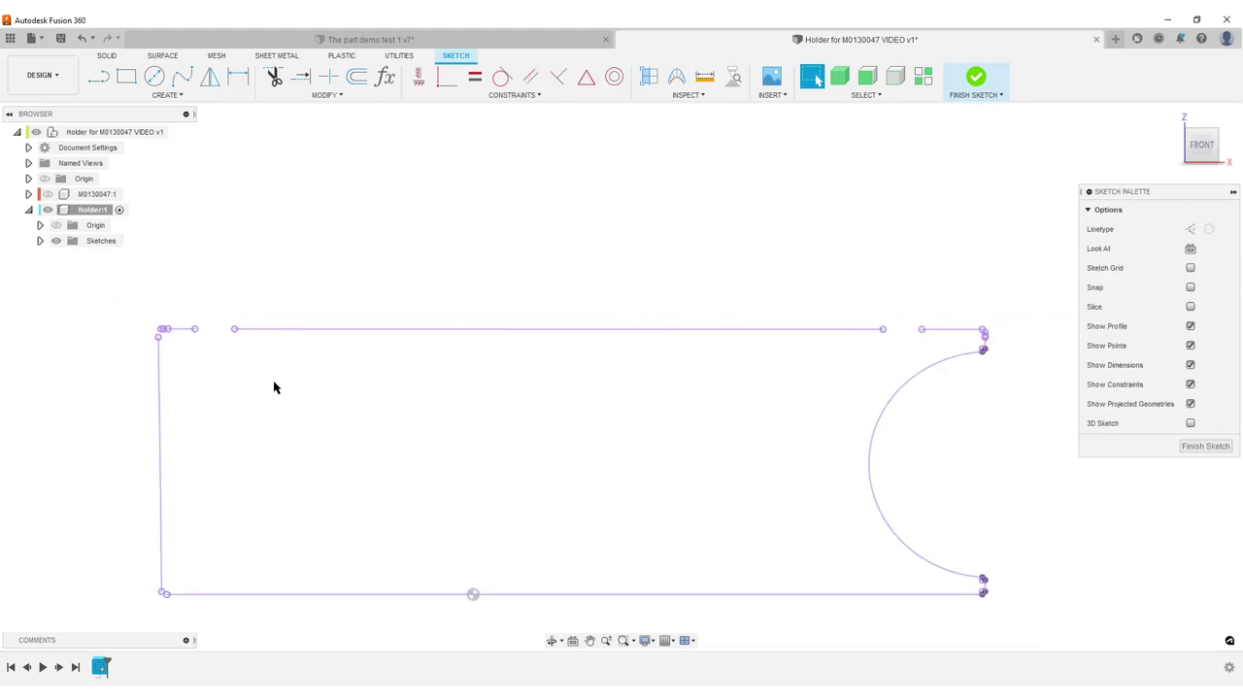
pyautogui.scroll(3, 190, 359)
pyautogui.scroll(3, 165, 337)
pyautogui.moveTo(241, 318); pyautogui.dragTo(394, 356, button='middle')
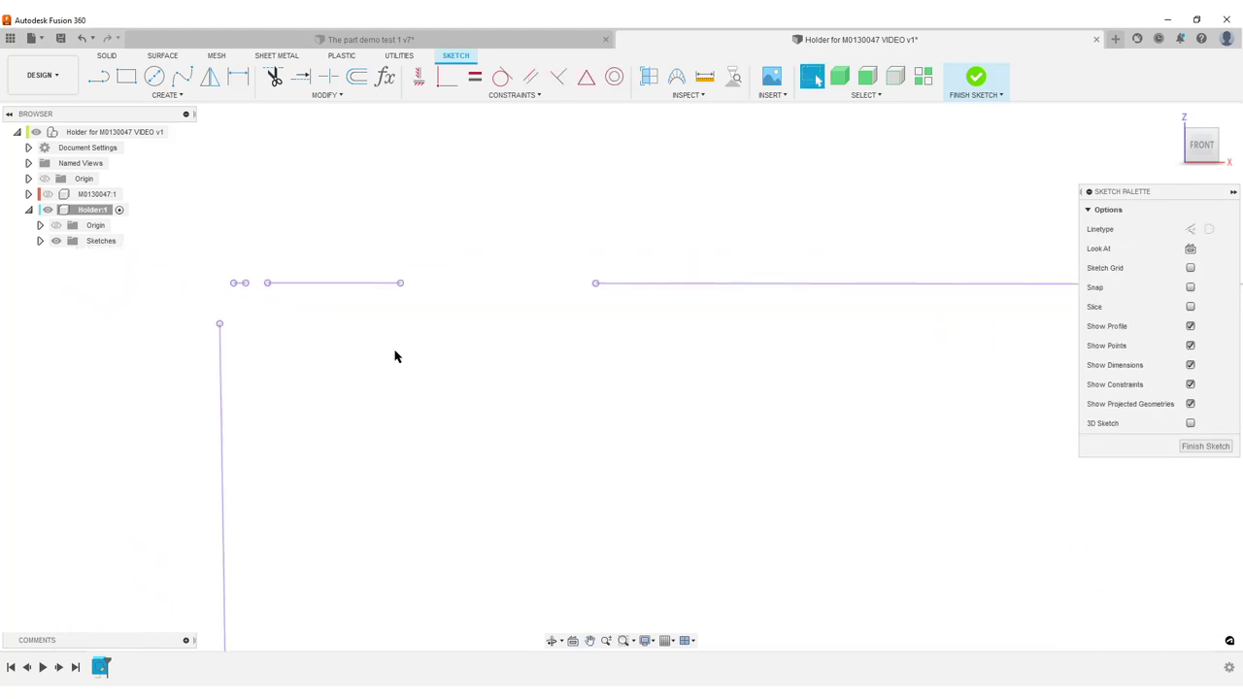
pyautogui.click(335, 284)
pyautogui.press('Delete')
# - Try to bridge the top edge's left gap with a line drawn from the long edge to the tiny corner segment, and delete it
pyautogui.press('l')
pyautogui.click(595, 282)
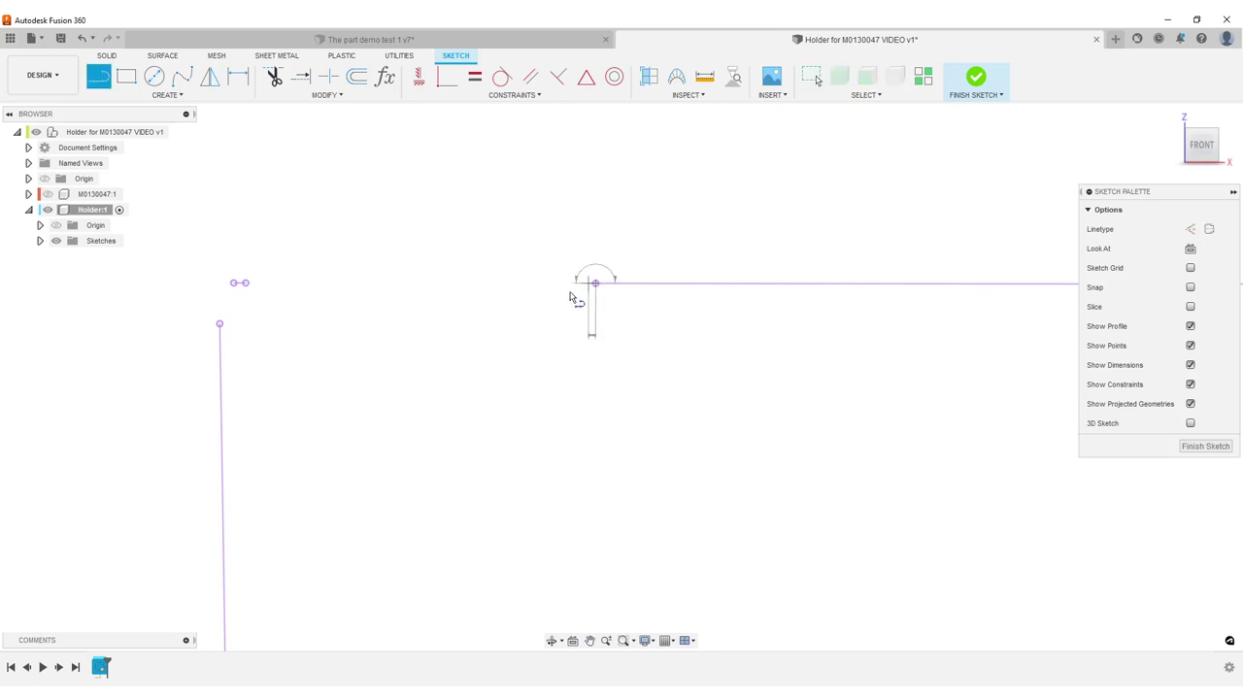
pyautogui.click(242, 282)
pyautogui.press('Escape')
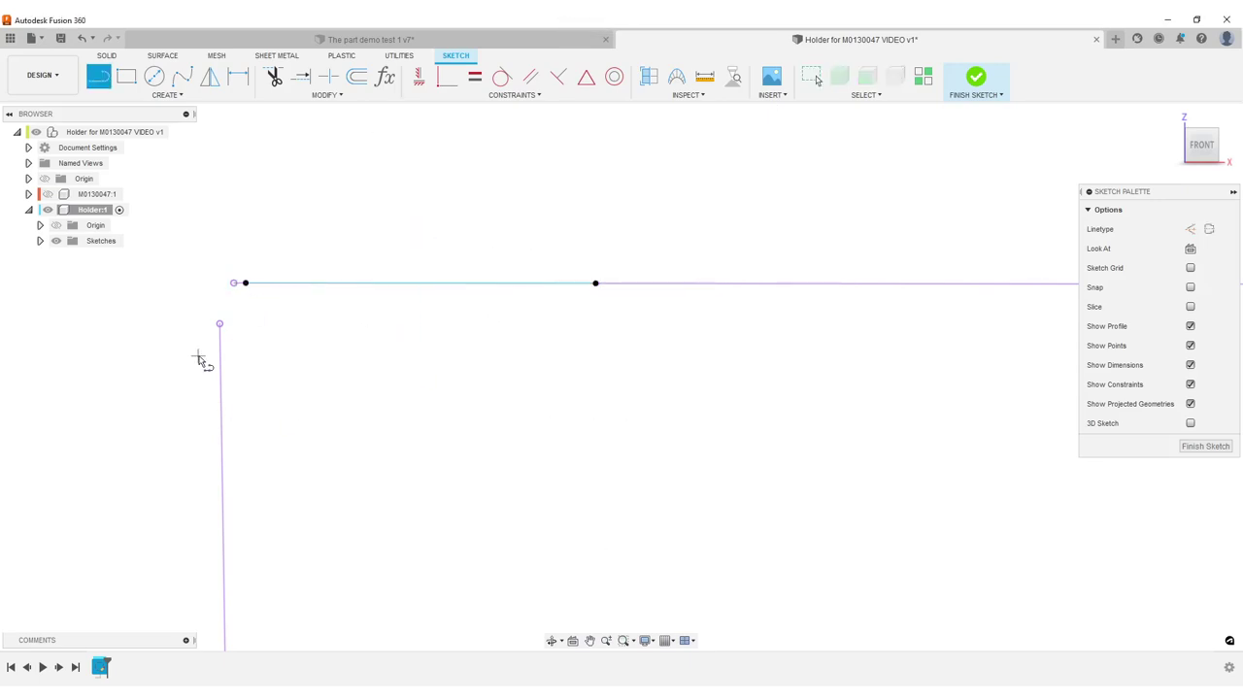
pyautogui.scroll(3, 202, 357)
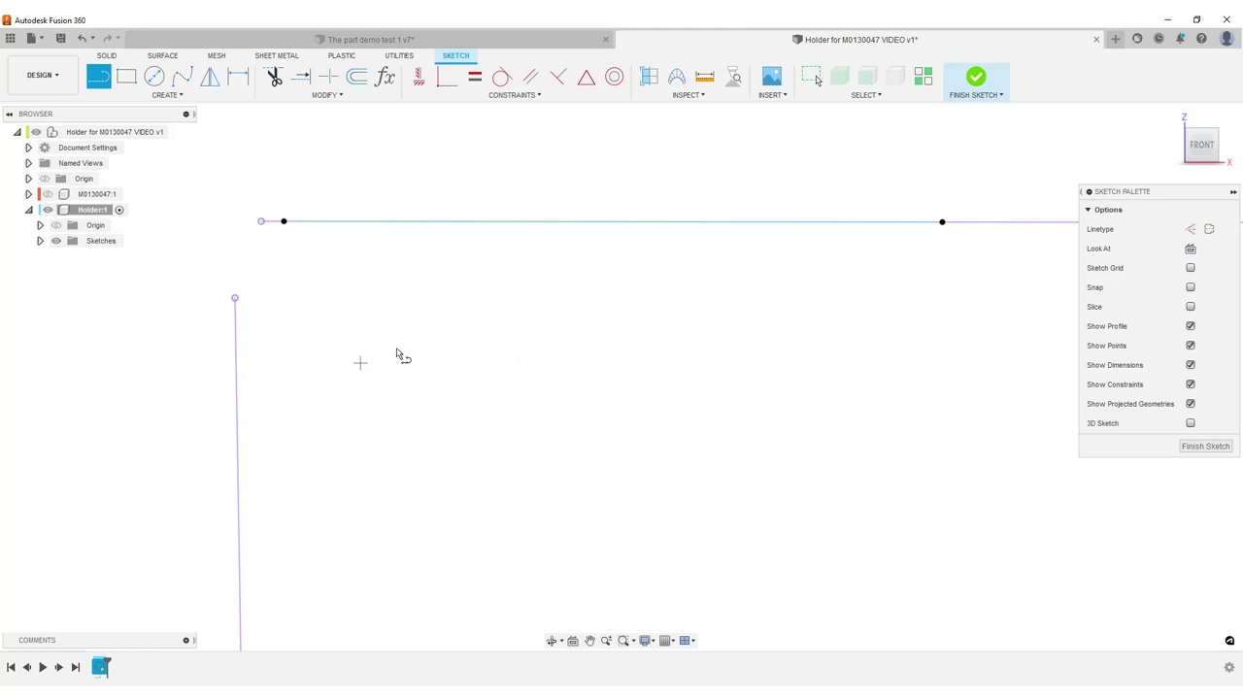
pyautogui.press('Escape')
pyautogui.click(693, 225)
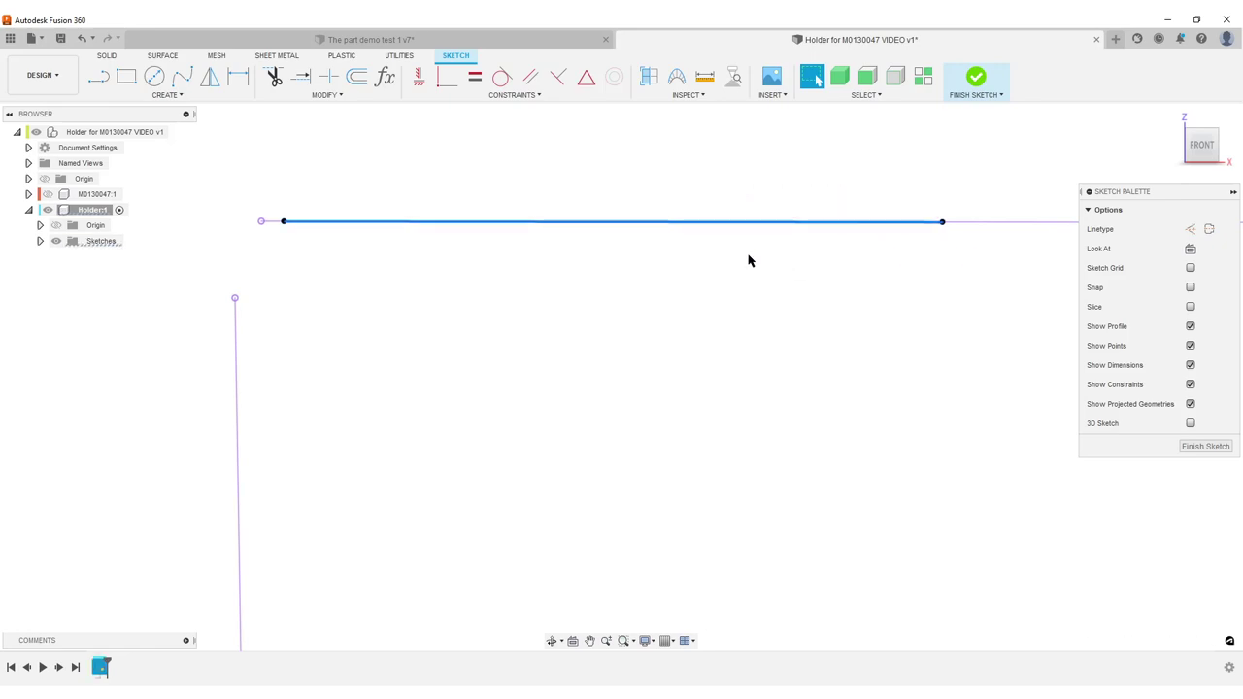
pyautogui.press('Delete')
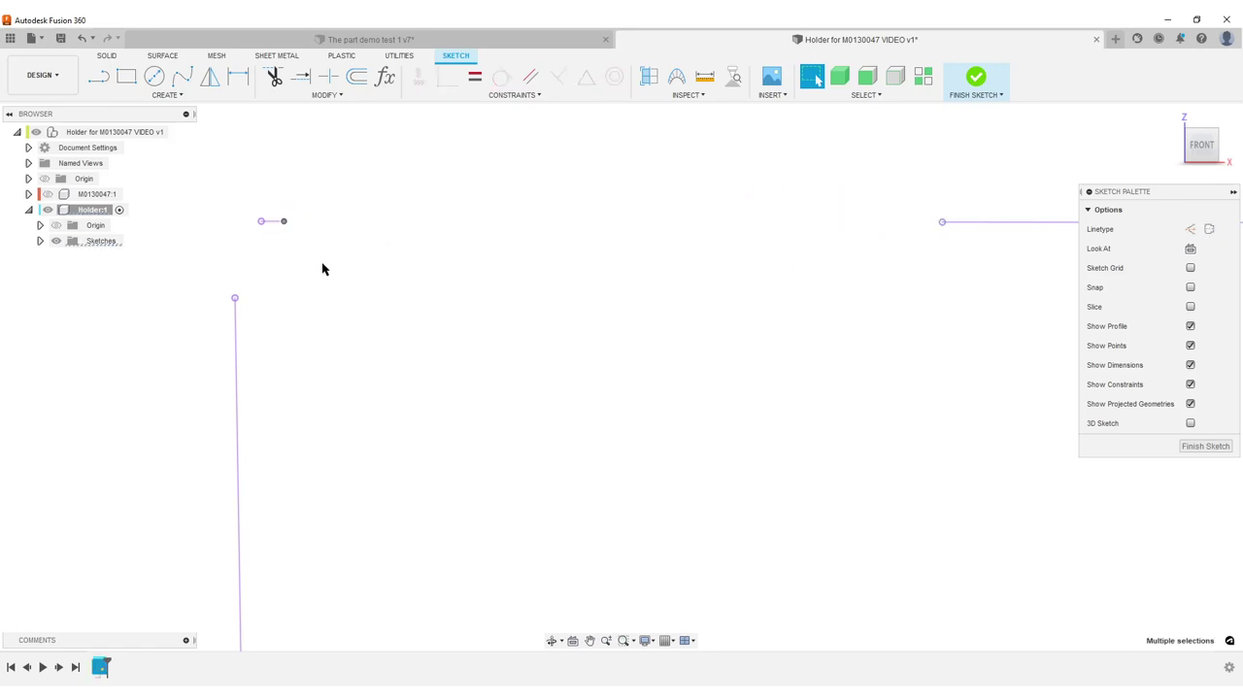
# - Draw a line from the tiny corner segment's inner end to the left end of the long top edge
pyautogui.press('l')
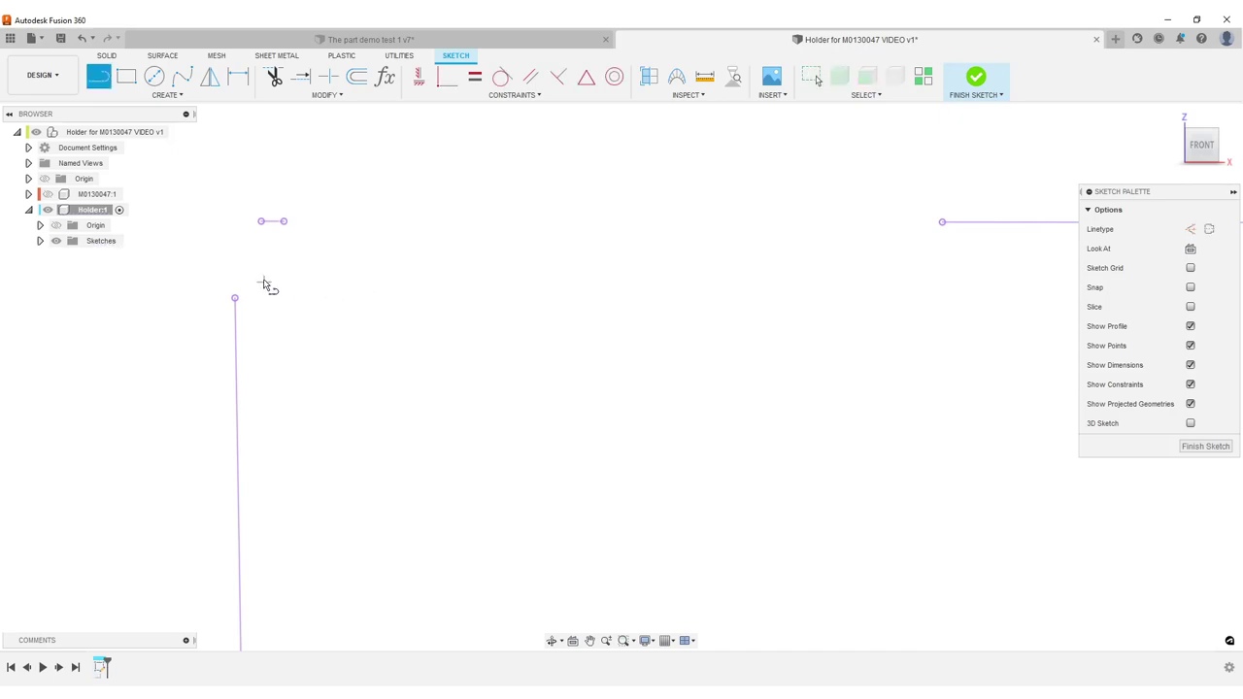
pyautogui.click(283, 221)
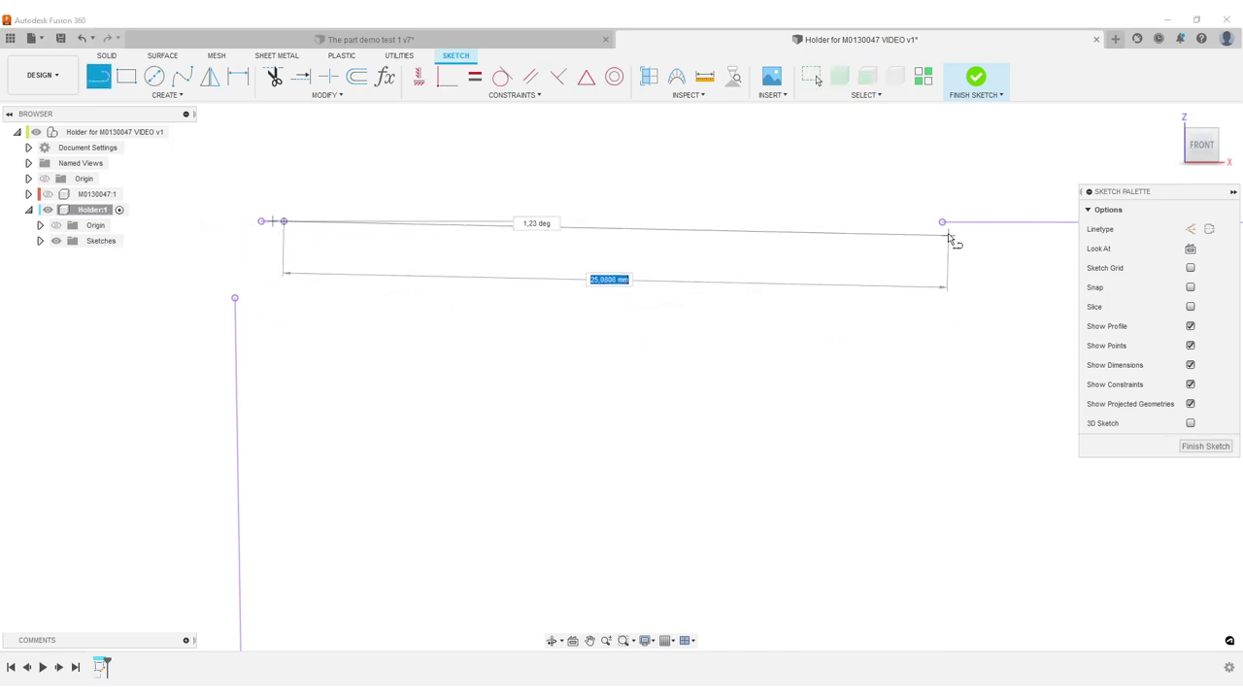
pyautogui.click(942, 223)
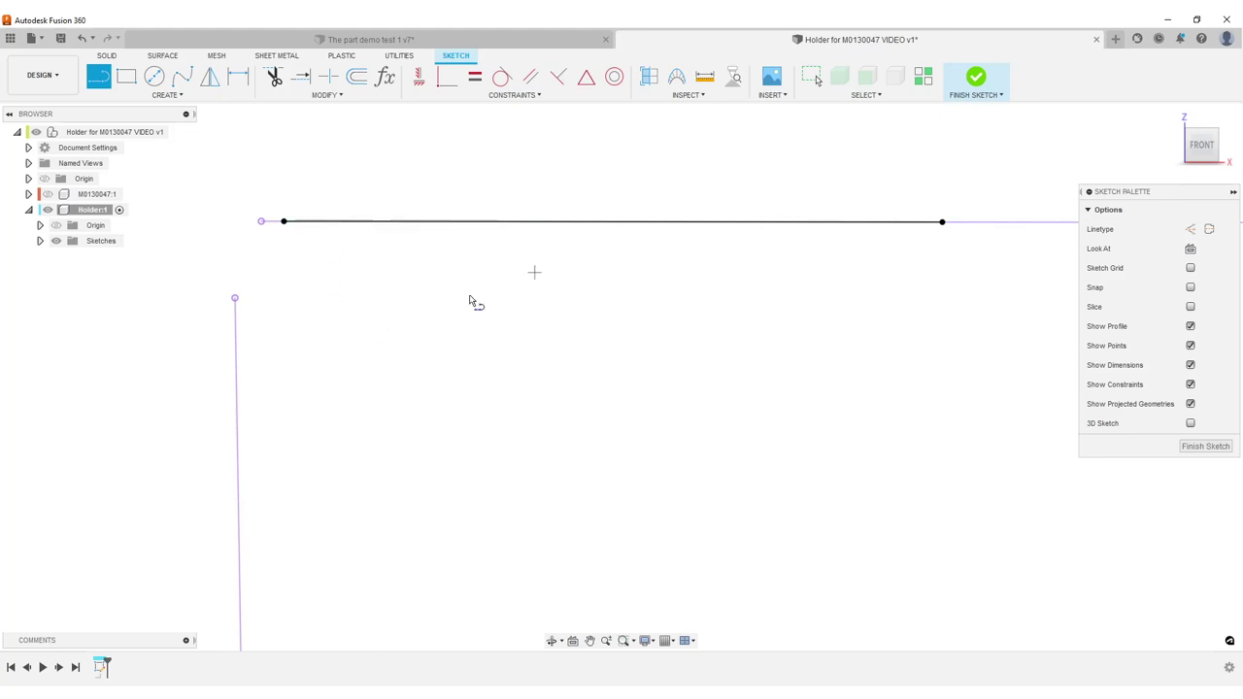
pyautogui.press('Escape')
# - Extend the left edge upward with a line about 2.2 mm long and close the upper-left corner with a tangent arc to the top segment
pyautogui.moveTo(267, 293)
pyautogui.mouseDown(button='middle')
pyautogui.moveTo(463, 353)
pyautogui.moveTo(463, 236)
pyautogui.mouseUp(button='middle')
pyautogui.press('l')
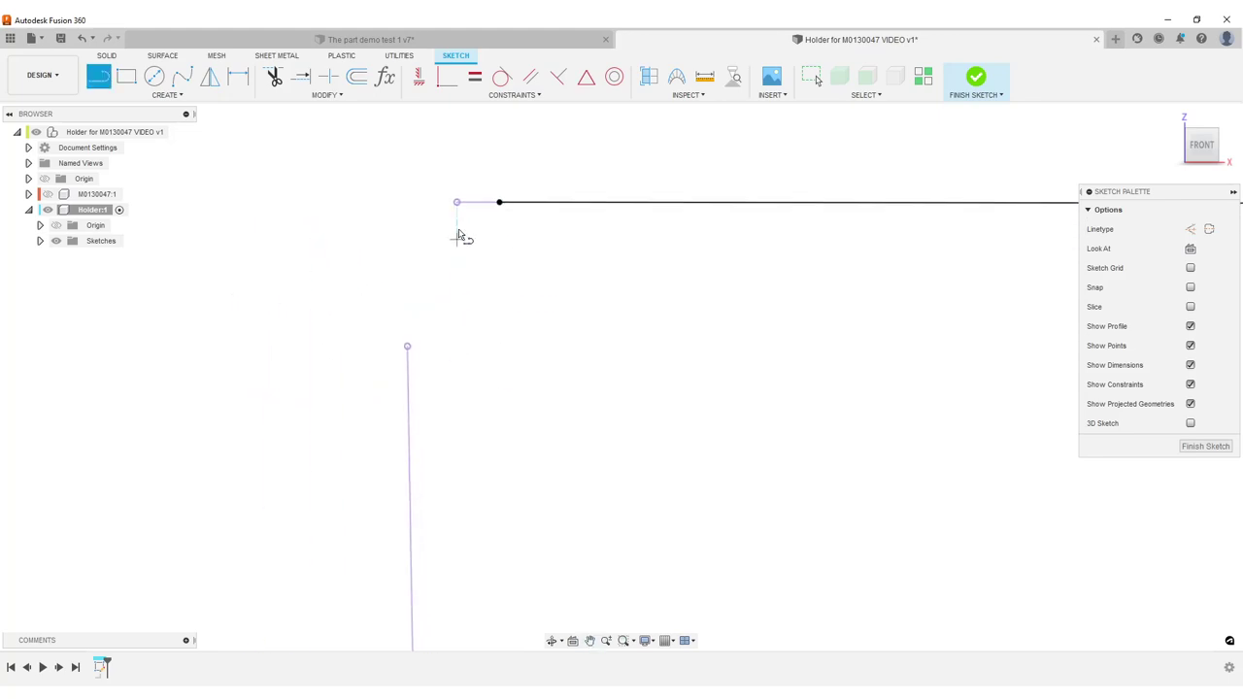
pyautogui.click(408, 347)
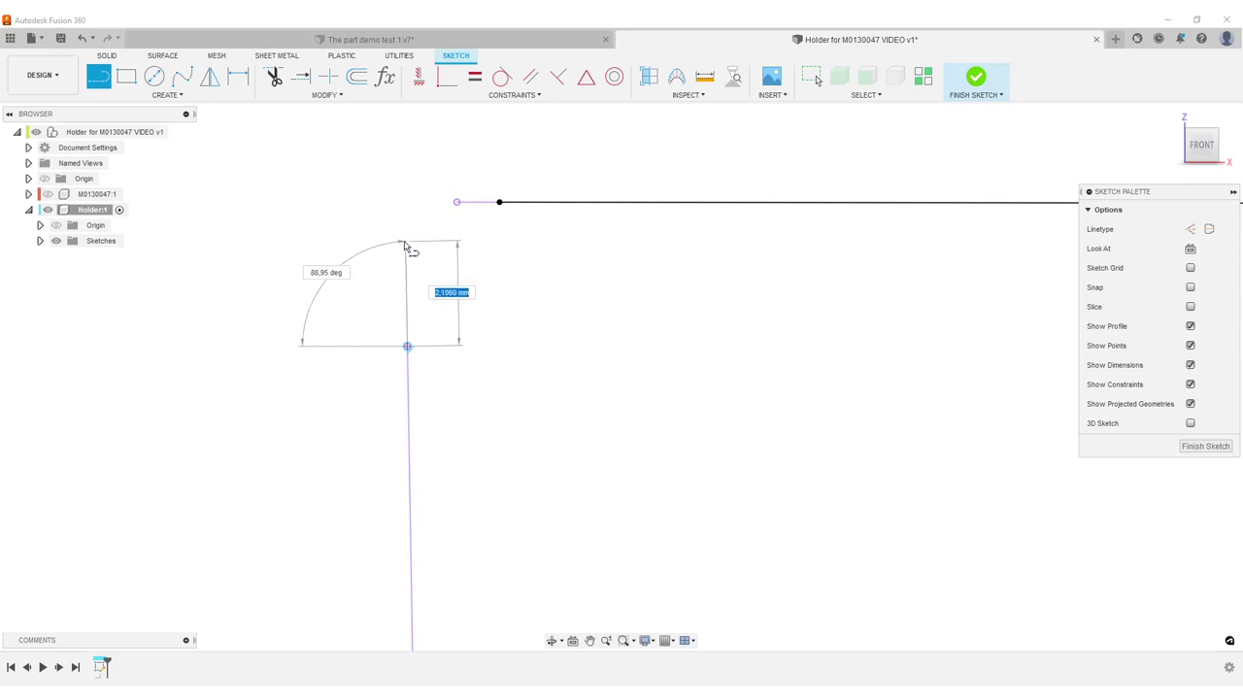
pyautogui.click(405, 243)
pyautogui.moveTo(405, 243); pyautogui.dragTo(457, 203)
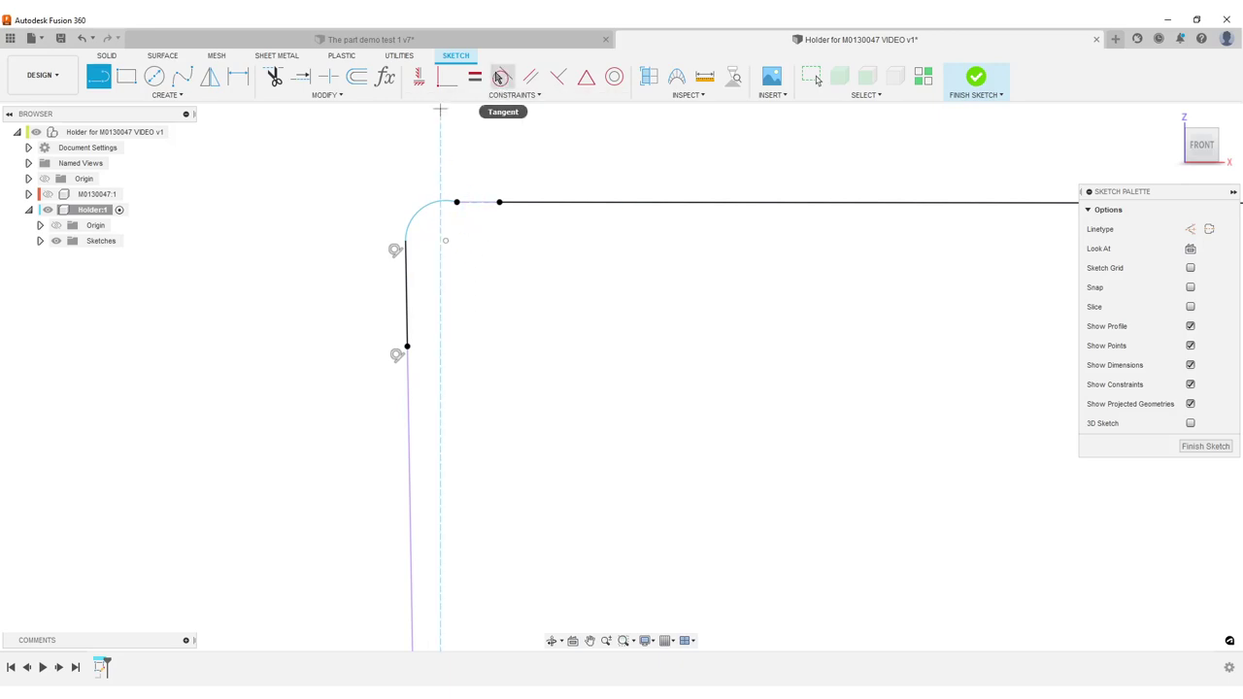
# - Apply a Tangent constraint between the tiny top segment and the new upper-left corner arc
pyautogui.click(502, 76)
pyautogui.click(471, 203)
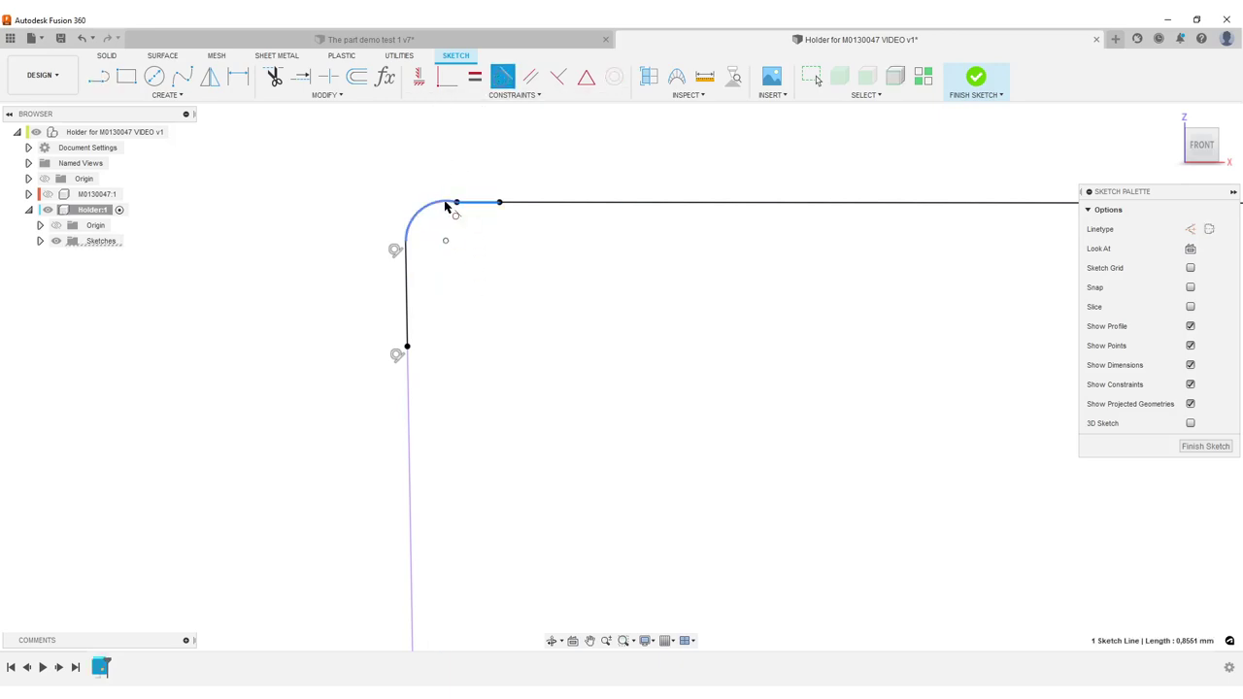
pyautogui.click(447, 202)
# - Show the M0130047 component as a reference for rebuilding the outline's lower-left corner
pyautogui.scroll(-2, 413, 260)
pyautogui.scroll(-4, 400, 297)
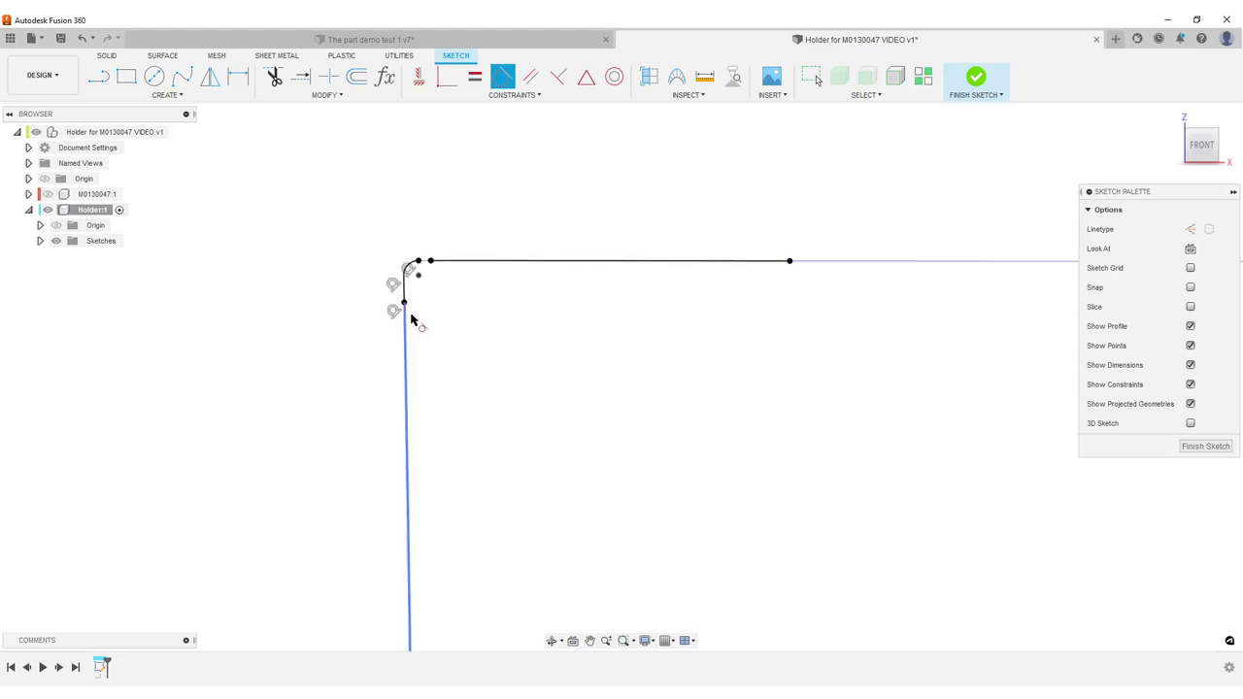
pyautogui.moveTo(610, 574); pyautogui.dragTo(522, 291, button='middle')
pyautogui.moveTo(389, 467); pyautogui.dragTo(404, 178, button='middle')
pyautogui.scroll(-2, 415, 342)
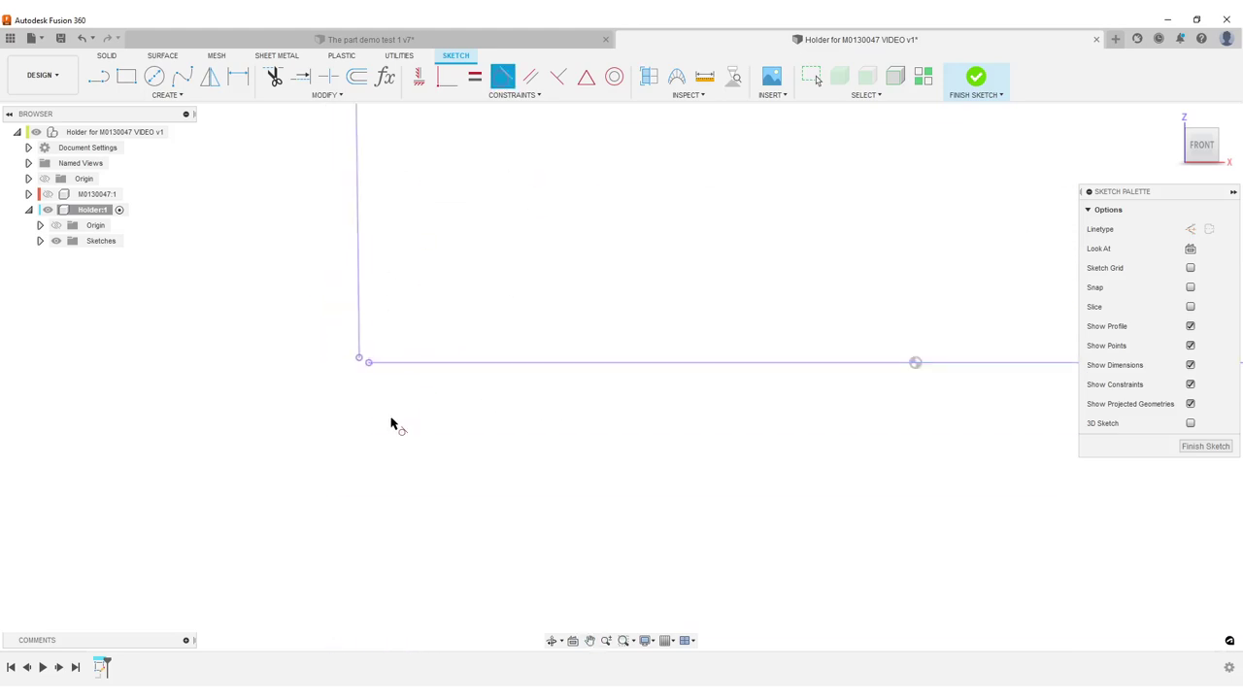
pyautogui.scroll(4, 374, 410)
pyautogui.moveTo(329, 349); pyautogui.dragTo(387, 499, button='middle')
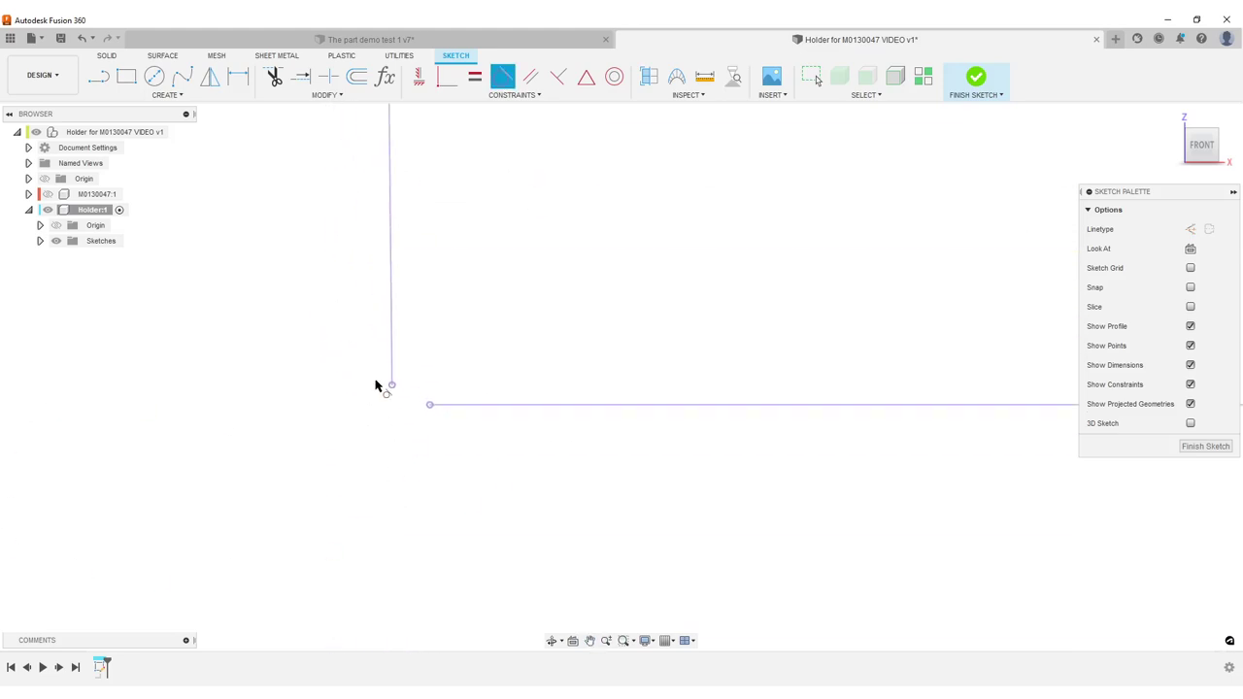
pyautogui.click(47, 195)
pyautogui.scroll(3, 427, 500)
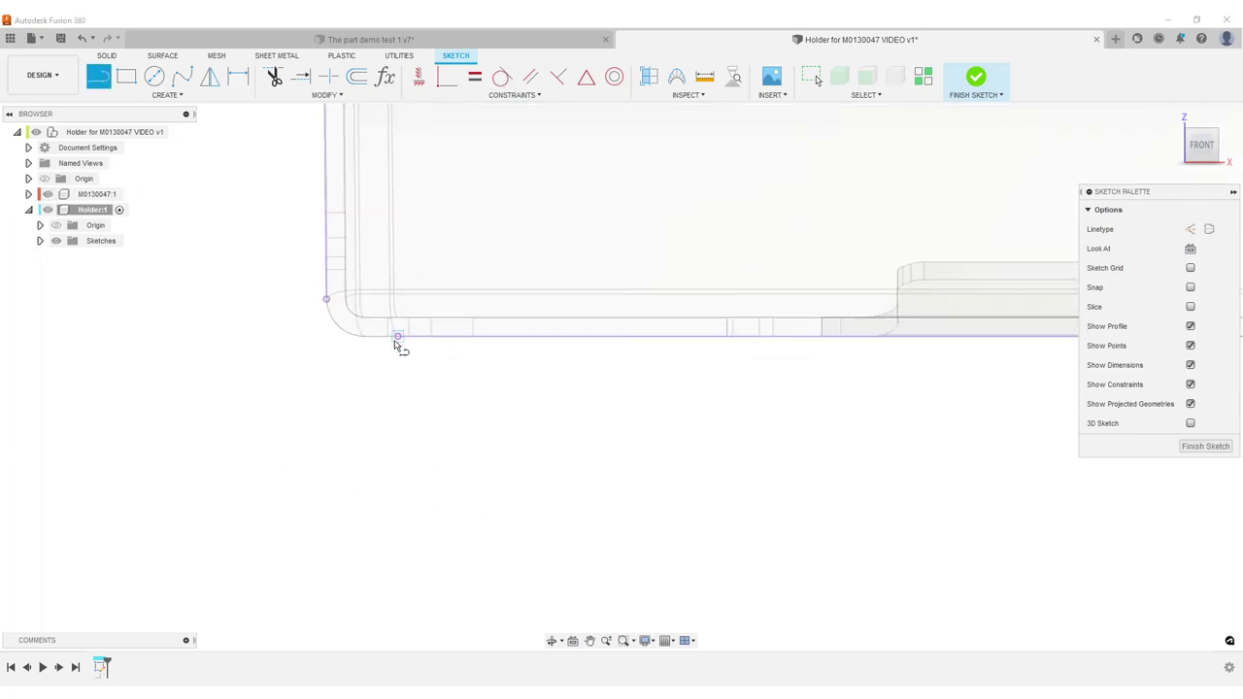
# - Extend the bottom edge leftward with a line about 1.3 mm long and close the lower-left corner with a tangent arc to the left edge
pyautogui.click(397, 336)
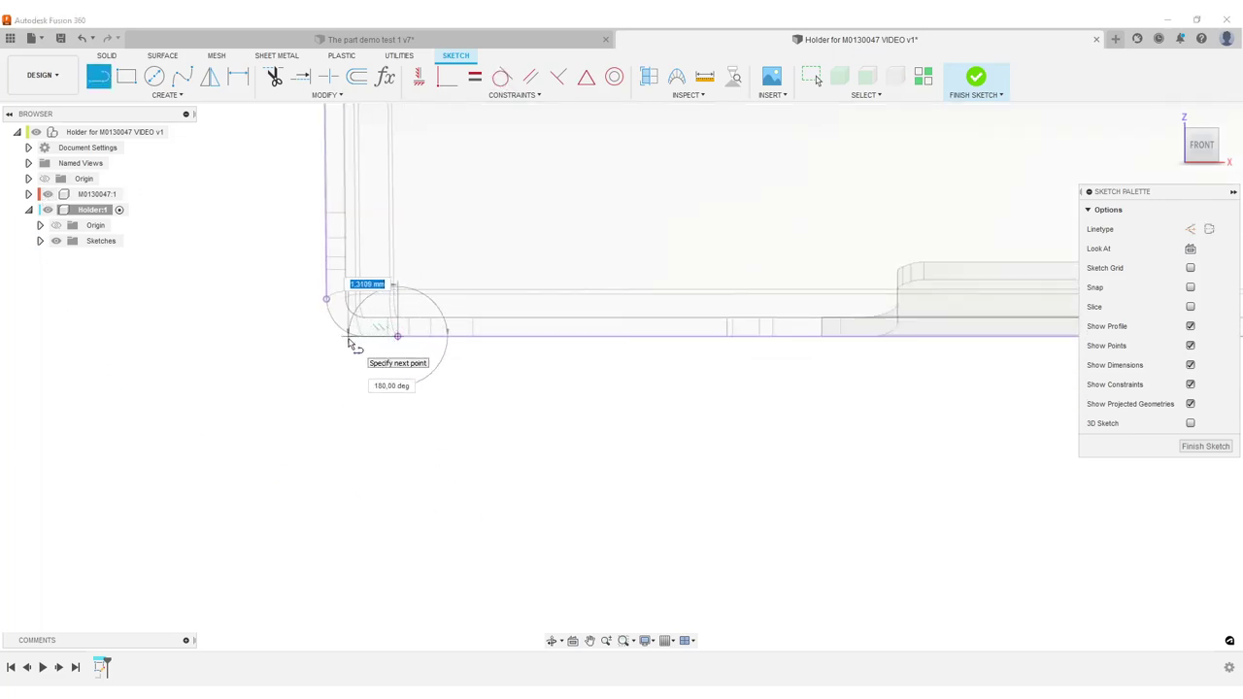
pyautogui.moveTo(348, 336); pyautogui.dragTo(326, 299)
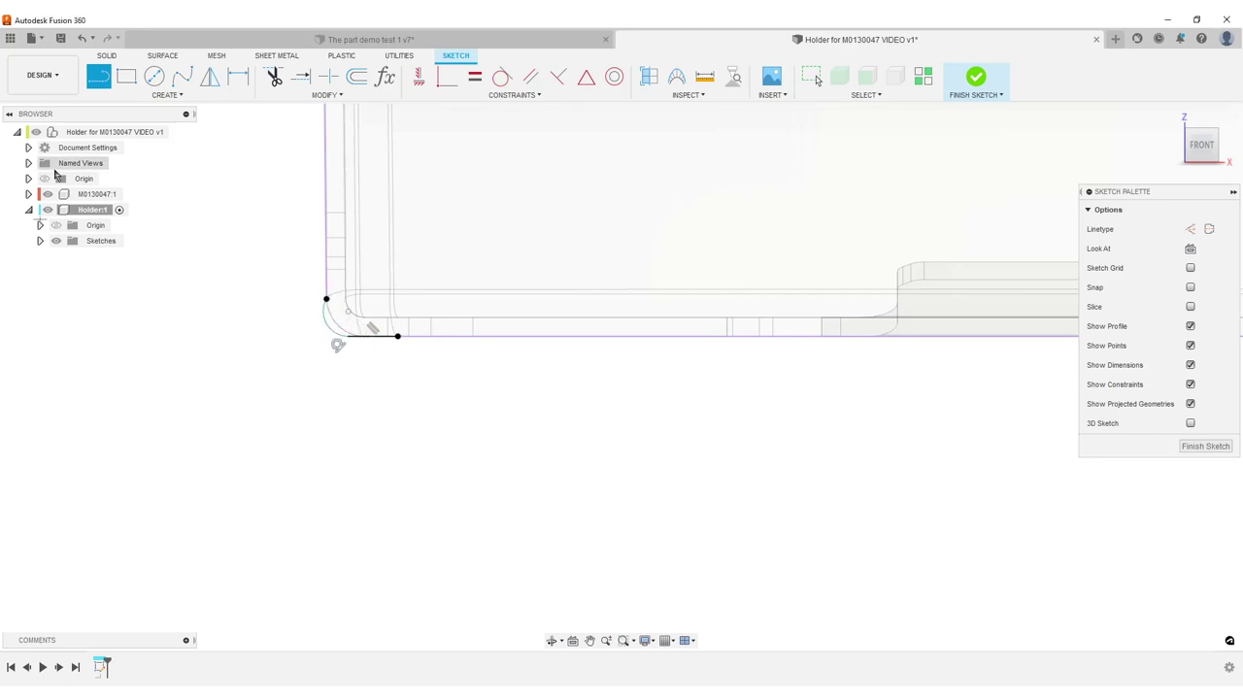
# - Hide the M0130047 component and apply a Tangent constraint between the new lower-left arc and the left edge
pyautogui.click(47, 194)
pyautogui.click(500, 77)
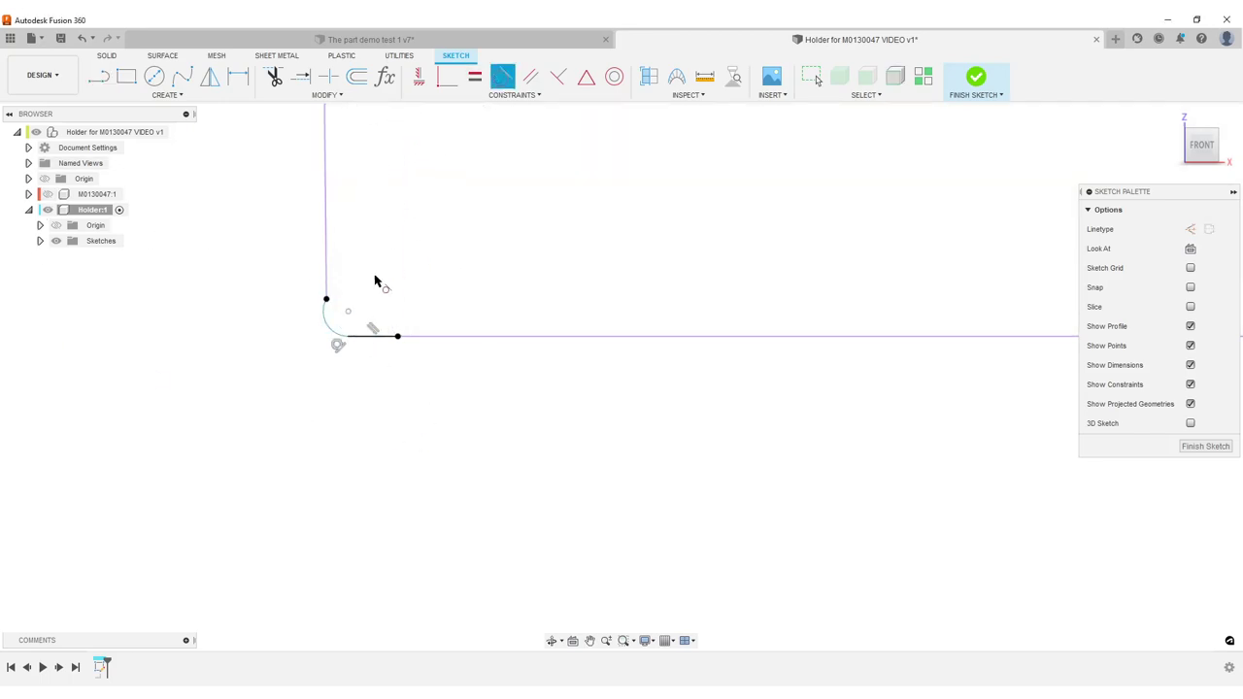
pyautogui.click(326, 318)
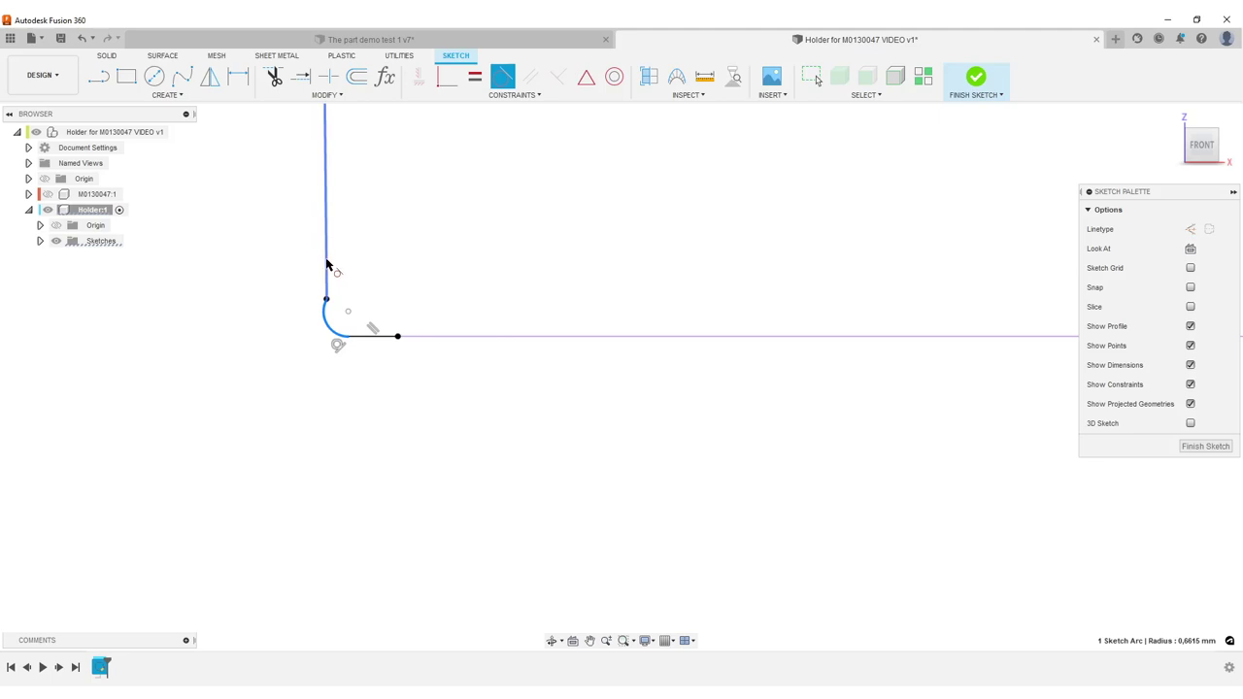
pyautogui.click(330, 264)
pyautogui.click(40, 241)
# - Show the M0130047 component as a reference for rebuilding the outline's upper-right corner
pyautogui.scroll(-5, 345, 383)
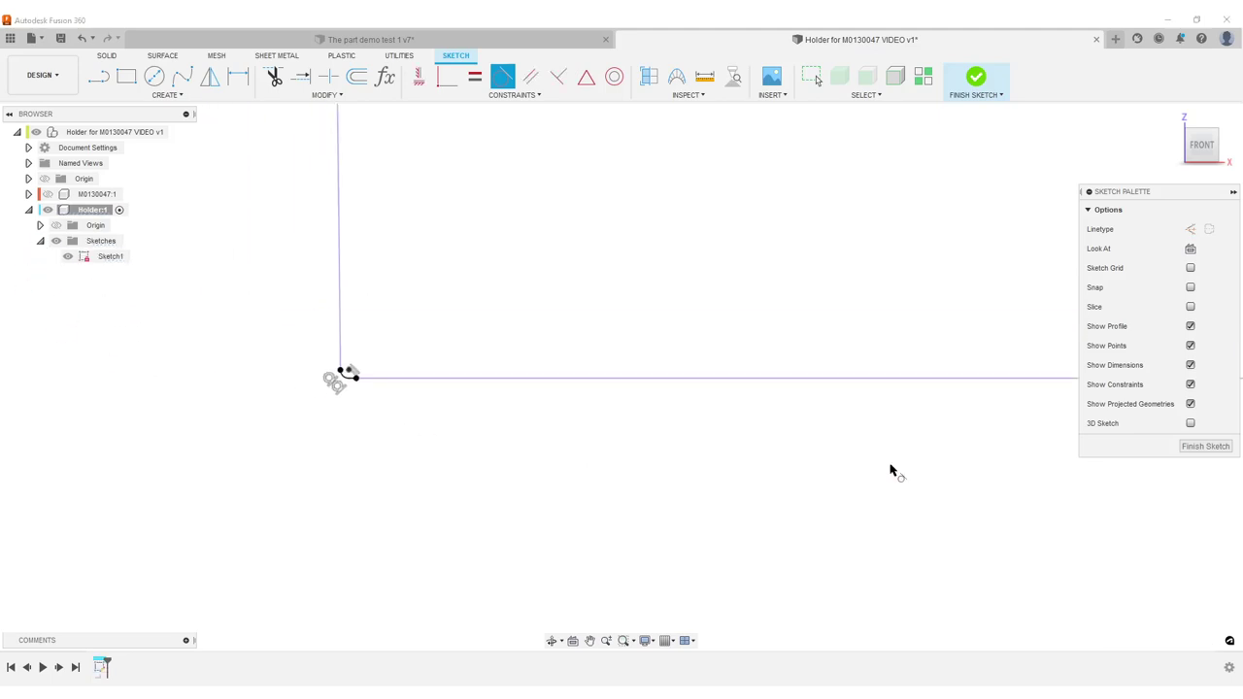
pyautogui.moveTo(821, 402); pyautogui.dragTo(369, 397, button='middle')
pyautogui.moveTo(1019, 428); pyautogui.dragTo(243, 427, button='middle')
pyautogui.moveTo(922, 421)
pyautogui.mouseDown(button='middle')
pyautogui.moveTo(403, 441)
pyautogui.moveTo(404, 416)
pyautogui.moveTo(965, 380)
pyautogui.moveTo(835, 322)
pyautogui.moveTo(681, 343)
pyautogui.moveTo(636, 558)
pyautogui.mouseUp(button='middle')
pyautogui.moveTo(679, 155); pyautogui.dragTo(543, 530, button='middle')
pyautogui.scroll(3, 611, 415)
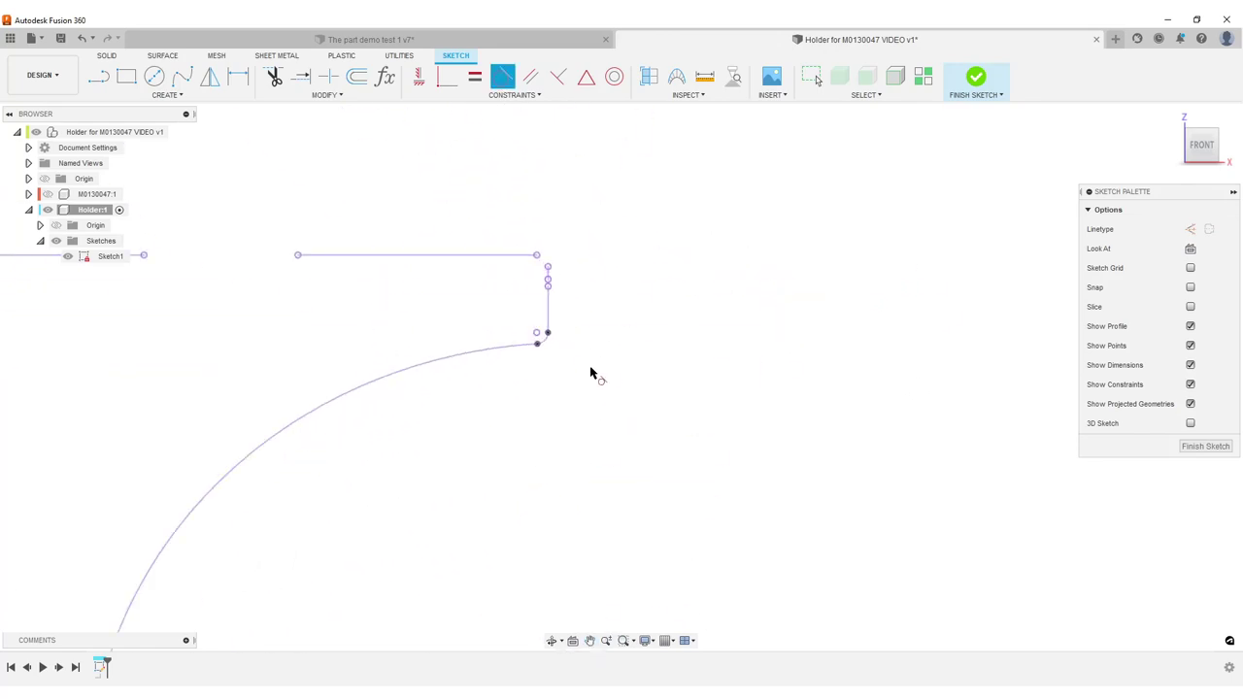
pyautogui.moveTo(597, 261); pyautogui.dragTo(651, 272, button='middle')
pyautogui.scroll(5, 388, 320)
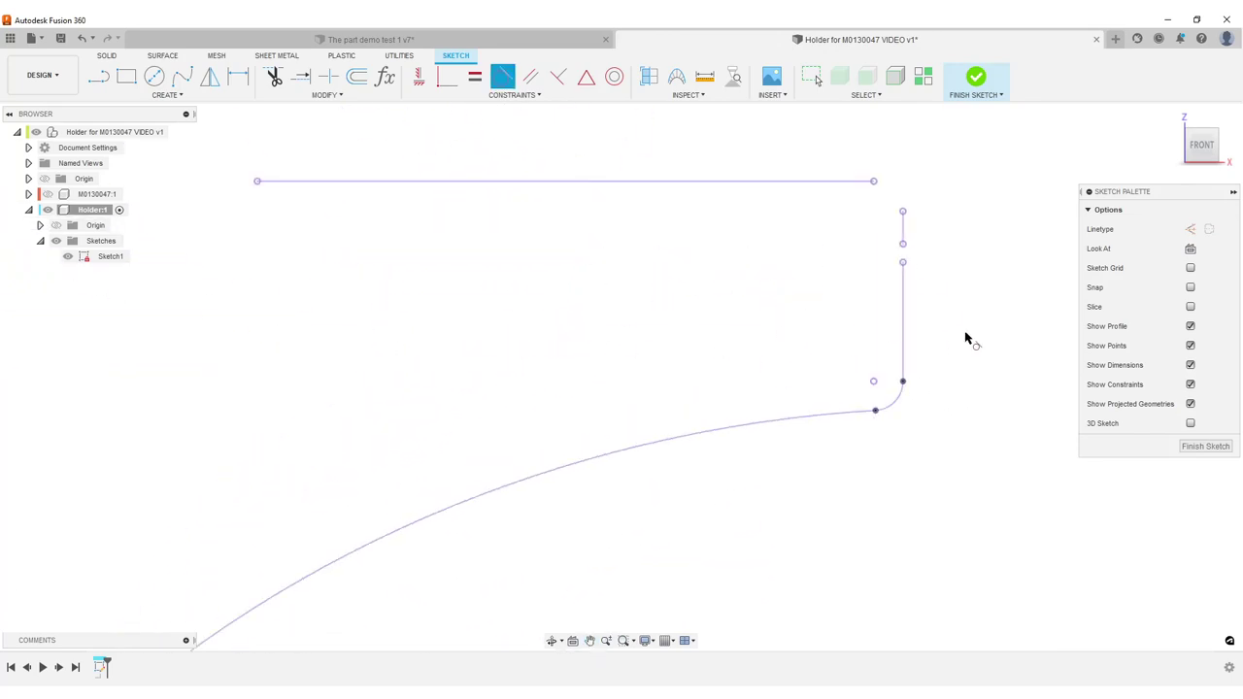
pyautogui.moveTo(965, 338); pyautogui.dragTo(814, 316, button='middle')
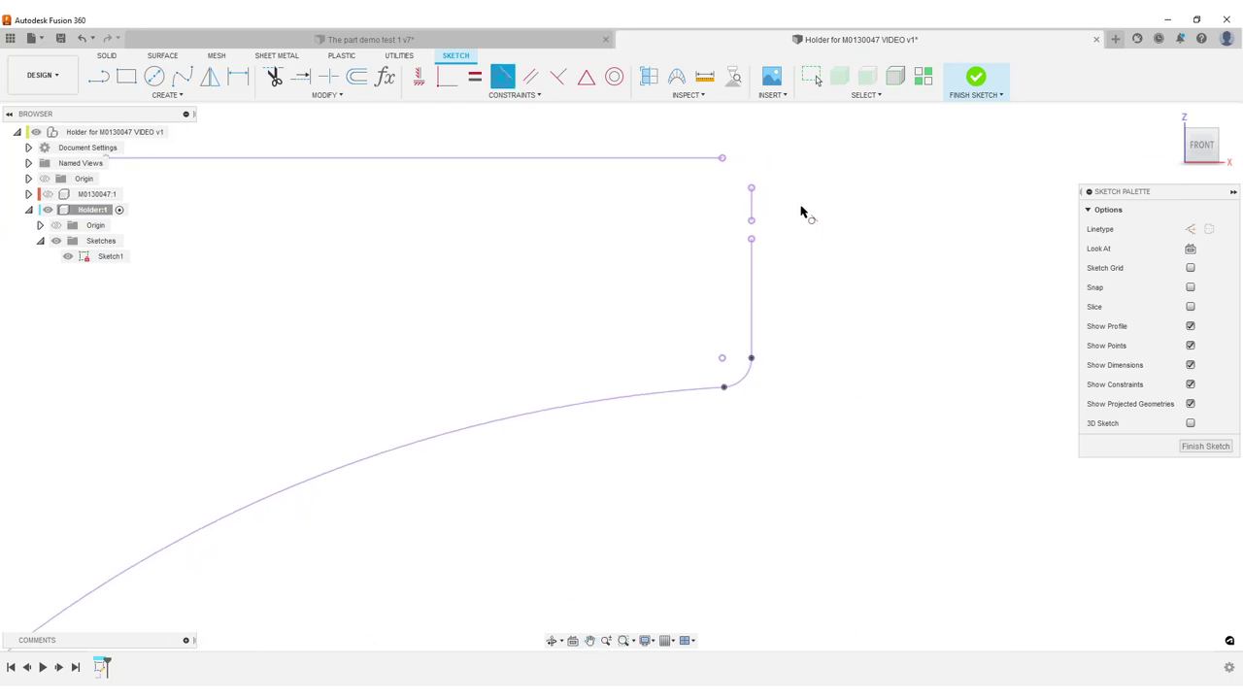
pyautogui.click(48, 195)
pyautogui.press('Escape')
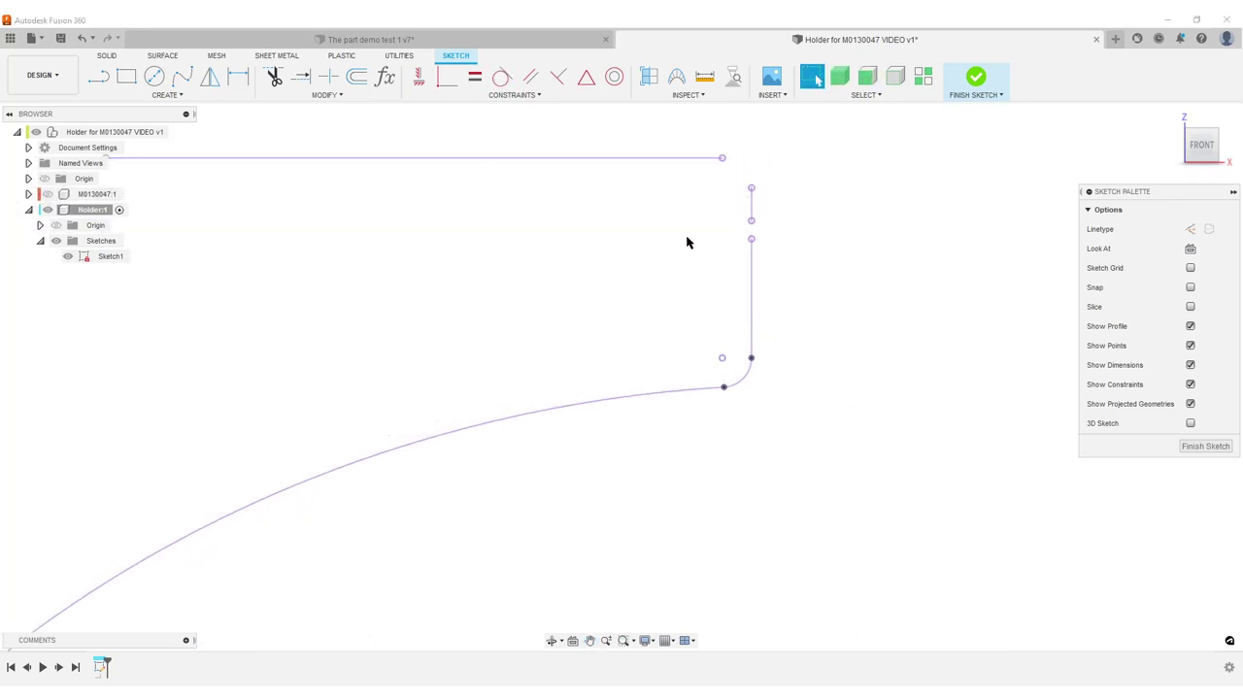
pyautogui.click(48, 194)
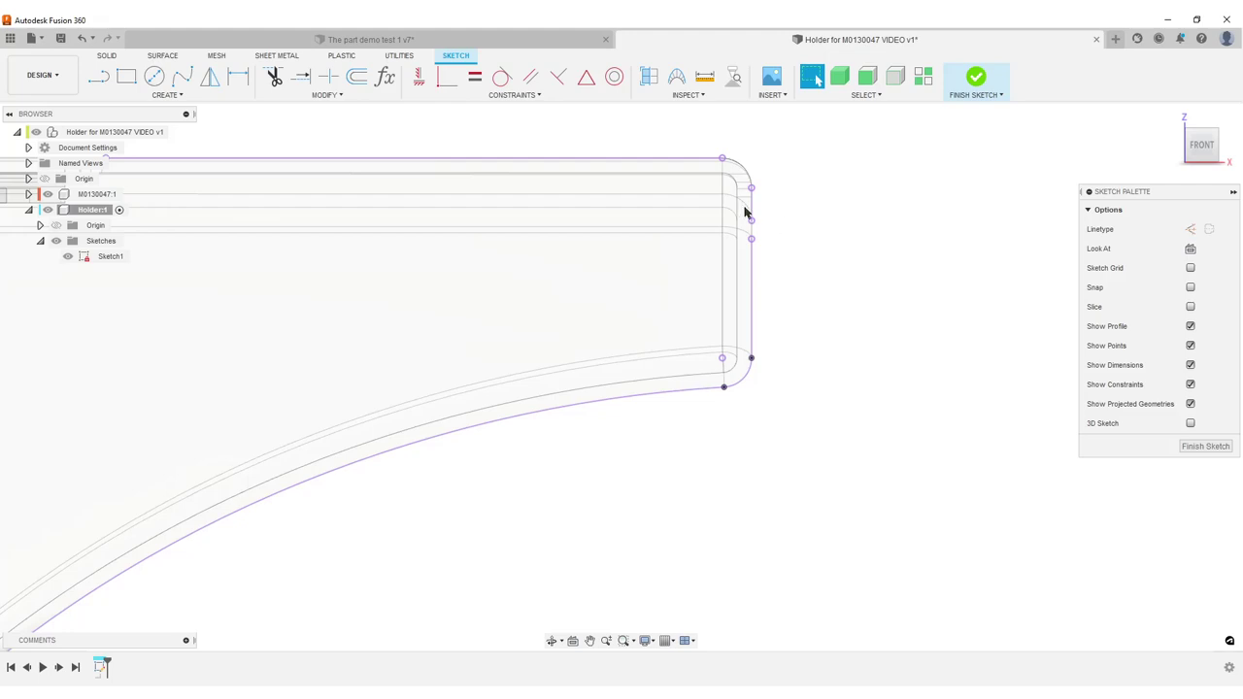
# - Replace the short loose segment at the upper-right corner with a line about 1.8 mm long and a tangent arc to the top edge
pyautogui.click(748, 212)
pyautogui.press('Delete')
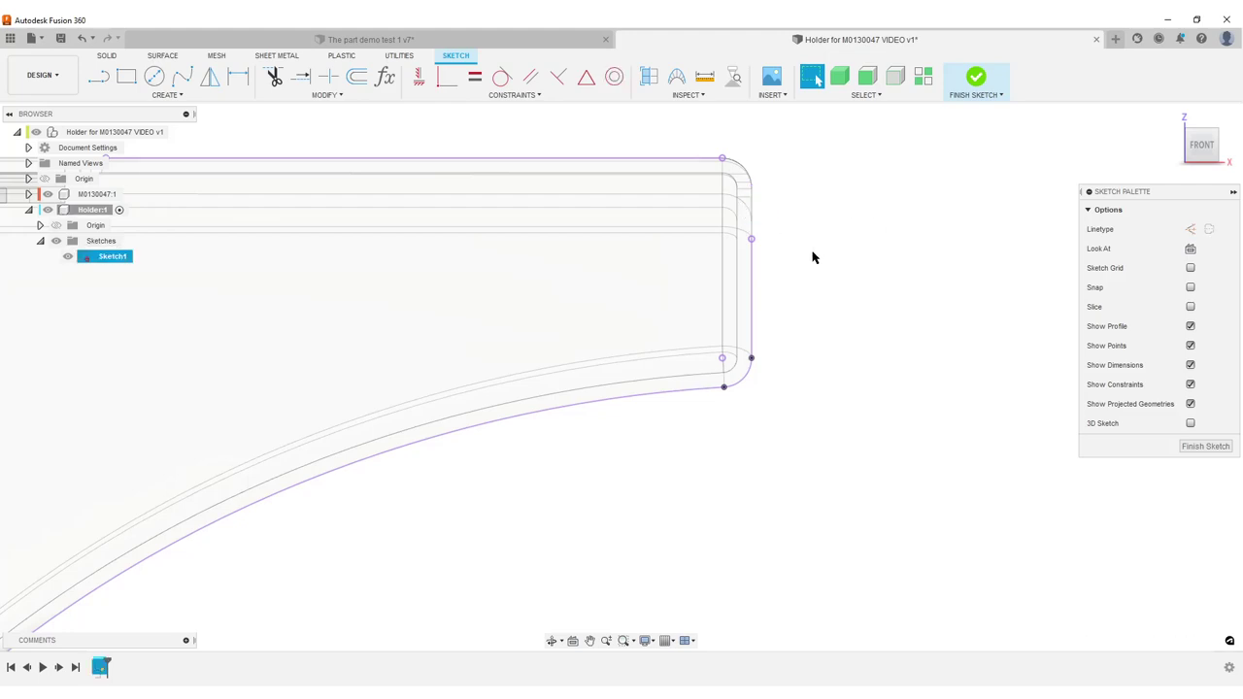
pyautogui.press('l')
pyautogui.click(751, 238)
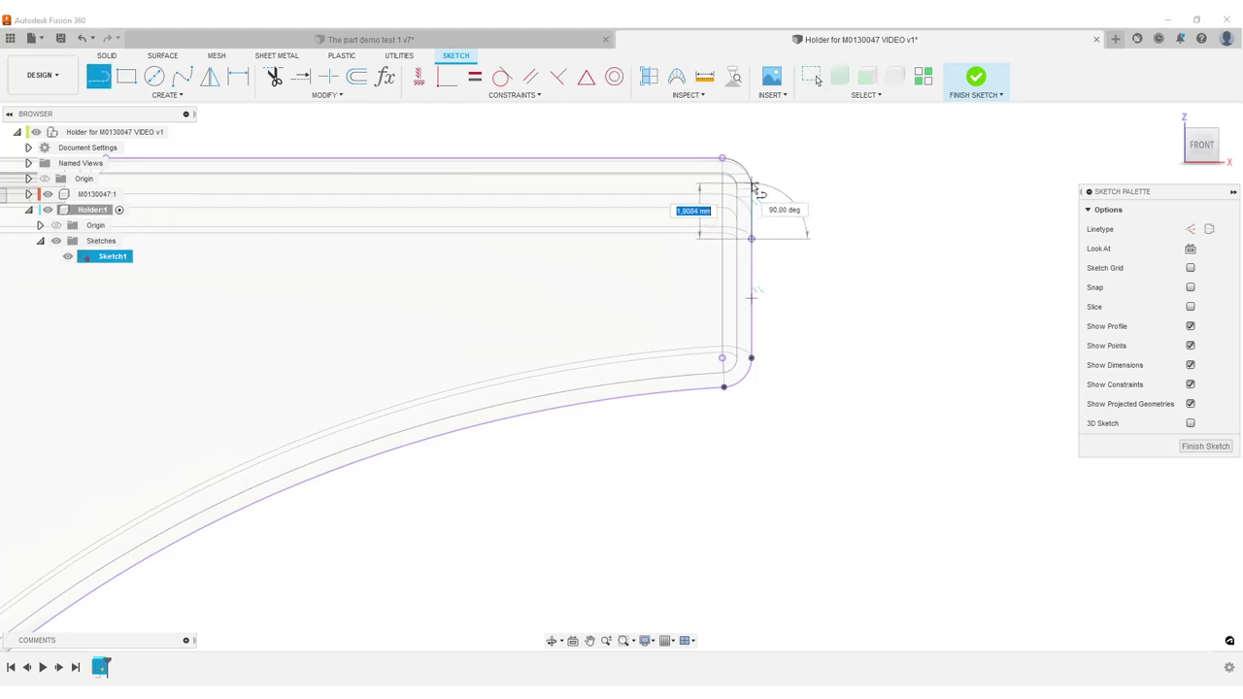
pyautogui.click(723, 159)
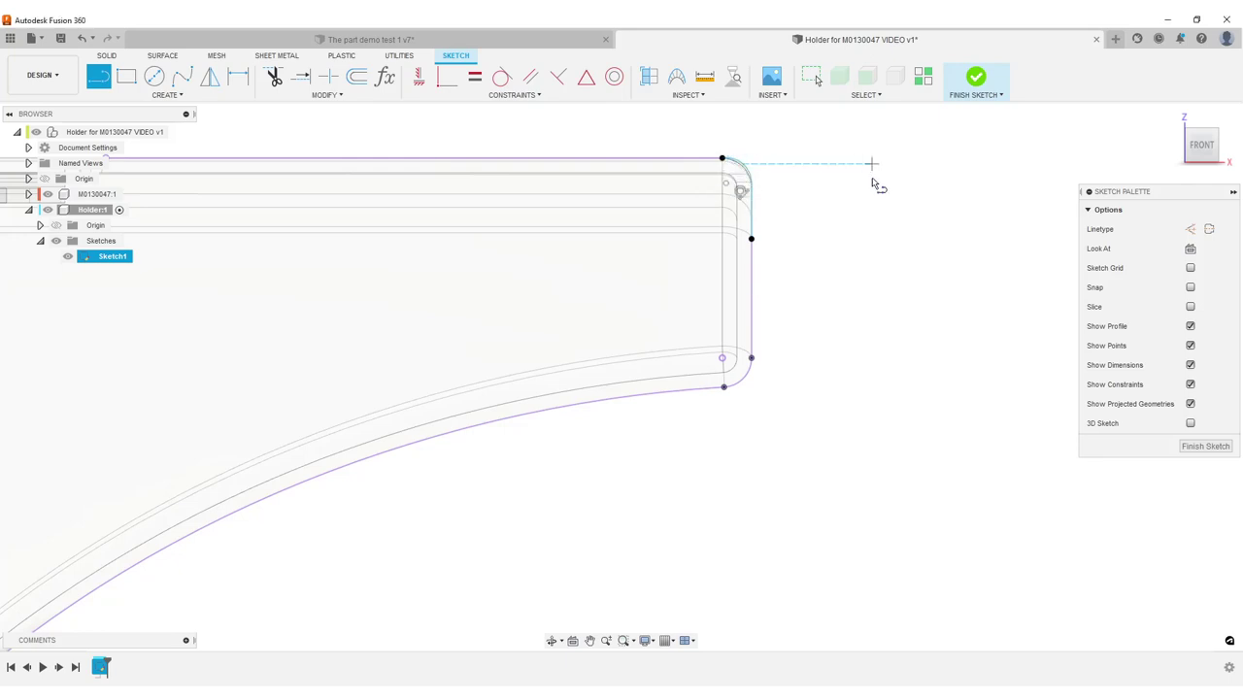
# - Apply a Tangent constraint between the top edge and the new upper-right corner arc
pyautogui.click(503, 80)
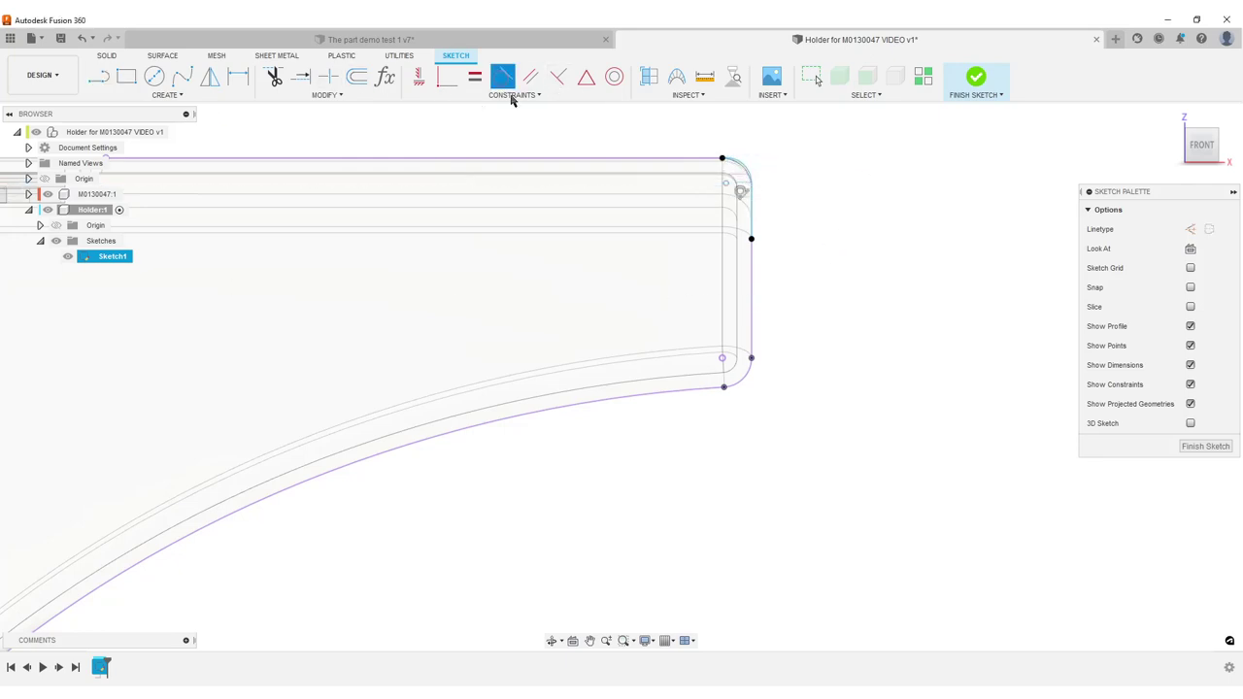
pyautogui.click(691, 158)
pyautogui.click(743, 165)
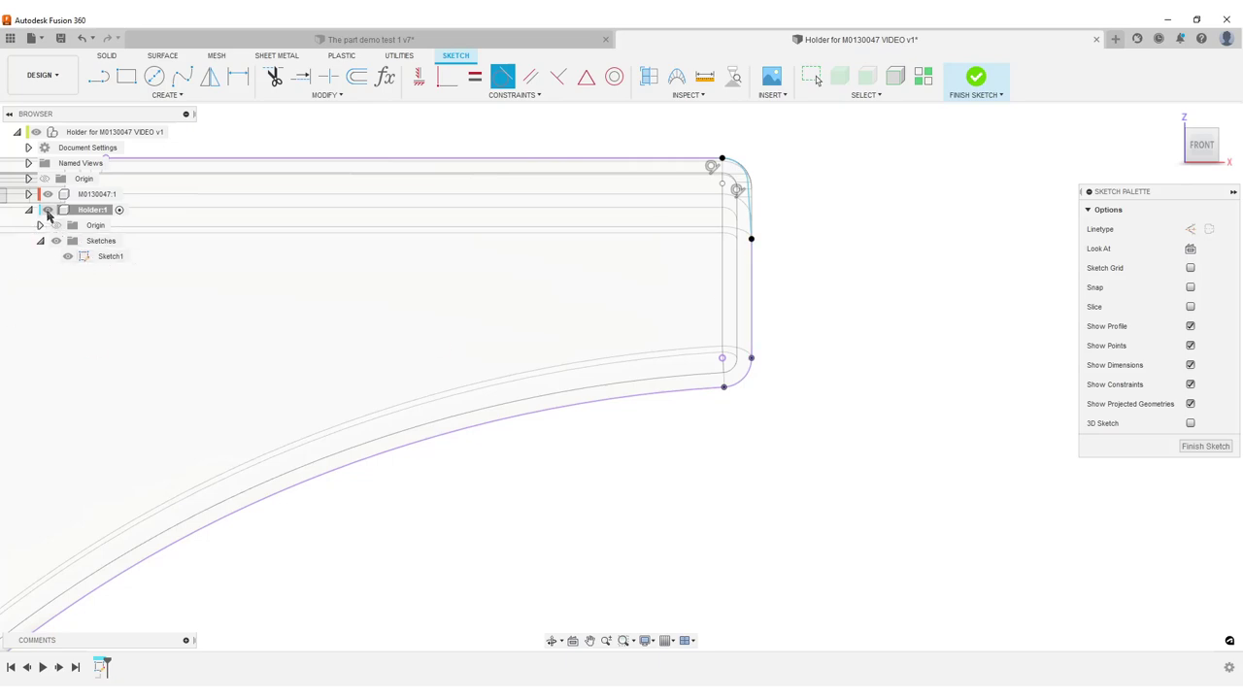
pyautogui.click(48, 194)
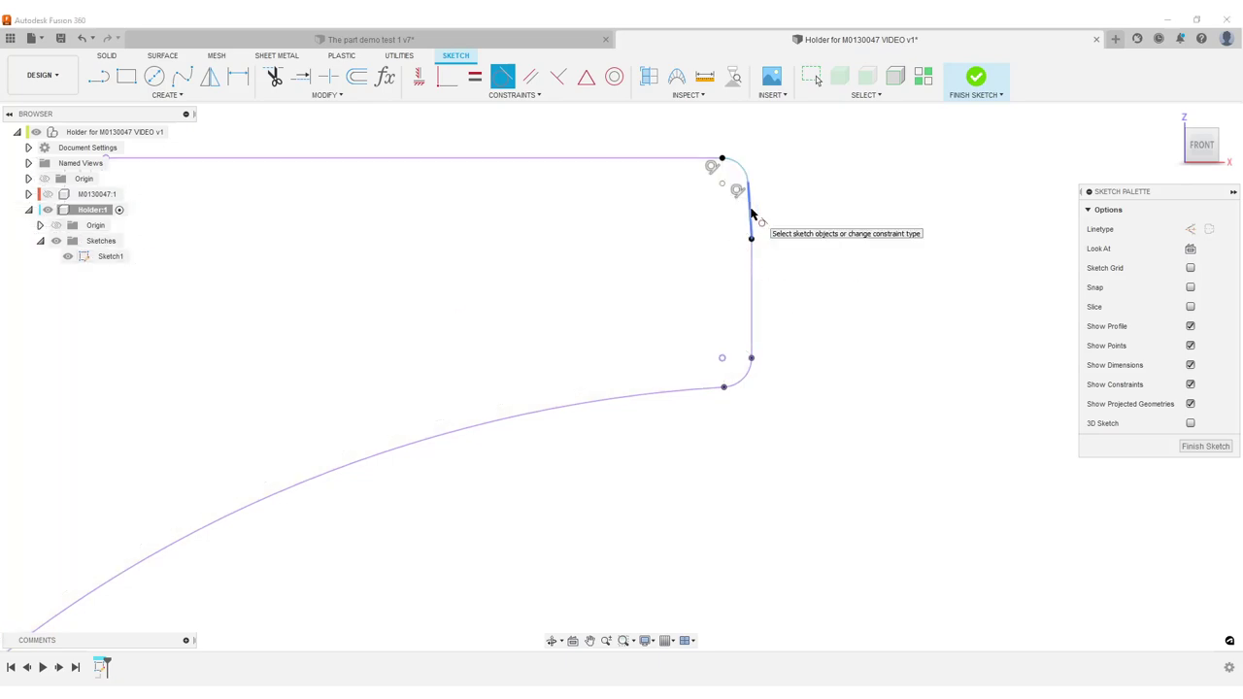
pyautogui.hotkey('ctrl', 'z')
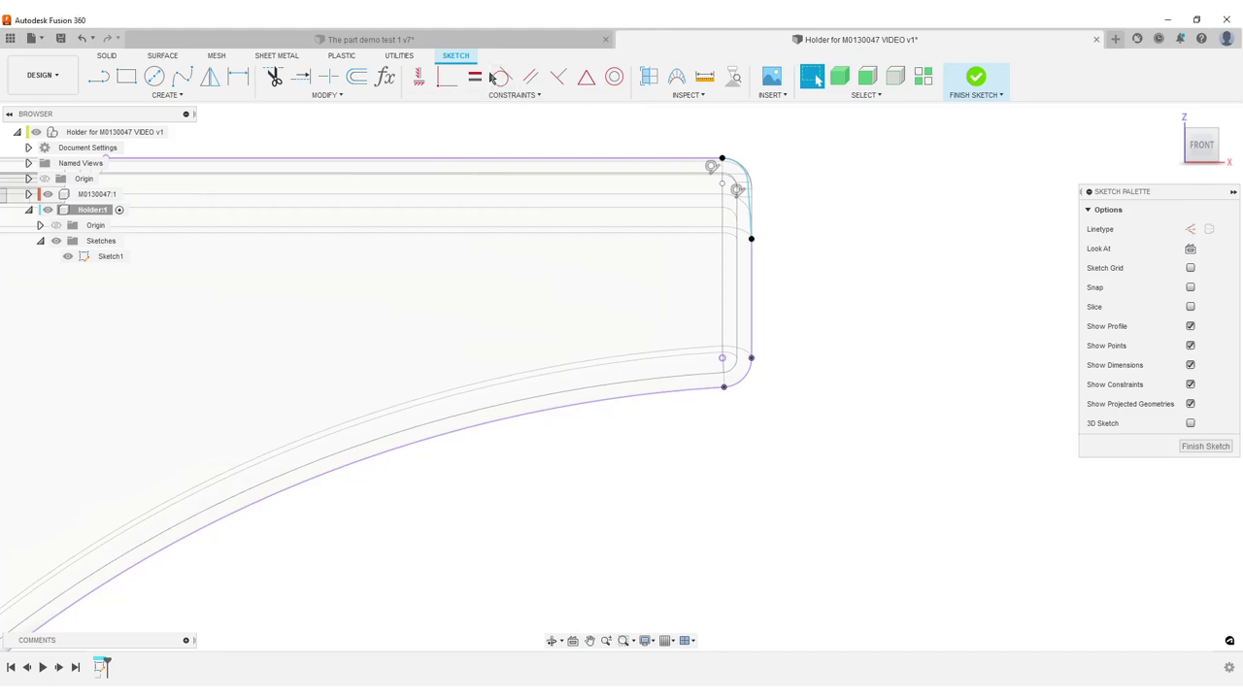
pyautogui.click(502, 78)
pyautogui.click(755, 255)
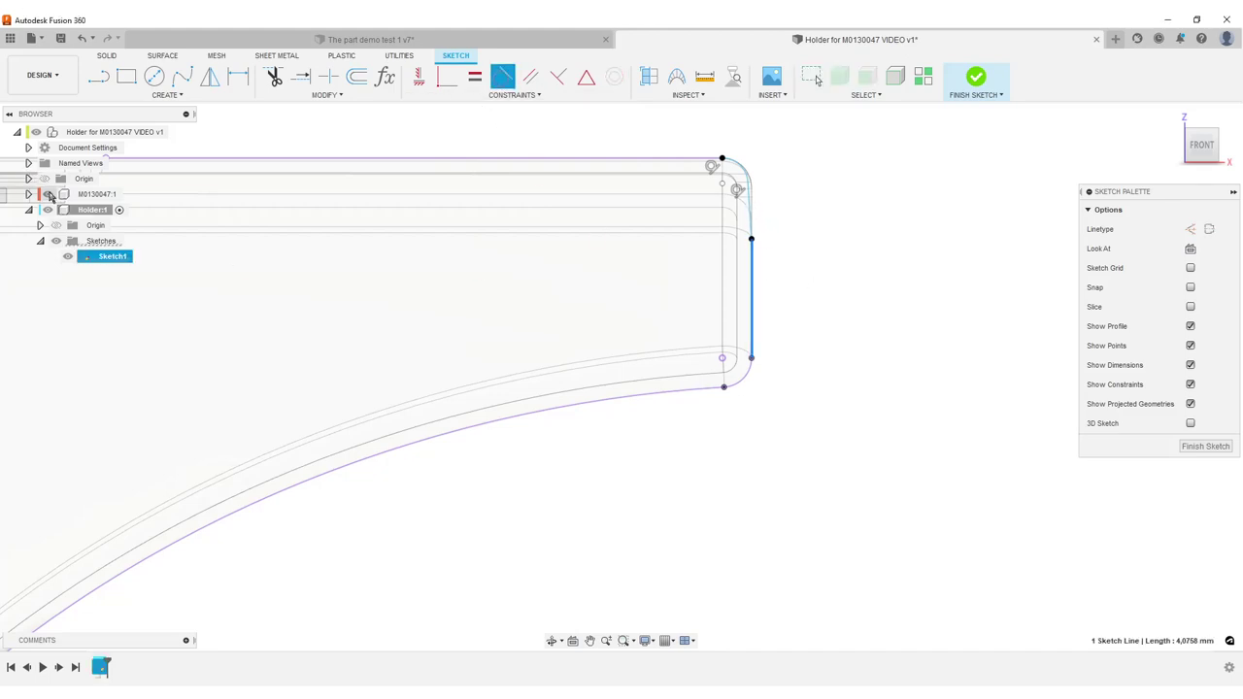
# - Hide the M0130047 component and apply a Horizontal/Vertical constraint to the short line below the upper-right arc
pyautogui.click(47, 194)
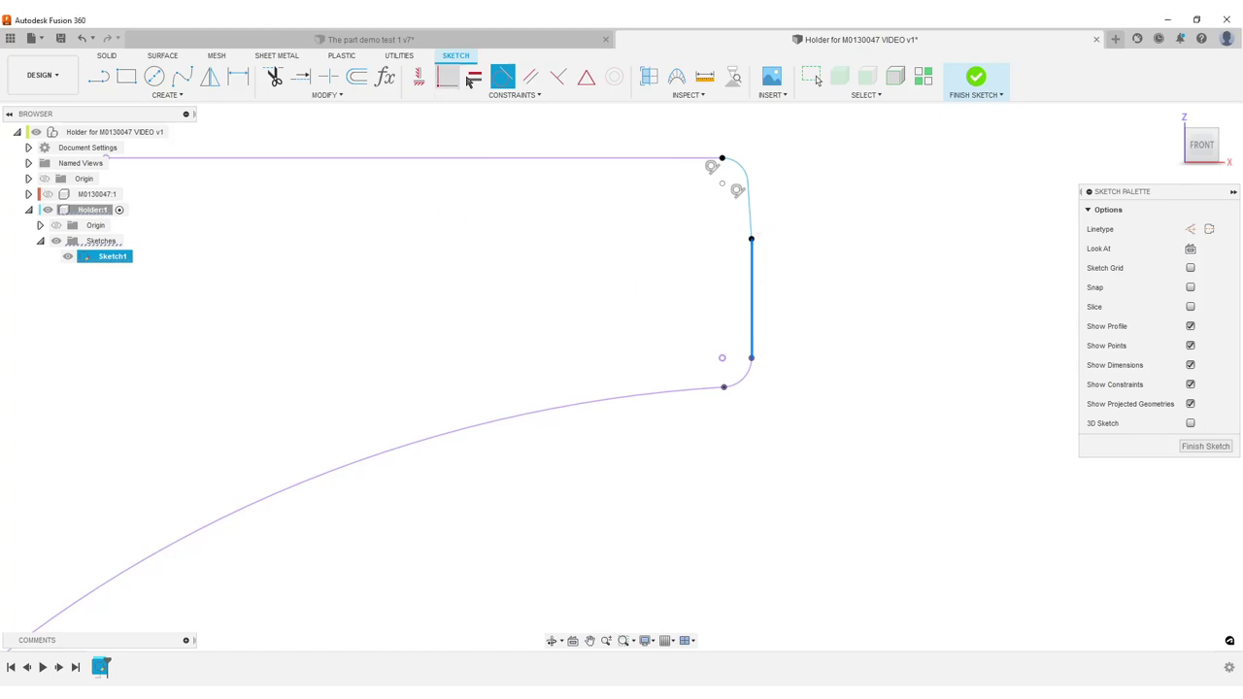
pyautogui.click(418, 77)
pyautogui.click(750, 207)
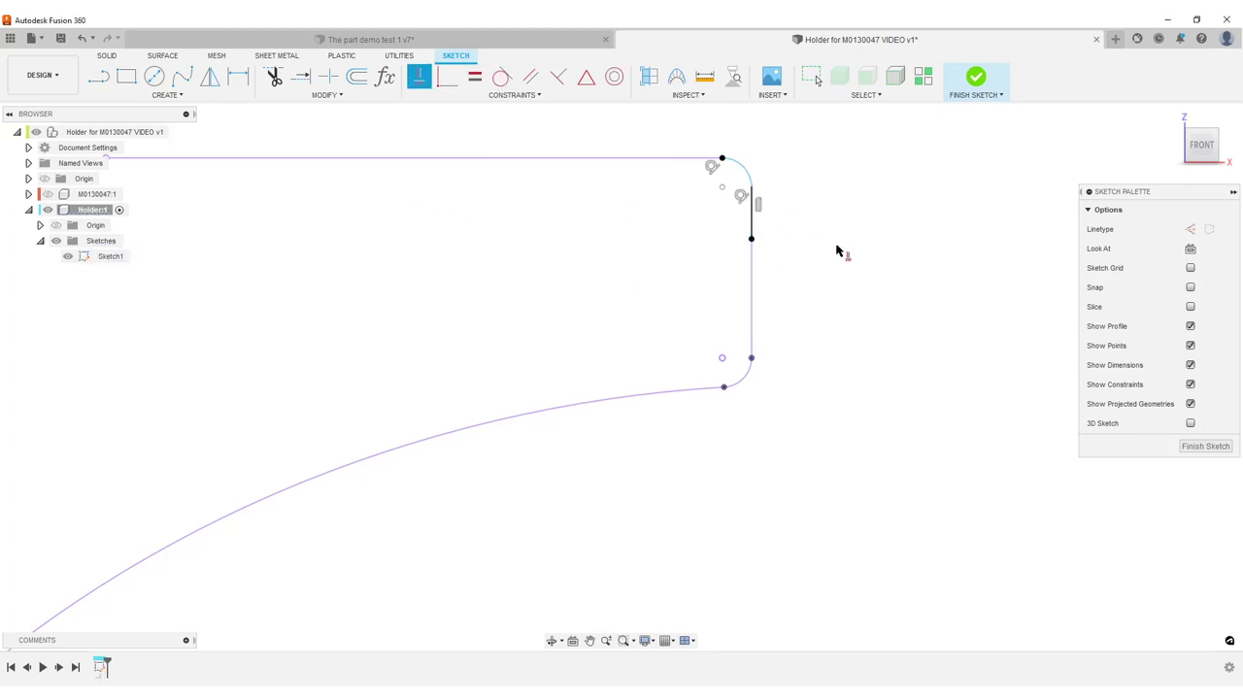
pyautogui.moveTo(819, 203); pyautogui.dragTo(815, 230, button='middle')
pyautogui.press('Escape')
# - Delete the Tangent constraint between the top edge and the upper-right corner arc
pyautogui.click(745, 202)
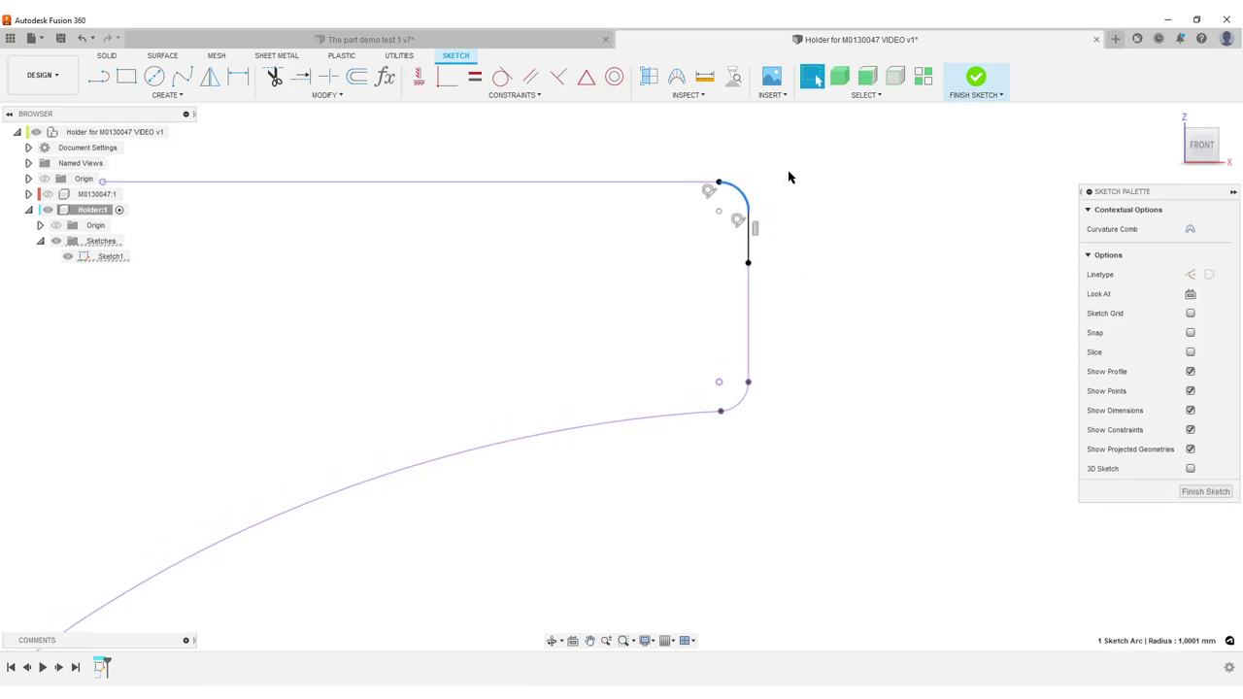
pyautogui.click(709, 222)
pyautogui.scroll(3, 763, 250)
pyautogui.scroll(-2, 763, 249)
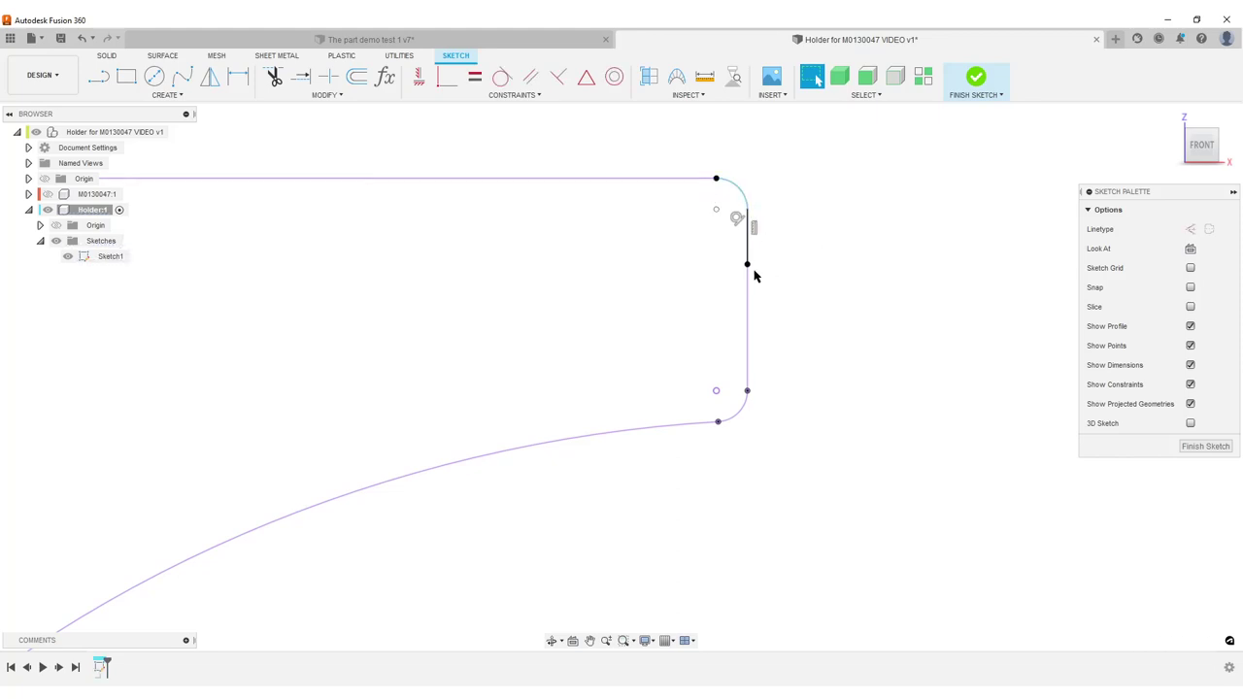
# - Try reshaping the upper-right corner arc without its upper tangency, and undo the reshape
pyautogui.click(740, 192)
pyautogui.moveTo(768, 152); pyautogui.dragTo(741, 189)
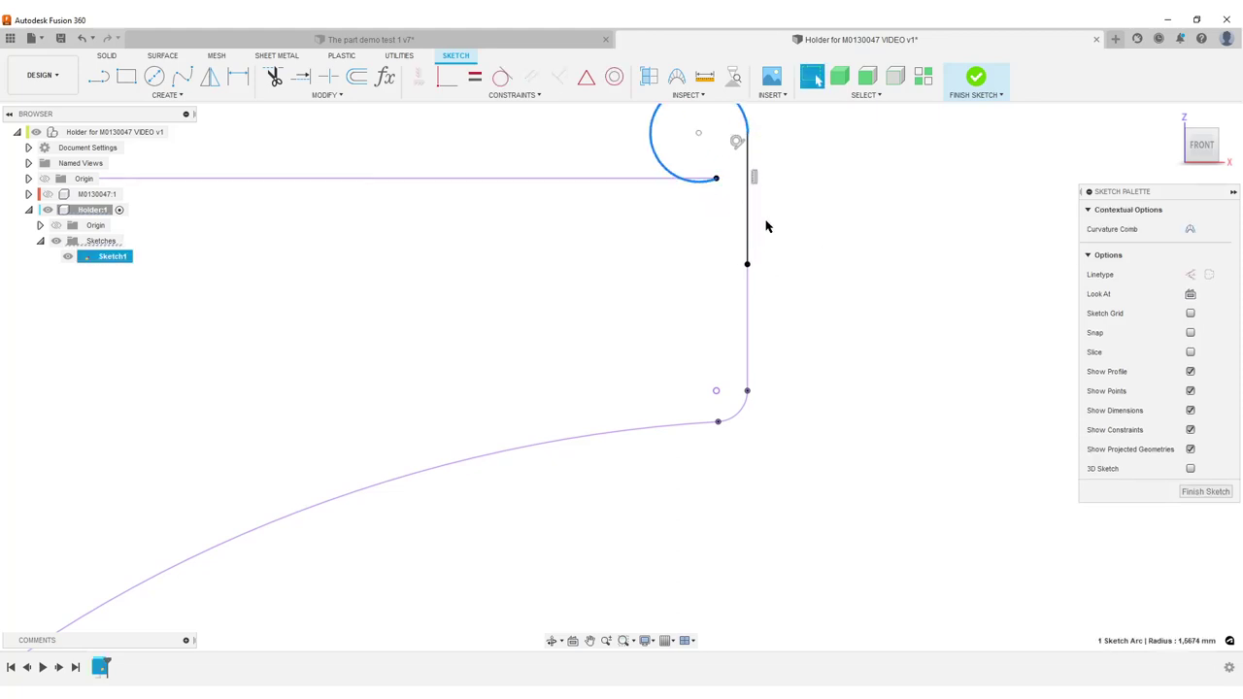
pyautogui.hotkey('ctrl', 'z')
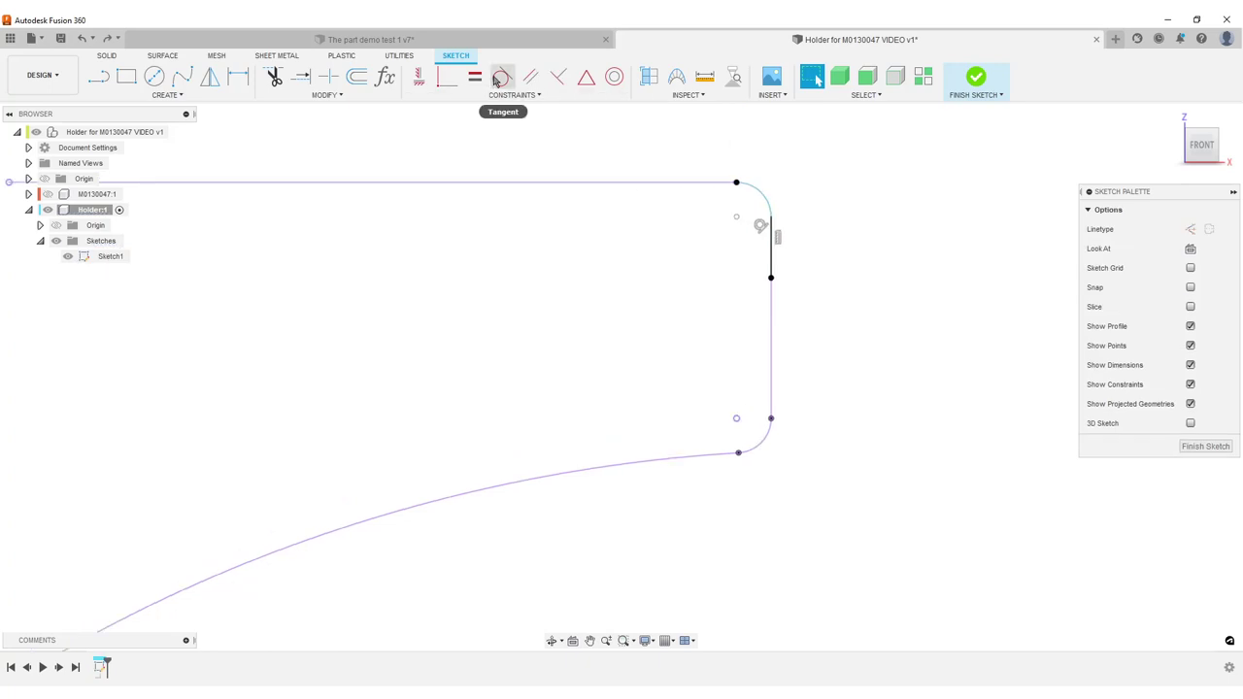
# - Reapply the Tangent constraint between the top edge and the upper-right corner arc
pyautogui.click(680, 184)
pyautogui.click(501, 77)
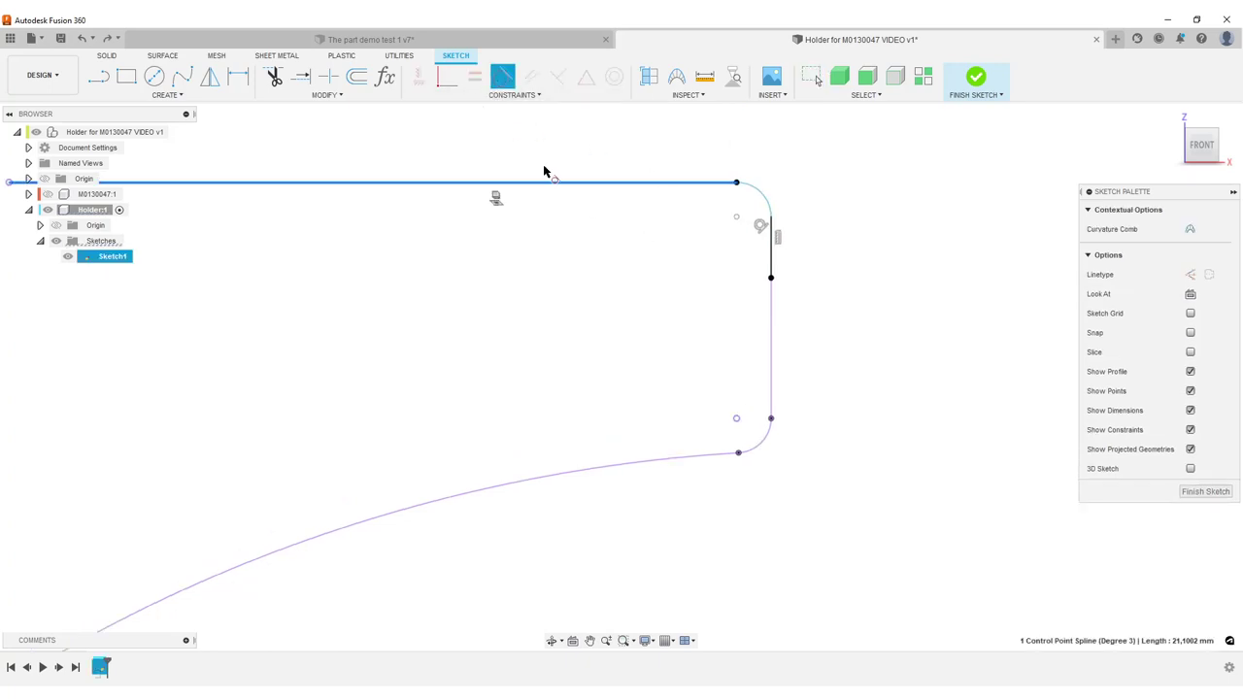
pyautogui.click(744, 205)
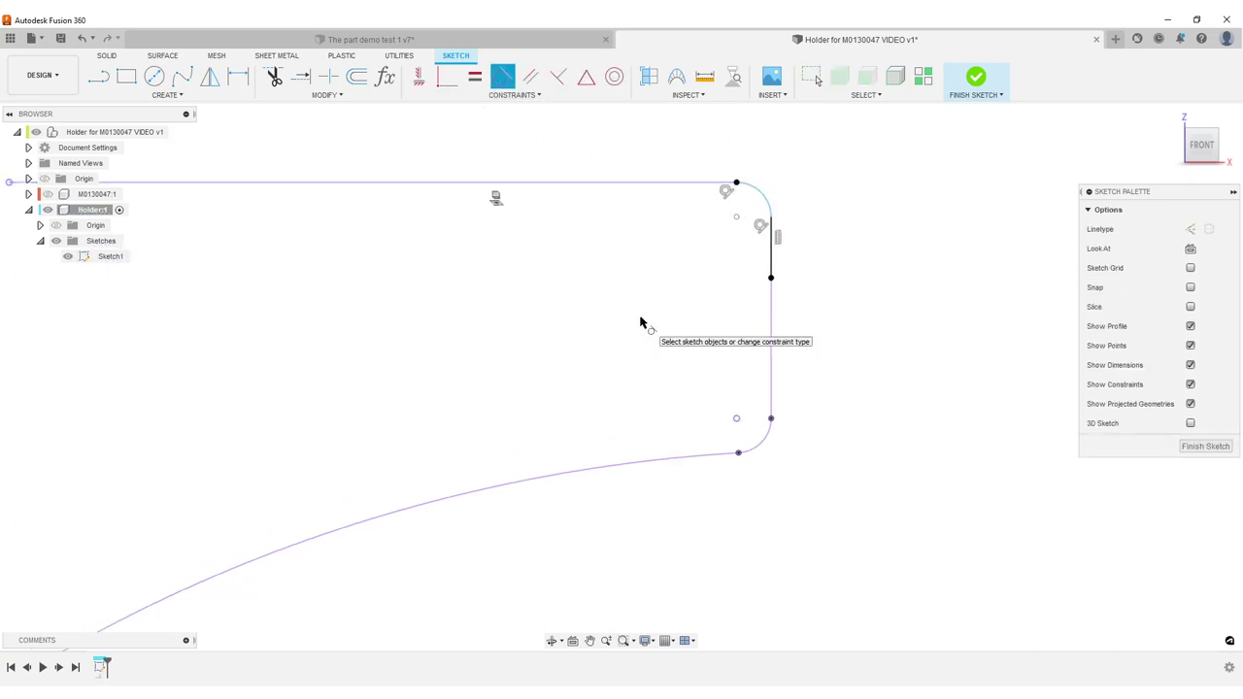
# - Inspect the upper-right corner arc and the endpoint where it meets the short vertical line
pyautogui.scroll(-3, 644, 311)
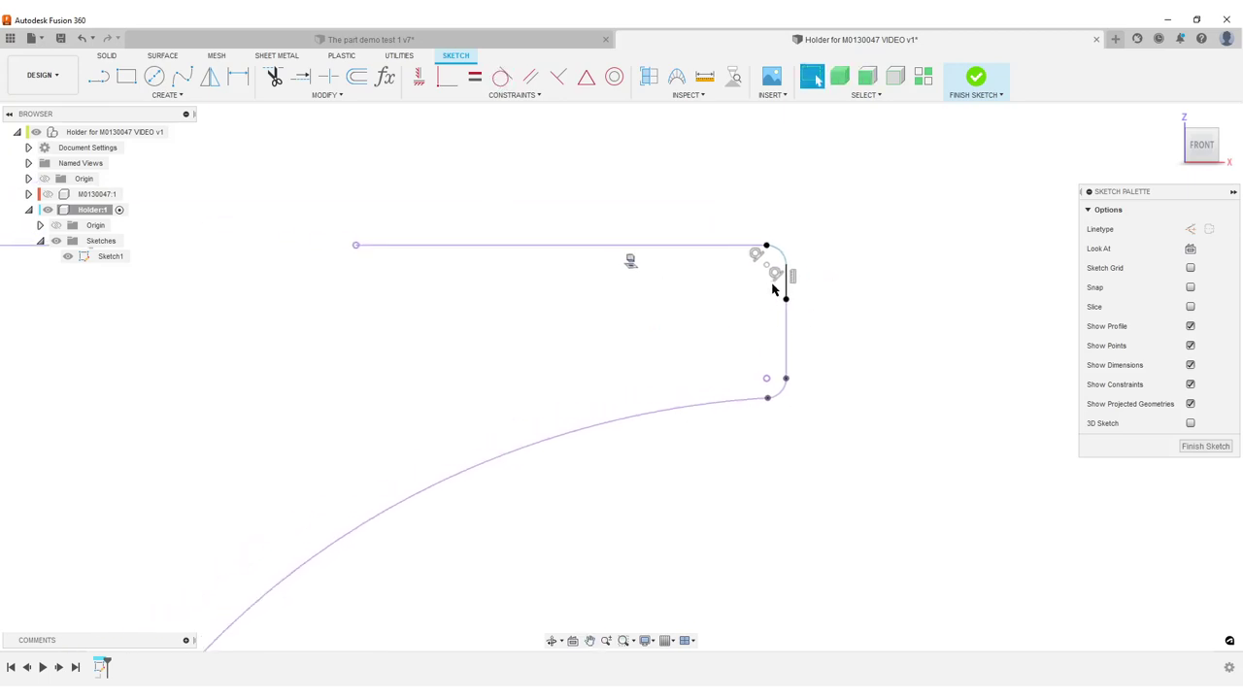
pyautogui.press('Escape')
pyautogui.click(785, 279)
pyautogui.scroll(2, 786, 280)
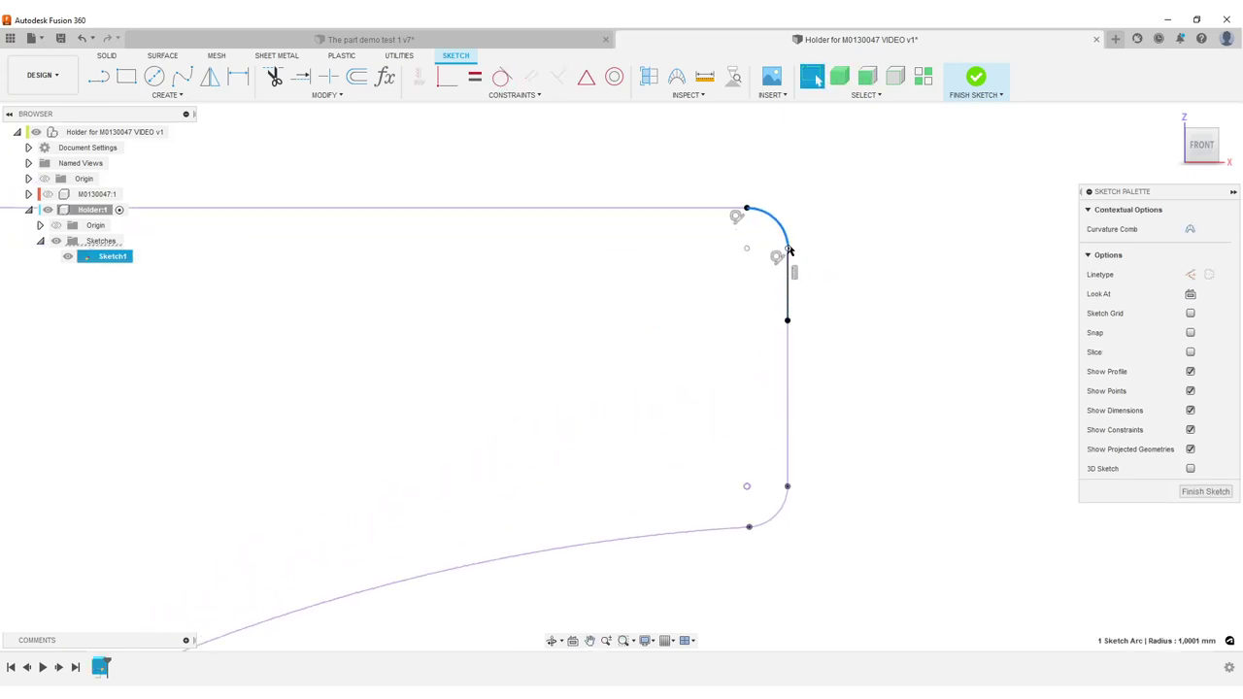
pyautogui.click(787, 250)
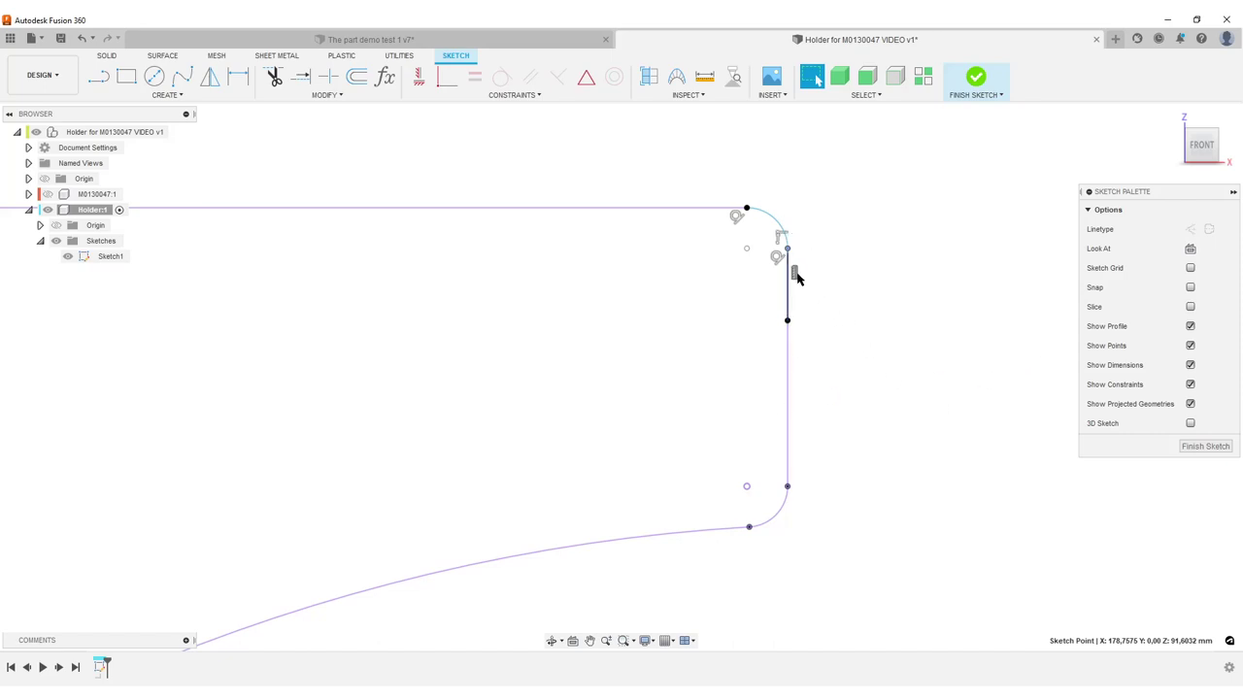
# - Bridge the gap in the top edge with a line about 12.8 mm long between the two projected segments
pyautogui.scroll(-2, 537, 357)
pyautogui.moveTo(298, 323); pyautogui.dragTo(667, 353, button='middle')
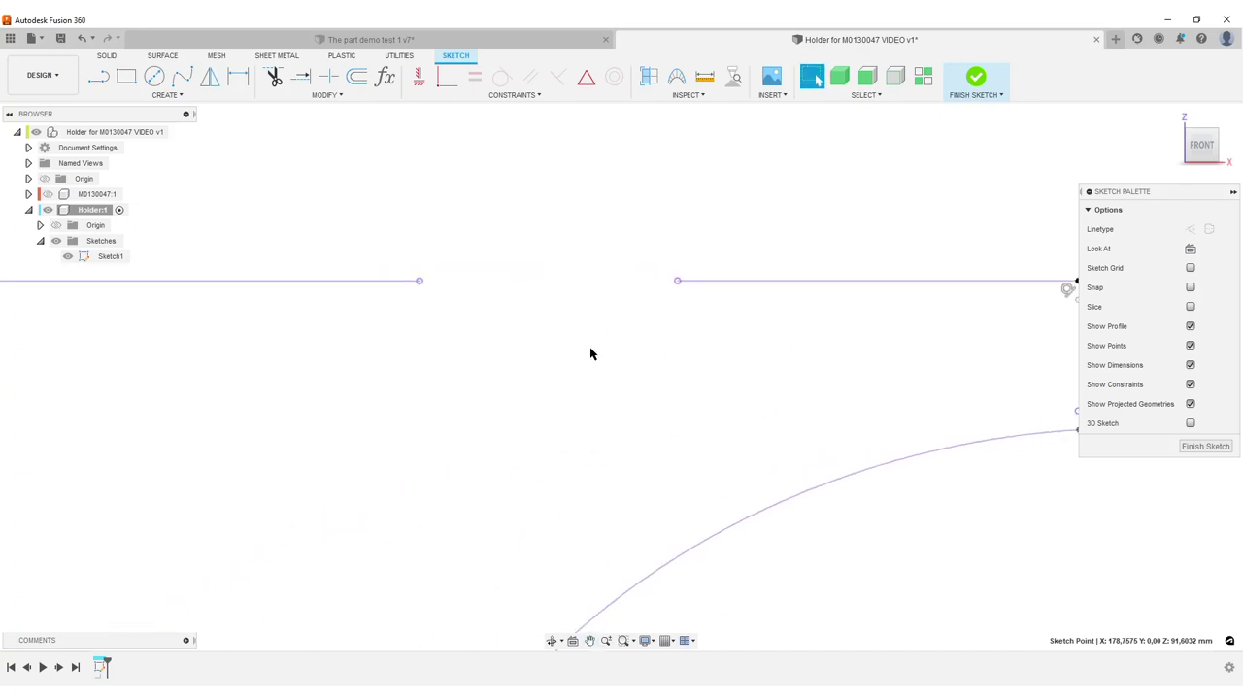
pyautogui.press('l')
pyautogui.click(663, 283)
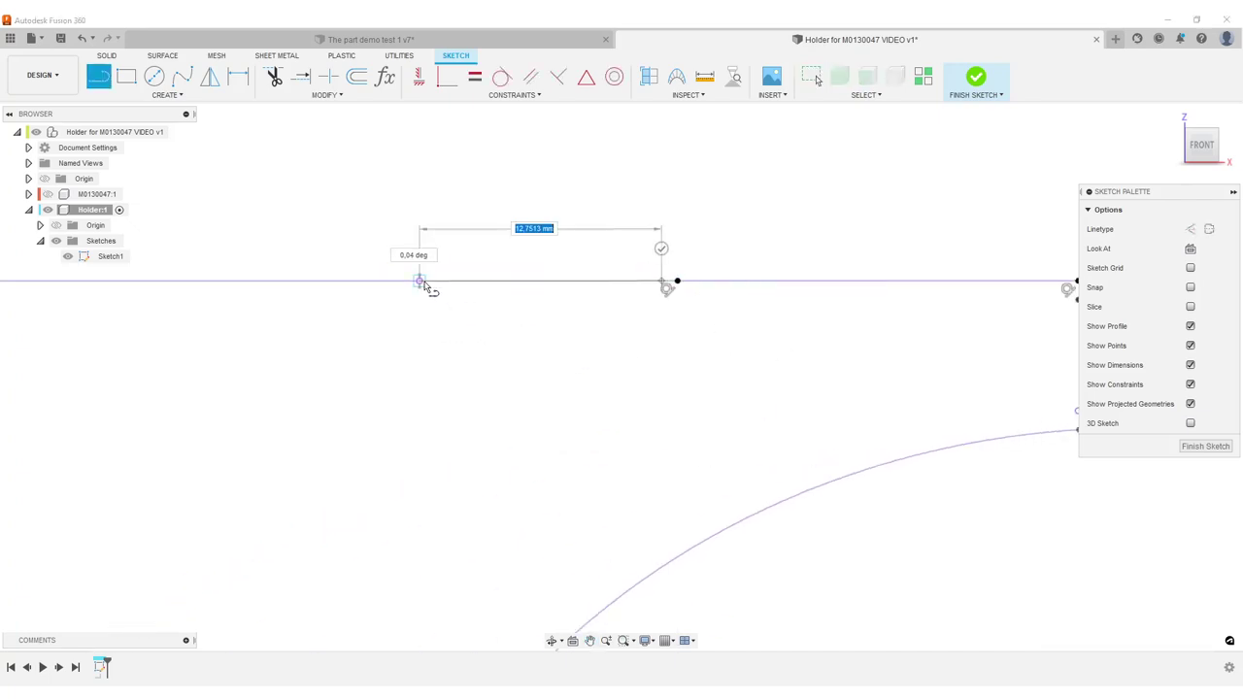
pyautogui.click(419, 281)
# - Examine the whole outline for remaining gaps and check the bridged section of the top edge
pyautogui.moveTo(143, 389); pyautogui.dragTo(854, 442, button='middle')
pyautogui.scroll(-2, 592, 407)
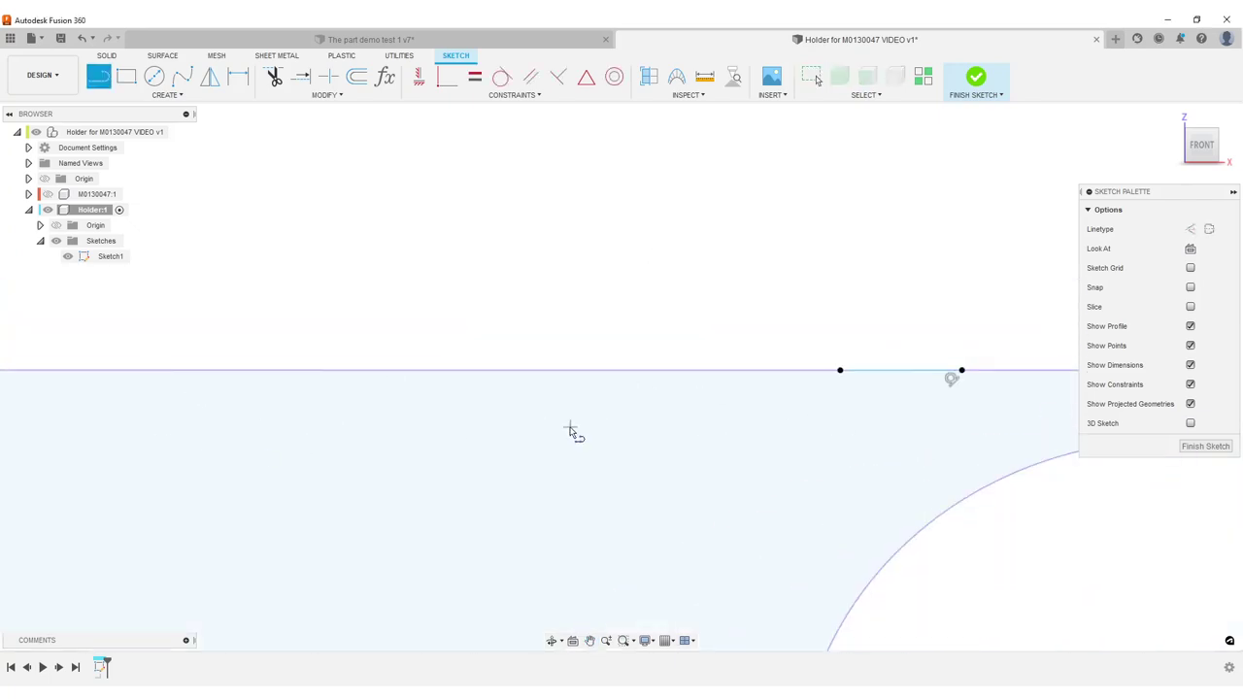
pyautogui.scroll(-4, 570, 428)
pyautogui.moveTo(294, 491); pyautogui.dragTo(733, 269, button='middle')
pyautogui.scroll(-3, 677, 285)
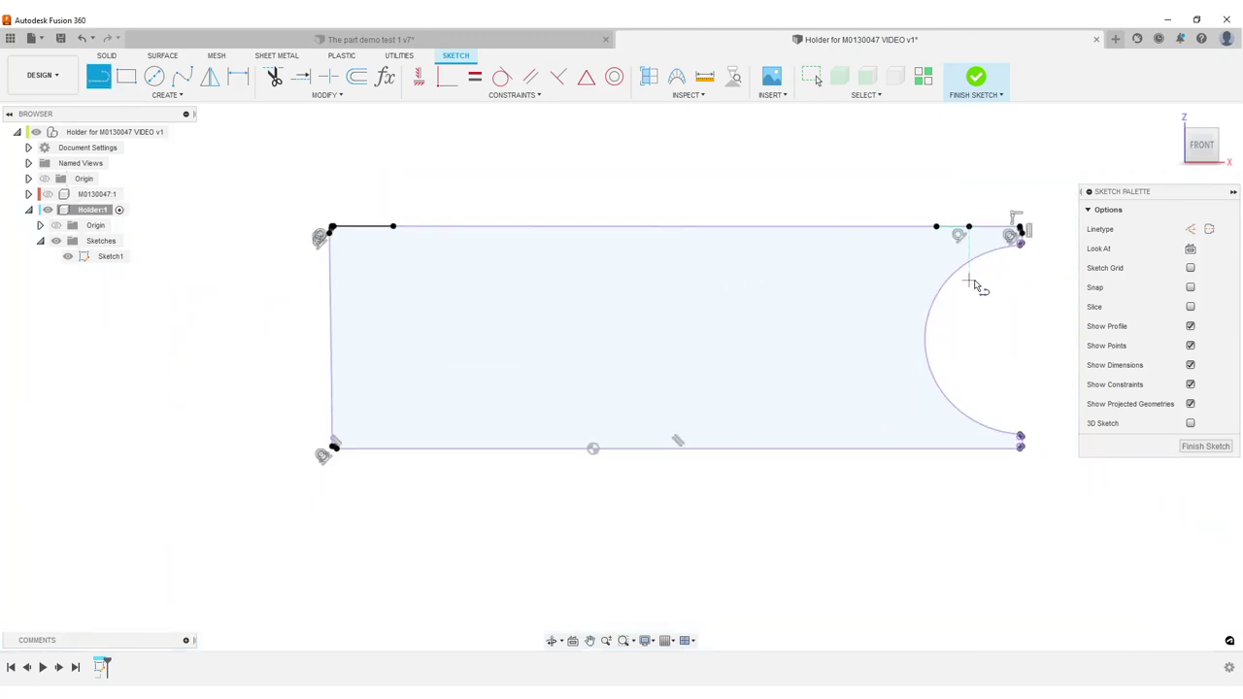
pyautogui.moveTo(969, 279); pyautogui.dragTo(681, 342, button='middle')
pyautogui.scroll(6, 658, 306)
pyautogui.moveTo(605, 283); pyautogui.dragTo(505, 330, button='middle')
pyautogui.scroll(-1, 500, 325)
# - Delete the bridging line in the top edge and redraw it between the endpoints of the two projected segments
pyautogui.press('Escape')
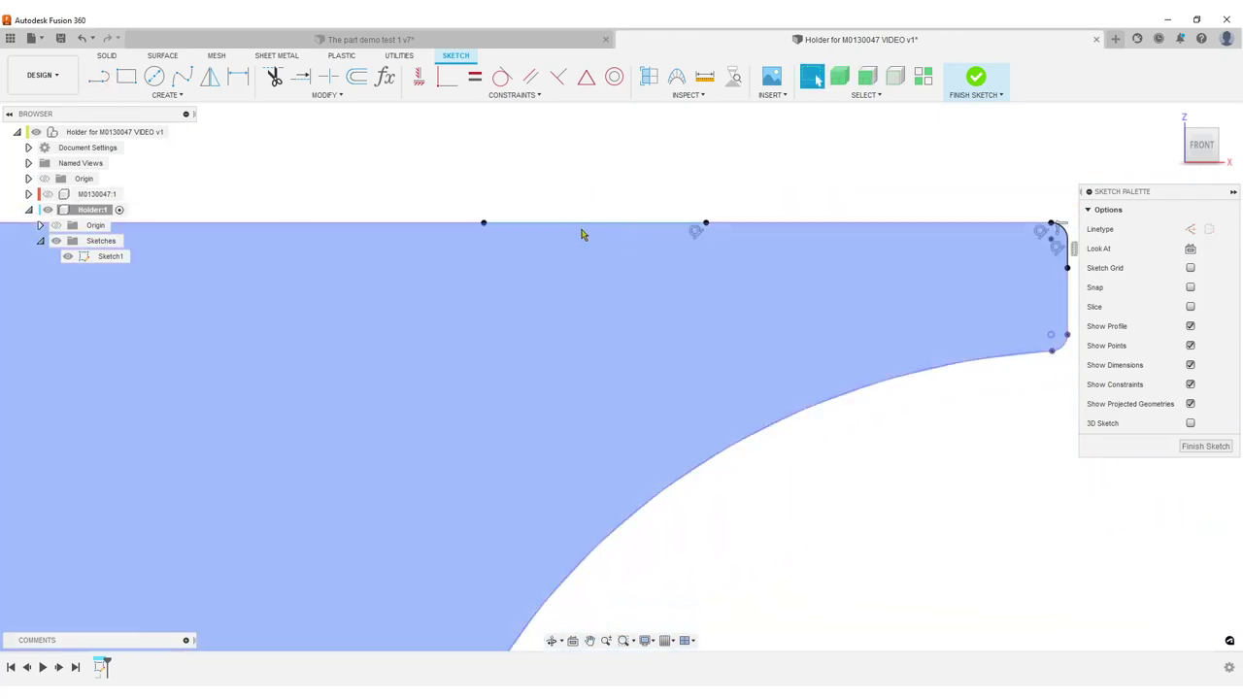
pyautogui.click(638, 222)
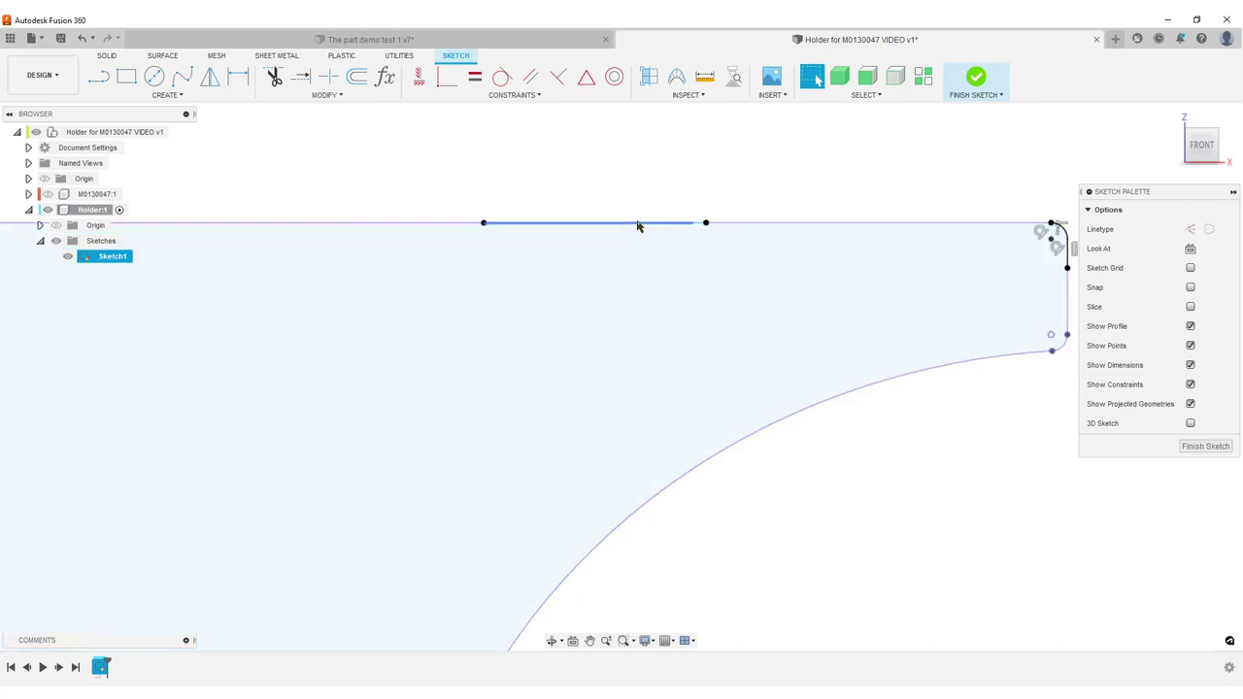
pyautogui.press('Delete')
pyautogui.click(698, 223)
pyautogui.press('Delete')
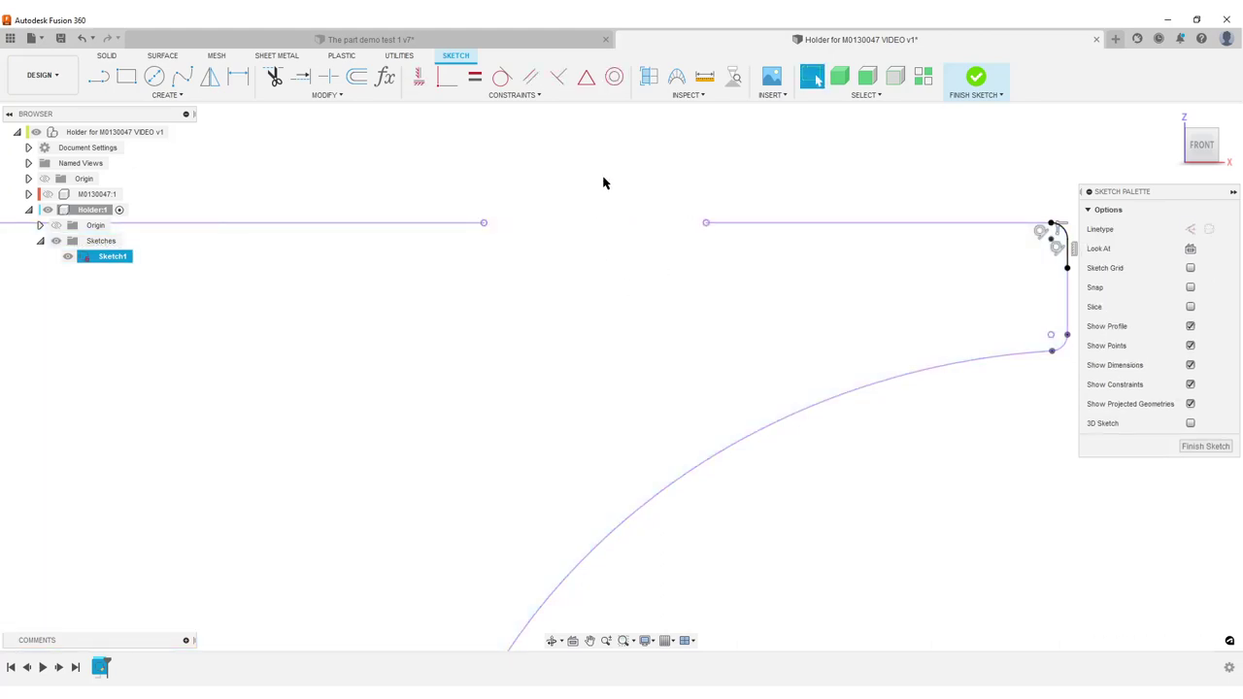
pyautogui.press('l')
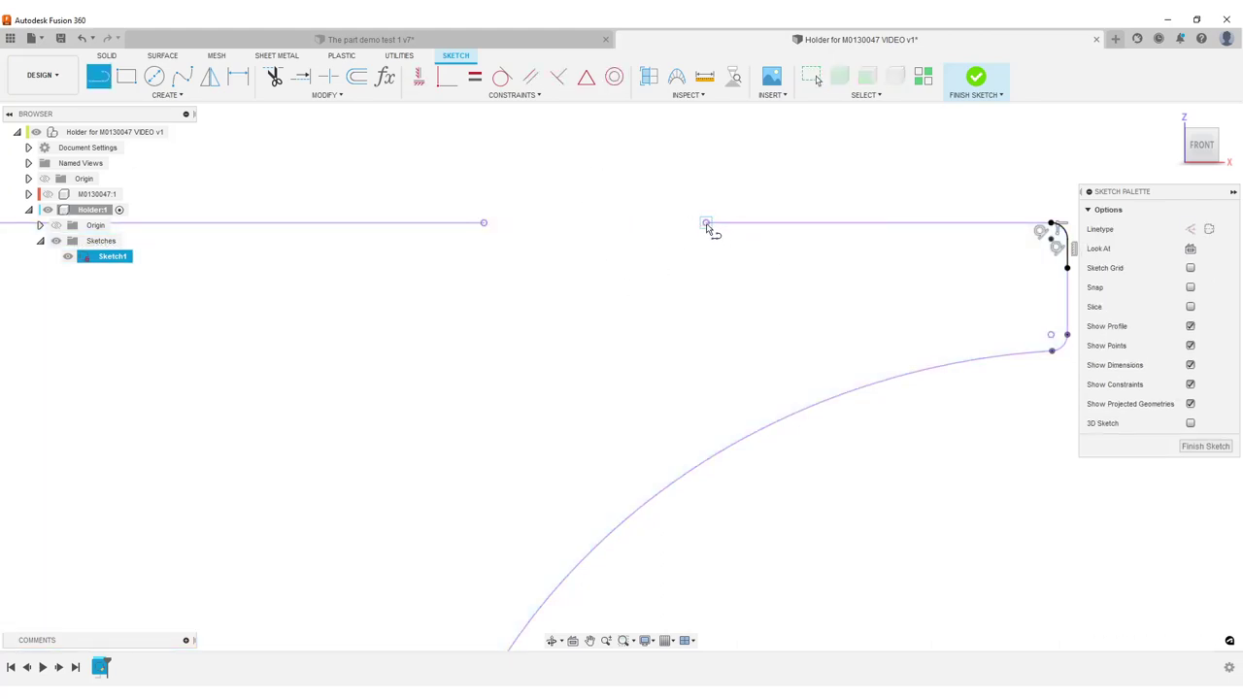
pyautogui.click(706, 224)
pyautogui.click(483, 224)
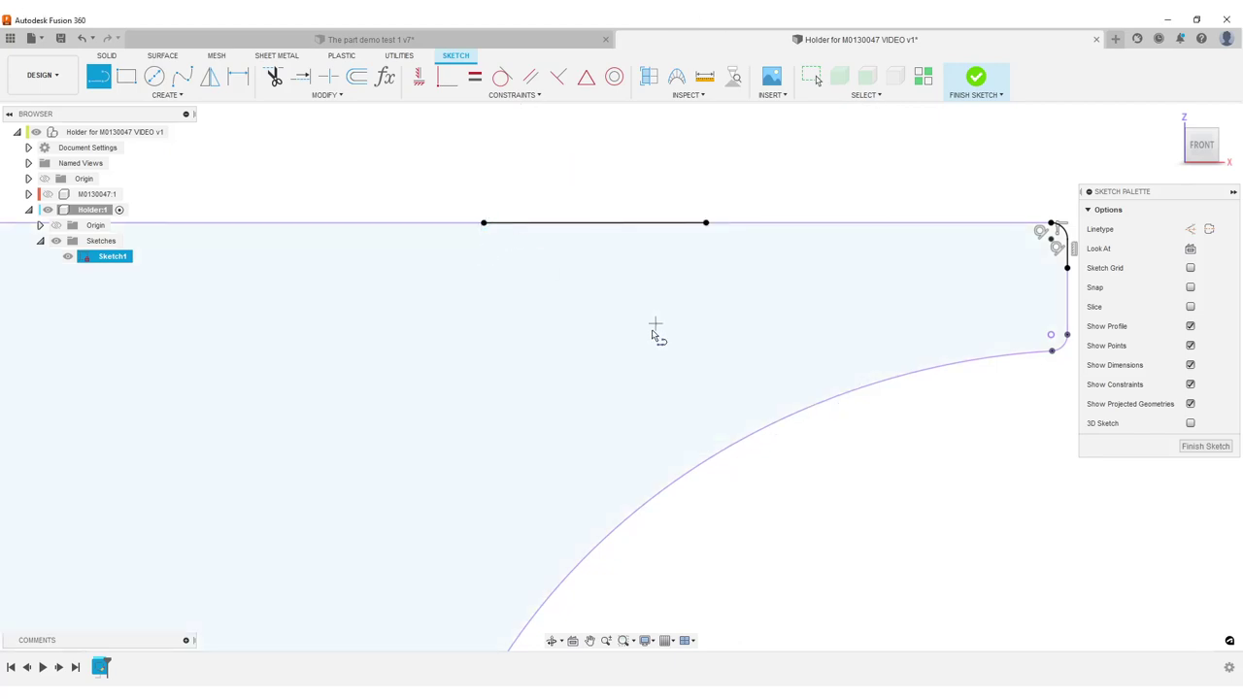
pyautogui.scroll(-5, 652, 334)
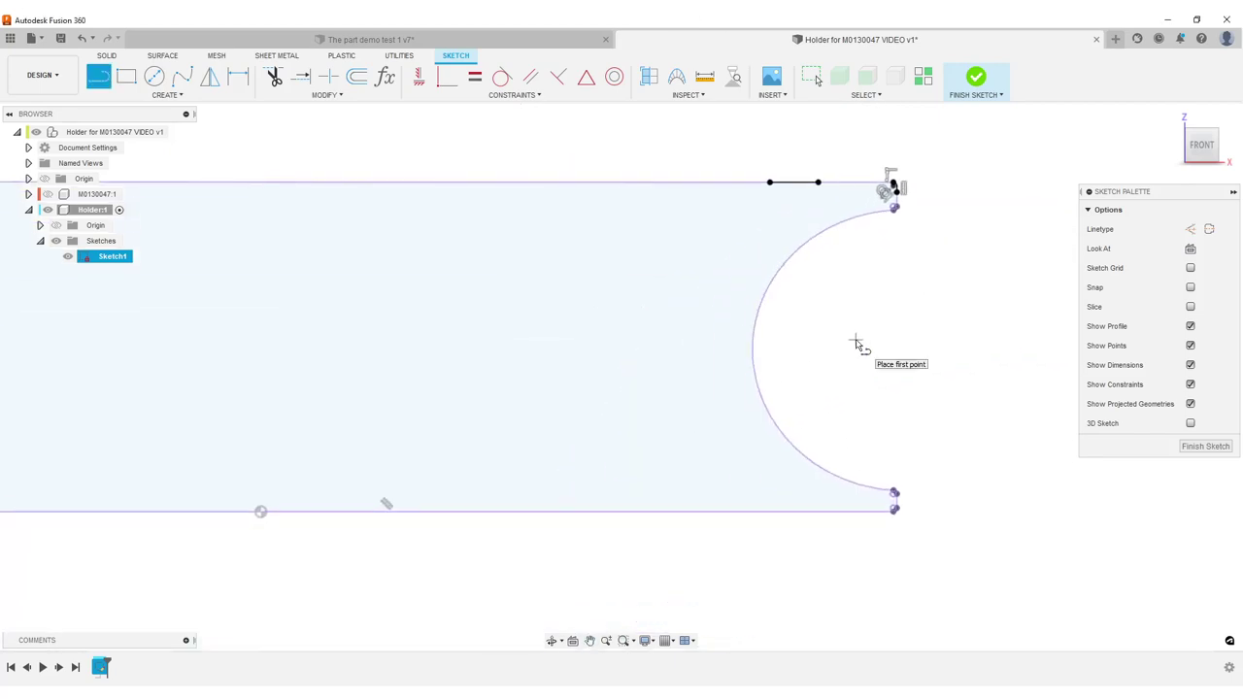
pyautogui.press('Escape')
# - Convert the entire closed panel outline in the sketch to construction linetype
pyautogui.scroll(-4, 858, 343)
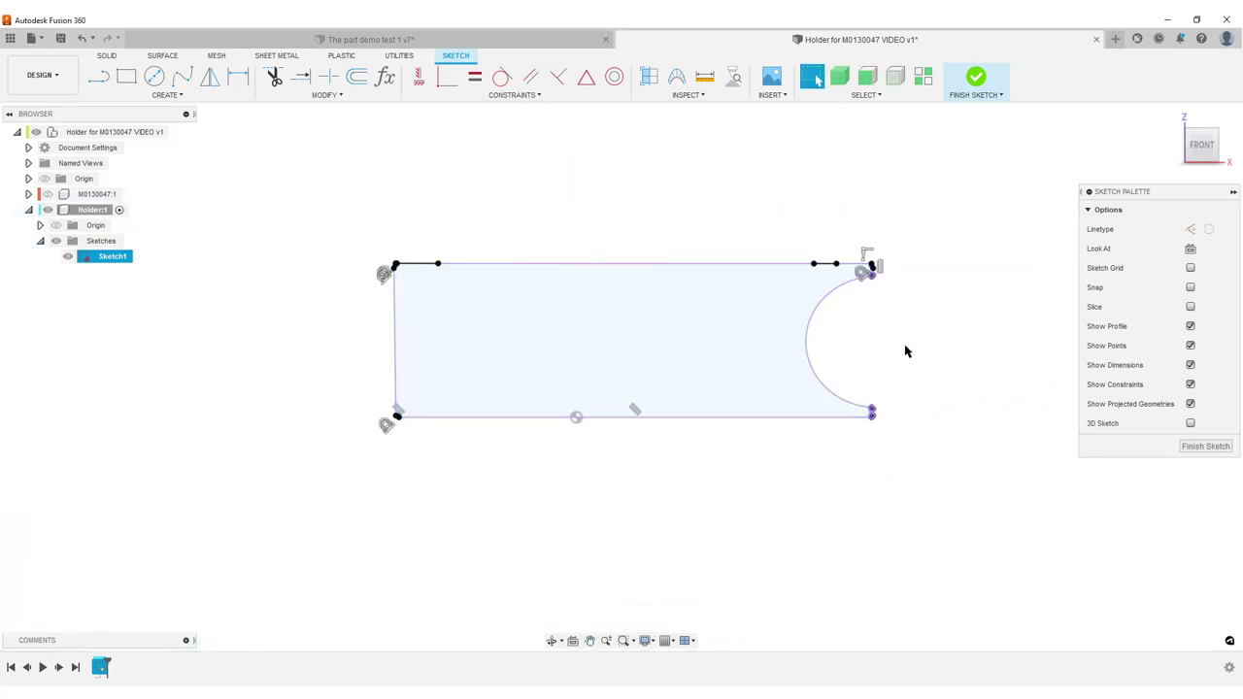
pyautogui.scroll(8, 905, 350)
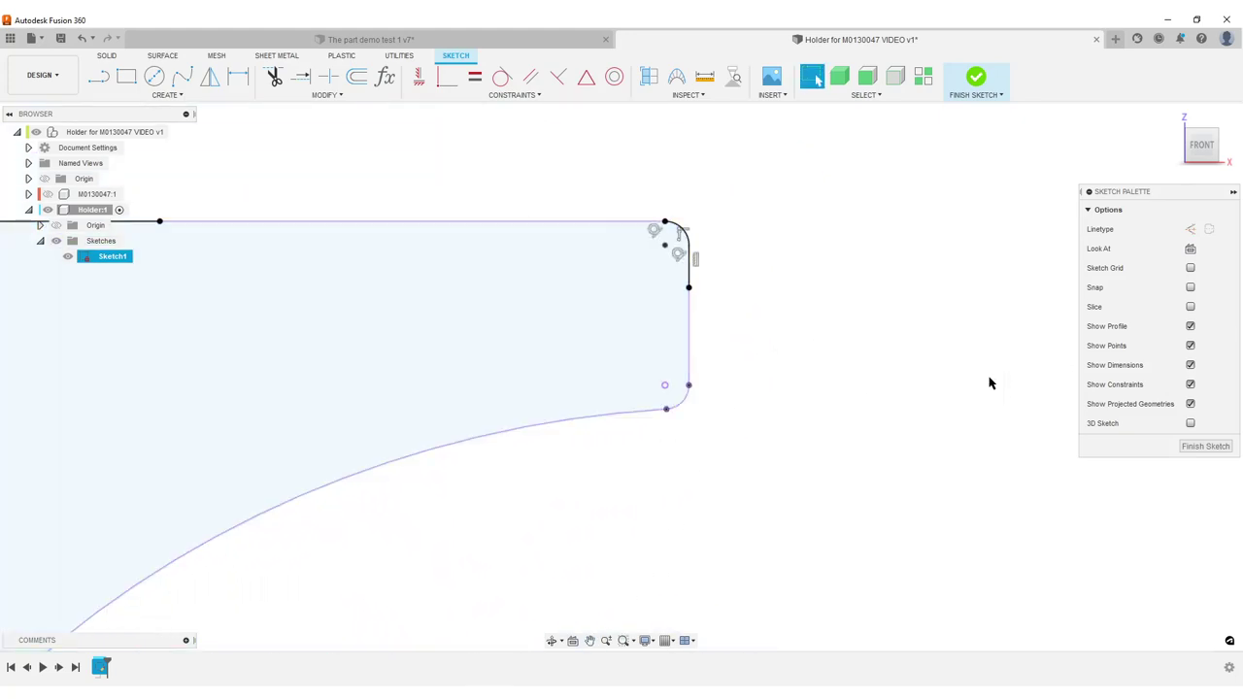
pyautogui.scroll(-3, 738, 392)
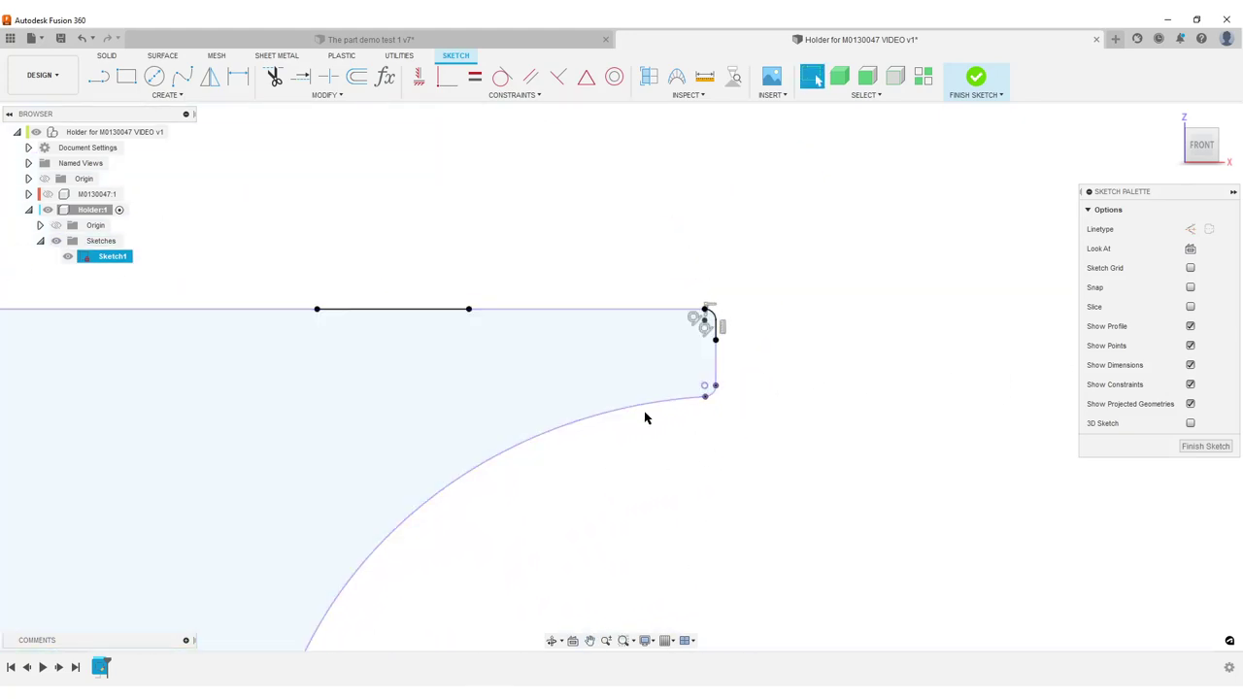
pyautogui.scroll(3, 710, 411)
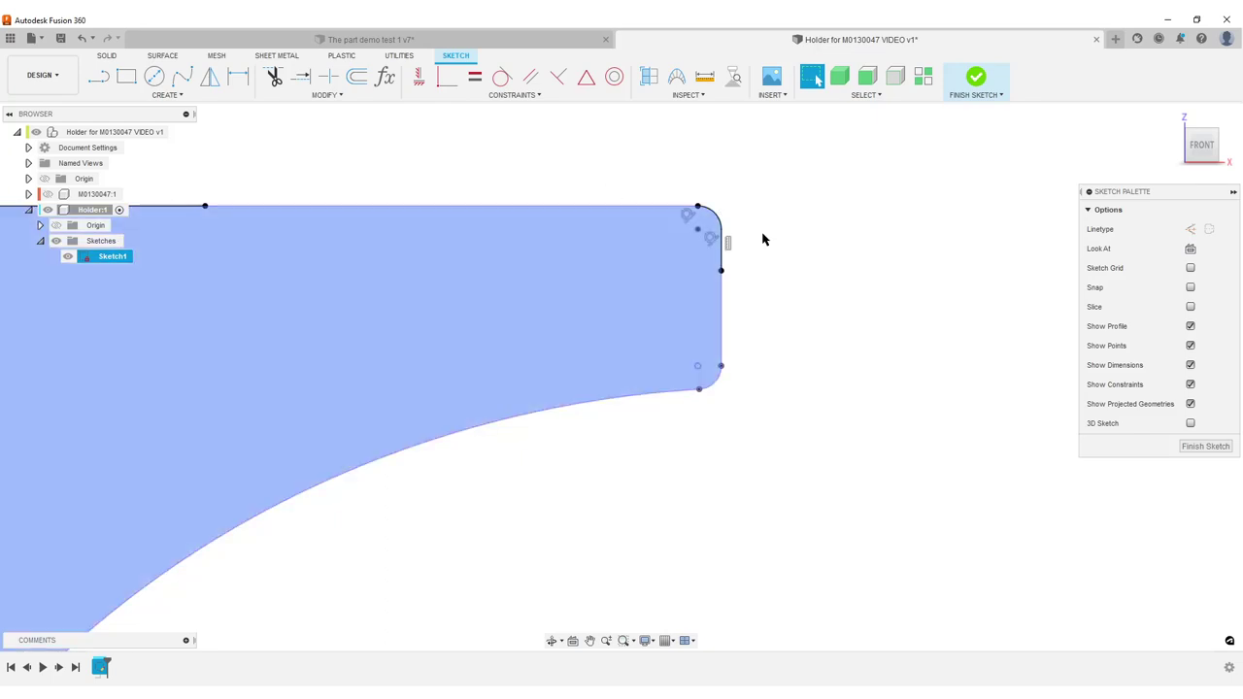
pyautogui.scroll(-4, 809, 383)
pyautogui.scroll(-6, 702, 490)
pyautogui.moveTo(766, 521)
pyautogui.mouseDown(button='middle')
pyautogui.moveTo(861, 350)
pyautogui.moveTo(892, 326)
pyautogui.mouseUp(button='middle')
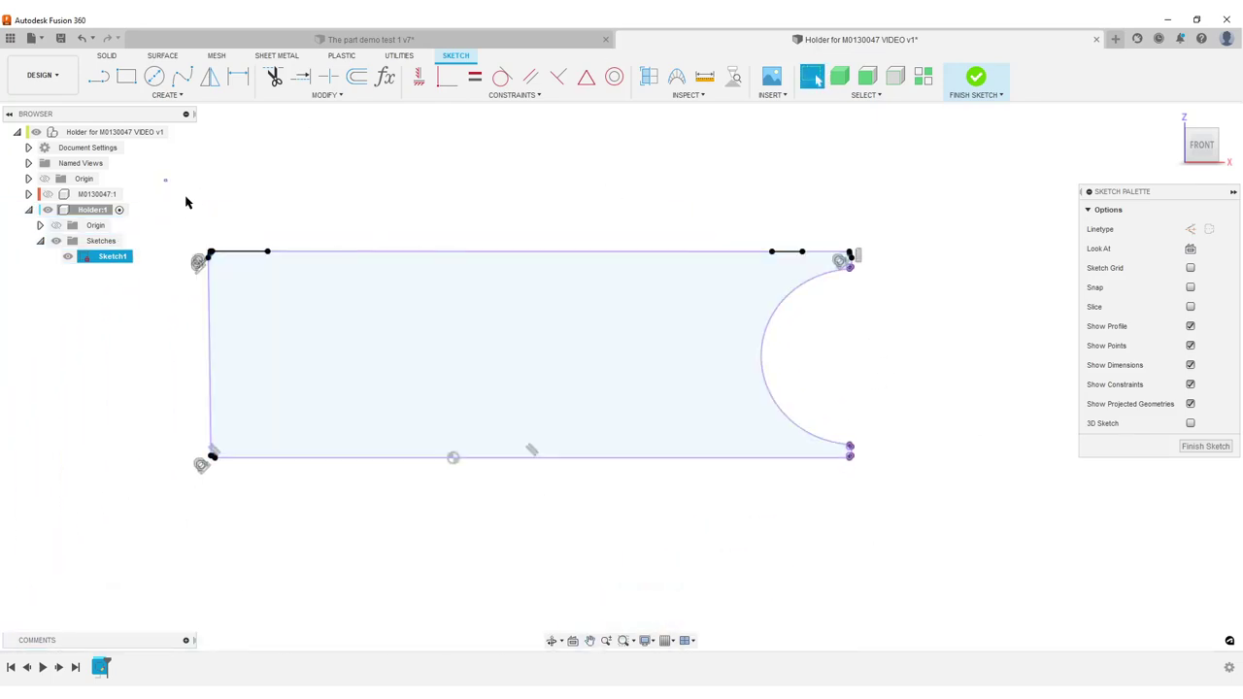
pyautogui.moveTo(165, 180); pyautogui.dragTo(922, 550)
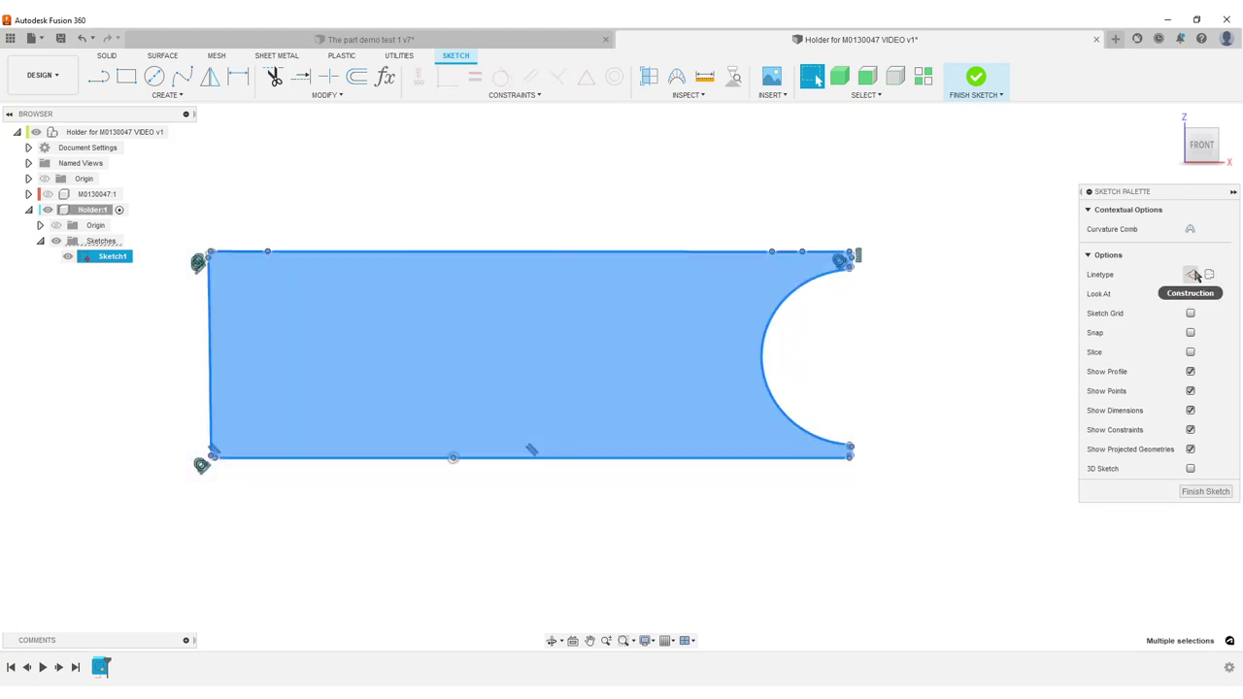
pyautogui.click(1193, 275)
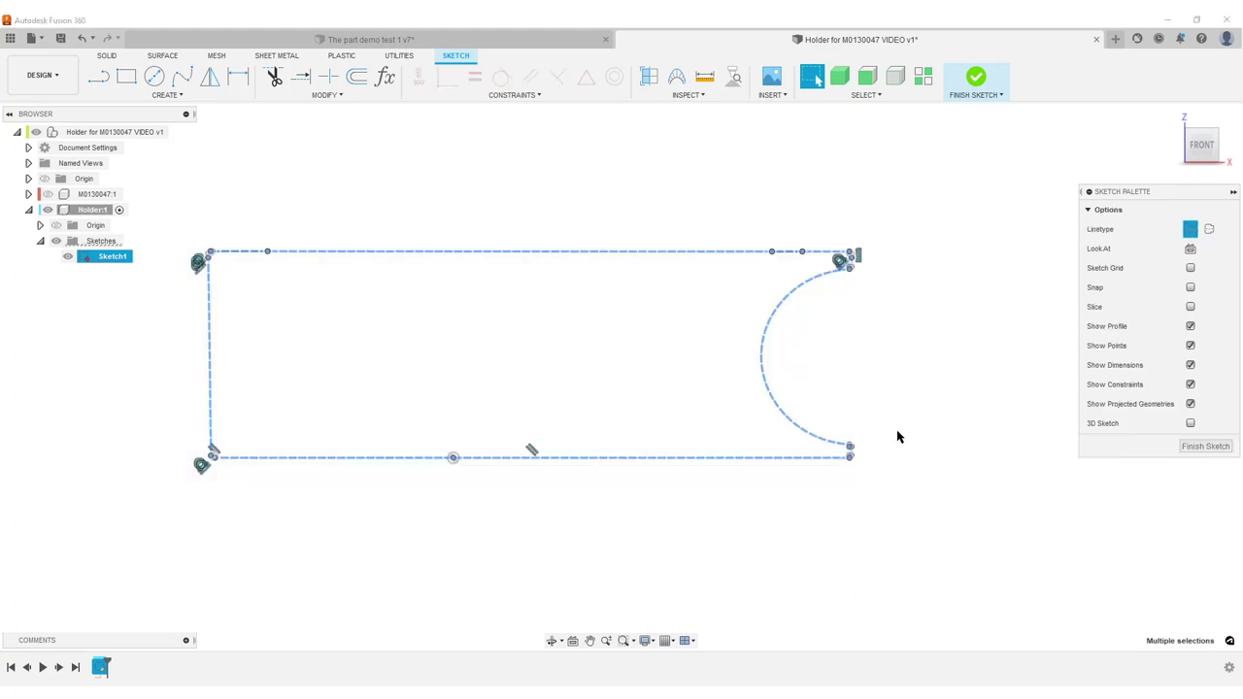
# - Offset the whole construction outline outward by 0.6 mm
pyautogui.scroll(3, 894, 432)
pyautogui.scroll(-3, 254, 534)
pyautogui.moveTo(176, 538); pyautogui.dragTo(568, 528, button='middle')
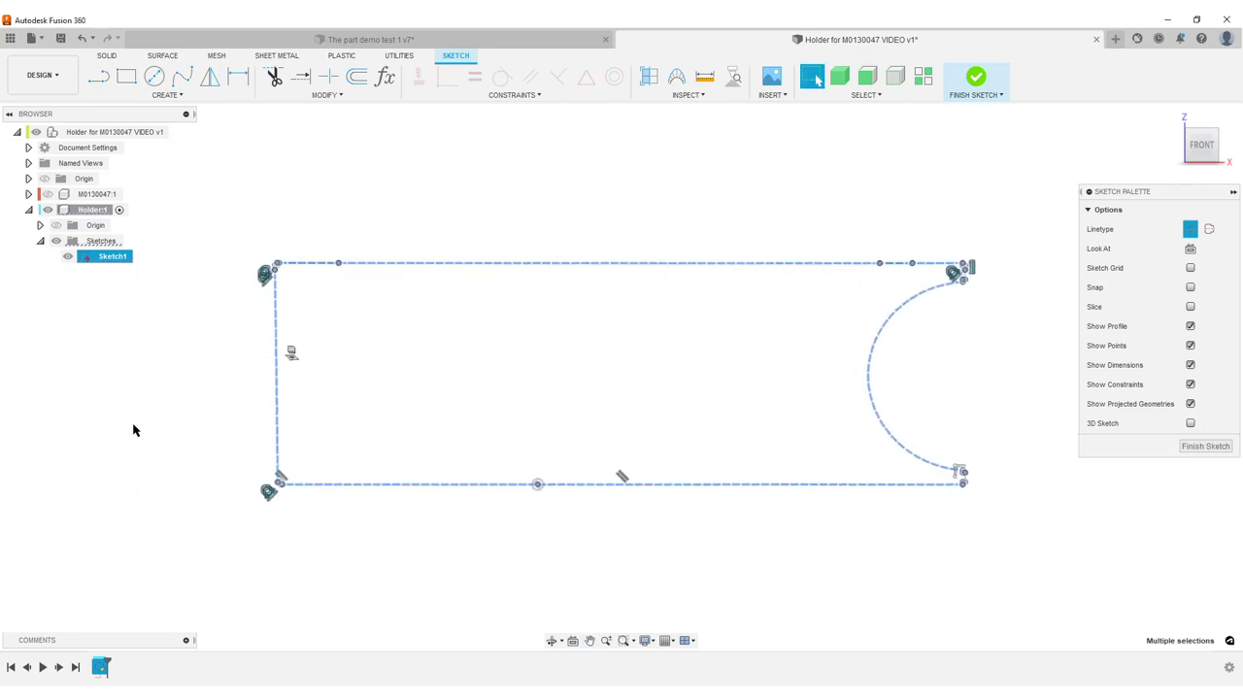
pyautogui.press('o')
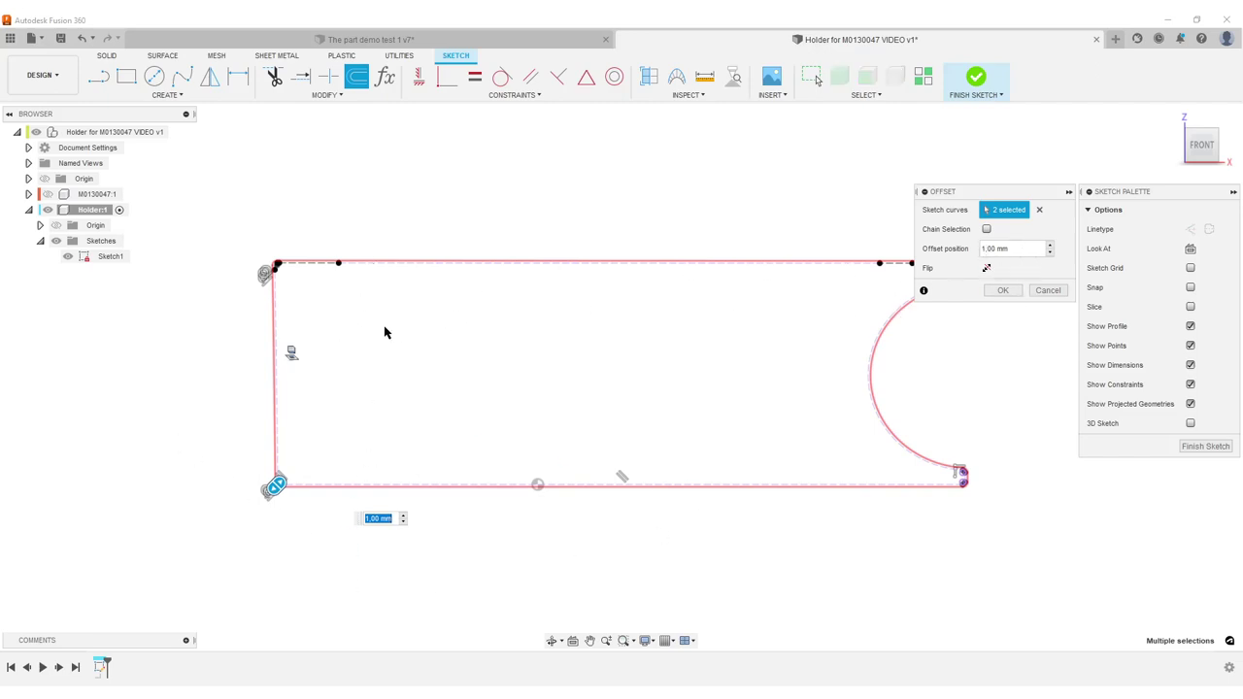
pyautogui.scroll(3, 335, 360)
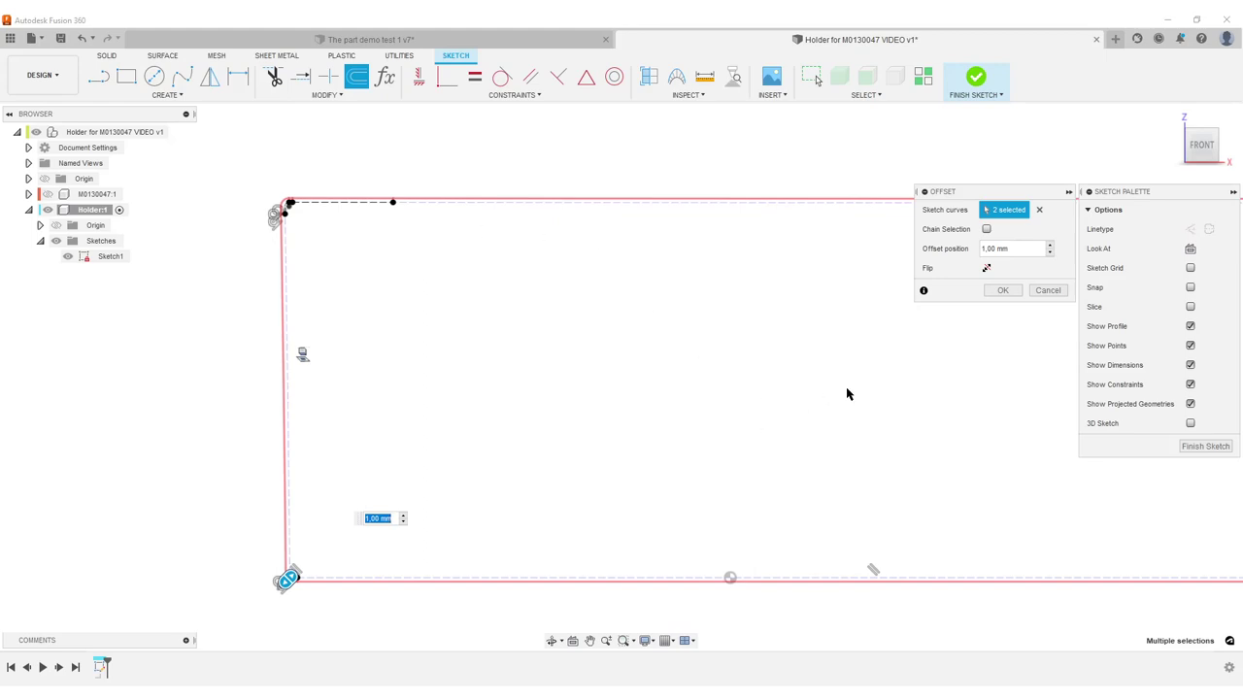
pyautogui.moveTo(847, 388); pyautogui.dragTo(780, 373, button='middle')
pyautogui.click(1021, 249)
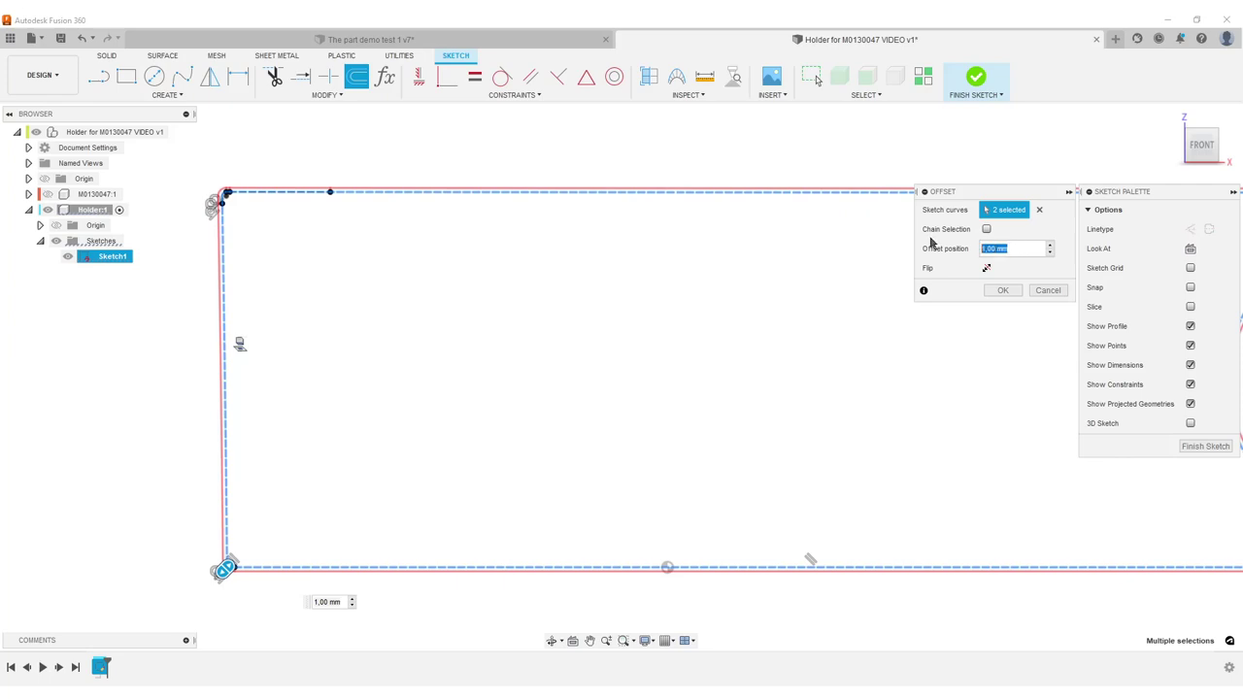
pyautogui.write('0,5')
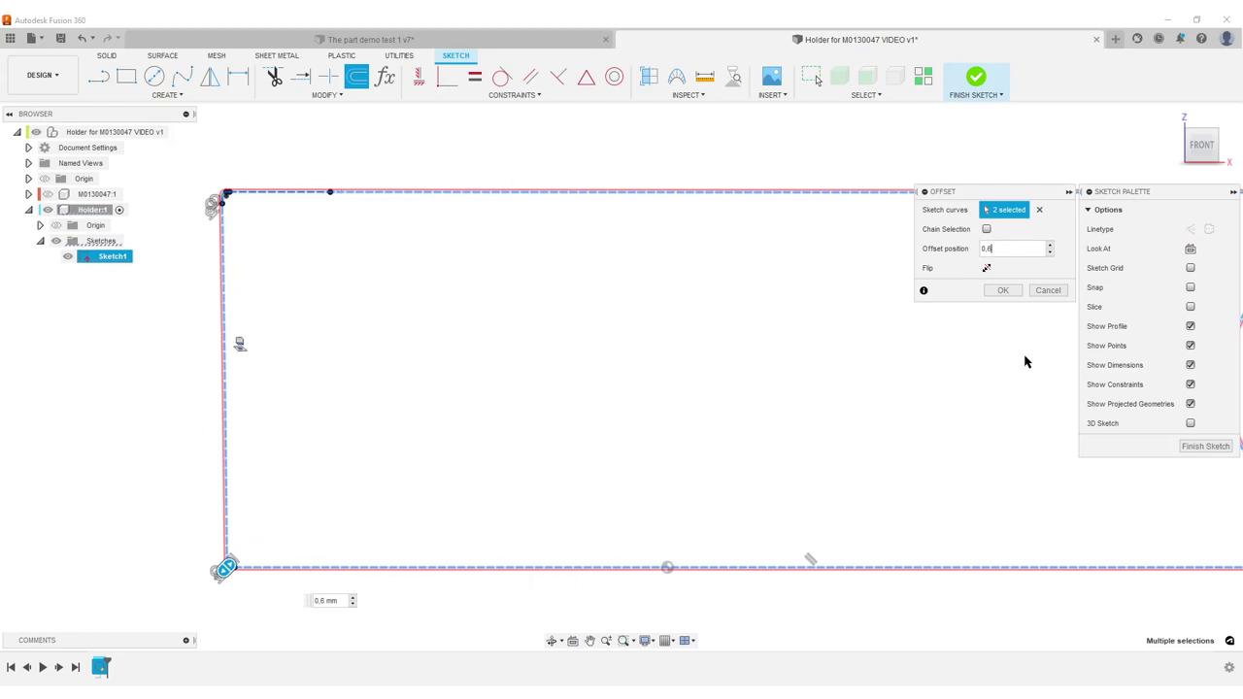
pyautogui.click(1003, 290)
pyautogui.scroll(-4, 495, 270)
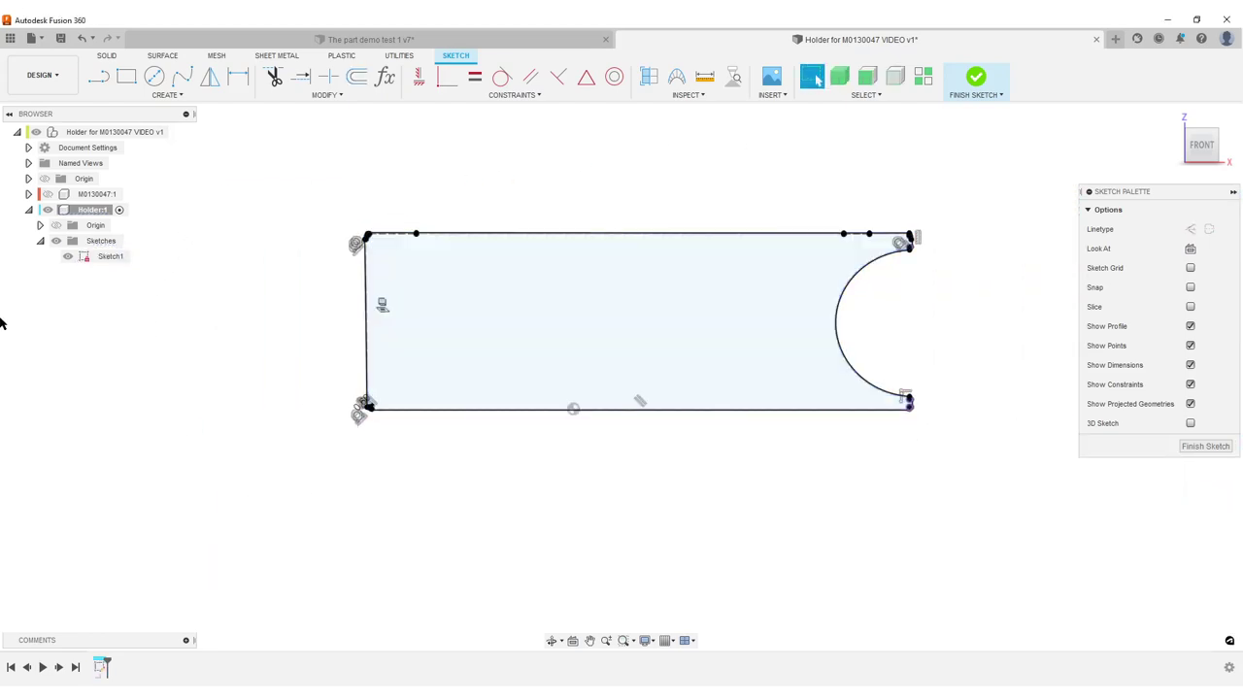
# - Finish the sketch and rename it "Projectiom outside body"
pyautogui.click(1205, 446)
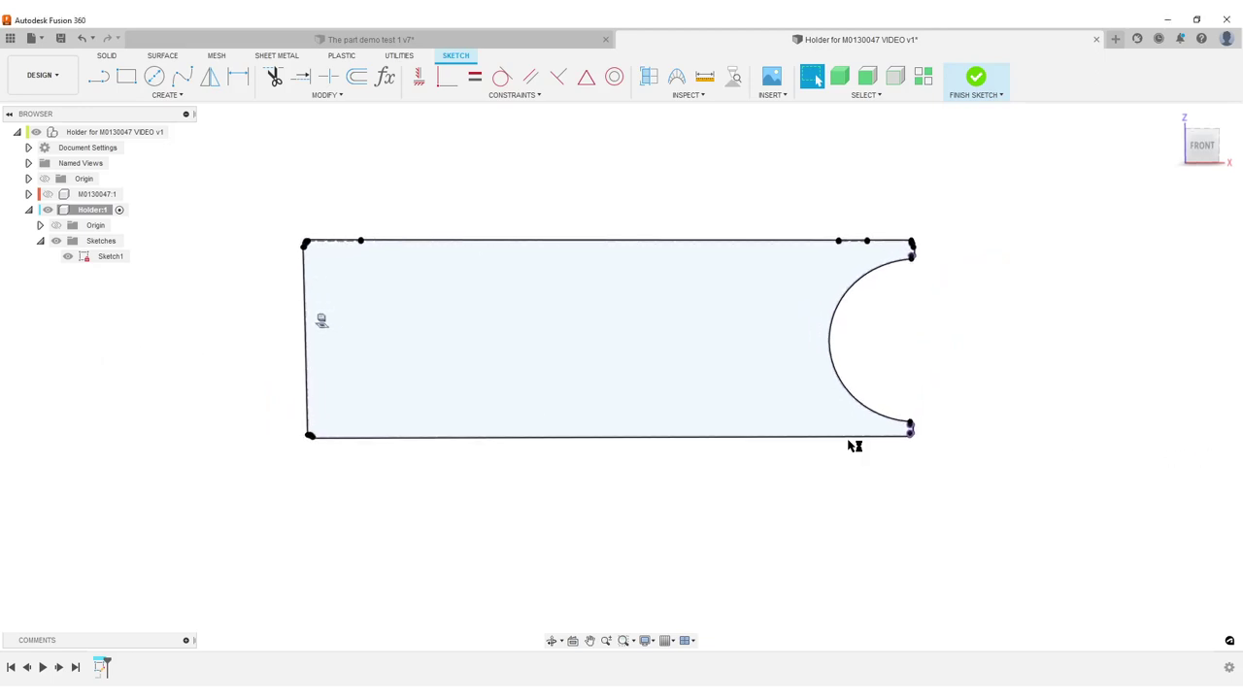
pyautogui.click(112, 256)
pyautogui.click(108, 260)
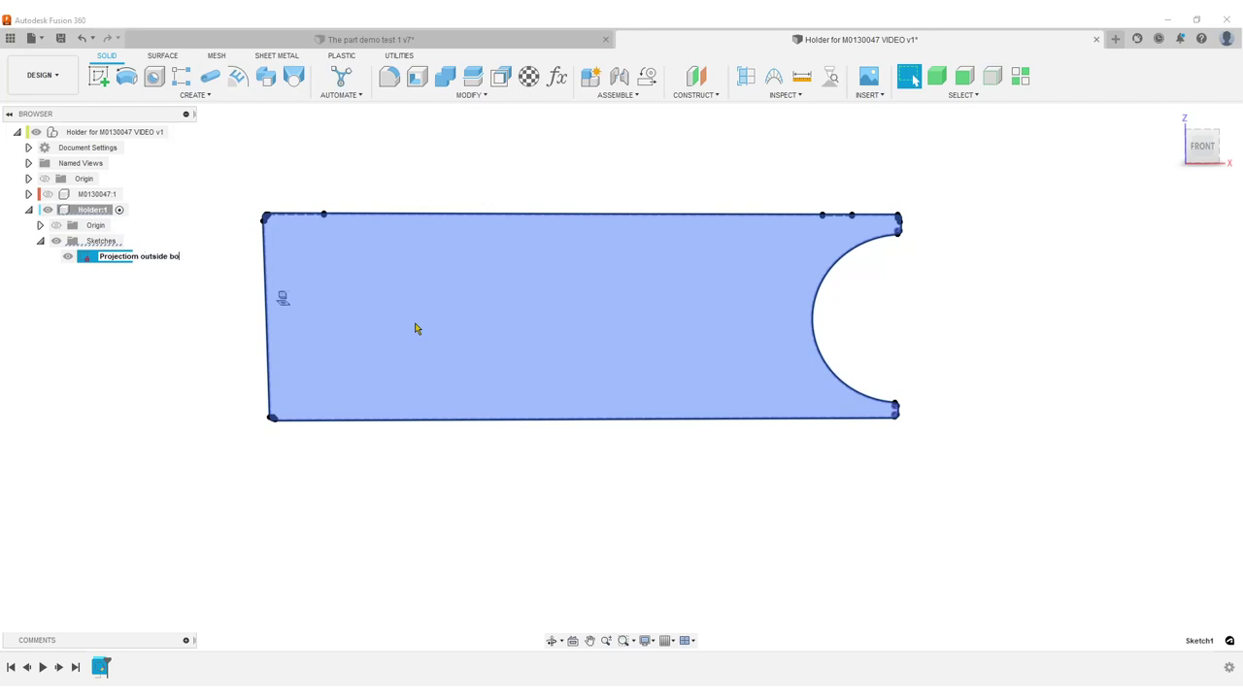
pyautogui.press('Return')
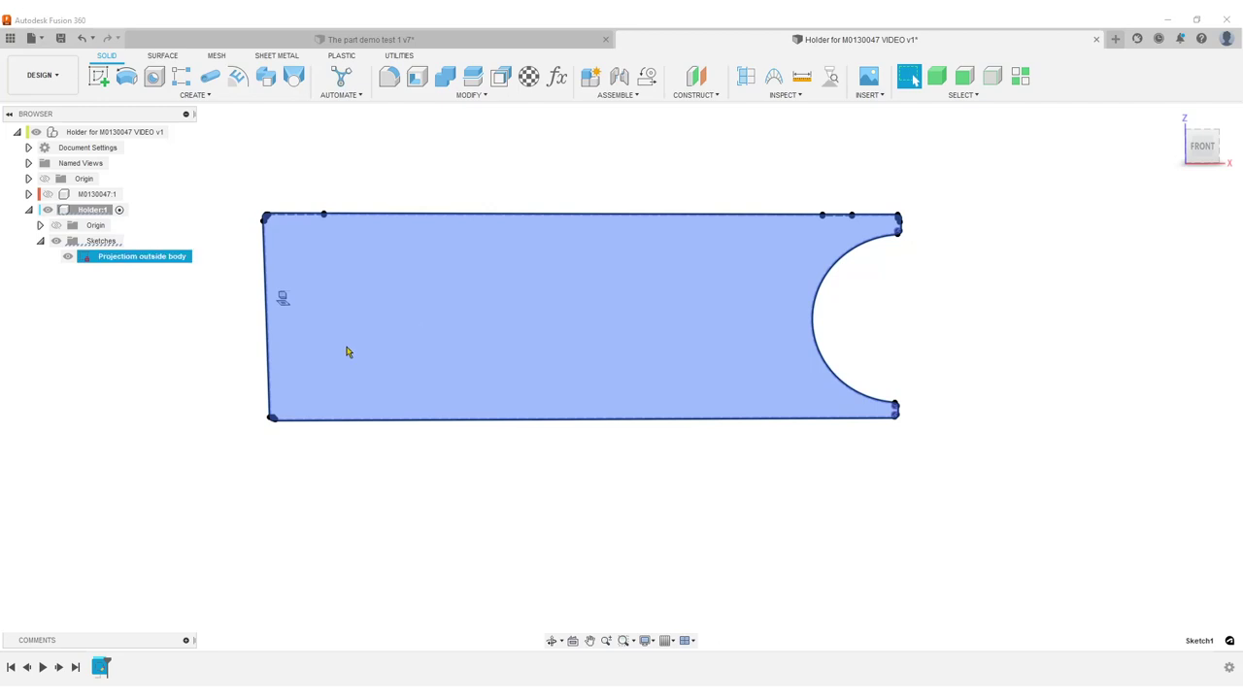
# - Hide the outside body projection sketch and show the M0130047 component, viewed from its back side
pyautogui.click(67, 256)
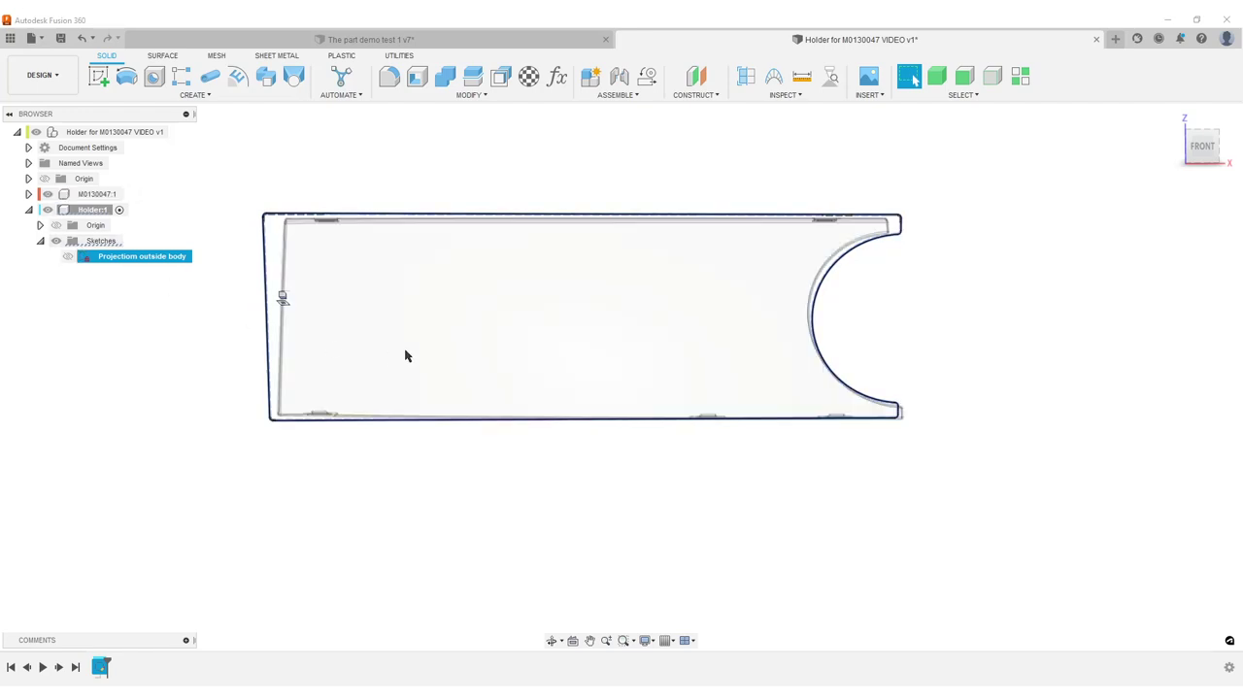
pyautogui.click(476, 505)
pyautogui.moveTo(424, 508)
pyautogui.keyDown('shift'); pyautogui.mouseDown(button='middle')
pyautogui.moveTo(669, 511)
pyautogui.moveTo(692, 490)
pyautogui.moveTo(680, 522)
pyautogui.moveTo(491, 460)
pyautogui.mouseUp(button='middle'); pyautogui.keyUp('shift')
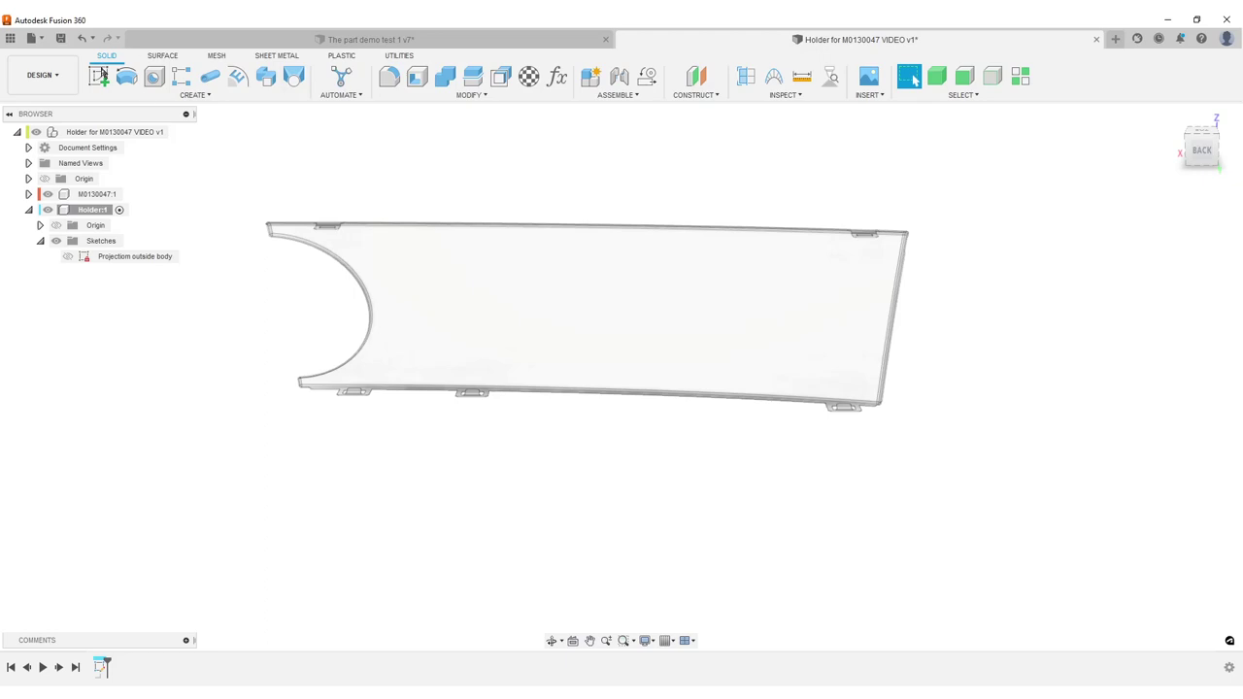
# - Create a sketch on the front XZ plane and project the panel's large inner face into it using the Specified entities filter
pyautogui.click(97, 77)
pyautogui.click(649, 435)
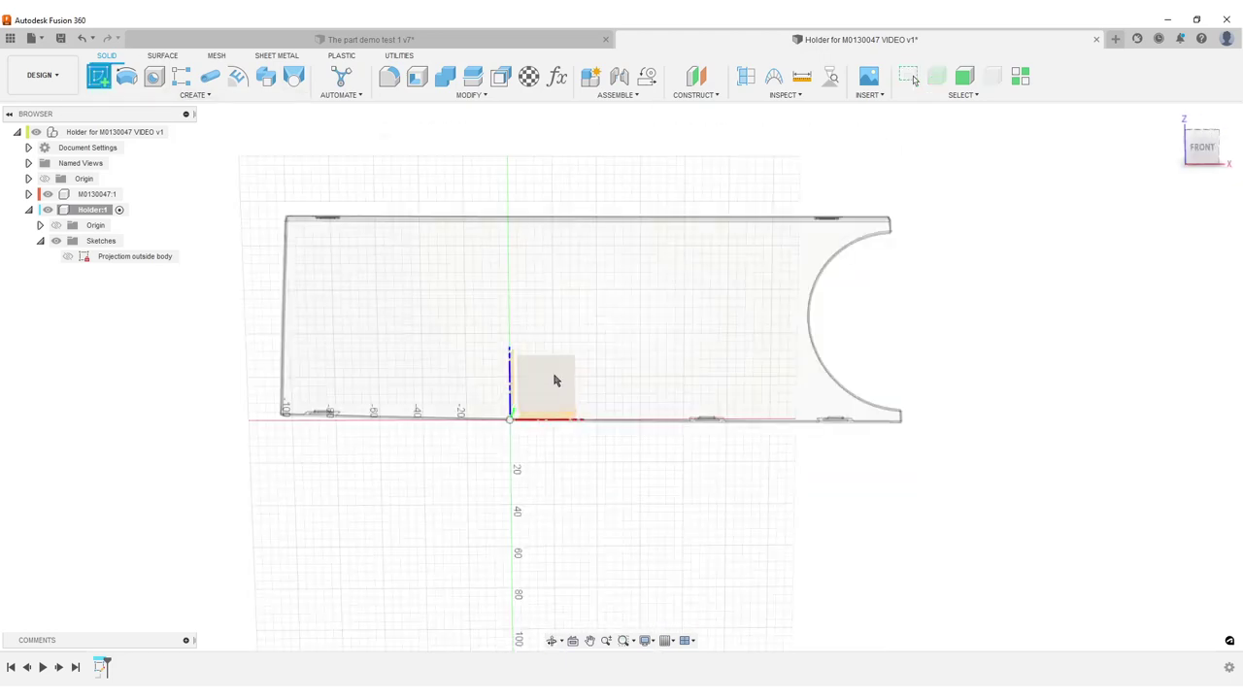
pyautogui.scroll(3, 583, 398)
pyautogui.scroll(-5, 457, 460)
pyautogui.moveTo(436, 511)
pyautogui.keyDown('shift'); pyautogui.mouseDown(button='middle')
pyautogui.moveTo(491, 528)
pyautogui.moveTo(599, 524)
pyautogui.mouseUp(button='middle'); pyautogui.keyUp('shift')
pyautogui.press('p')
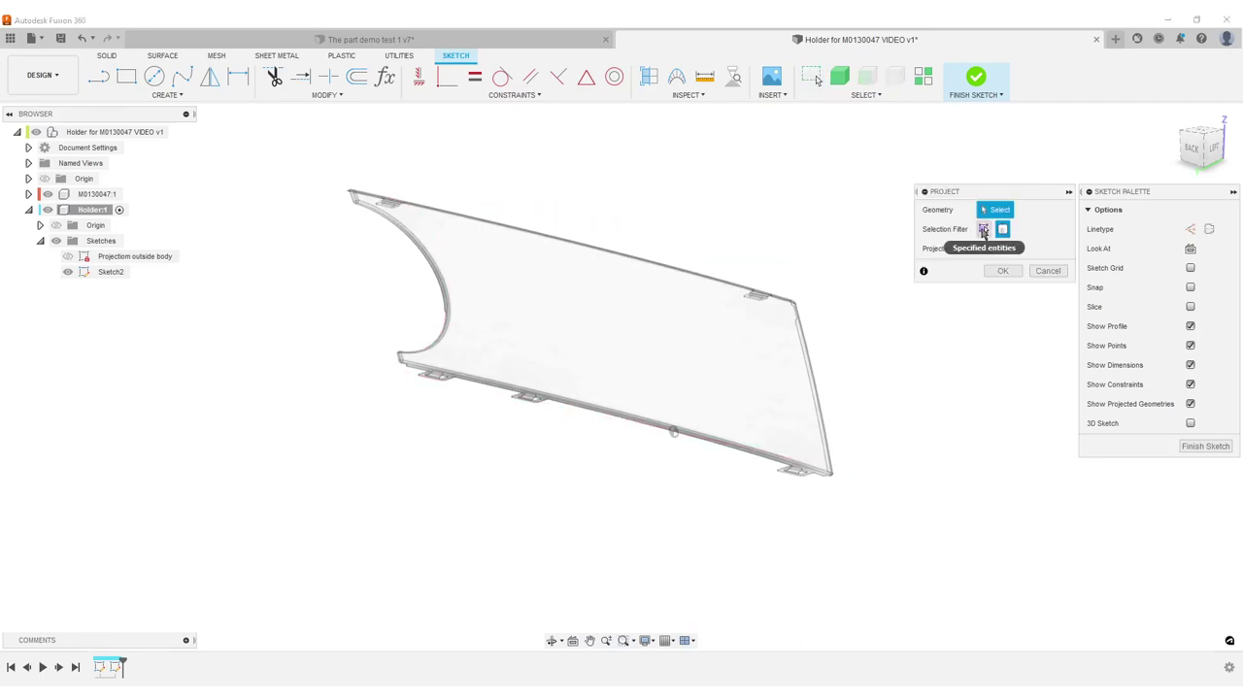
pyautogui.click(983, 230)
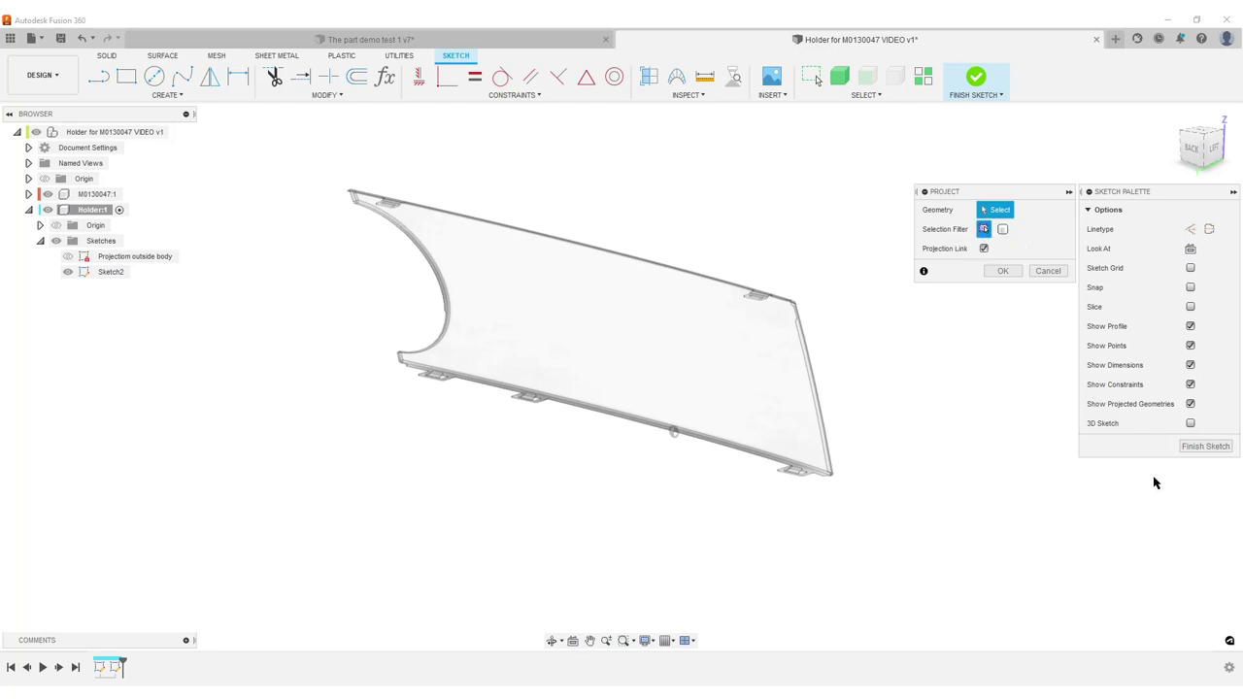
pyautogui.click(645, 331)
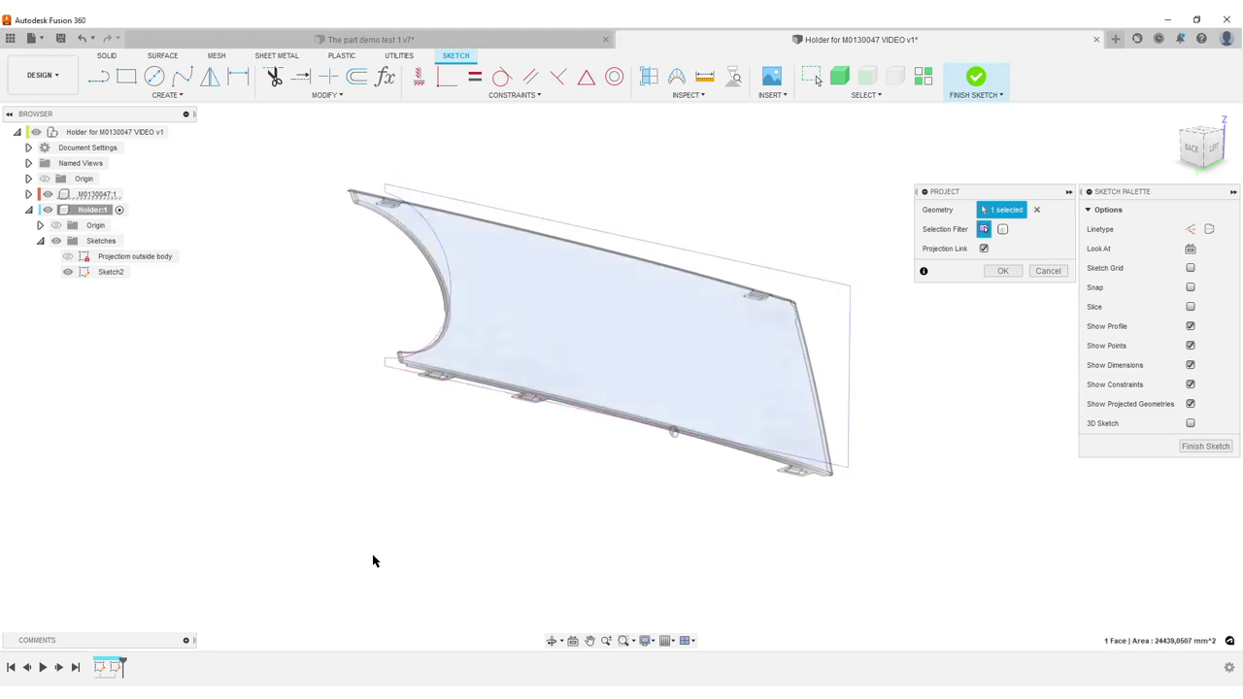
pyautogui.click(1003, 271)
# - Hide the M0130047 component and delete the long vertical line at the left end of the projected outline
pyautogui.moveTo(976, 300)
pyautogui.keyDown('shift'); pyautogui.mouseDown(button='middle')
pyautogui.moveTo(939, 426)
pyautogui.moveTo(805, 412)
pyautogui.mouseUp(button='middle'); pyautogui.keyUp('shift')
pyautogui.click(47, 194)
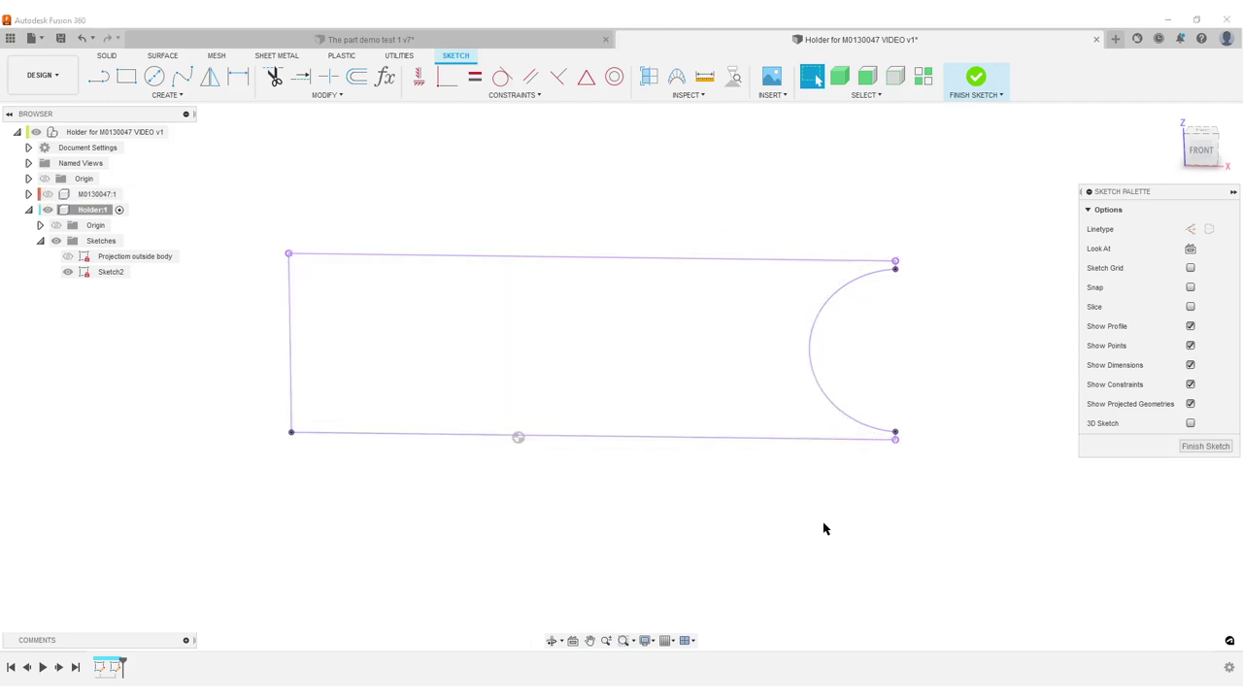
pyautogui.scroll(4, 959, 502)
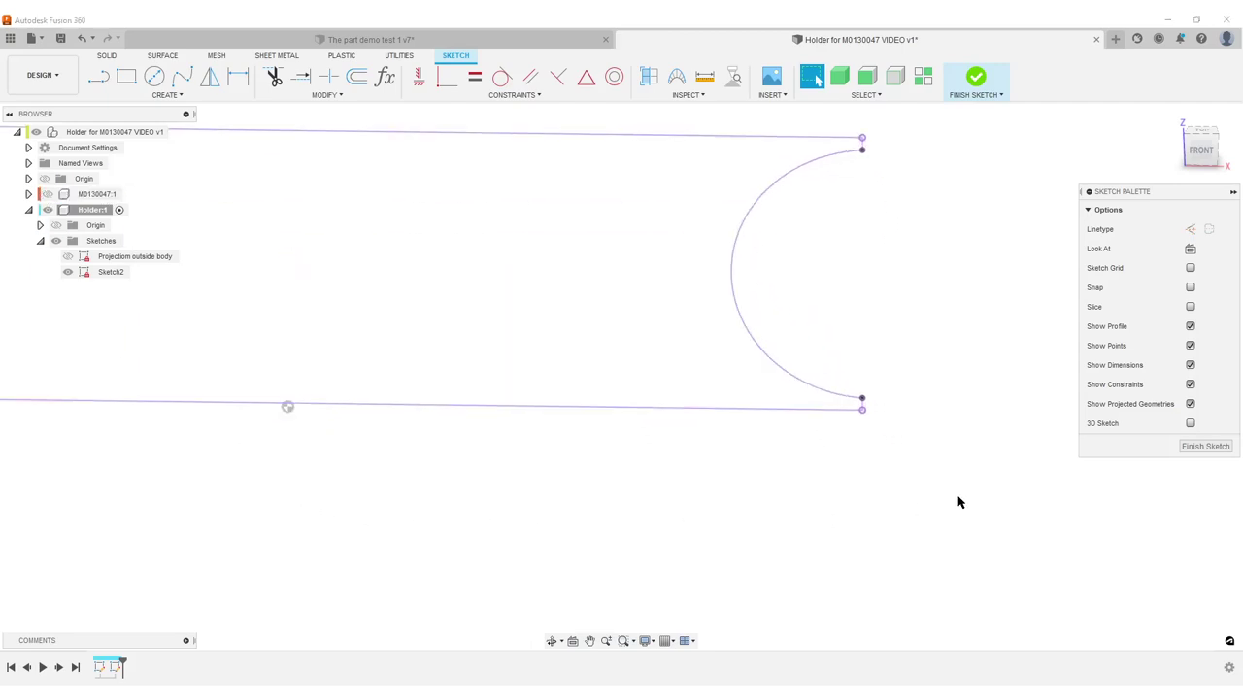
pyautogui.scroll(-4, 744, 433)
pyautogui.moveTo(353, 254); pyautogui.dragTo(896, 418, button='middle')
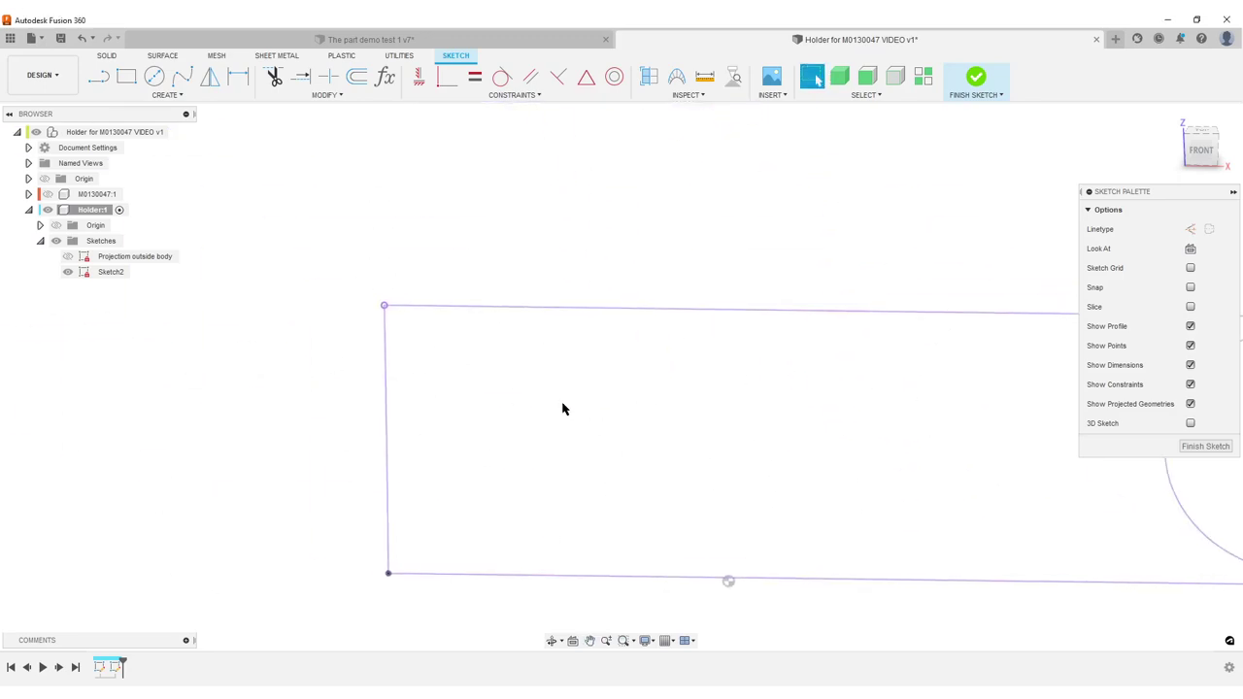
pyautogui.scroll(-3, 667, 435)
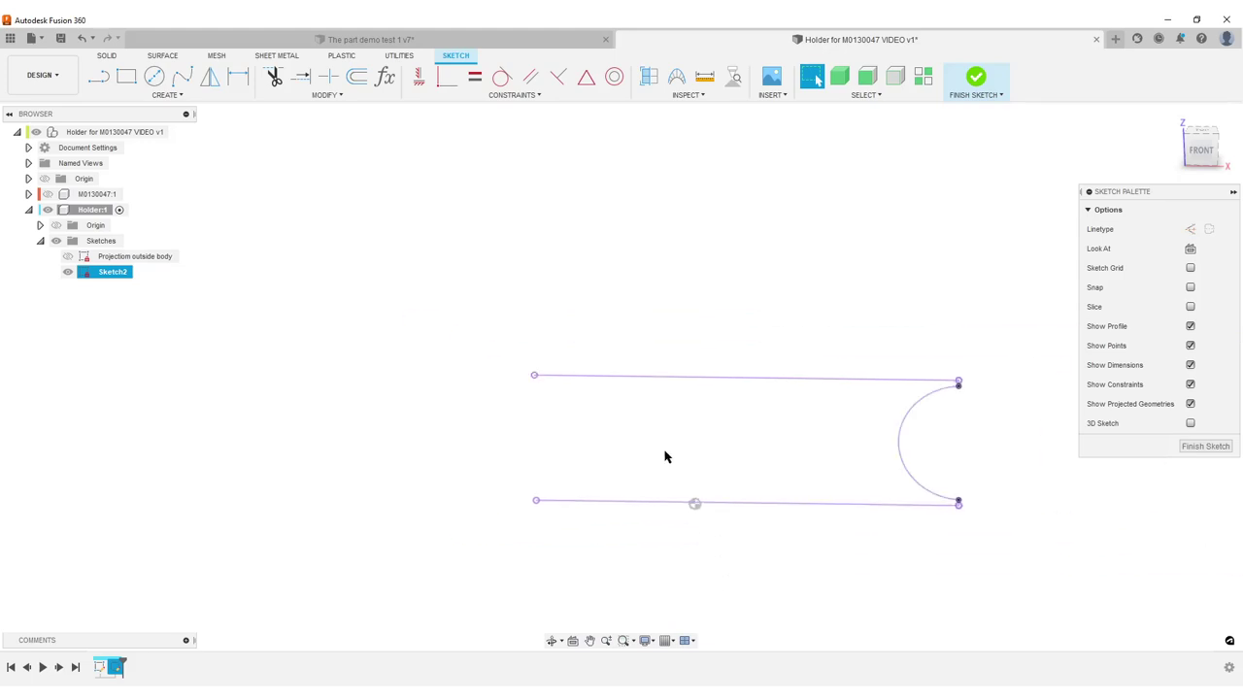
# - Delete the two short vertical lines above and below the semicircular cutout at the right end of the projected outline
pyautogui.moveTo(800, 458)
pyautogui.mouseDown(button='middle')
pyautogui.moveTo(635, 424)
pyautogui.moveTo(440, 413)
pyautogui.moveTo(660, 239)
pyautogui.mouseUp(button='middle')
pyautogui.scroll(7, 694, 291)
pyautogui.scroll(1, 690, 311)
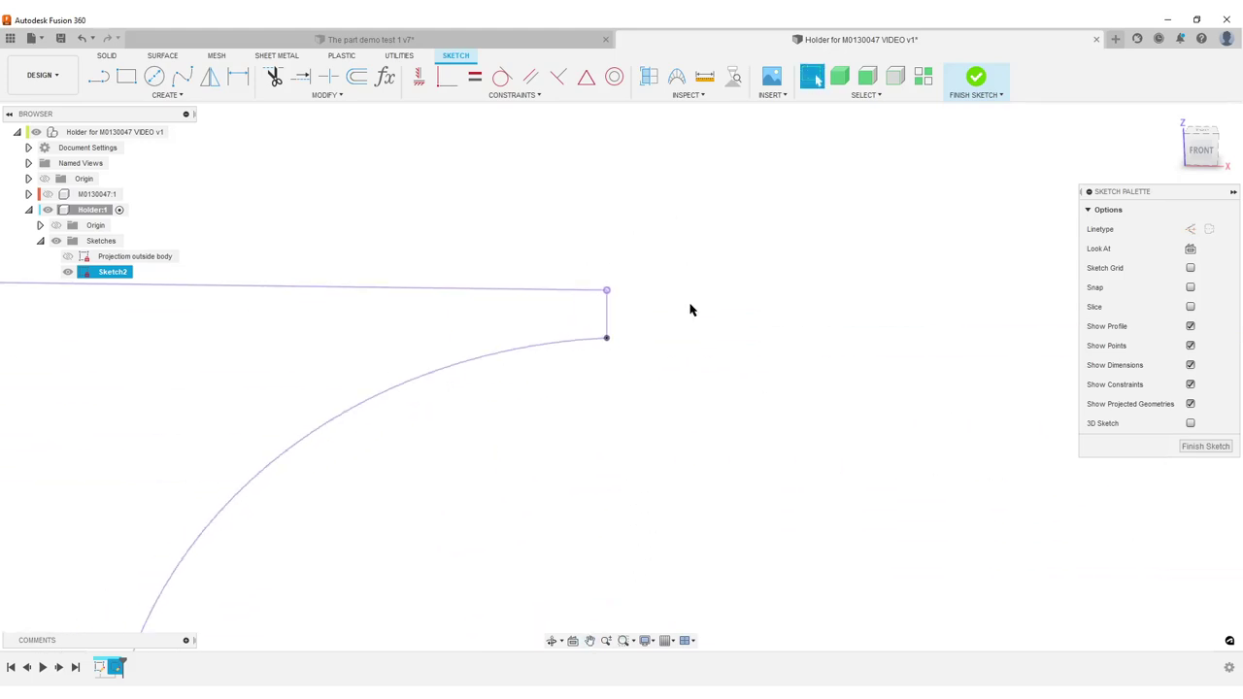
pyautogui.click(608, 320)
pyautogui.press('Delete')
pyautogui.scroll(-3, 683, 461)
pyautogui.scroll(-2, 683, 461)
pyautogui.moveTo(699, 447); pyautogui.dragTo(695, 97, button='middle')
pyautogui.scroll(4, 674, 272)
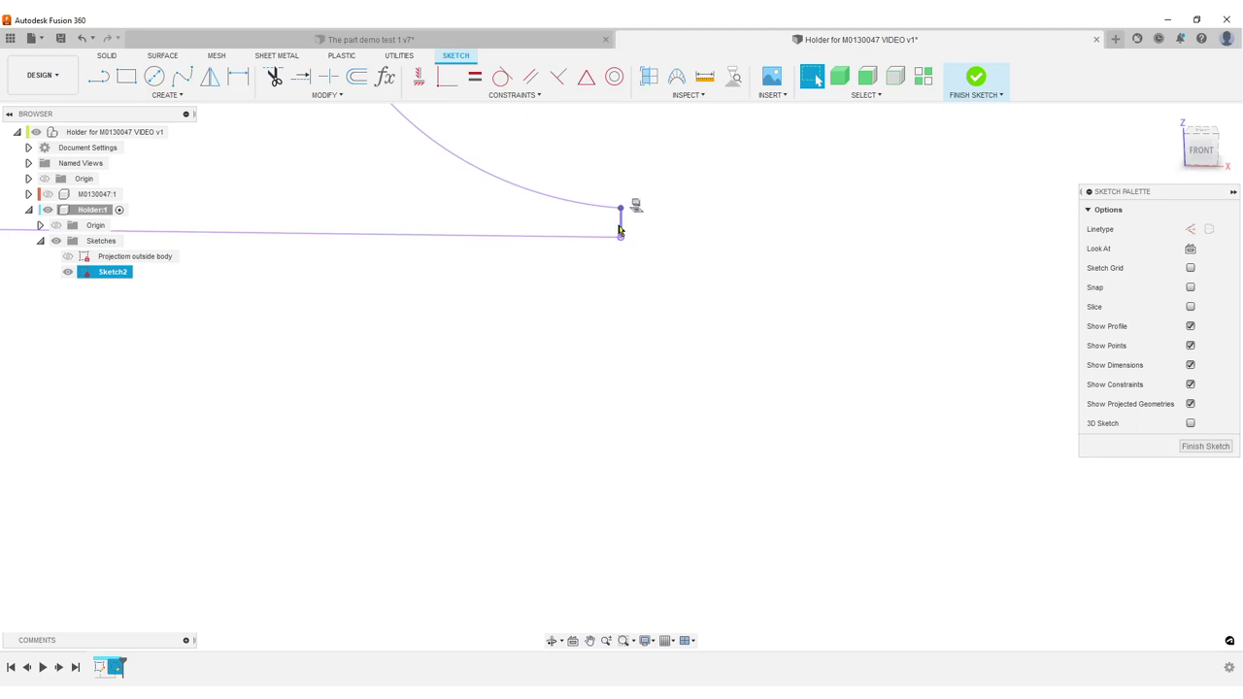
pyautogui.scroll(-2, 757, 264)
# - Draw two short vertical lines joining the semicircular arc's endpoints to the right ends of the outline's long upper and lower edges
pyautogui.press('l')
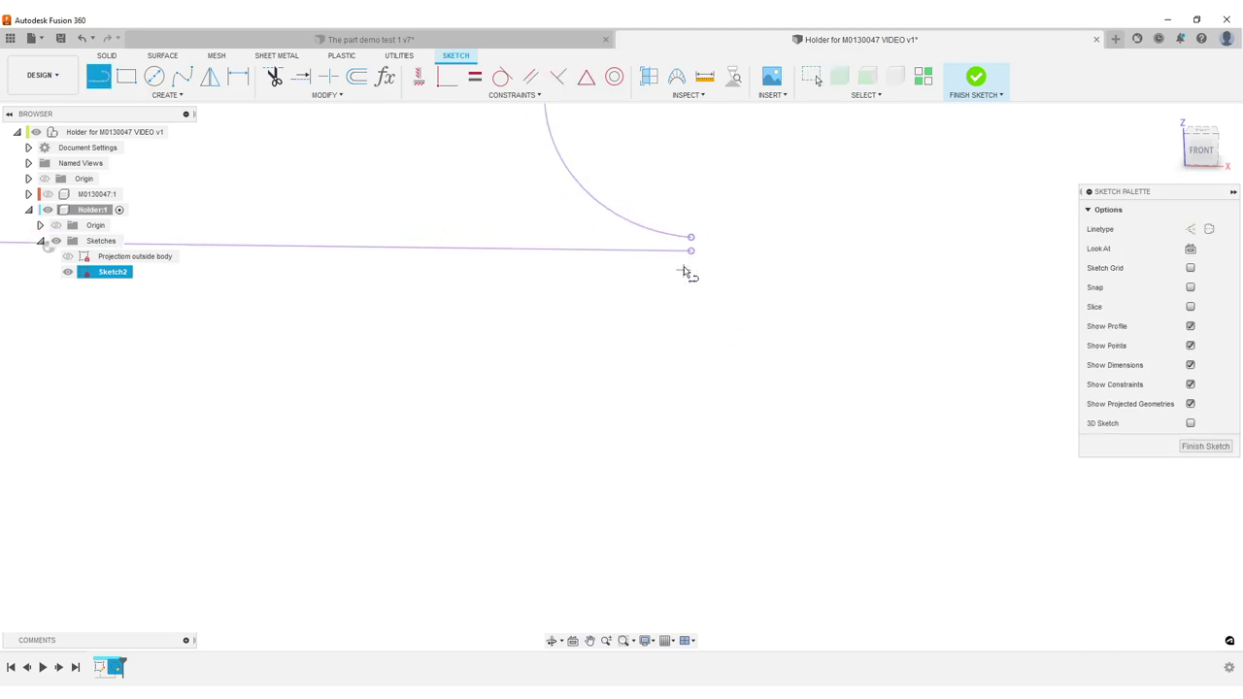
pyautogui.click(690, 251)
pyautogui.click(690, 237)
pyautogui.scroll(-3, 735, 245)
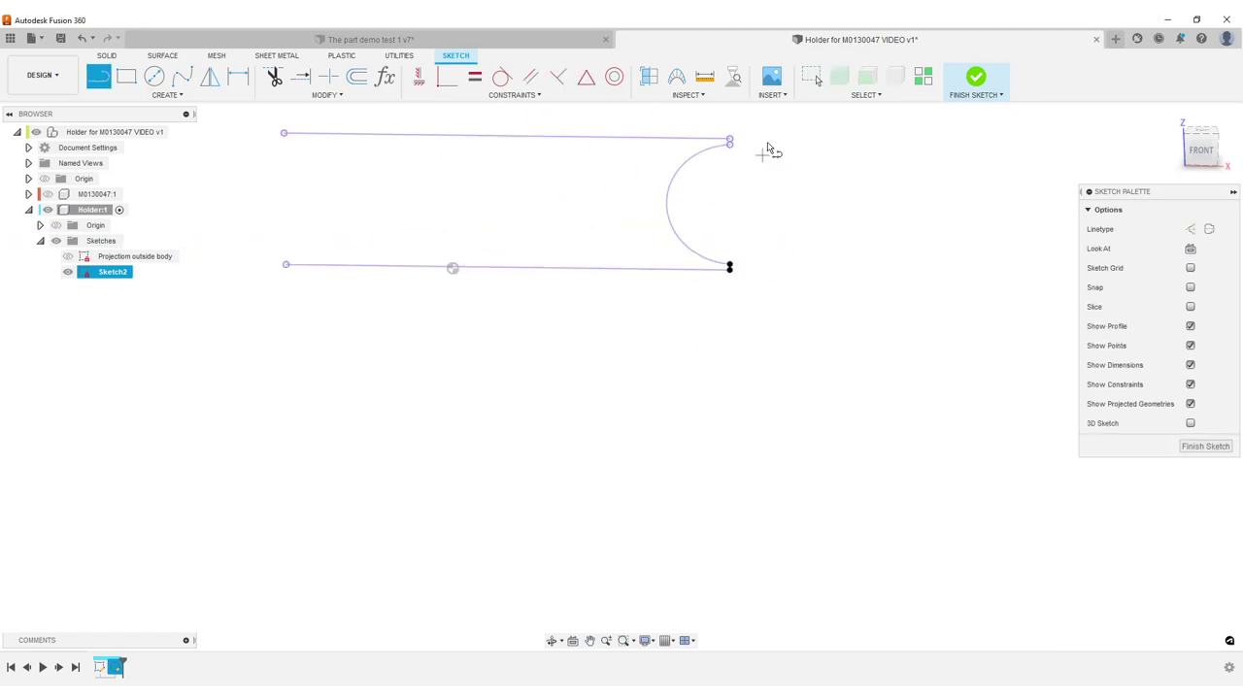
pyautogui.moveTo(768, 149); pyautogui.dragTo(671, 346, button='middle')
pyautogui.scroll(2, 670, 346)
pyautogui.click(672, 399)
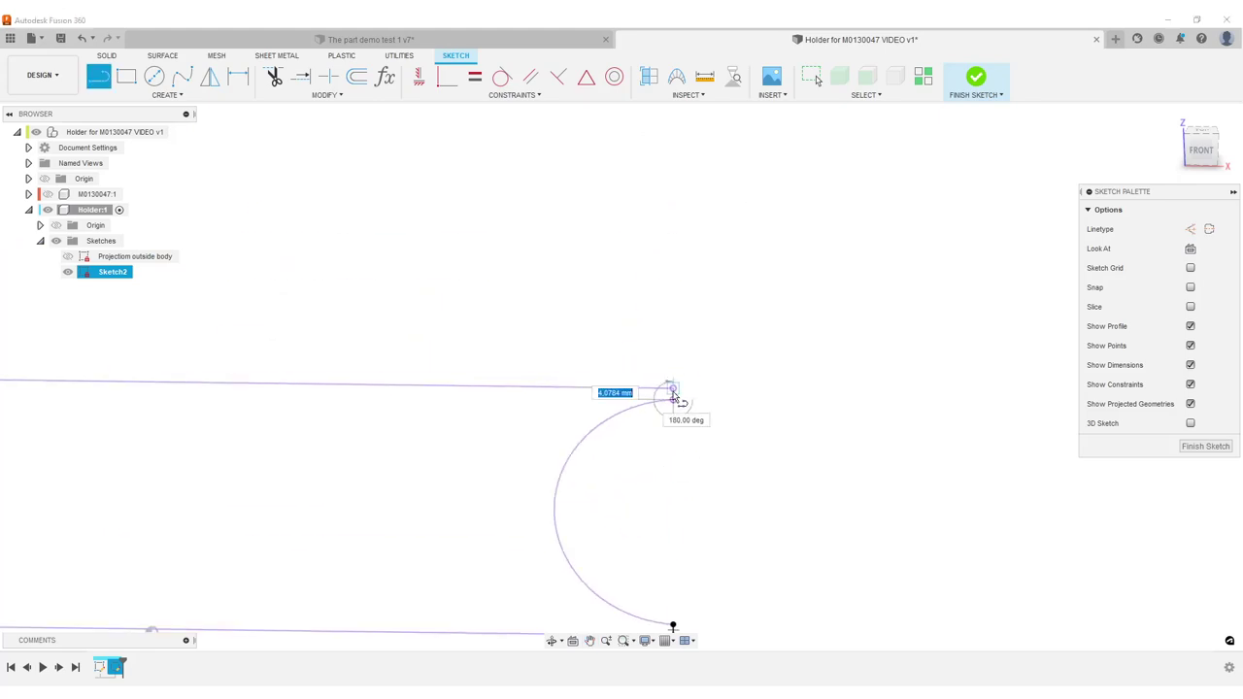
pyautogui.click(673, 387)
# - Close the left end of the outline with a line between the endpoints of the two long edges
pyautogui.scroll(-3, 424, 468)
pyautogui.moveTo(213, 466); pyautogui.dragTo(680, 391, button='middle')
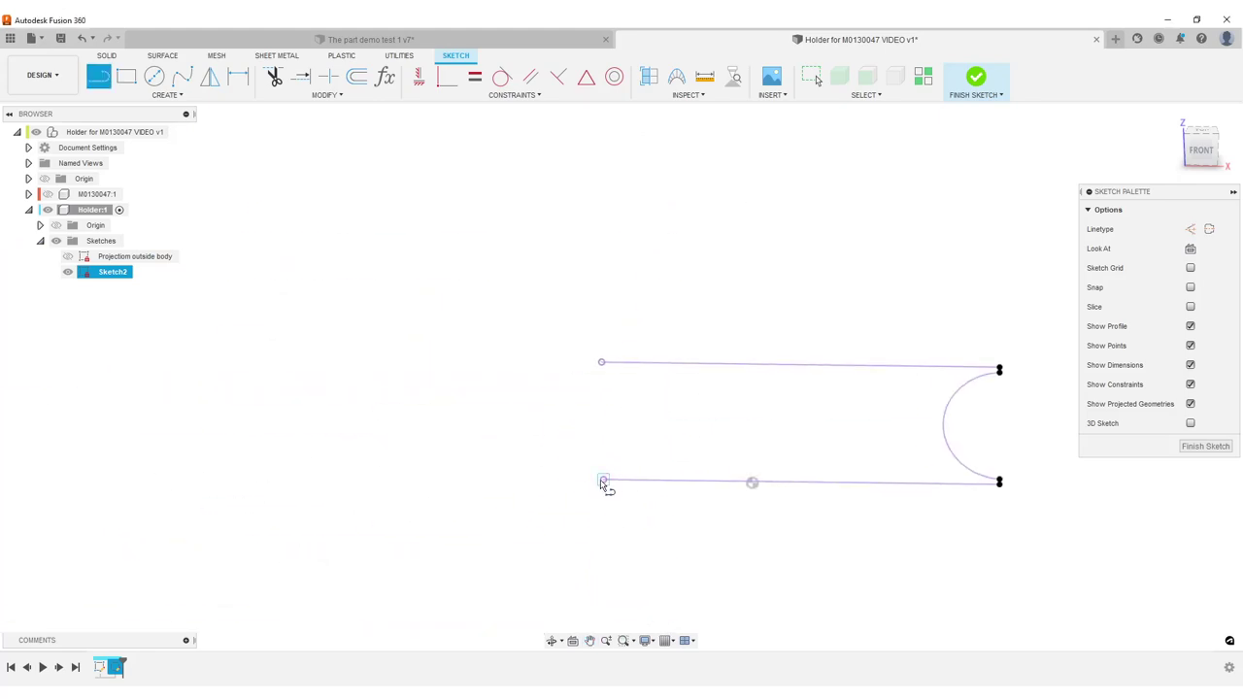
pyautogui.click(603, 480)
pyautogui.click(602, 362)
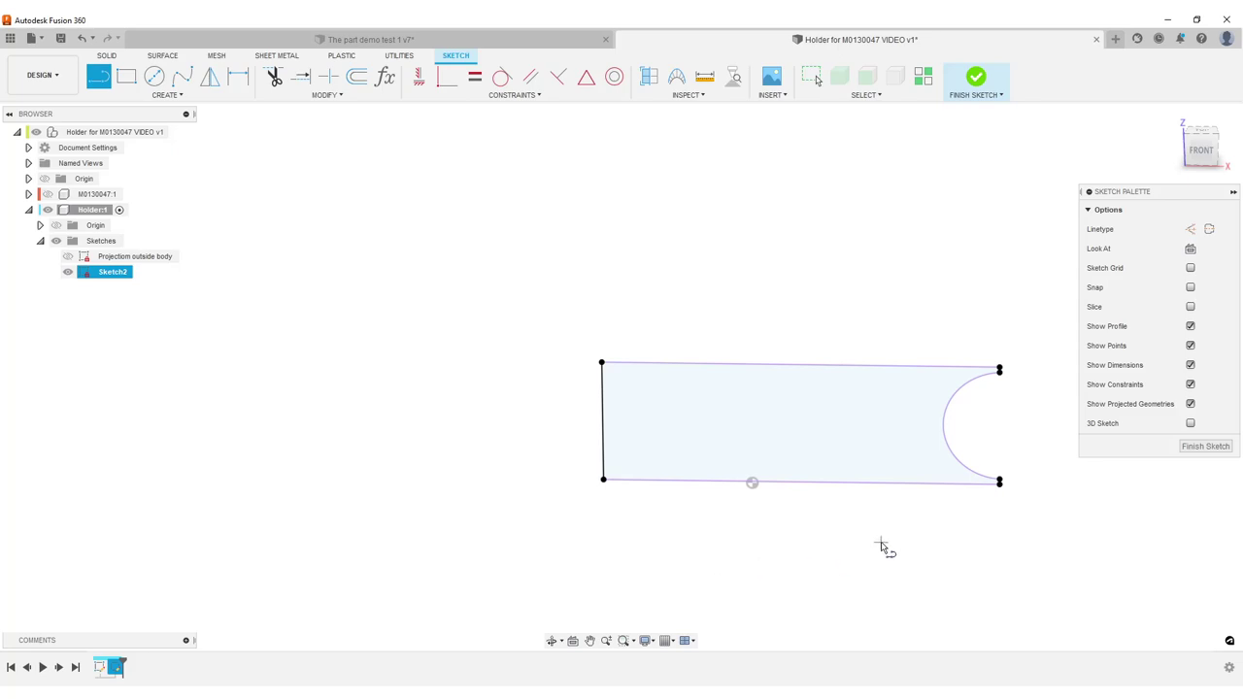
pyautogui.moveTo(881, 547); pyautogui.dragTo(546, 502, button='middle')
pyautogui.press('Escape')
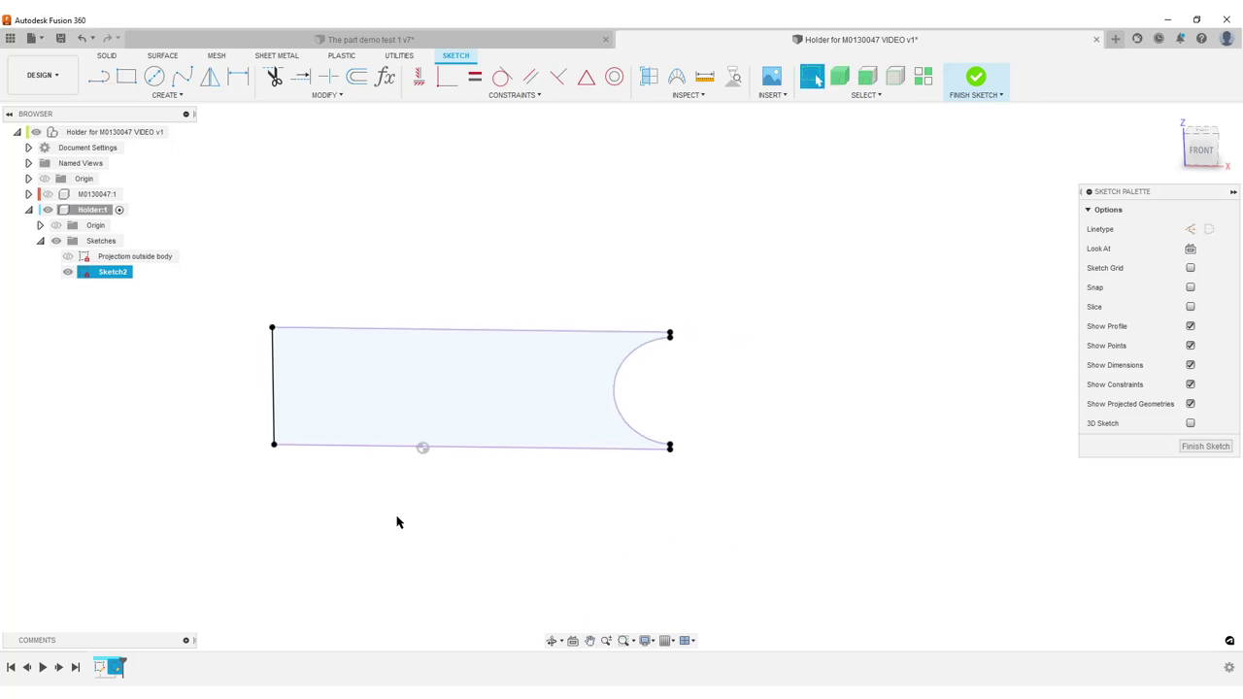
# - Convert the entire closed outline to construction linetype
pyautogui.moveTo(396, 522); pyautogui.dragTo(503, 538, button='middle')
pyautogui.scroll(2, 509, 520)
pyautogui.moveTo(251, 233); pyautogui.dragTo(1002, 554)
pyautogui.click(1191, 276)
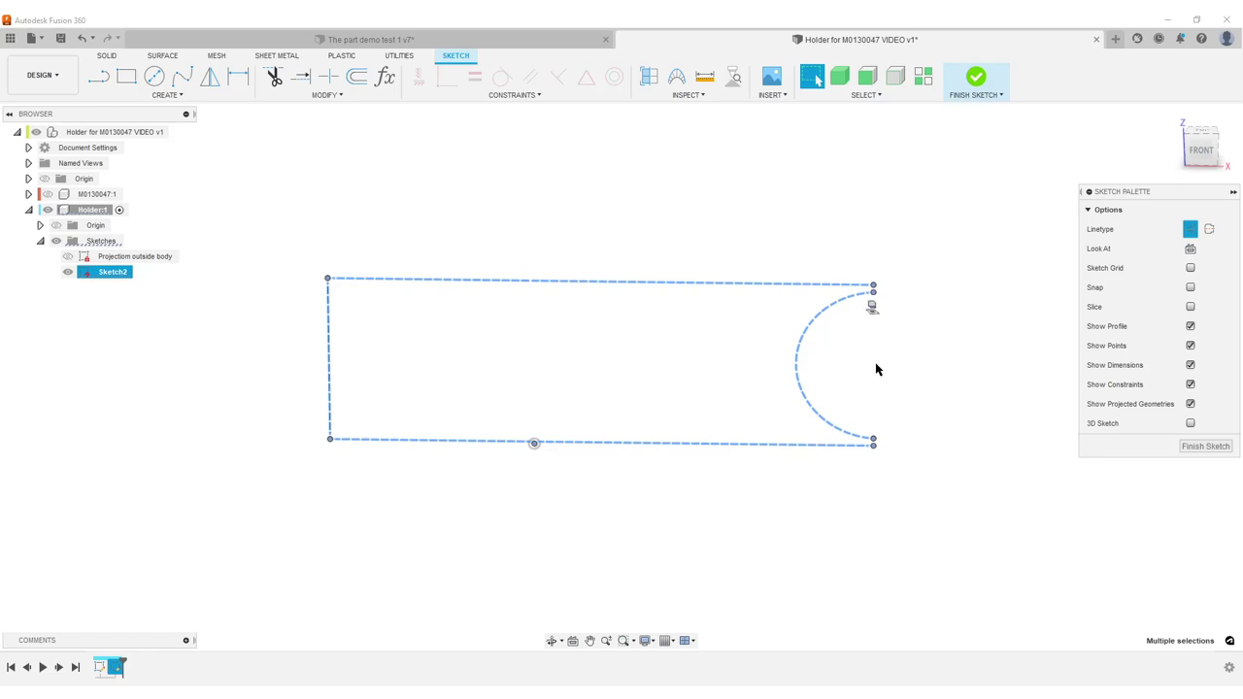
pyautogui.click(901, 505)
# - Offset all curves of the construction outline inward with an offset position of -1 mm
pyautogui.moveTo(254, 230)
pyautogui.mouseDown()
pyautogui.moveTo(725, 500)
pyautogui.moveTo(942, 539)
pyautogui.moveTo(938, 517)
pyautogui.mouseUp()
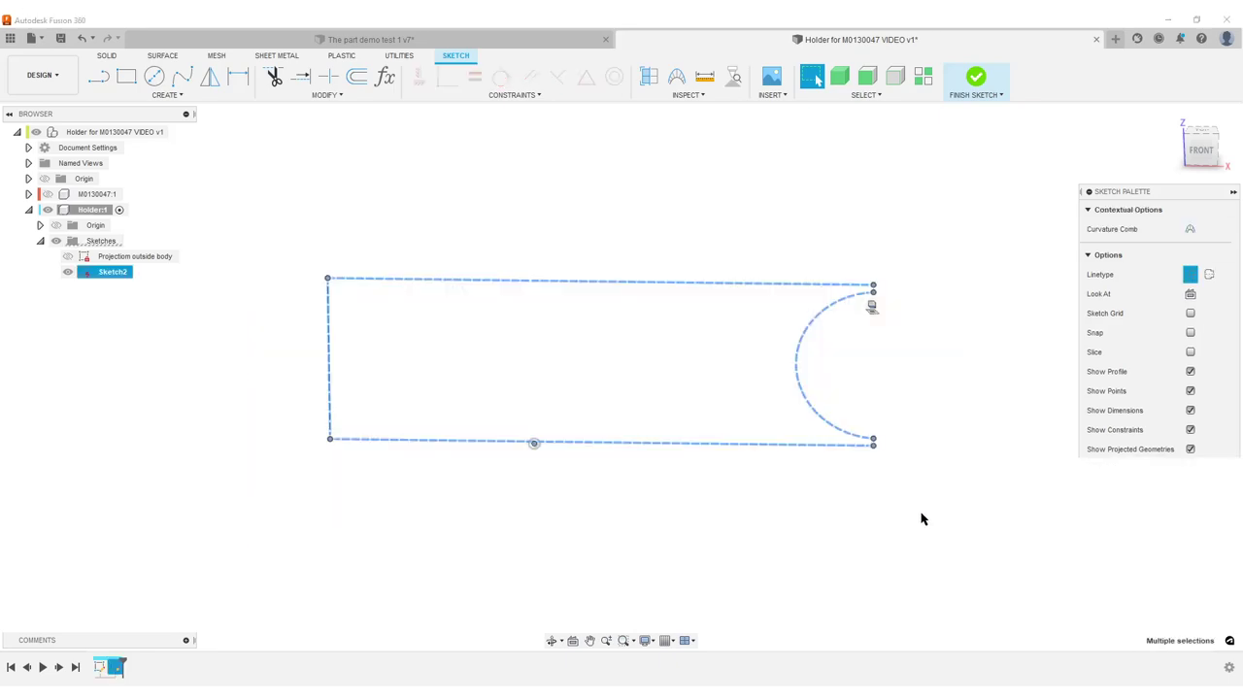
pyautogui.press('o')
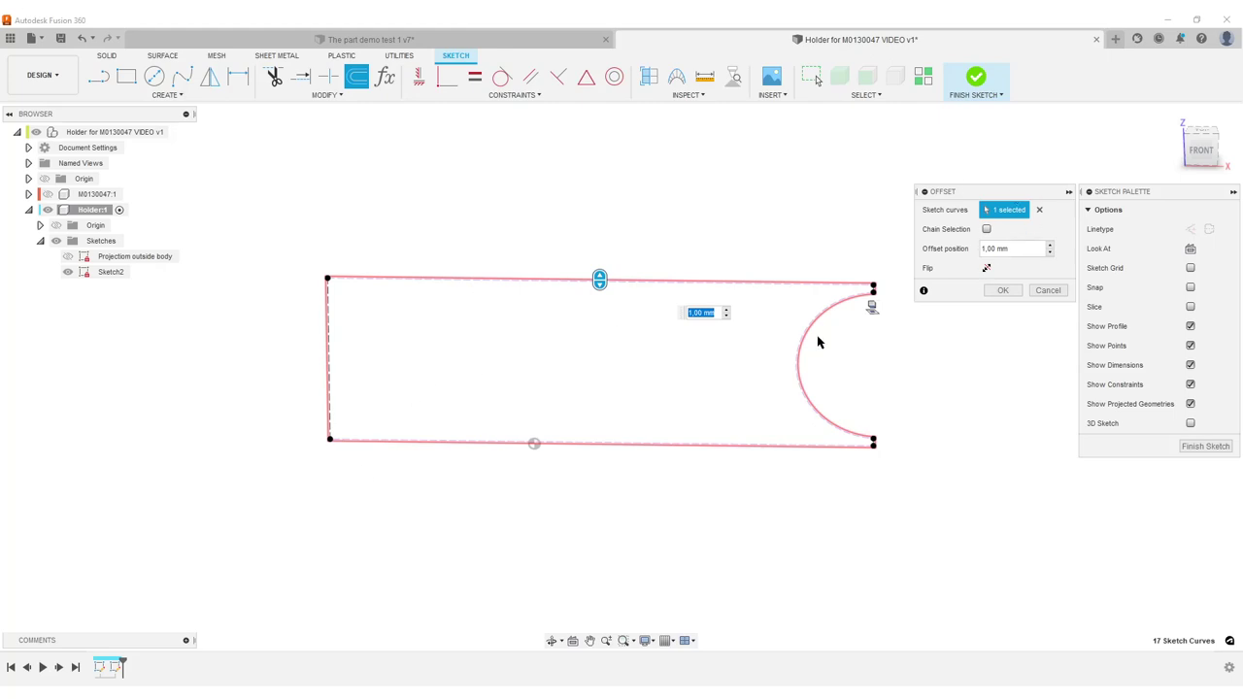
pyautogui.scroll(3, 612, 325)
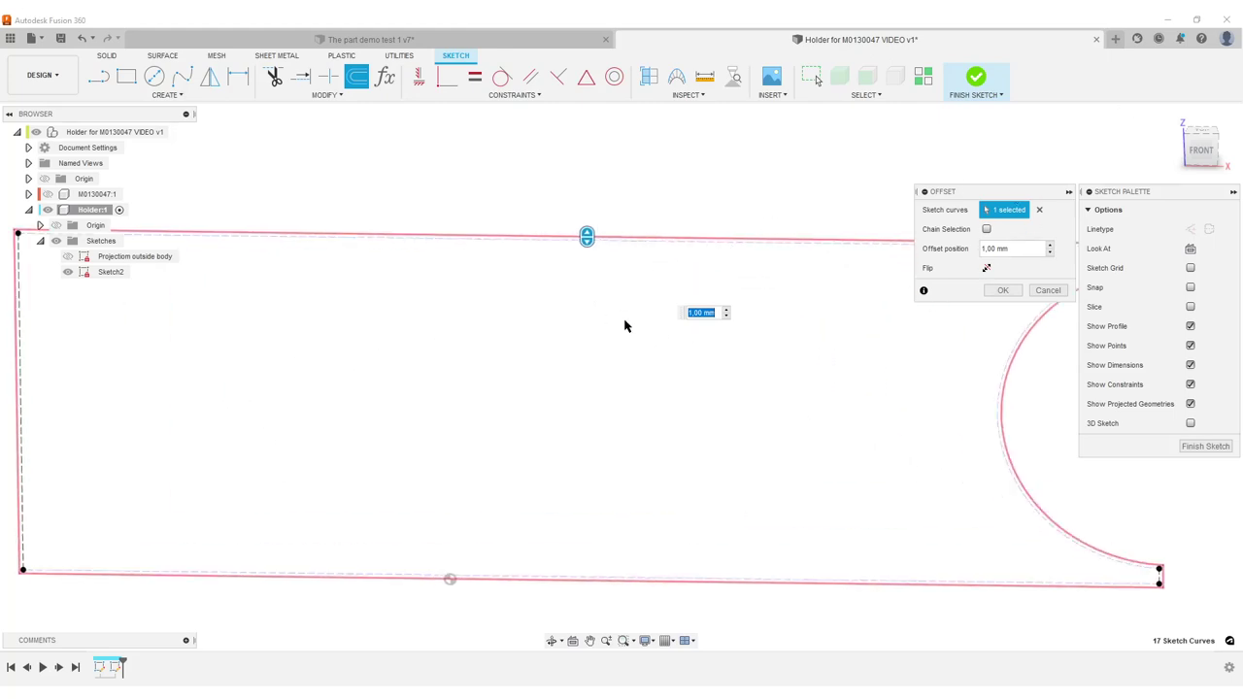
pyautogui.scroll(-2, 629, 326)
pyautogui.moveTo(604, 269); pyautogui.dragTo(579, 288)
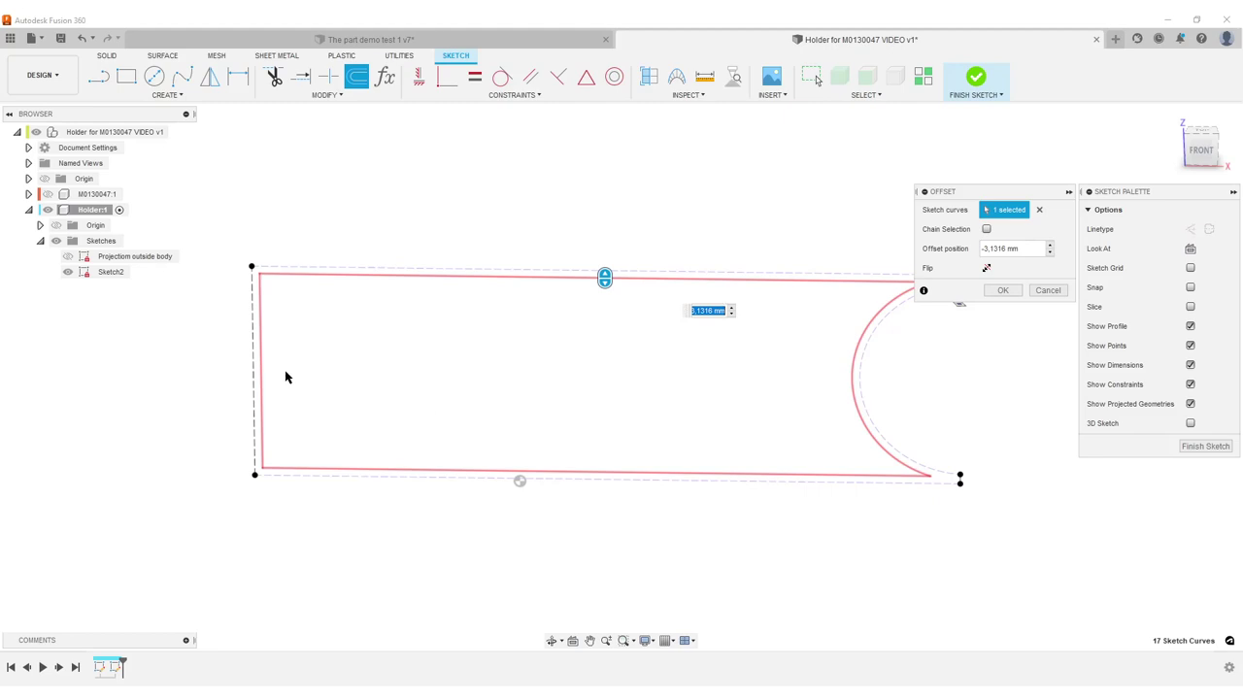
pyautogui.click(1024, 249)
pyautogui.write('-1')
# - Show the M0130047 component and compare the offset preview with the panel's walls, corners and clip recesses from the back side
pyautogui.scroll(8, 999, 494)
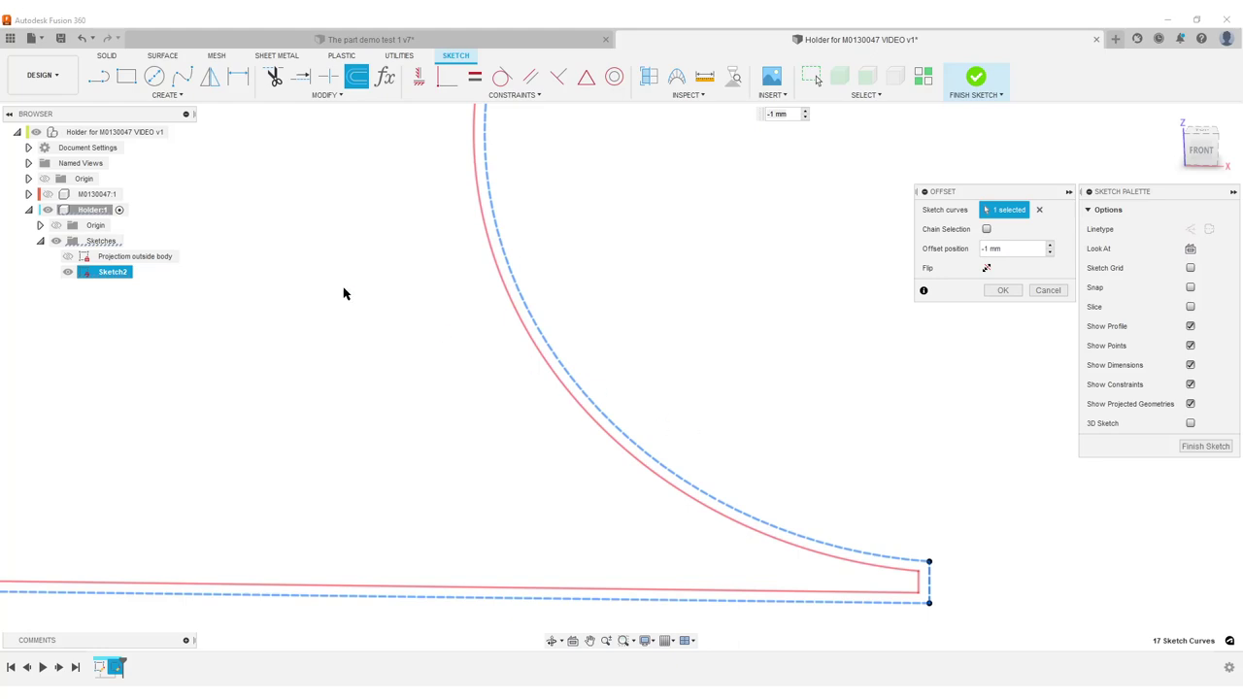
pyautogui.scroll(-5, 403, 316)
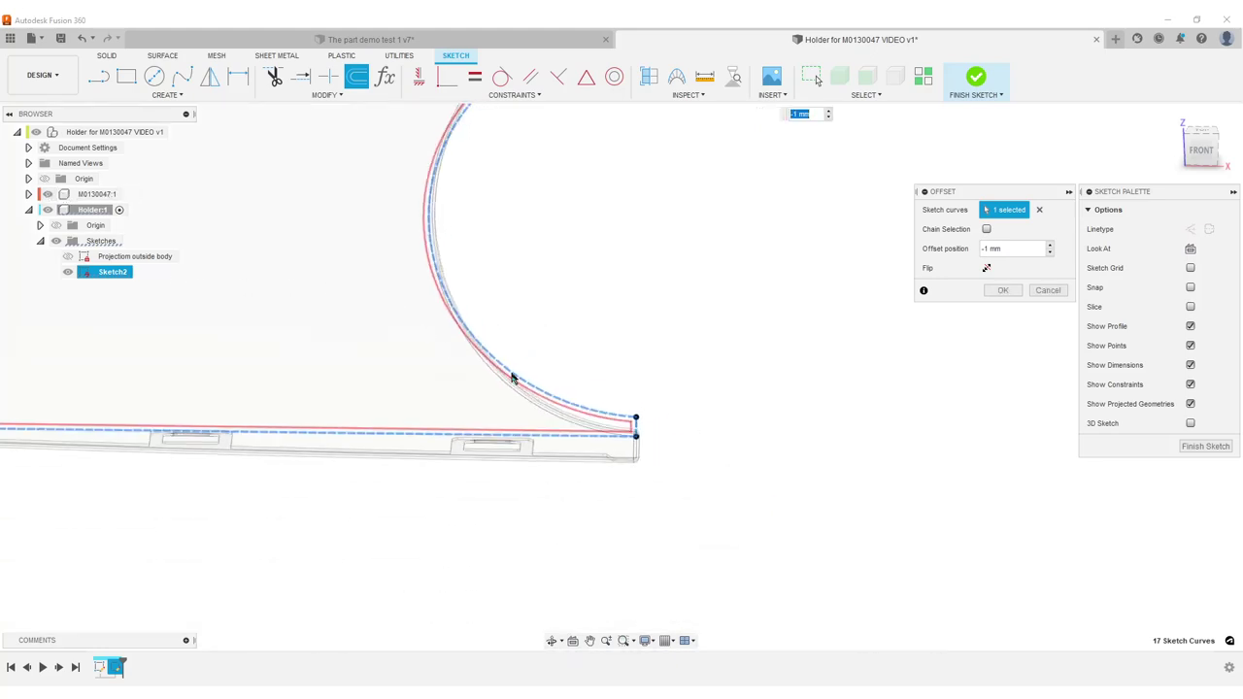
pyautogui.moveTo(513, 379)
pyautogui.keyDown('shift'); pyautogui.mouseDown(button='middle')
pyautogui.moveTo(456, 405)
pyautogui.moveTo(635, 380)
pyautogui.moveTo(869, 308)
pyautogui.mouseUp(button='middle'); pyautogui.keyUp('shift')
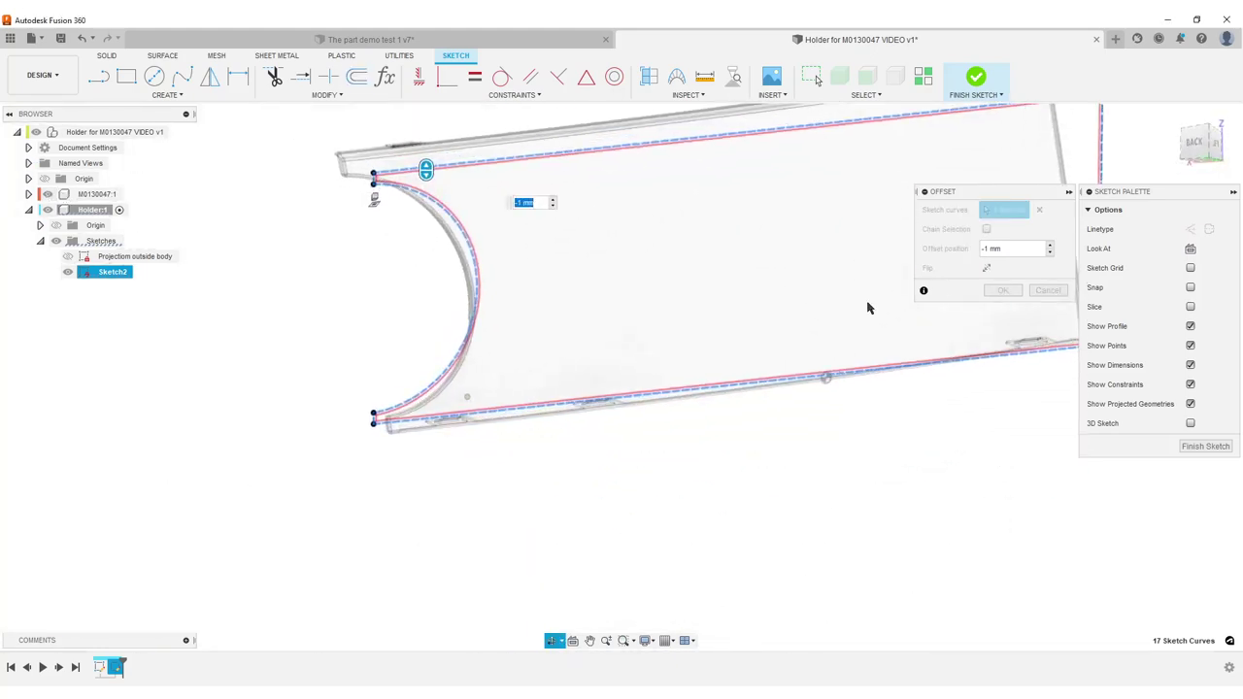
pyautogui.click(1195, 142)
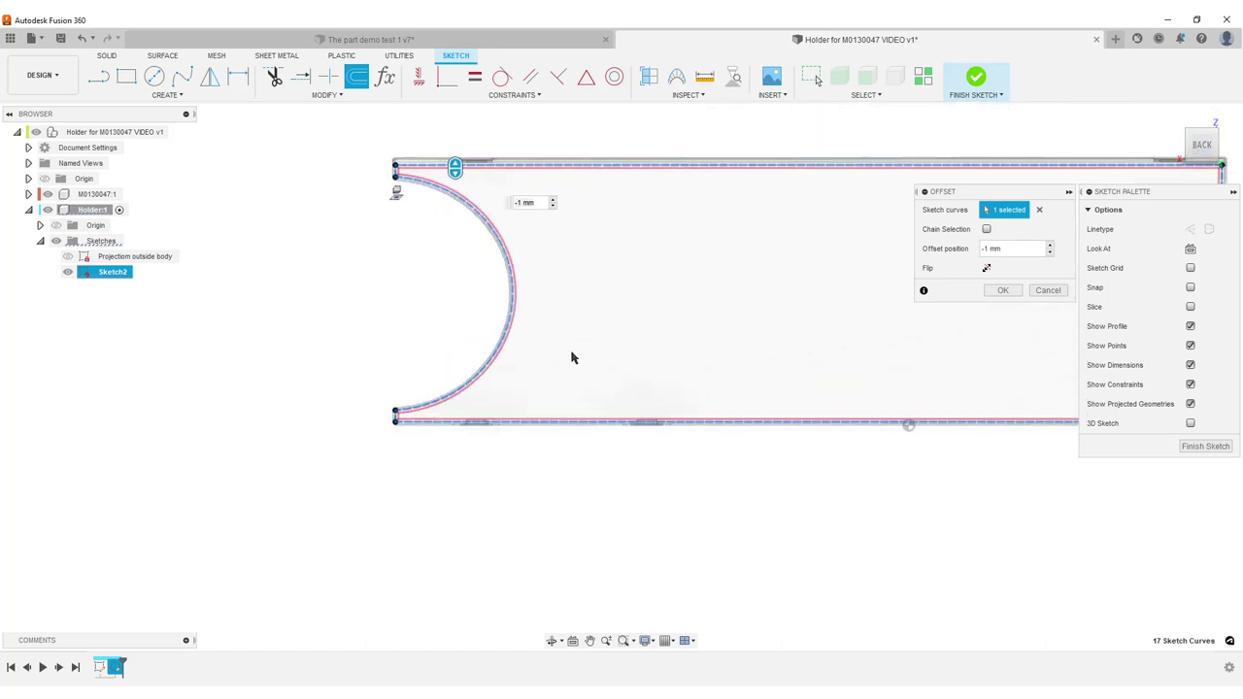
pyautogui.scroll(3, 571, 358)
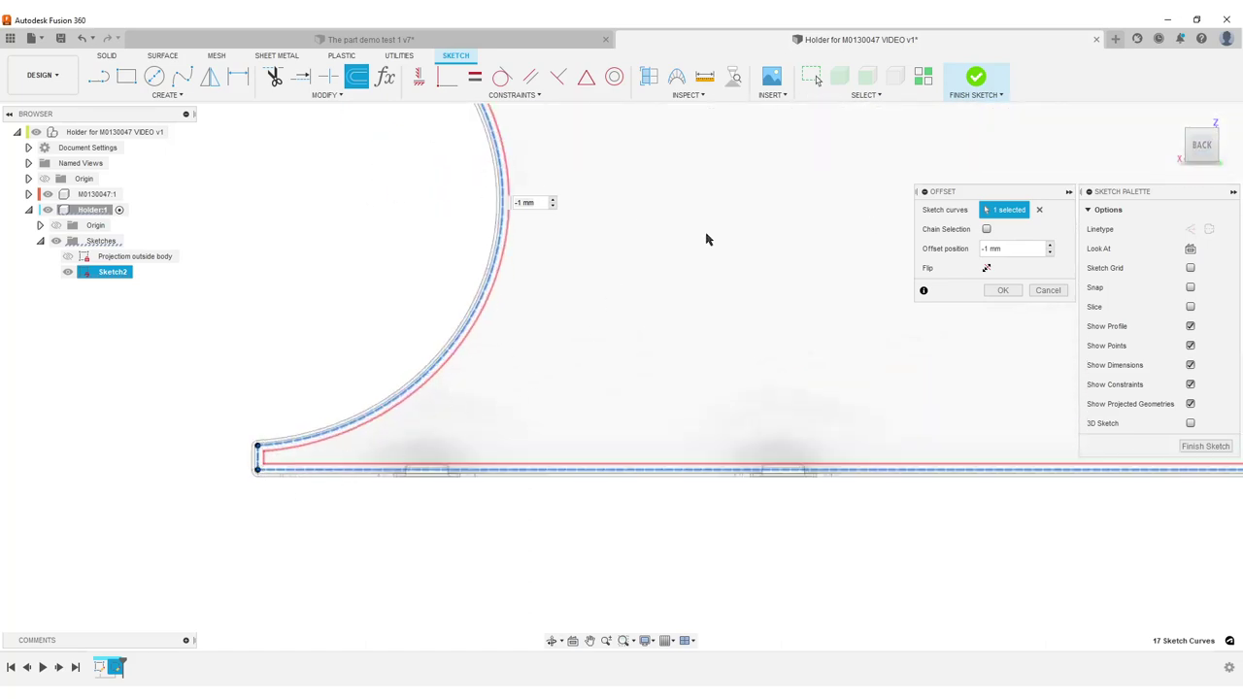
pyautogui.moveTo(688, 205); pyautogui.dragTo(568, 611, button='middle')
pyautogui.scroll(1, 206, 404)
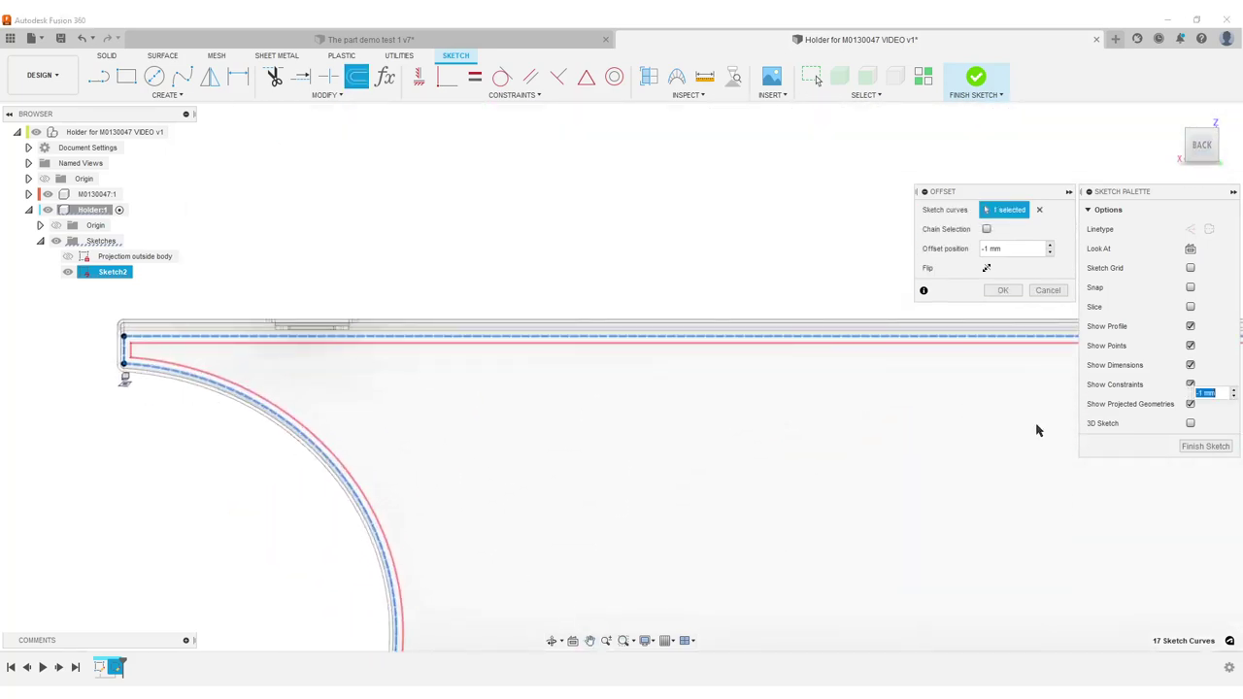
pyautogui.moveTo(1036, 430)
pyautogui.mouseDown(button='middle')
pyautogui.moveTo(300, 369)
pyautogui.moveTo(296, 353)
pyautogui.mouseUp(button='middle')
pyautogui.moveTo(832, 452); pyautogui.dragTo(425, 360, button='middle')
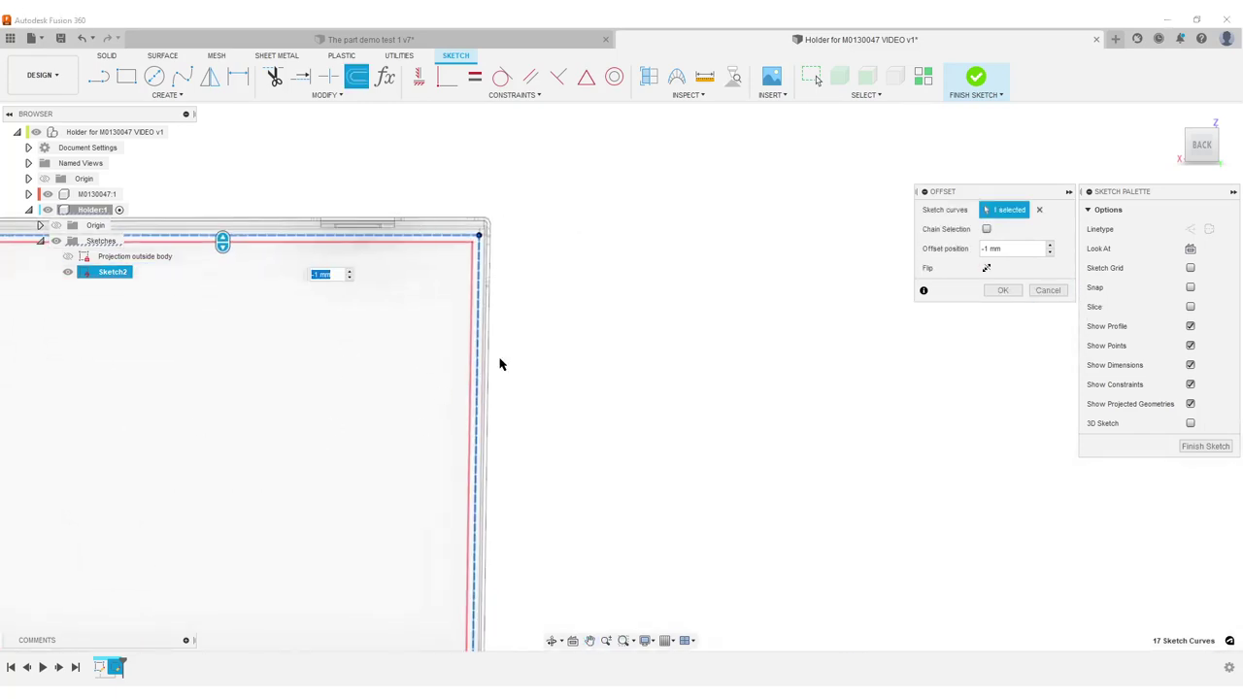
pyautogui.moveTo(352, 452); pyautogui.dragTo(668, 200, button='middle')
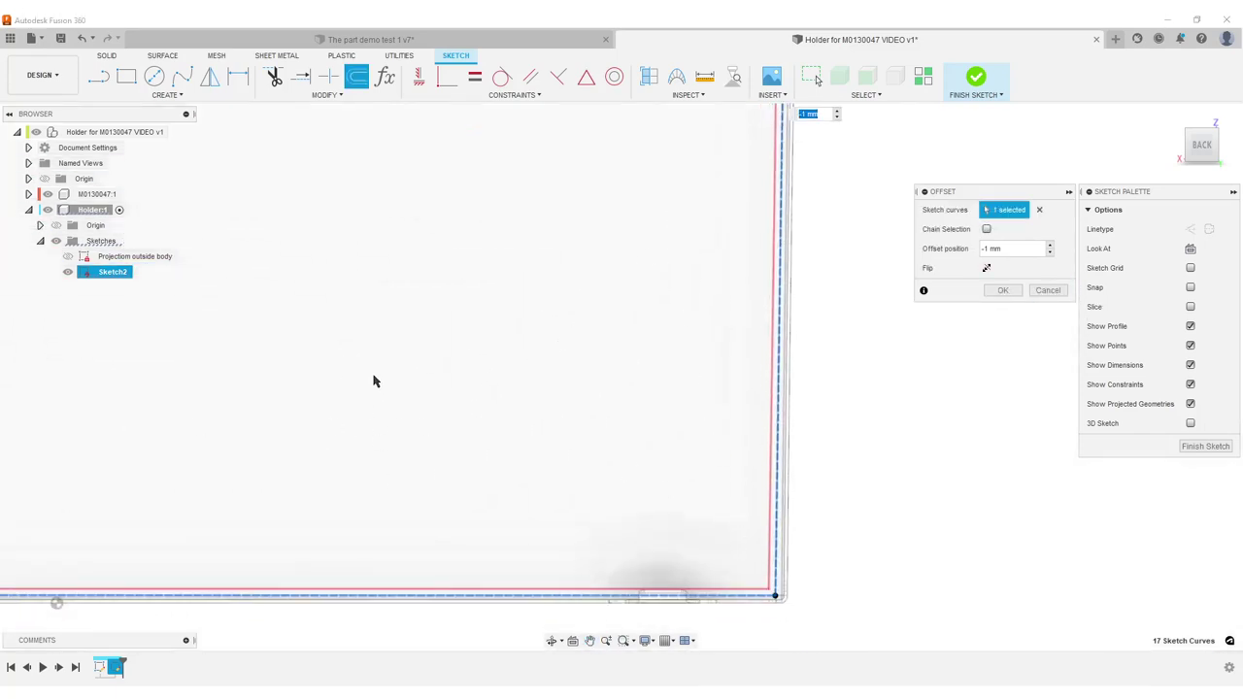
pyautogui.scroll(5, 631, 619)
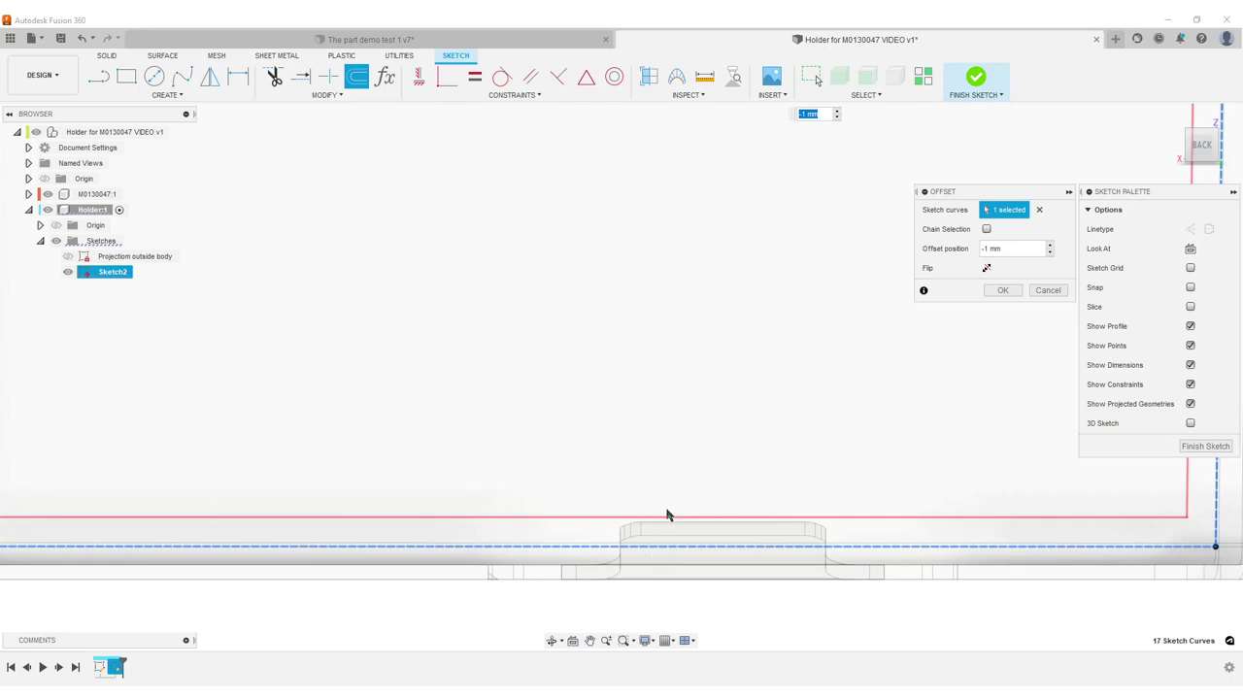
pyautogui.scroll(-5, 423, 479)
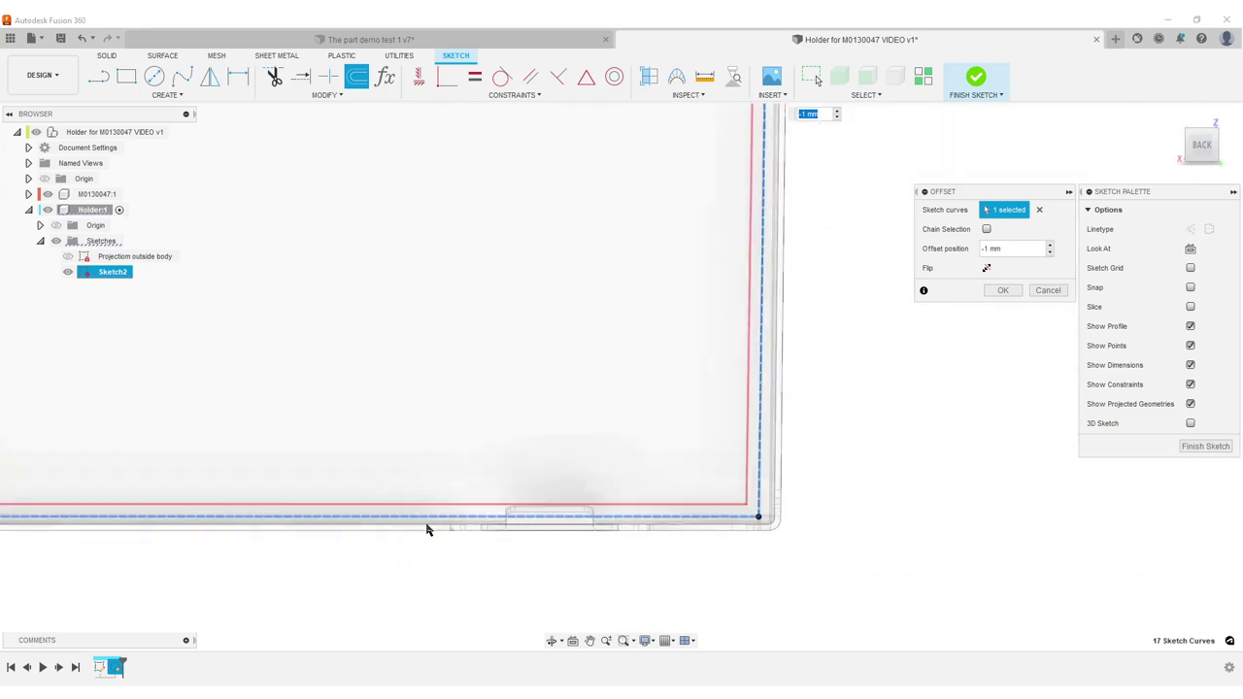
pyautogui.moveTo(275, 444); pyautogui.dragTo(957, 420, button='middle')
pyautogui.moveTo(215, 387)
pyautogui.mouseDown(button='middle')
pyautogui.moveTo(605, 353)
pyautogui.moveTo(873, 299)
pyautogui.mouseUp(button='middle')
pyautogui.scroll(3, 578, 361)
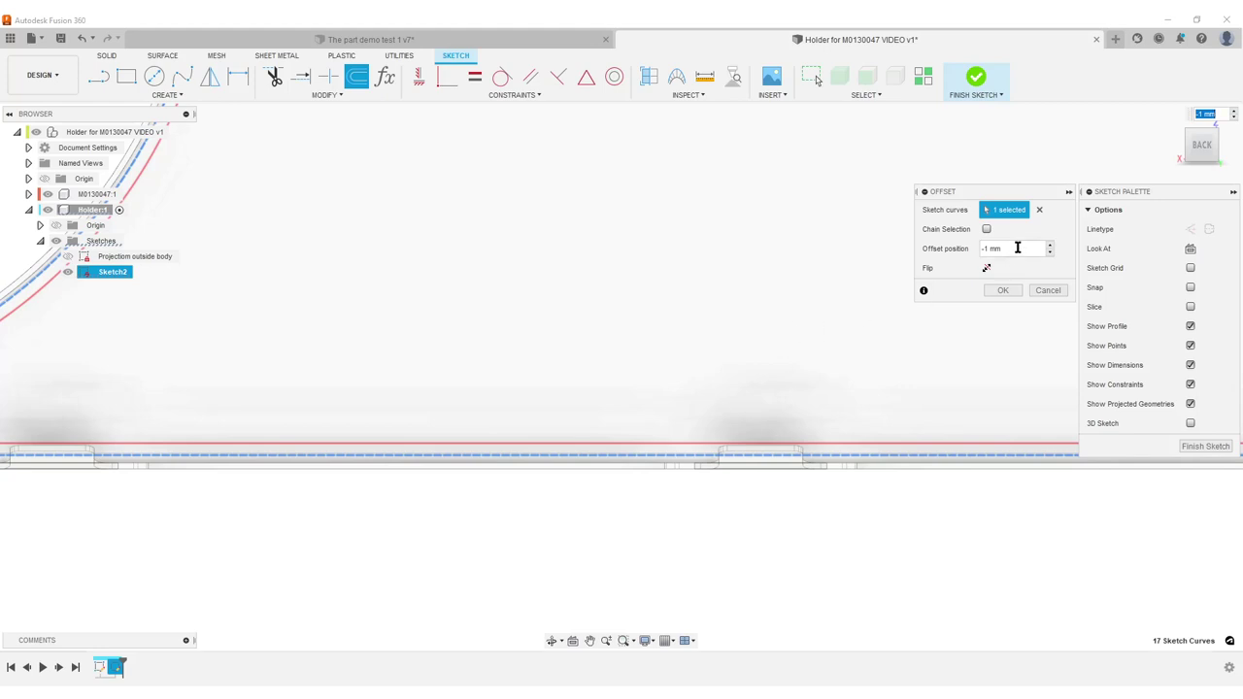
# - Set the offset position to -1.5 mm, apply the offset and finish the sketch
pyautogui.click(1017, 248)
pyautogui.write('-1.5')
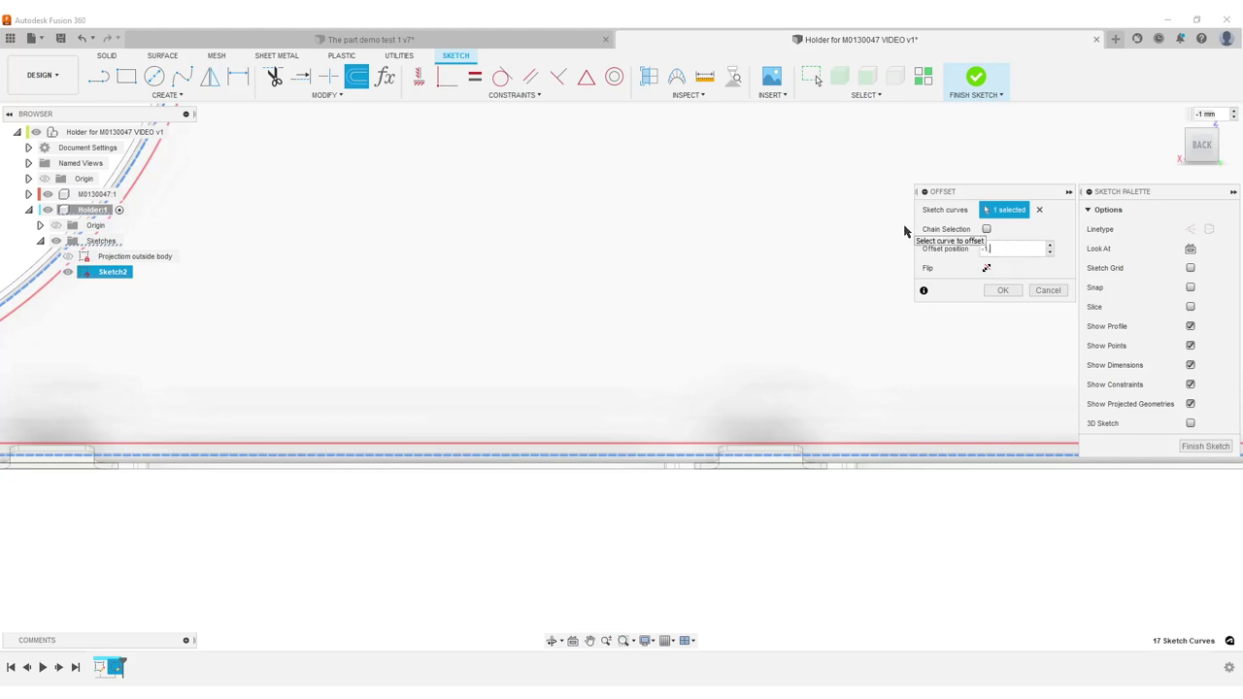
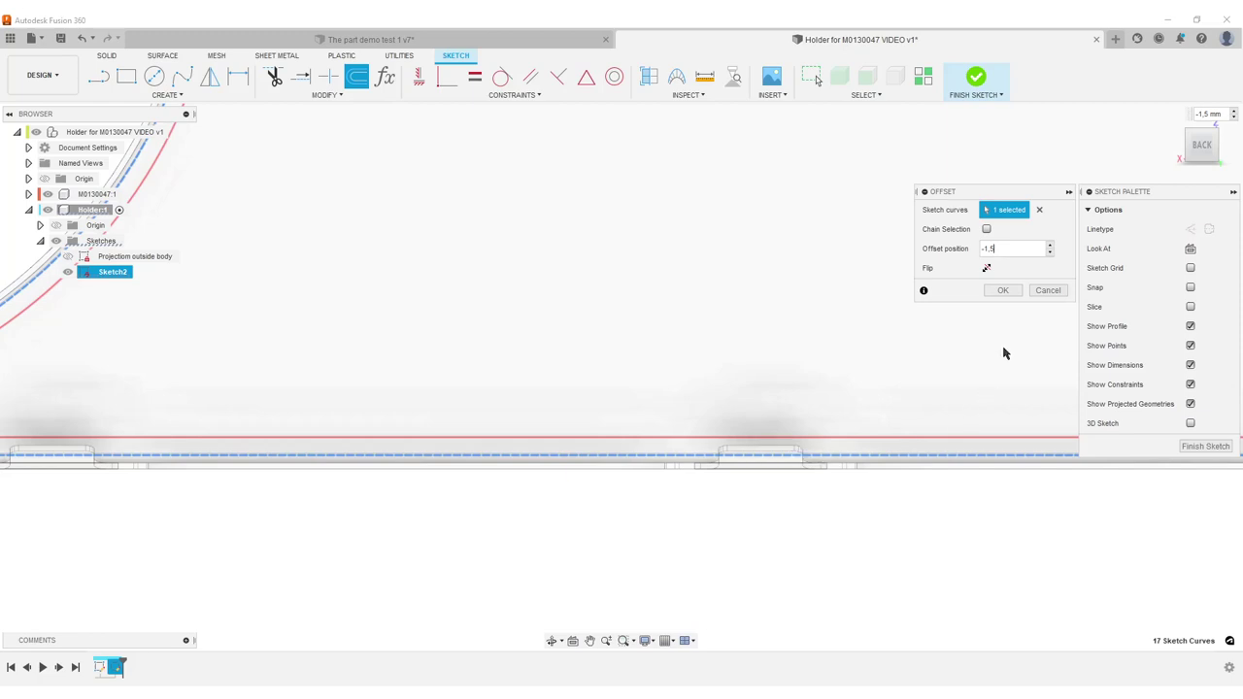
pyautogui.click(1003, 292)
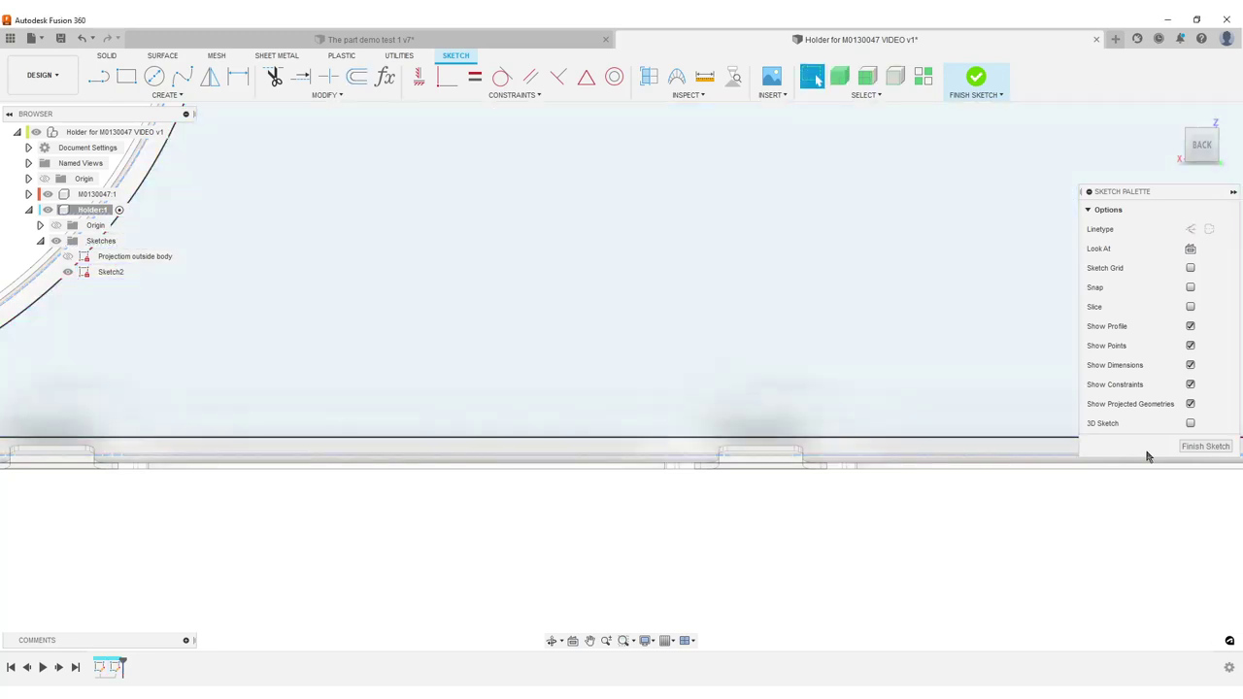
pyautogui.click(1201, 446)
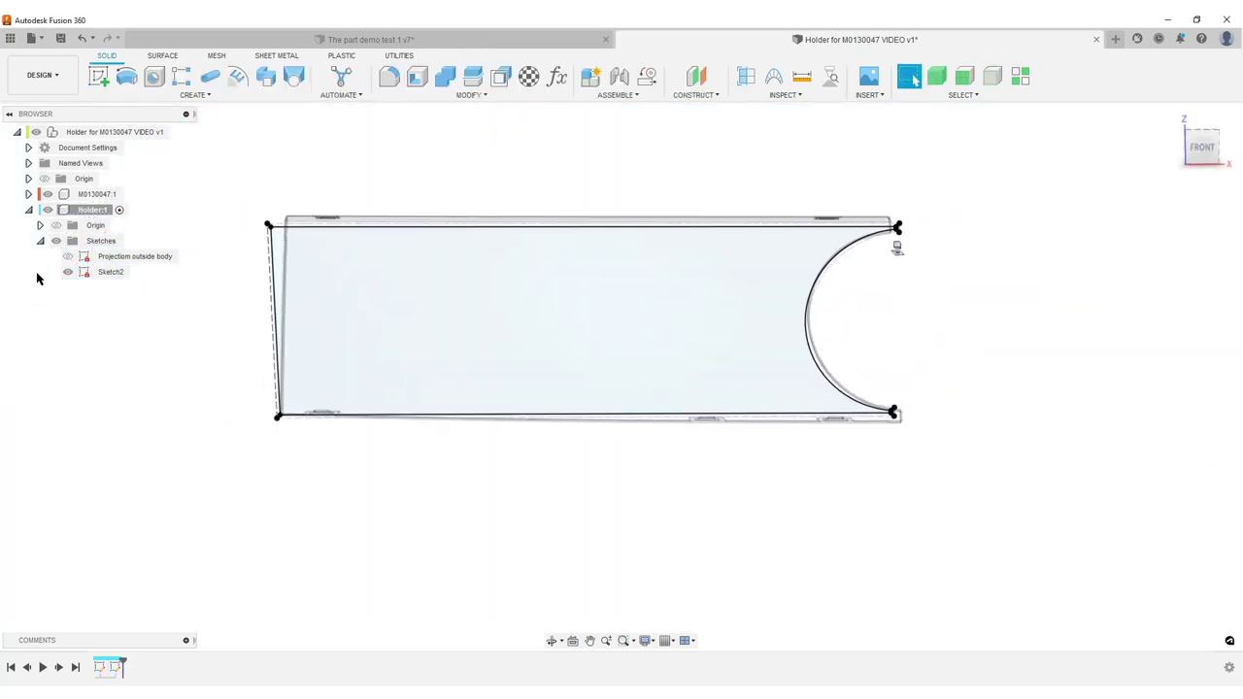
# - Hide the M0130047 component and Sketch2, leaving sketch editing if it opens
pyautogui.click(45, 195)
pyautogui.click(46, 195)
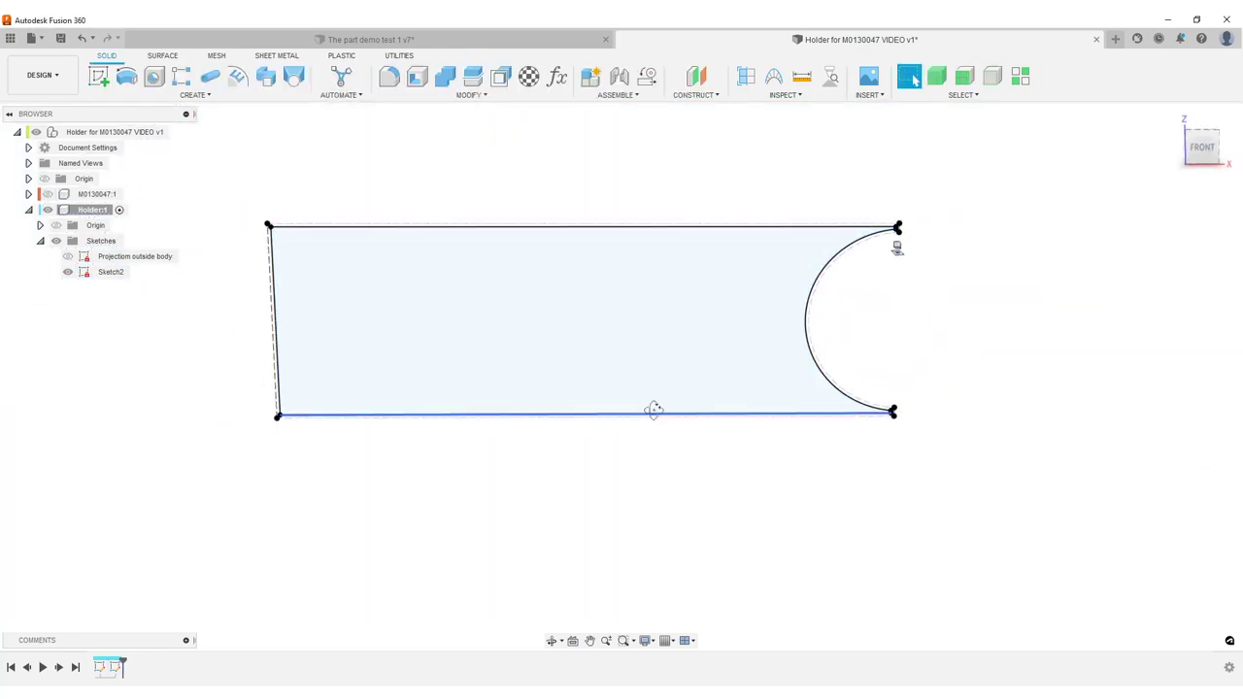
pyautogui.keyDown('shift'); pyautogui.moveTo(651, 411); pyautogui.dragTo(364, 429, button='middle'); pyautogui.keyUp('shift')
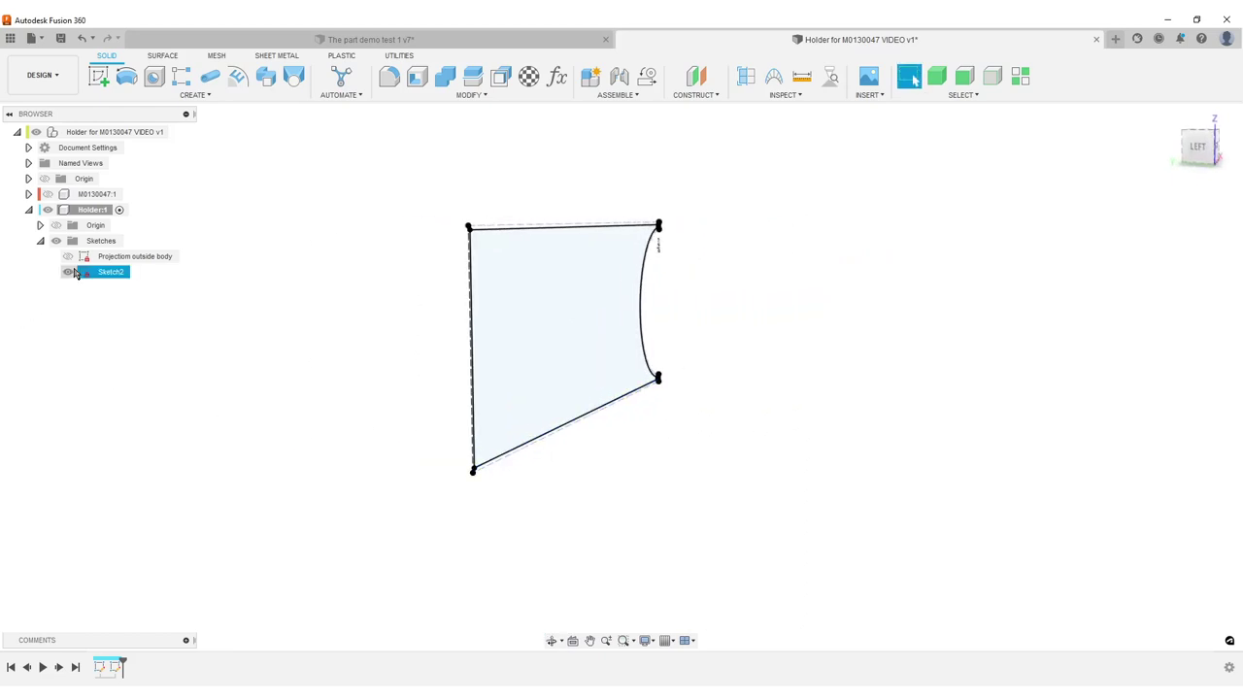
pyautogui.click(68, 272)
pyautogui.doubleClick(110, 272)
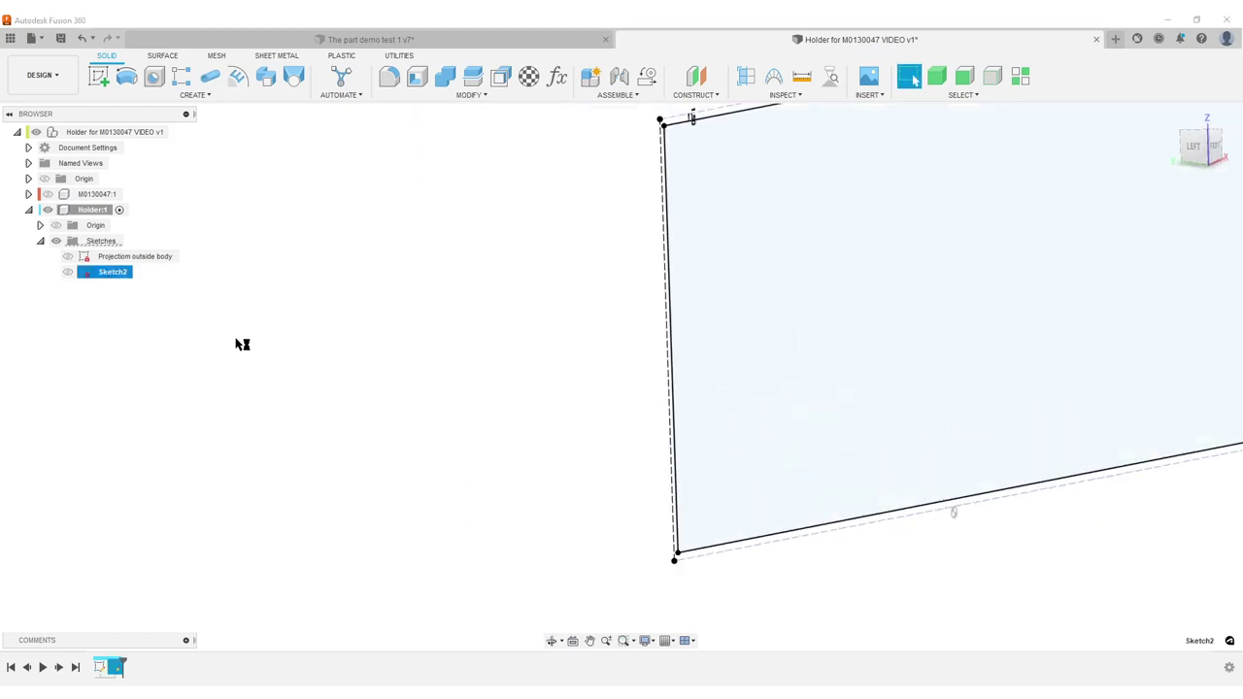
pyautogui.click(1204, 447)
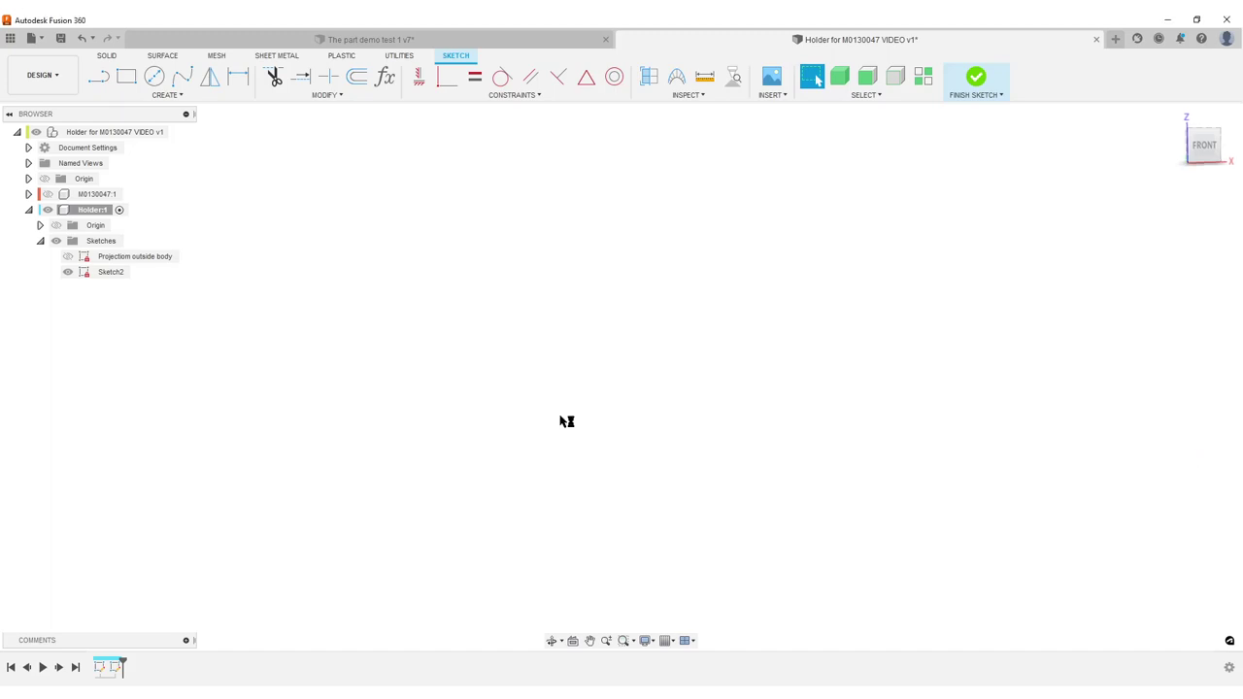
# - Finish editing Sketch2 in the Holder component and rename the sketch "Projection inside face"
pyautogui.doubleClick(109, 273)
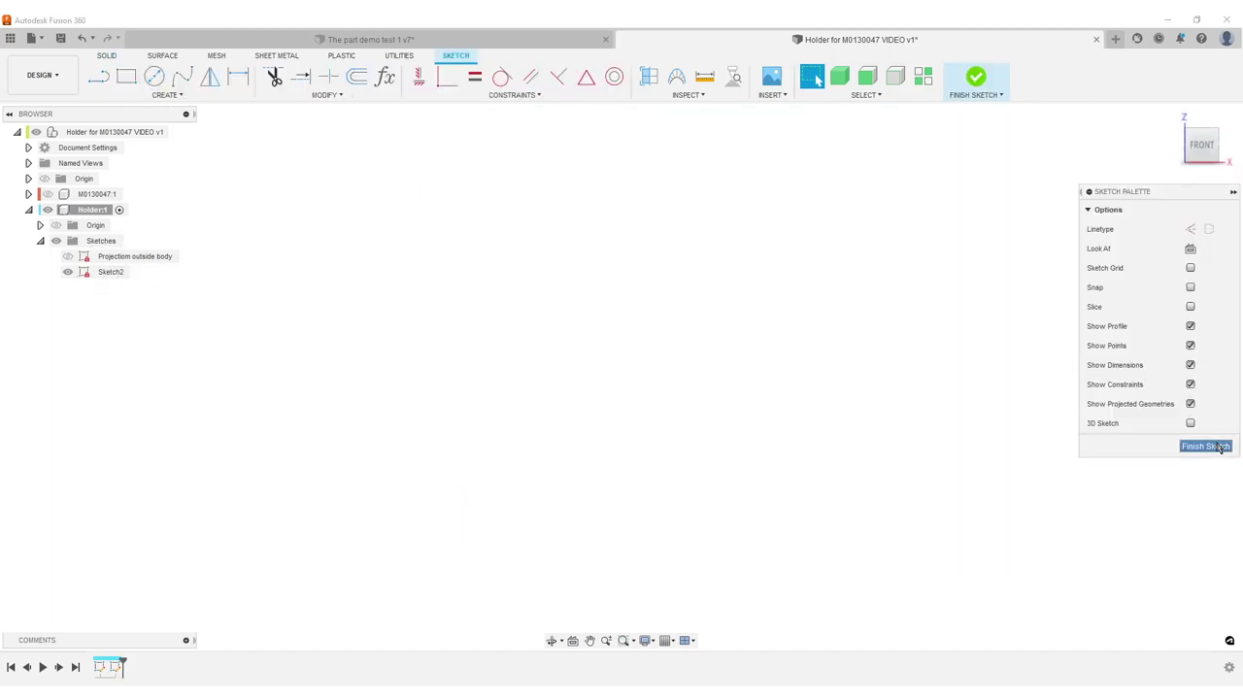
pyautogui.click(1204, 446)
pyautogui.rightClick(108, 275)
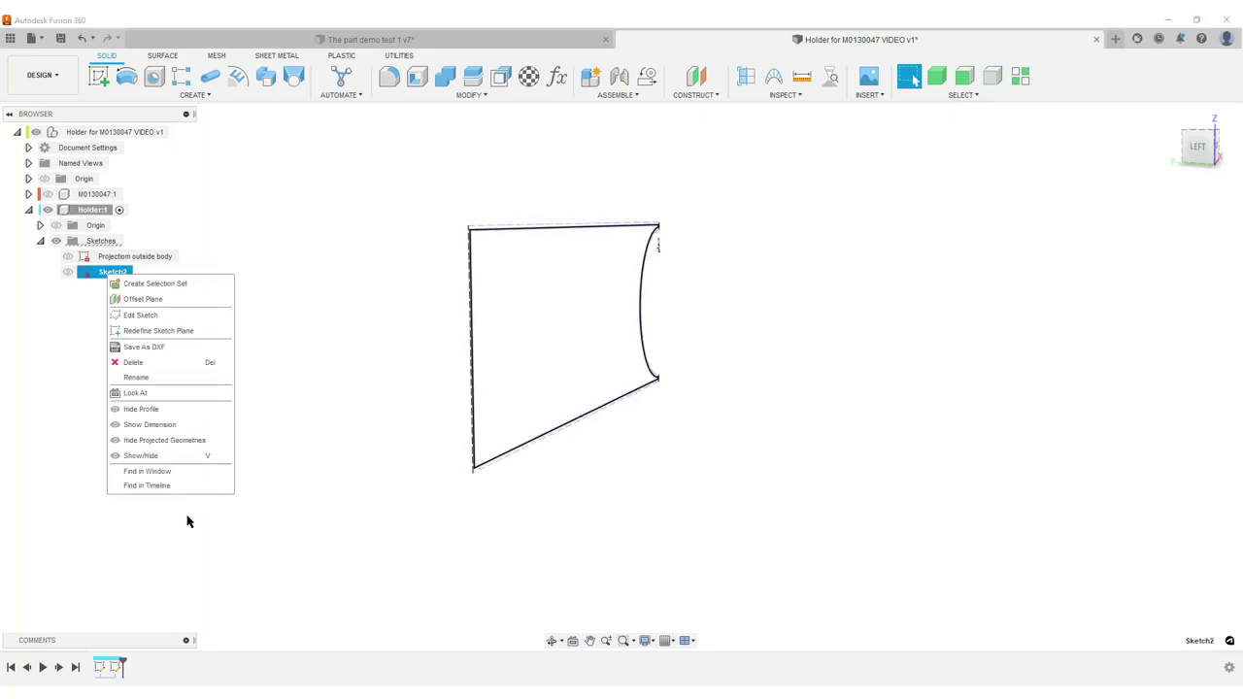
pyautogui.click(154, 377)
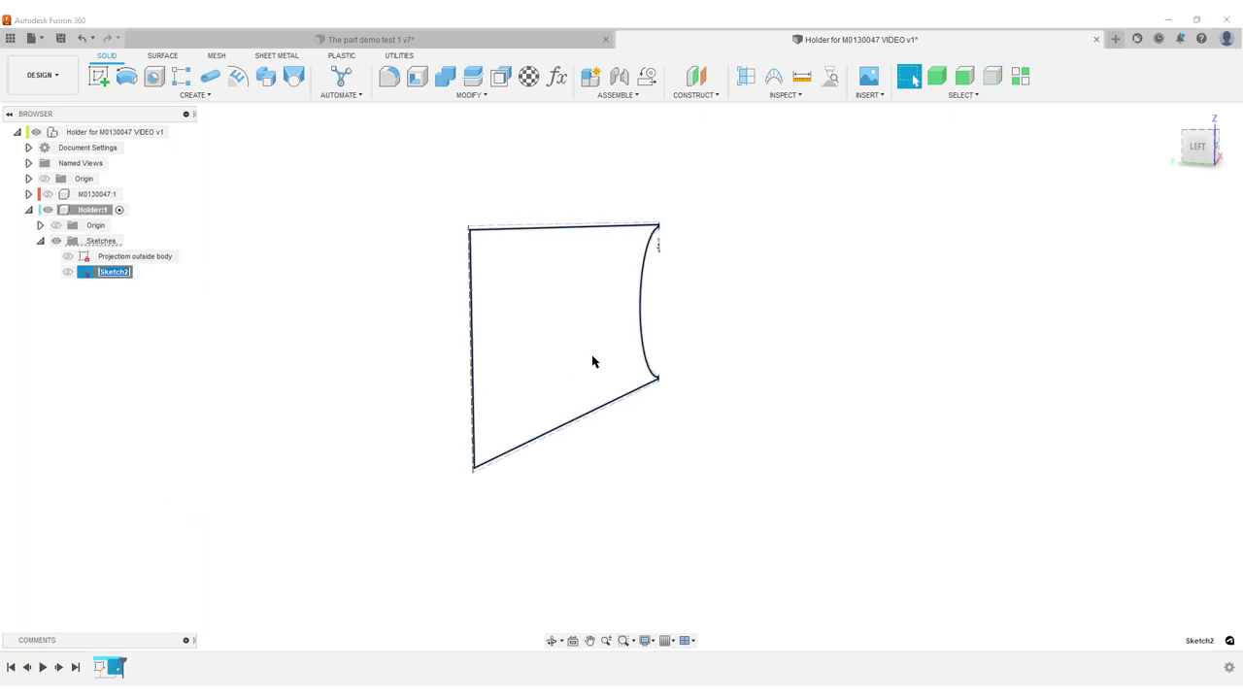
pyautogui.write('P')
pyautogui.write('rojection inside fda')
pyautogui.press('BackSpace')
pyautogui.press('BackSpace')
pyautogui.write('a')
pyautogui.press('Return')
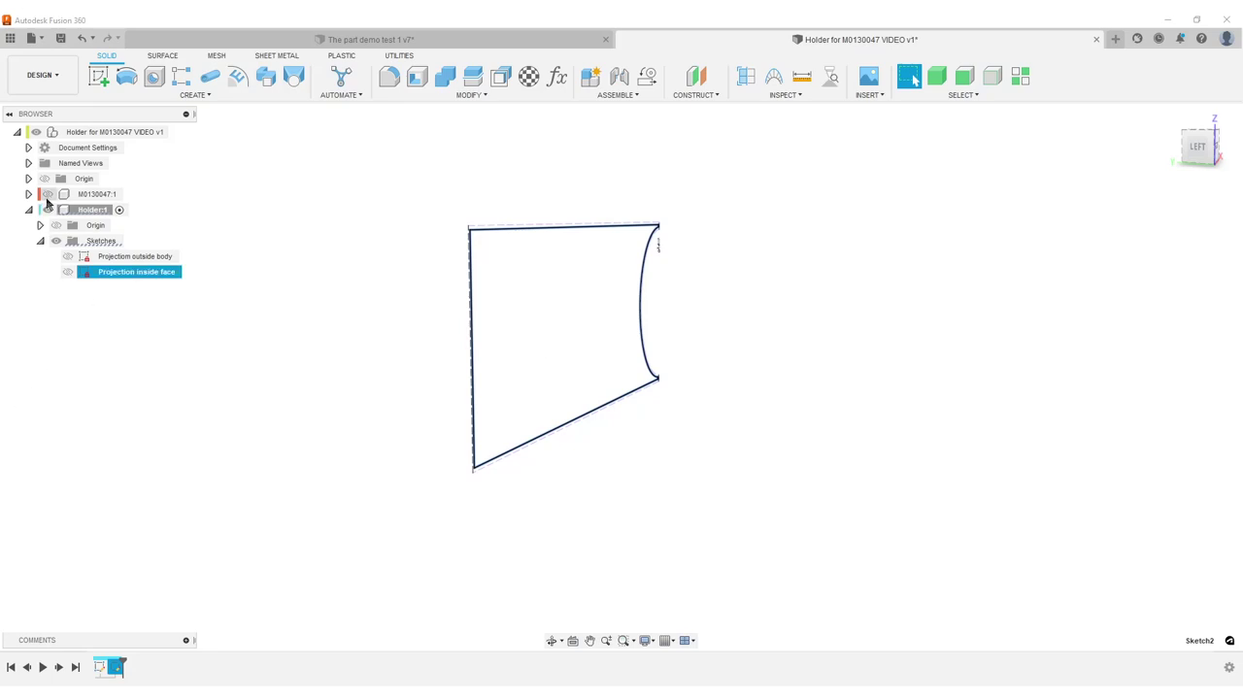
pyautogui.click(930, 414)
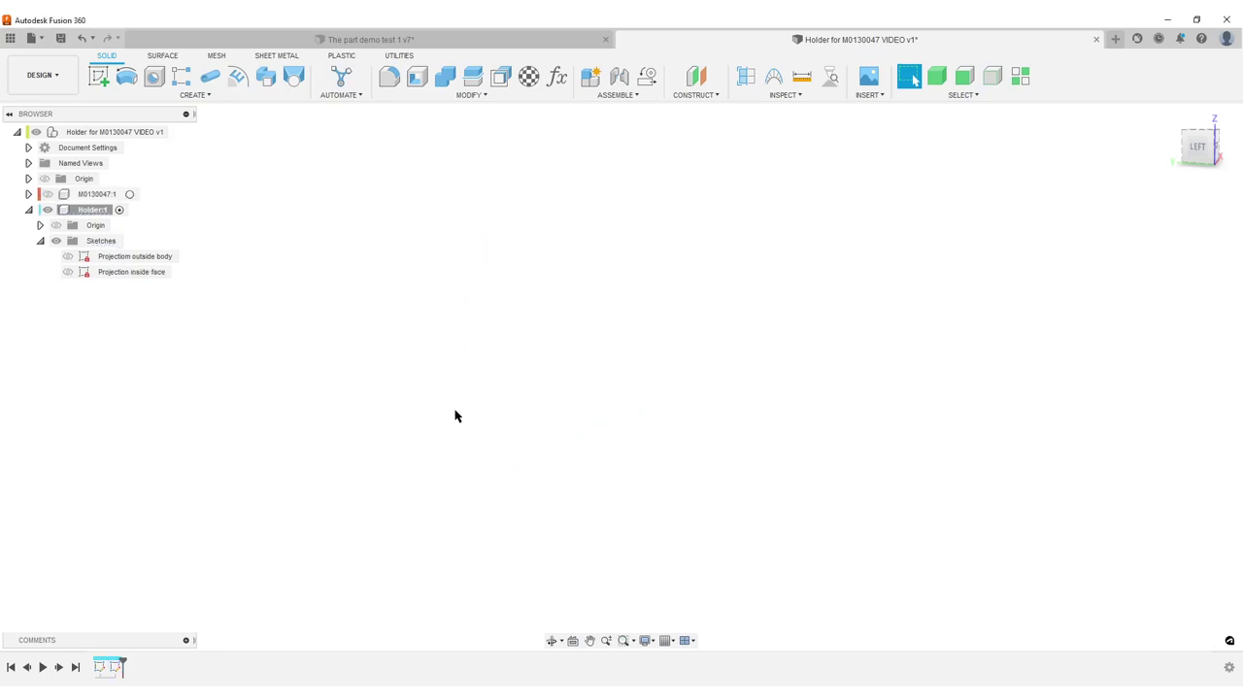
# - Show the M0130047 component and compare both projection sketches against it, leaving the sketches hidden
pyautogui.click(47, 194)
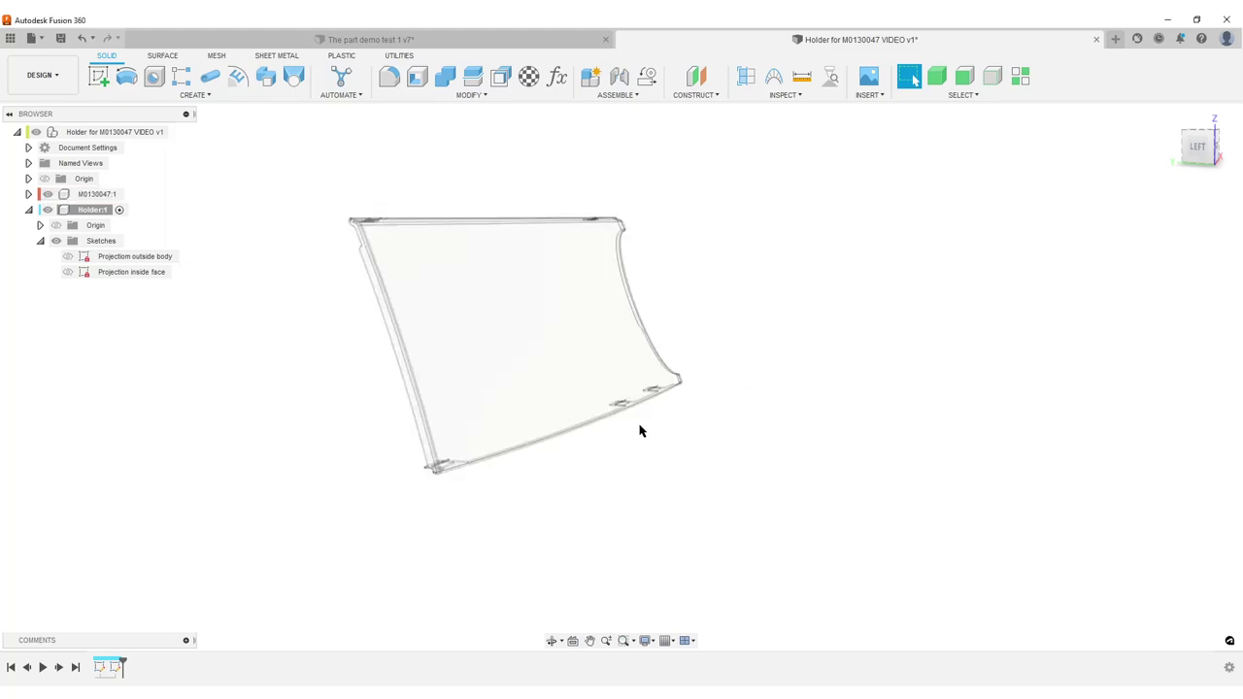
pyautogui.moveTo(761, 443)
pyautogui.keyDown('shift'); pyautogui.mouseDown(button='middle')
pyautogui.moveTo(780, 438)
pyautogui.moveTo(765, 442)
pyautogui.mouseUp(button='middle'); pyautogui.keyUp('shift')
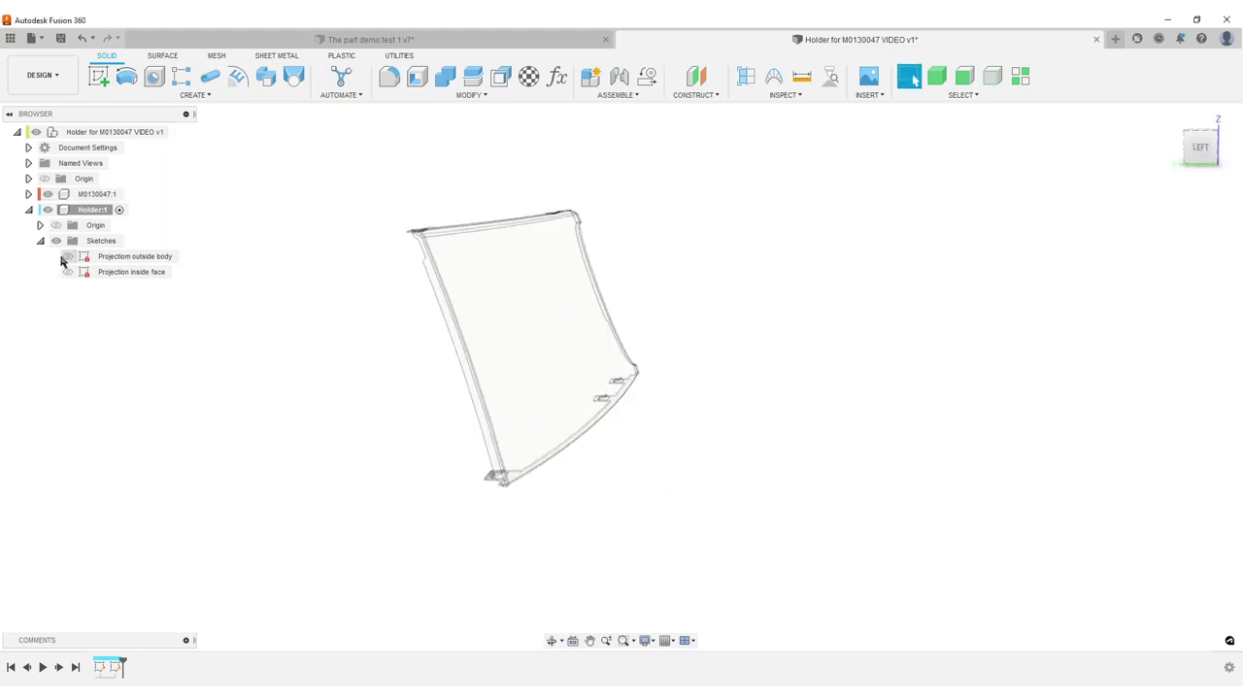
pyautogui.click(68, 256)
pyautogui.click(68, 272)
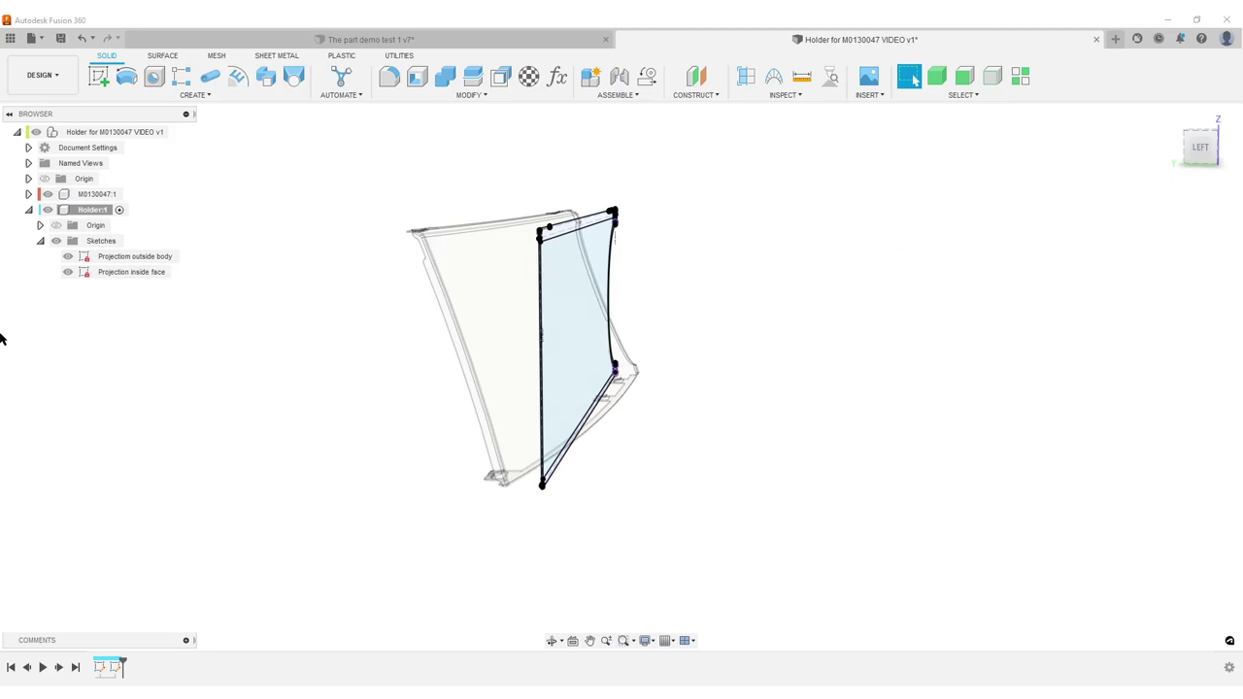
pyautogui.click(68, 256)
pyautogui.click(68, 272)
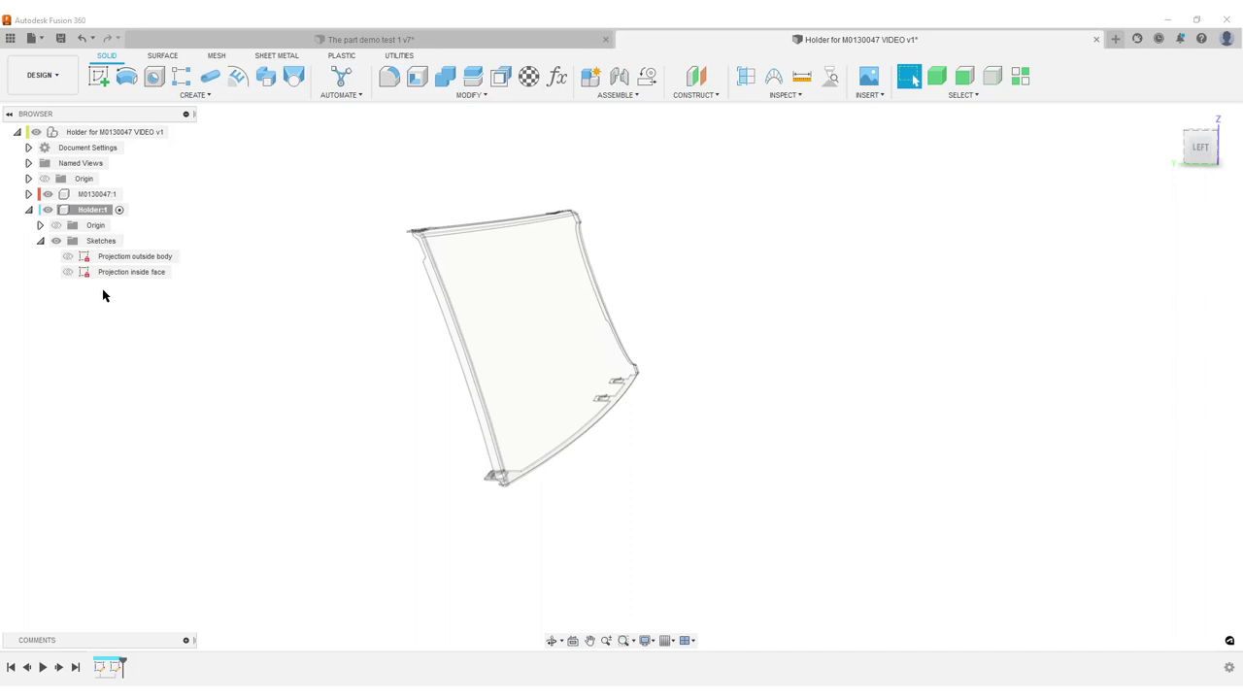
# - Compare the outside body projection with the tilted part from the side, hide that sketch, and examine the part's curved shape
pyautogui.click(72, 256)
pyautogui.click(72, 256)
pyautogui.keyDown('shift'); pyautogui.moveTo(776, 397); pyautogui.dragTo(740, 346, button='middle'); pyautogui.keyUp('shift')
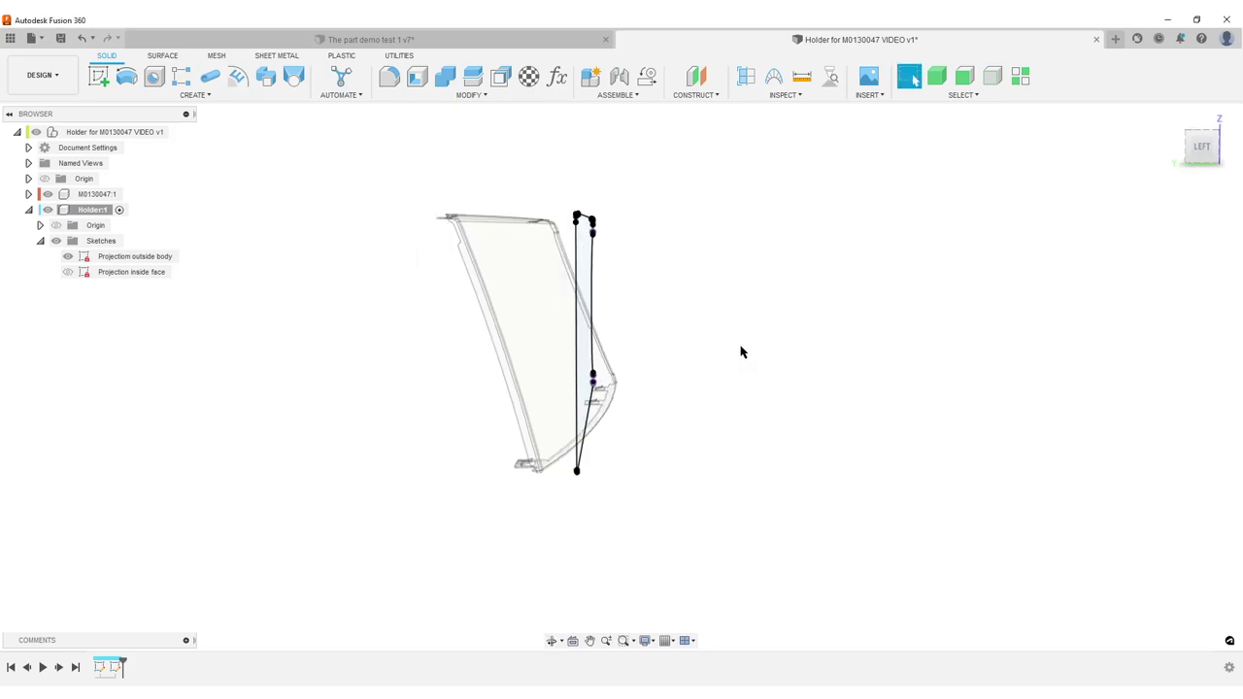
pyautogui.click(70, 257)
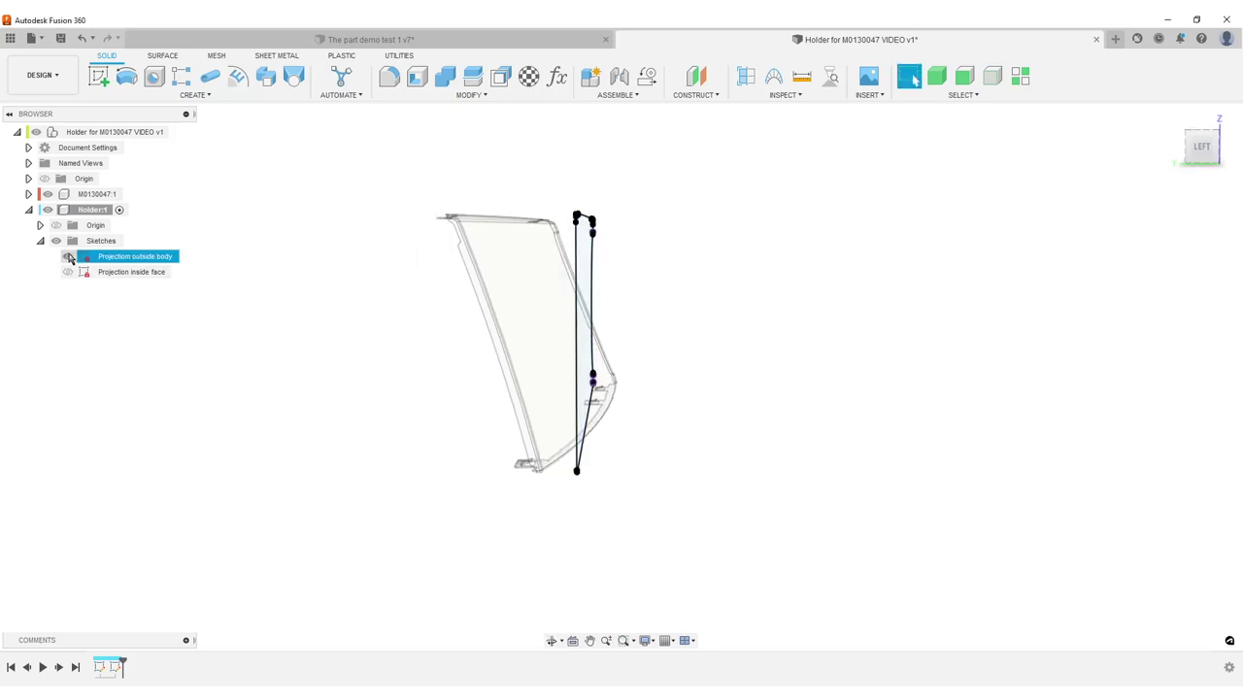
pyautogui.click(68, 256)
pyautogui.moveTo(645, 453)
pyautogui.keyDown('shift'); pyautogui.mouseDown(button='middle')
pyautogui.moveTo(654, 443)
pyautogui.moveTo(640, 410)
pyautogui.mouseUp(button='middle'); pyautogui.keyUp('shift')
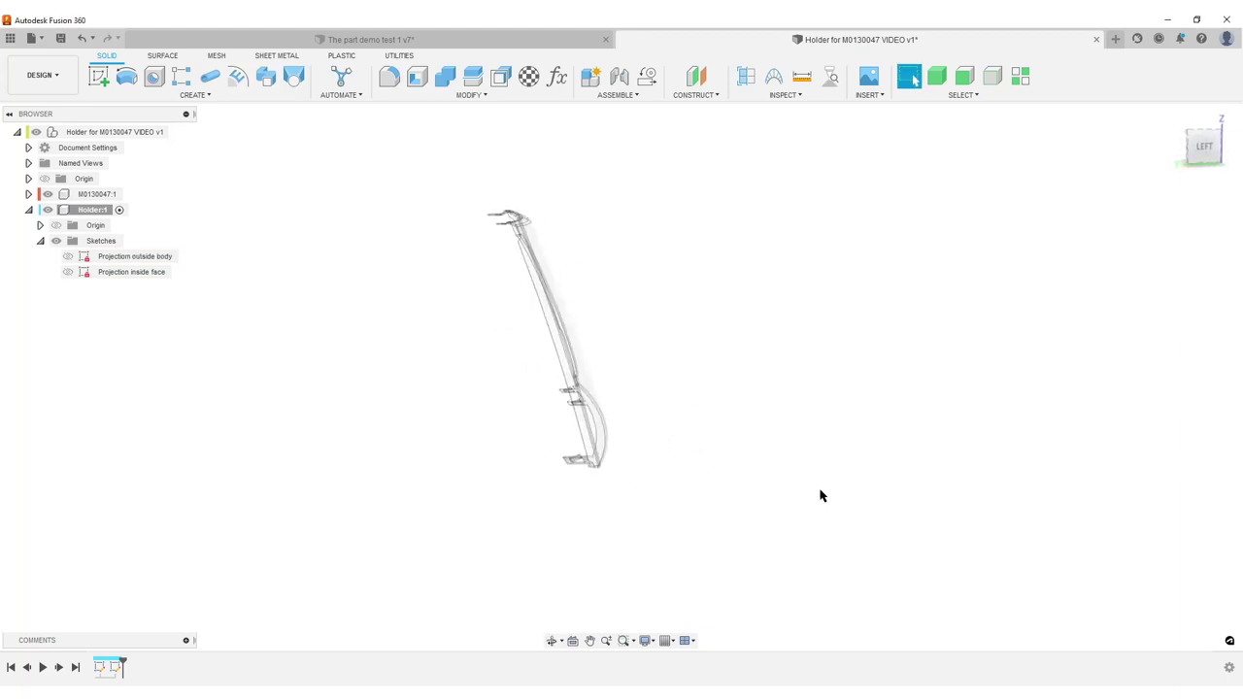
pyautogui.keyDown('shift'); pyautogui.moveTo(822, 505); pyautogui.dragTo(794, 533, button='middle'); pyautogui.keyUp('shift')
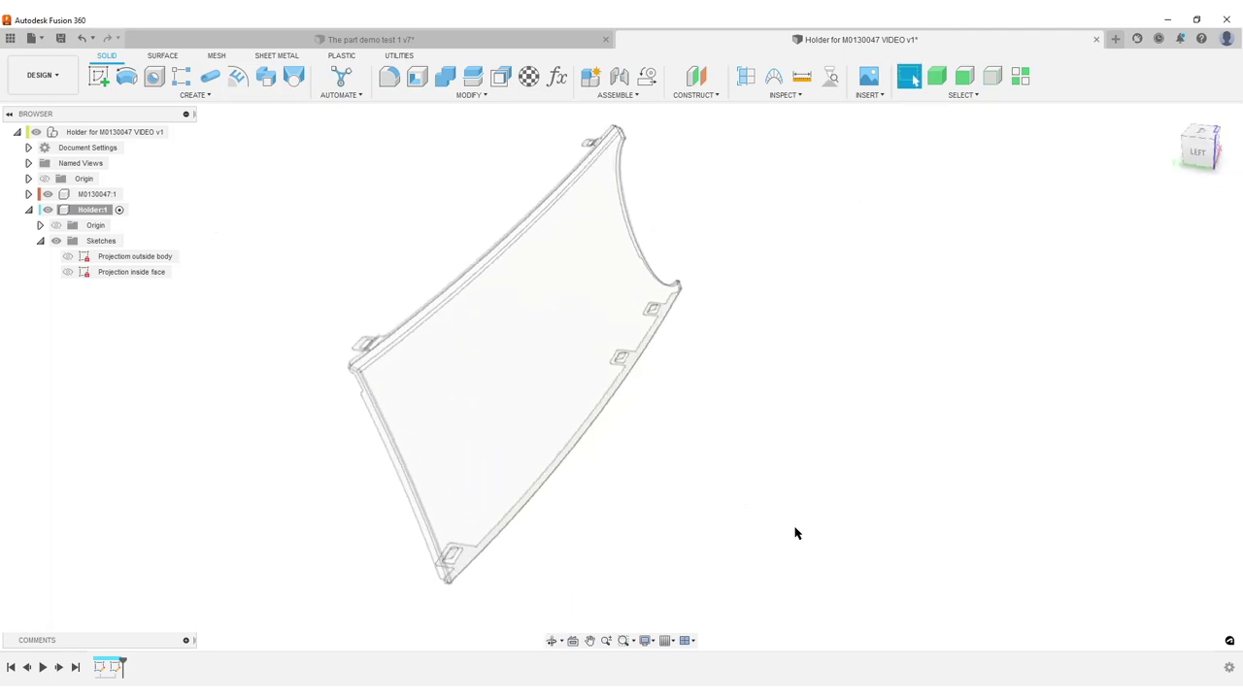
pyautogui.keyDown('shift'); pyautogui.moveTo(898, 458); pyautogui.dragTo(801, 378, button='middle'); pyautogui.keyUp('shift')
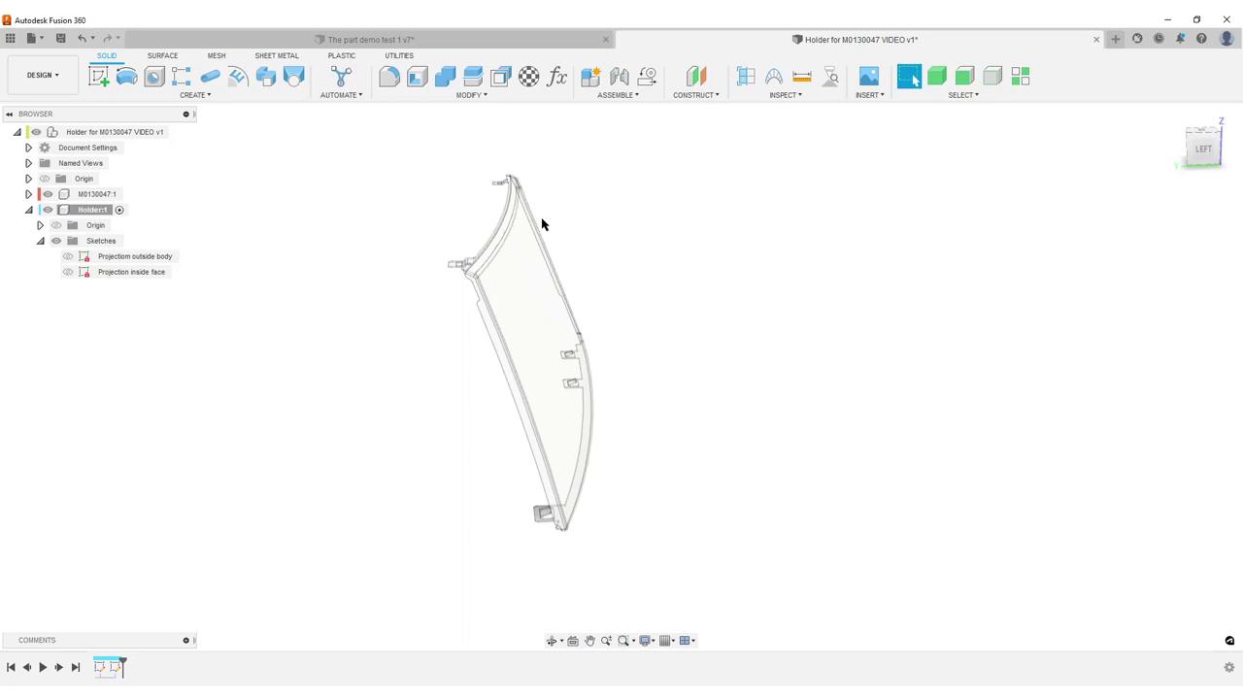
pyautogui.keyDown('shift'); pyautogui.moveTo(666, 428); pyautogui.dragTo(649, 405, button='middle'); pyautogui.keyUp('shift')
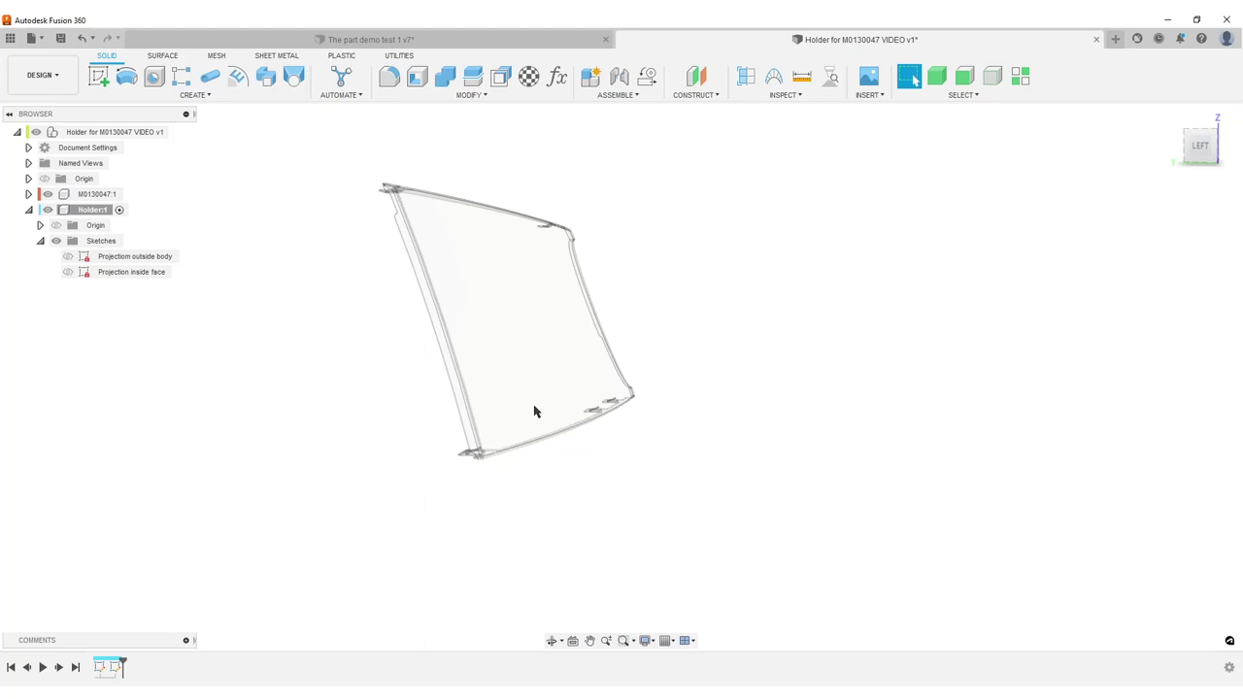
pyautogui.keyDown('shift'); pyautogui.moveTo(535, 411); pyautogui.dragTo(737, 439, button='middle'); pyautogui.keyUp('shift')
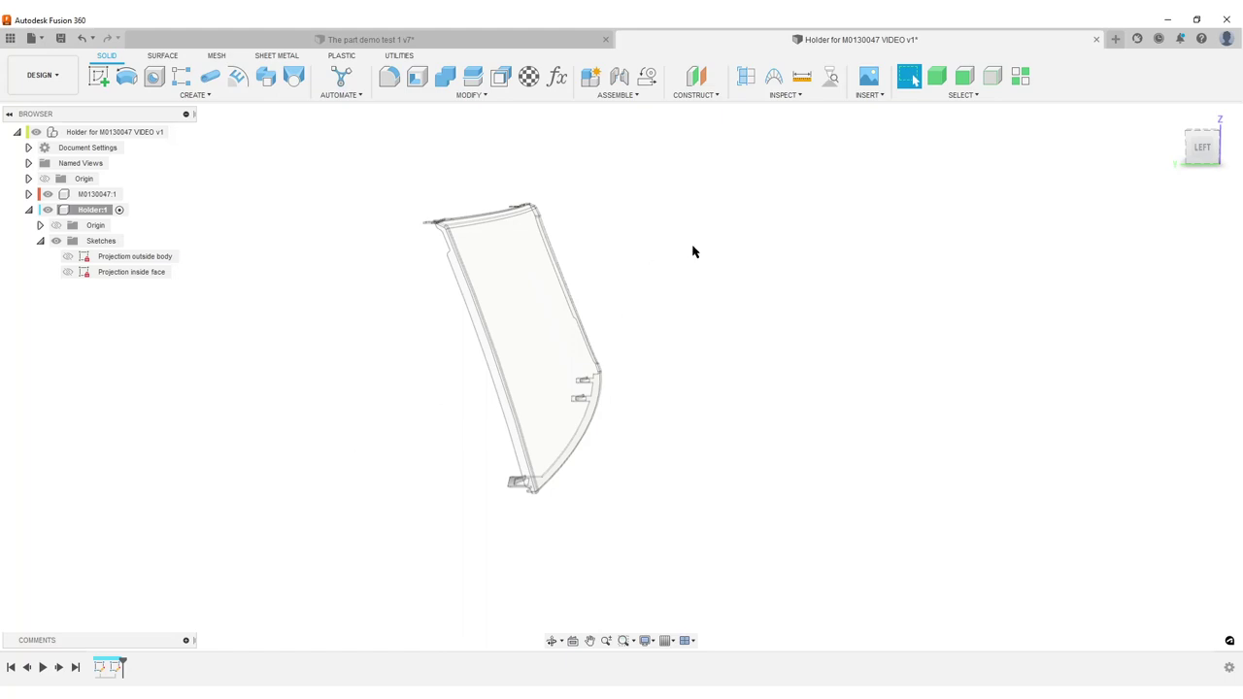
# - Start a Plane Through Three Points and pick the vertex at the part's inner upper corner, on the end opposite the arc cutout
pyautogui.click(704, 97)
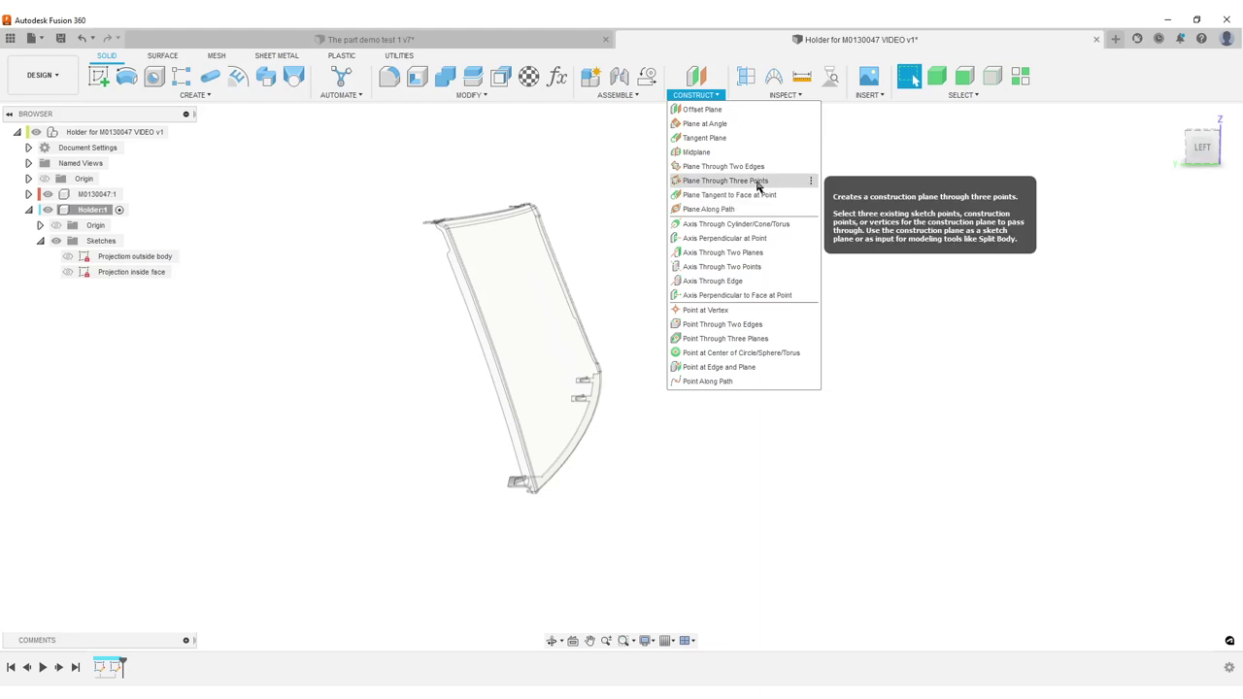
pyautogui.click(759, 185)
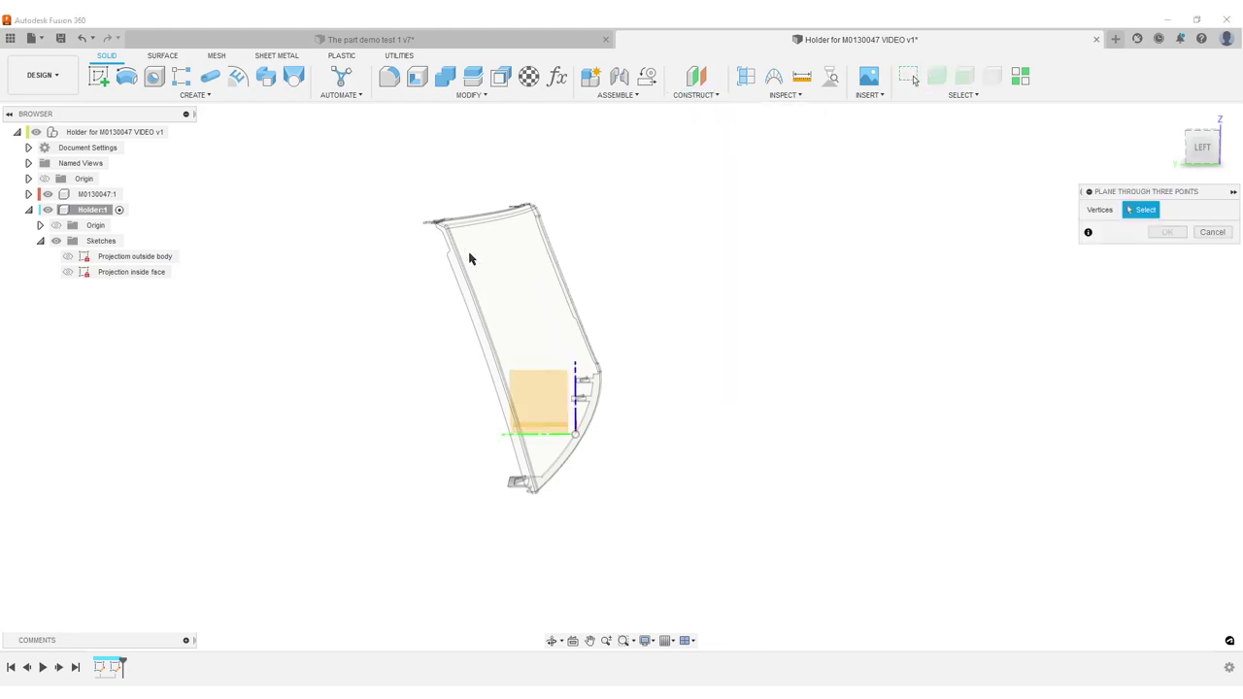
pyautogui.scroll(5, 481, 281)
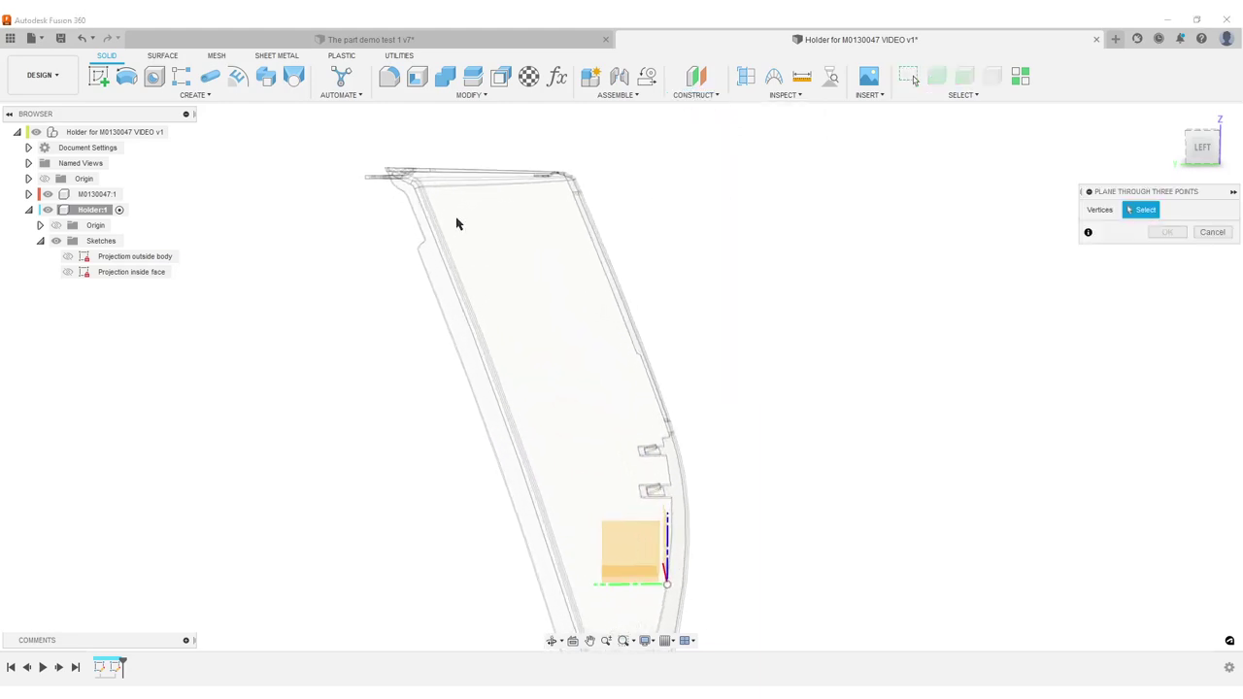
pyautogui.keyDown('shift'); pyautogui.moveTo(544, 242); pyautogui.dragTo(437, 302, button='middle'); pyautogui.keyUp('shift')
pyautogui.keyDown('shift'); pyautogui.moveTo(207, 339); pyautogui.dragTo(692, 311, button='middle'); pyautogui.keyUp('shift')
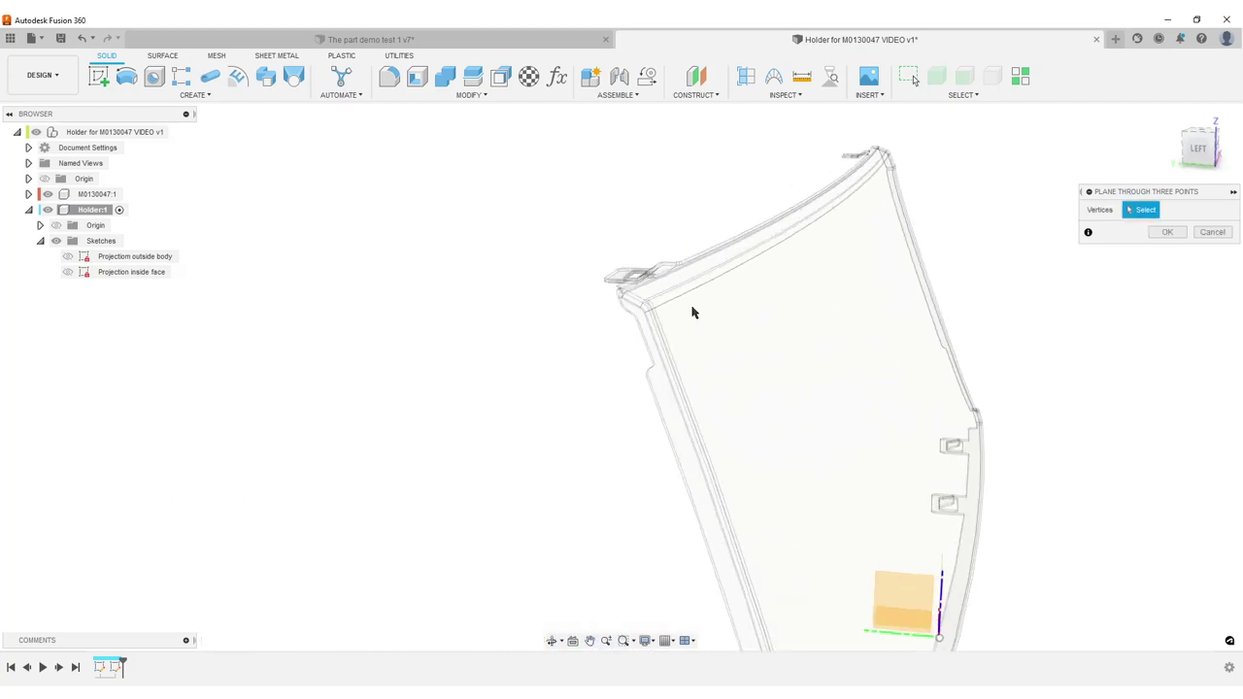
pyautogui.scroll(2, 680, 312)
pyautogui.scroll(3, 657, 320)
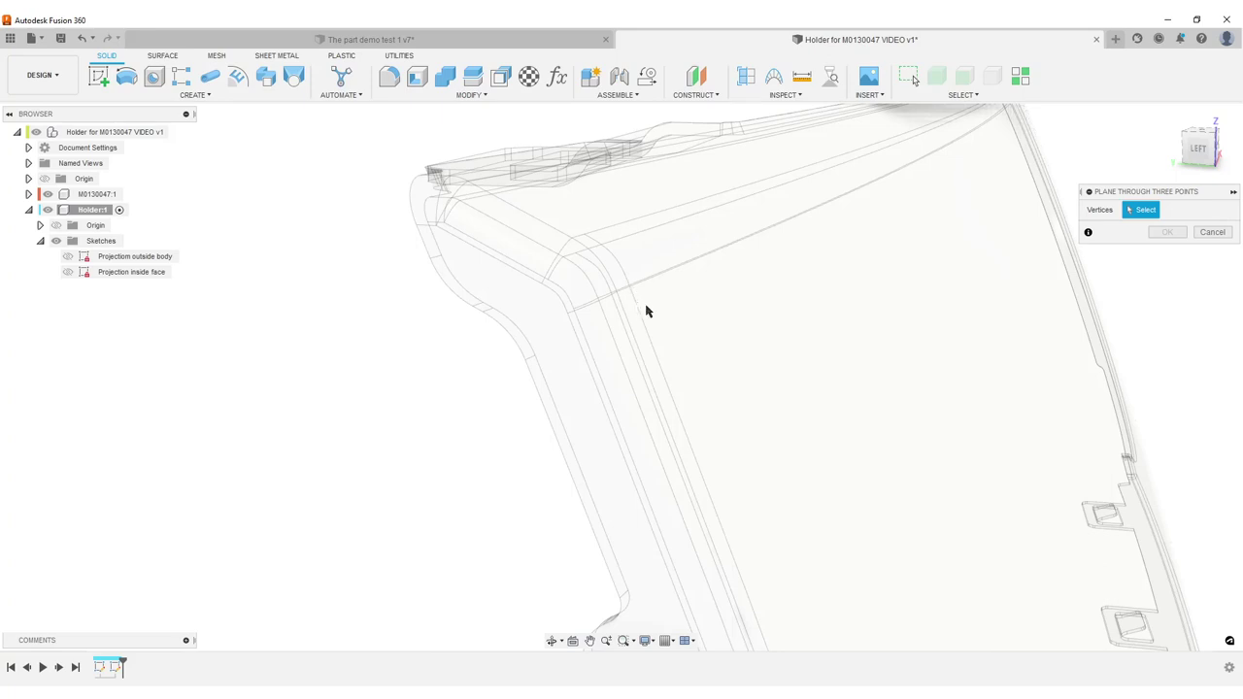
pyautogui.keyDown('shift'); pyautogui.moveTo(646, 311); pyautogui.dragTo(640, 362, button='middle'); pyautogui.keyUp('shift')
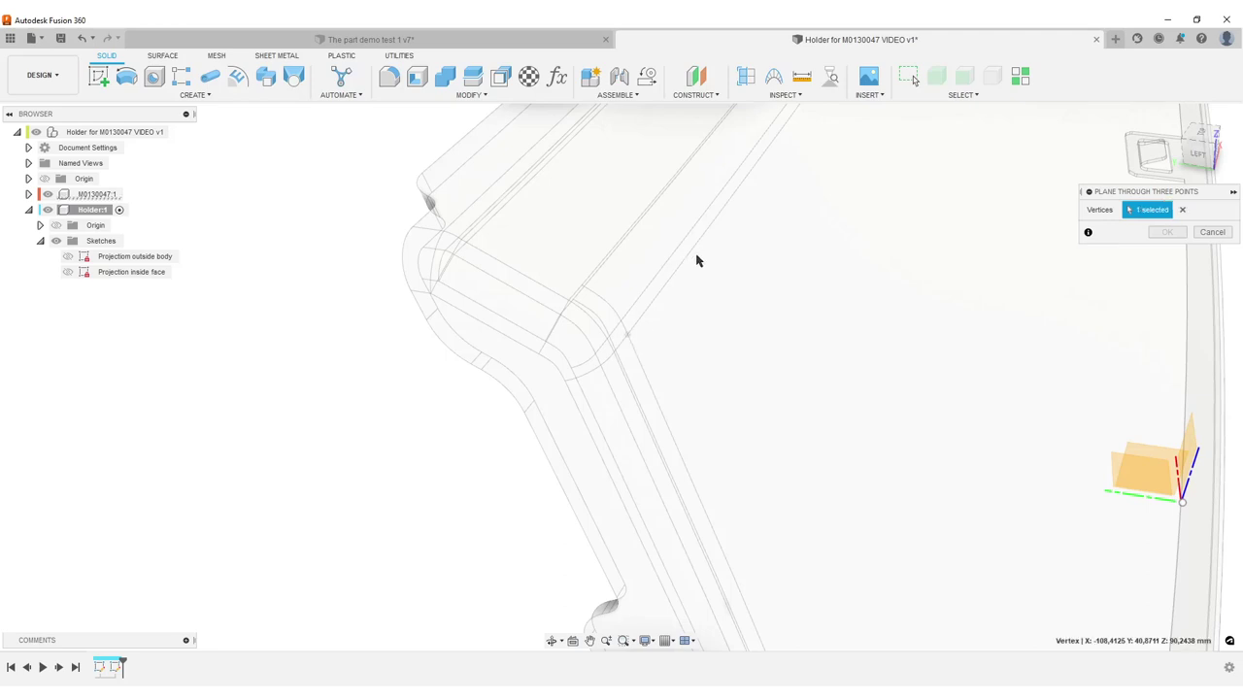
# - Pick the second plane vertex at the inner upper corner on the part's arc-cutout end
pyautogui.moveTo(696, 258); pyautogui.dragTo(593, 319, button='middle')
pyautogui.scroll(4, 590, 352)
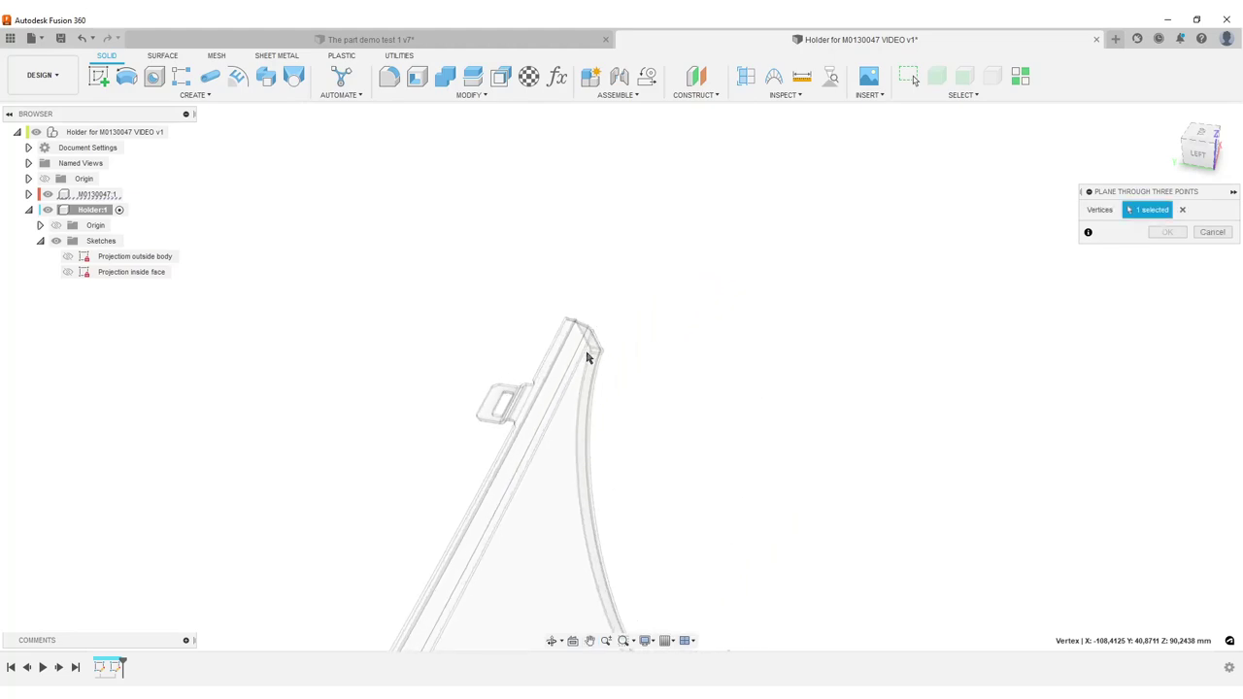
pyautogui.scroll(5, 597, 352)
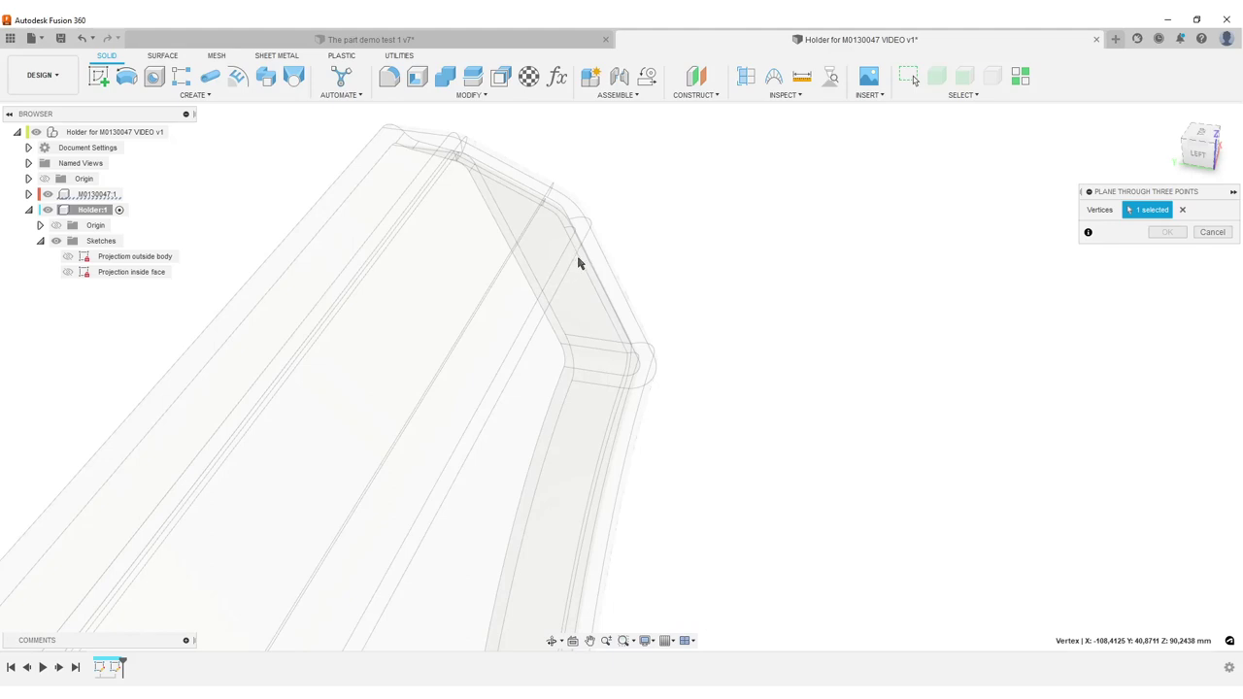
pyautogui.keyDown('shift'); pyautogui.moveTo(579, 319); pyautogui.dragTo(586, 286, button='middle'); pyautogui.keyUp('shift')
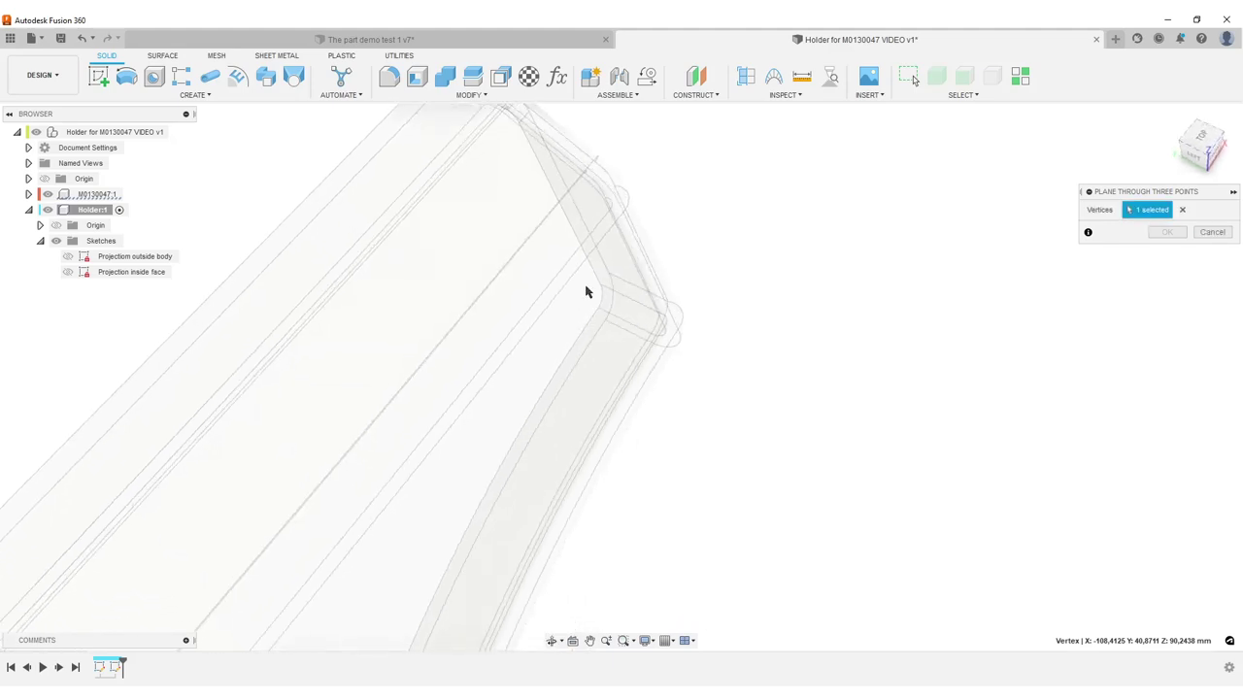
pyautogui.scroll(3, 585, 285)
pyautogui.keyDown('shift'); pyautogui.moveTo(641, 240); pyautogui.dragTo(655, 183, button='middle'); pyautogui.keyUp('shift')
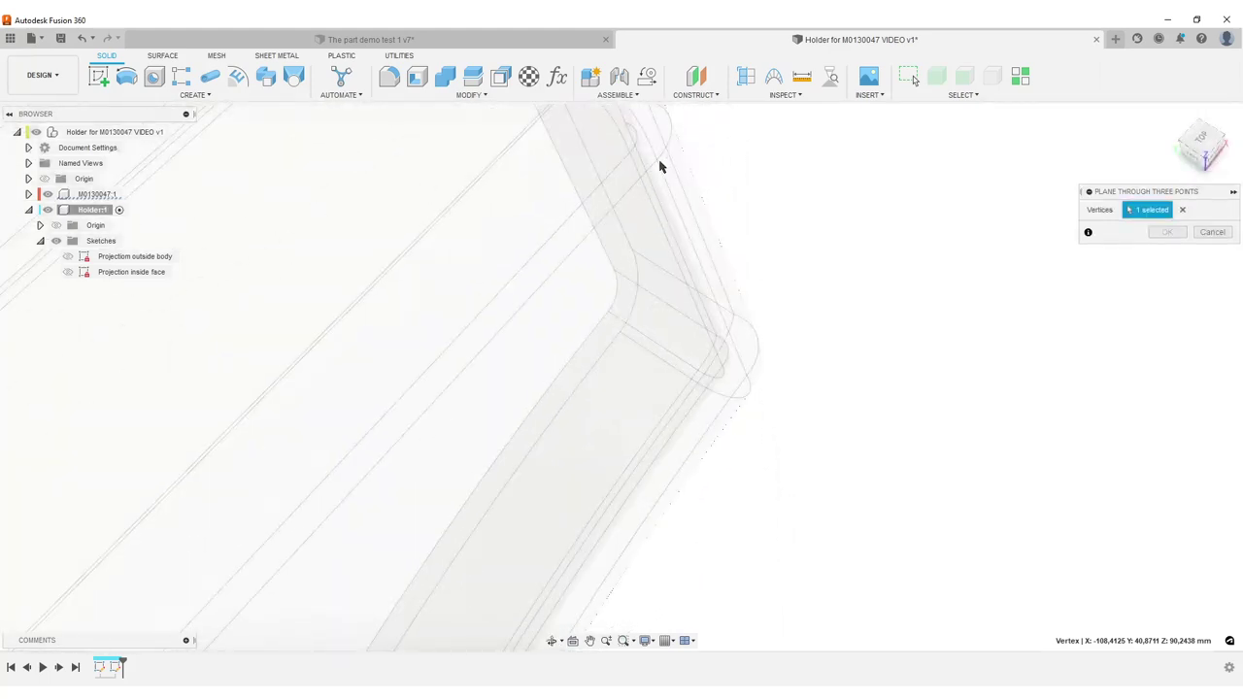
pyautogui.click(659, 173)
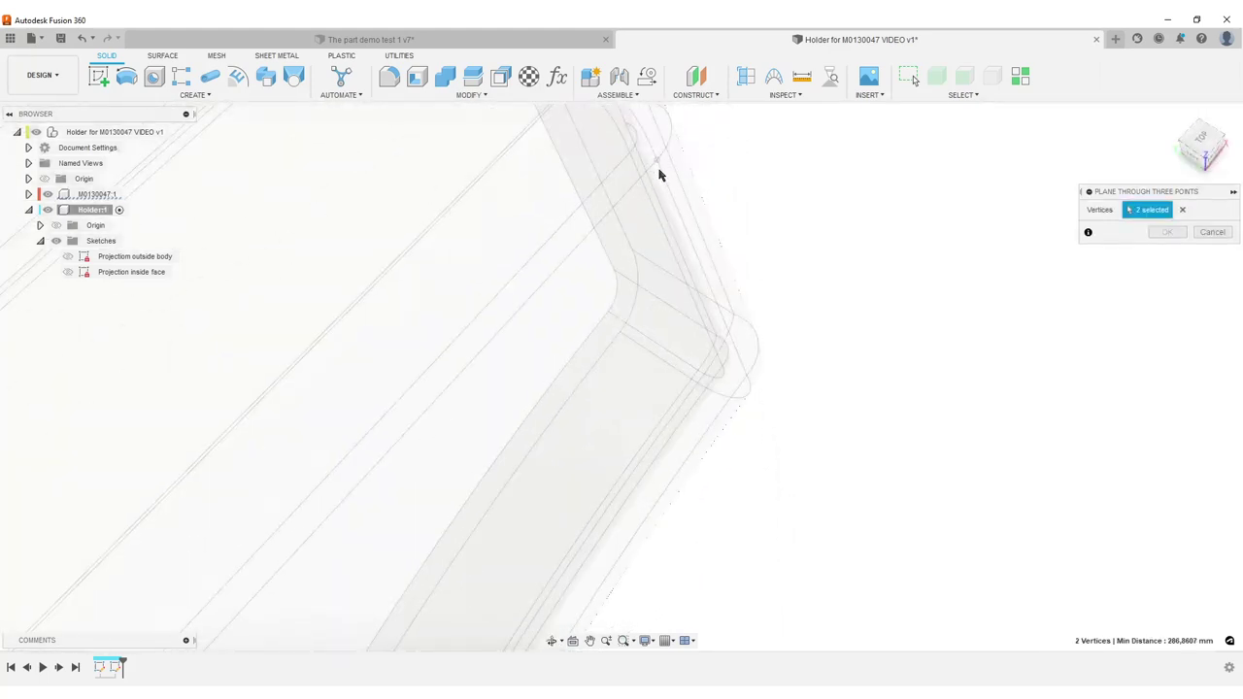
# - Pick the third vertex at the inner lower corner beside the arc cutout and create the construction plane
pyautogui.scroll(-4, 834, 450)
pyautogui.moveTo(907, 518); pyautogui.dragTo(580, 29, button='middle')
pyautogui.moveTo(695, 415); pyautogui.dragTo(532, 82, button='middle')
pyautogui.scroll(1, 658, 342)
pyautogui.scroll(5, 612, 340)
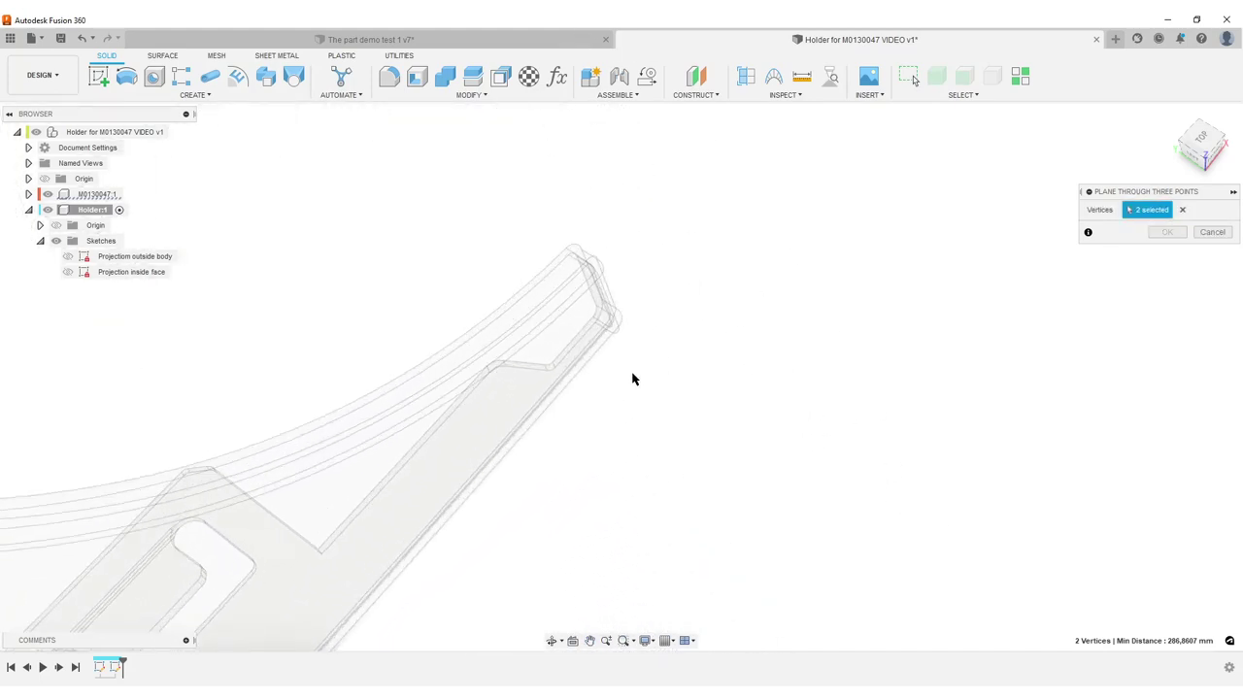
pyautogui.moveTo(655, 421)
pyautogui.keyDown('shift'); pyautogui.mouseDown(button='middle')
pyautogui.moveTo(624, 320)
pyautogui.moveTo(657, 422)
pyautogui.mouseUp(button='middle'); pyautogui.keyUp('shift')
pyautogui.scroll(3, 645, 379)
pyautogui.scroll(-3, 646, 379)
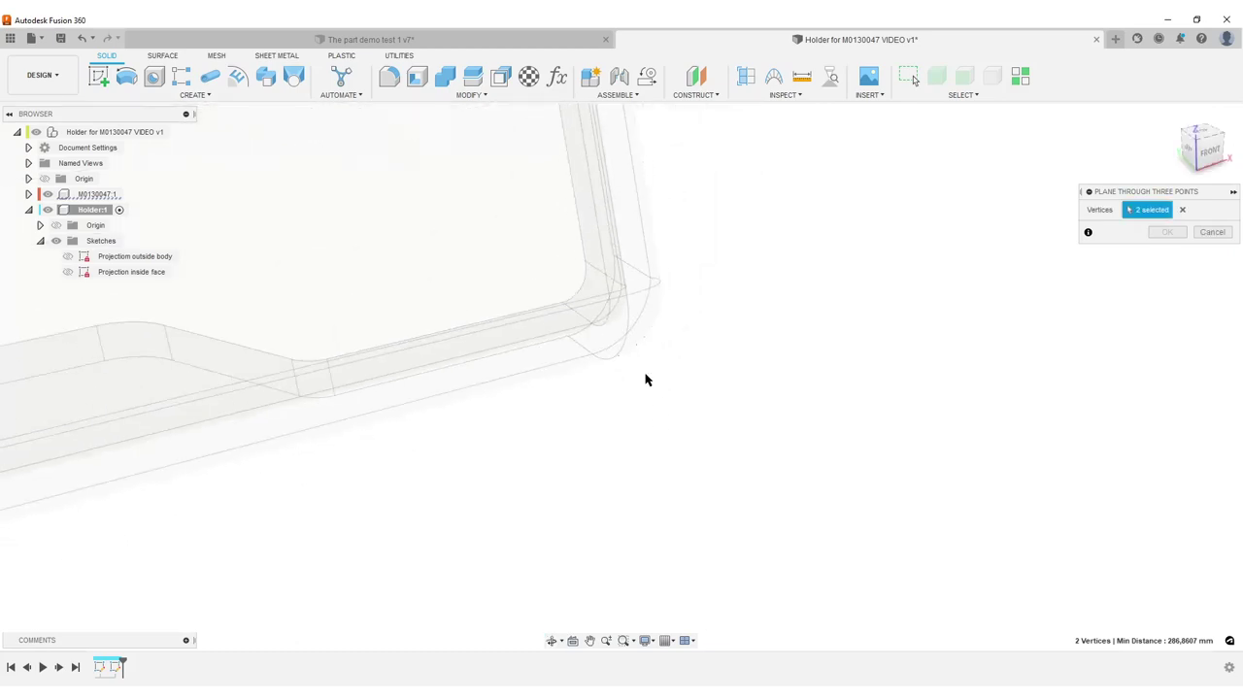
pyautogui.click(627, 328)
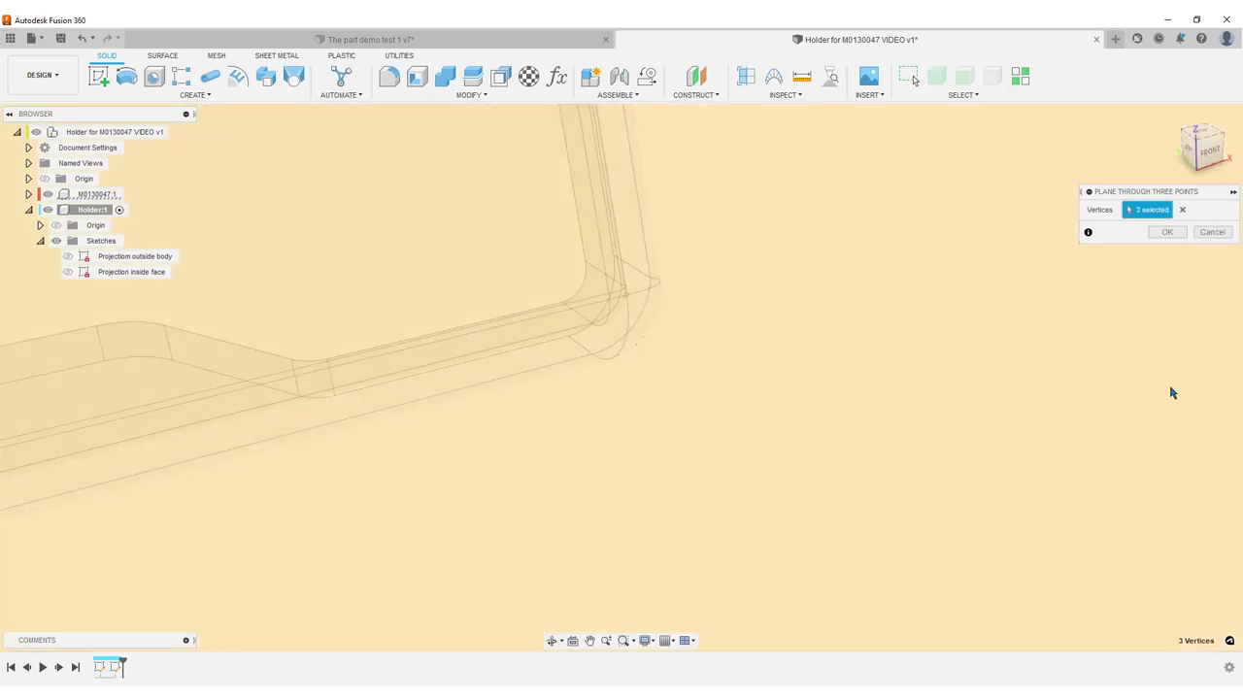
pyautogui.click(1164, 232)
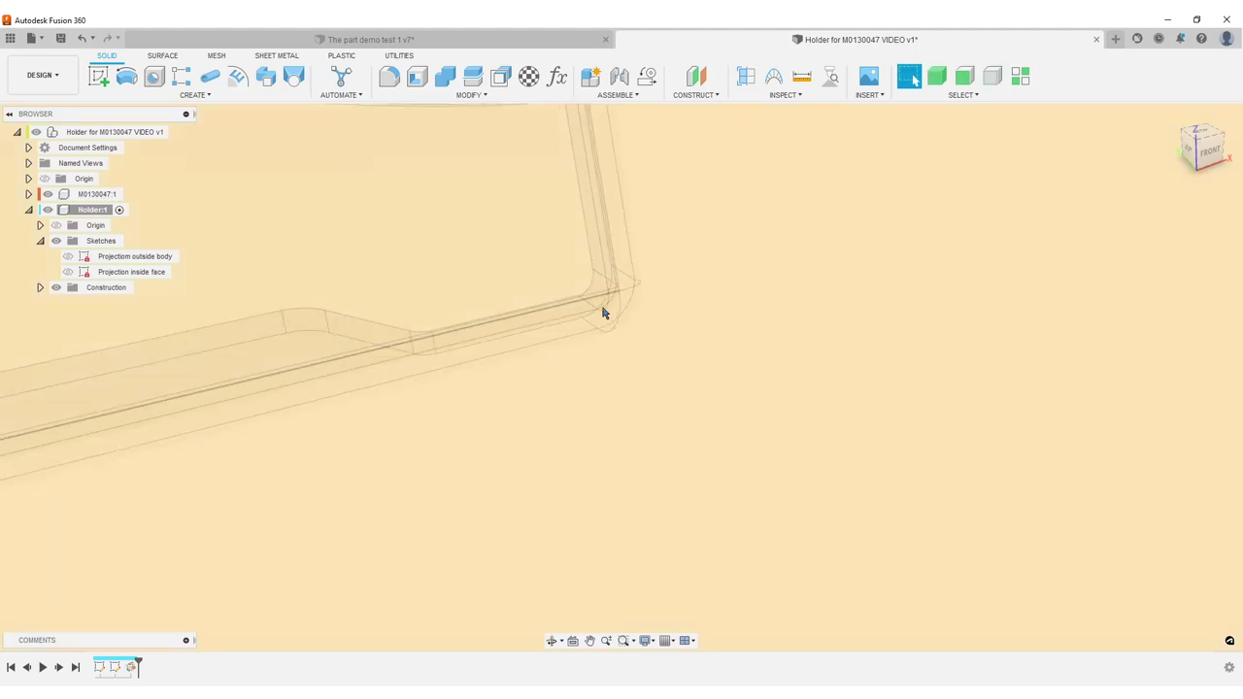
# - Check how the construction plane lies across the part and start a new sketch on it
pyautogui.scroll(-3, 602, 397)
pyautogui.scroll(-3, 592, 437)
pyautogui.keyDown('shift'); pyautogui.moveTo(586, 472); pyautogui.dragTo(752, 445, button='middle'); pyautogui.keyUp('shift')
pyautogui.press('Escape')
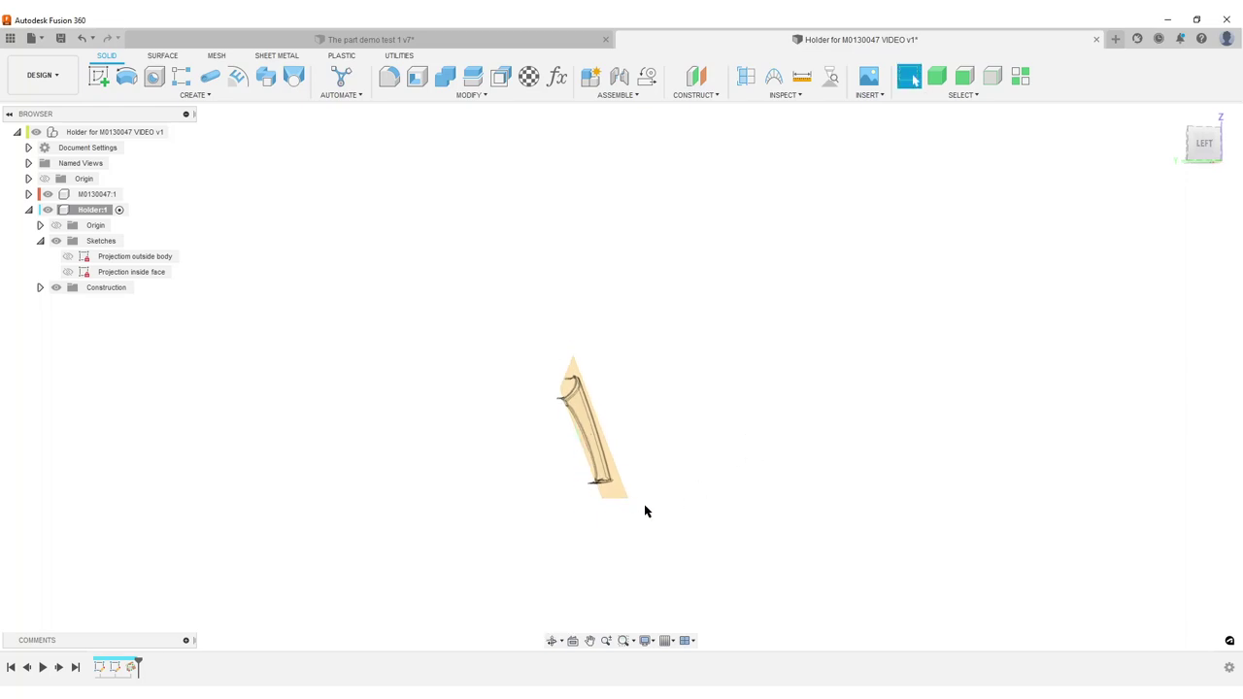
pyautogui.moveTo(644, 512)
pyautogui.keyDown('shift'); pyautogui.mouseDown(button='middle')
pyautogui.moveTo(710, 501)
pyautogui.moveTo(693, 499)
pyautogui.moveTo(685, 463)
pyautogui.moveTo(703, 497)
pyautogui.mouseUp(button='middle'); pyautogui.keyUp('shift')
pyautogui.scroll(4, 596, 499)
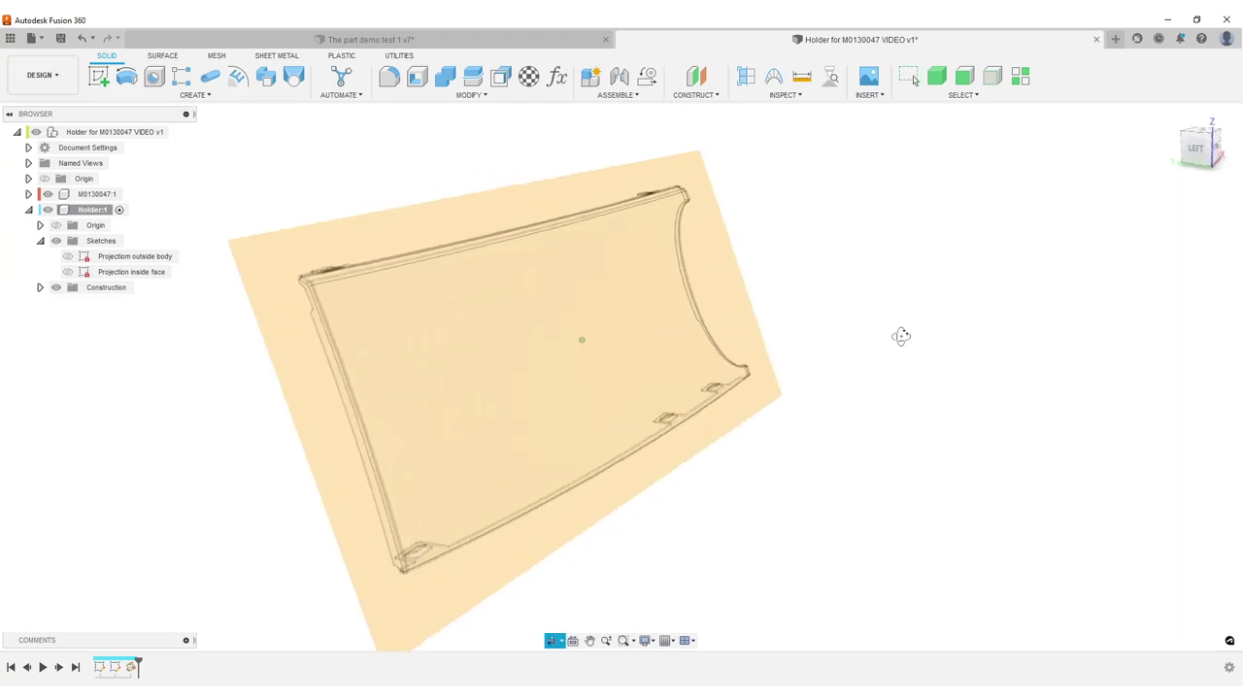
pyautogui.click(98, 78)
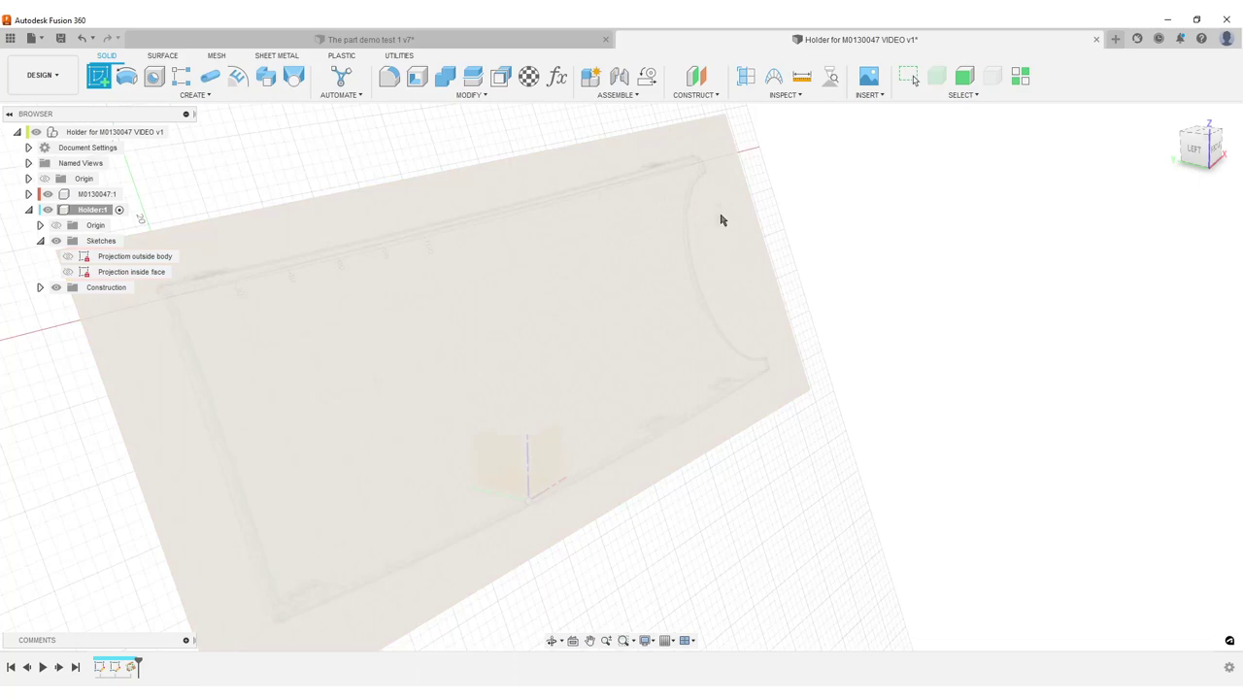
pyautogui.click(725, 223)
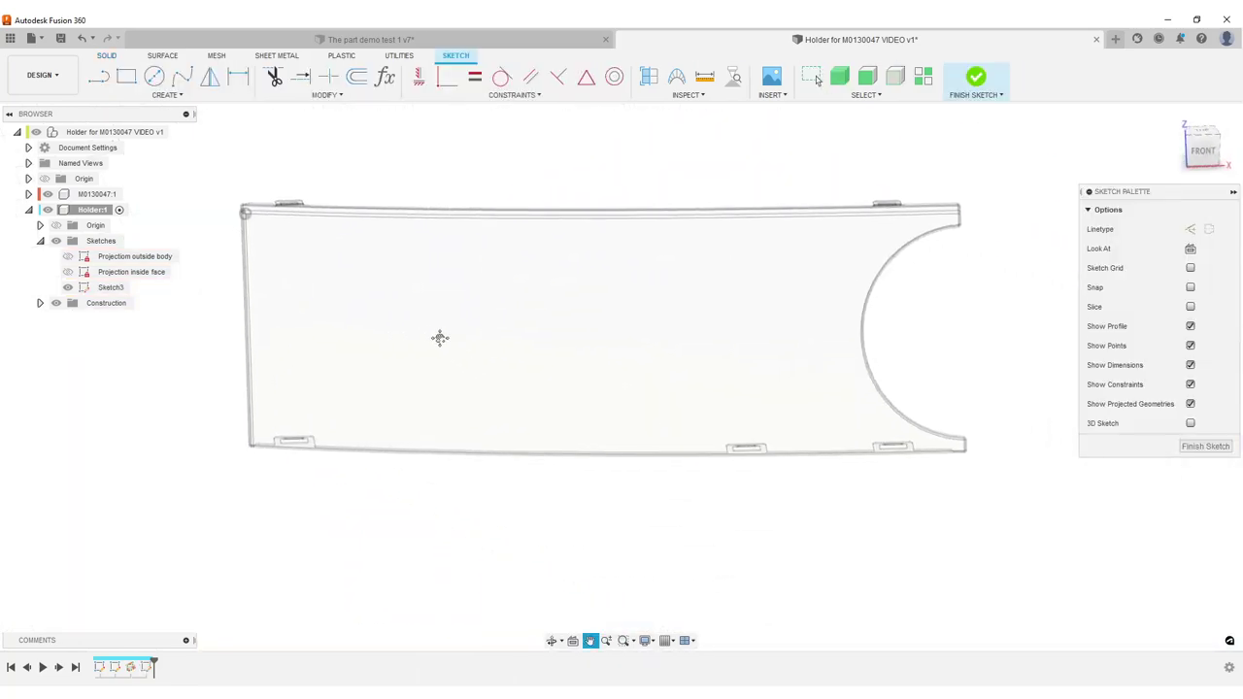
# - Project the whole M0130047 body into the sketch using the body selection filter, and hide the part
pyautogui.press('Escape')
pyautogui.press('p')
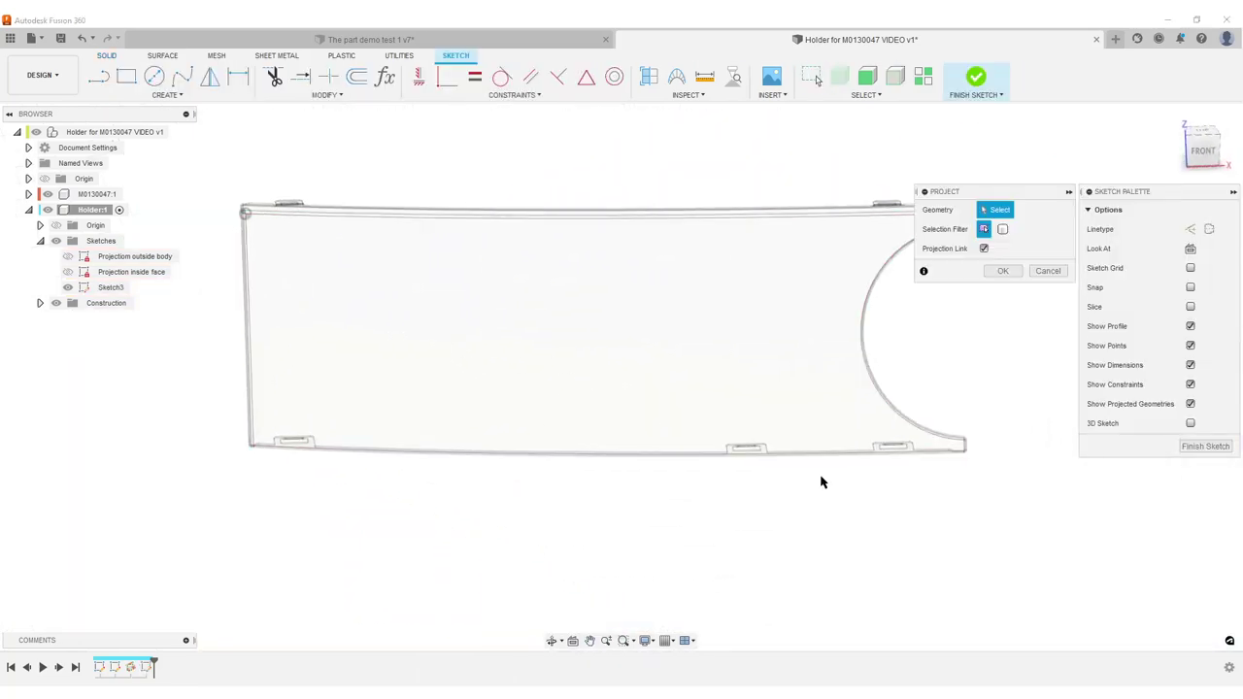
pyautogui.click(1001, 229)
pyautogui.click(860, 416)
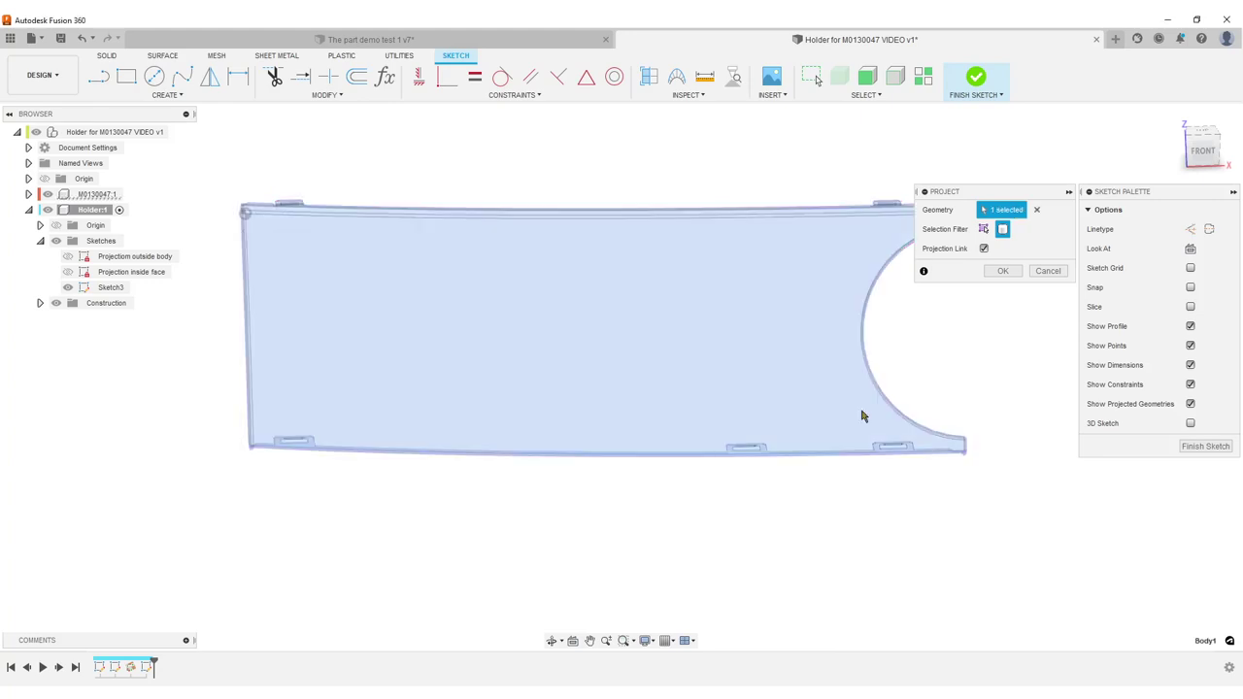
pyautogui.click(987, 271)
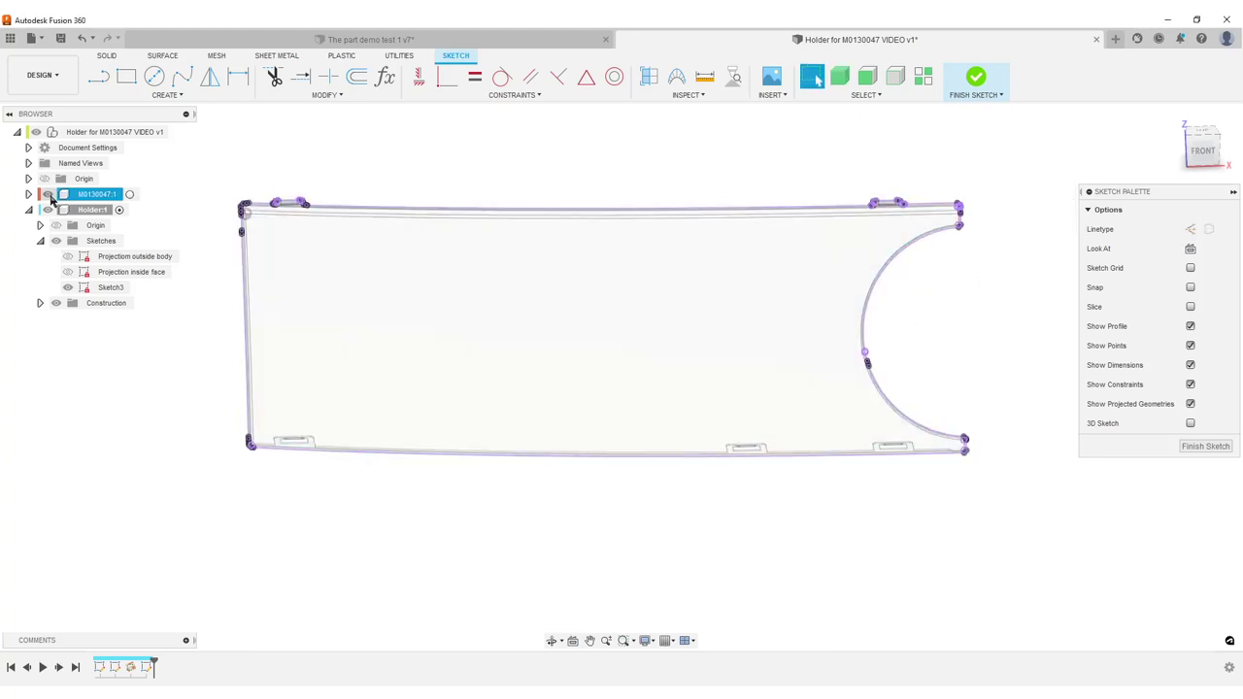
pyautogui.click(47, 195)
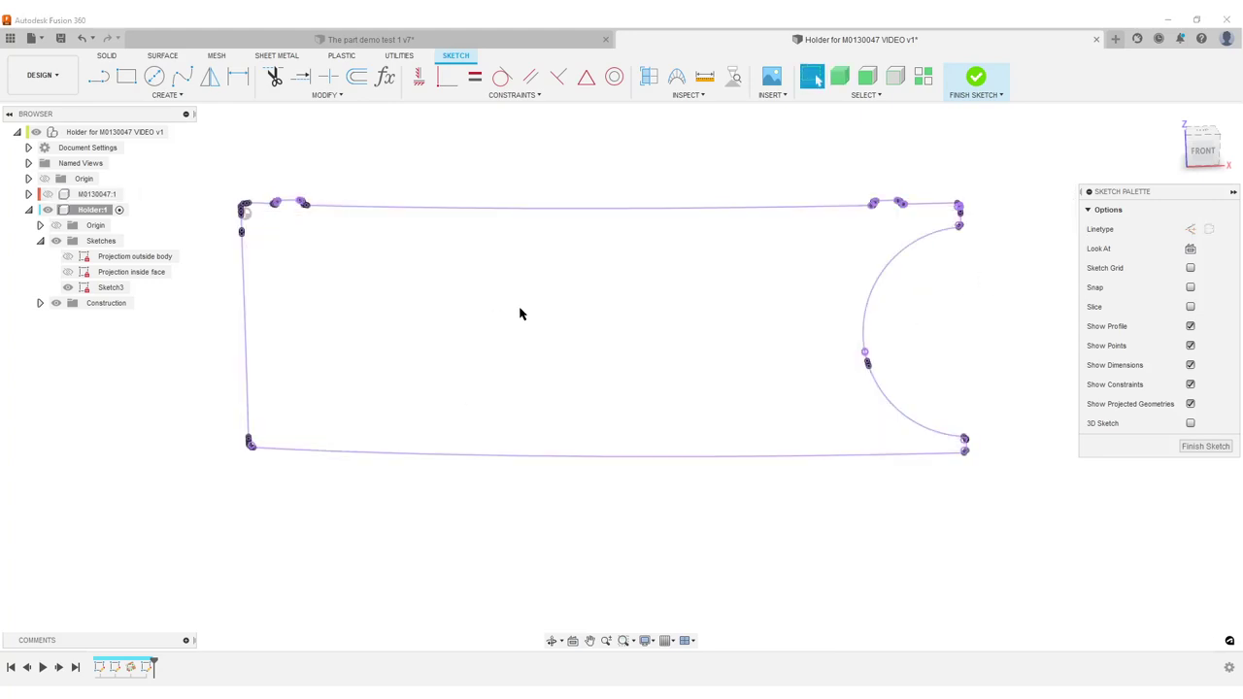
# - Convert all of the projected outline curves to construction lines
pyautogui.moveTo(478, 329); pyautogui.dragTo(515, 361, button='middle')
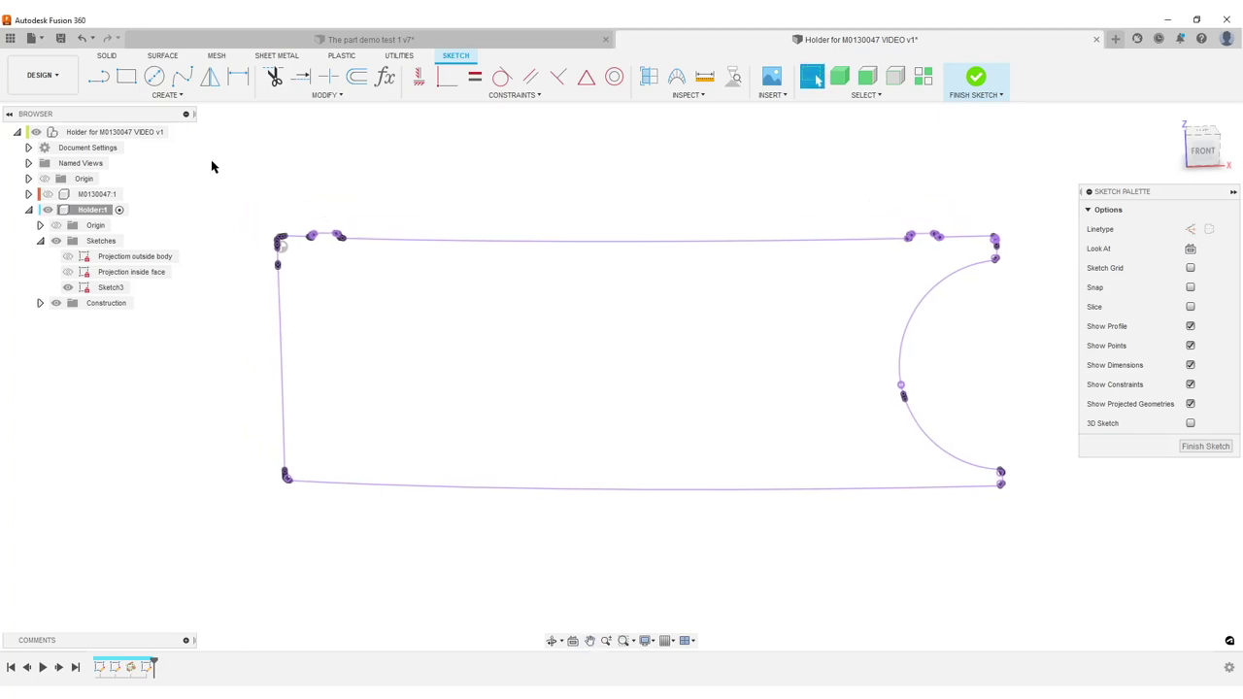
pyautogui.moveTo(212, 167)
pyautogui.mouseDown()
pyautogui.moveTo(1120, 657)
pyautogui.moveTo(1084, 624)
pyautogui.mouseUp()
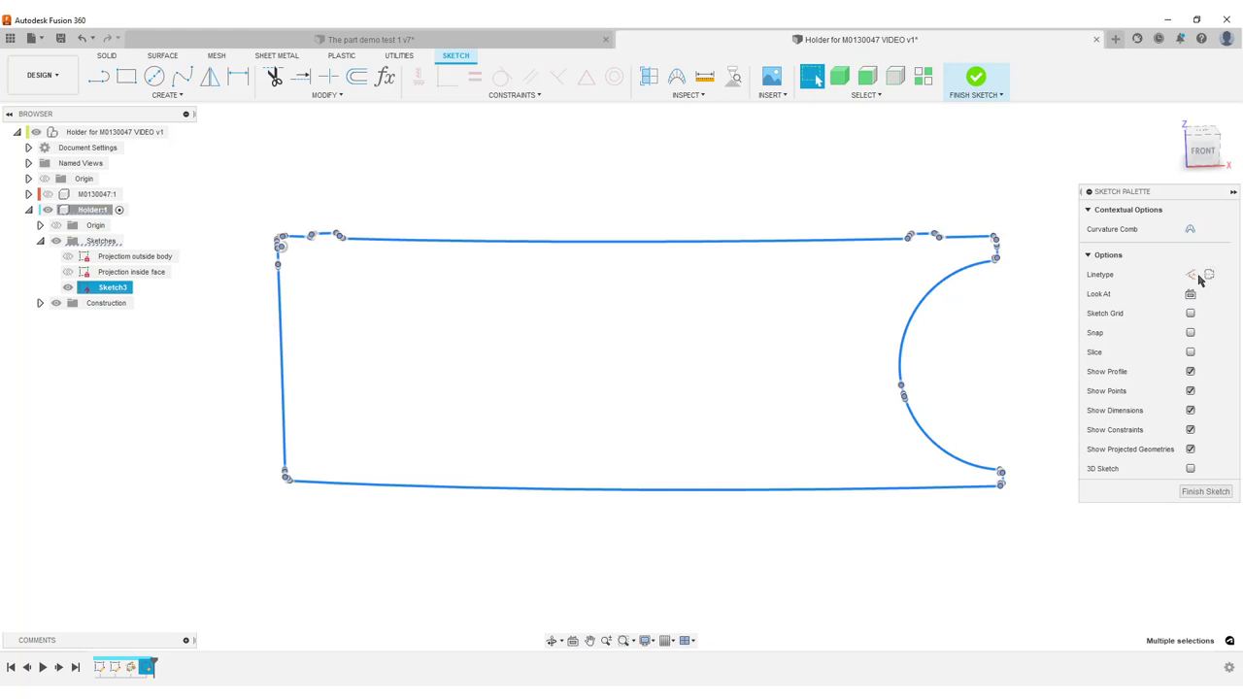
pyautogui.click(1200, 277)
pyautogui.click(710, 220)
# - Delete the two small tab outlines on the upper edge and the short corner segments at the arc-cutout end
pyautogui.moveTo(291, 208); pyautogui.dragTo(388, 266)
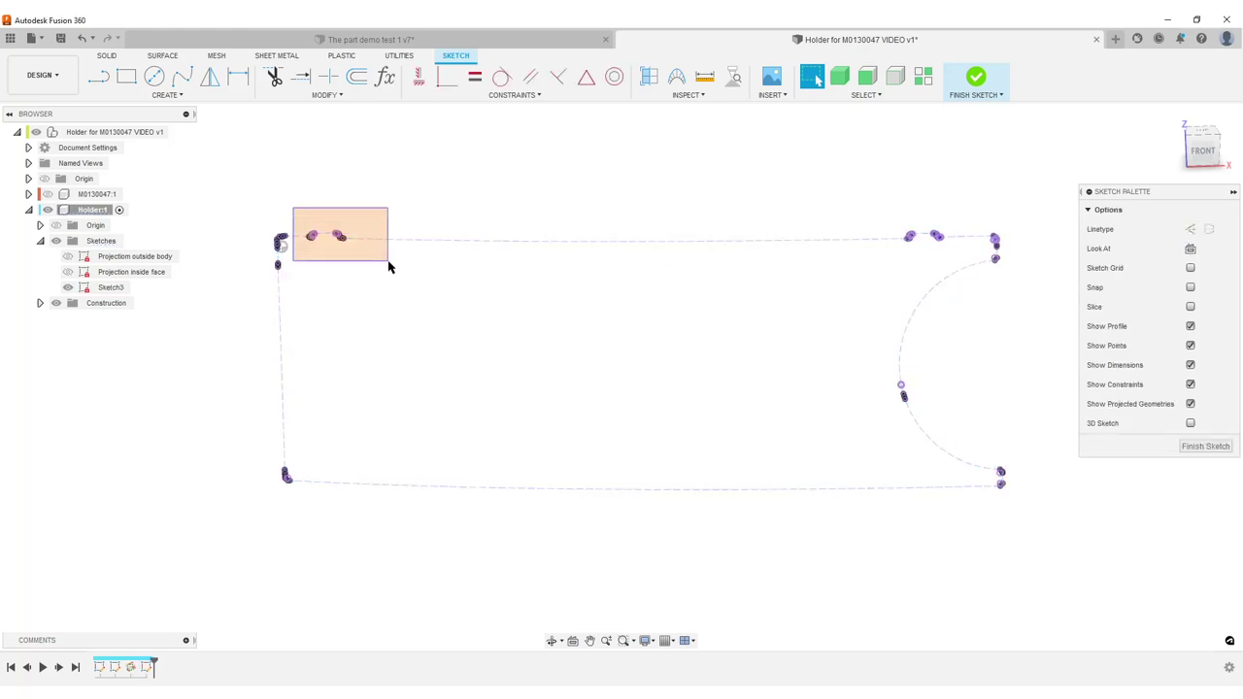
pyautogui.press('Delete')
pyautogui.moveTo(895, 218); pyautogui.dragTo(1015, 281)
pyautogui.press('Delete')
pyautogui.press('Delete')
pyautogui.moveTo(1000, 470); pyautogui.dragTo(1031, 532)
pyautogui.press('Delete')
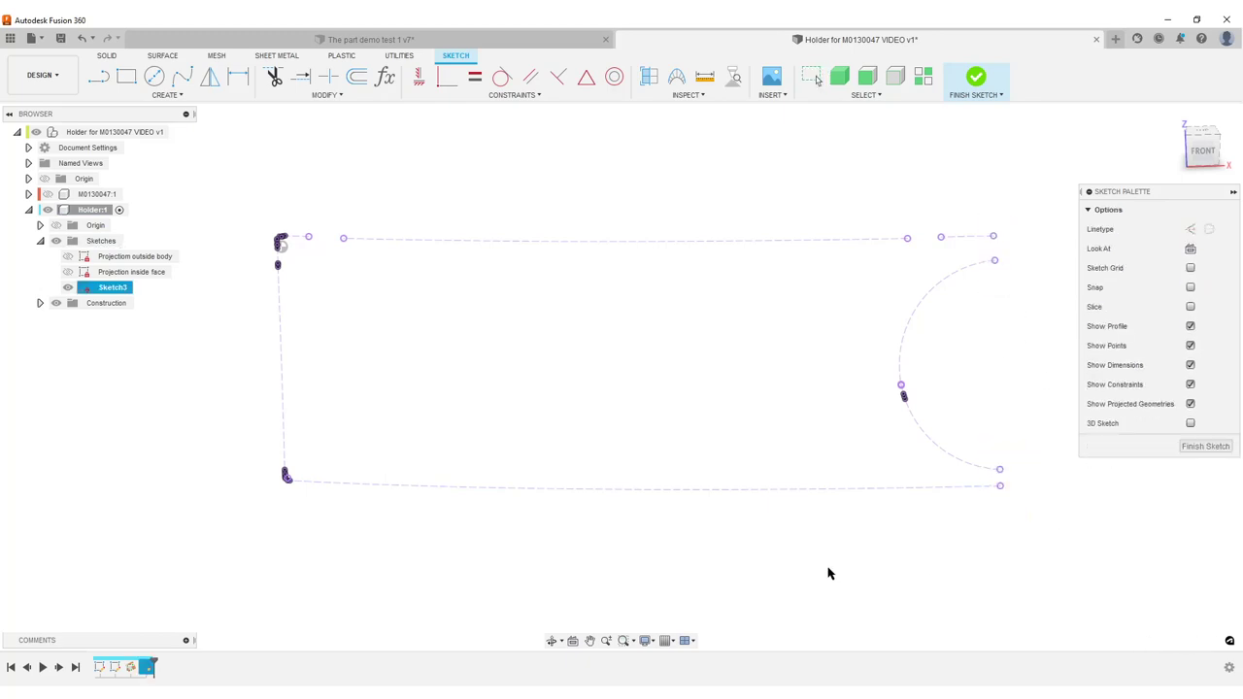
# - Delete the short corner segments at the end opposite the arc cutout and the tiny segment midway along the arc
pyautogui.moveTo(269, 452); pyautogui.dragTo(322, 511)
pyautogui.press('Delete')
pyautogui.moveTo(245, 218); pyautogui.dragTo(293, 283)
pyautogui.press('Delete')
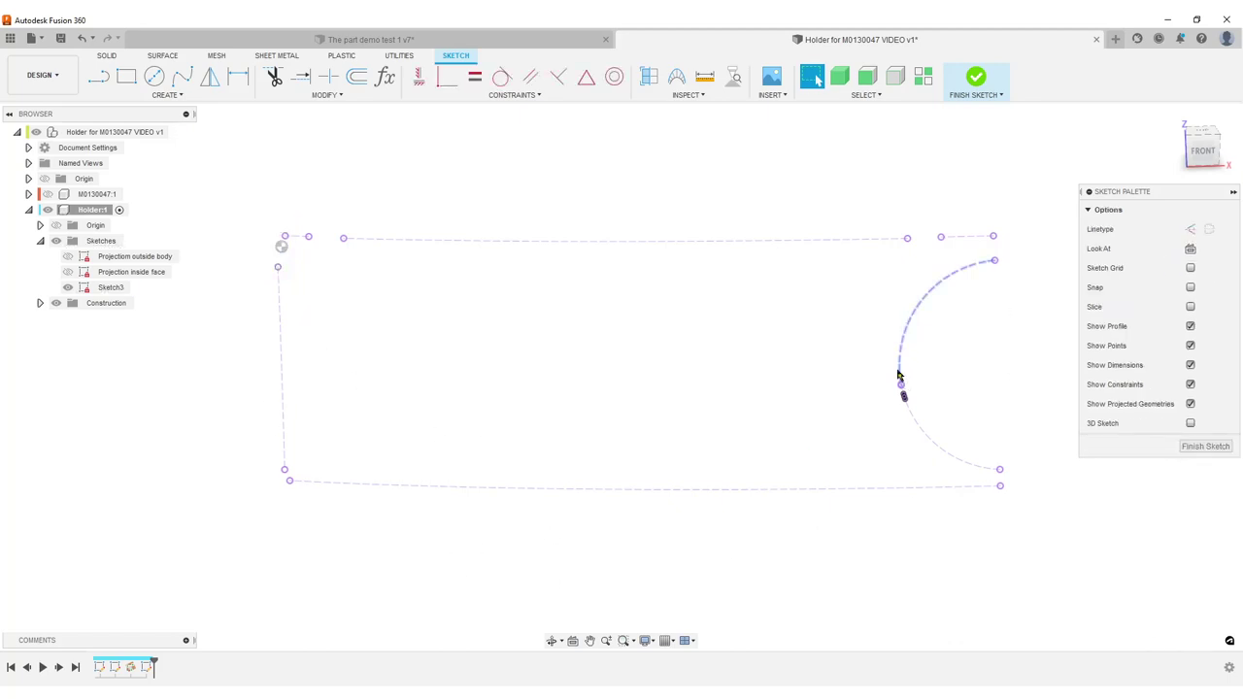
pyautogui.moveTo(875, 360); pyautogui.dragTo(936, 435)
pyautogui.press('Delete')
# - Draw a two-point rectangle around the projected outline, with a margin on every side
pyautogui.scroll(-2, 857, 548)
pyautogui.moveTo(852, 549); pyautogui.dragTo(741, 494, button='middle')
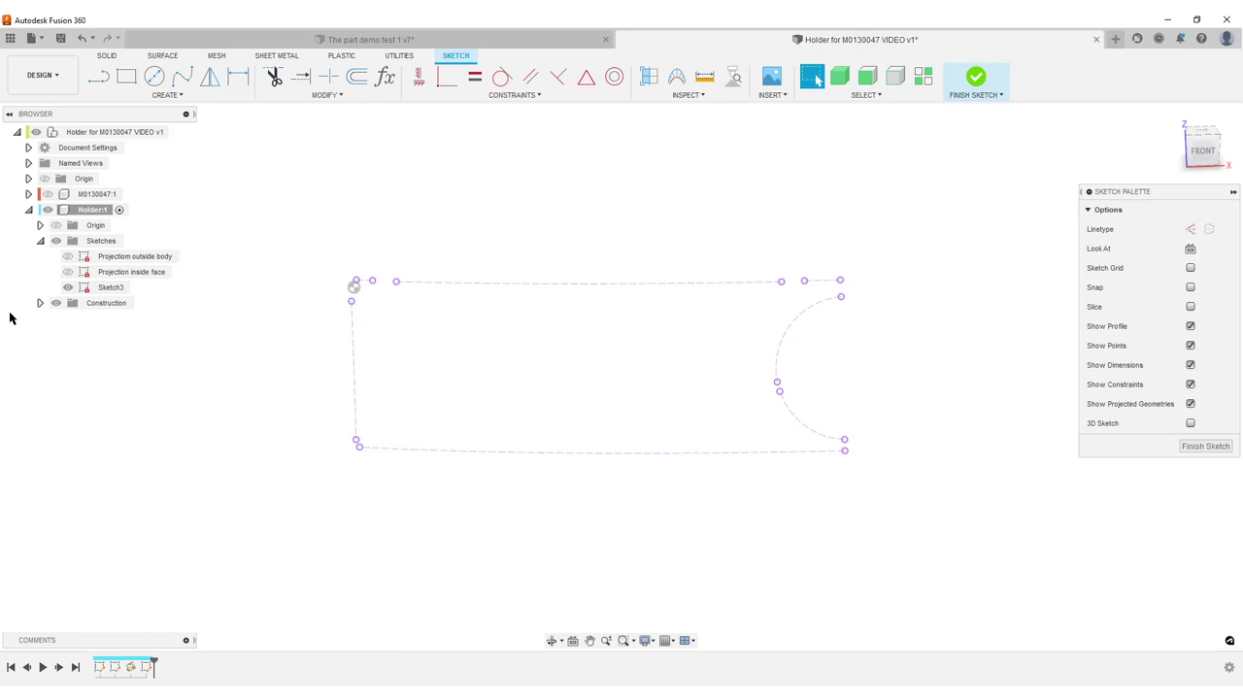
pyautogui.click(124, 82)
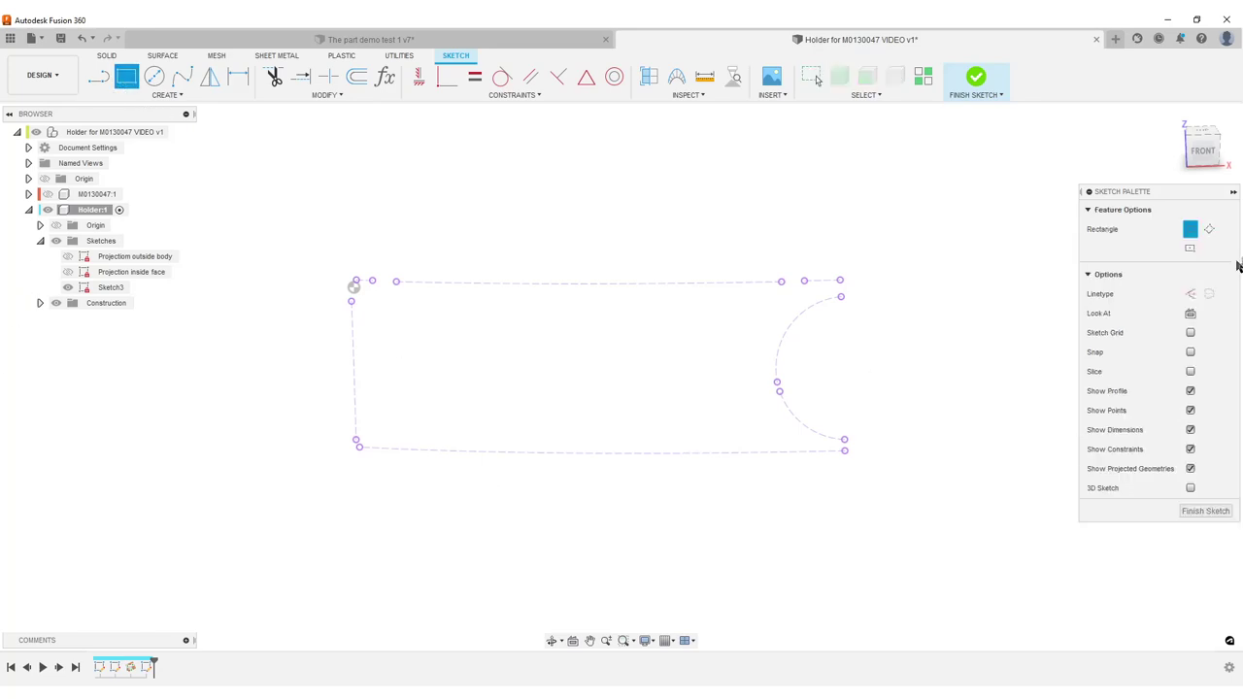
pyautogui.click(282, 230)
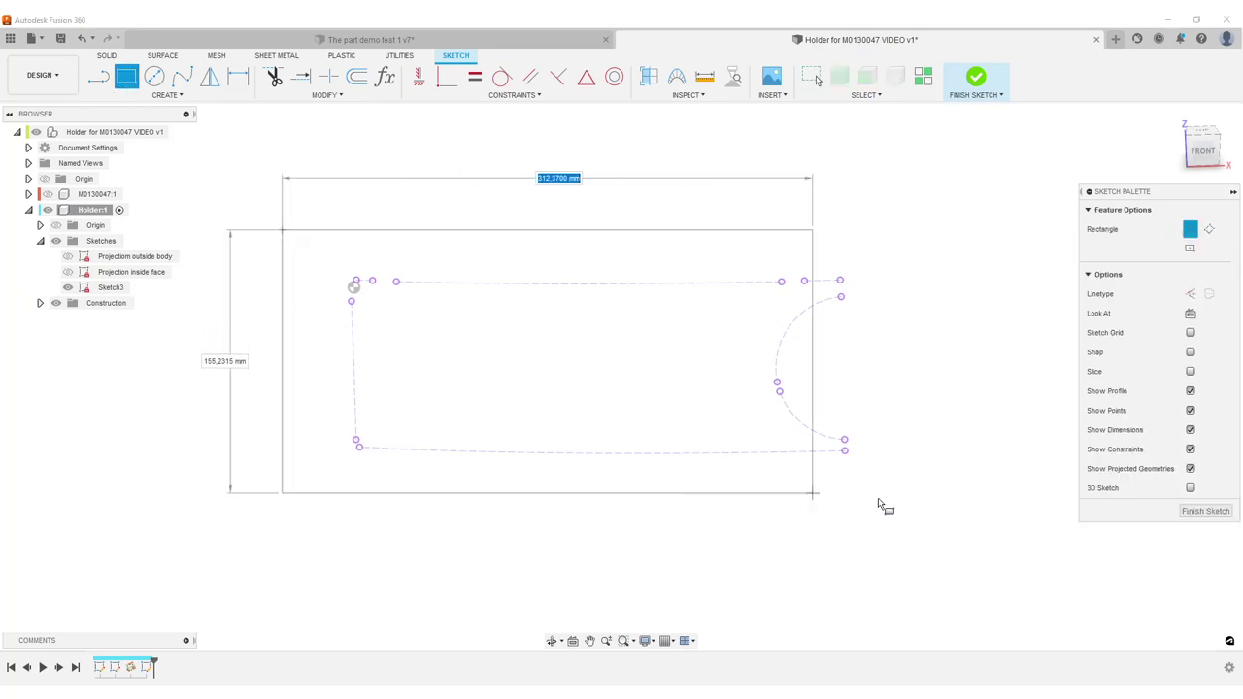
pyautogui.click(933, 502)
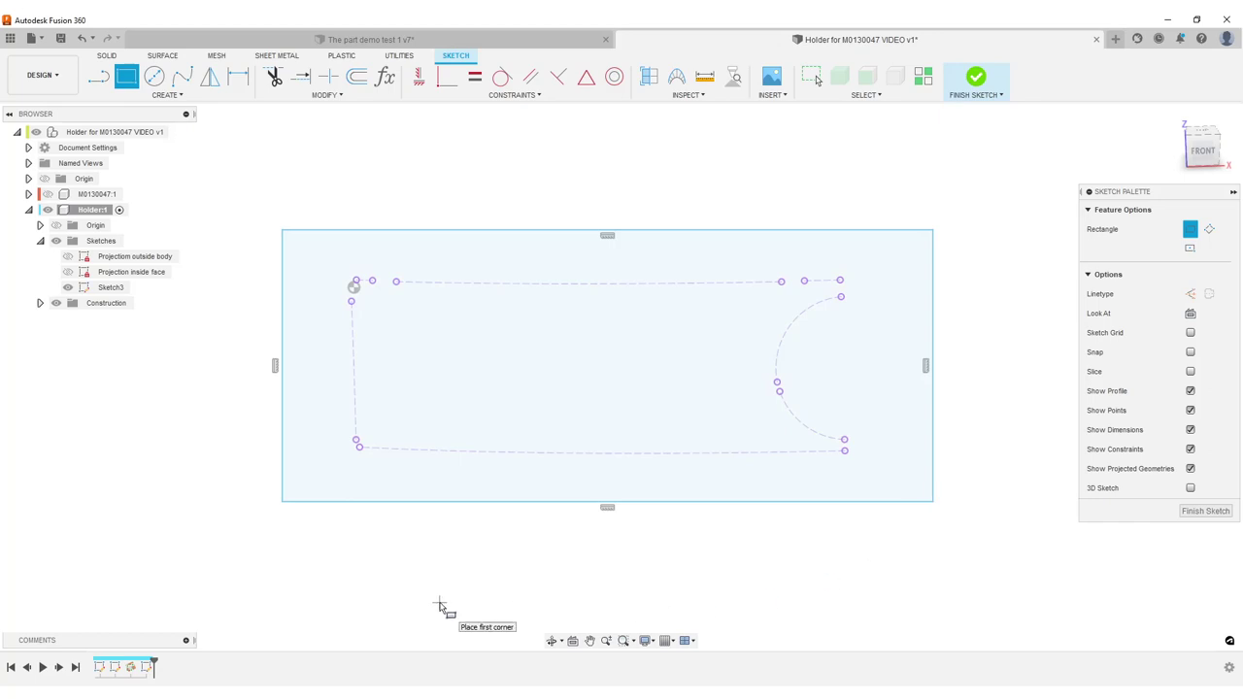
# - Dimension the rectangle's side opposite the arc cutout 20 mm from the upper endpoint of the outline's end line
pyautogui.press('d')
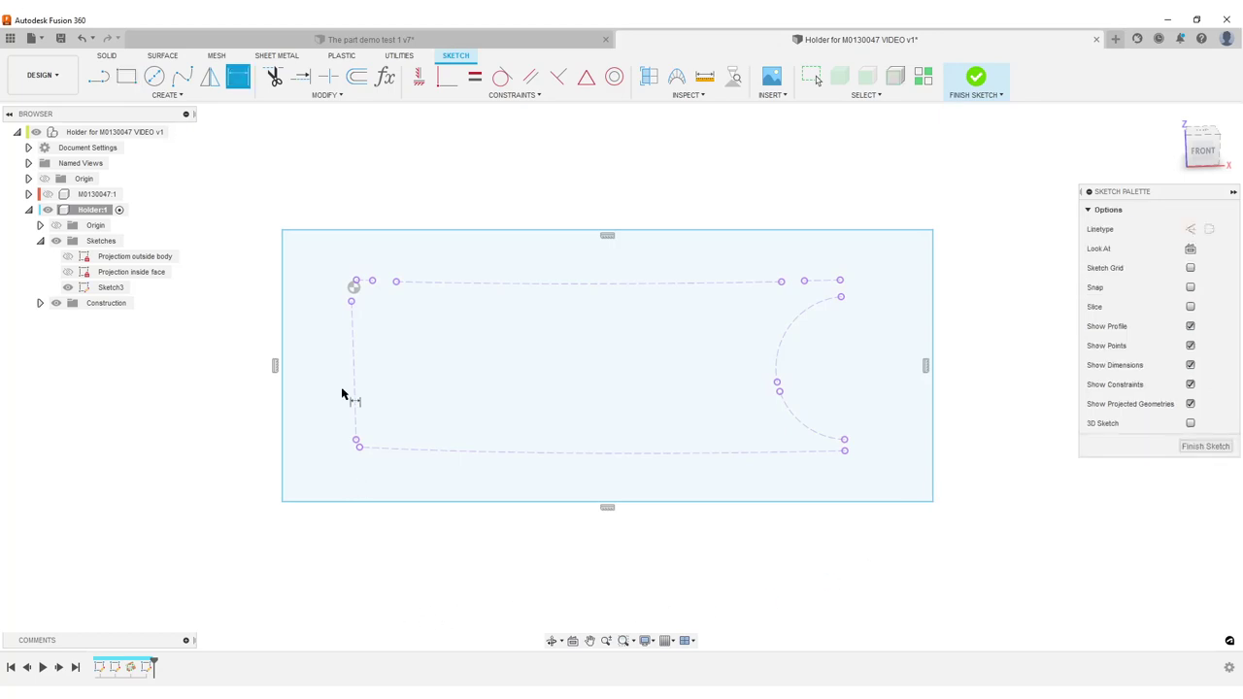
pyautogui.click(351, 302)
pyautogui.click(280, 308)
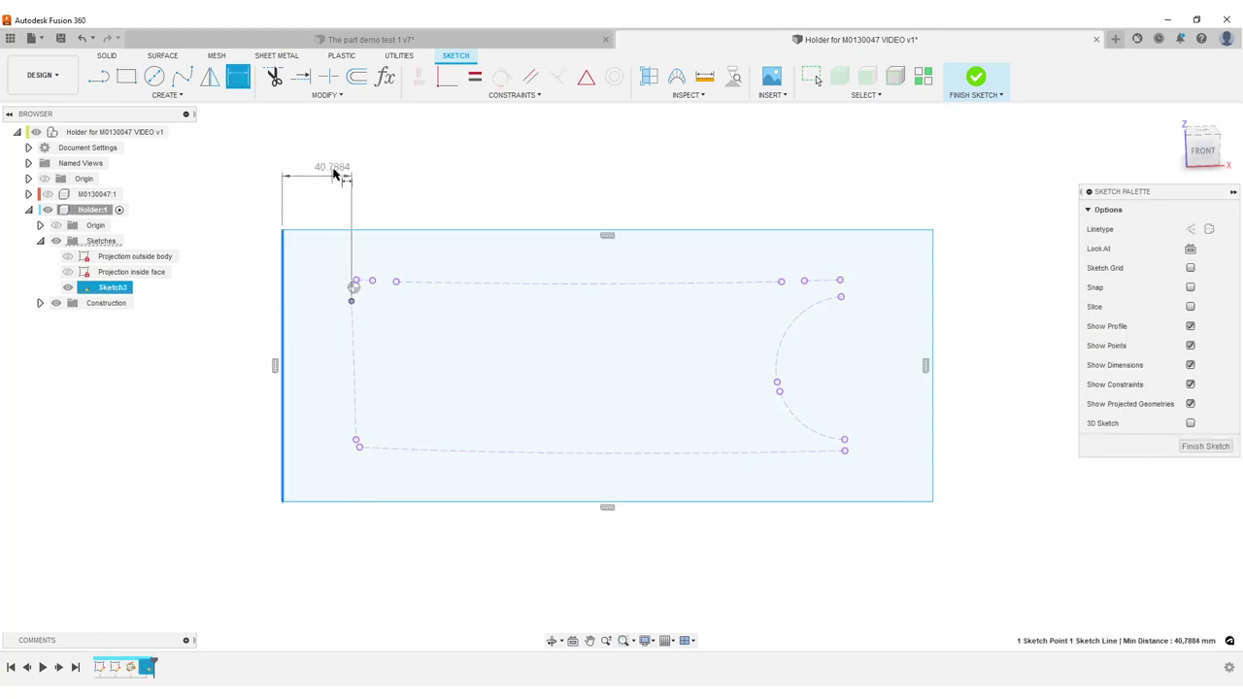
pyautogui.click(335, 165)
pyautogui.write('2')
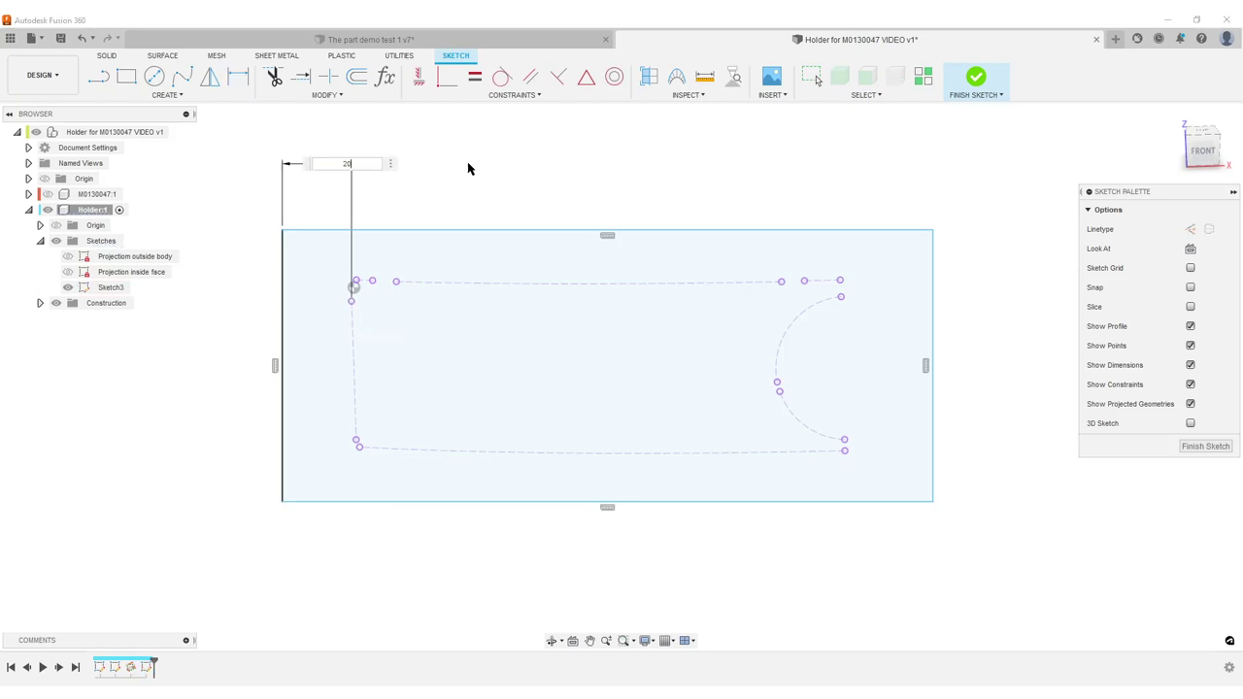
pyautogui.write('0')
pyautogui.press('Return')
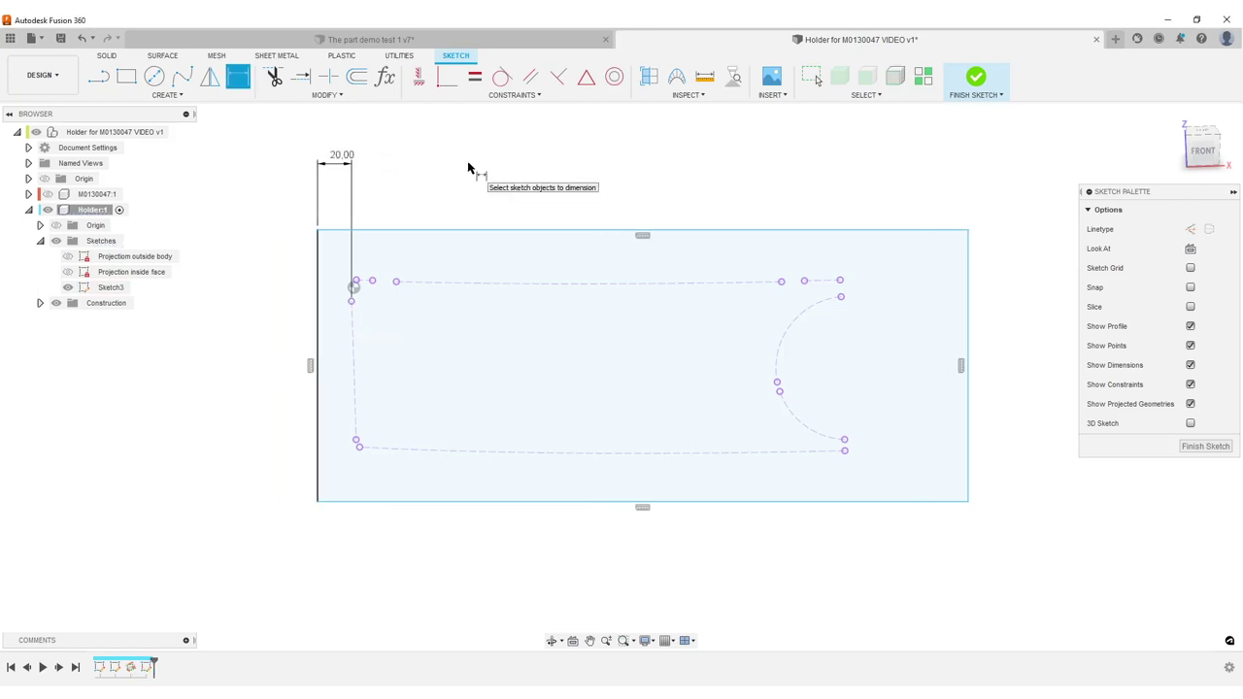
# - Dimension the rectangle's arc-cutout side from the arc's upper endpoint, linking the distance to the first 20 mm dimension
pyautogui.click(842, 300)
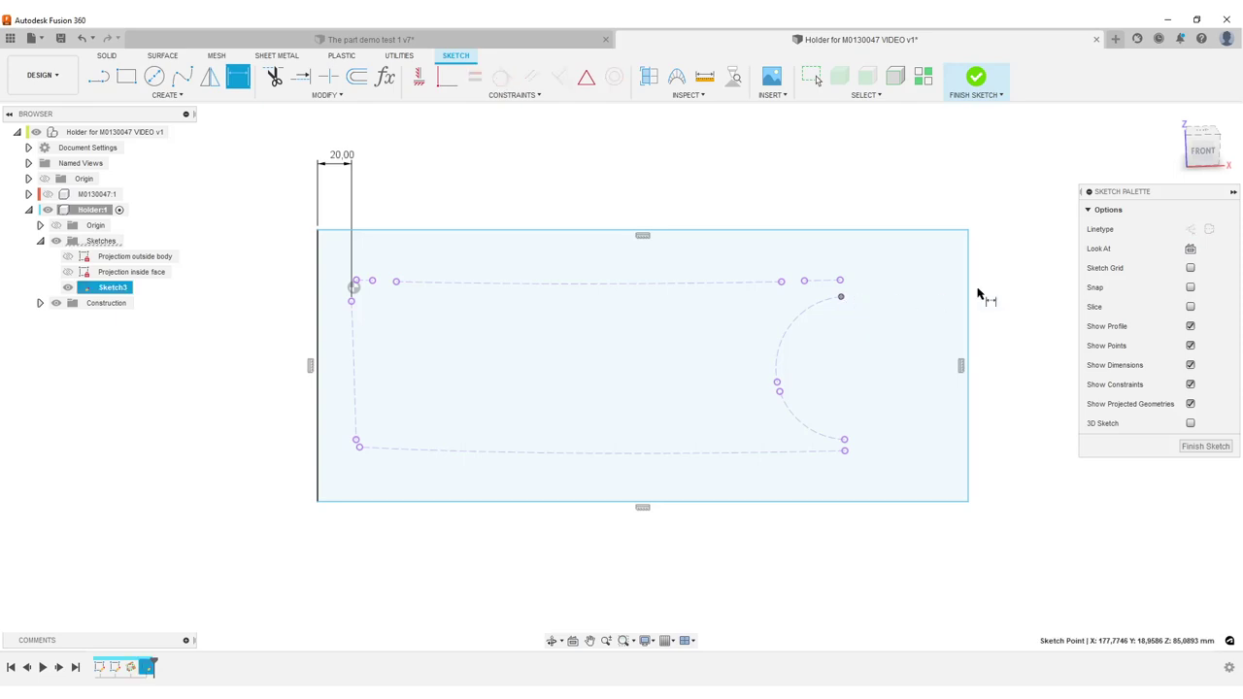
pyautogui.click(969, 287)
pyautogui.click(946, 163)
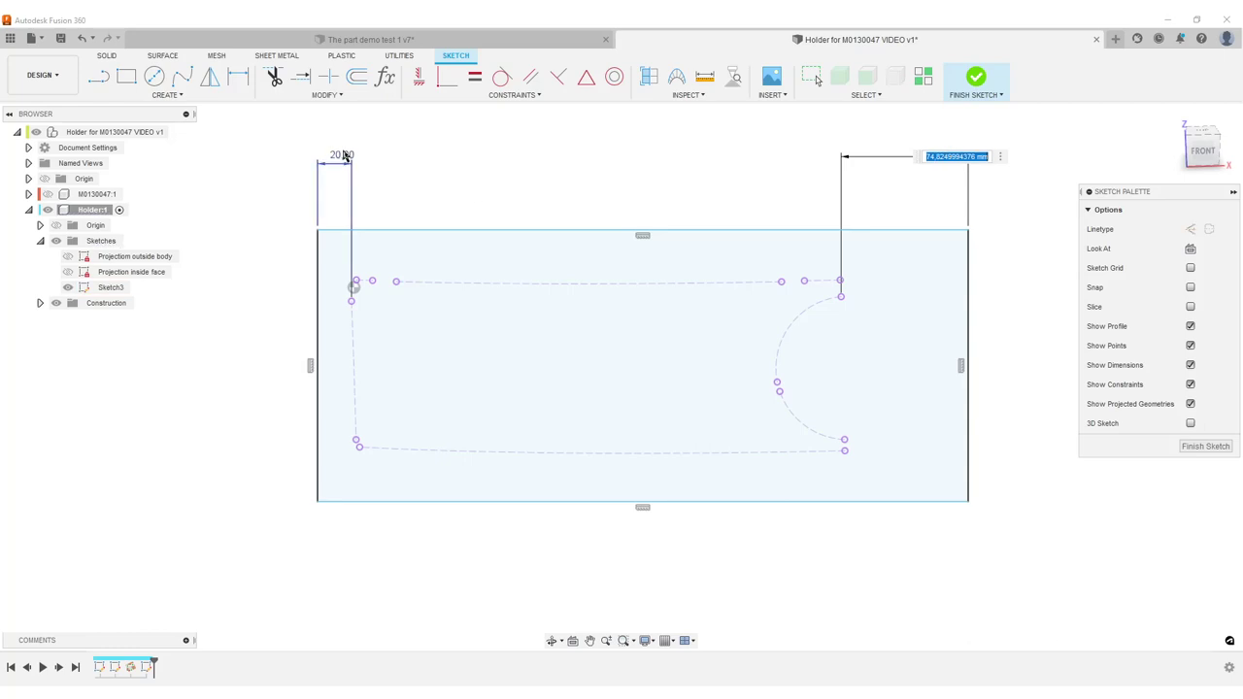
pyautogui.press('BackSpace')
pyautogui.write('20')
pyautogui.press('Return')
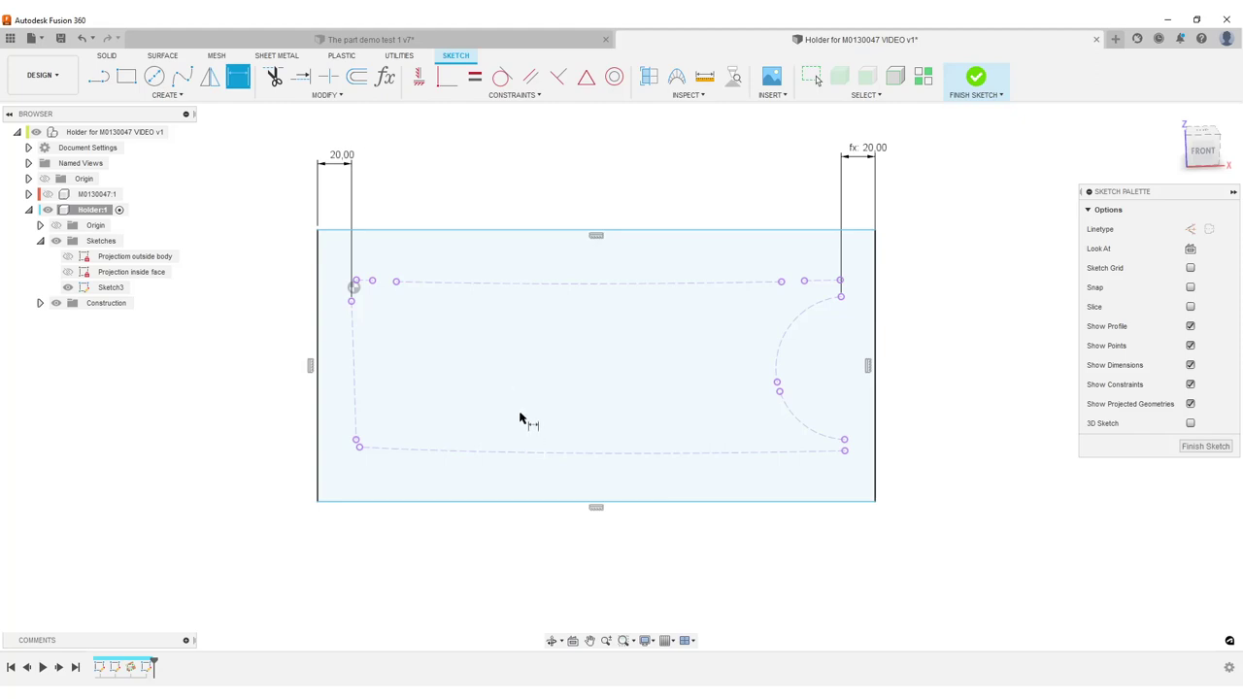
# - Dimension the rectangle's upper edge from the outline's upper corner at the arc end, linked to the first 20 mm dimension
pyautogui.click(841, 282)
pyautogui.click(865, 233)
pyautogui.click(937, 249)
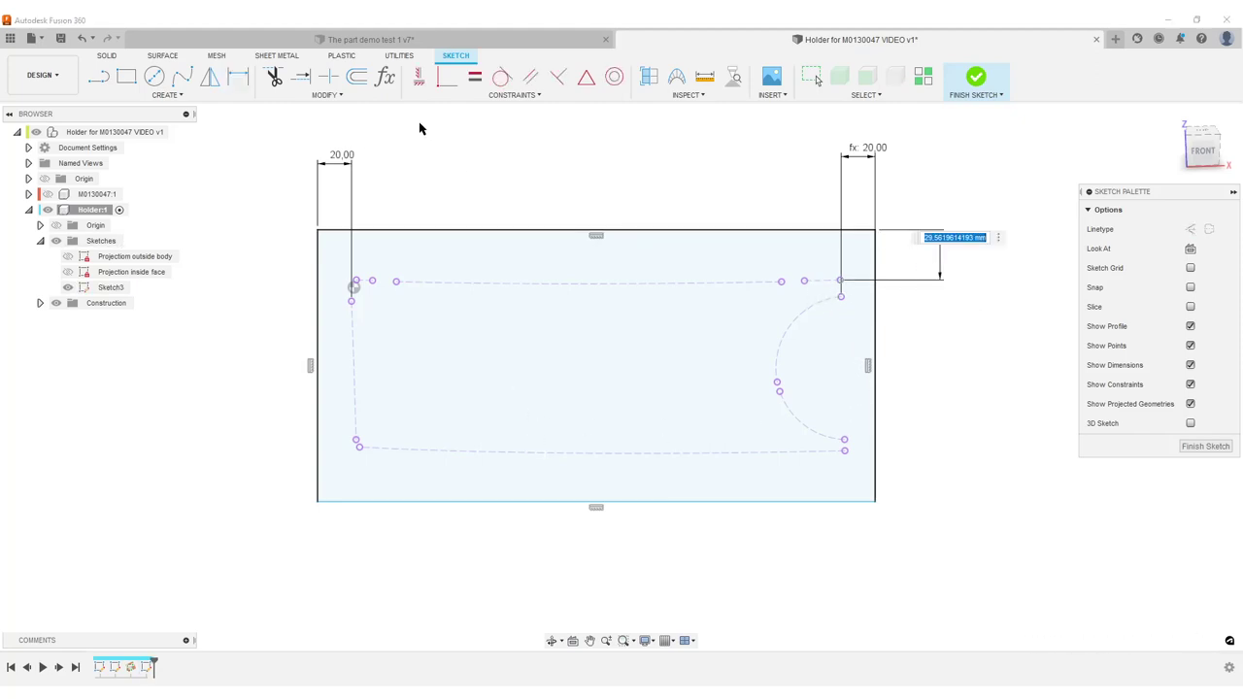
pyautogui.click(339, 162)
pyautogui.press('Return')
# - Dimension the rectangle's lower edge from the outline's lower arc-end corner, linked to the first 20 mm dimension, and finish the sketch
pyautogui.click(844, 520)
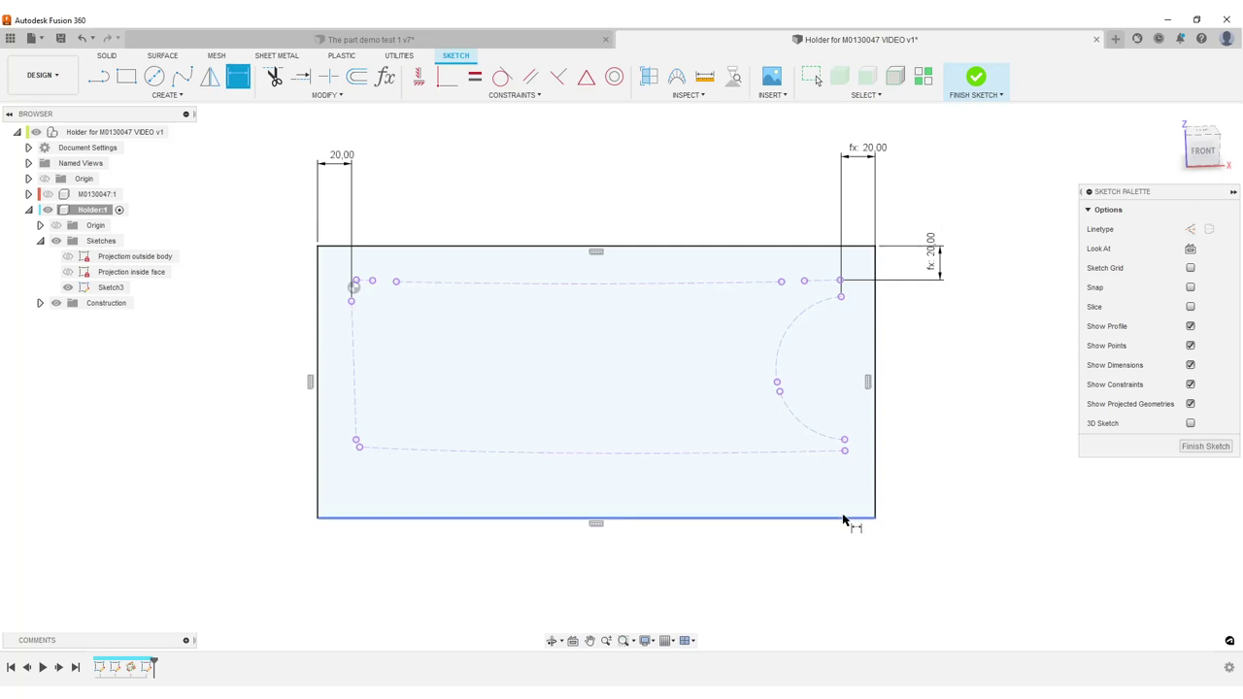
pyautogui.click(844, 450)
pyautogui.click(964, 469)
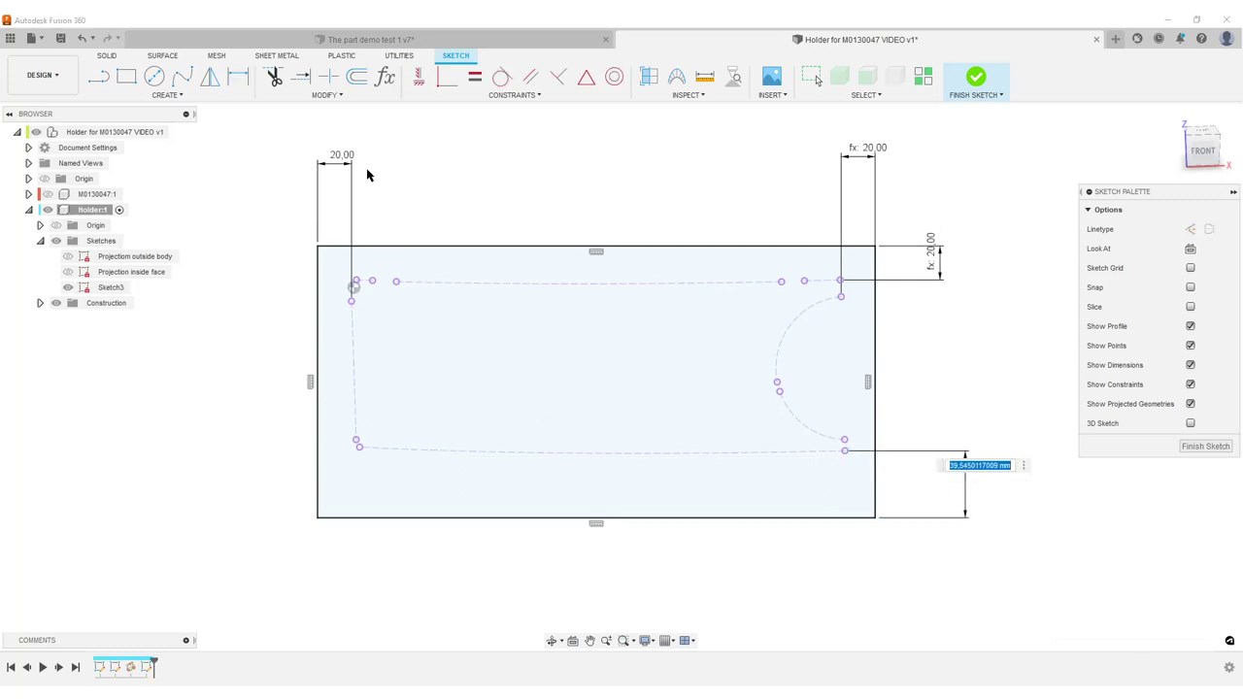
pyautogui.click(342, 155)
pyautogui.press('Return')
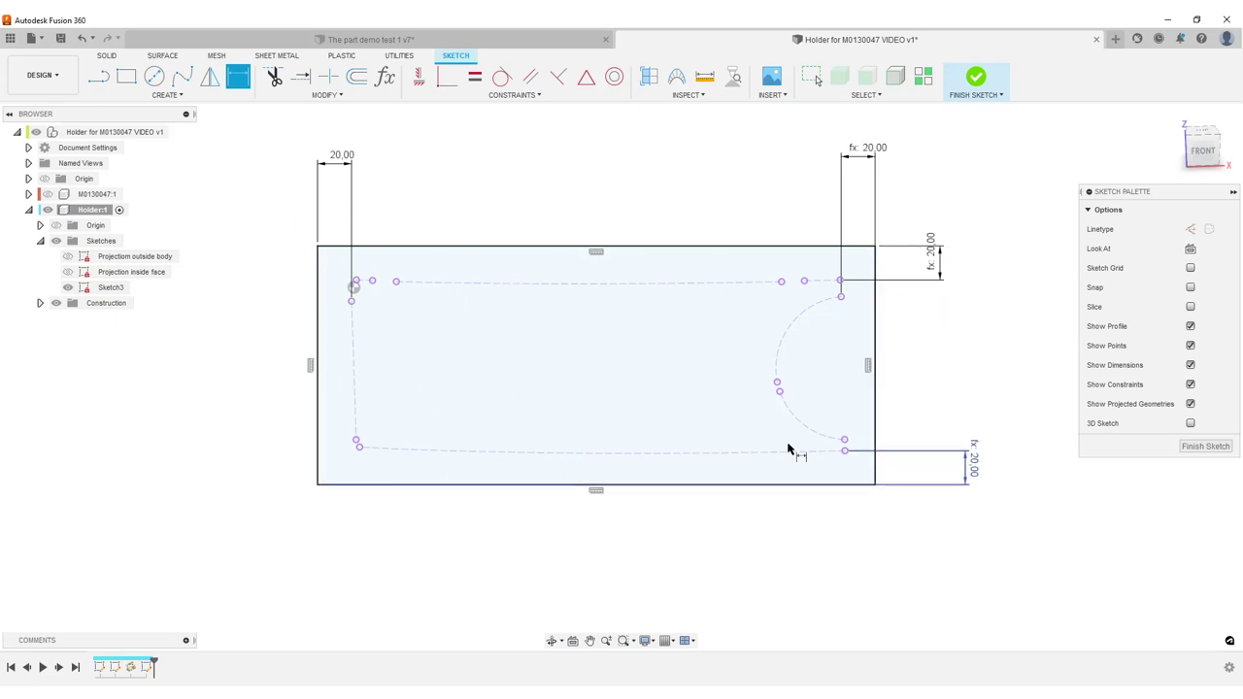
pyautogui.click(1205, 446)
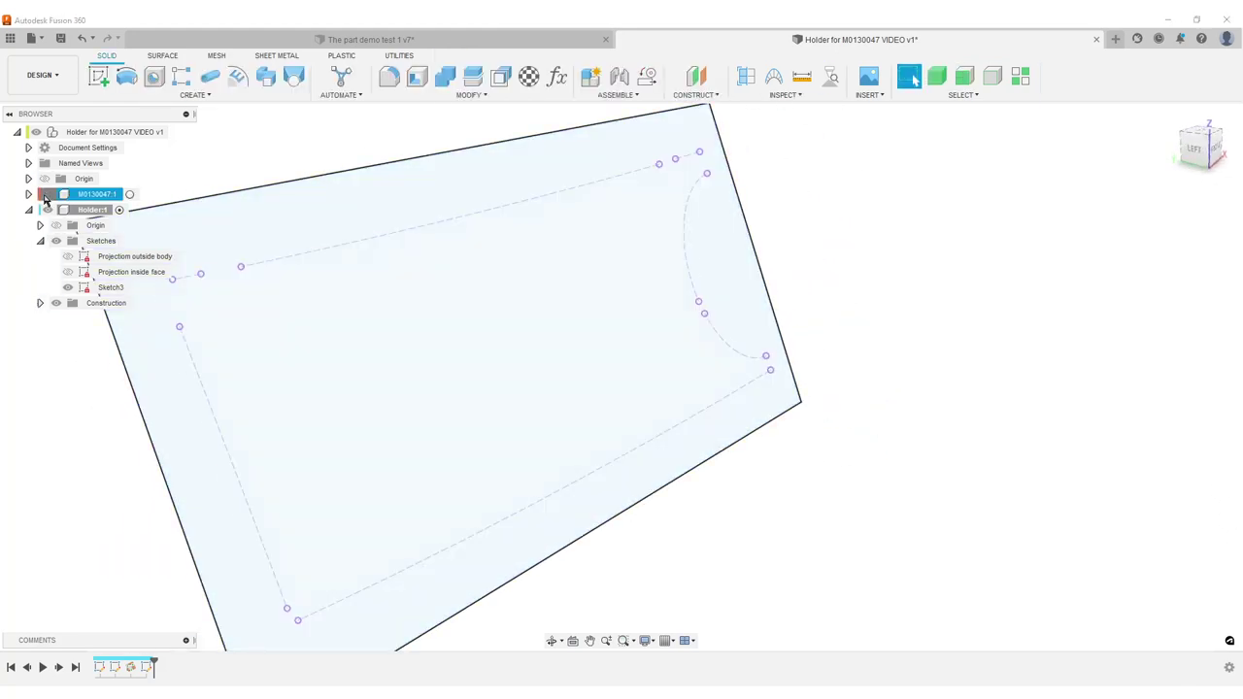
# - Show part M0130047 again and start a New Body extrusion of the rectangle profile with direction Two Sides
pyautogui.click(48, 194)
pyautogui.scroll(-3, 532, 277)
pyautogui.moveTo(752, 460)
pyautogui.keyDown('shift'); pyautogui.mouseDown(button='middle')
pyautogui.moveTo(816, 437)
pyautogui.moveTo(783, 447)
pyautogui.moveTo(801, 441)
pyautogui.mouseUp(button='middle'); pyautogui.keyUp('shift')
pyautogui.press('e')
pyautogui.click(516, 321)
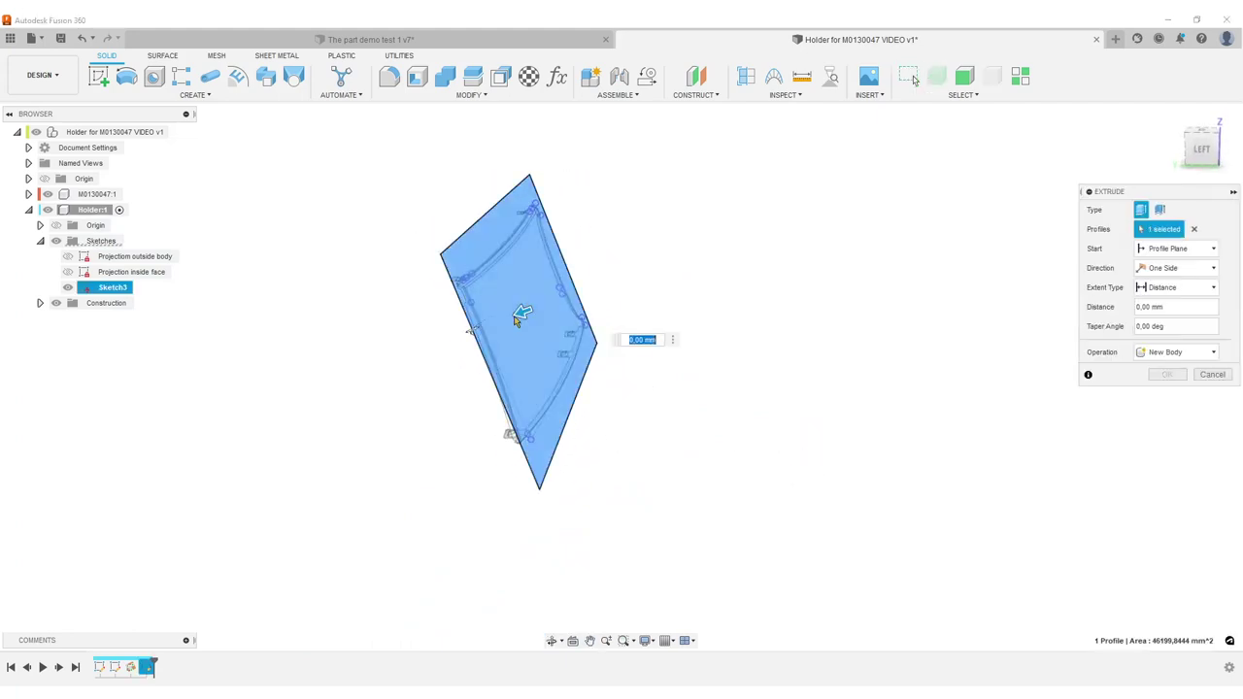
pyautogui.click(1185, 269)
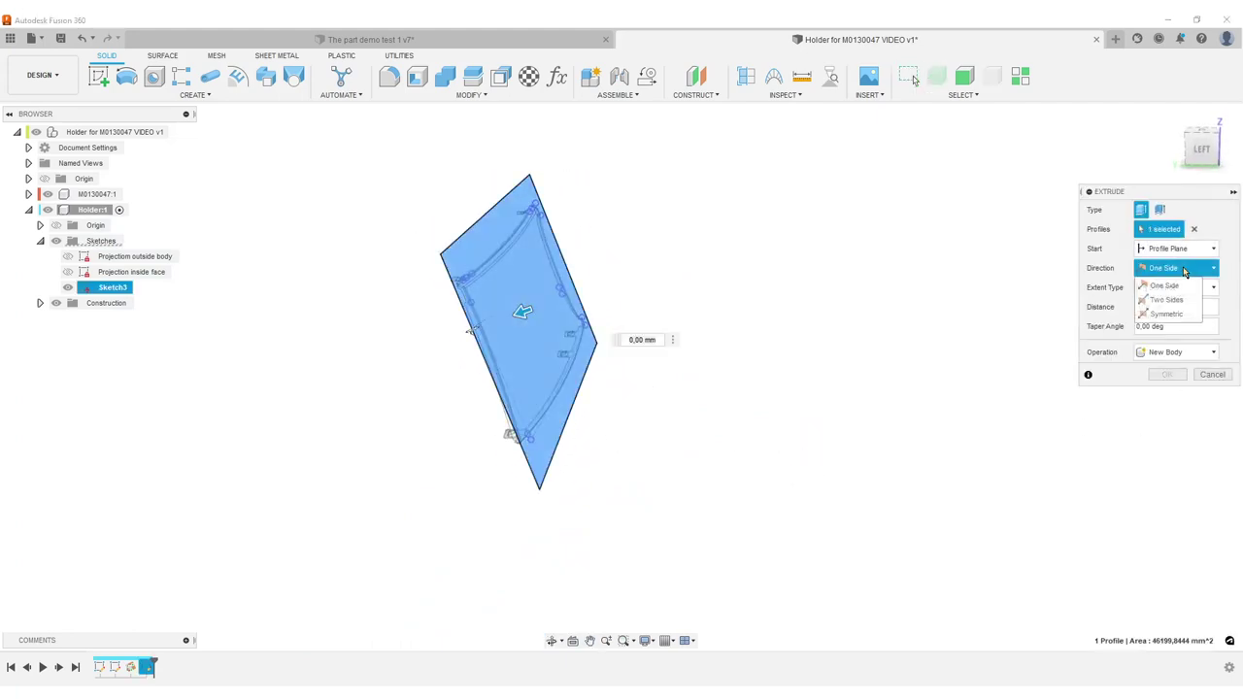
pyautogui.click(1175, 307)
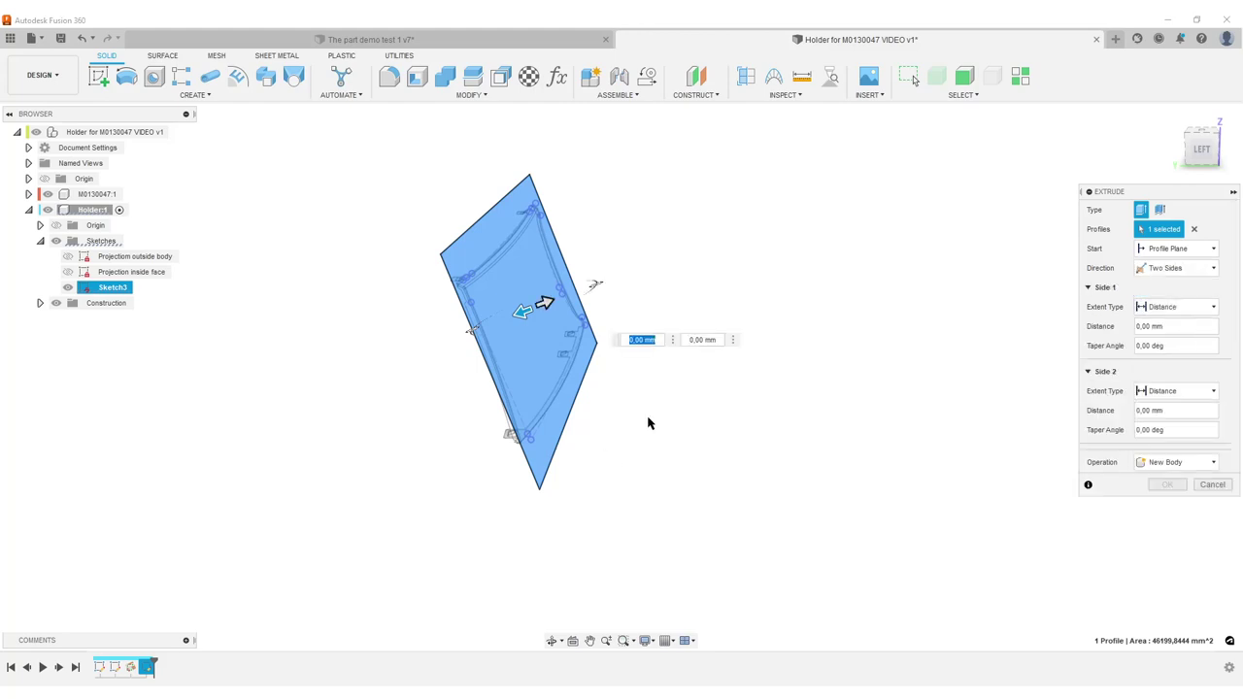
pyautogui.keyDown('shift'); pyautogui.moveTo(649, 424); pyautogui.dragTo(608, 352, button='middle'); pyautogui.keyUp('shift')
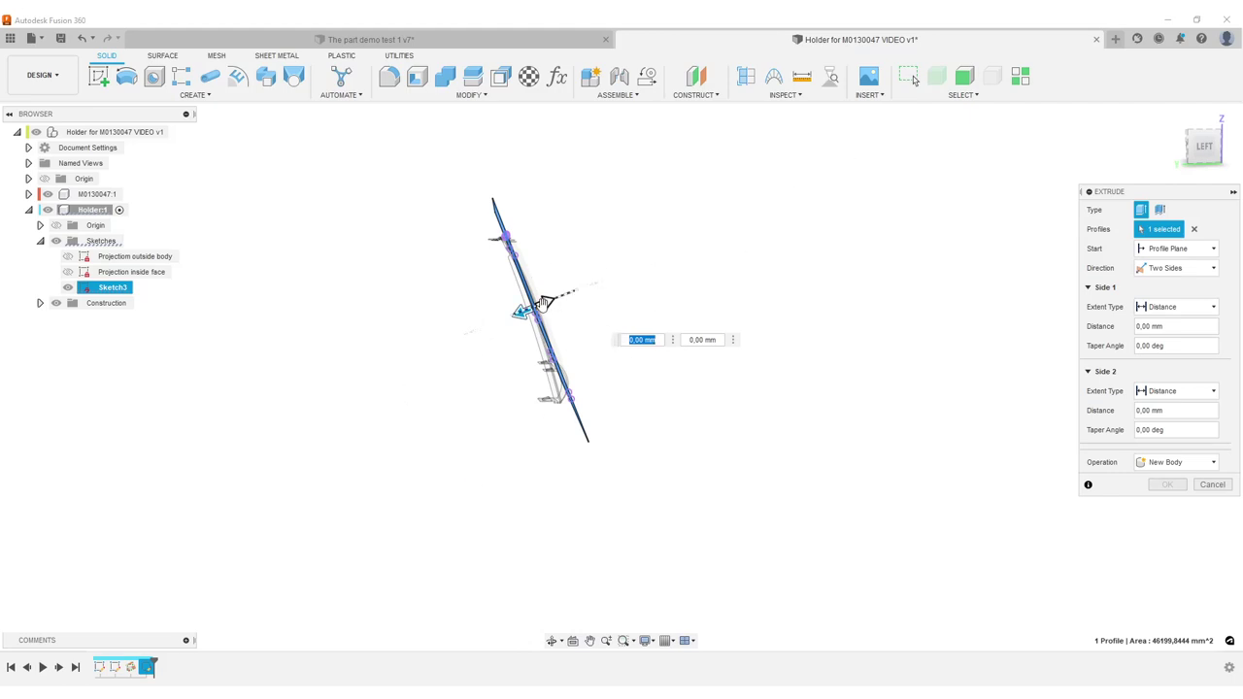
# - Set the extrusion's Side 2 distance to 50 mm
pyautogui.moveTo(544, 307); pyautogui.dragTo(656, 394)
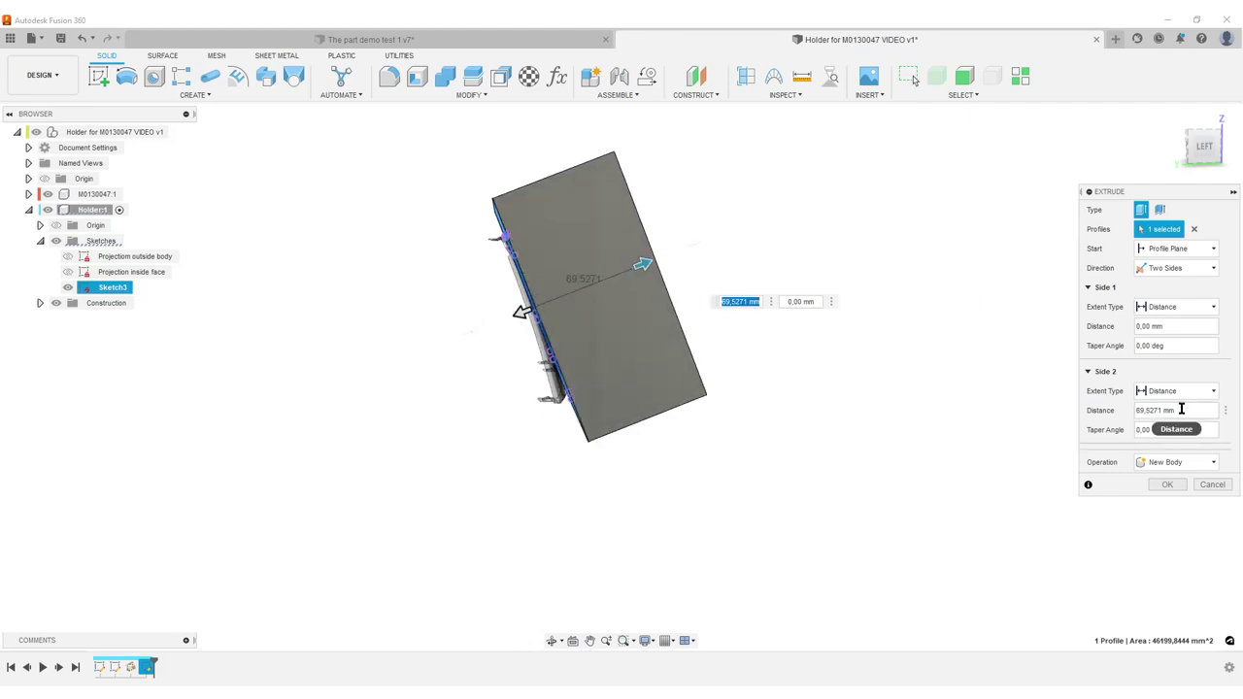
pyautogui.moveTo(1182, 410); pyautogui.dragTo(1097, 408)
pyautogui.write('50')
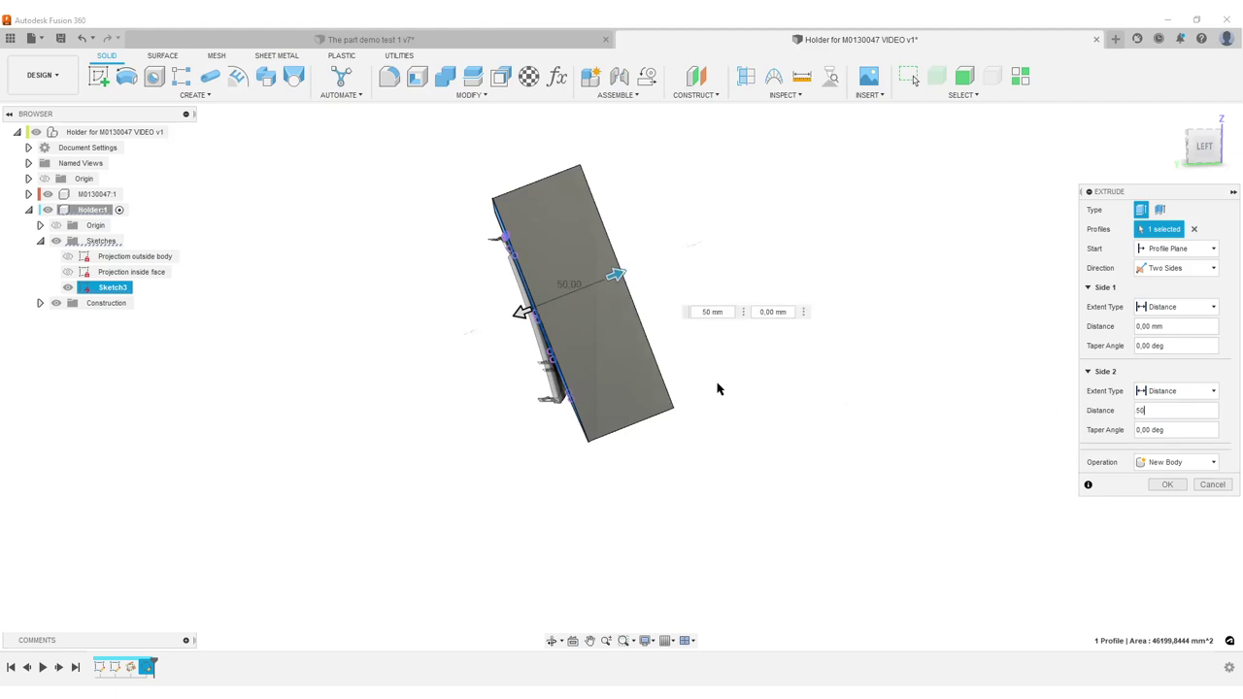
# - Set the extrusion's Side 1 distance to 25 mm, toward the part's tabs
pyautogui.keyDown('shift'); pyautogui.moveTo(417, 438); pyautogui.dragTo(427, 441, button='middle'); pyautogui.keyUp('shift')
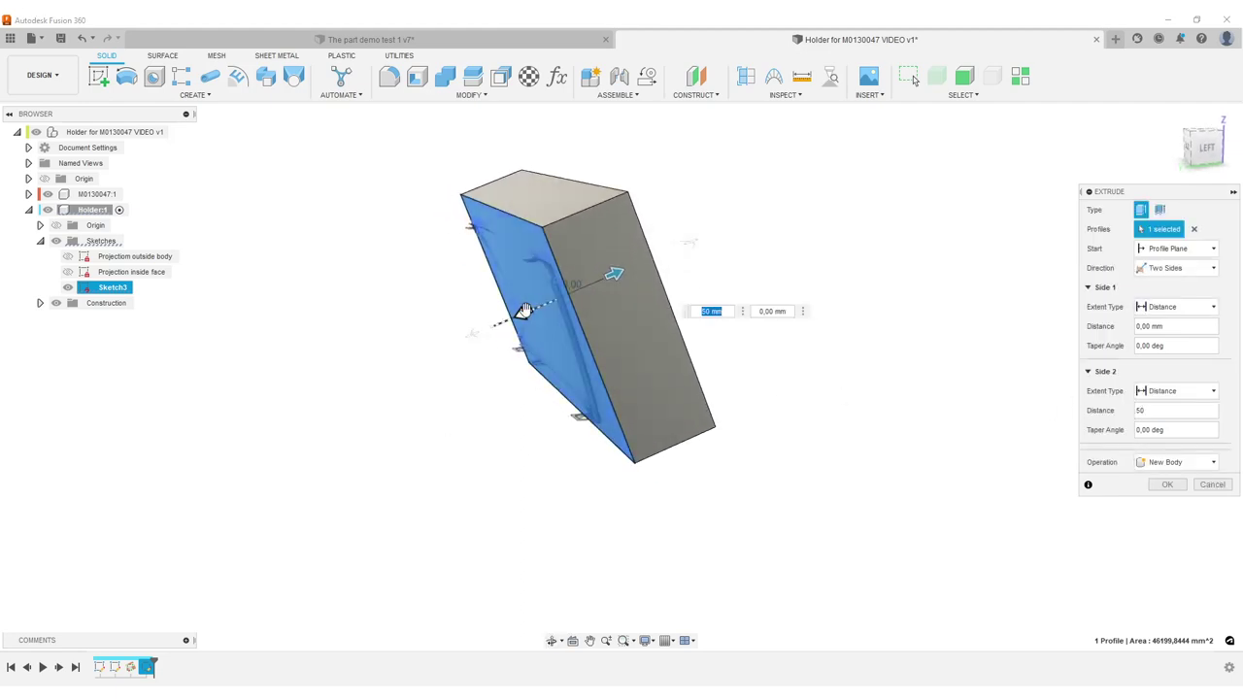
pyautogui.moveTo(522, 313); pyautogui.dragTo(484, 308)
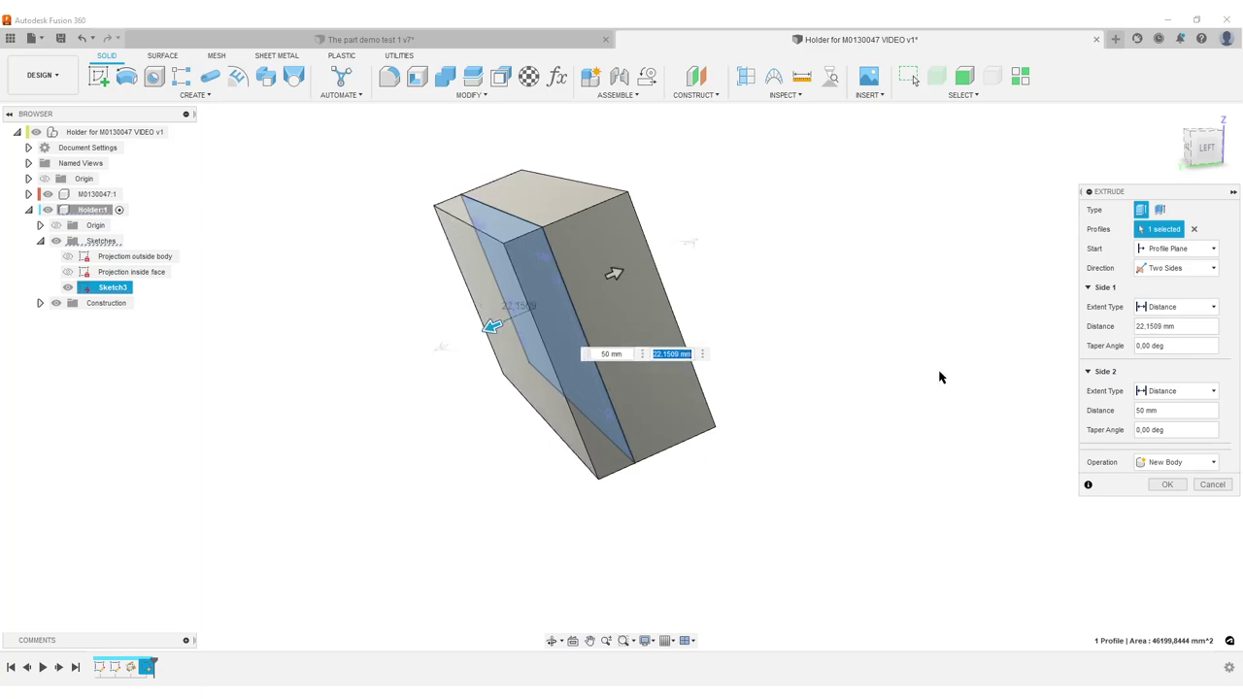
pyautogui.click(1176, 328)
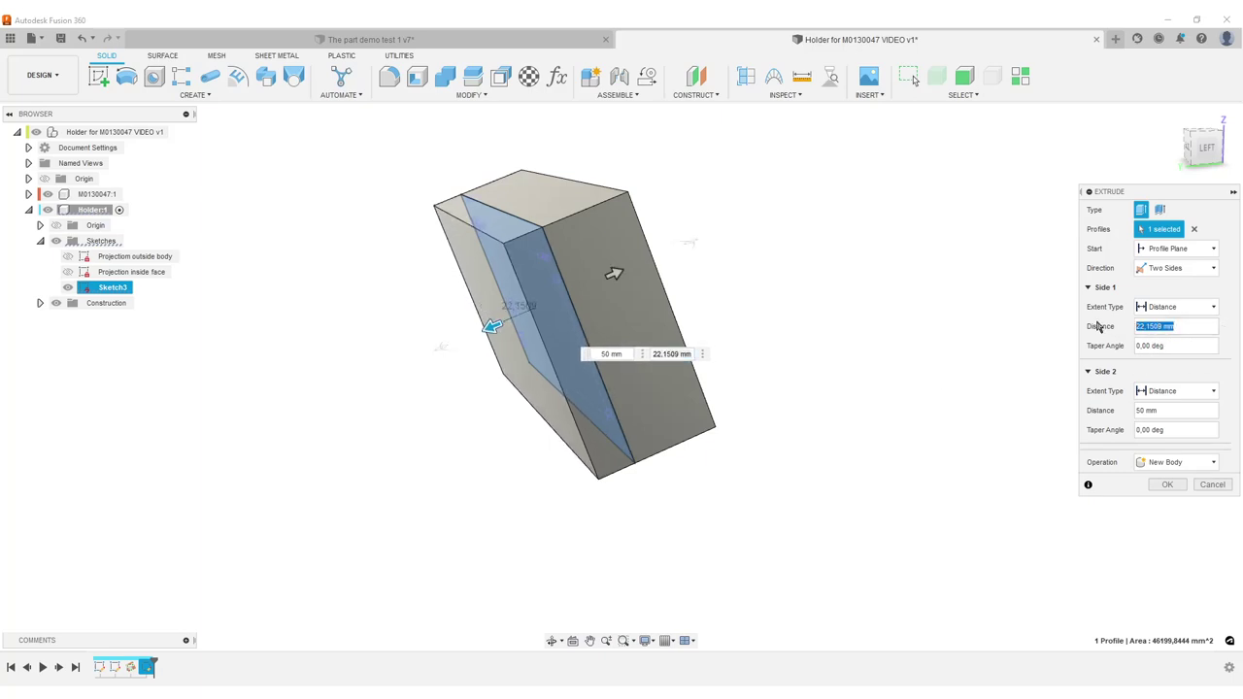
pyautogui.write('25')
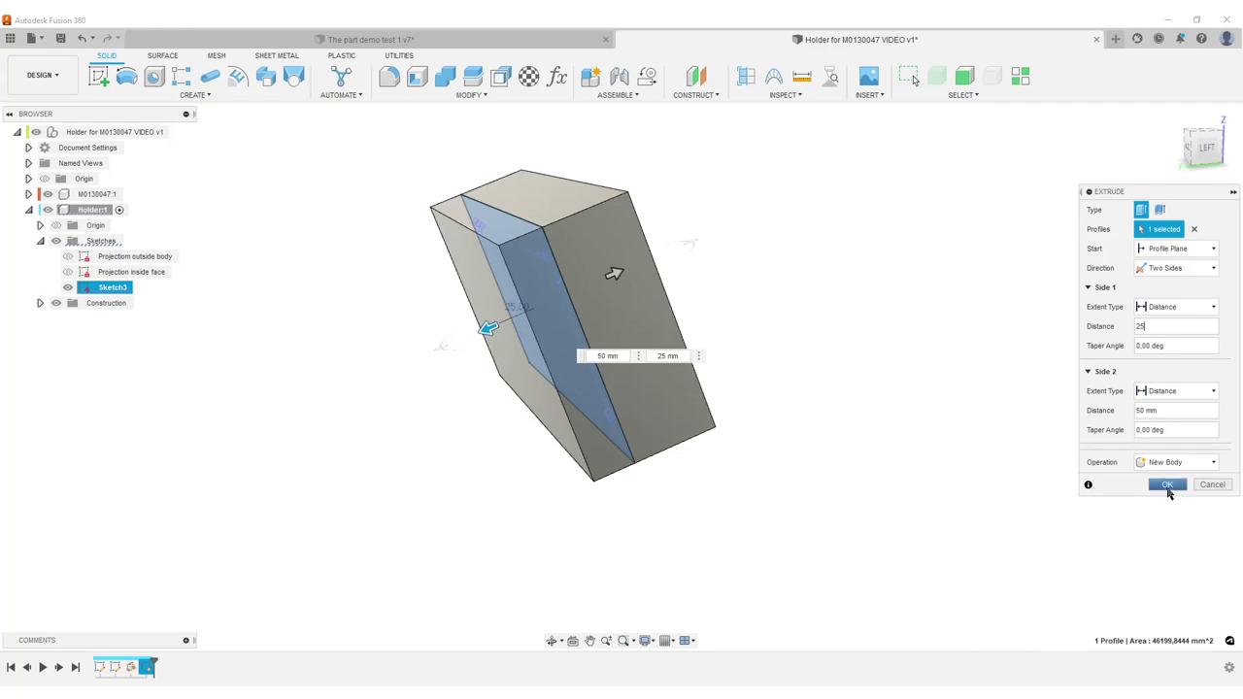
# - Complete the block extrusion, then hide its rectangle sketch and rename it Holder outline
pyautogui.click(1168, 486)
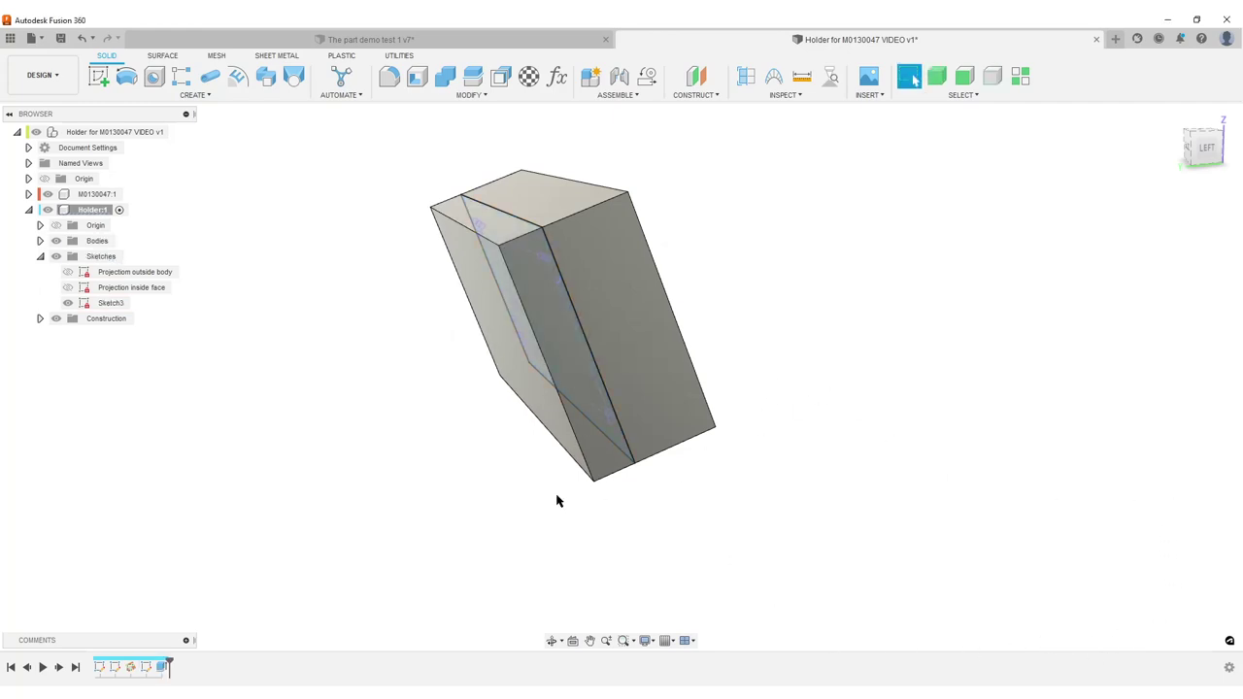
pyautogui.moveTo(794, 365)
pyautogui.keyDown('shift'); pyautogui.mouseDown(button='middle')
pyautogui.moveTo(666, 369)
pyautogui.moveTo(704, 395)
pyautogui.moveTo(693, 369)
pyautogui.moveTo(768, 353)
pyautogui.moveTo(766, 327)
pyautogui.moveTo(724, 321)
pyautogui.moveTo(706, 349)
pyautogui.mouseUp(button='middle'); pyautogui.keyUp('shift')
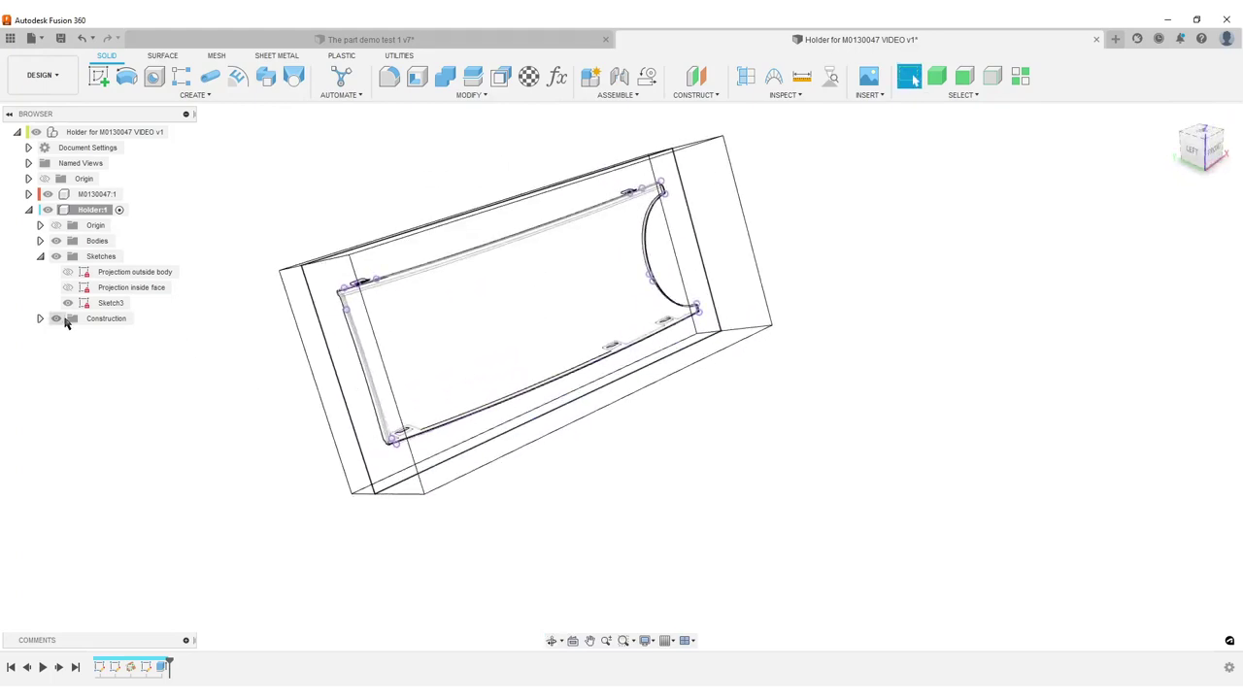
pyautogui.doubleClick(110, 303)
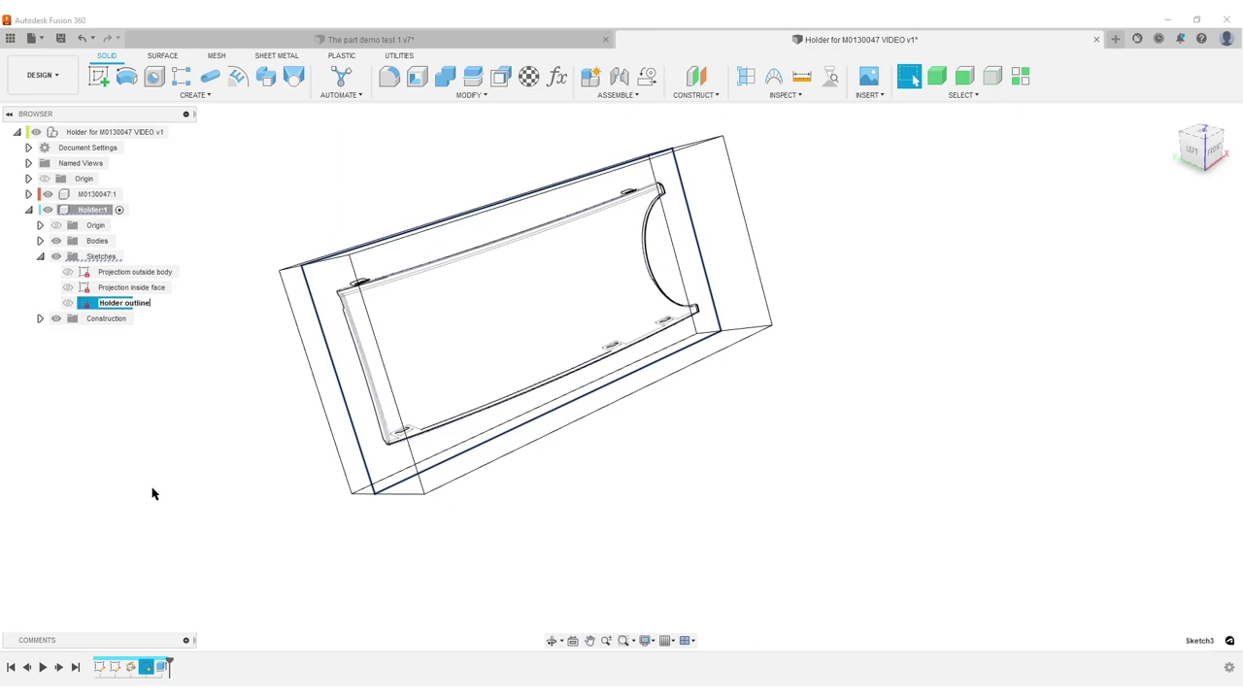
pyautogui.press('Return')
pyautogui.keyDown('ctrl'); pyautogui.click(66, 276); pyautogui.keyUp('ctrl')
pyautogui.keyDown('ctrl'); pyautogui.click(66, 275); pyautogui.keyUp('ctrl')
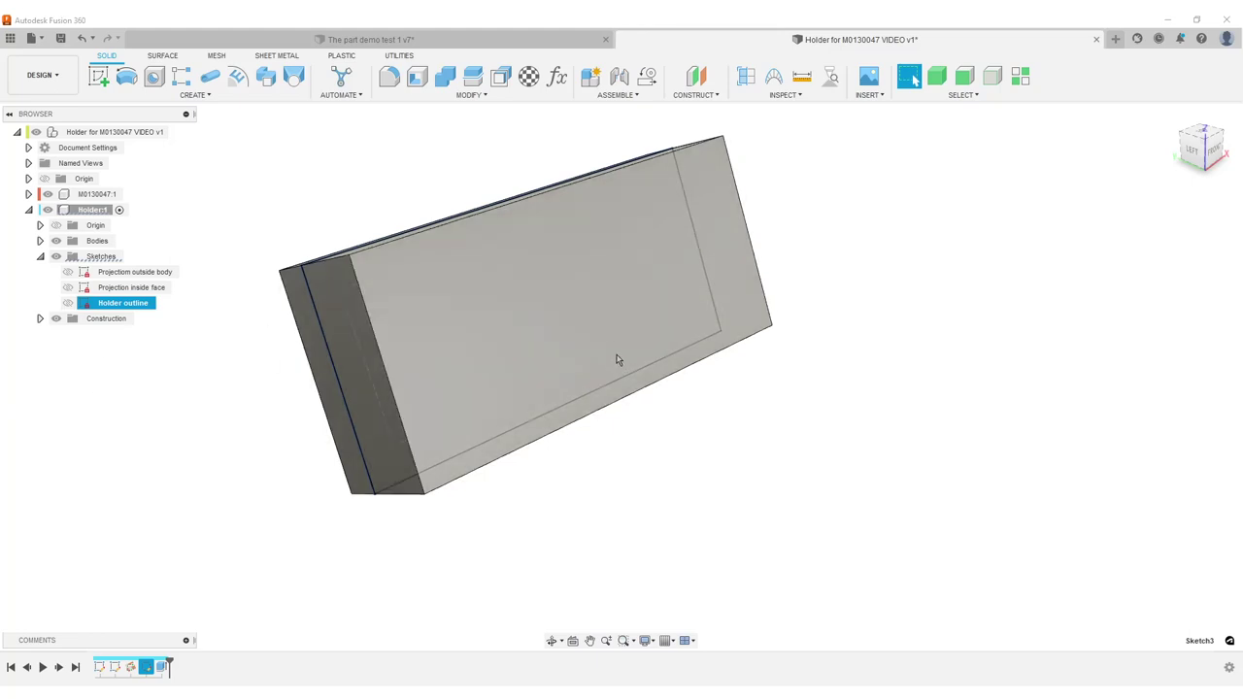
# - View the block in the Wireframe visual style, then restore Shaded with Visible Edges Only
pyautogui.click(649, 643)
pyautogui.moveTo(679, 538)
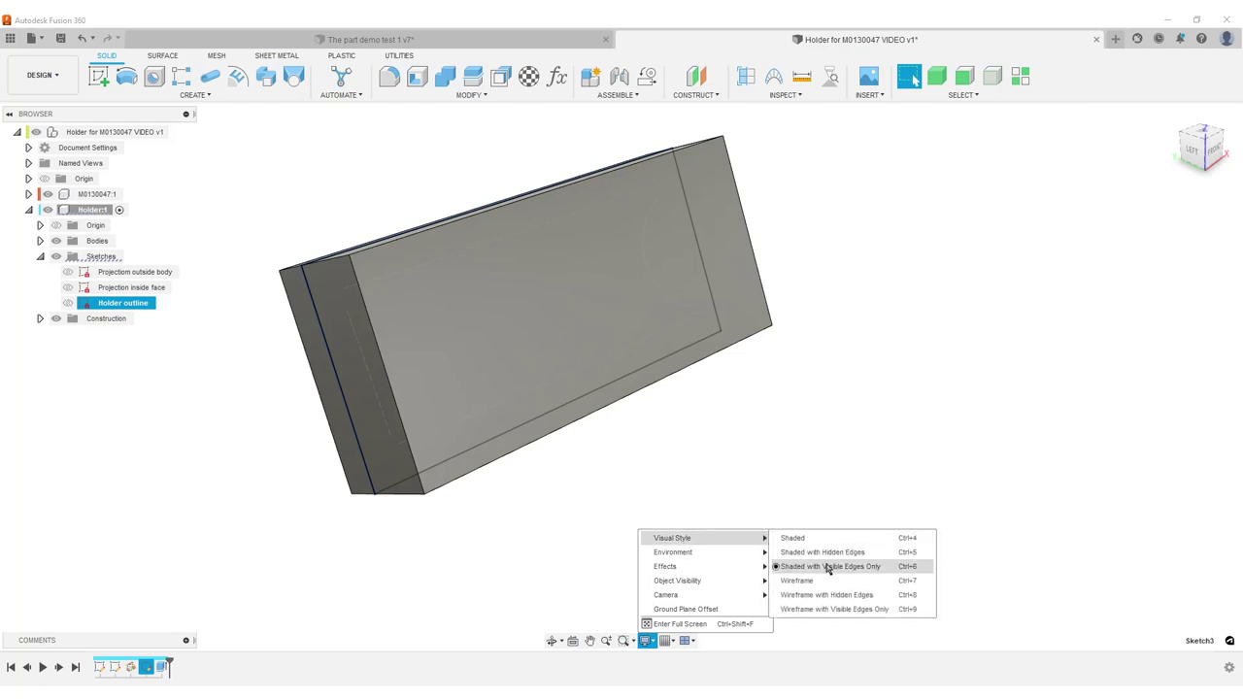
pyautogui.click(807, 583)
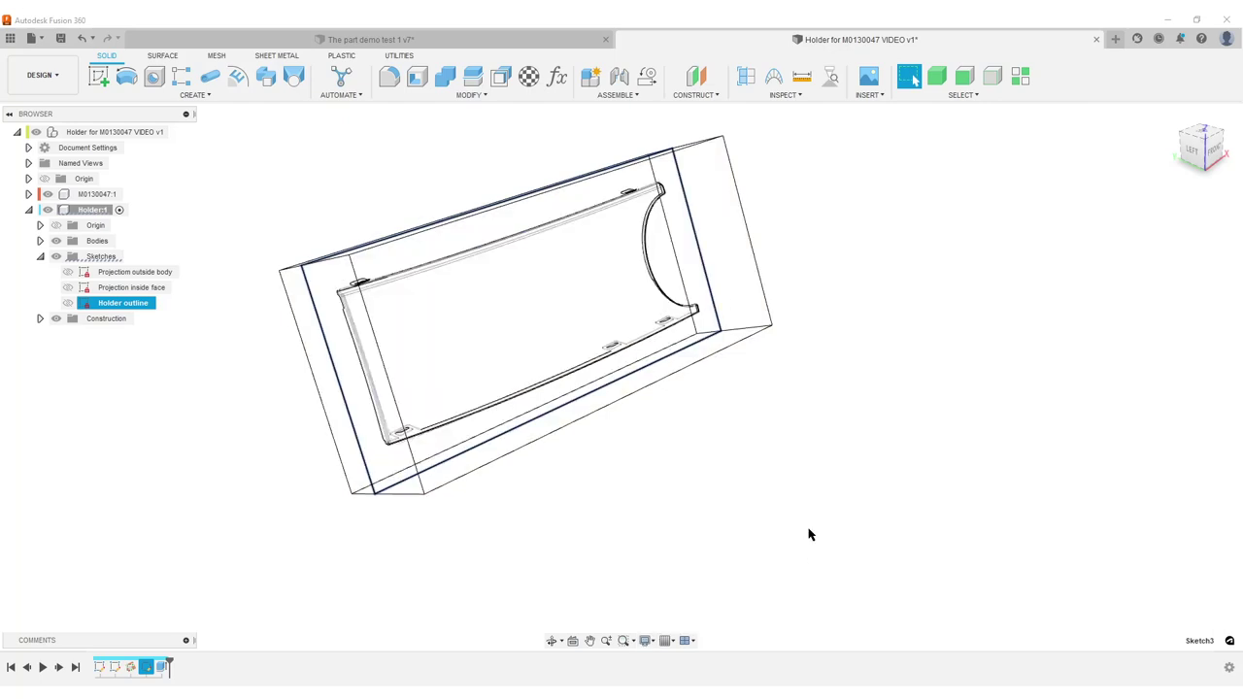
pyautogui.click(646, 640)
pyautogui.moveTo(718, 549)
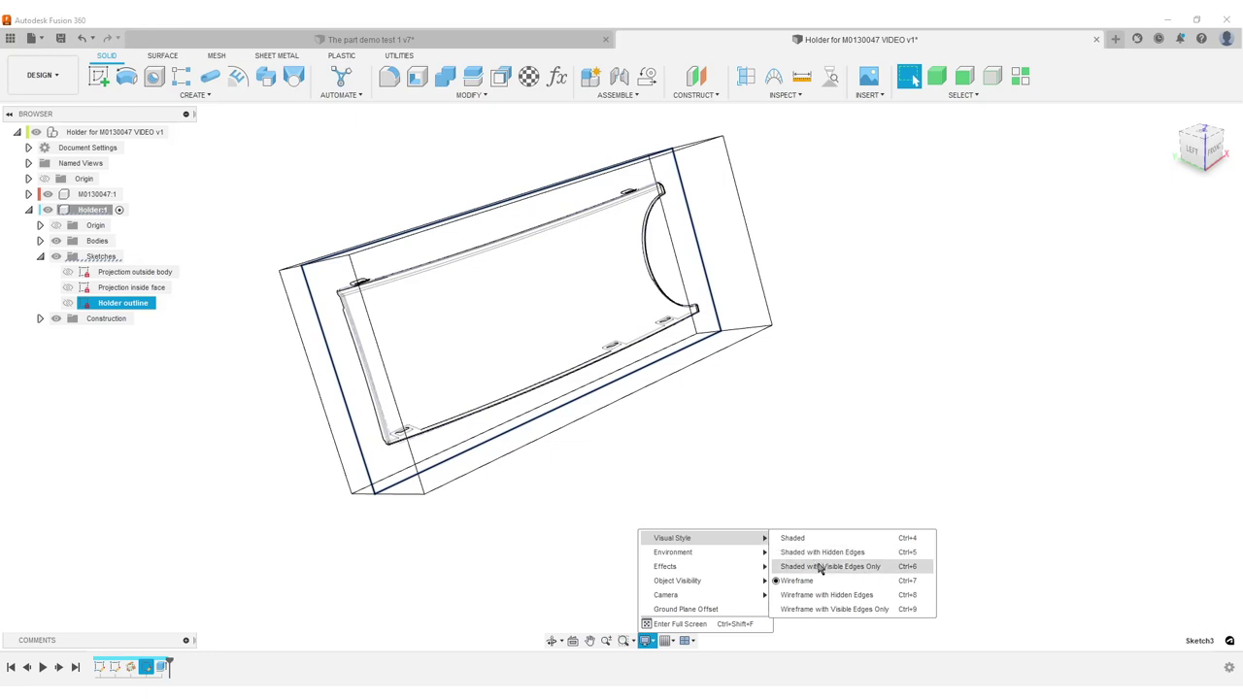
pyautogui.click(822, 567)
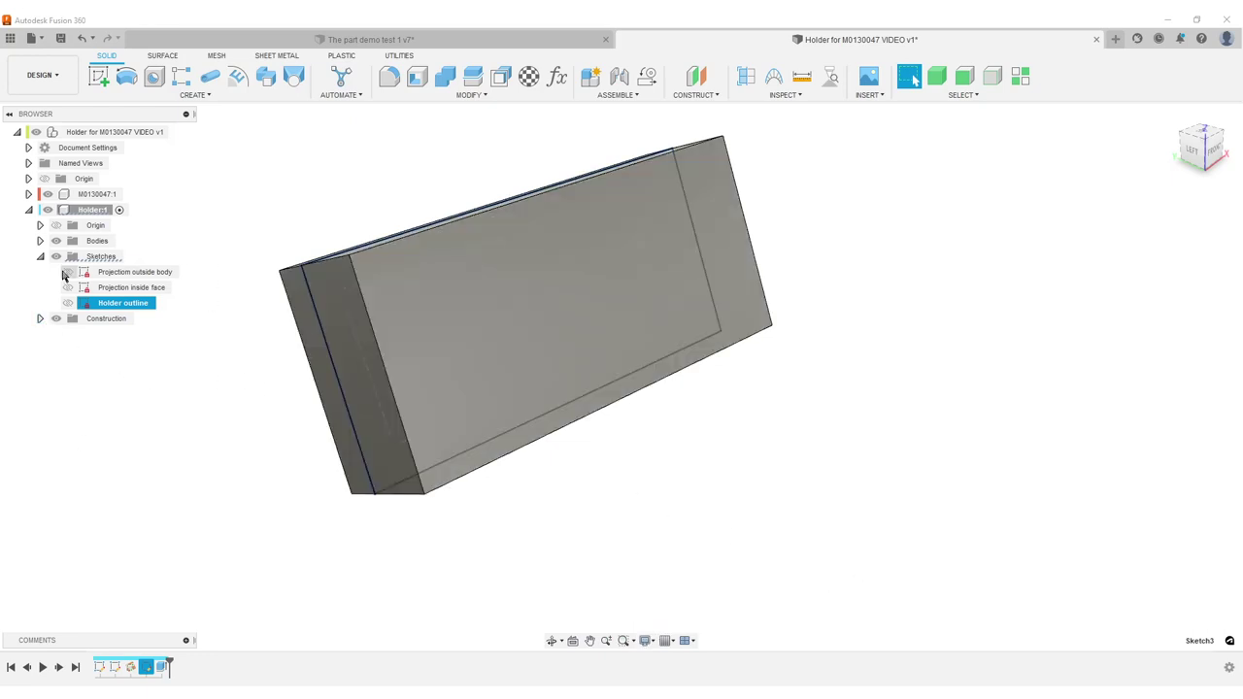
pyautogui.click(183, 261)
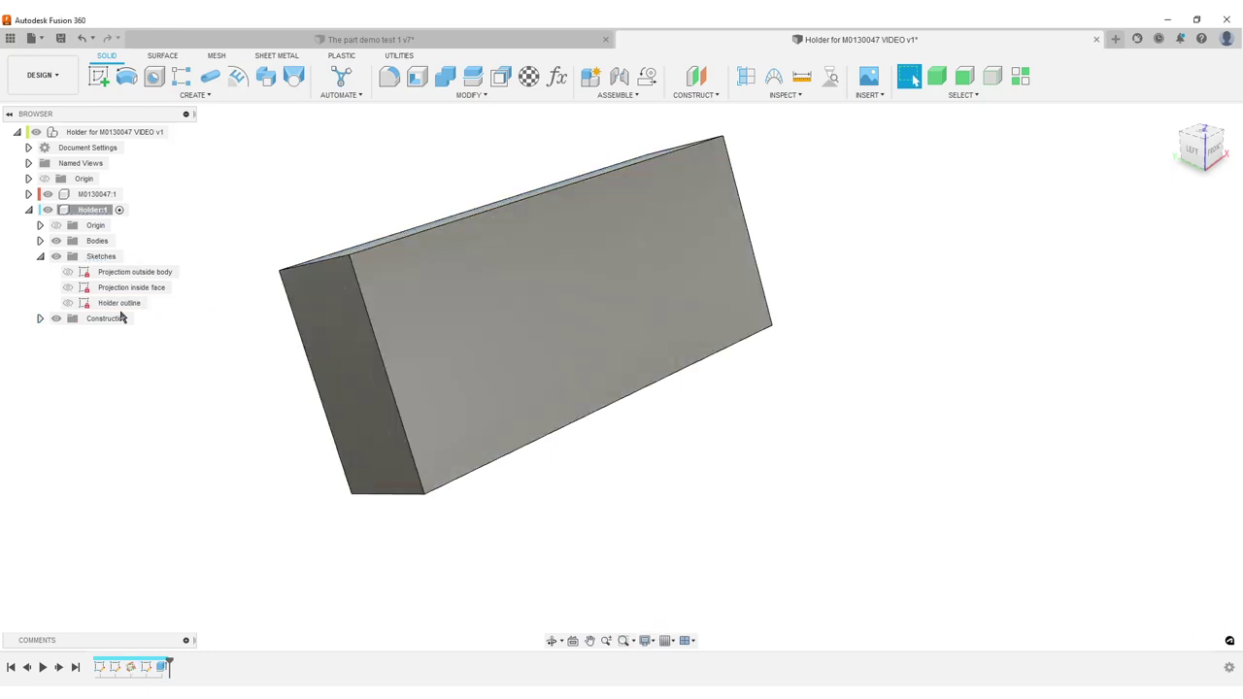
# - Hide the Holder component's Bodies folder to reveal part M0130047, and expand the folder in the surface modelling environment
pyautogui.click(57, 242)
pyautogui.moveTo(568, 403); pyautogui.dragTo(674, 463, button='middle')
pyautogui.scroll(3, 673, 463)
pyautogui.scroll(-3, 593, 398)
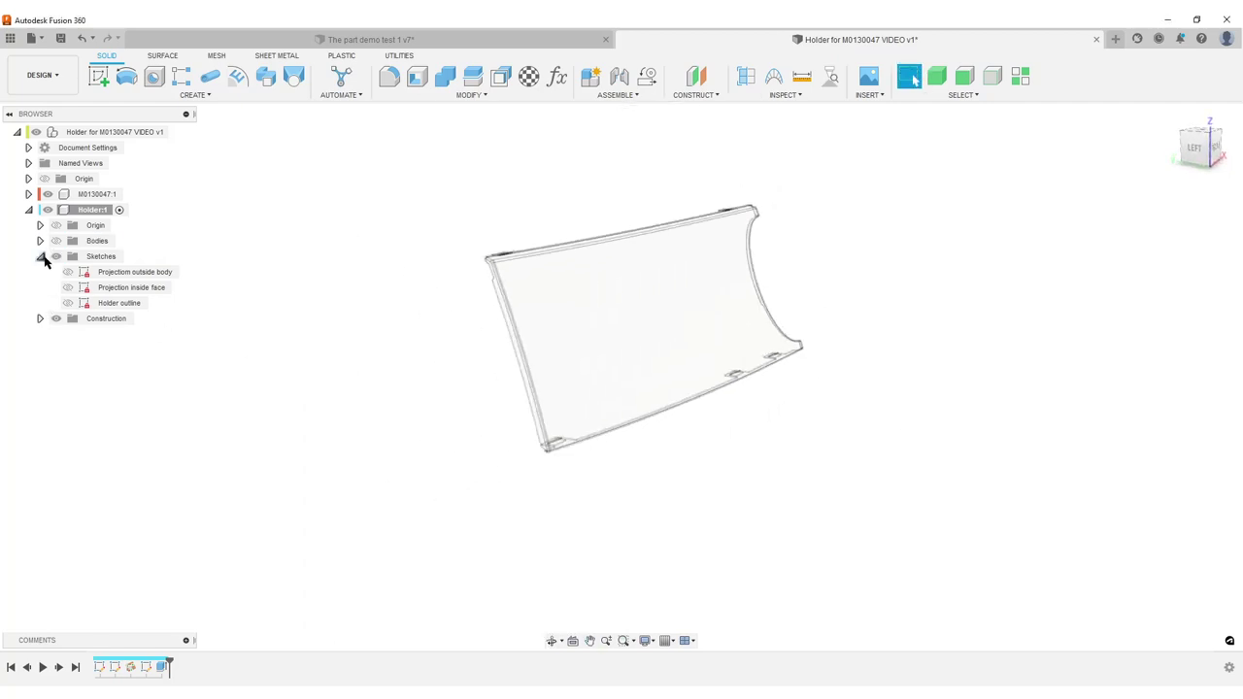
pyautogui.click(55, 242)
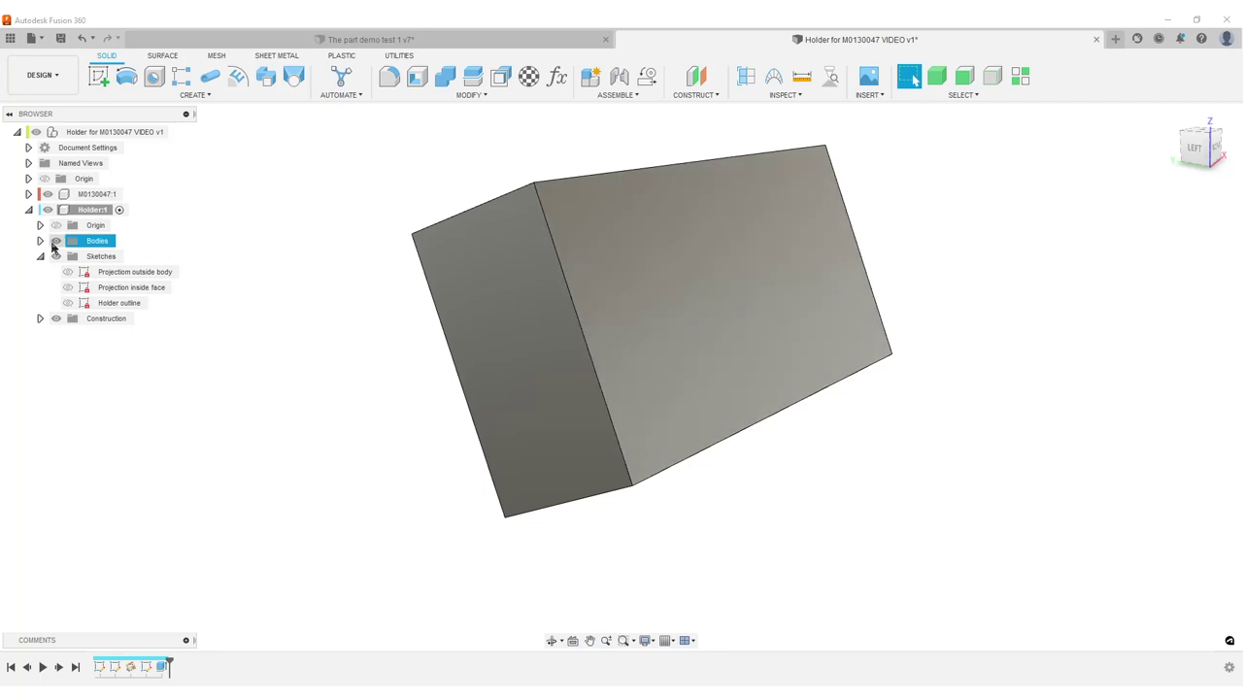
pyautogui.click(56, 242)
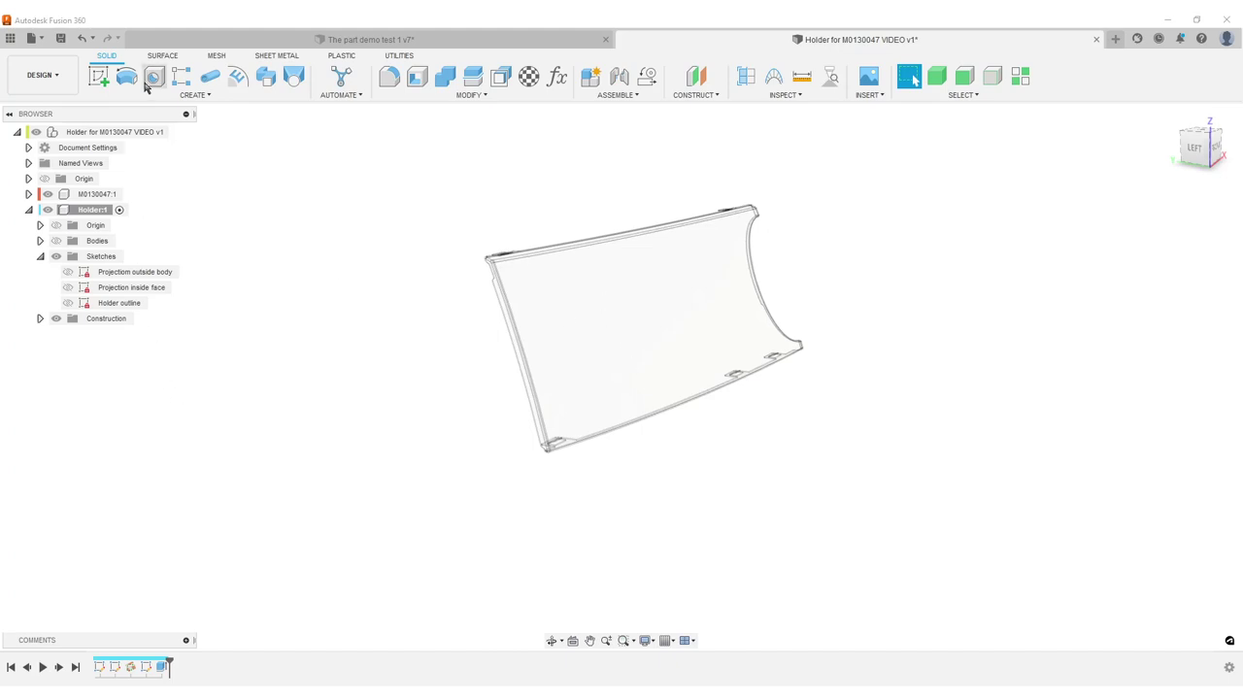
pyautogui.click(163, 57)
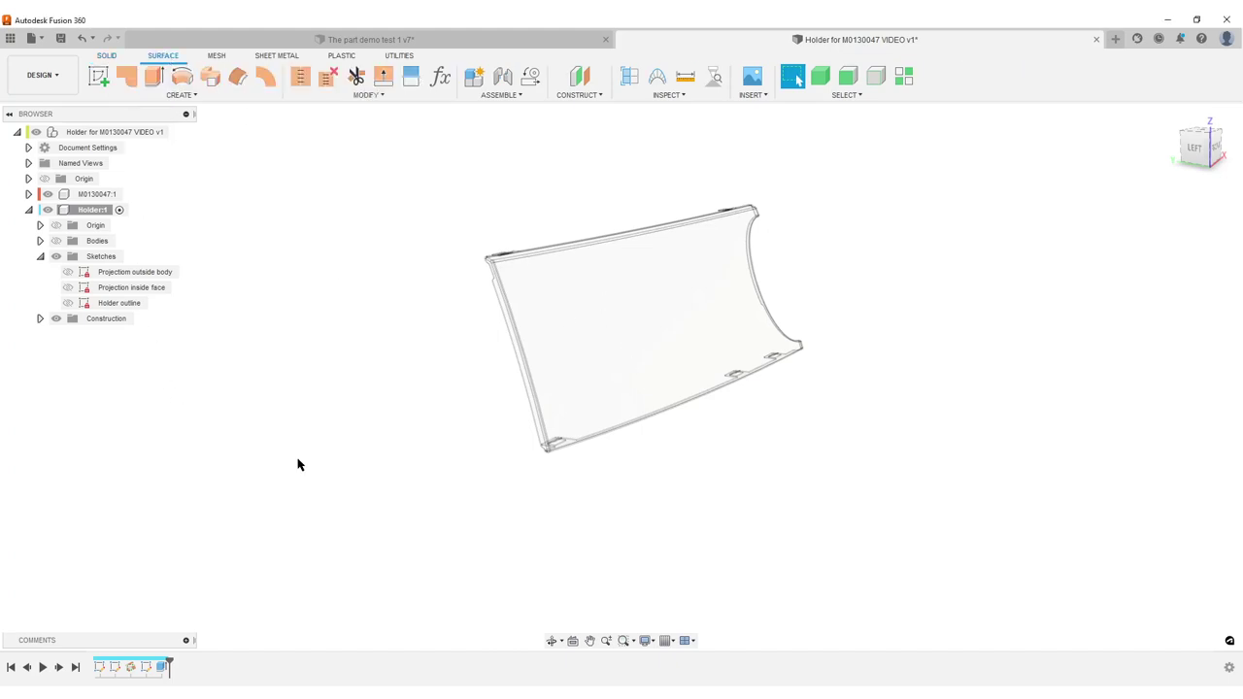
pyautogui.click(40, 241)
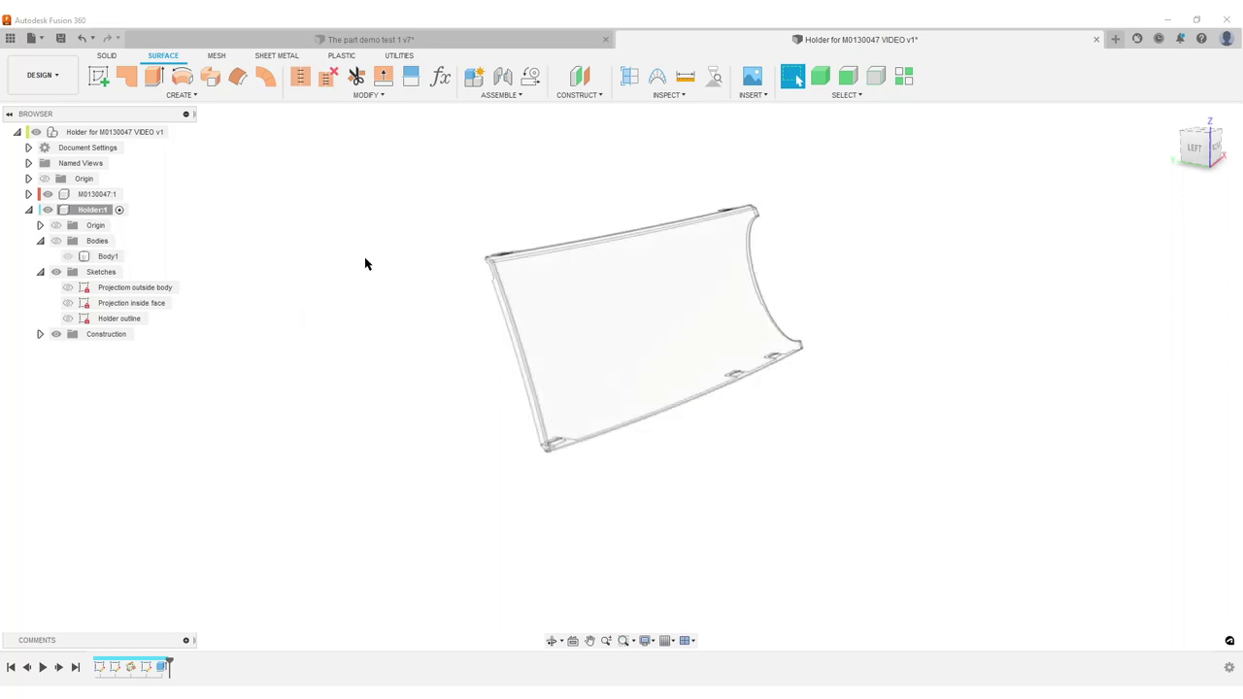
# - Start a New Body surface offset of M0130047's large curved face with Chain Selection off, and show the Holder's Bodies folder
pyautogui.click(238, 78)
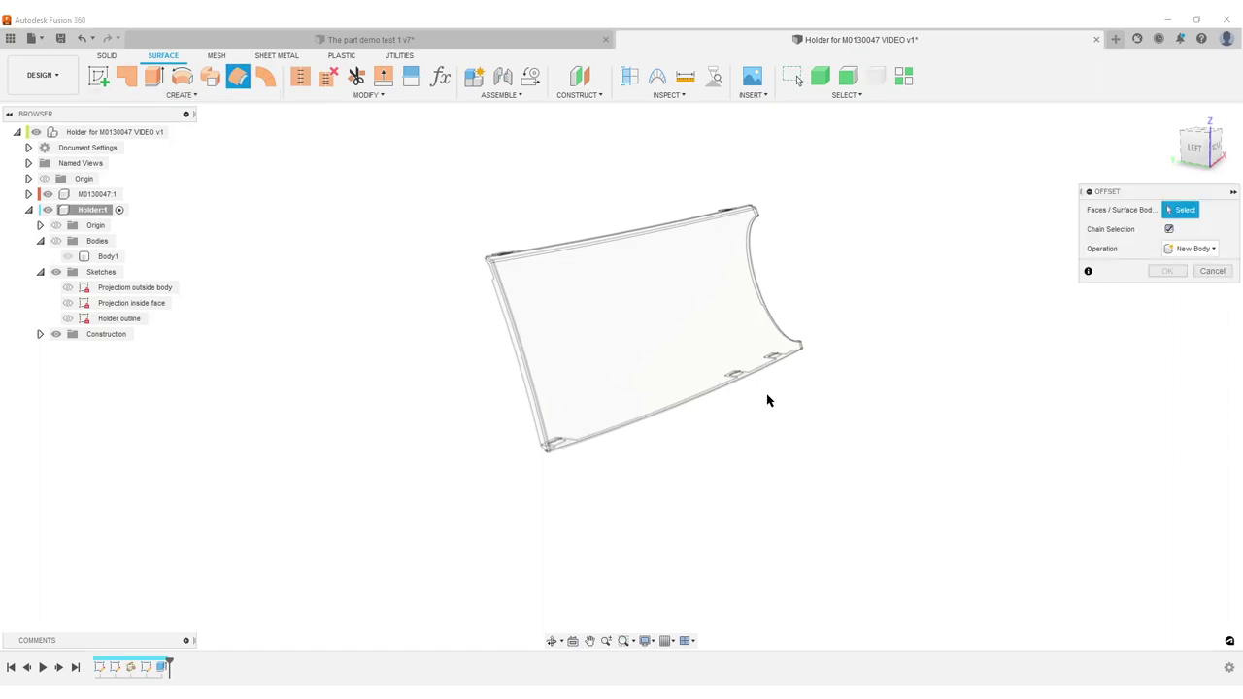
pyautogui.click(592, 304)
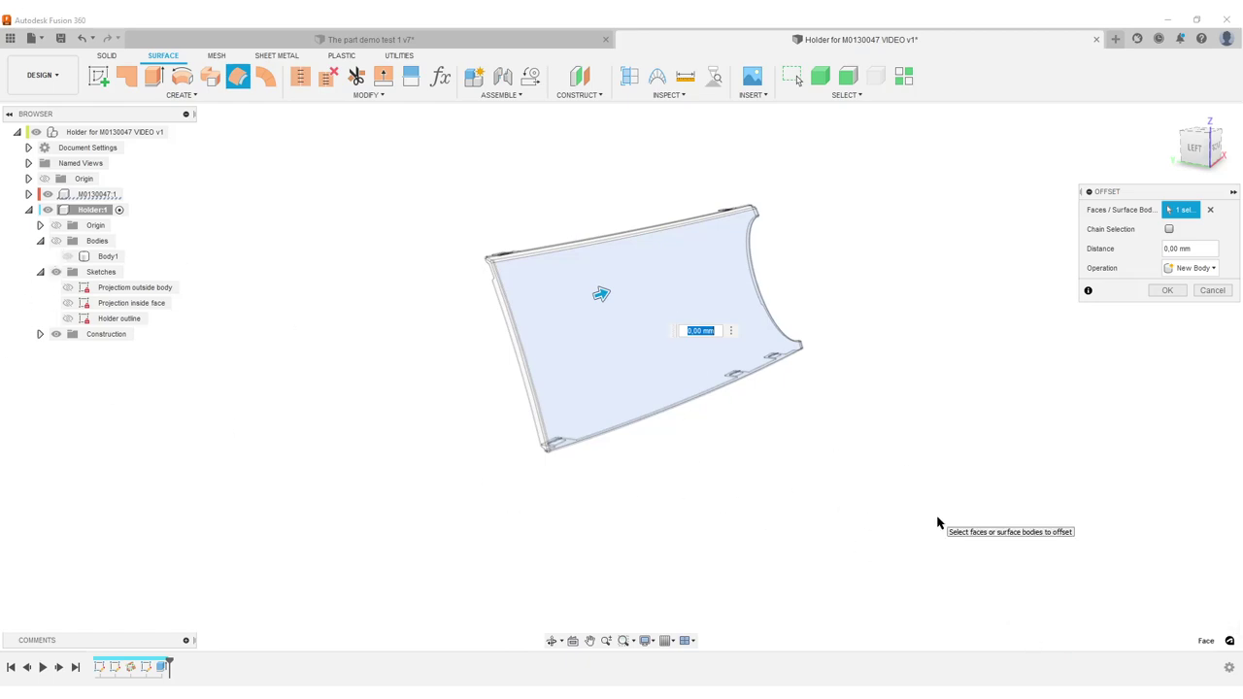
pyautogui.scroll(3, 874, 505)
pyautogui.keyDown('shift'); pyautogui.moveTo(625, 519); pyautogui.dragTo(656, 500, button='middle'); pyautogui.keyUp('shift')
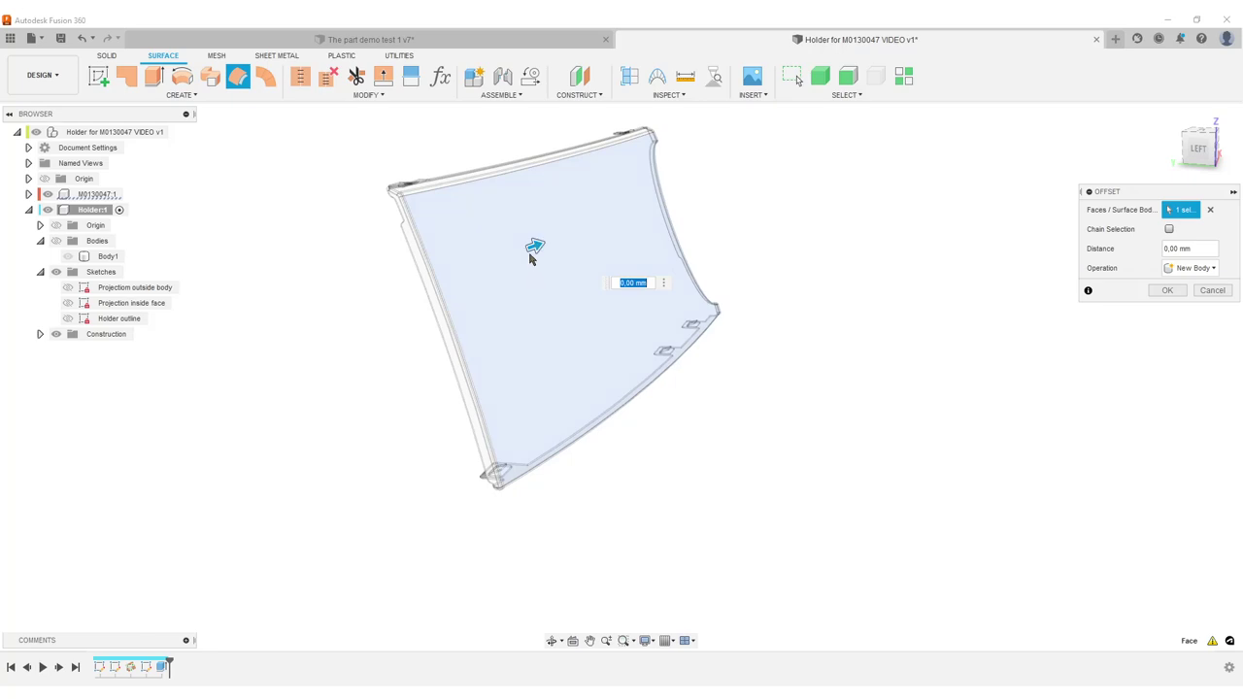
pyautogui.moveTo(535, 248); pyautogui.dragTo(558, 236)
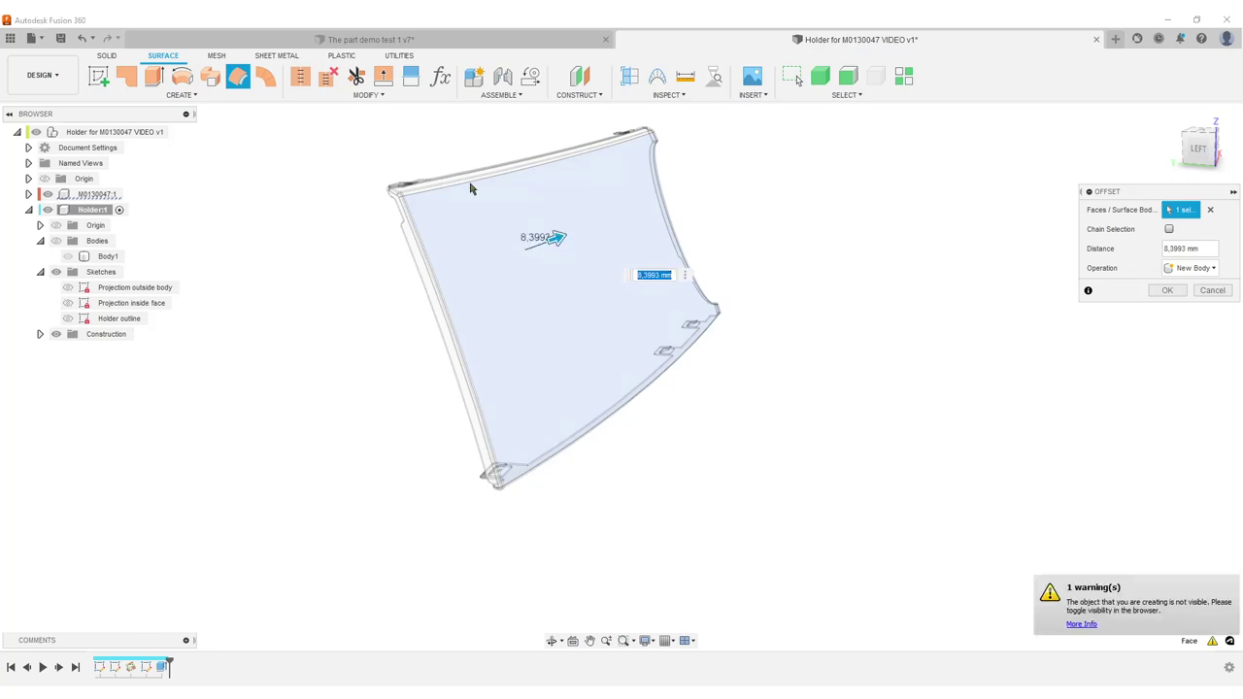
pyautogui.click(56, 241)
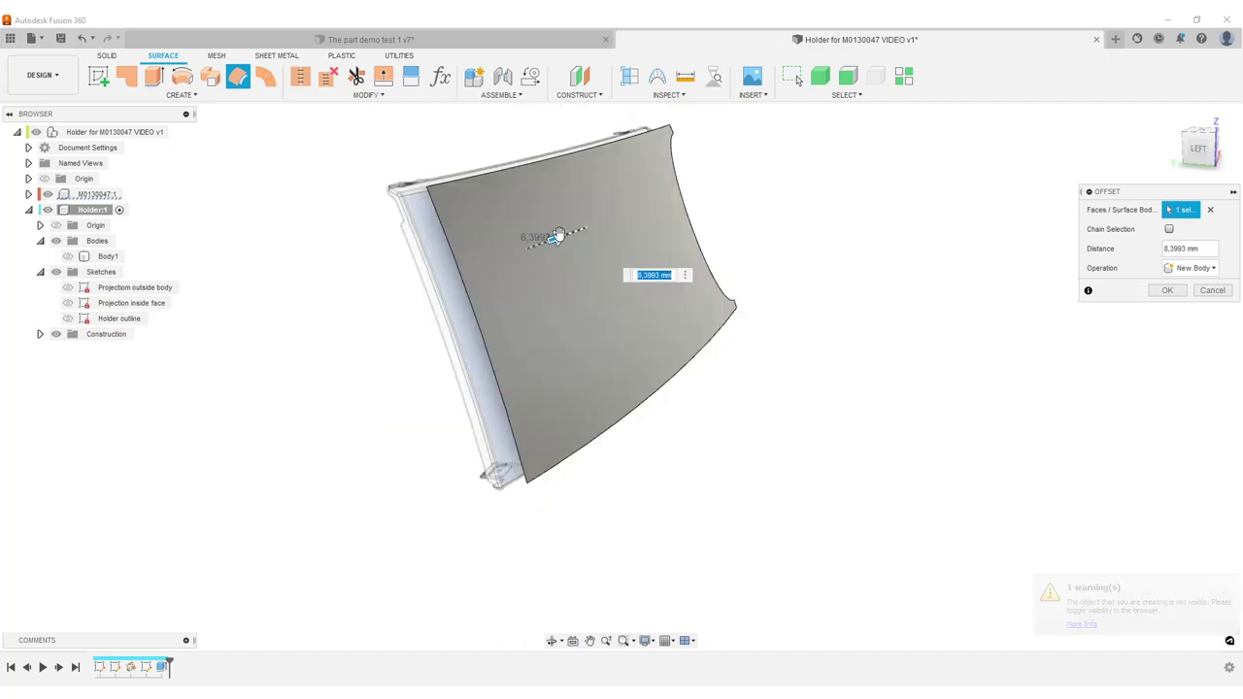
# - Set the surface offset distance to -1 mm and create the offset surface
pyautogui.moveTo(559, 236)
pyautogui.mouseDown()
pyautogui.moveTo(495, 234)
pyautogui.moveTo(582, 233)
pyautogui.moveTo(486, 235)
pyautogui.moveTo(553, 238)
pyautogui.mouseUp()
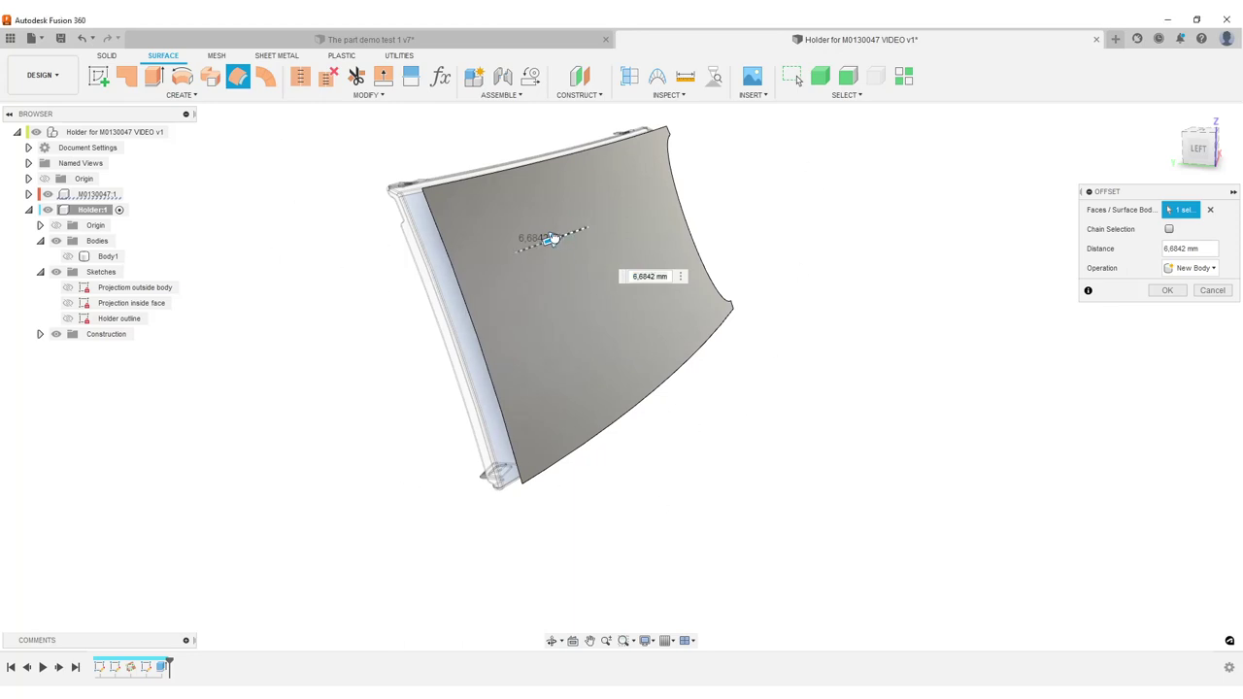
pyautogui.moveTo(550, 239)
pyautogui.mouseDown()
pyautogui.moveTo(509, 253)
pyautogui.moveTo(531, 250)
pyautogui.mouseUp()
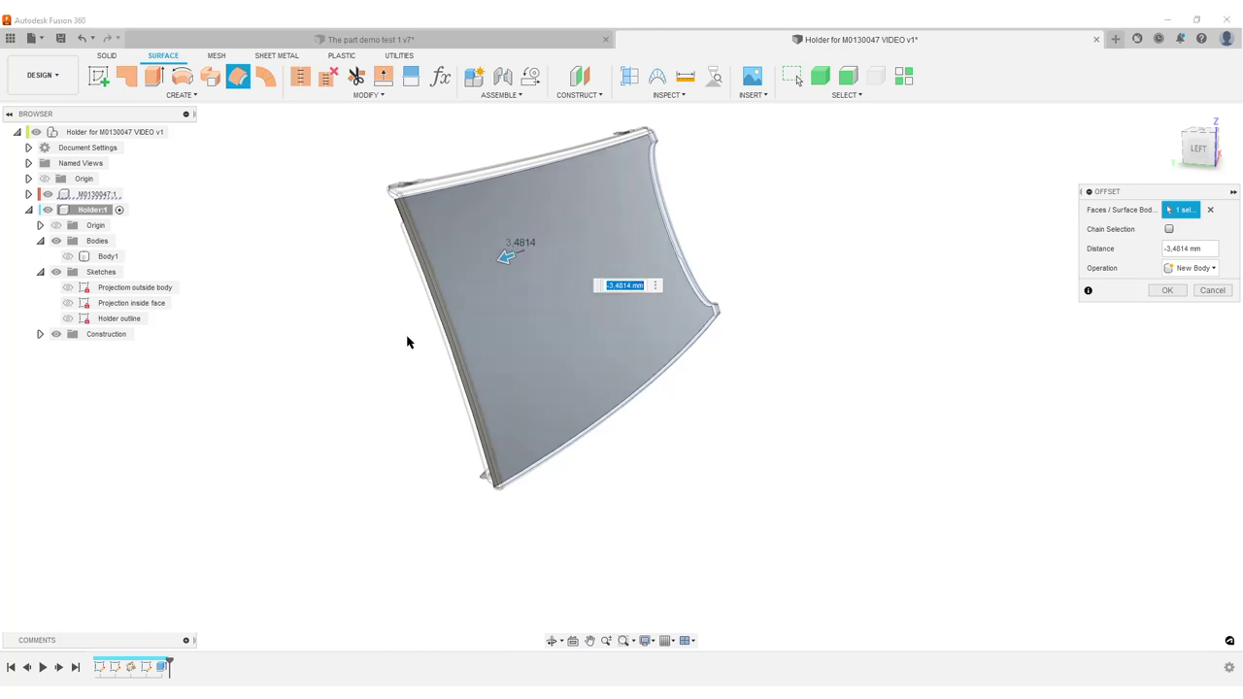
pyautogui.click(1212, 248)
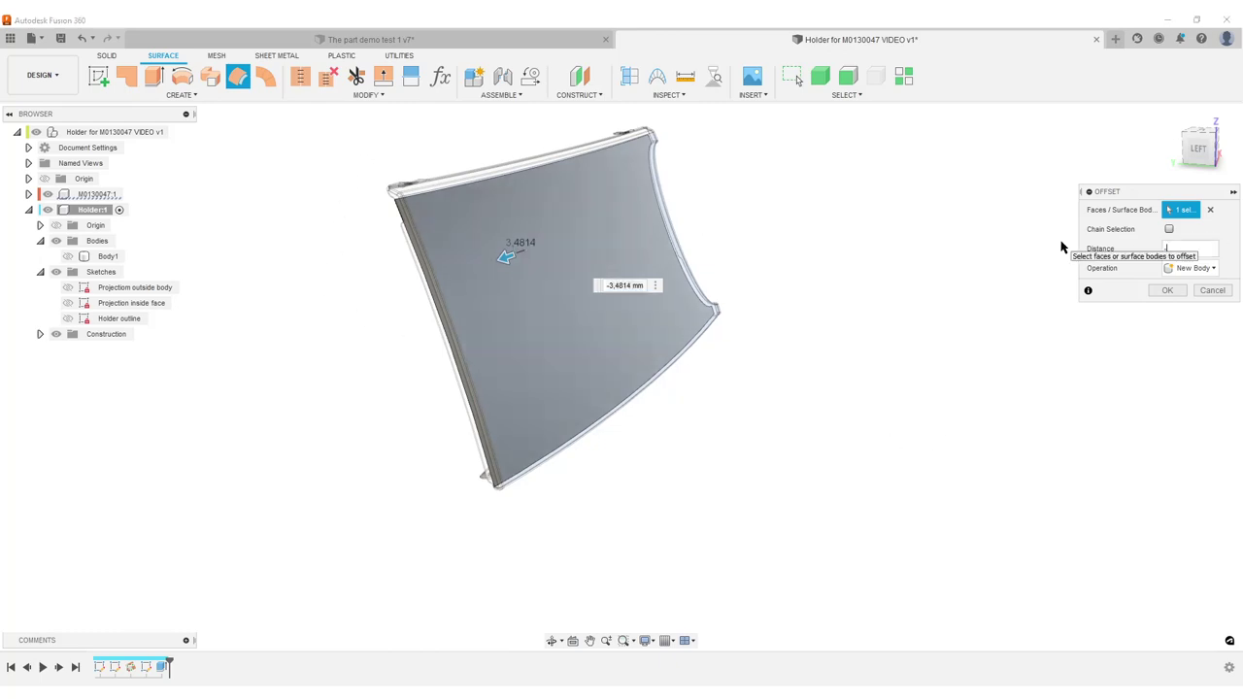
pyautogui.write('-1')
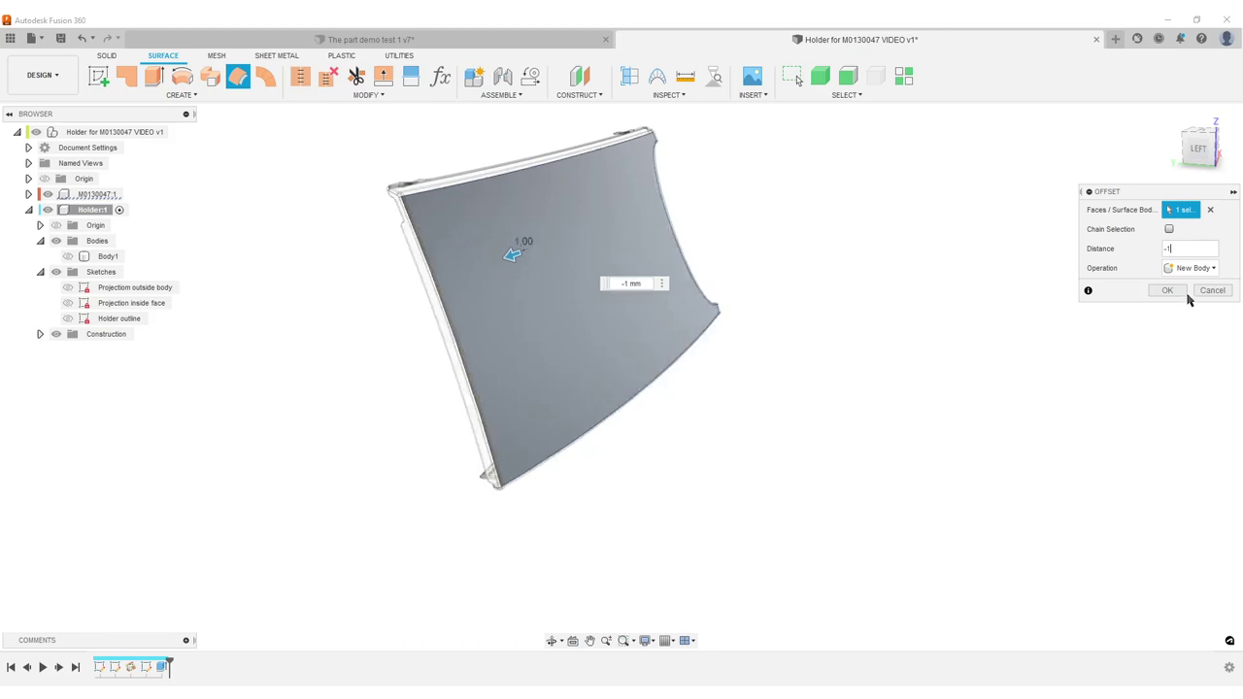
pyautogui.click(1167, 290)
# - Hide part M0130047 to isolate the offset surface, and briefly show the block Body1 to compare their extents
pyautogui.click(50, 210)
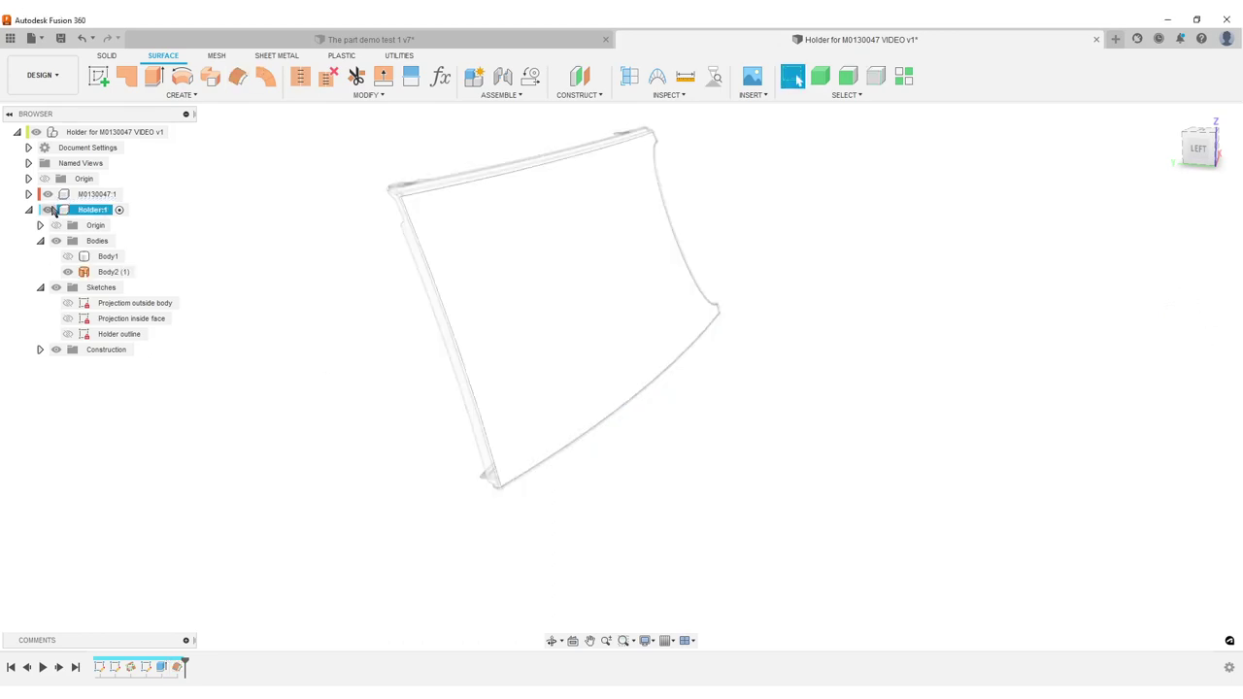
pyautogui.click(50, 210)
pyautogui.scroll(-3, 923, 347)
pyautogui.keyDown('shift'); pyautogui.moveTo(893, 352); pyautogui.dragTo(837, 357, button='middle'); pyautogui.keyUp('shift')
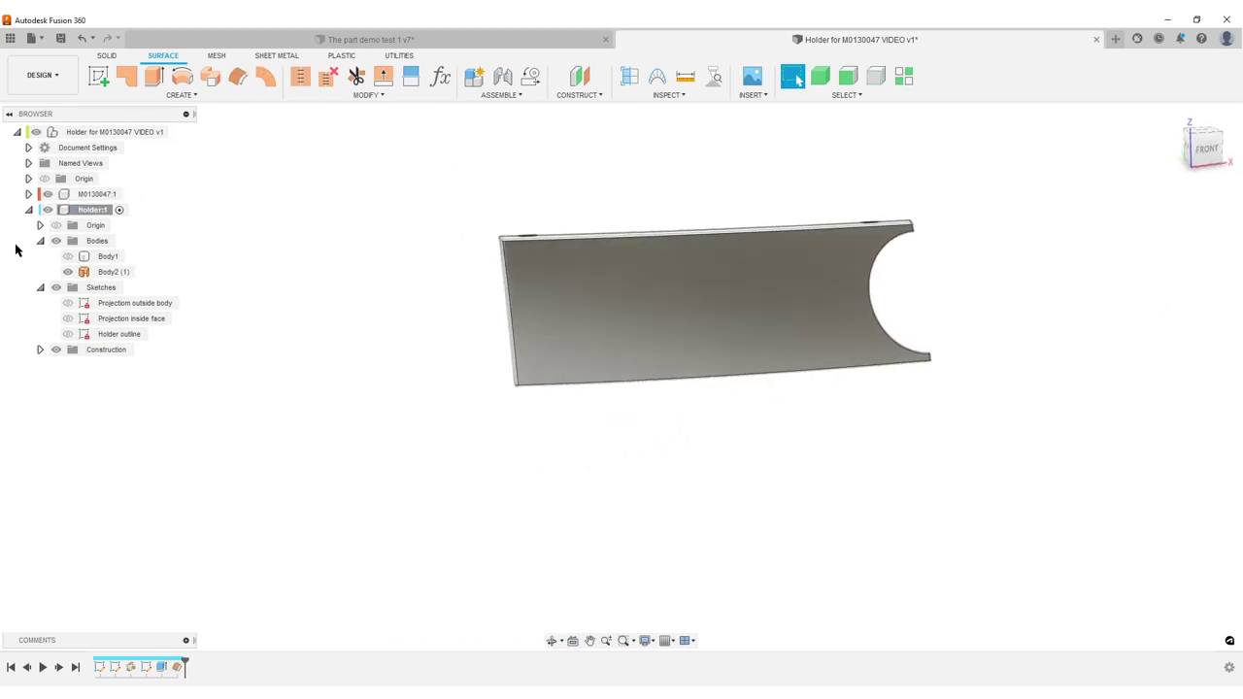
pyautogui.click(49, 194)
pyautogui.keyDown('shift'); pyautogui.moveTo(873, 415); pyautogui.dragTo(700, 366, button='middle'); pyautogui.keyUp('shift')
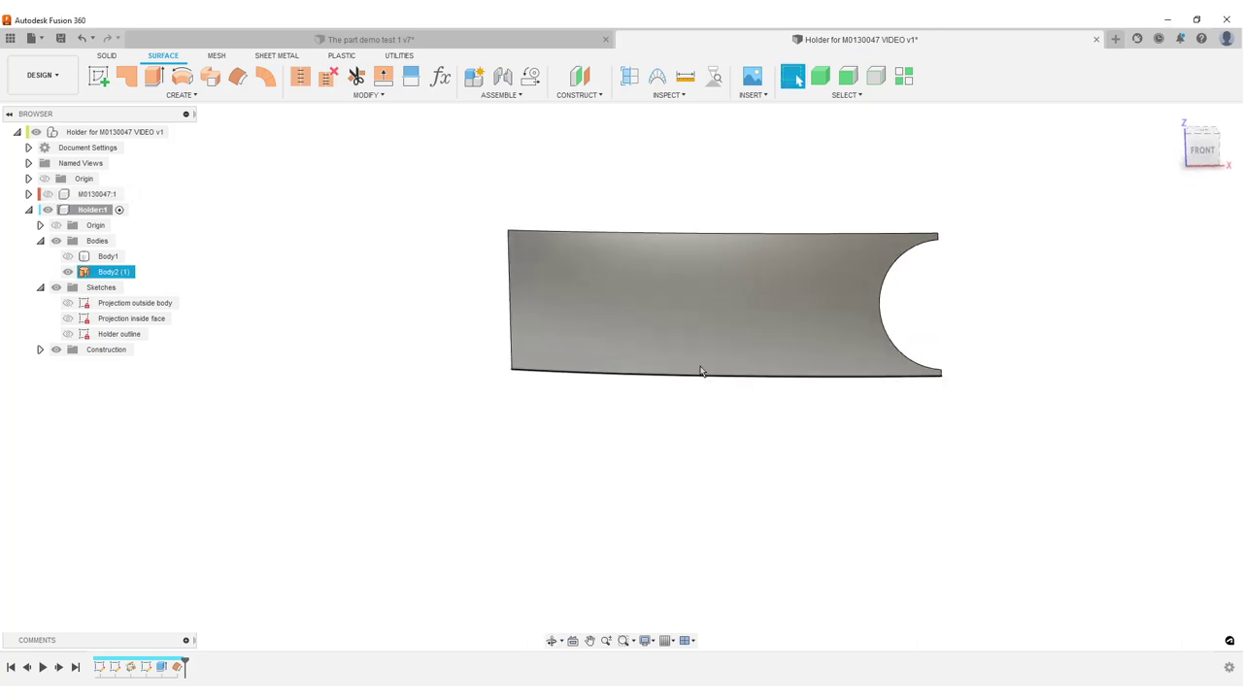
pyautogui.scroll(1, 747, 282)
pyautogui.moveTo(748, 282); pyautogui.dragTo(724, 296, button='middle')
pyautogui.scroll(-1, 724, 297)
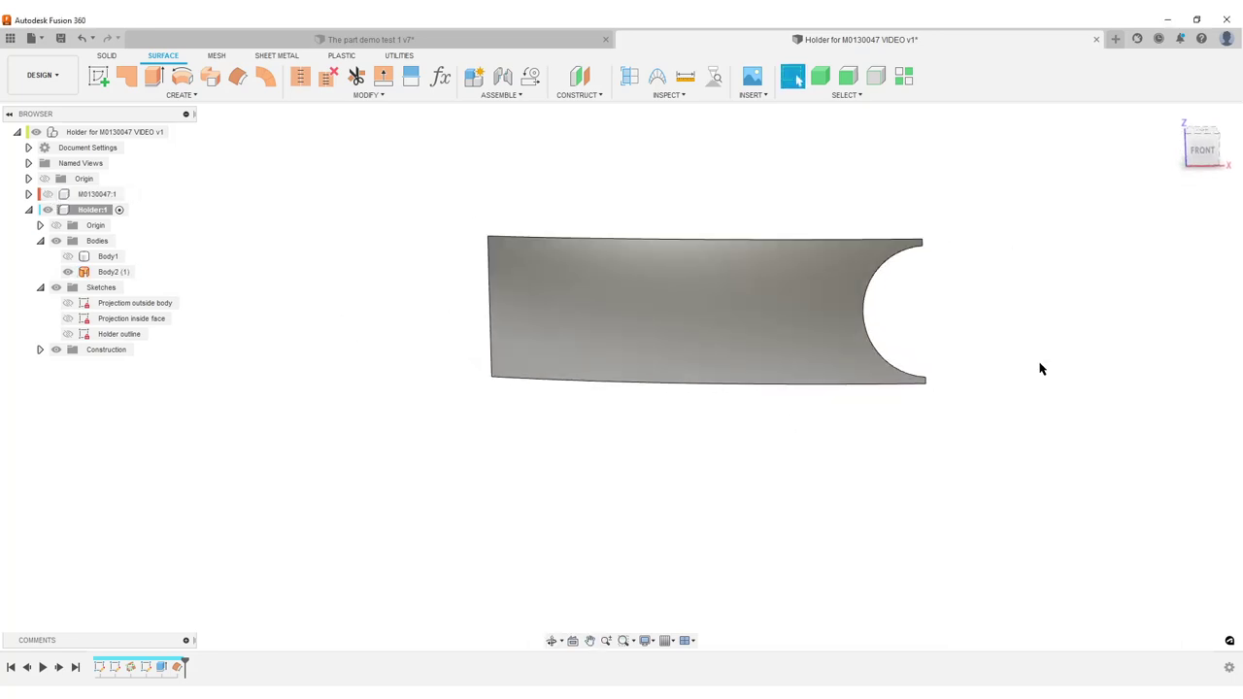
pyautogui.click(69, 255)
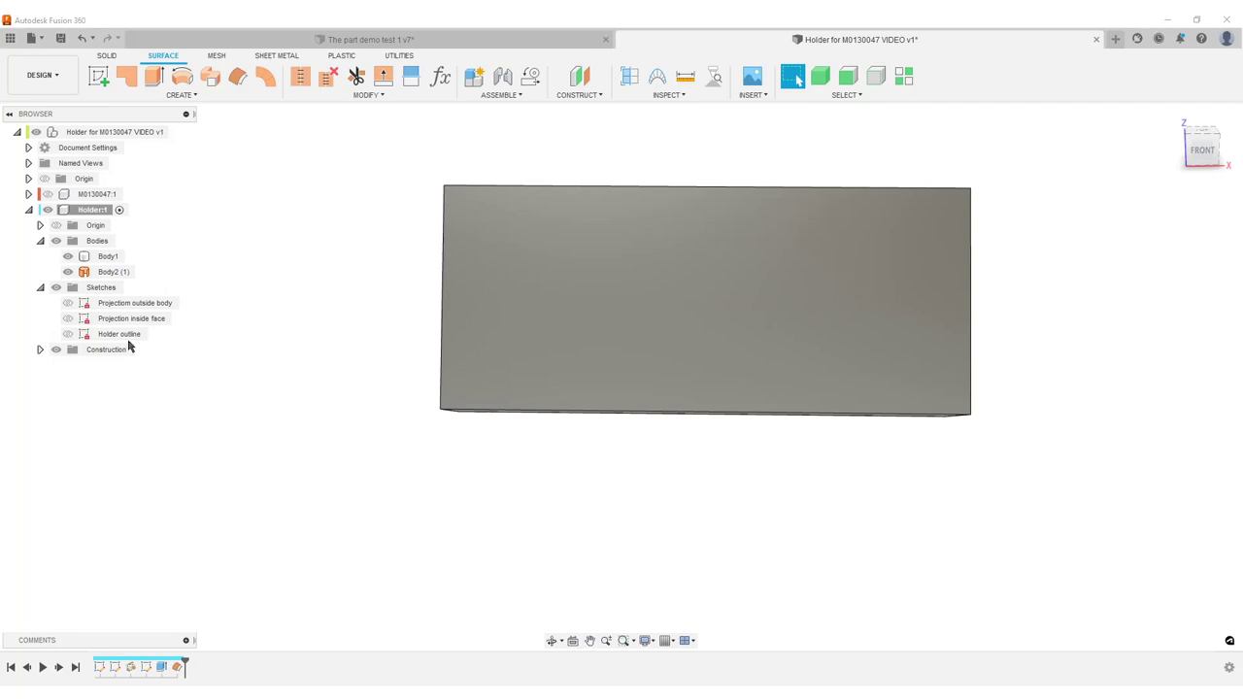
pyautogui.click(68, 255)
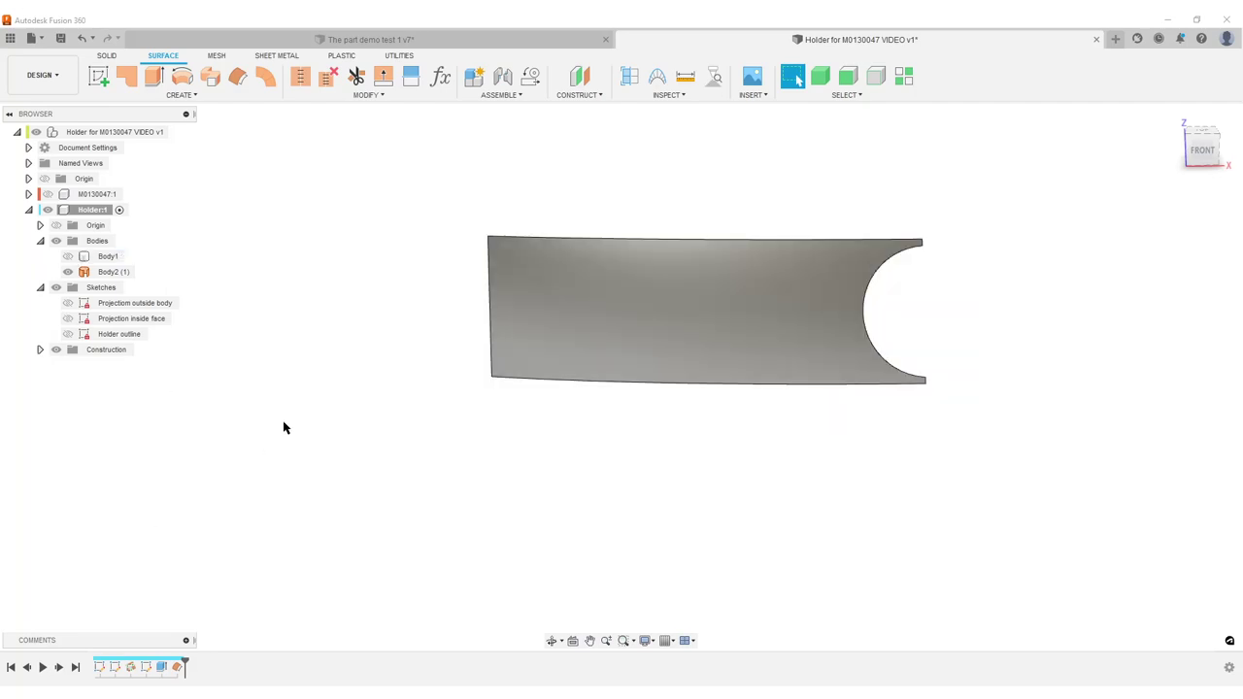
# - Turn on component color cycling so the offset surface displays in its component color
pyautogui.hotkey('shift', 'n')
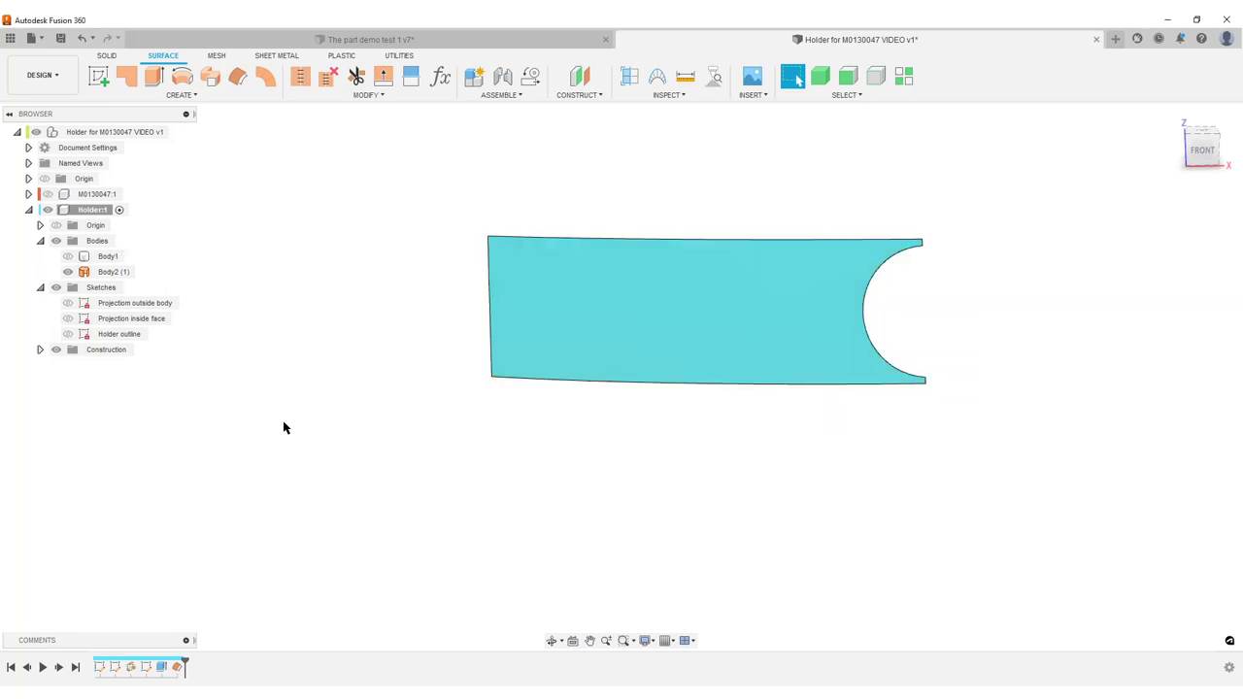
pyautogui.click(47, 194)
pyautogui.moveTo(634, 384)
pyautogui.mouseDown(button='middle')
pyautogui.moveTo(557, 394)
pyautogui.moveTo(626, 393)
pyautogui.mouseUp(button='middle')
pyautogui.scroll(2, 629, 362)
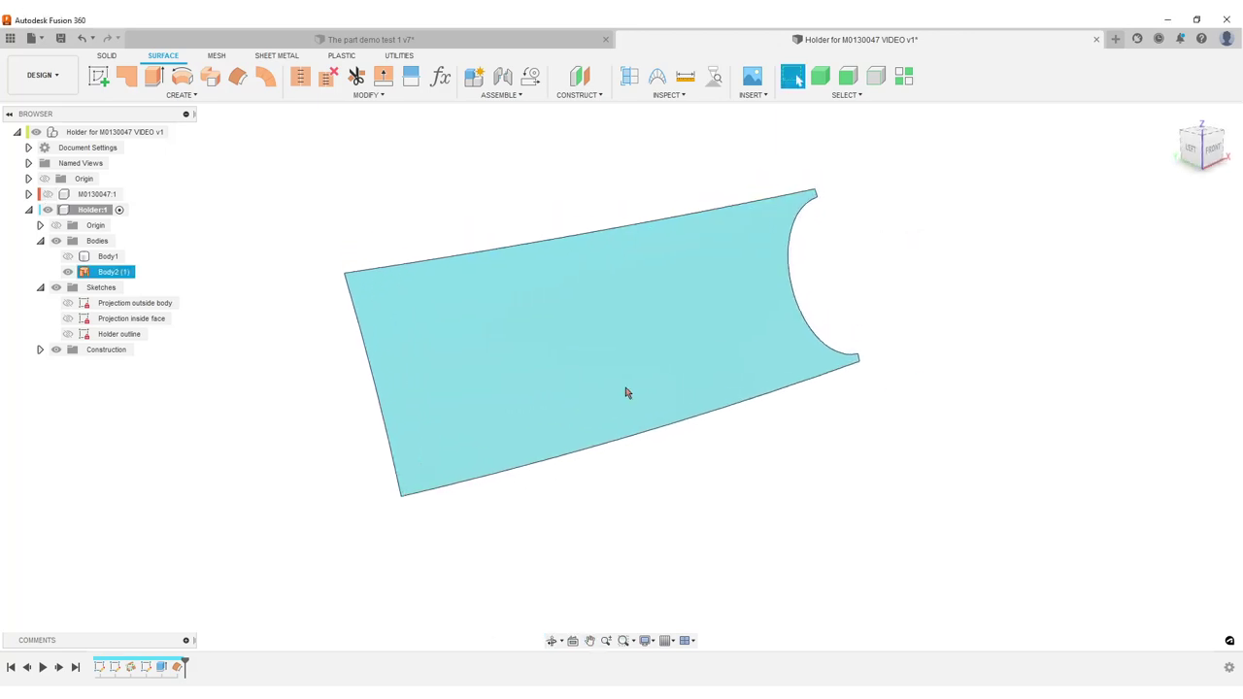
pyautogui.click(788, 455)
pyautogui.keyDown('shift'); pyautogui.moveTo(787, 456); pyautogui.dragTo(758, 457, button='middle'); pyautogui.keyUp('shift')
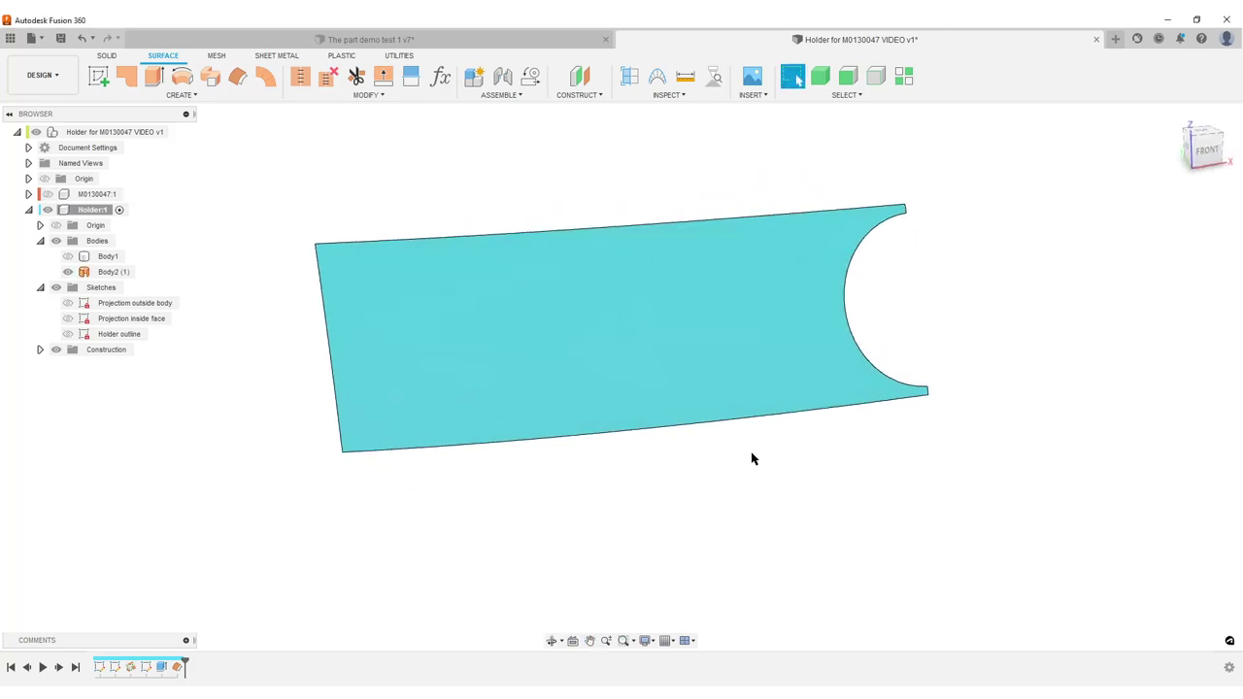
# - Start extending the offset surface Body2 with all of its outer boundary edges selected, including the semicircular cutout edge
pyautogui.click(572, 411)
pyautogui.click(598, 434)
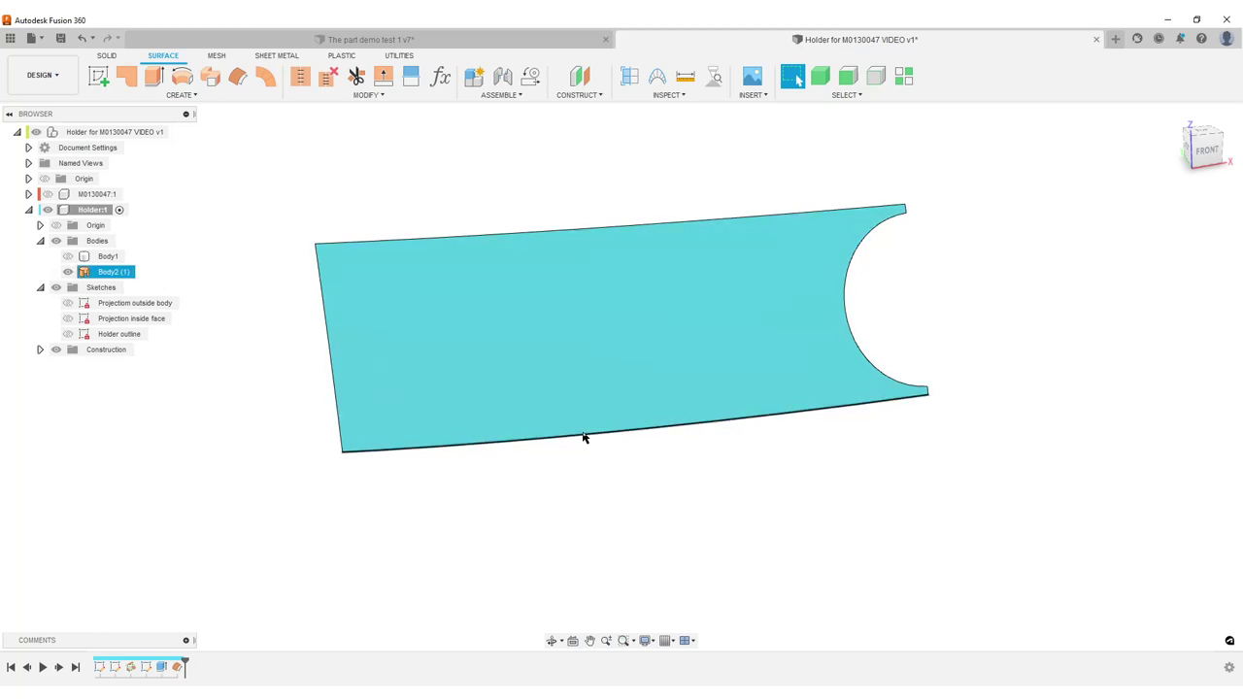
pyautogui.press('Escape')
pyautogui.click(381, 77)
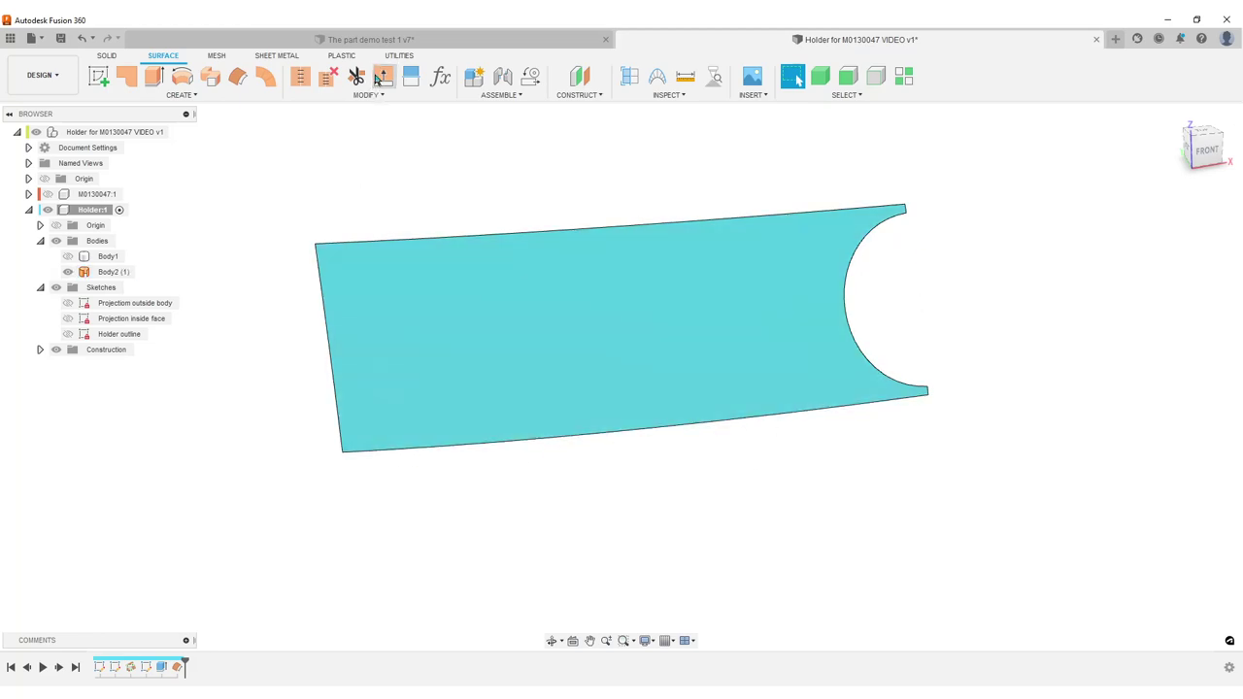
pyautogui.click(661, 224)
pyautogui.scroll(4, 902, 263)
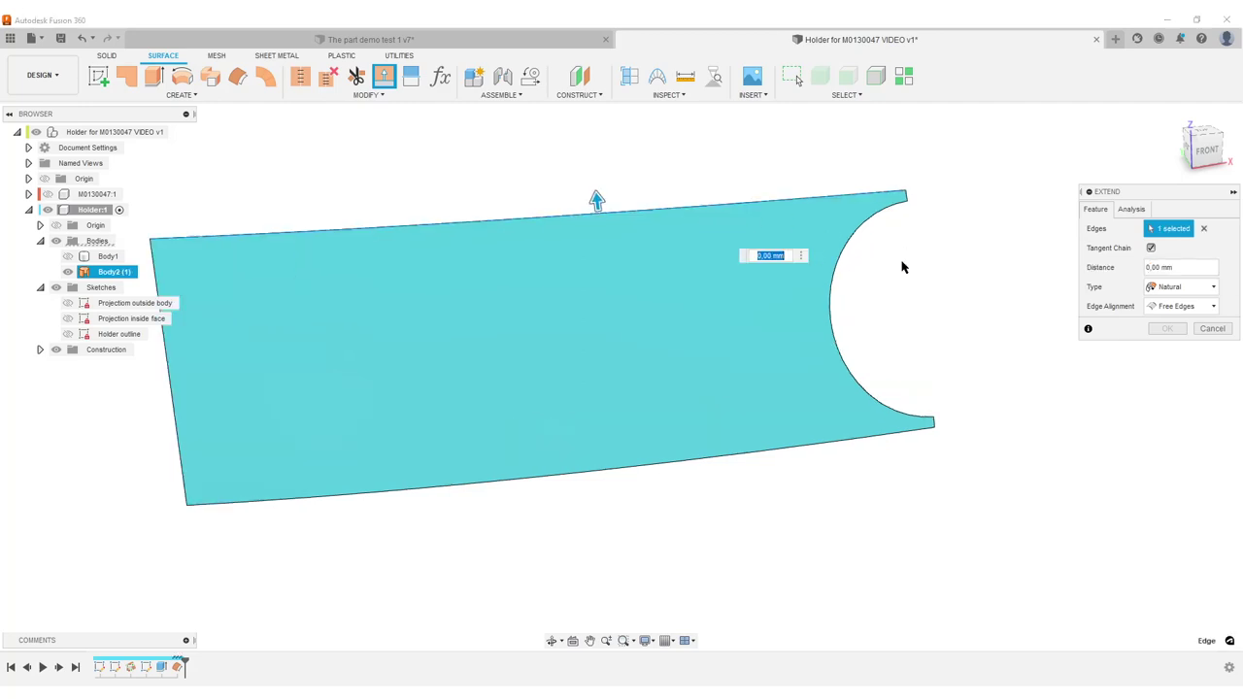
pyautogui.click(908, 171)
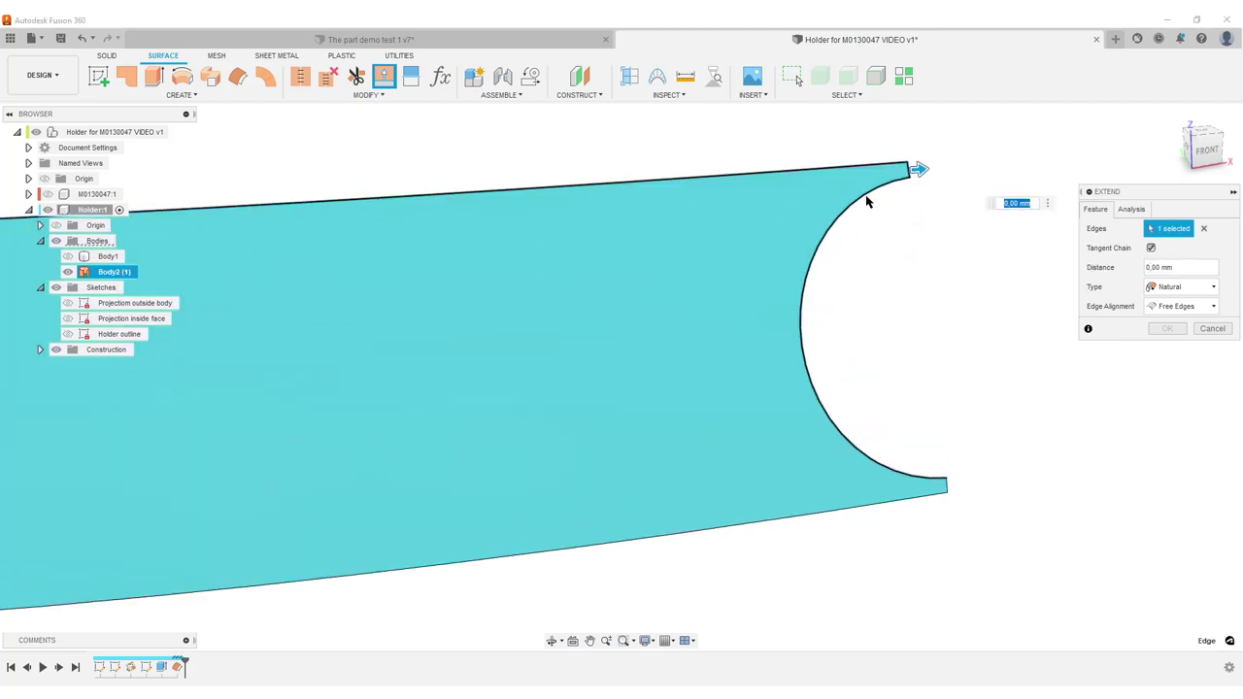
pyautogui.click(865, 196)
pyautogui.click(948, 483)
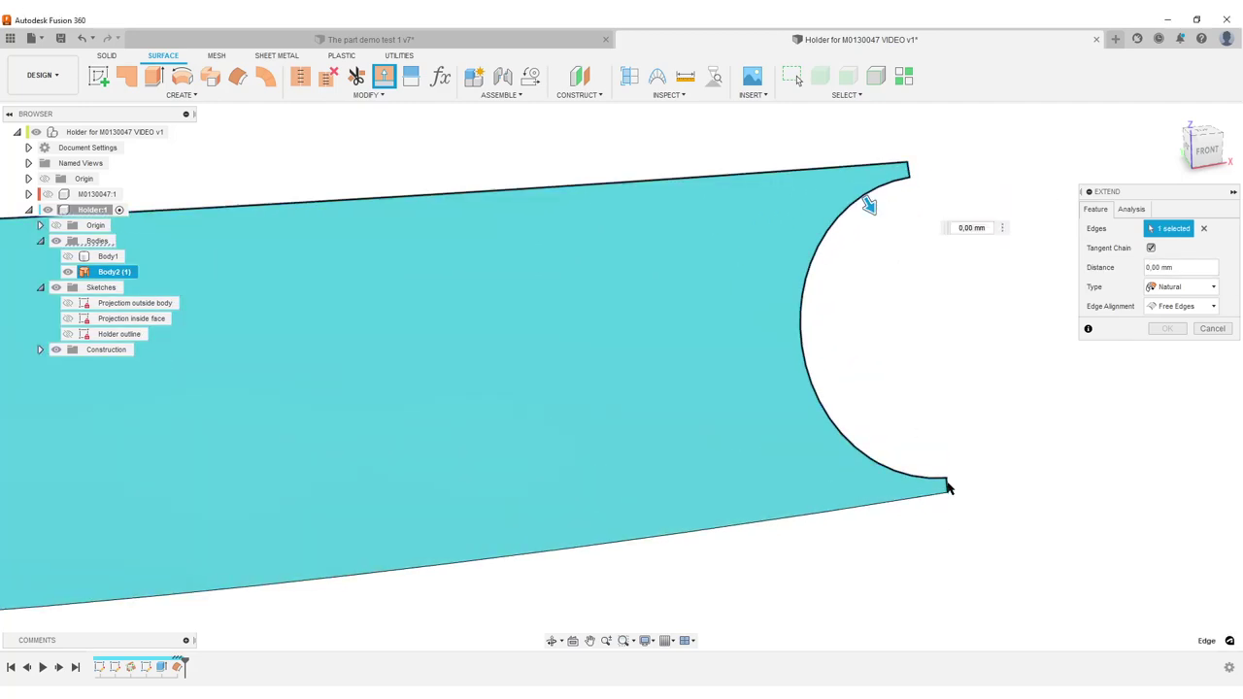
pyautogui.click(811, 514)
pyautogui.moveTo(554, 353); pyautogui.dragTo(824, 339, button='middle')
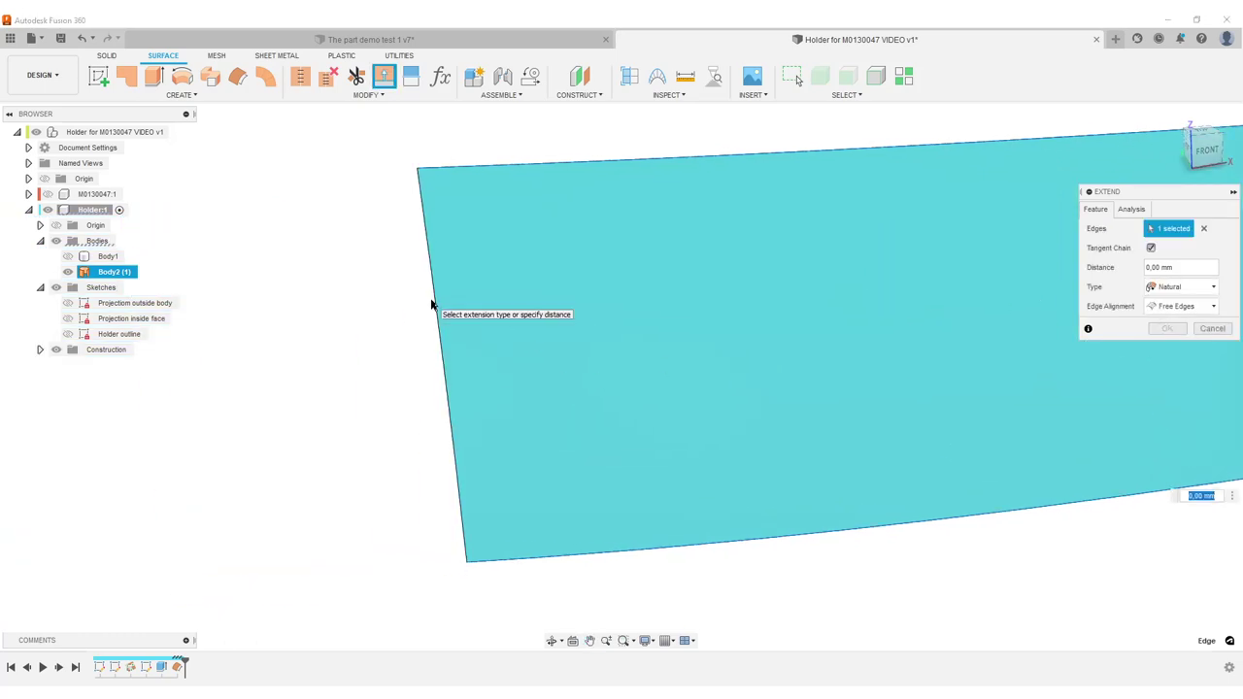
pyautogui.click(435, 309)
pyautogui.scroll(-5, 325, 309)
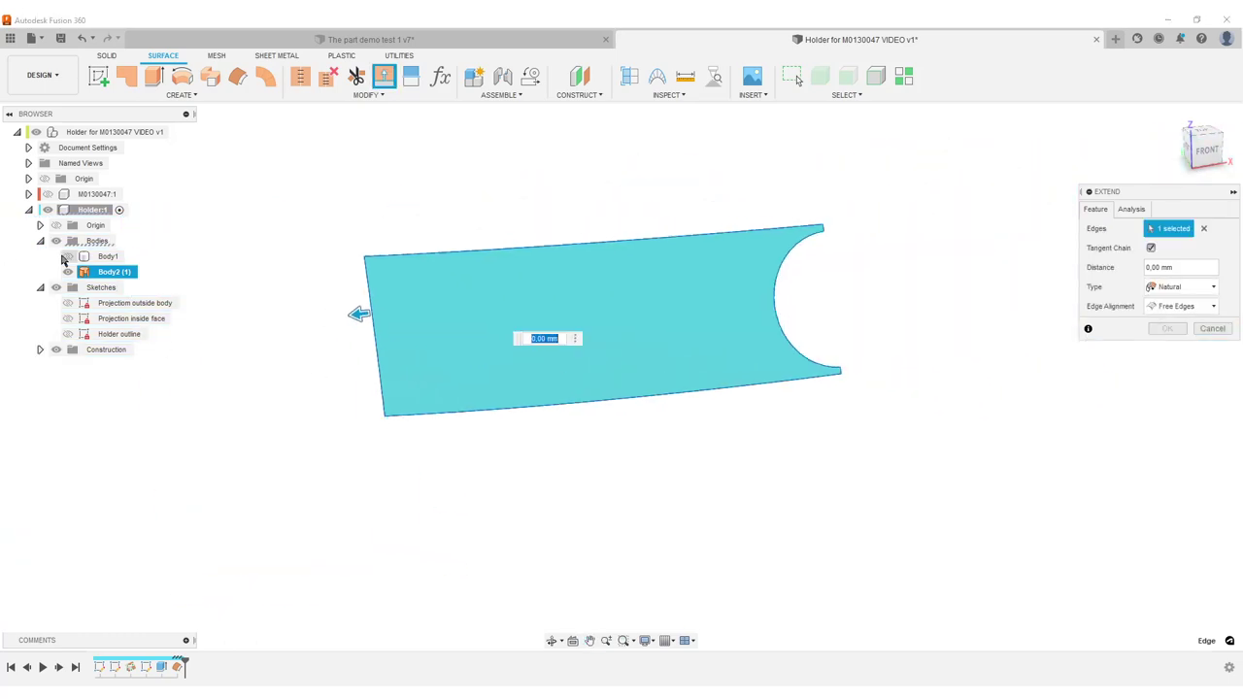
# - Show the block Body1 as a size reference and view it with the offset surface from the front
pyautogui.click(68, 255)
pyautogui.moveTo(773, 471)
pyautogui.keyDown('shift'); pyautogui.mouseDown(button='middle')
pyautogui.moveTo(752, 472)
pyautogui.moveTo(757, 481)
pyautogui.mouseUp(button='middle'); pyautogui.keyUp('shift')
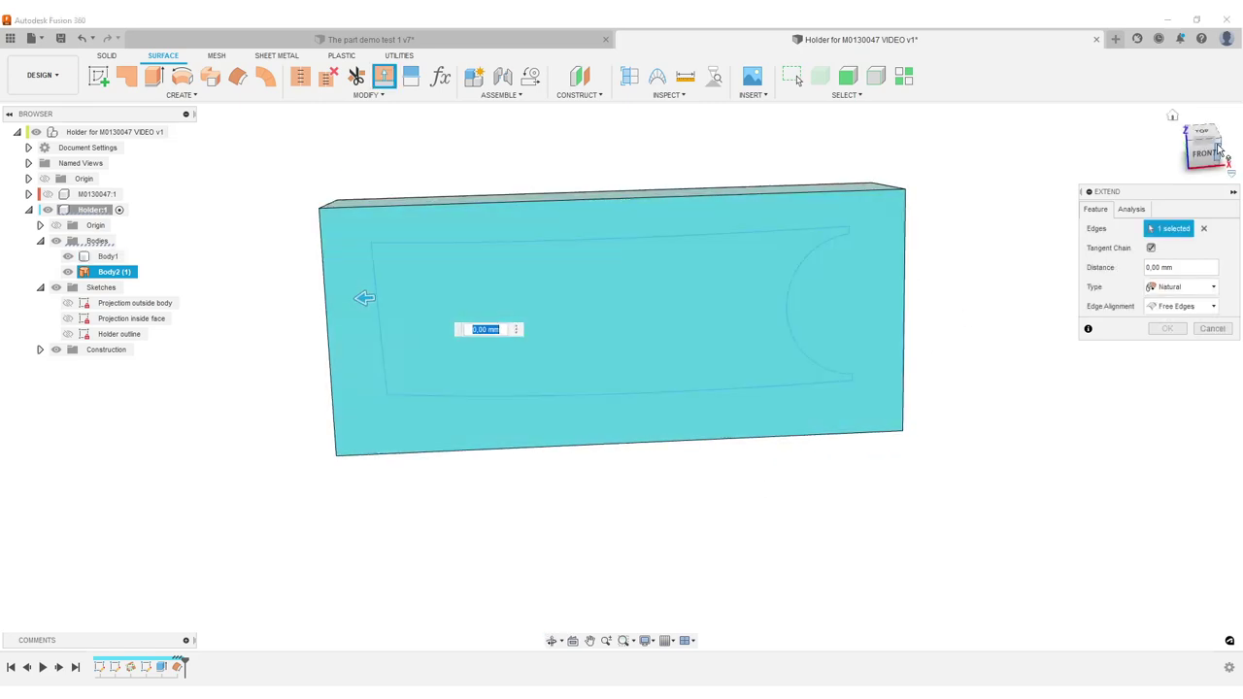
pyautogui.click(1201, 154)
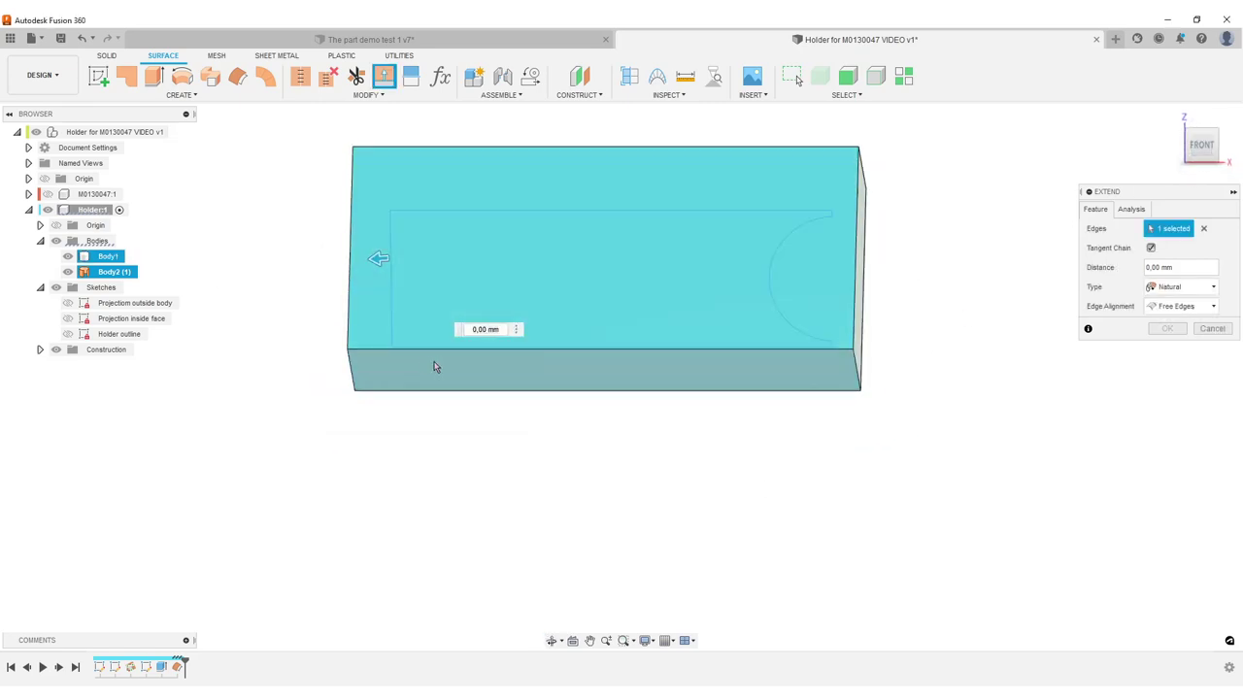
pyautogui.keyDown('shift'); pyautogui.moveTo(435, 367); pyautogui.dragTo(483, 410, button='middle'); pyautogui.keyUp('shift')
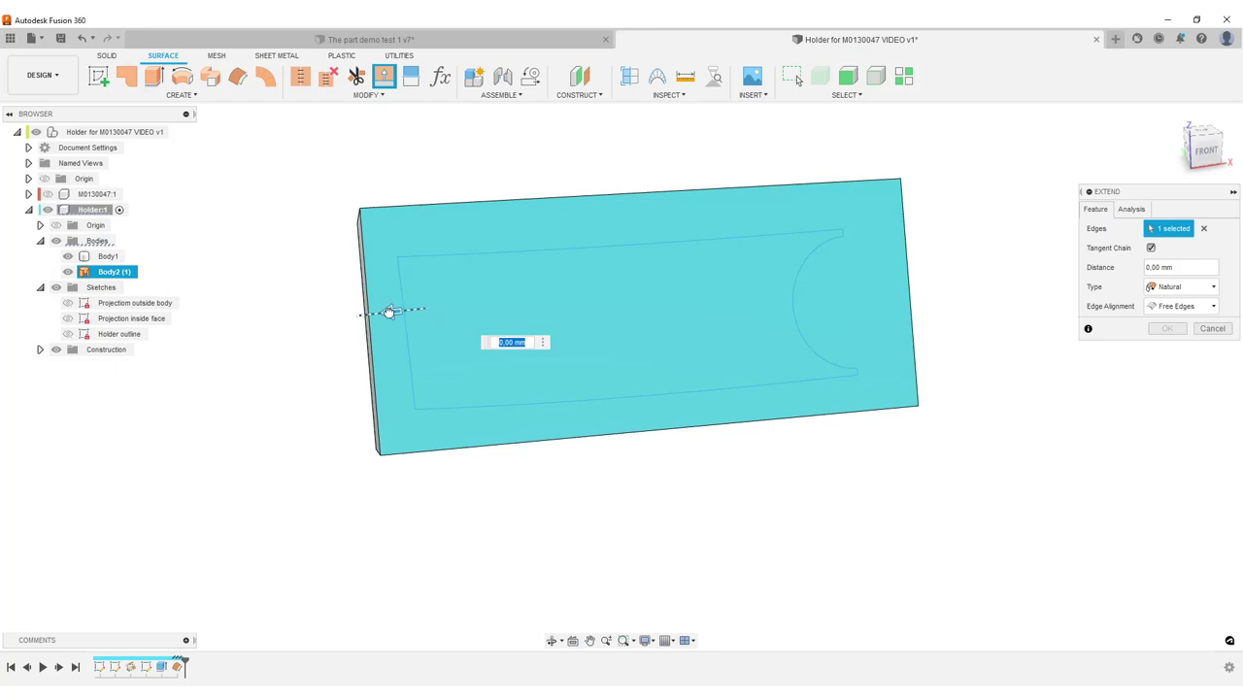
# - Extend the surface's edges by about 38.72 mm with Natural type, so it reaches past the block on all sides
pyautogui.moveTo(389, 311); pyautogui.dragTo(313, 281)
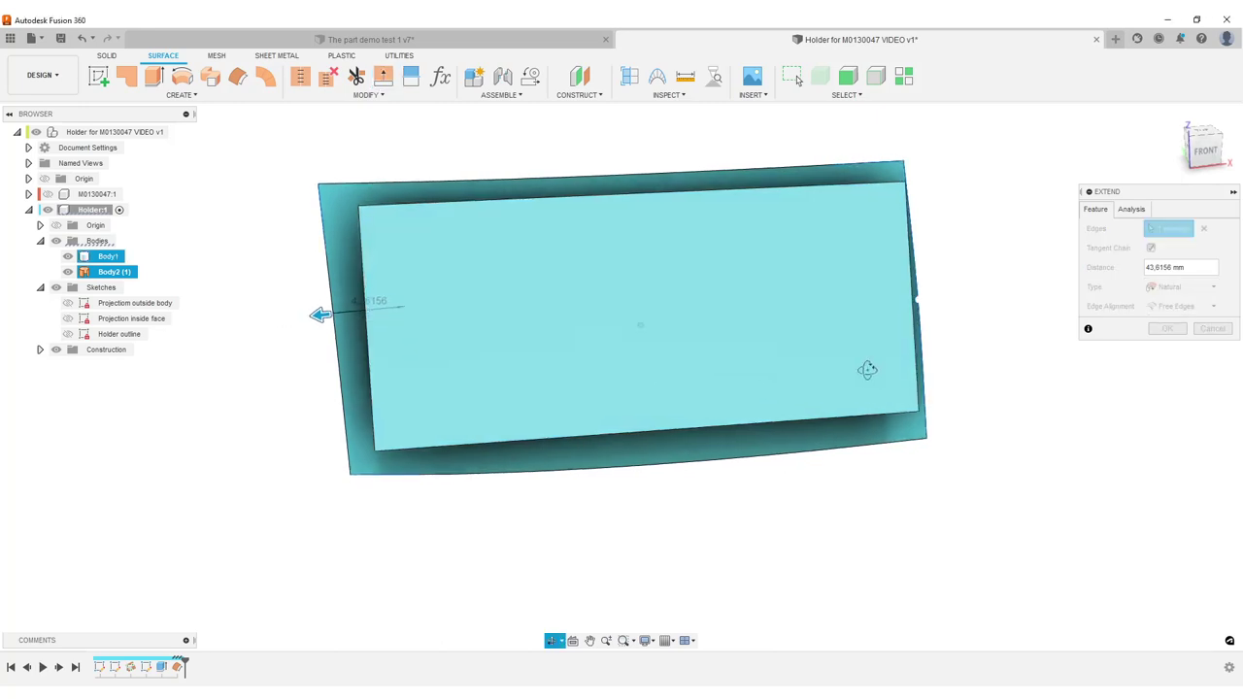
pyautogui.keyDown('shift'); pyautogui.moveTo(867, 370); pyautogui.dragTo(802, 373, button='middle'); pyautogui.keyUp('shift')
pyautogui.scroll(3, 970, 429)
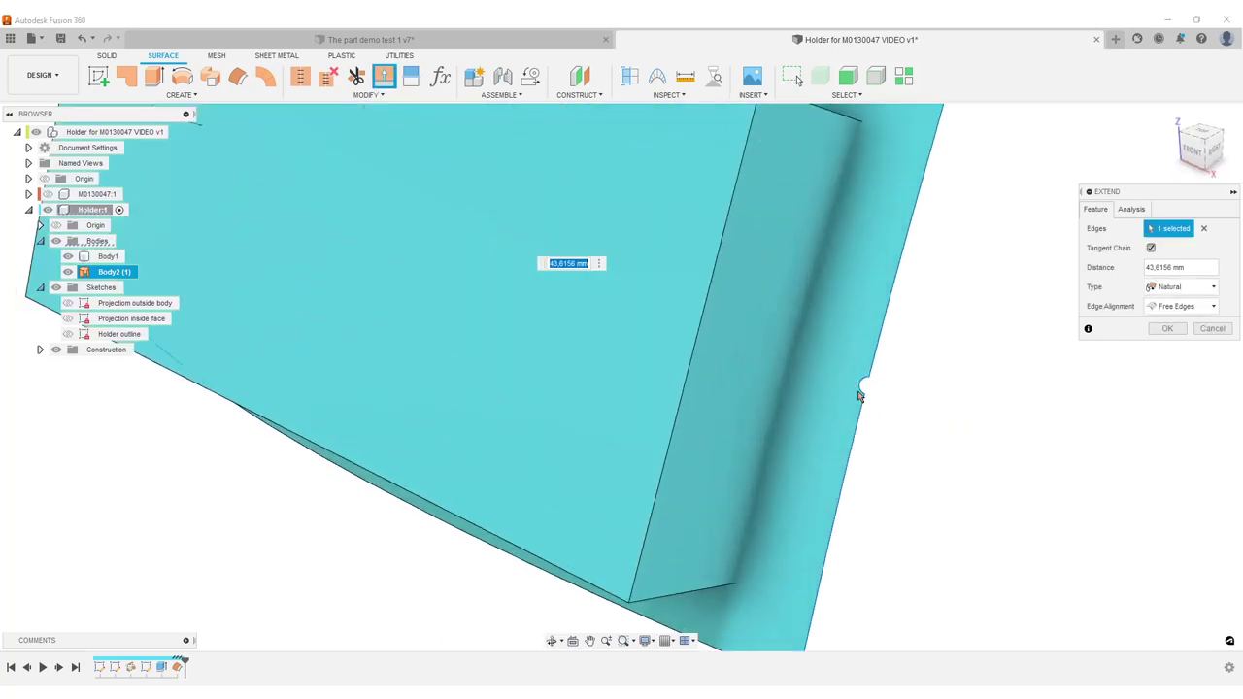
pyautogui.scroll(-5, 860, 395)
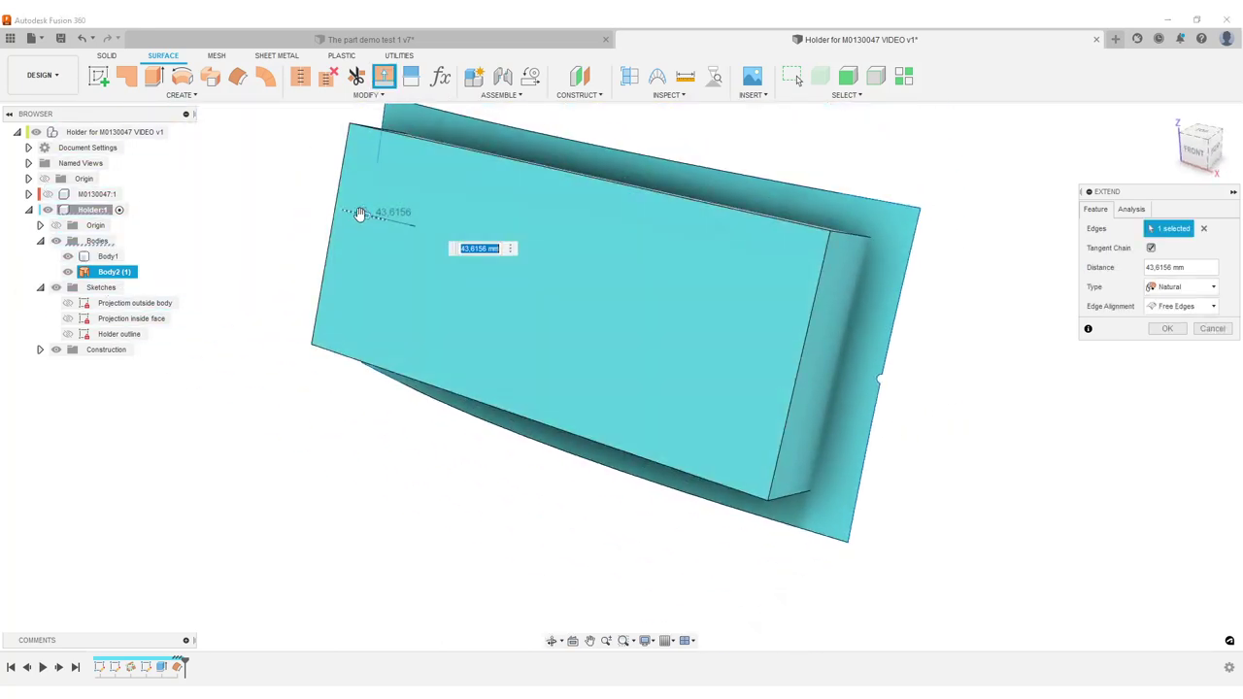
pyautogui.moveTo(359, 214)
pyautogui.mouseDown()
pyautogui.moveTo(333, 203)
pyautogui.moveTo(364, 218)
pyautogui.mouseUp()
pyautogui.scroll(-3, 552, 346)
pyautogui.keyDown('shift'); pyautogui.moveTo(552, 346); pyautogui.dragTo(649, 312, button='middle'); pyautogui.keyUp('shift')
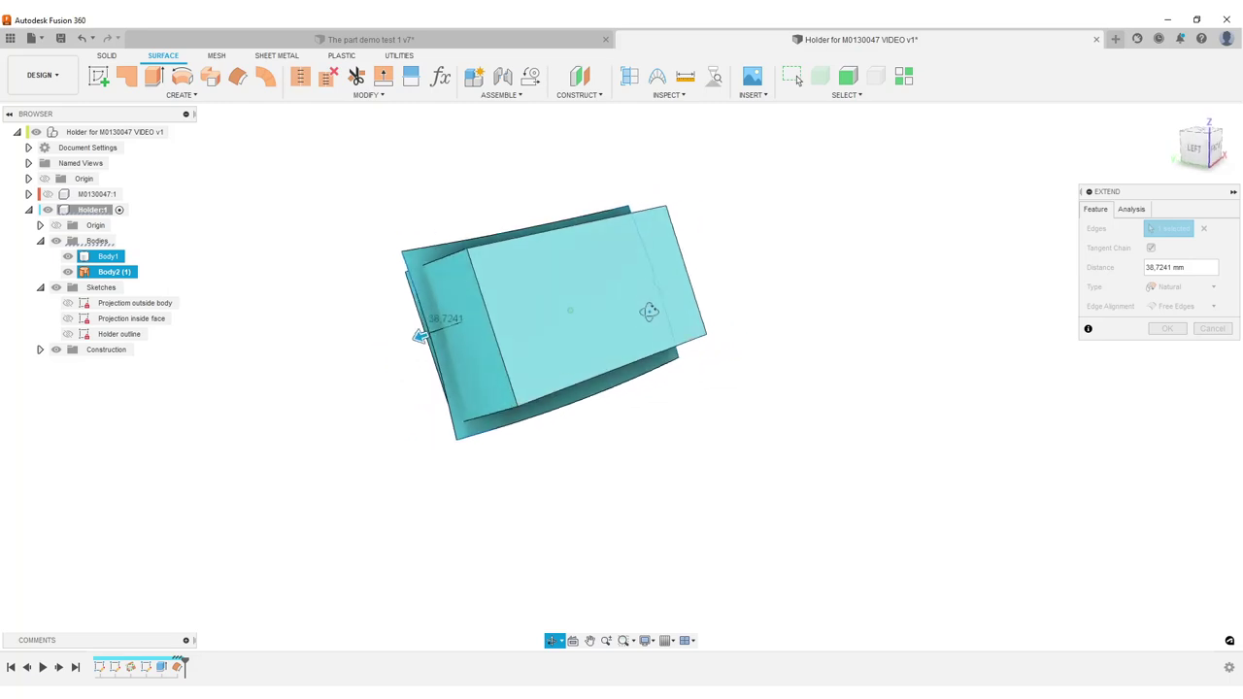
pyautogui.moveTo(799, 369); pyautogui.dragTo(796, 402)
pyautogui.press('Escape')
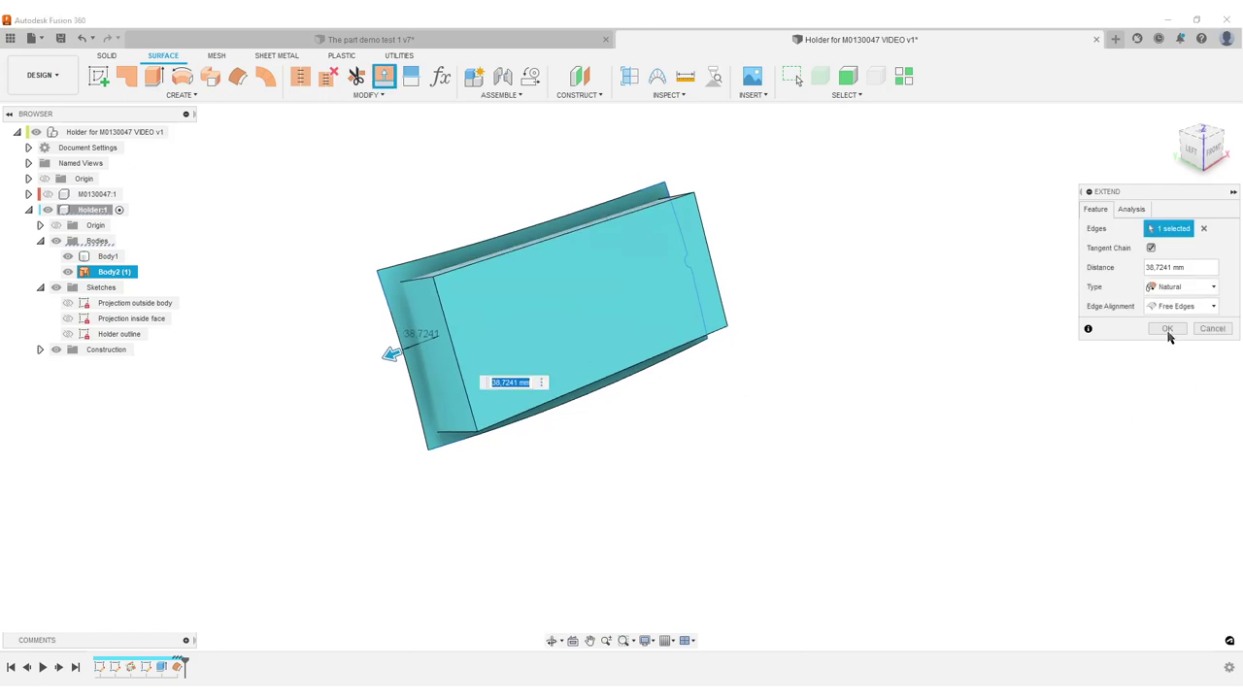
pyautogui.click(1167, 331)
pyautogui.scroll(2, 475, 442)
pyautogui.scroll(-2, 280, 353)
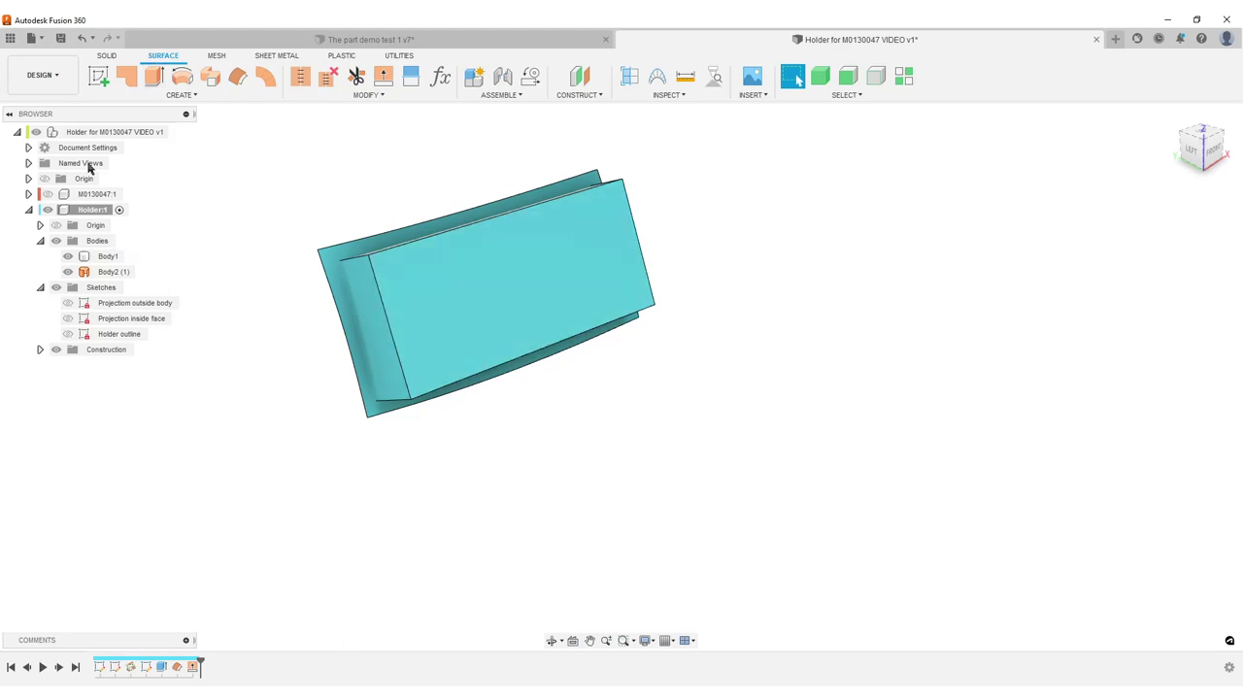
# - Replace the large flat face of the block Body1 with the extended curved surface using Replace Face
pyautogui.click(107, 56)
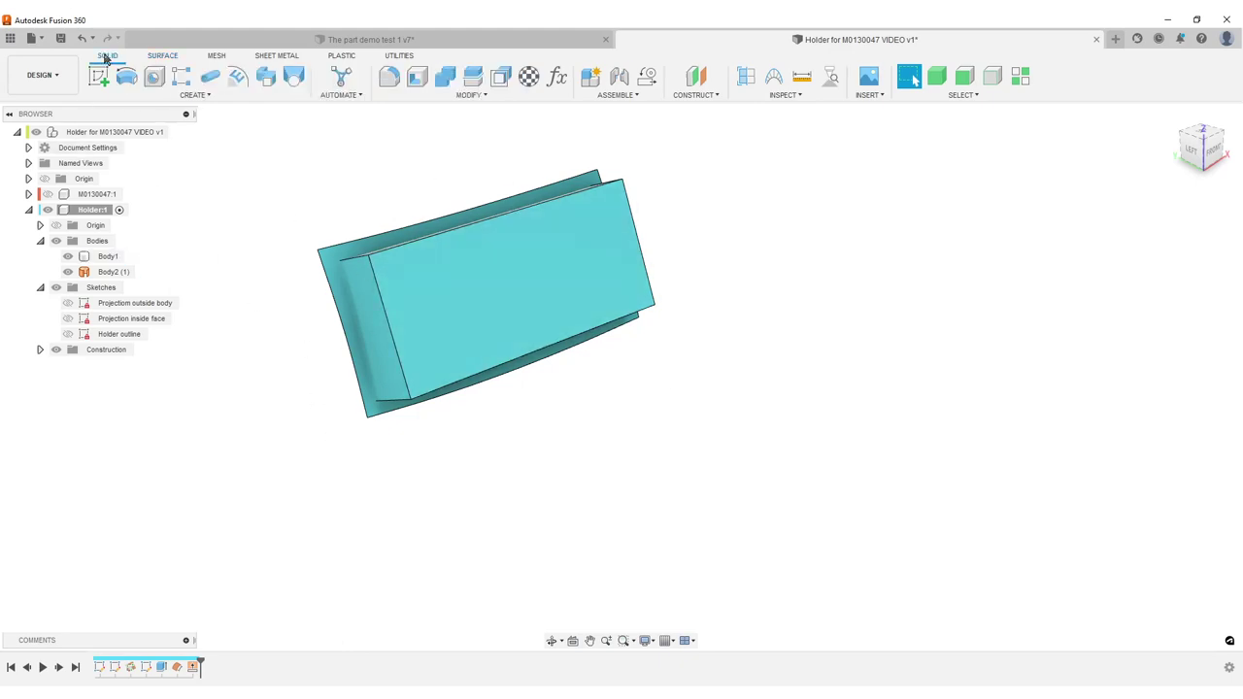
pyautogui.click(474, 98)
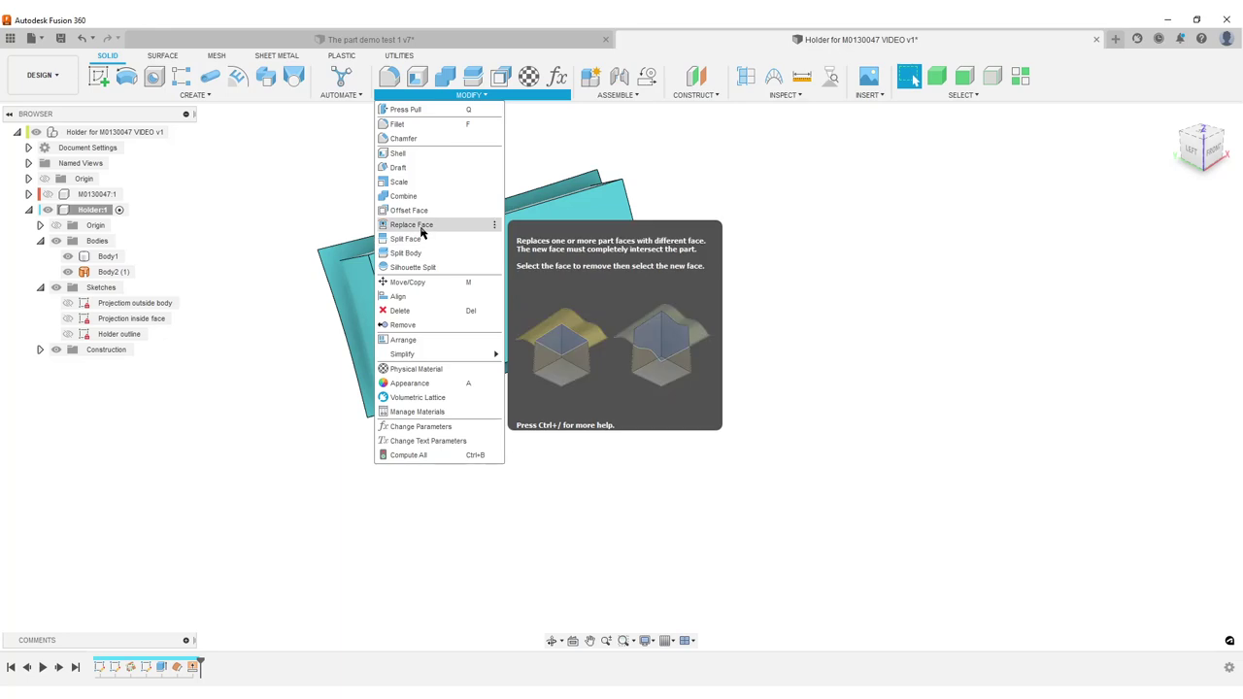
pyautogui.click(465, 224)
pyautogui.moveTo(858, 302); pyautogui.dragTo(970, 354, button='middle')
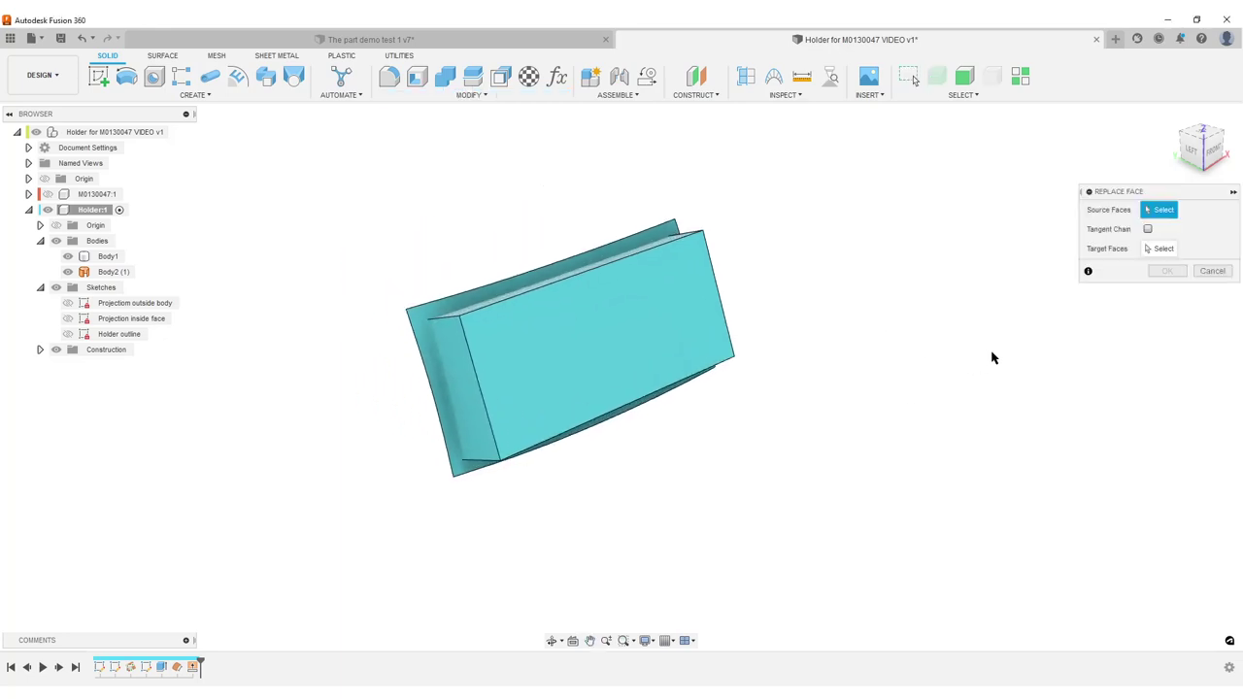
pyautogui.click(522, 346)
pyautogui.click(1164, 250)
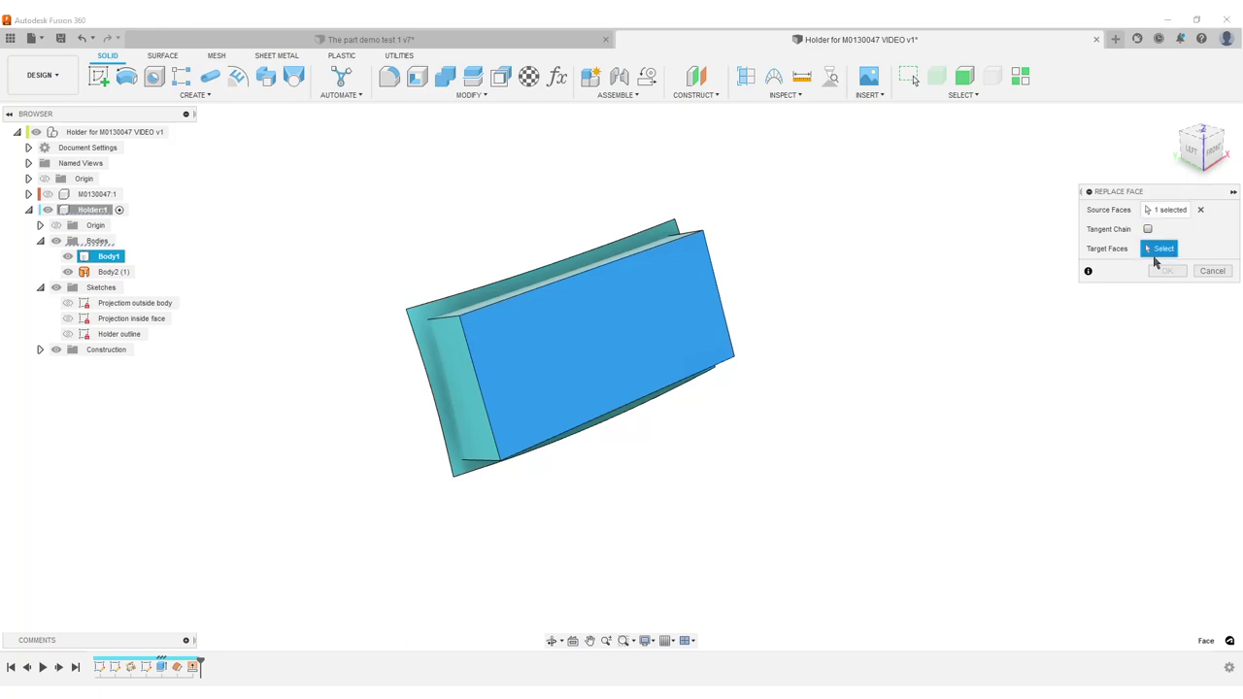
pyautogui.scroll(2, 555, 540)
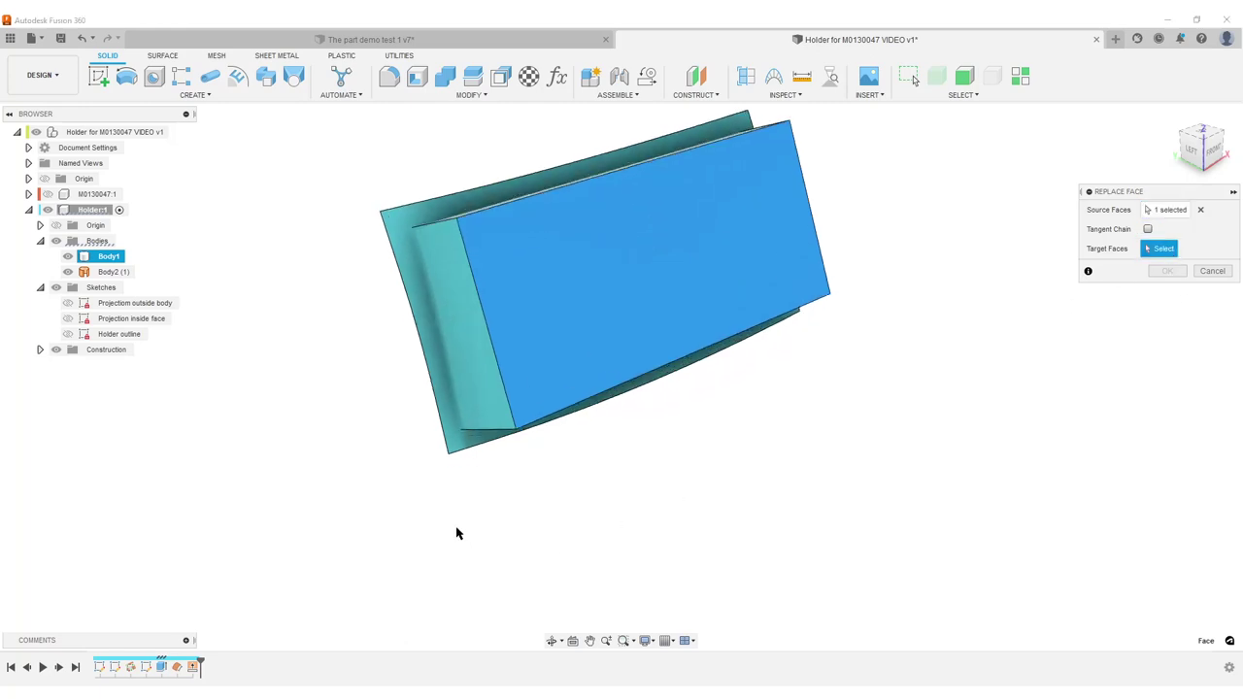
pyautogui.click(398, 242)
pyautogui.keyDown('shift'); pyautogui.moveTo(792, 434); pyautogui.dragTo(753, 442, button='middle'); pyautogui.keyUp('shift')
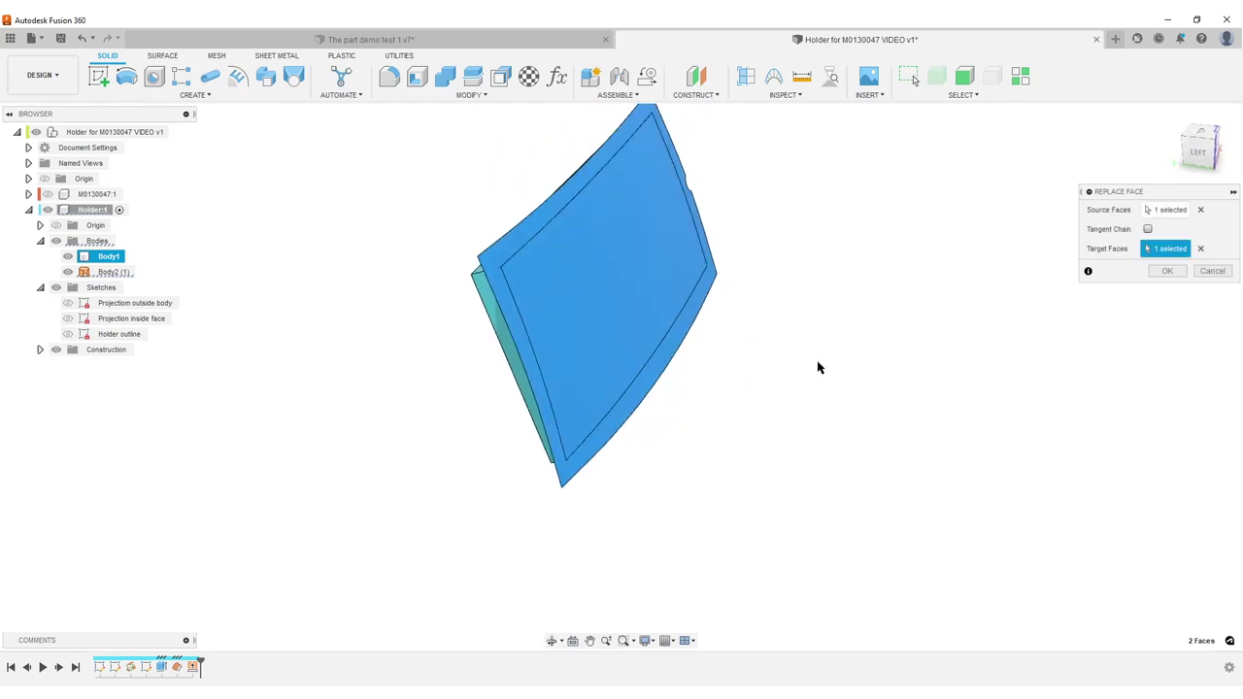
pyautogui.click(1170, 274)
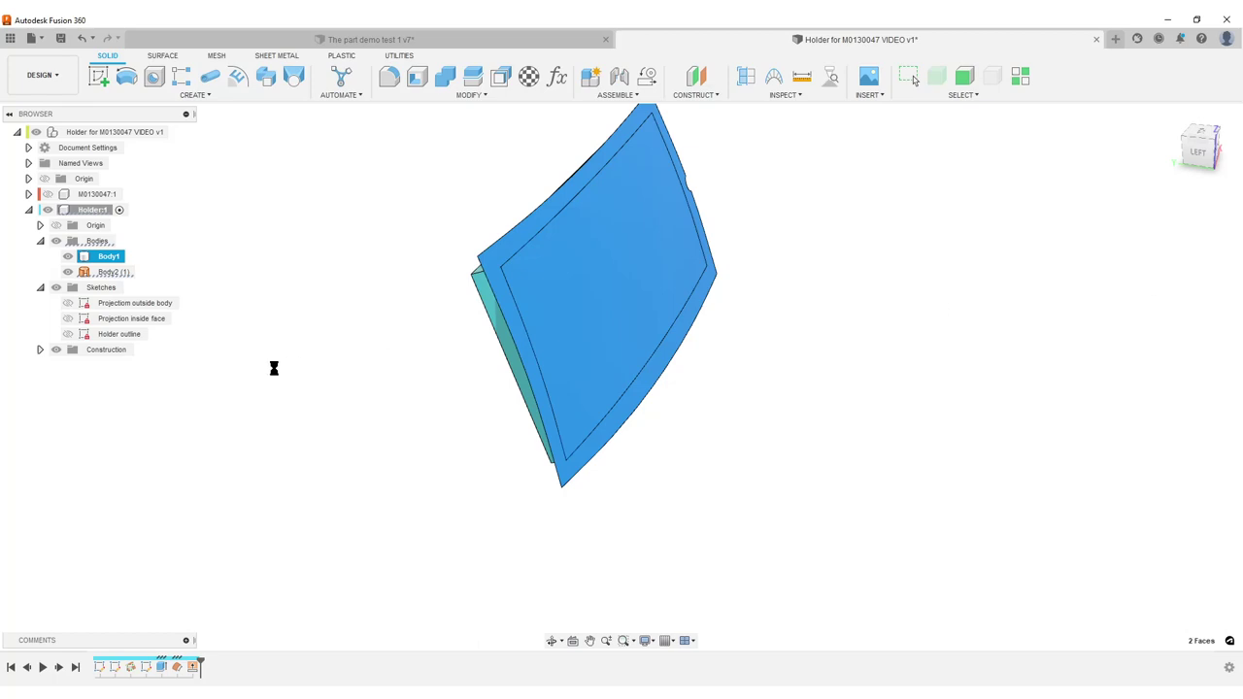
# - Remove the surface body Body2 from the Holder component, using Remove rather than Delete
pyautogui.rightClick(110, 274)
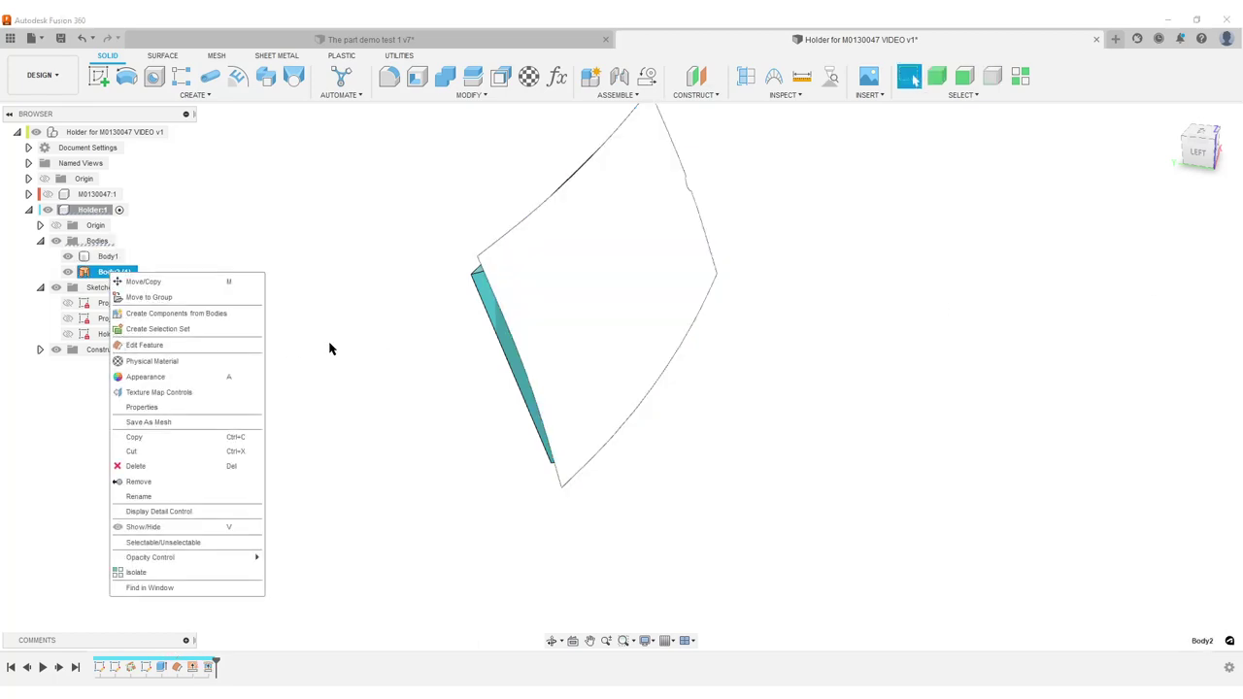
pyautogui.click(136, 482)
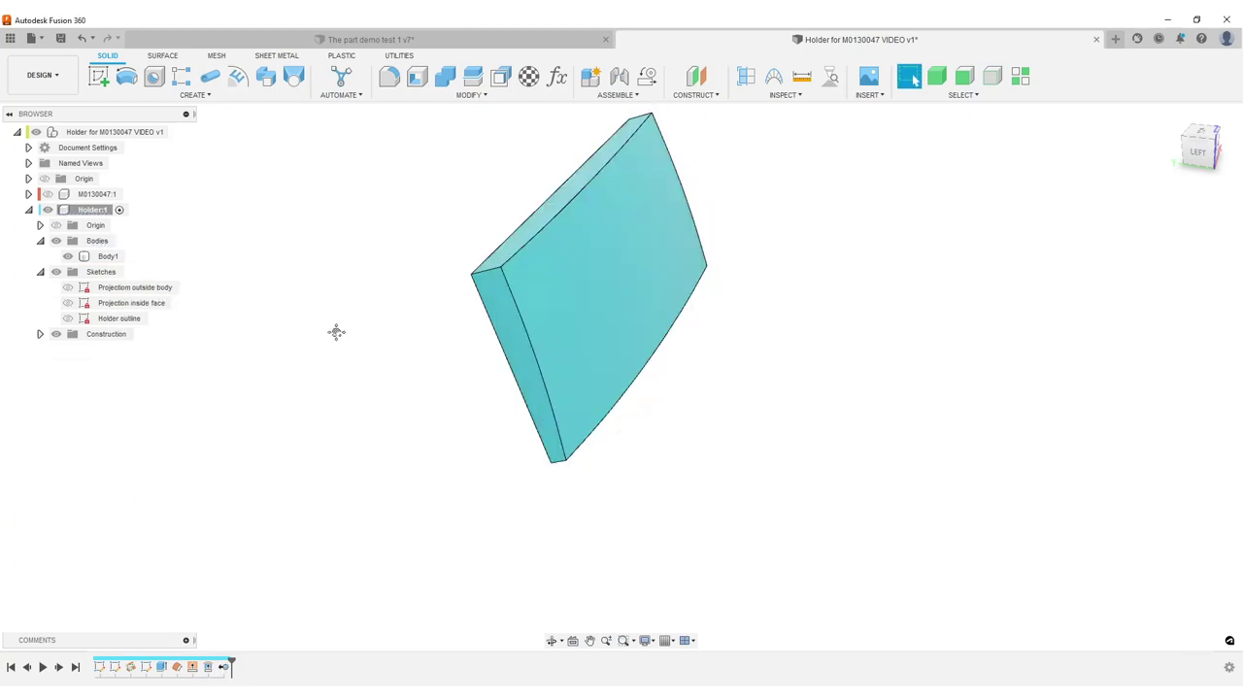
pyautogui.moveTo(335, 332); pyautogui.dragTo(321, 369, button='middle')
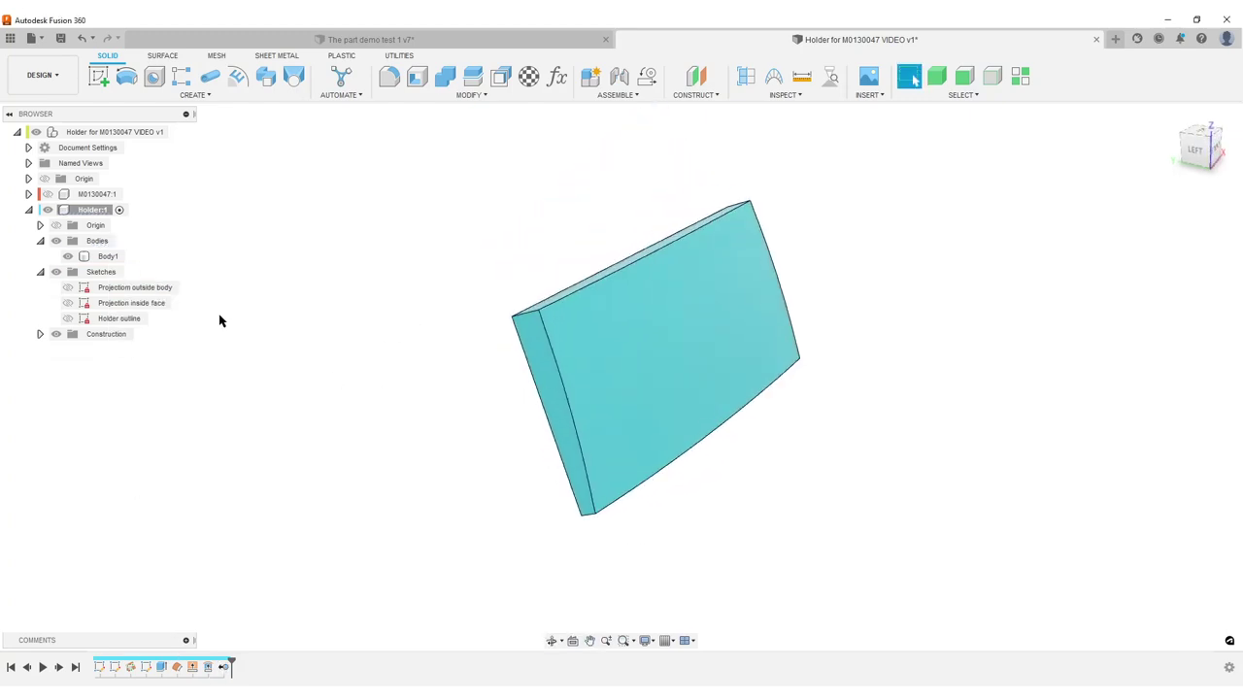
# - Briefly show part M0130047 to check how it sits against the block's curved face, and hide it again
pyautogui.click(47, 195)
pyautogui.scroll(3, 624, 415)
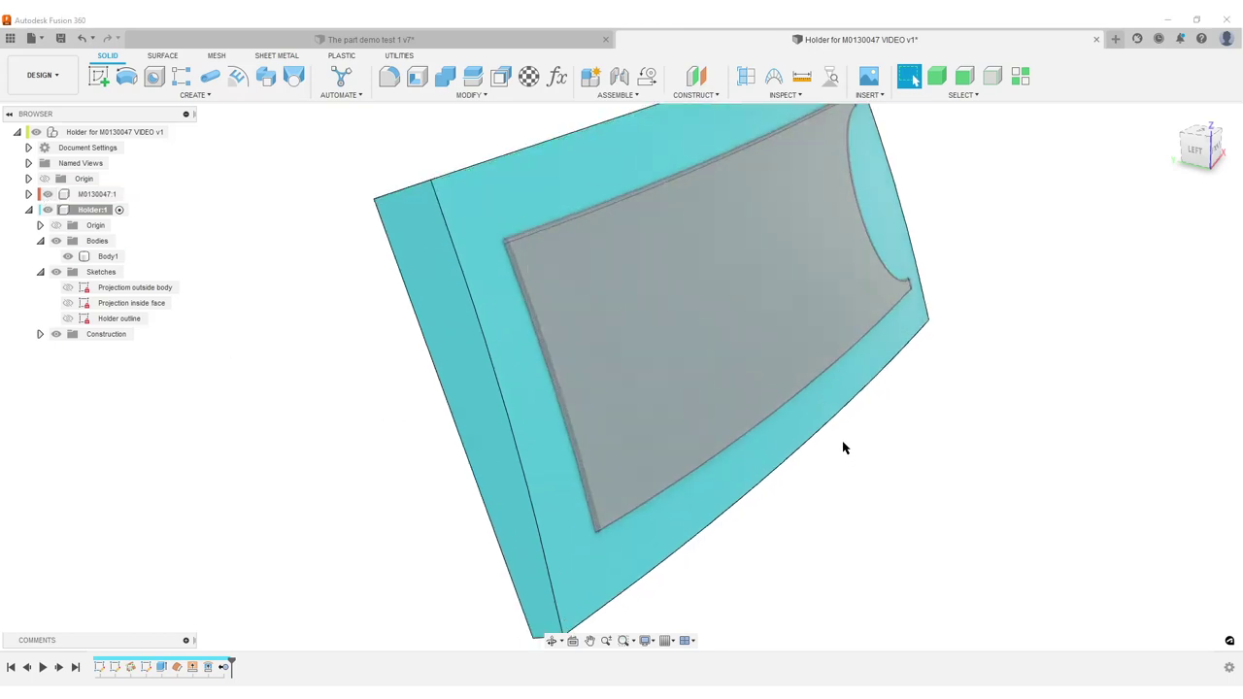
pyautogui.keyDown('shift'); pyautogui.moveTo(842, 448); pyautogui.dragTo(718, 278, button='middle'); pyautogui.keyUp('shift')
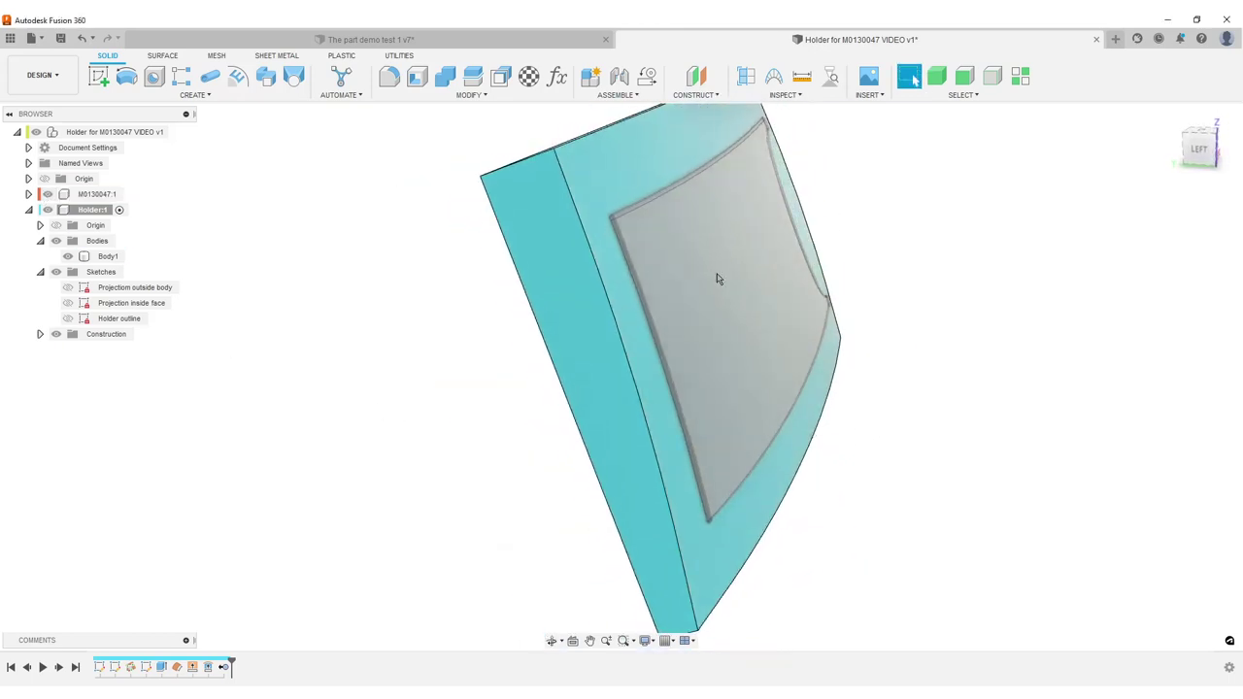
pyautogui.scroll(-2, 858, 431)
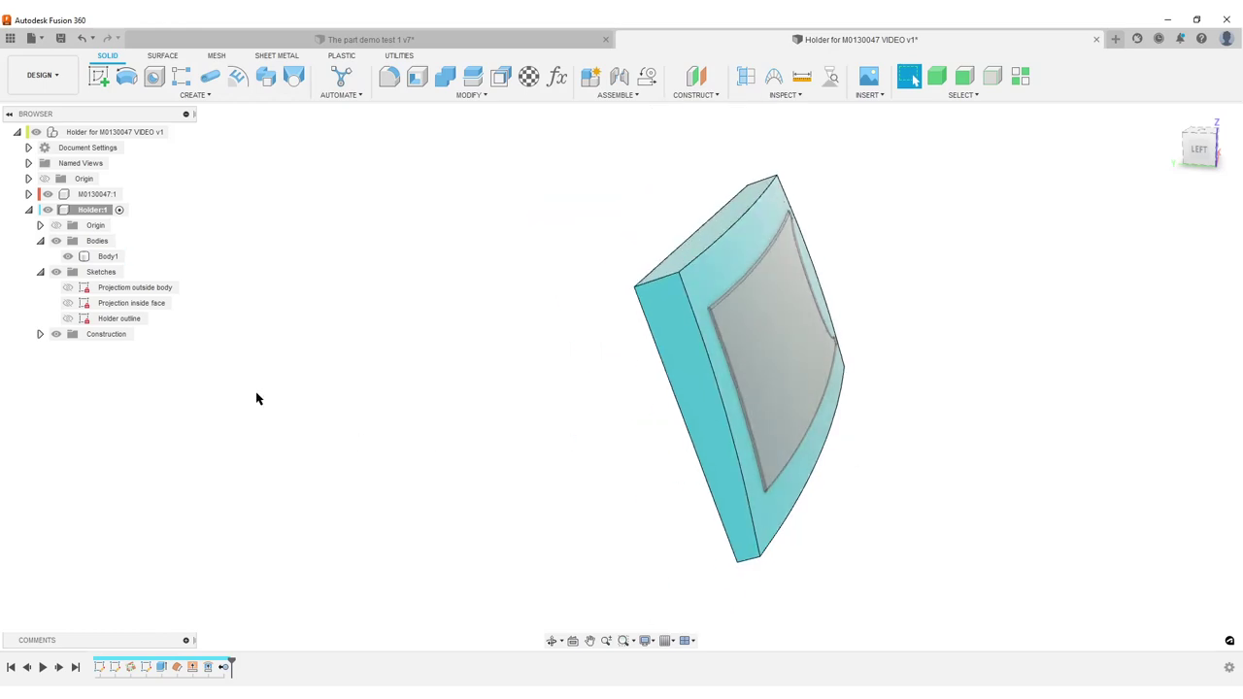
pyautogui.click(47, 194)
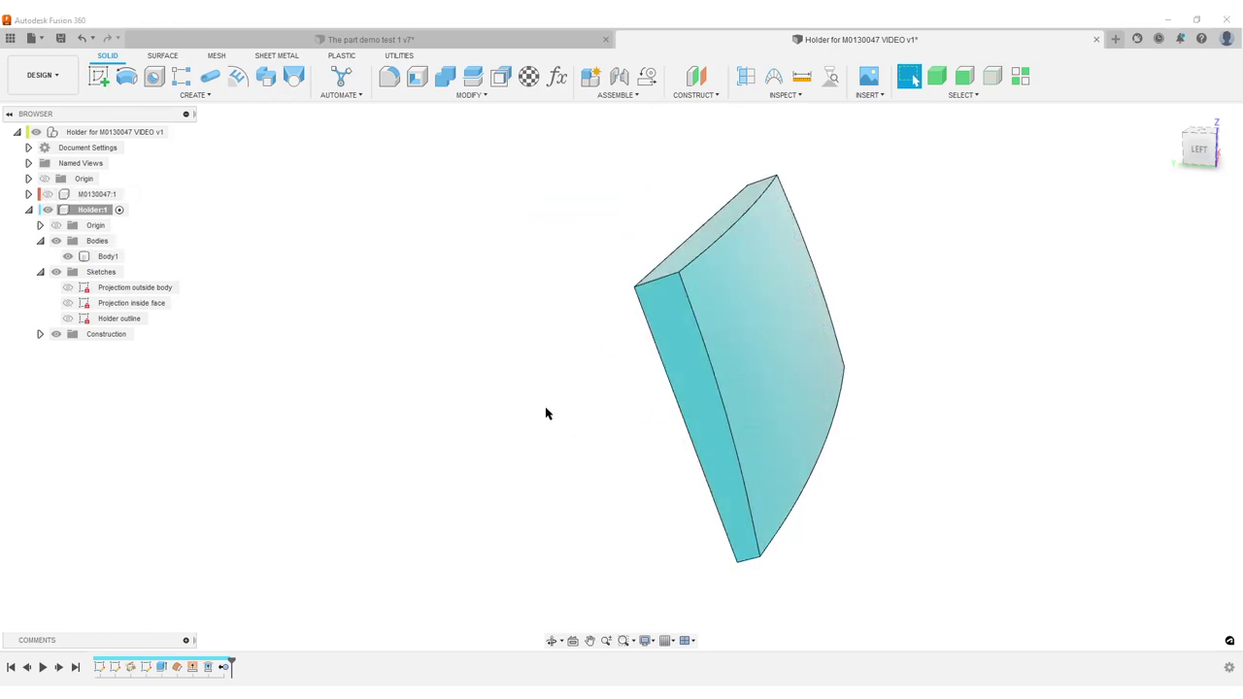
# - Show the Projection outside body sketch and set up a two-sided extrude of its profile with a Side 2 distance of 50 mm
pyautogui.click(67, 289)
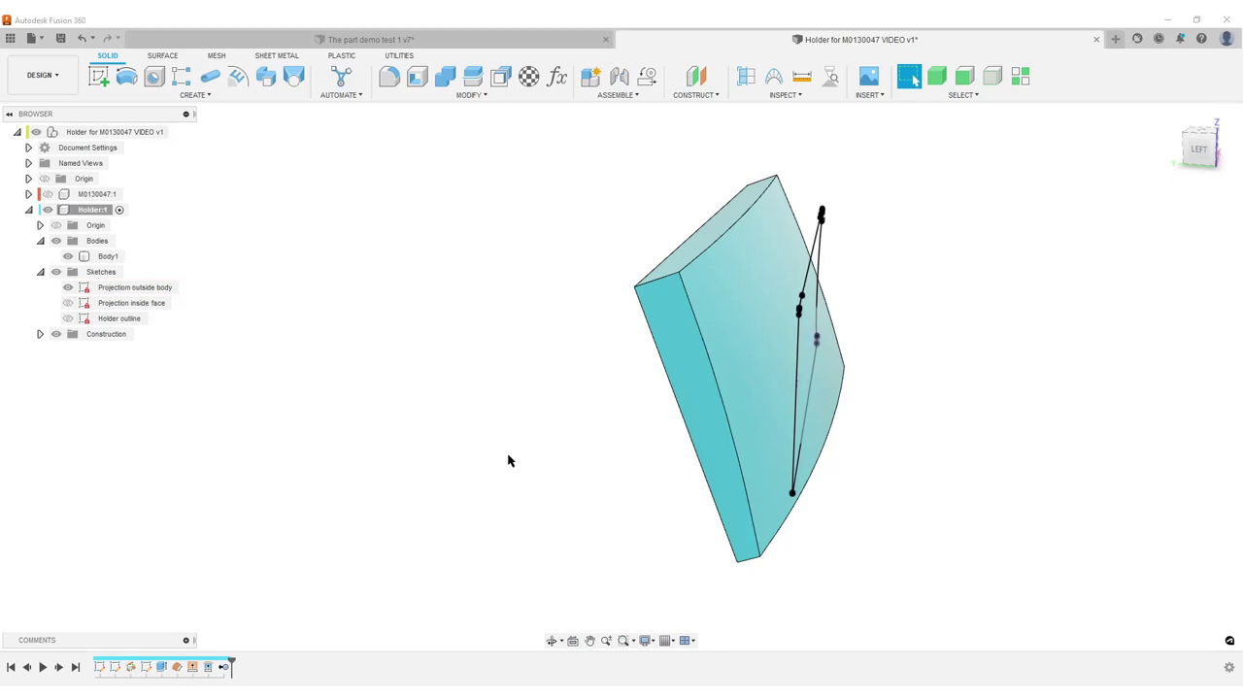
pyautogui.keyDown('shift'); pyautogui.moveTo(507, 460); pyautogui.dragTo(419, 445, button='middle'); pyautogui.keyUp('shift')
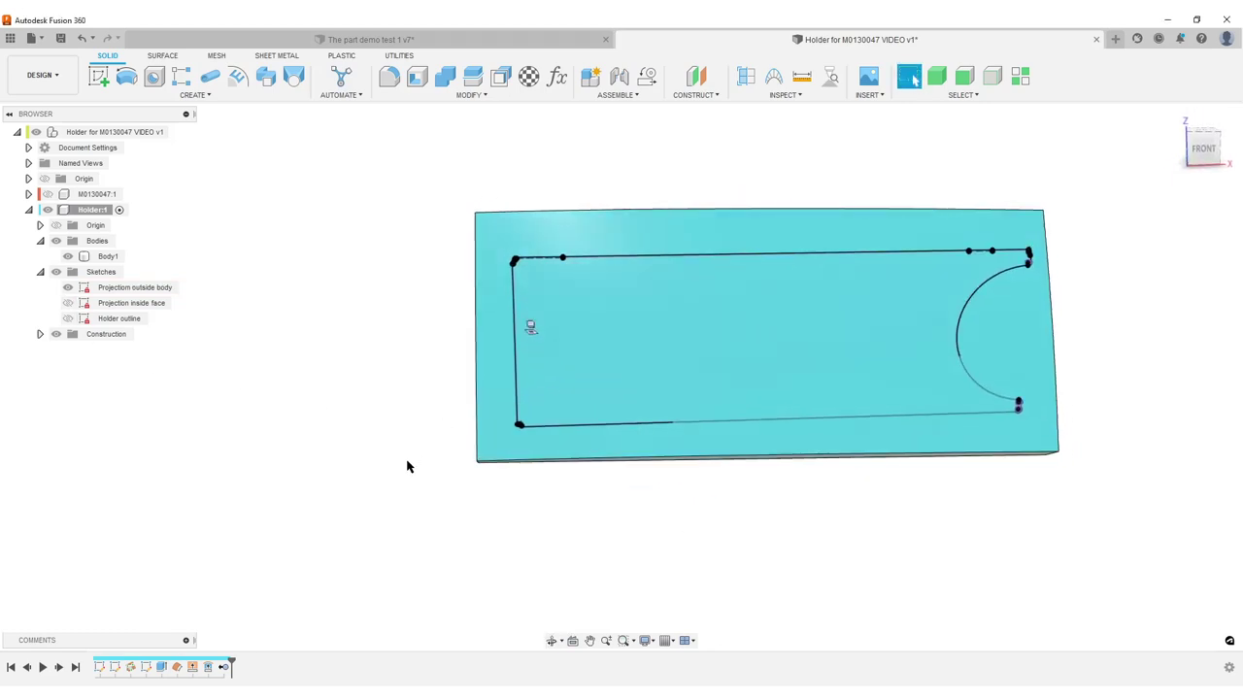
pyautogui.click(763, 327)
pyautogui.press('e')
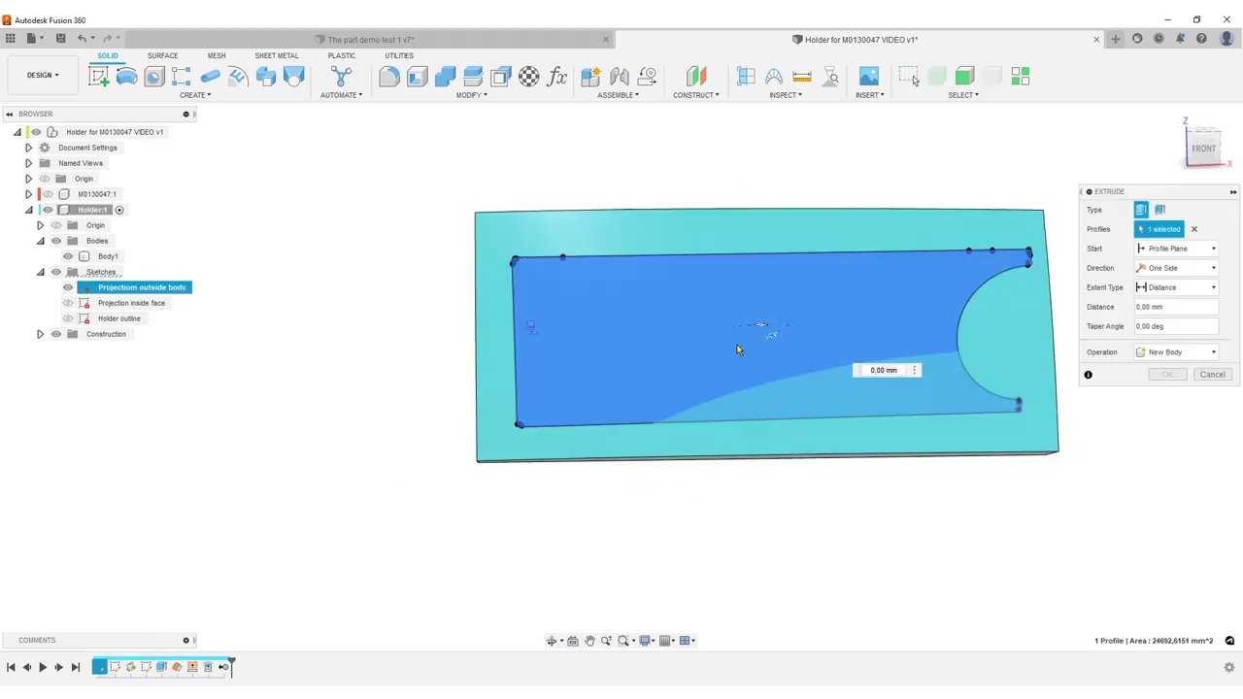
pyautogui.keyDown('shift'); pyautogui.moveTo(353, 424); pyautogui.dragTo(511, 437, button='middle'); pyautogui.keyUp('shift')
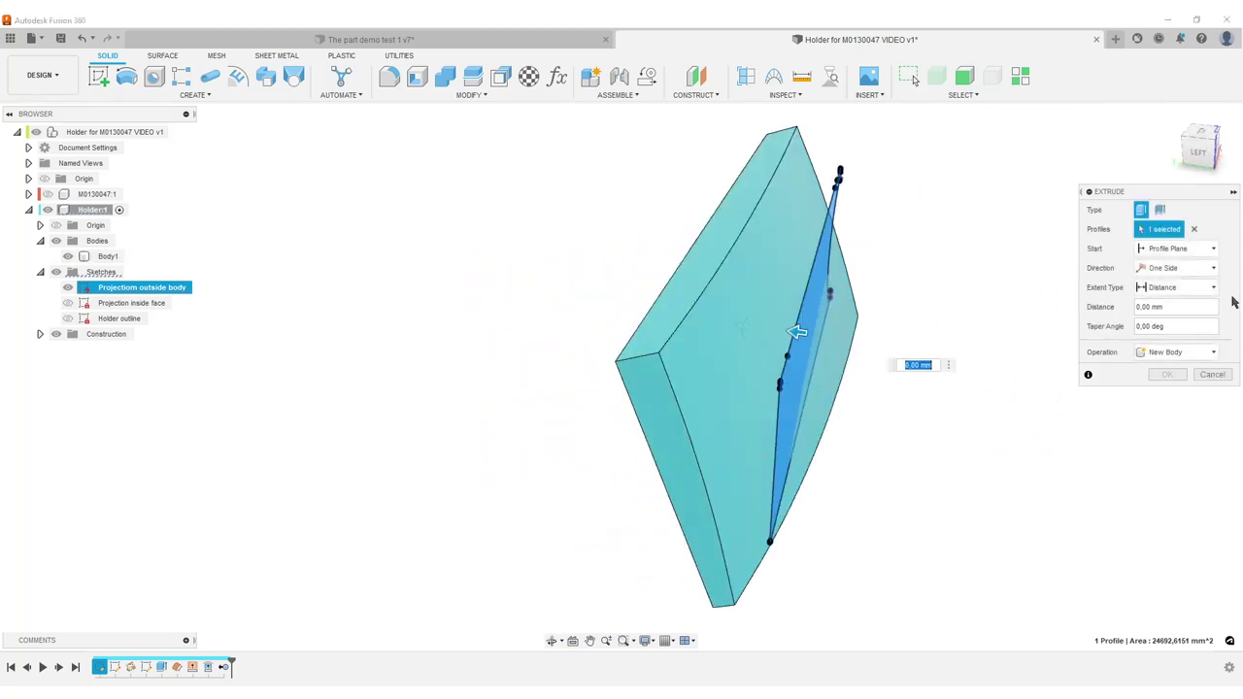
pyautogui.click(1174, 268)
pyautogui.click(1156, 302)
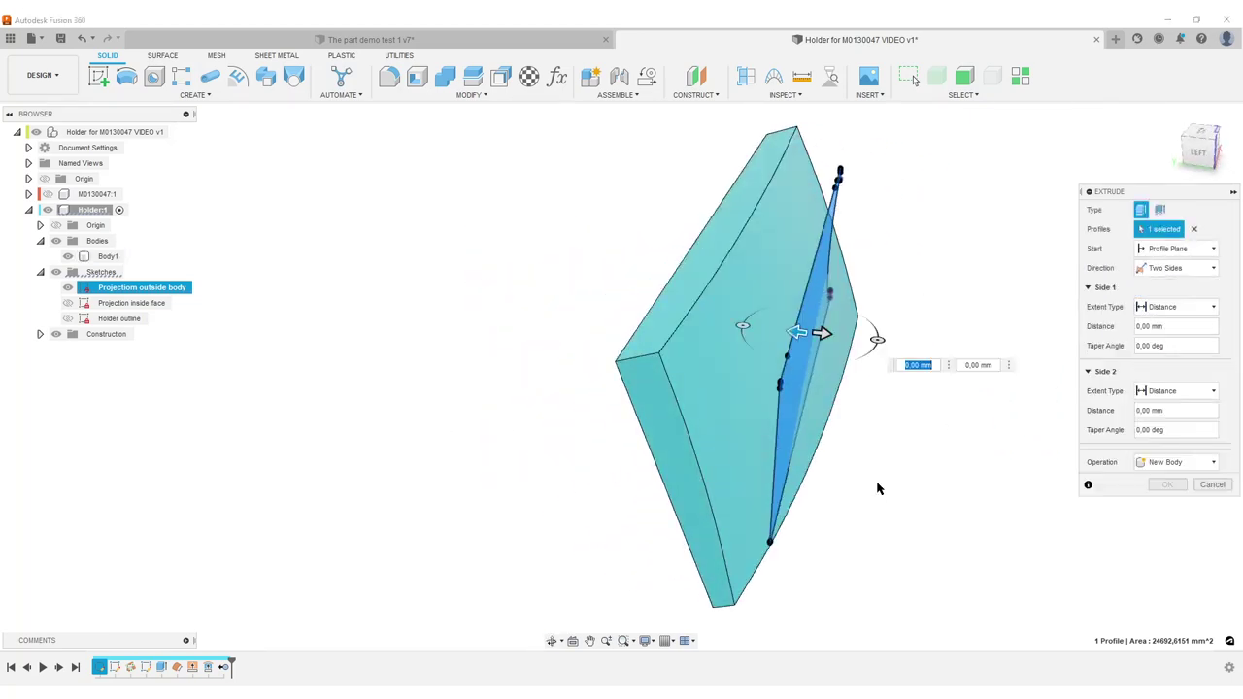
pyautogui.moveTo(877, 485); pyautogui.dragTo(790, 402, button='middle')
pyautogui.moveTo(737, 257); pyautogui.dragTo(835, 286)
pyautogui.click(1179, 411)
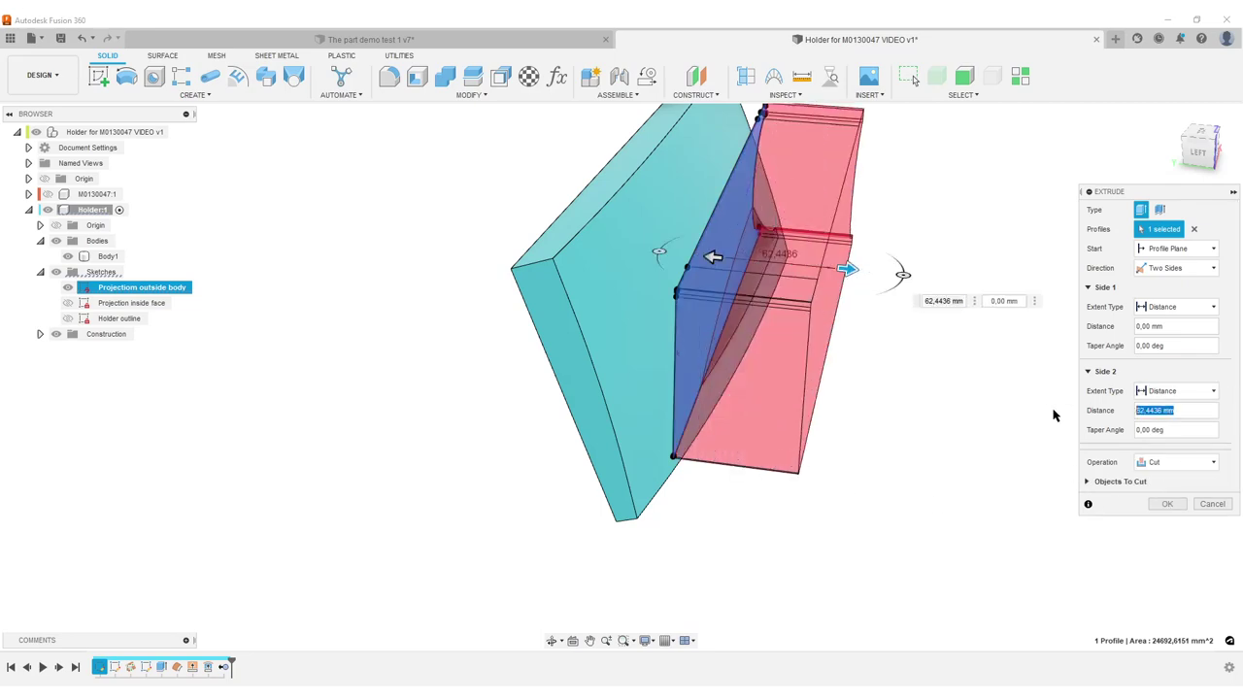
pyautogui.write('50')
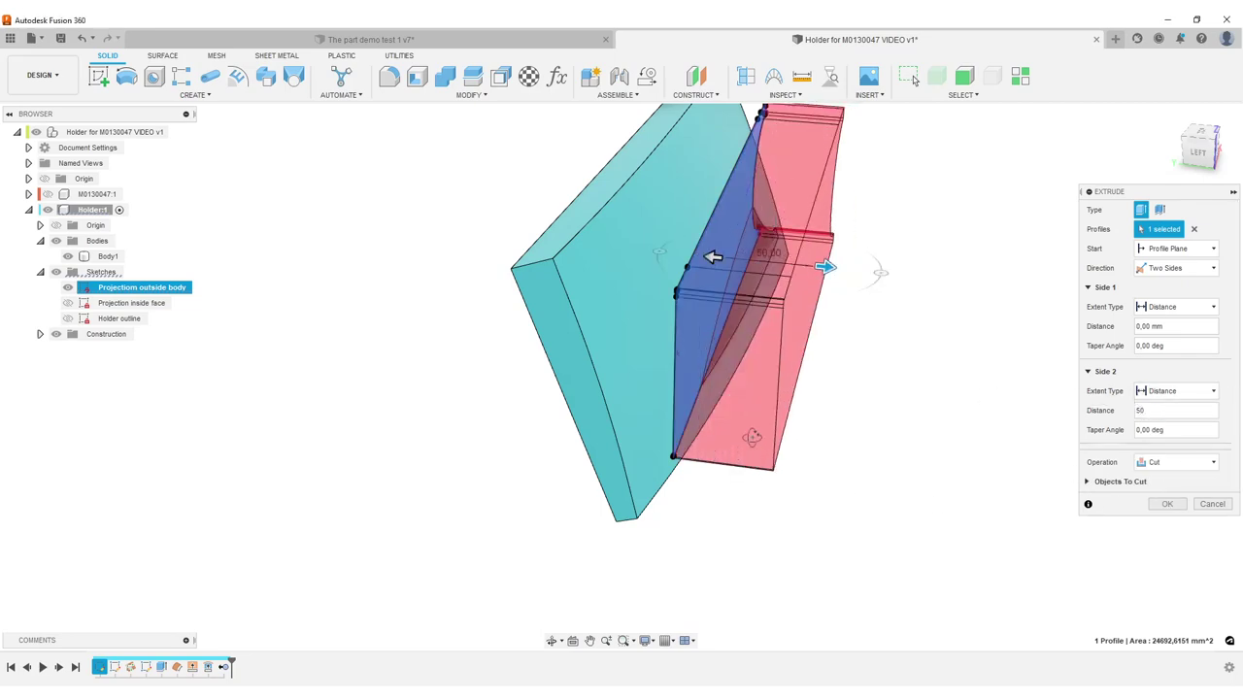
# - Extend Side 1 to the block's flat back face with a -3 mm offset, complete the extrude as a Cut, and hide the sketch
pyautogui.keyDown('shift'); pyautogui.moveTo(748, 436); pyautogui.dragTo(743, 216, button='middle'); pyautogui.keyUp('shift')
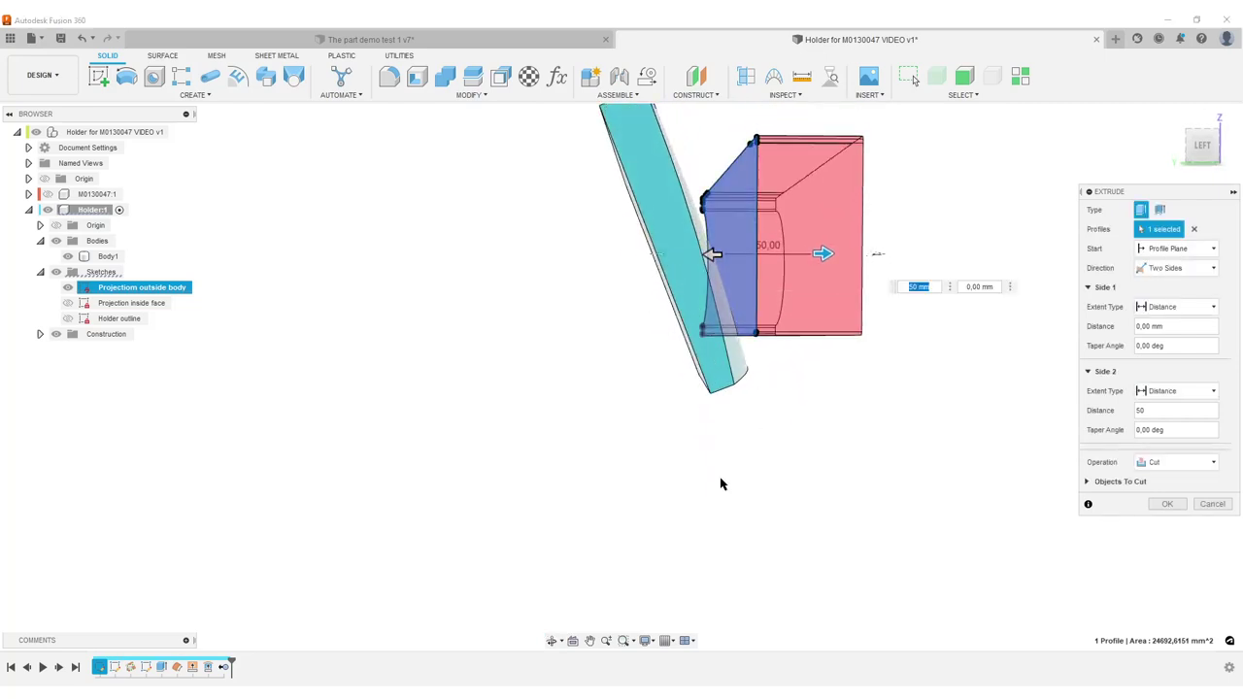
pyautogui.keyDown('shift'); pyautogui.moveTo(720, 484); pyautogui.dragTo(596, 289, button='middle'); pyautogui.keyUp('shift')
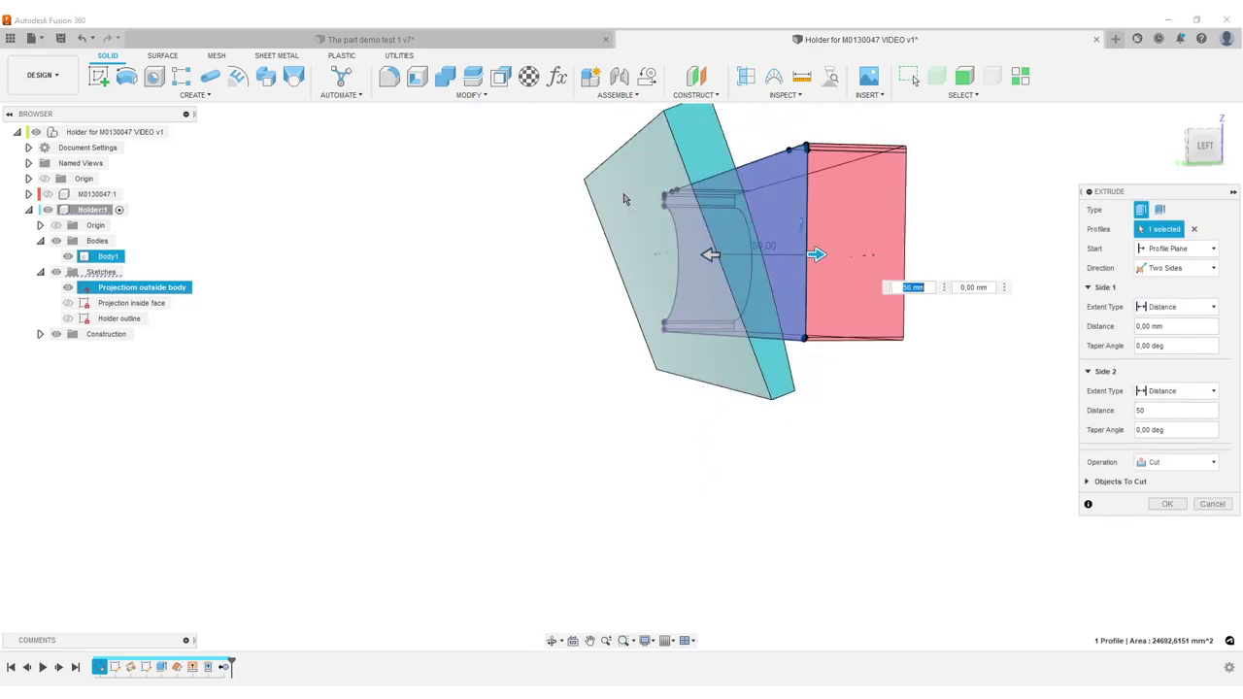
pyautogui.click(1205, 309)
pyautogui.click(1170, 340)
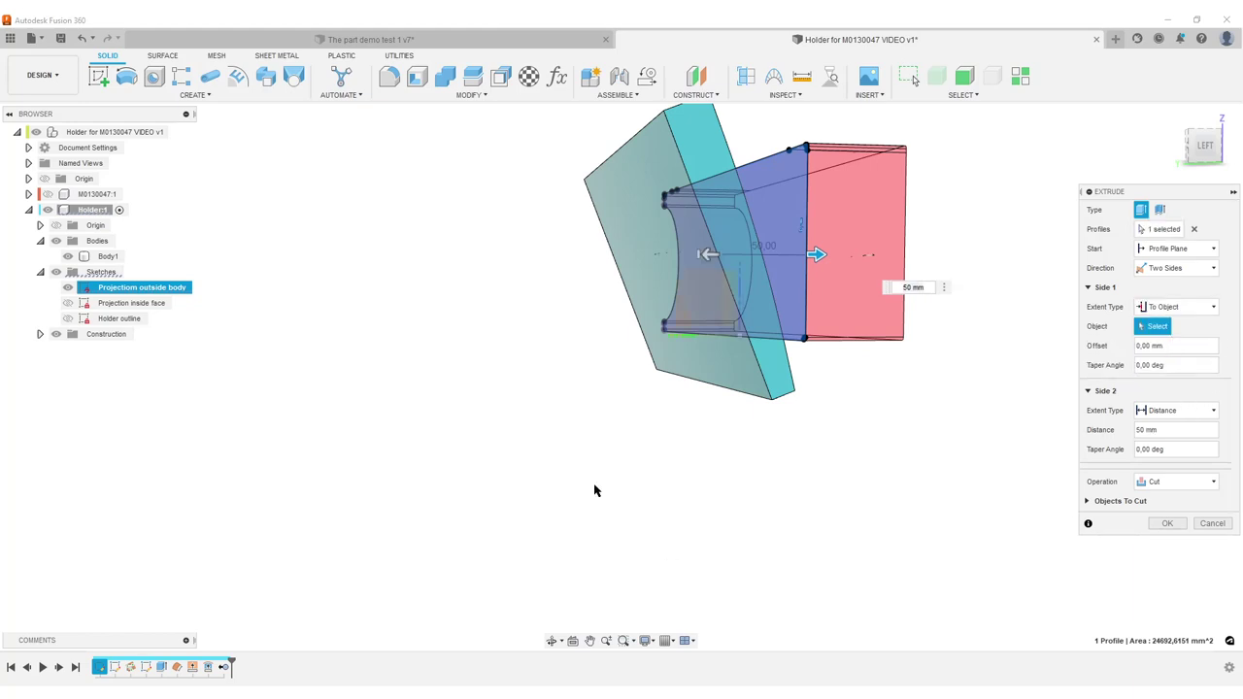
pyautogui.moveTo(382, 426)
pyautogui.keyDown('shift'); pyautogui.mouseDown(button='middle')
pyautogui.moveTo(430, 436)
pyautogui.moveTo(516, 424)
pyautogui.moveTo(408, 411)
pyautogui.moveTo(377, 424)
pyautogui.mouseUp(button='middle'); pyautogui.keyUp('shift')
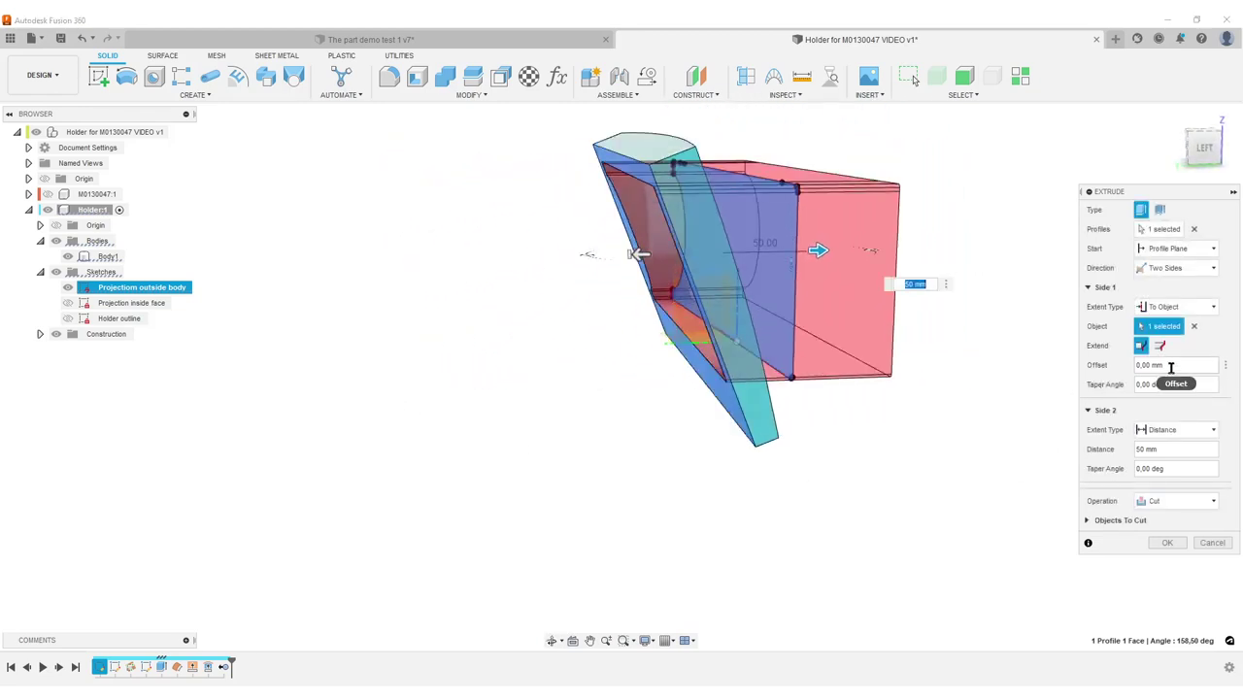
pyautogui.write('-3')
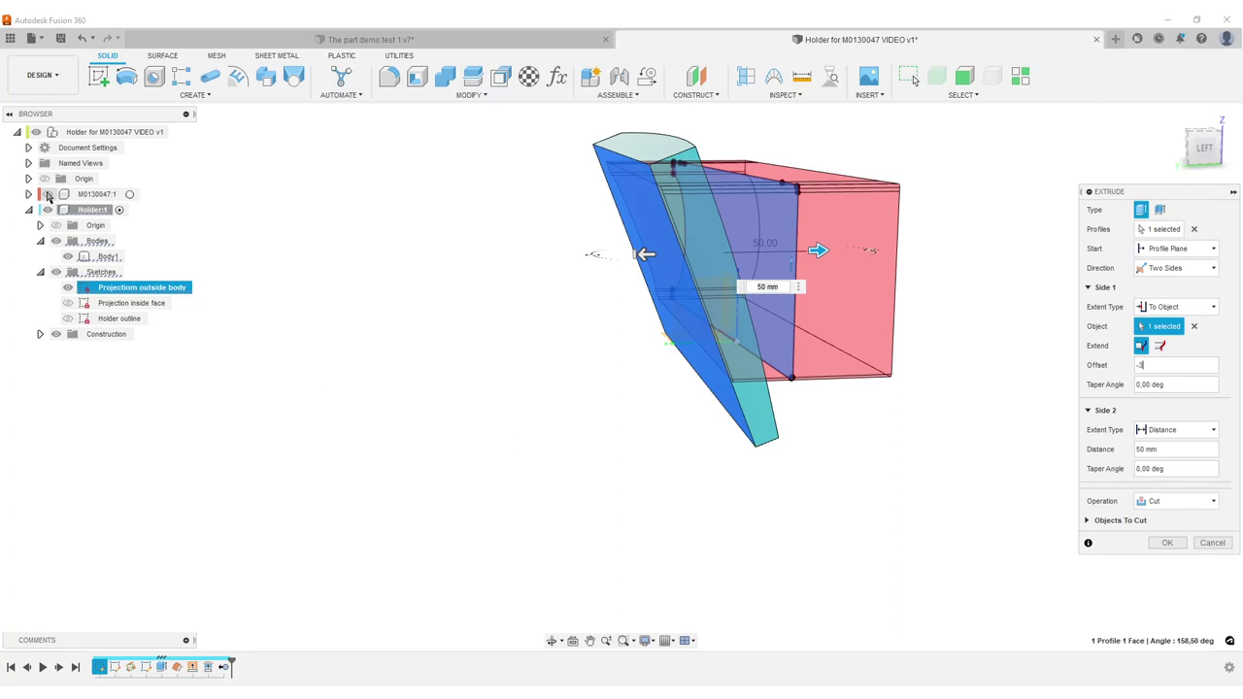
pyautogui.click(44, 195)
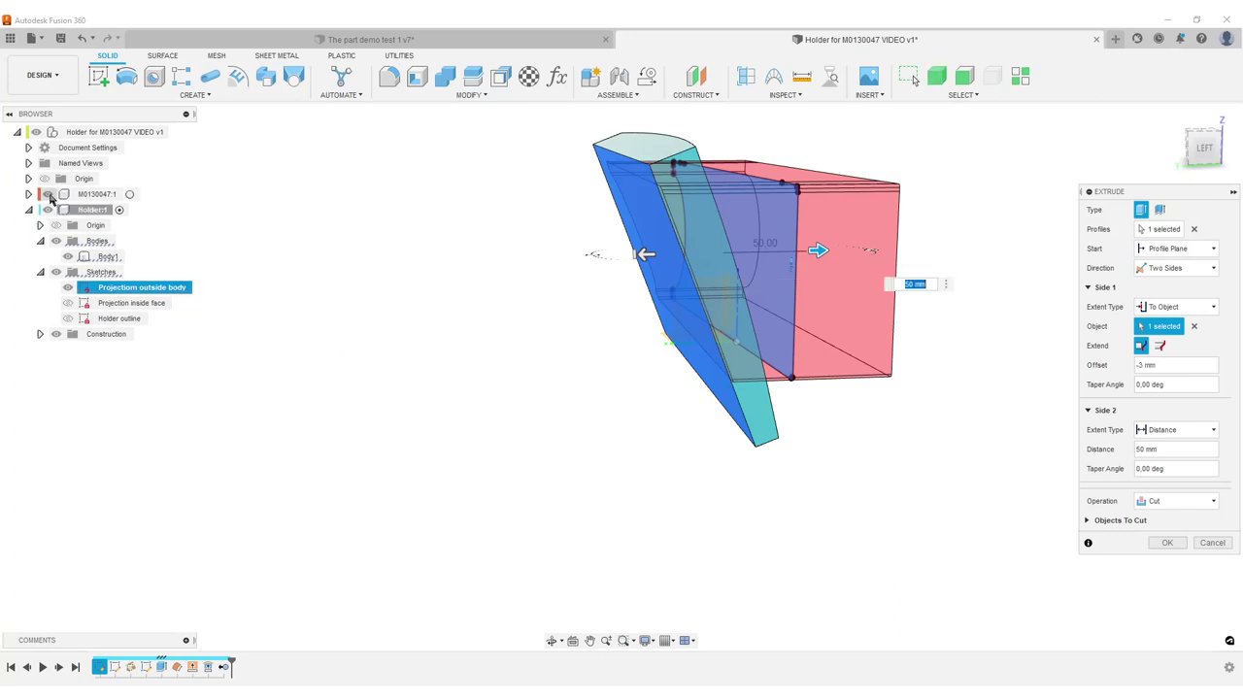
pyautogui.moveTo(589, 422)
pyautogui.keyDown('shift'); pyautogui.mouseDown(button='middle')
pyautogui.moveTo(568, 432)
pyautogui.moveTo(553, 414)
pyautogui.moveTo(551, 445)
pyautogui.moveTo(544, 402)
pyautogui.moveTo(577, 388)
pyautogui.moveTo(646, 394)
pyautogui.moveTo(607, 425)
pyautogui.mouseUp(button='middle'); pyautogui.keyUp('shift')
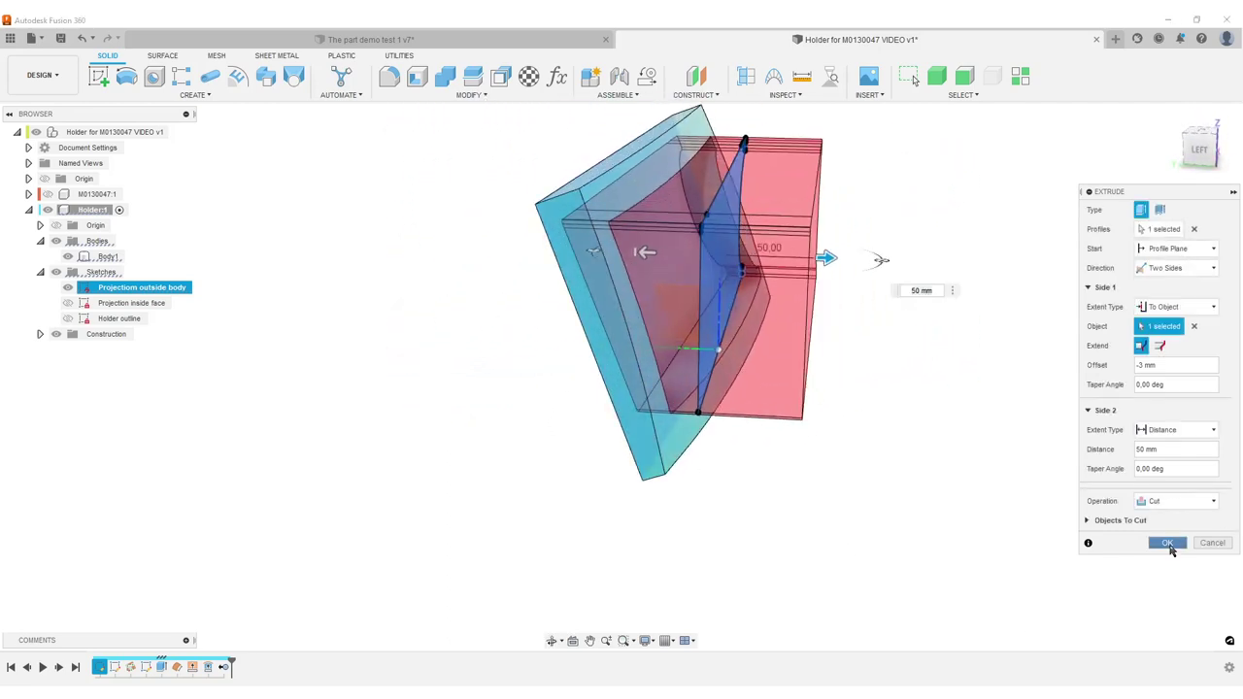
pyautogui.click(1167, 544)
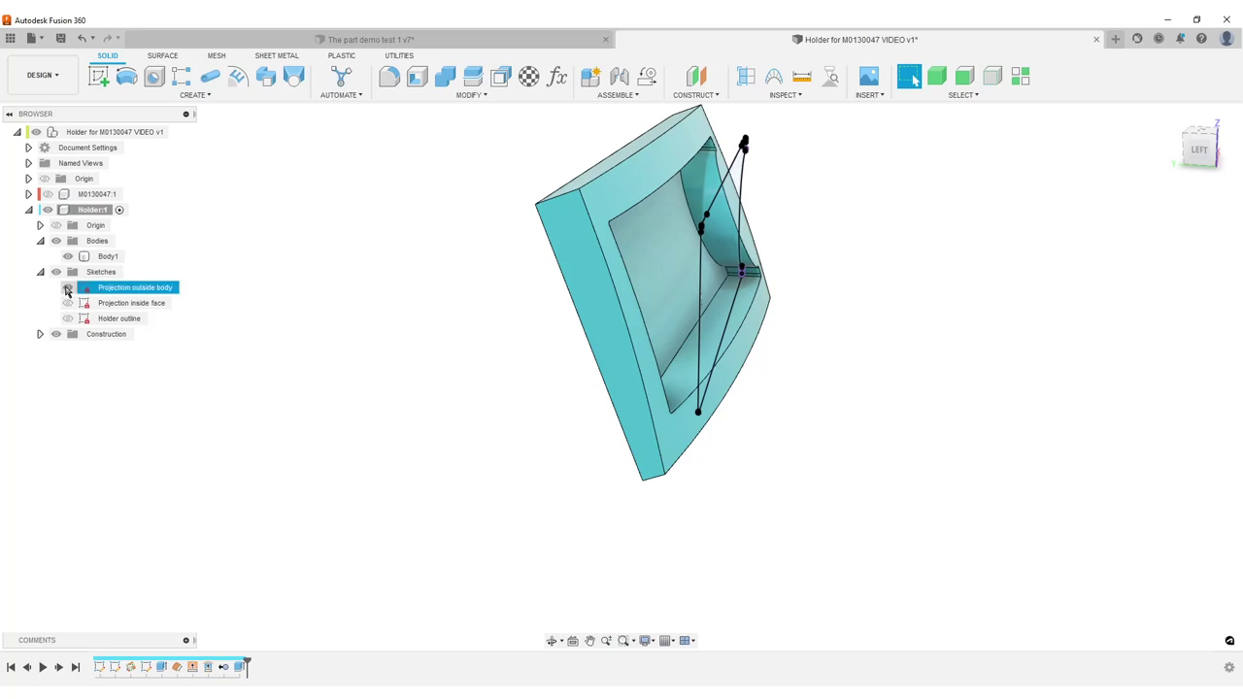
pyautogui.click(67, 288)
# - Show part M0130047 in the new pocket, examine its fit along the rim and clips, and hide it again
pyautogui.click(47, 195)
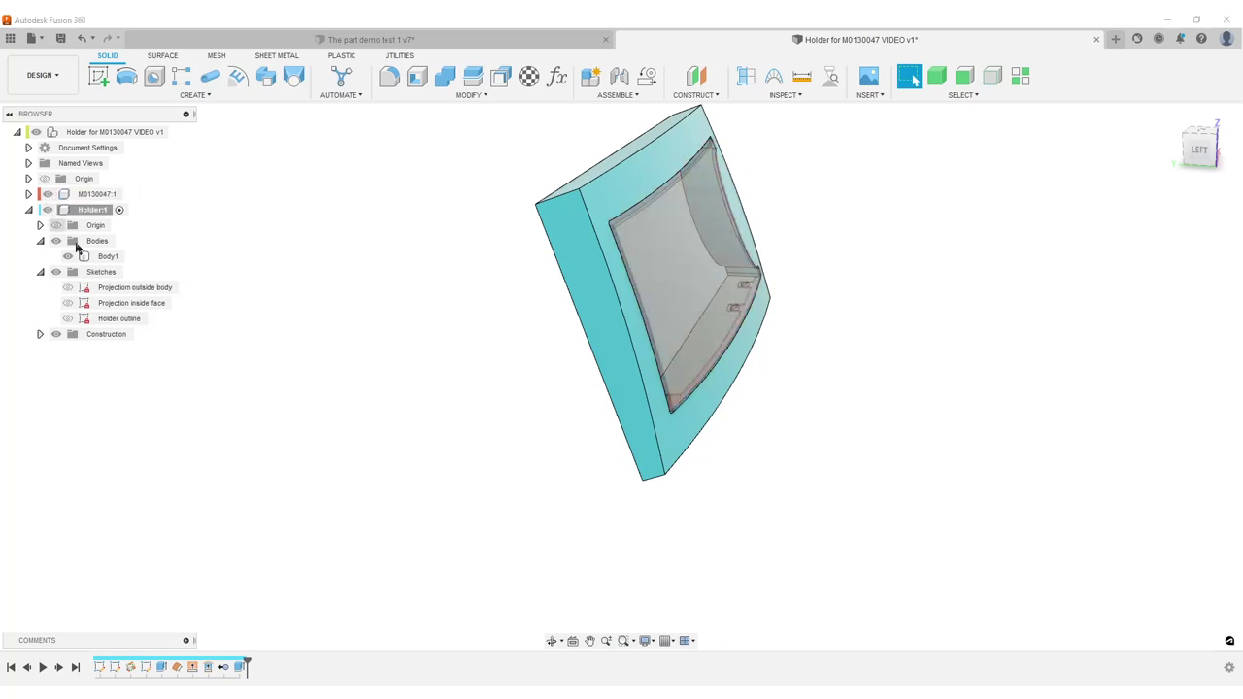
pyautogui.keyDown('shift'); pyautogui.moveTo(452, 300); pyautogui.dragTo(408, 427, button='middle'); pyautogui.keyUp('shift')
pyautogui.scroll(3, 416, 433)
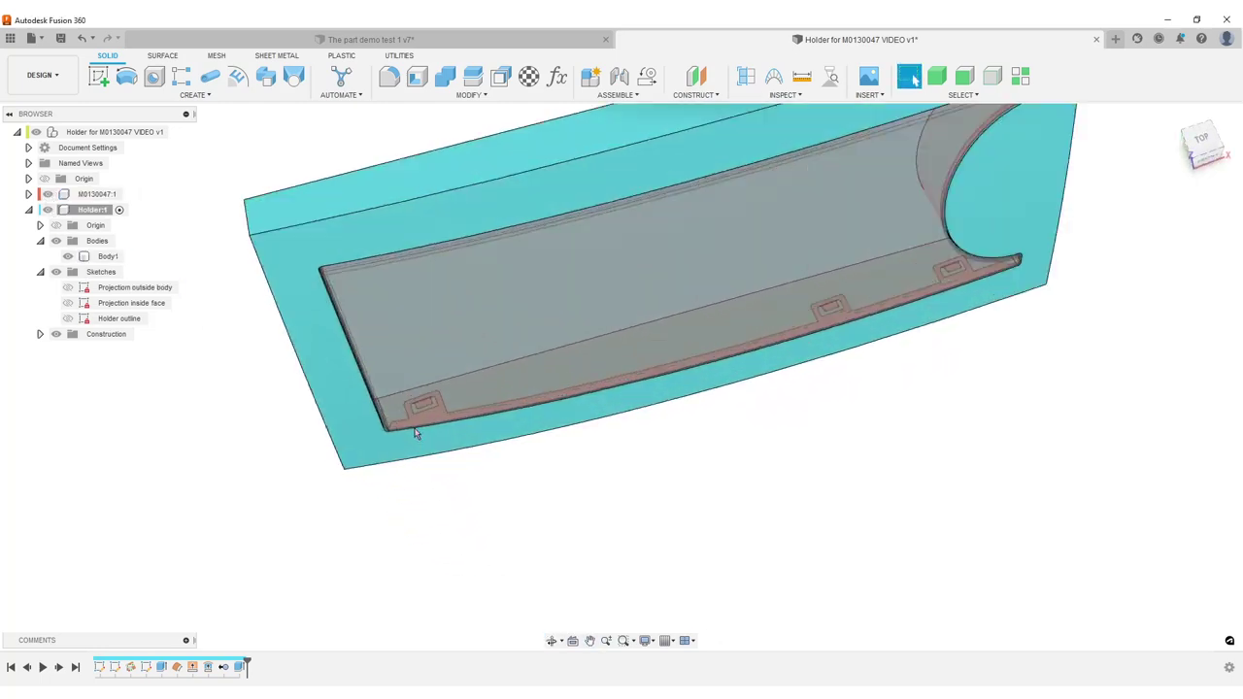
pyautogui.scroll(3, 443, 392)
pyautogui.scroll(1, 444, 392)
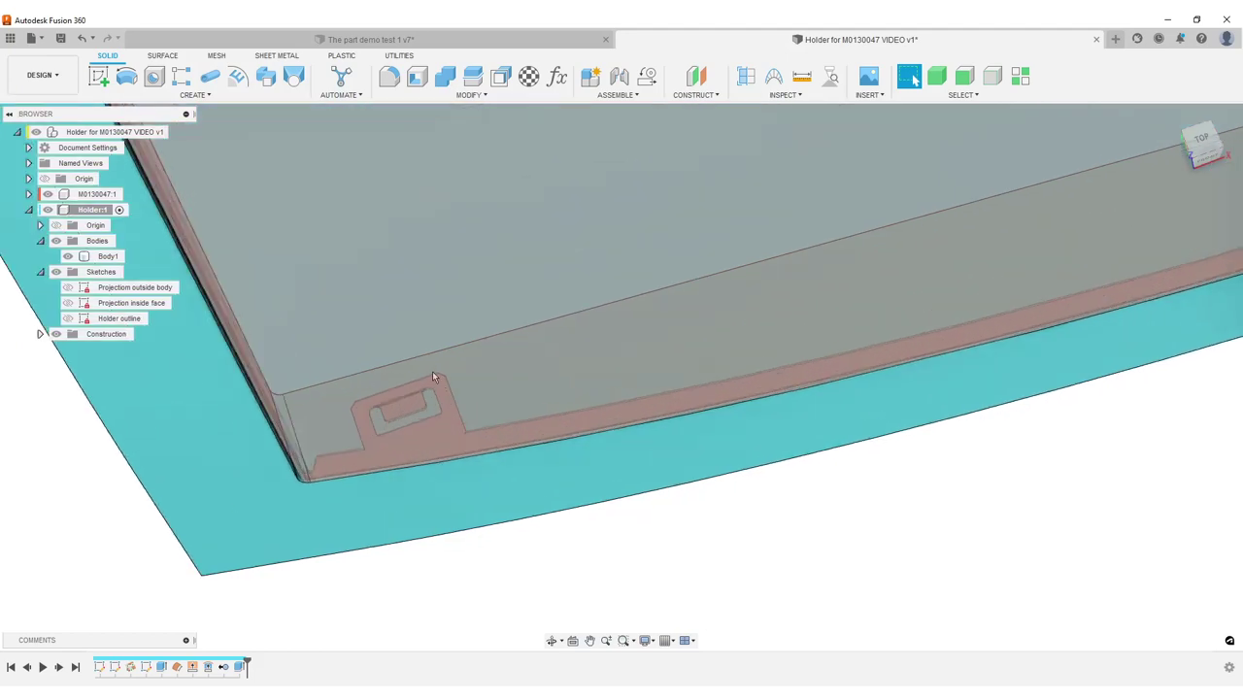
pyautogui.scroll(-3, 466, 423)
pyautogui.keyDown('shift'); pyautogui.moveTo(463, 489); pyautogui.dragTo(475, 300, button='middle'); pyautogui.keyUp('shift')
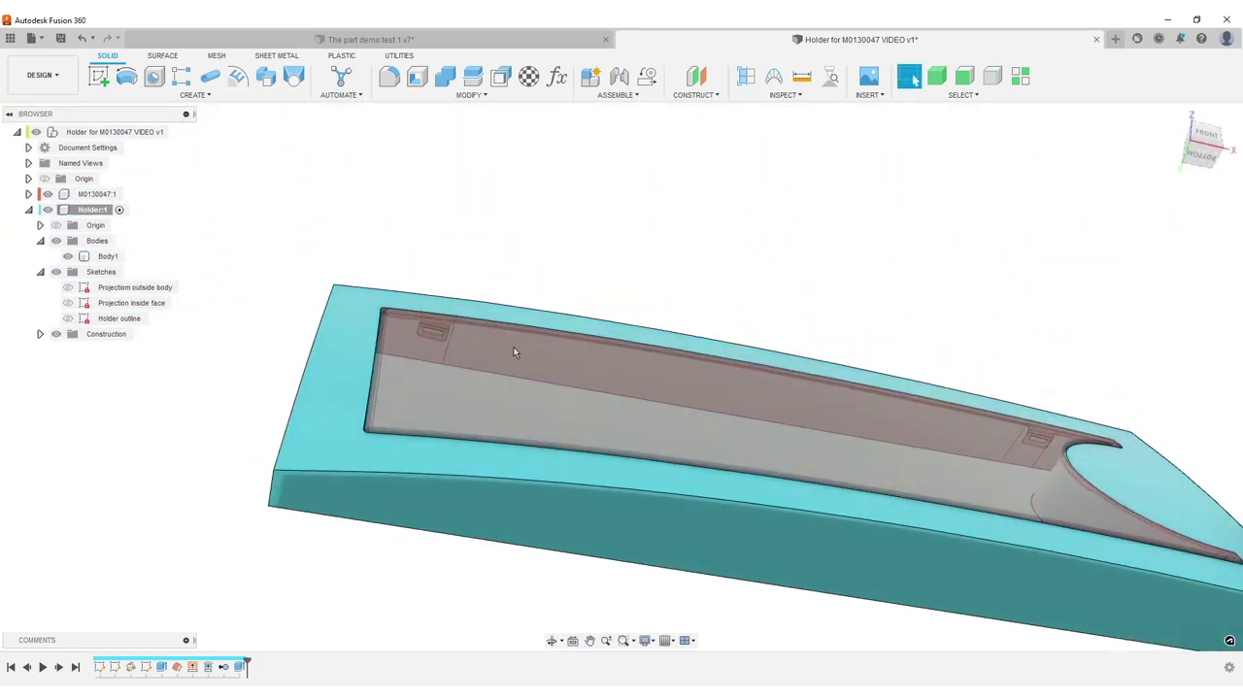
pyautogui.keyDown('shift'); pyautogui.moveTo(513, 352); pyautogui.dragTo(567, 340, button='middle'); pyautogui.keyUp('shift')
pyautogui.click(46, 195)
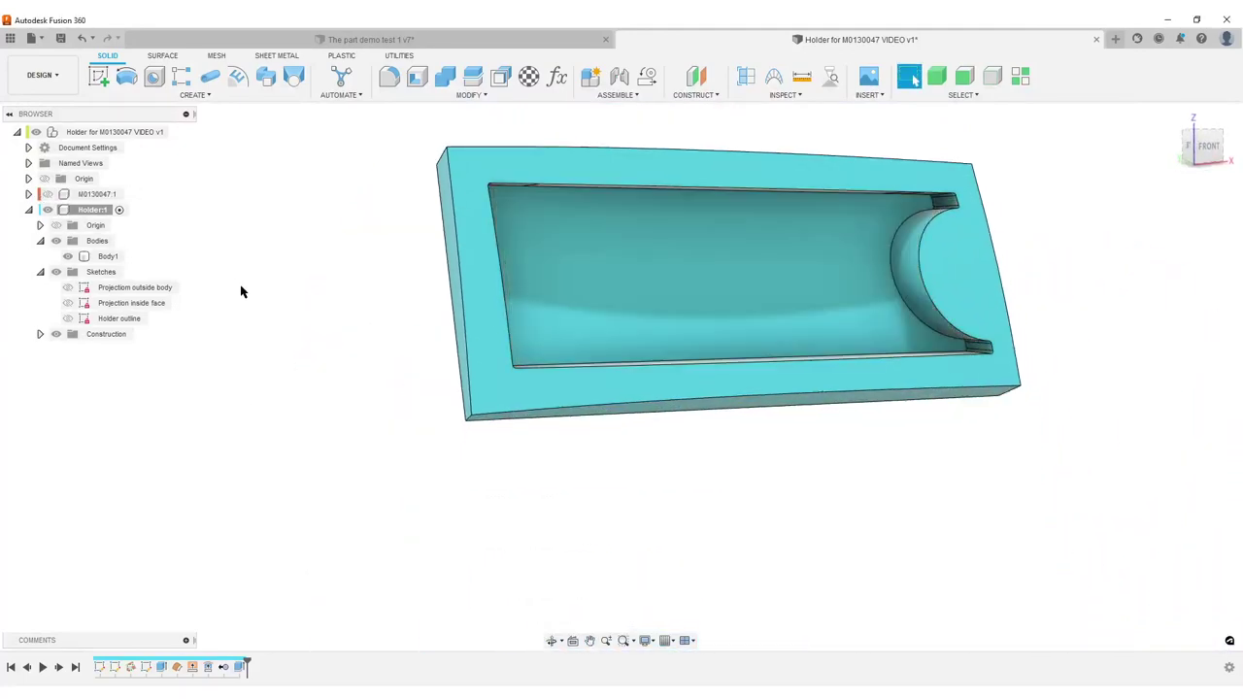
# - Show the Projection inside face sketch and set up an extrude of its profile that starts from the pocket's floor face as the start object
pyautogui.click(68, 303)
pyautogui.press('e')
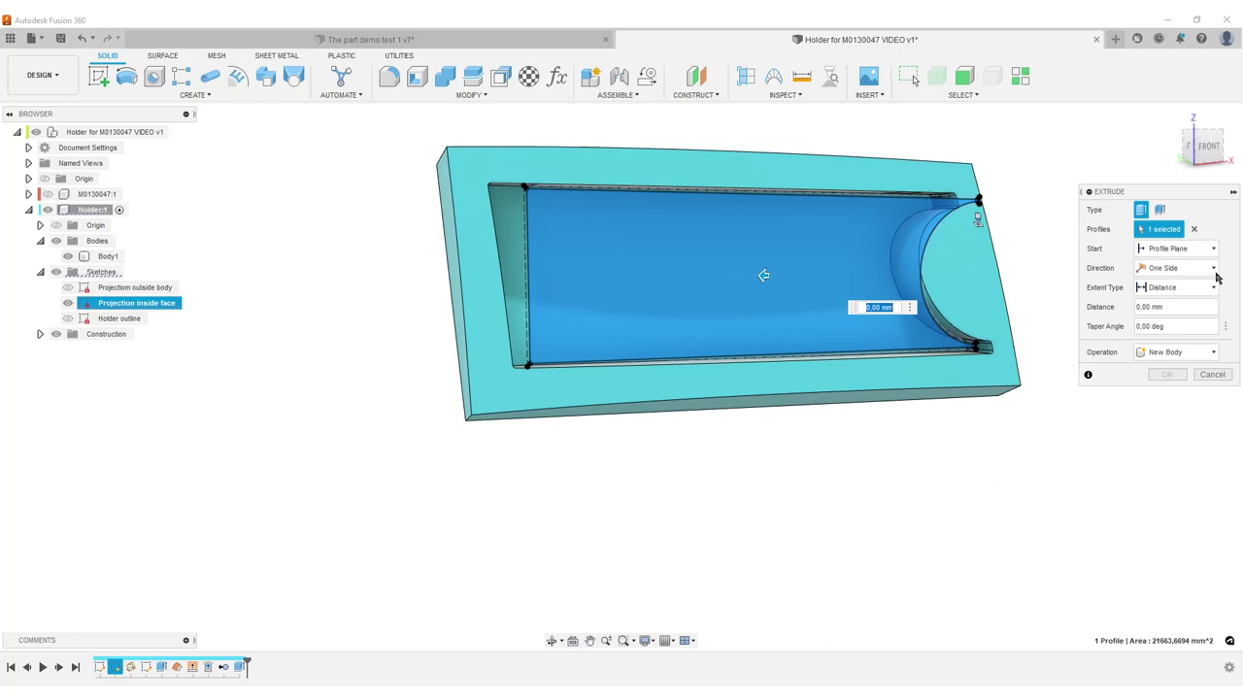
pyautogui.keyDown('shift'); pyautogui.moveTo(660, 485); pyautogui.dragTo(654, 502, button='middle'); pyautogui.keyUp('shift')
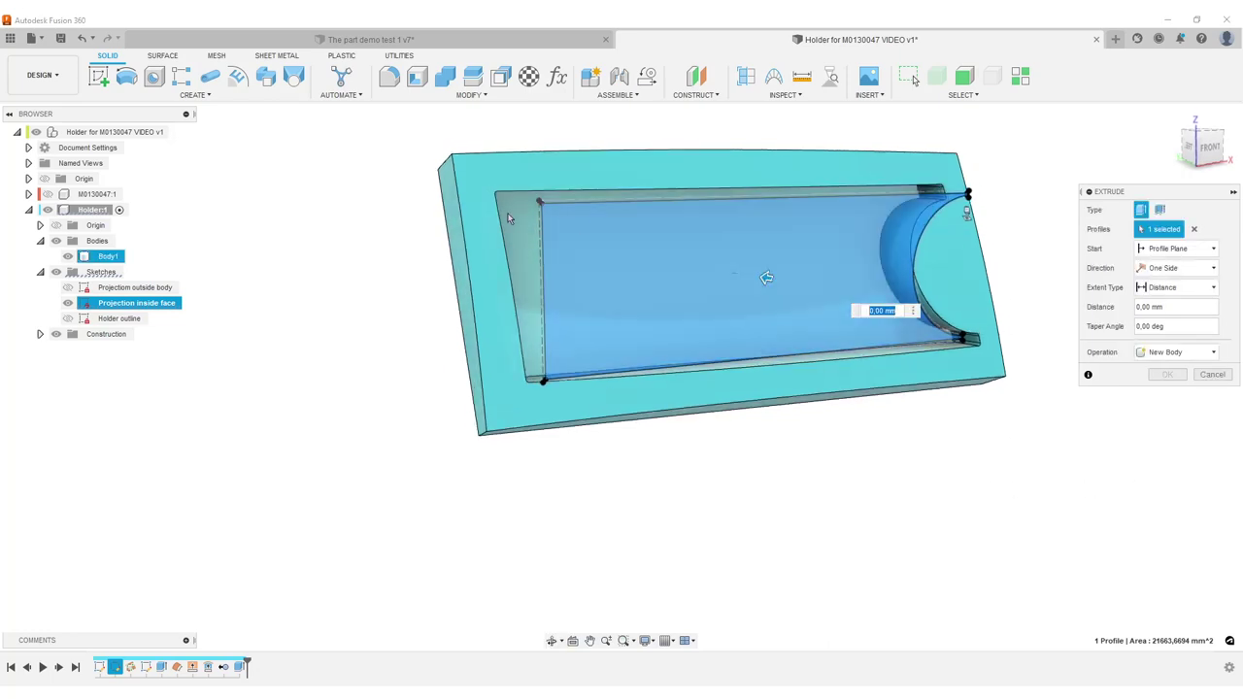
pyautogui.click(1172, 248)
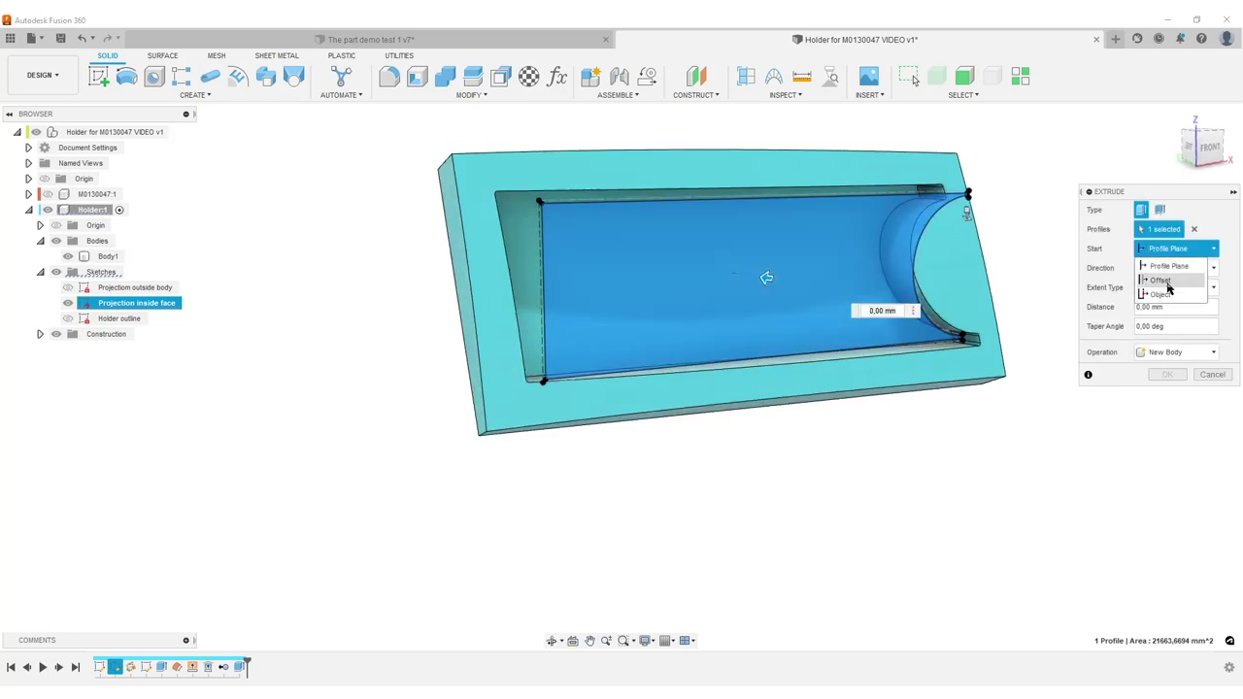
pyautogui.click(1162, 293)
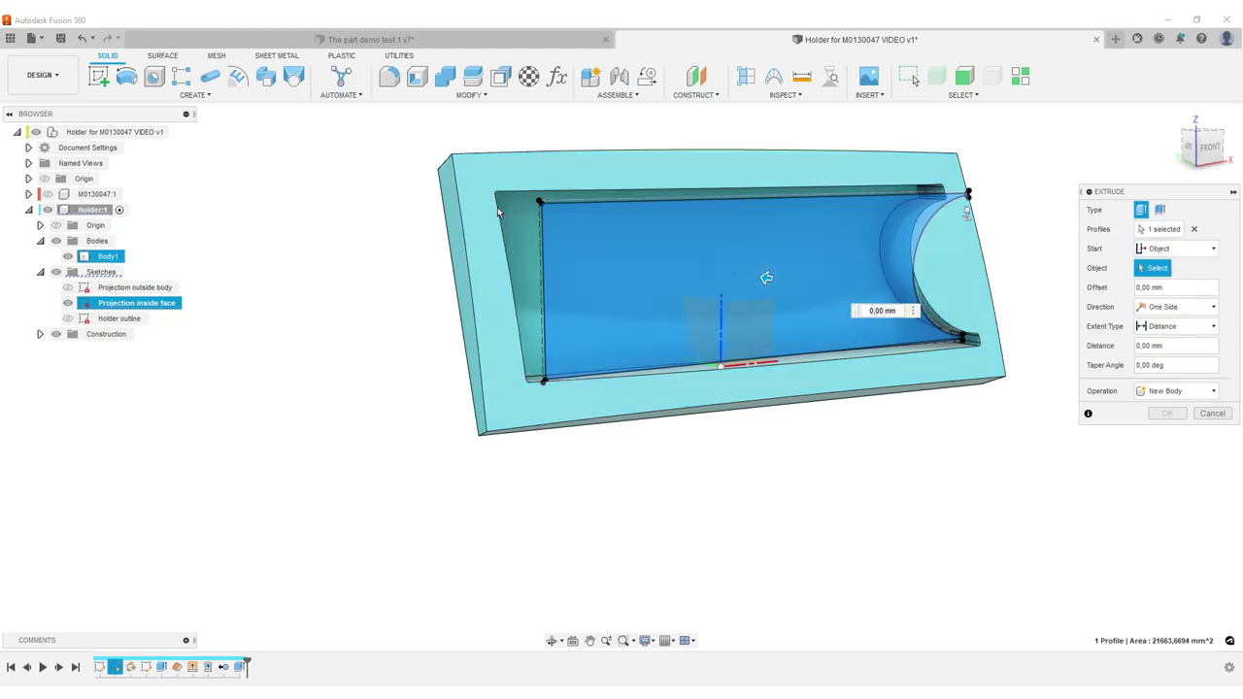
pyautogui.click(509, 217)
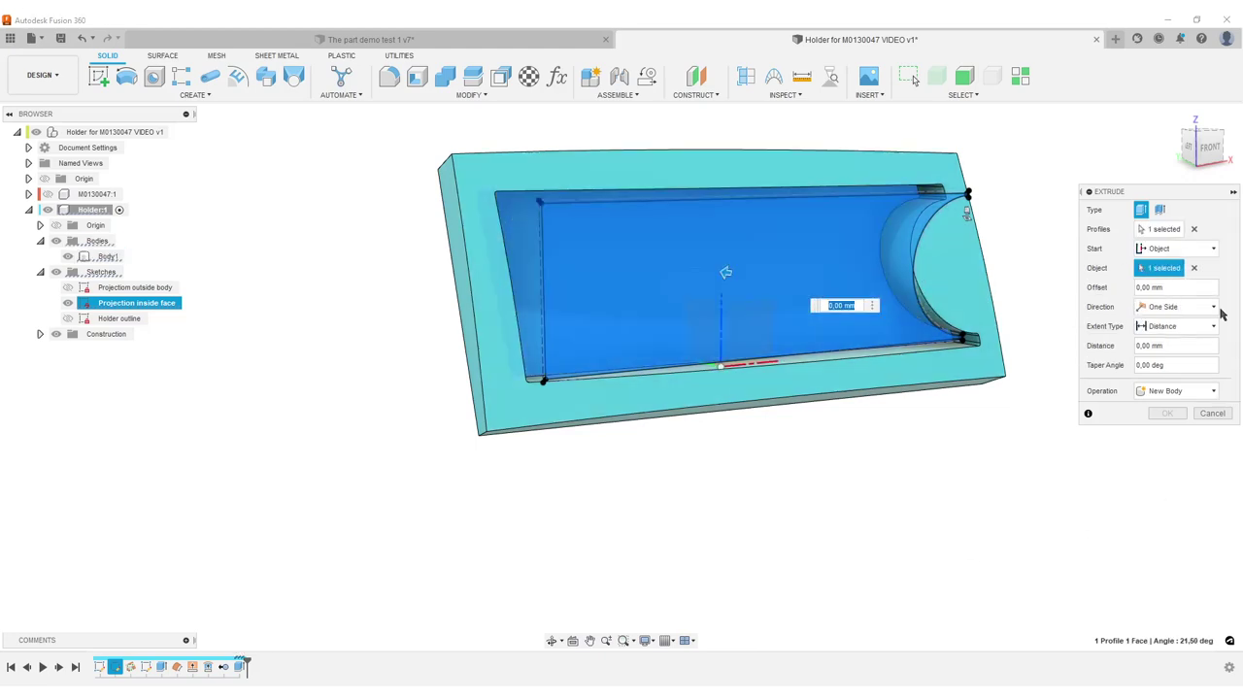
# - Set the extent to To Object and pick part M0130047's inside face as the end, with Body1 hidden and the part shown
pyautogui.click(1185, 329)
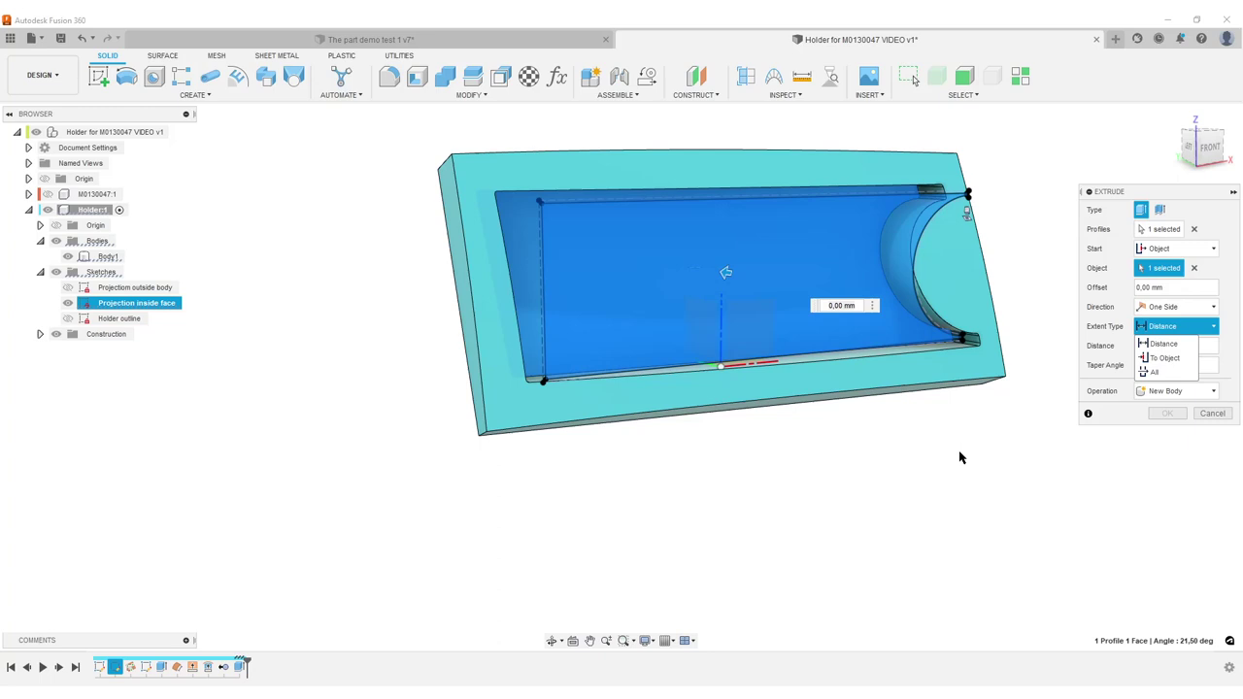
pyautogui.click(1160, 358)
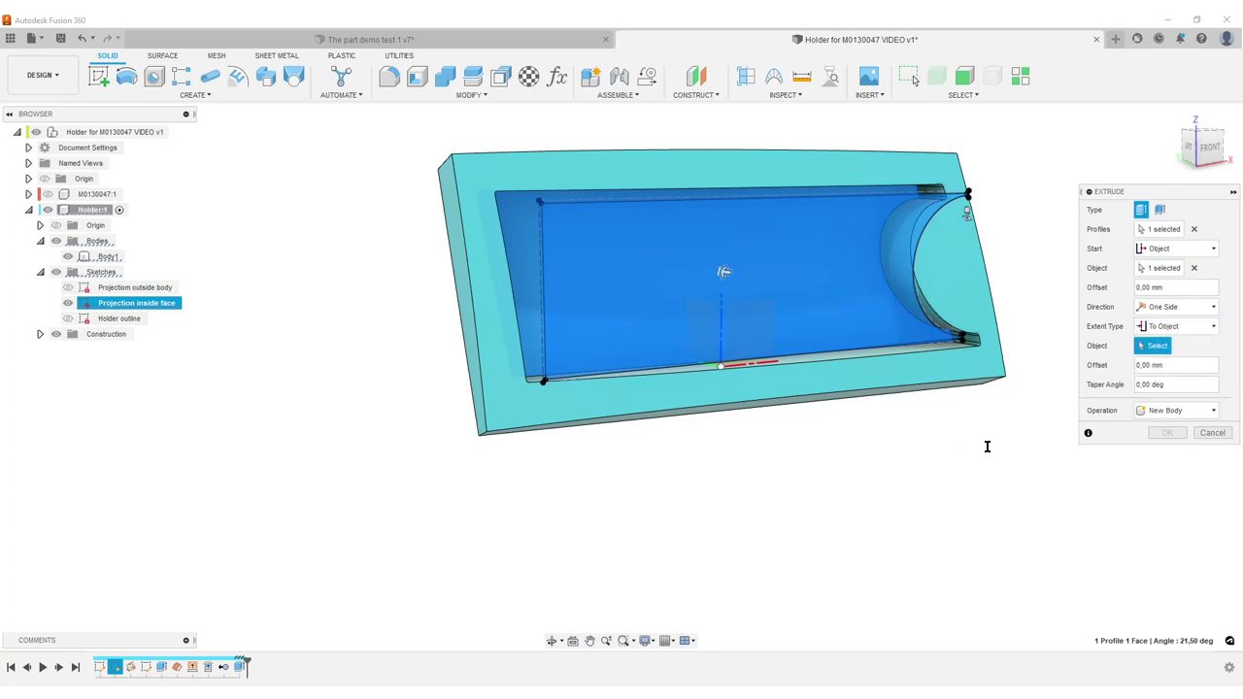
pyautogui.click(68, 256)
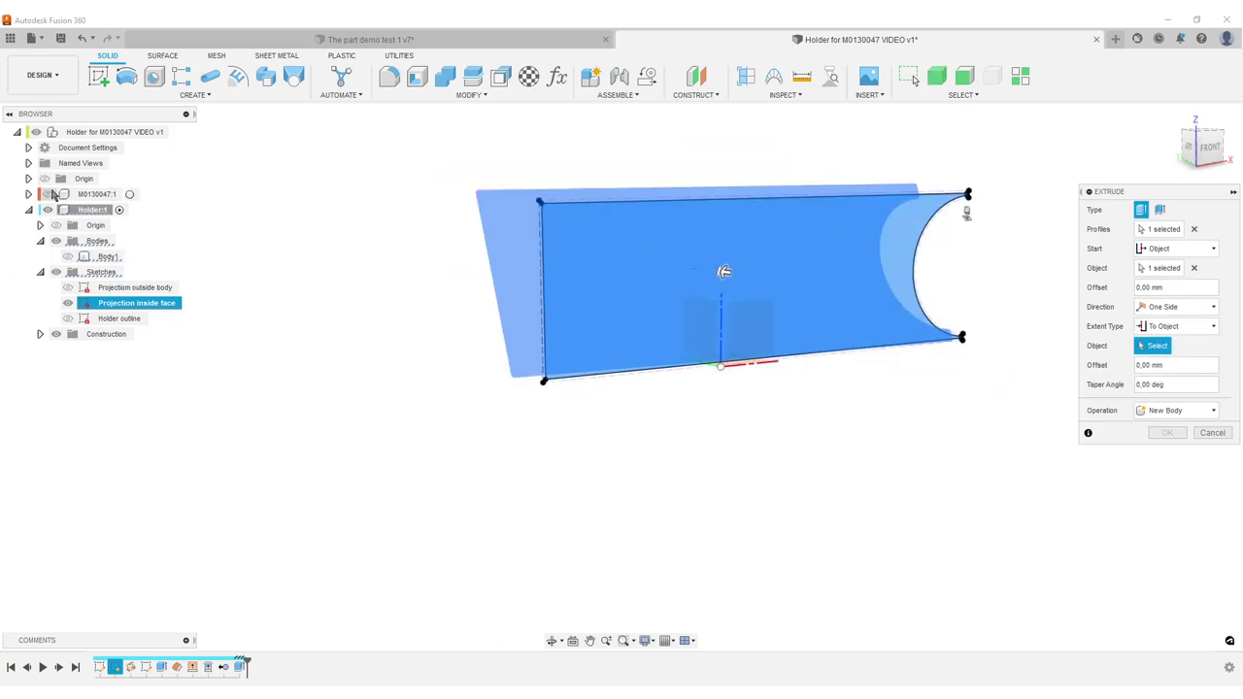
pyautogui.click(48, 195)
pyautogui.keyDown('shift'); pyautogui.moveTo(147, 397); pyautogui.dragTo(343, 411, button='middle'); pyautogui.keyUp('shift')
pyautogui.scroll(3, 426, 409)
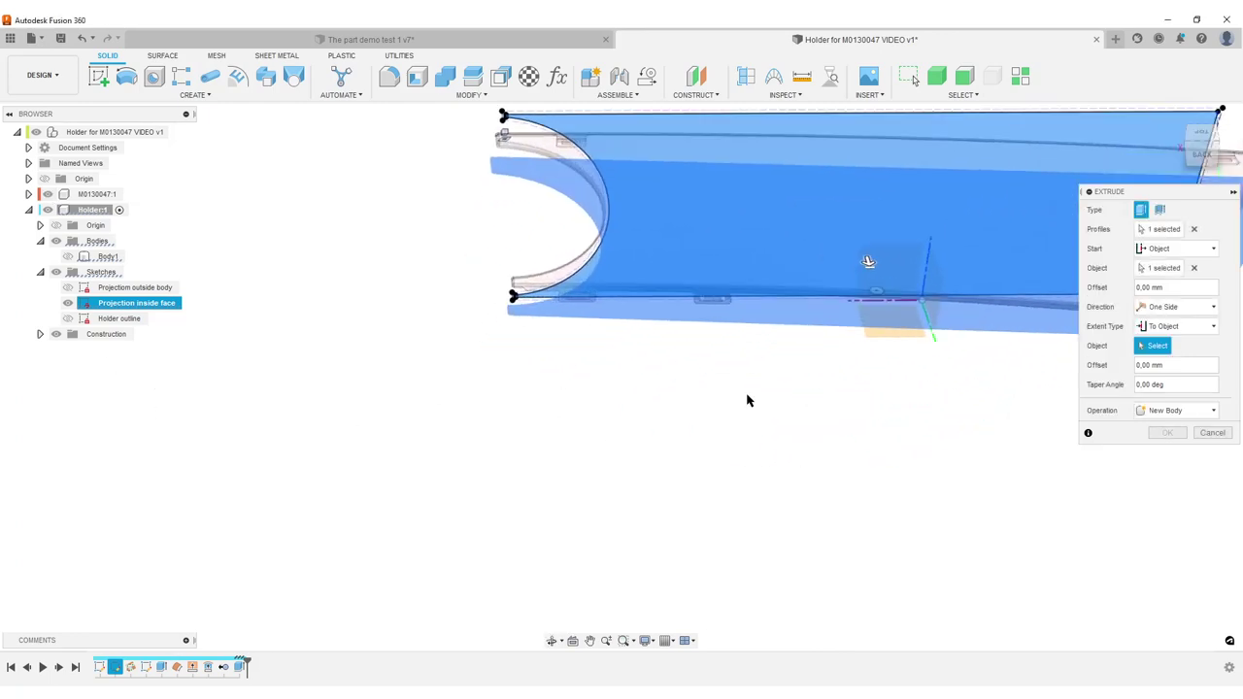
pyautogui.scroll(-5, 591, 444)
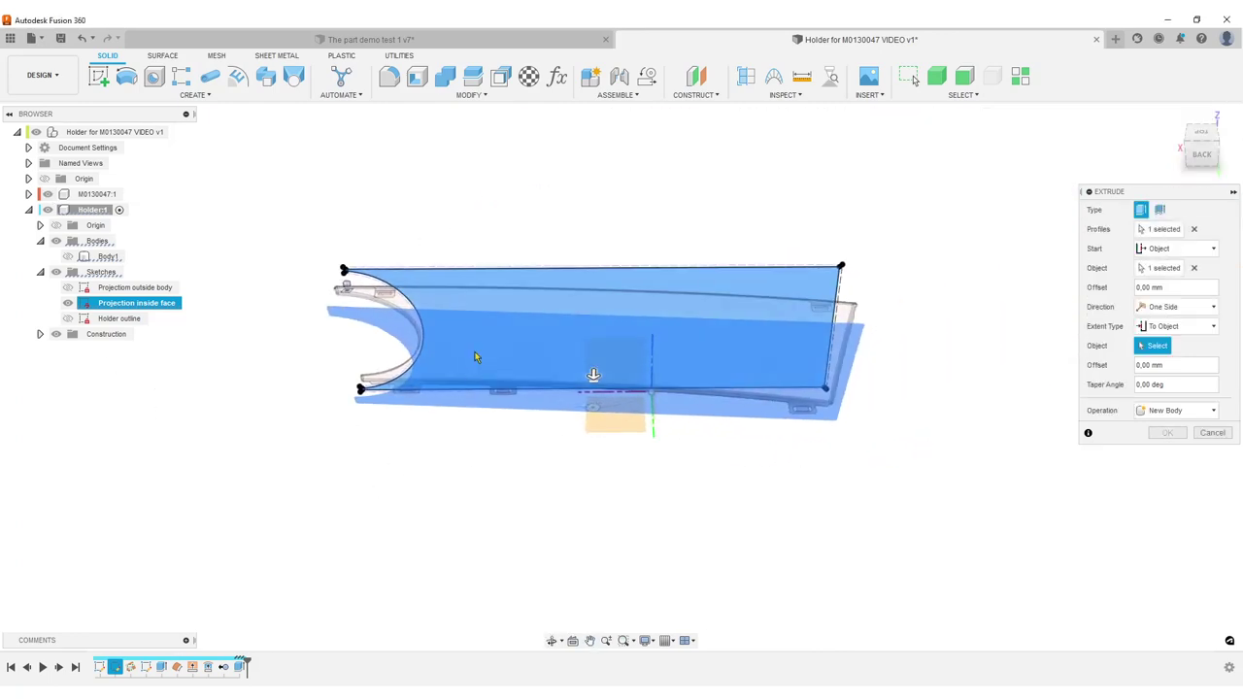
pyautogui.scroll(3, 435, 364)
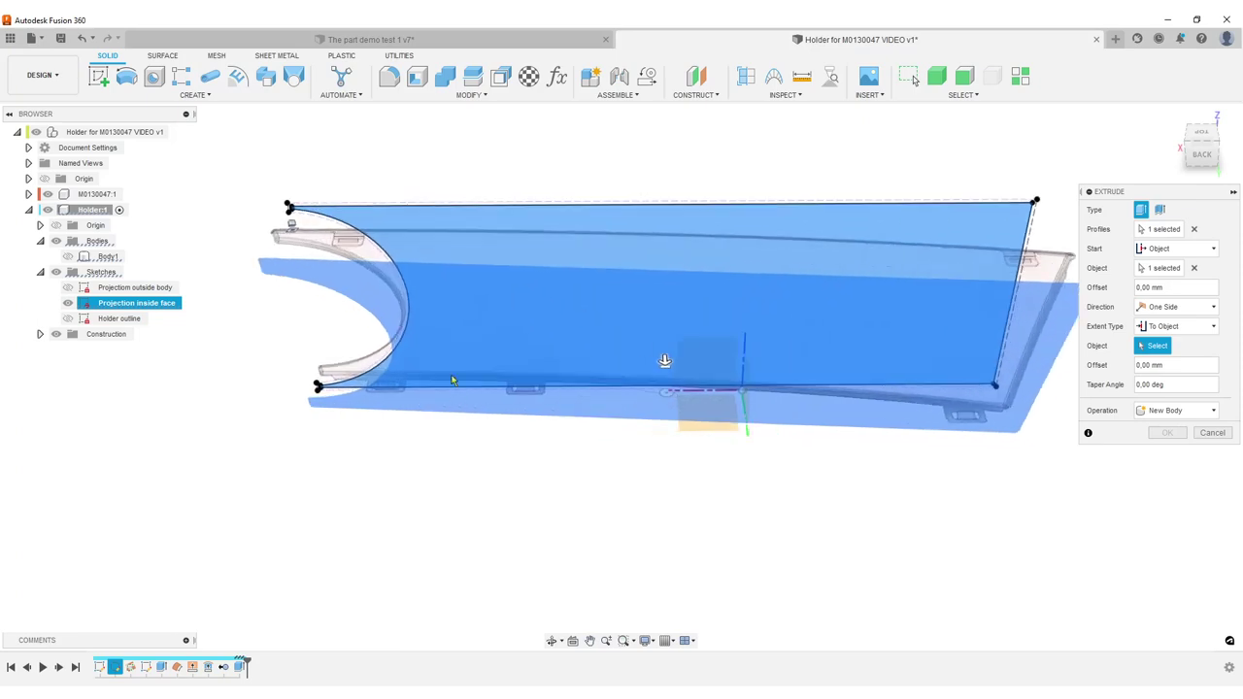
pyautogui.click(489, 252)
pyautogui.keyDown('shift'); pyautogui.moveTo(507, 485); pyautogui.dragTo(568, 470, button='middle'); pyautogui.keyUp('shift')
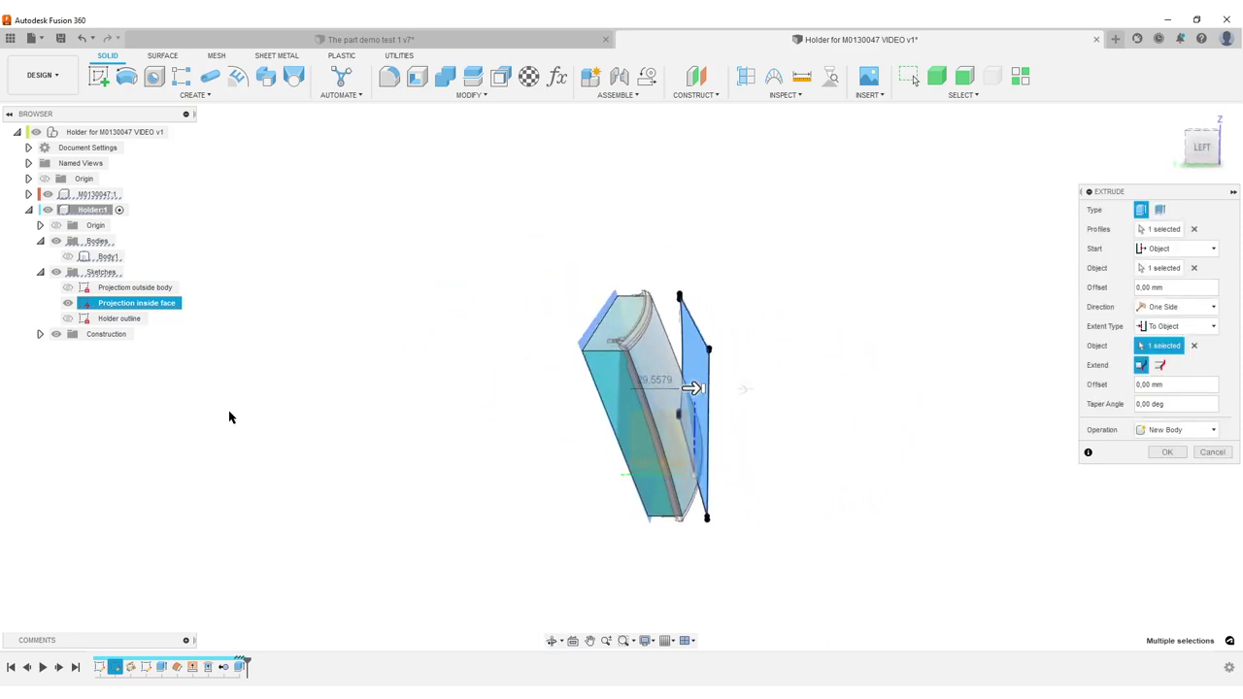
# - Show Body1 again, hide part M0130047, and complete the extrude as a Join with the holder block
pyautogui.click(68, 257)
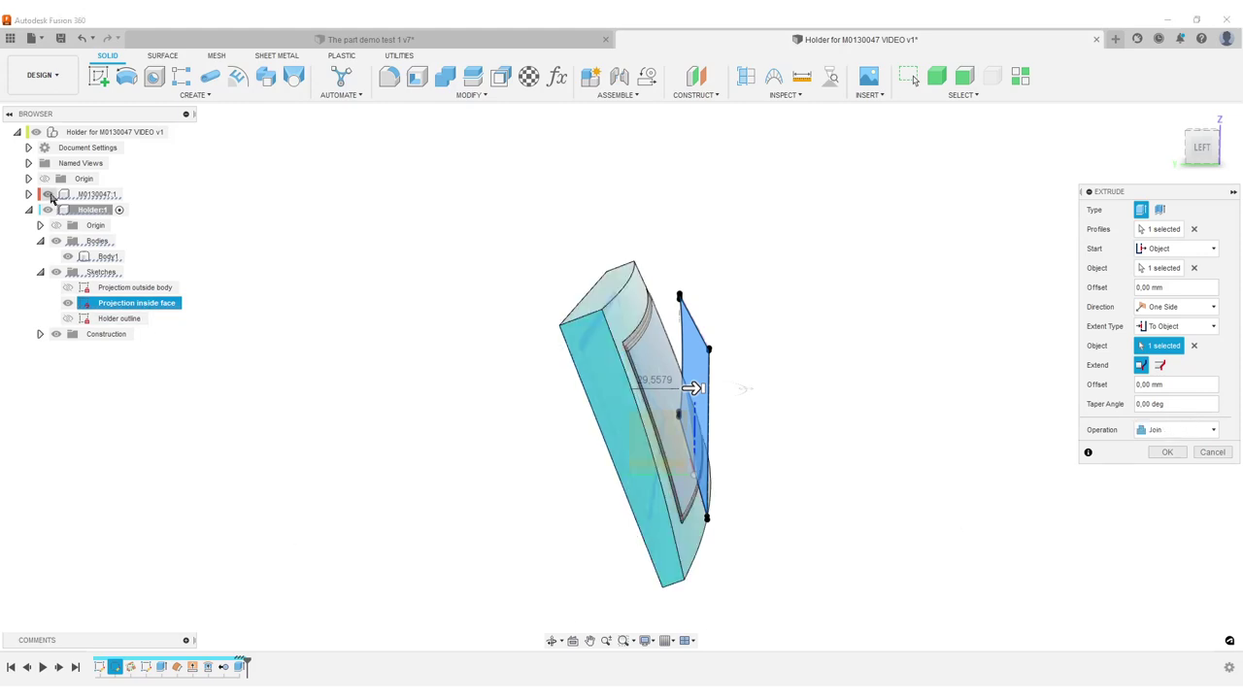
pyautogui.keyDown('shift'); pyautogui.moveTo(931, 487); pyautogui.dragTo(816, 493, button='middle'); pyautogui.keyUp('shift')
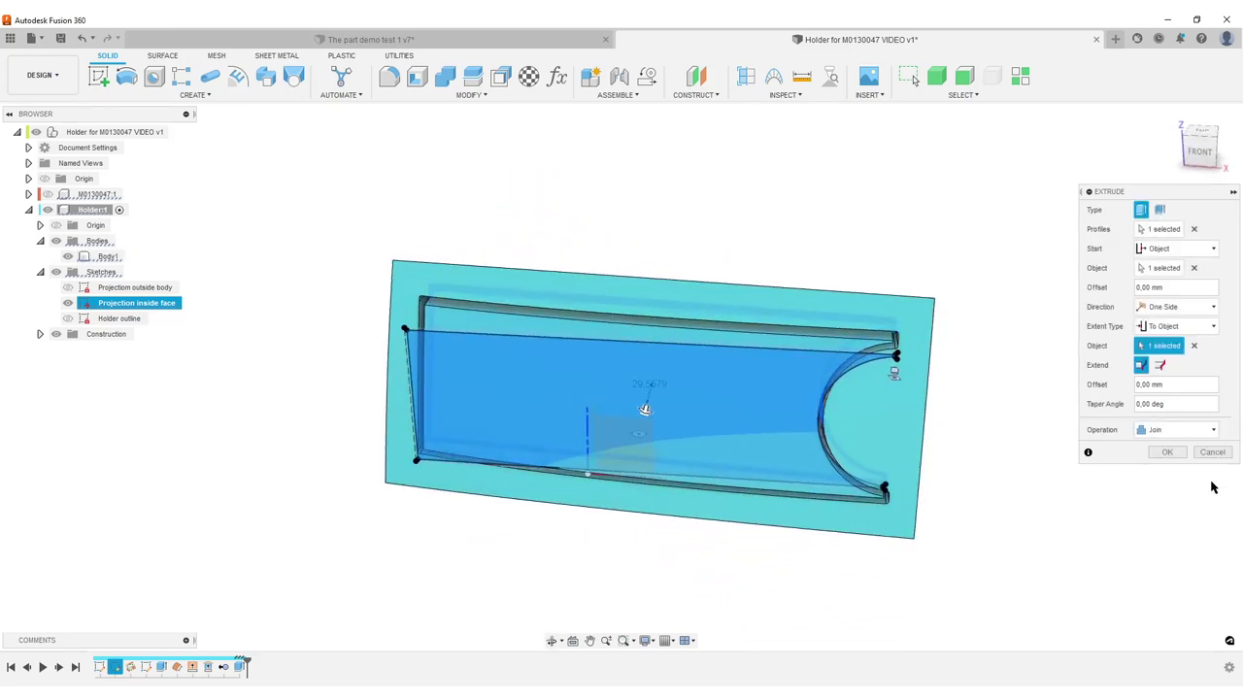
pyautogui.click(1167, 452)
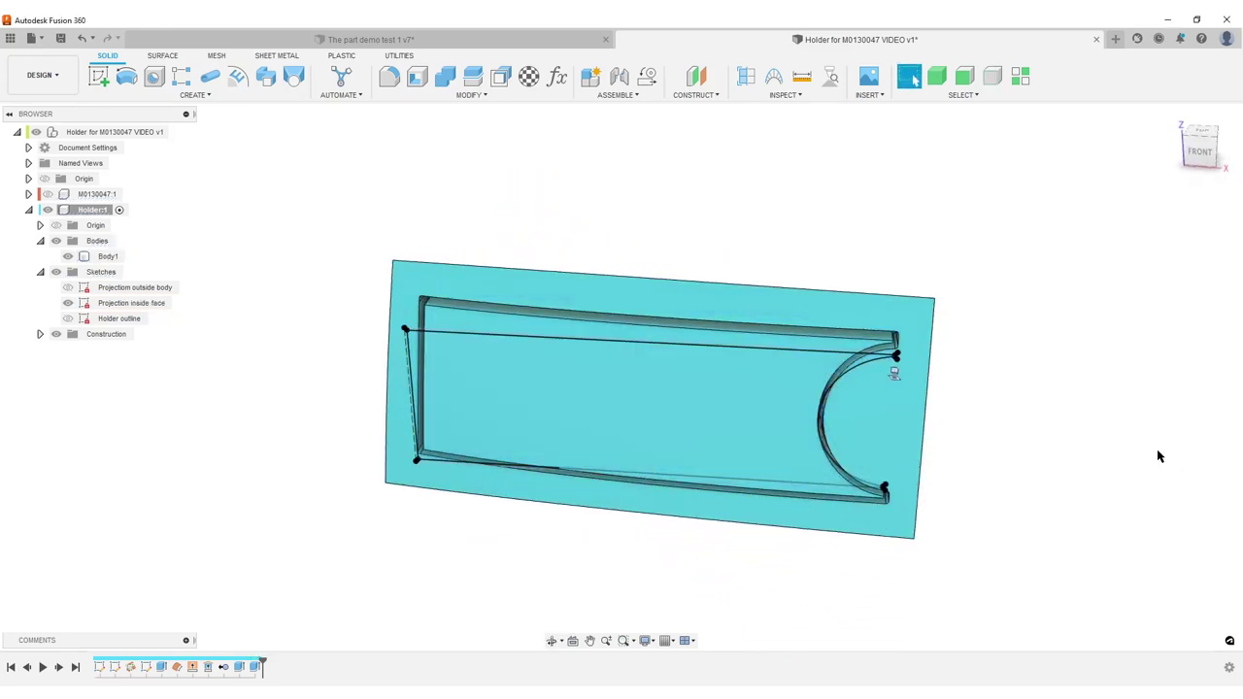
# - Hide the Projection inside face sketch, show part M0130047, and examine how it sits in the holder
pyautogui.click(68, 302)
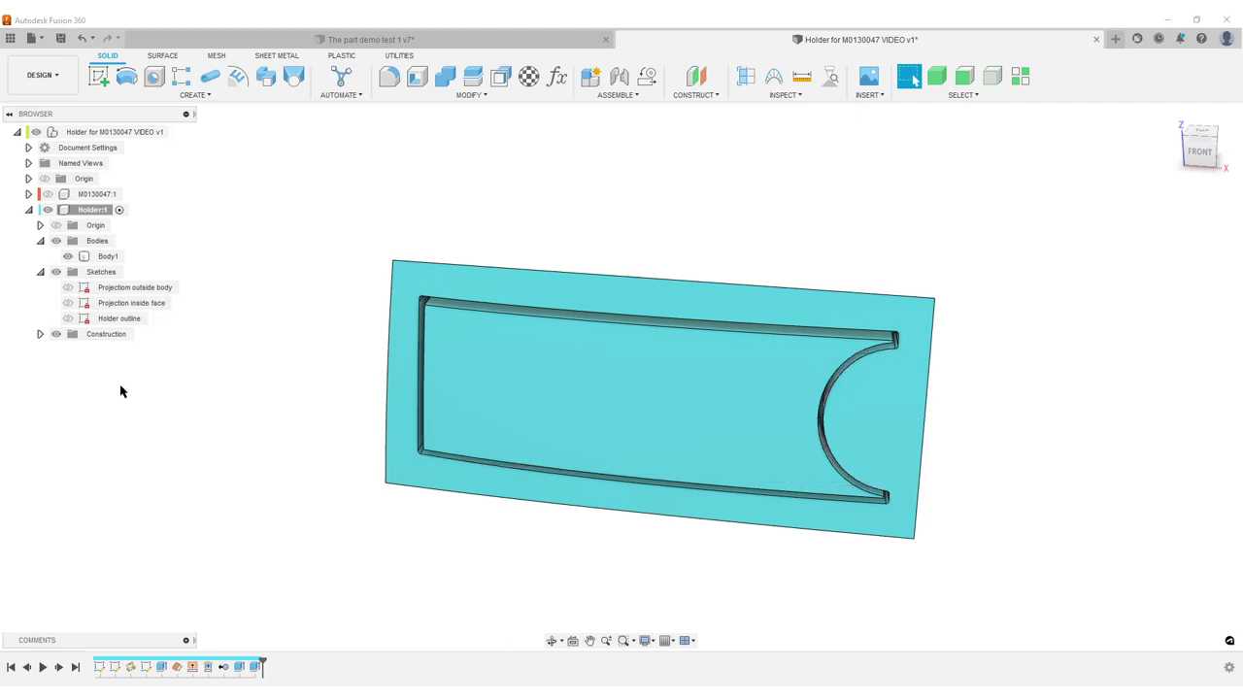
pyautogui.moveTo(120, 388)
pyautogui.keyDown('shift'); pyautogui.mouseDown(button='middle')
pyautogui.moveTo(162, 375)
pyautogui.moveTo(302, 388)
pyautogui.moveTo(297, 446)
pyautogui.moveTo(233, 440)
pyautogui.moveTo(205, 402)
pyautogui.moveTo(202, 423)
pyautogui.moveTo(194, 379)
pyautogui.moveTo(192, 396)
pyautogui.mouseUp(button='middle'); pyautogui.keyUp('shift')
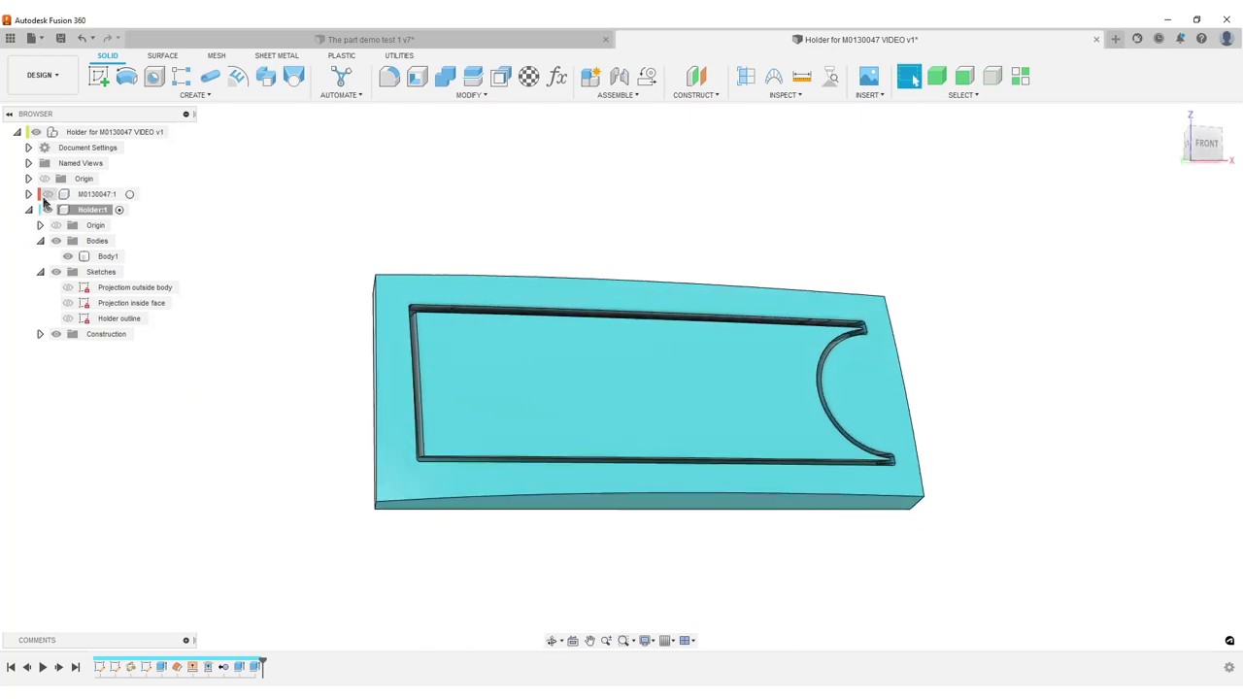
pyautogui.click(48, 194)
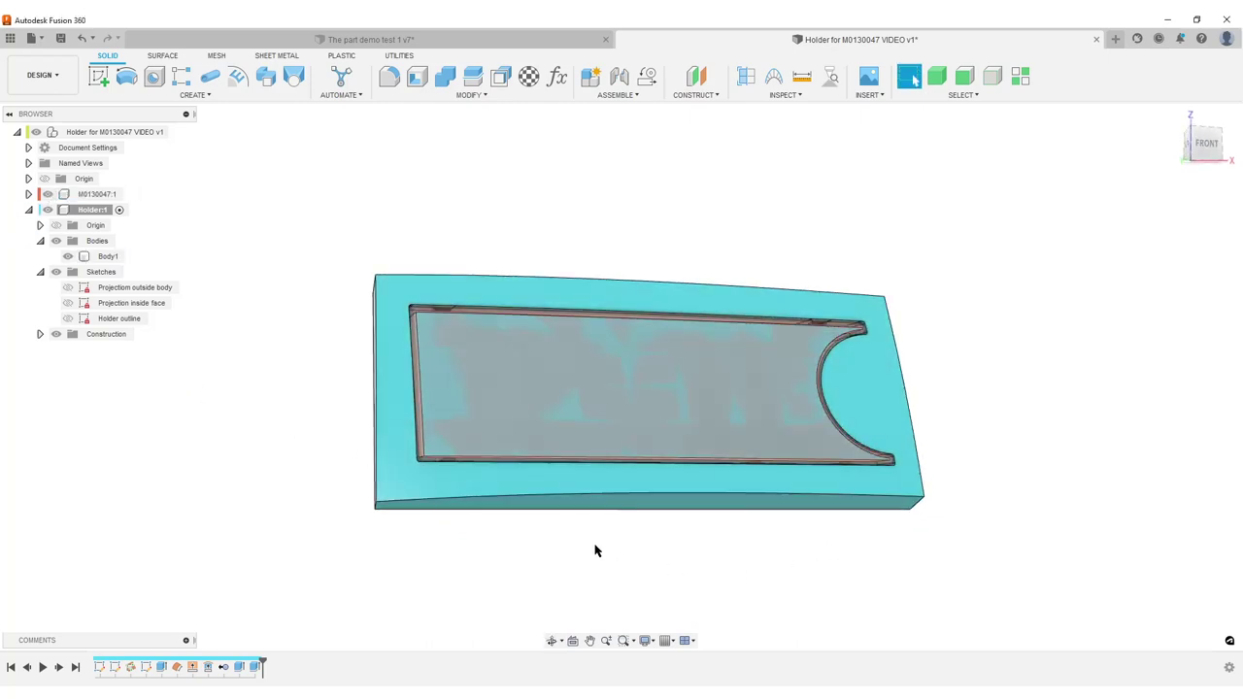
pyautogui.keyDown('shift'); pyautogui.moveTo(596, 550); pyautogui.dragTo(596, 363, button='middle'); pyautogui.keyUp('shift')
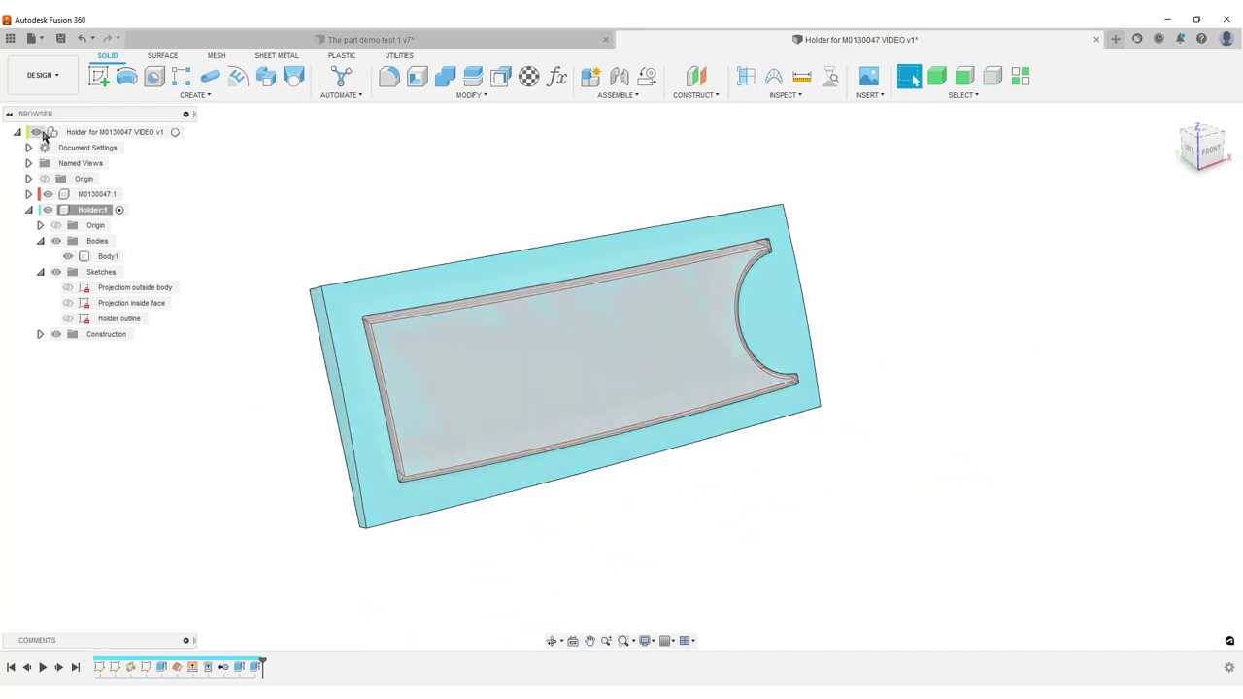
# - Activate the top-level assembly and save the design as a new version
pyautogui.click(182, 131)
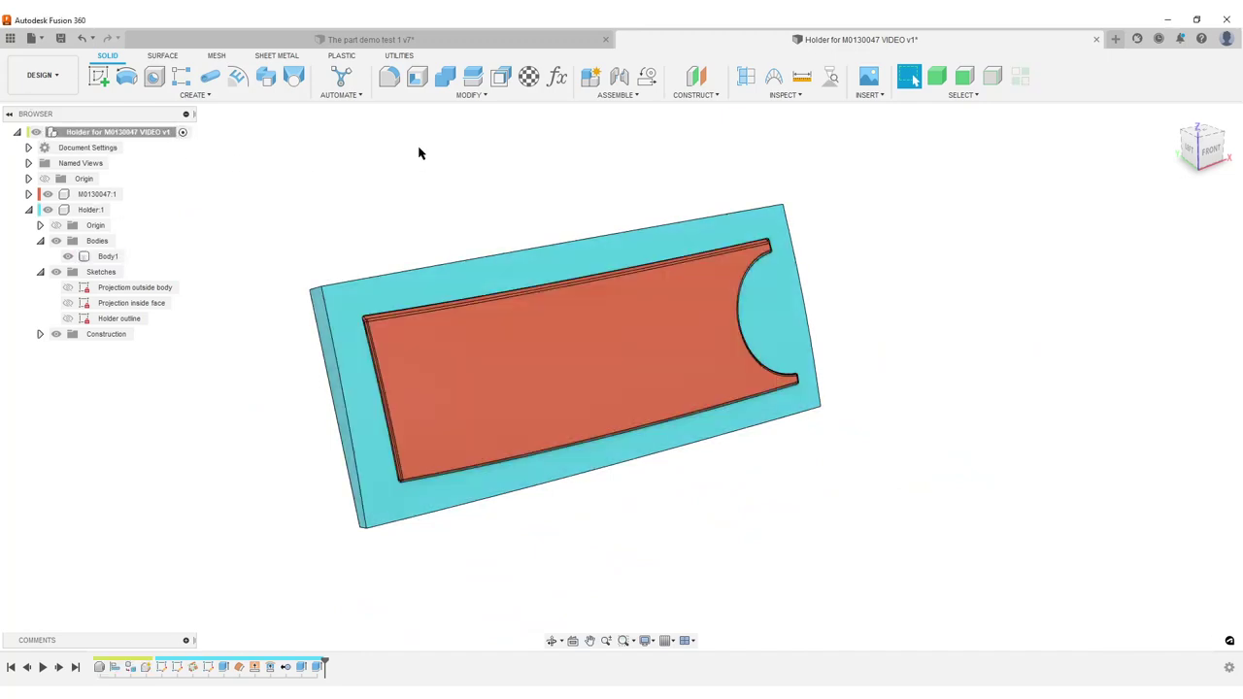
pyautogui.click(60, 38)
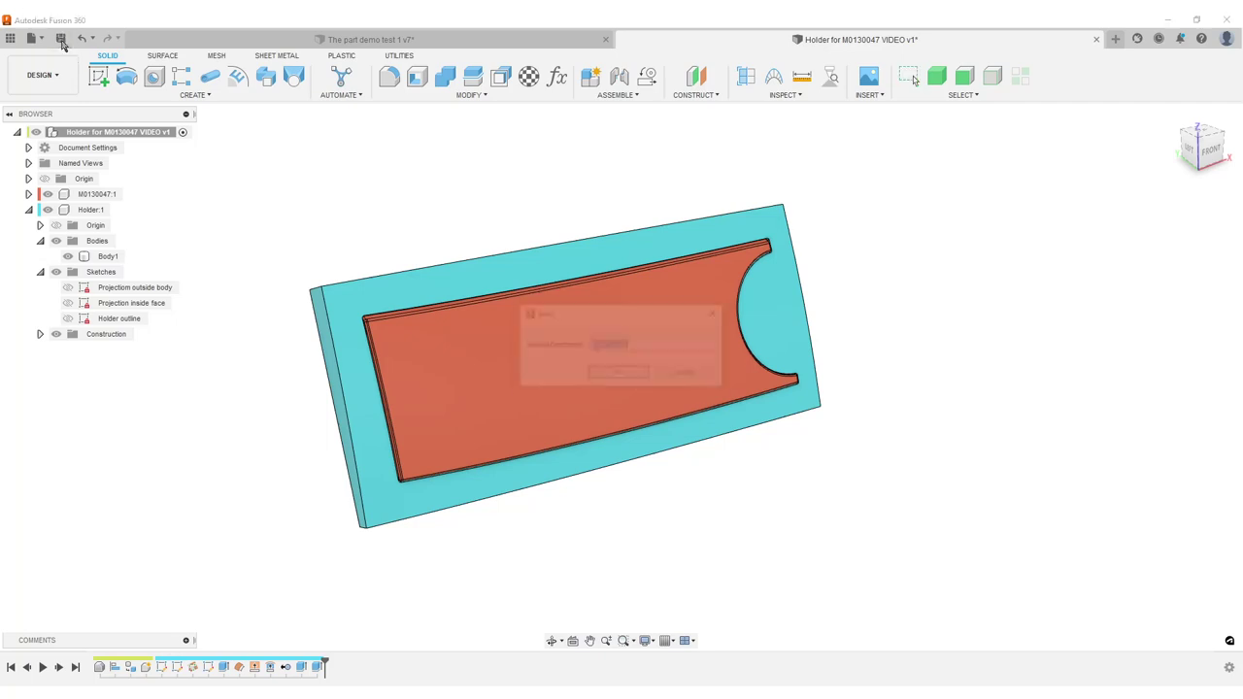
pyautogui.click(620, 375)
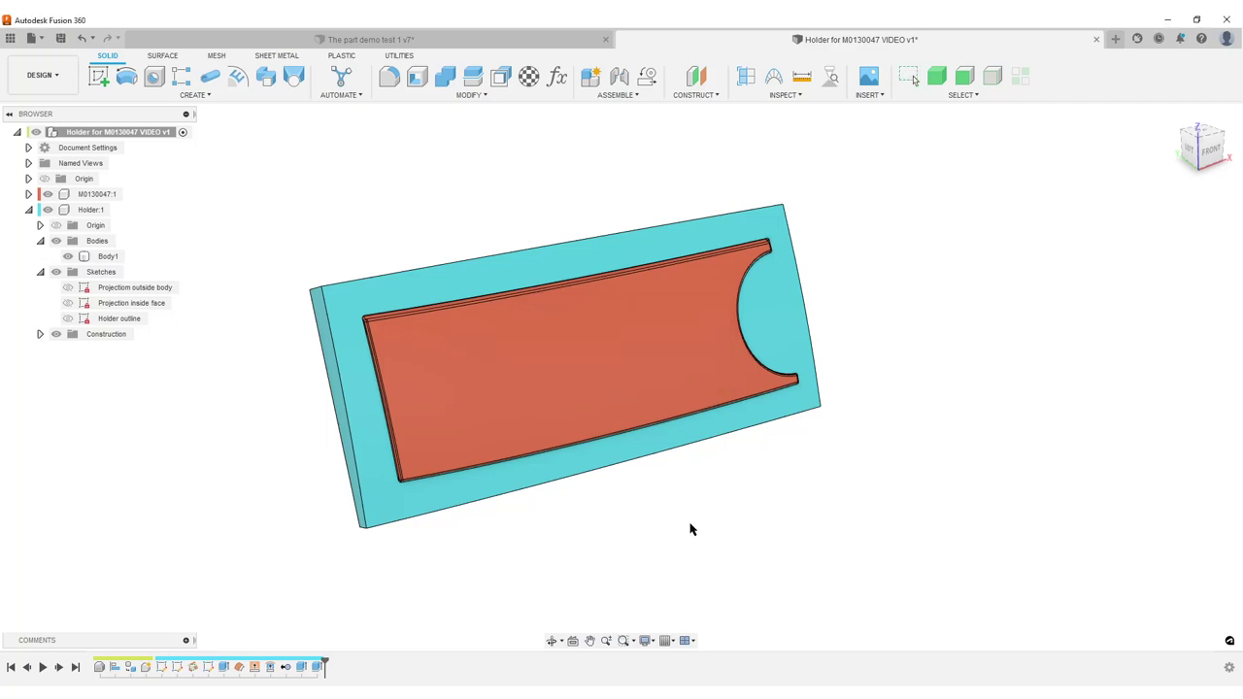
# - Set up an as-built joint between components M0130047 and Holder with the joint type Slider
pyautogui.keyDown('shift'); pyautogui.moveTo(688, 510); pyautogui.dragTo(533, 496, button='middle'); pyautogui.keyUp('shift')
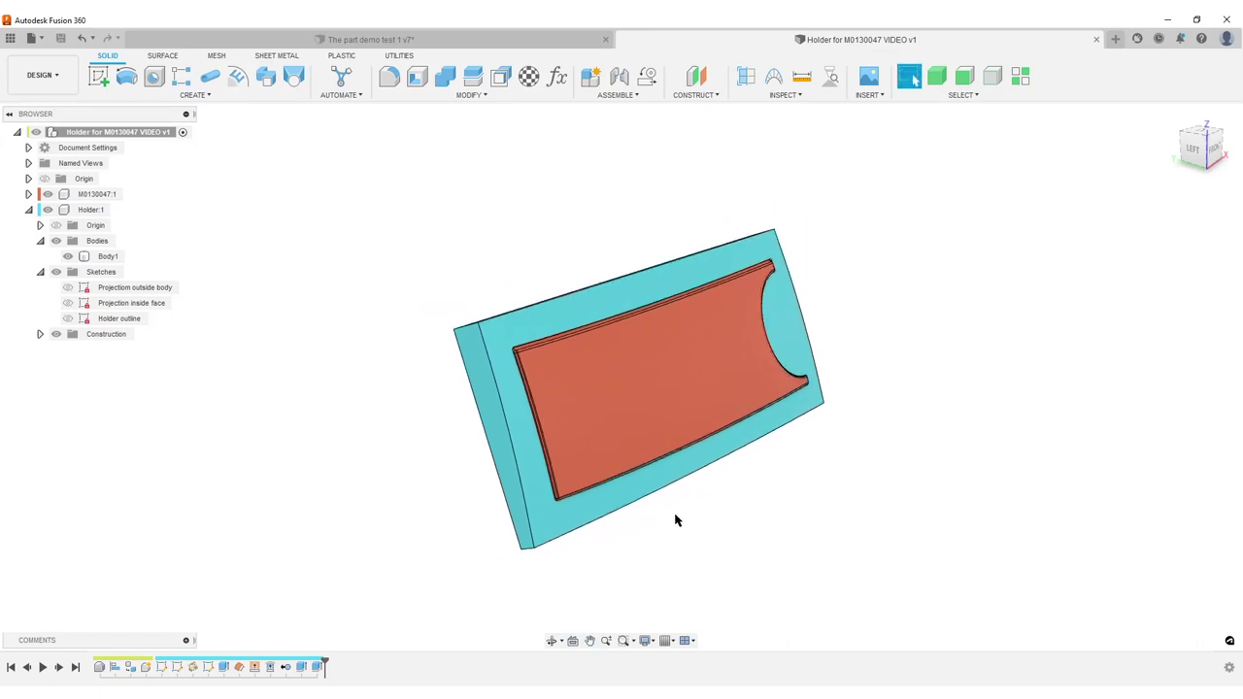
pyautogui.moveTo(721, 474)
pyautogui.keyDown('shift'); pyautogui.mouseDown(button='middle')
pyautogui.moveTo(768, 502)
pyautogui.moveTo(699, 466)
pyautogui.moveTo(830, 483)
pyautogui.moveTo(838, 402)
pyautogui.moveTo(748, 408)
pyautogui.moveTo(738, 474)
pyautogui.moveTo(739, 460)
pyautogui.mouseUp(button='middle'); pyautogui.keyUp('shift')
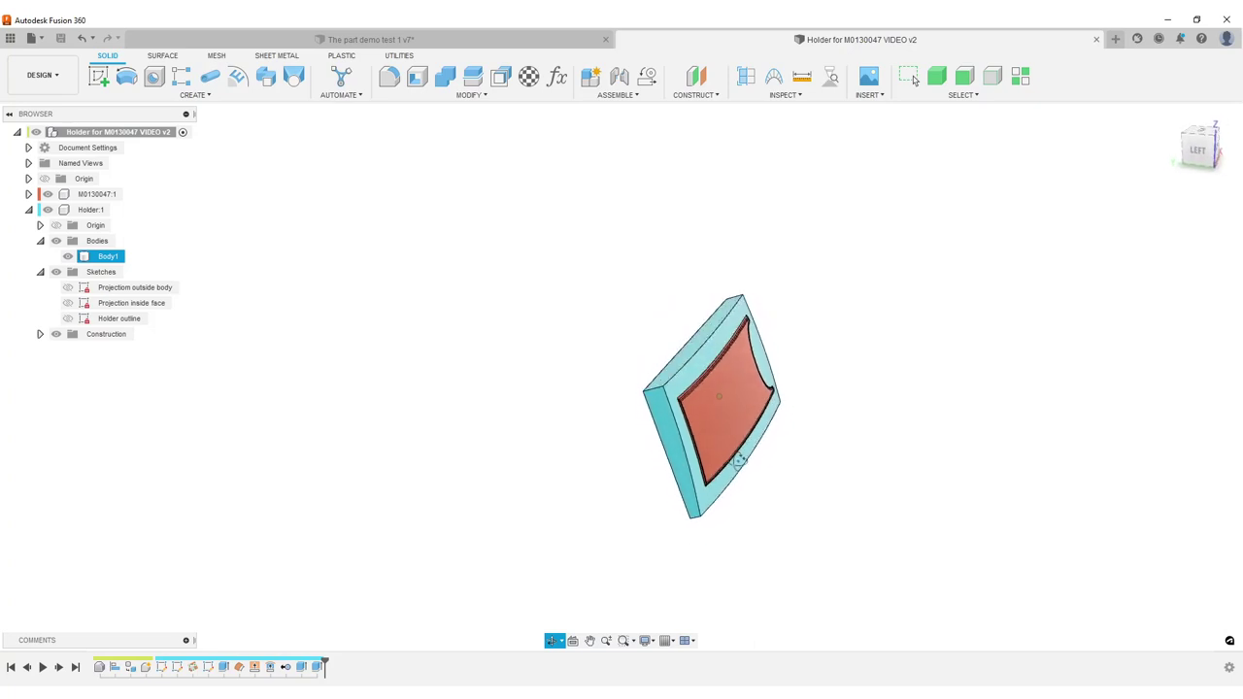
pyautogui.scroll(3, 763, 485)
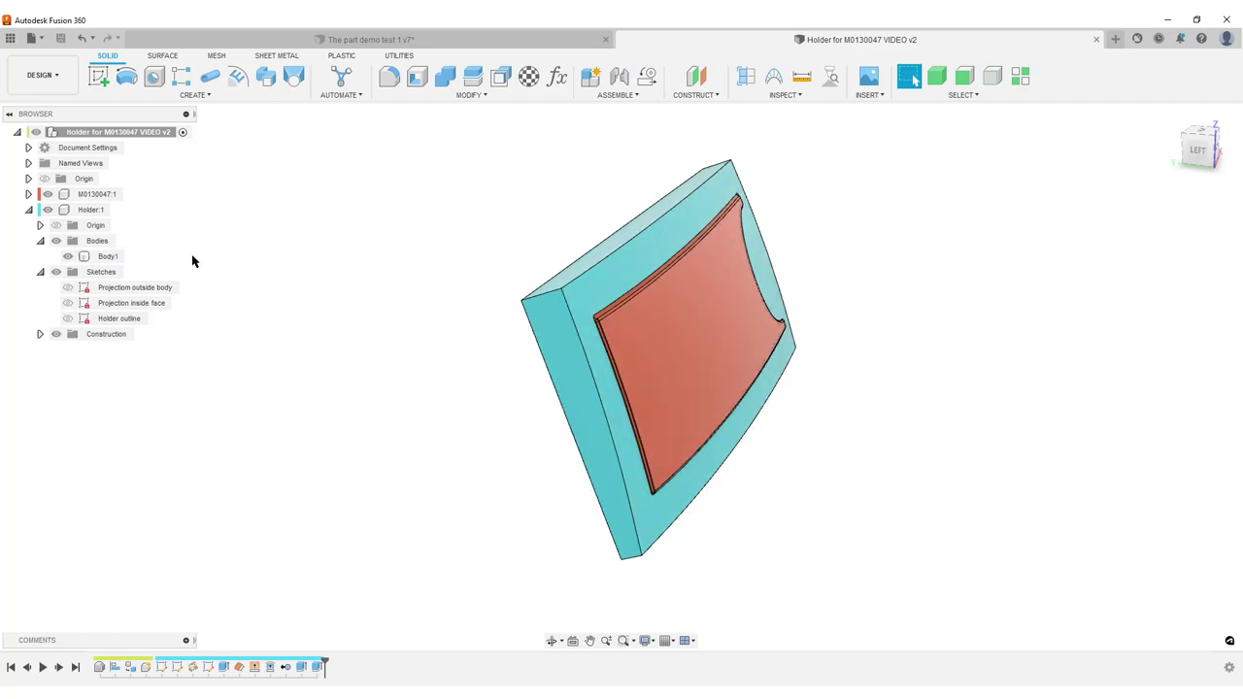
pyautogui.click(612, 96)
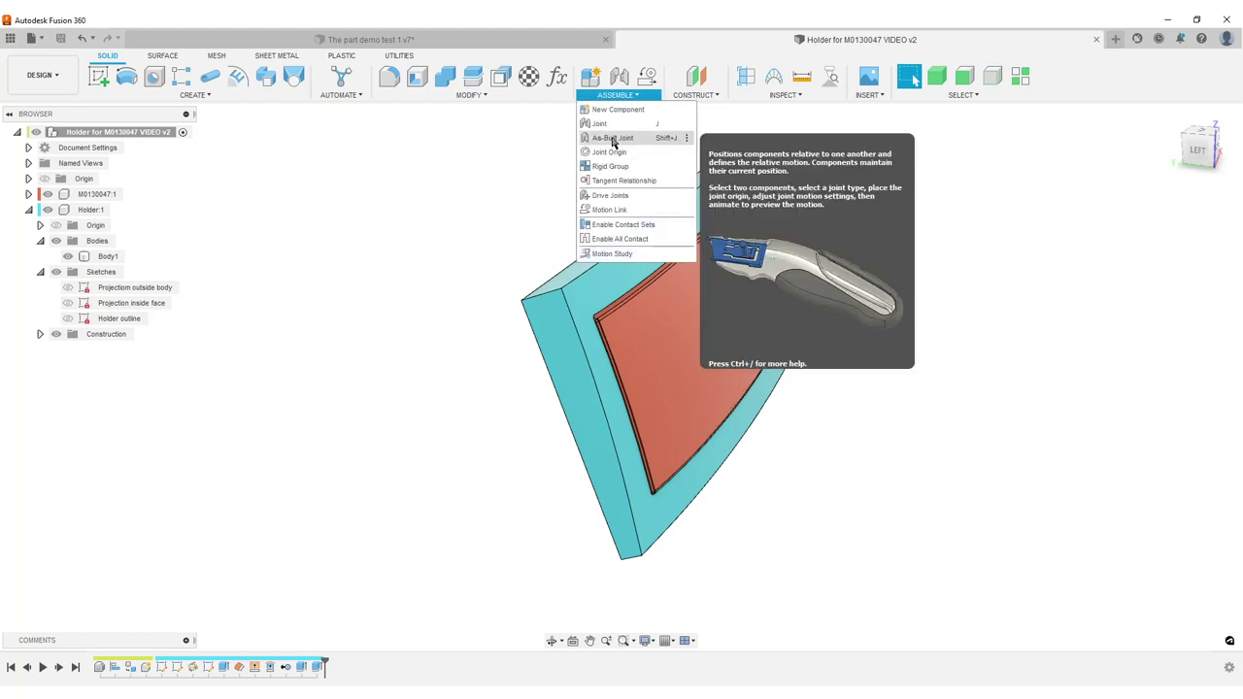
pyautogui.click(612, 139)
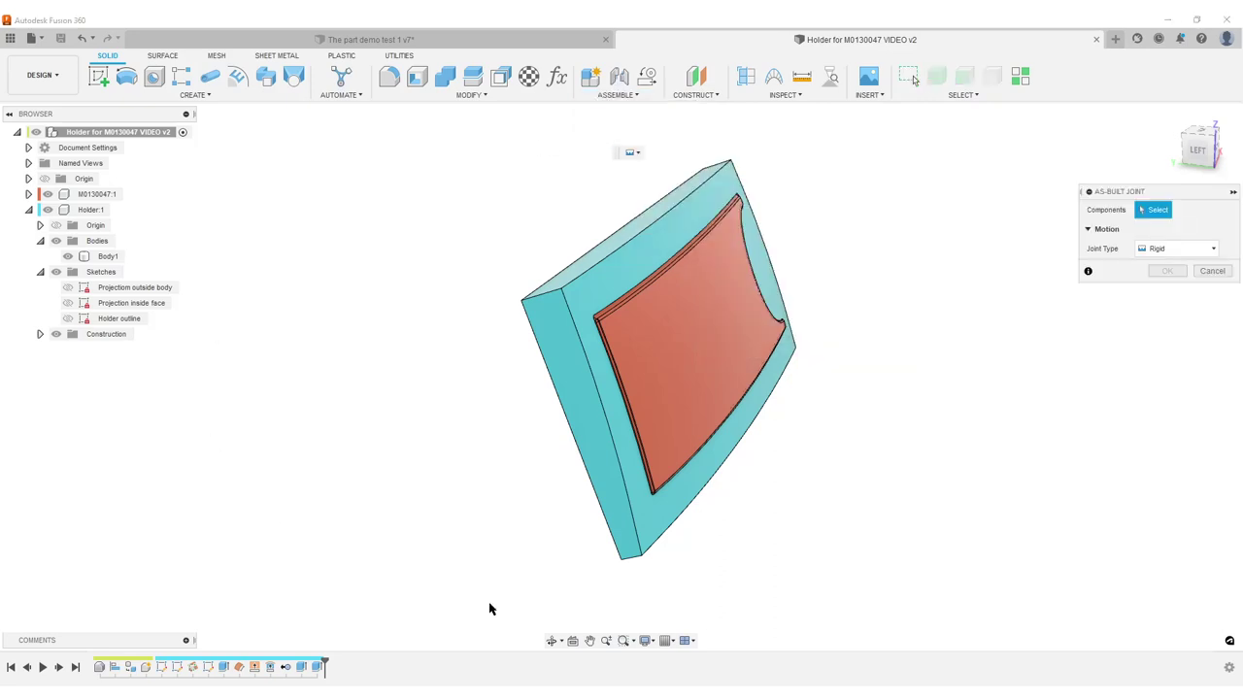
pyautogui.click(88, 195)
pyautogui.click(88, 210)
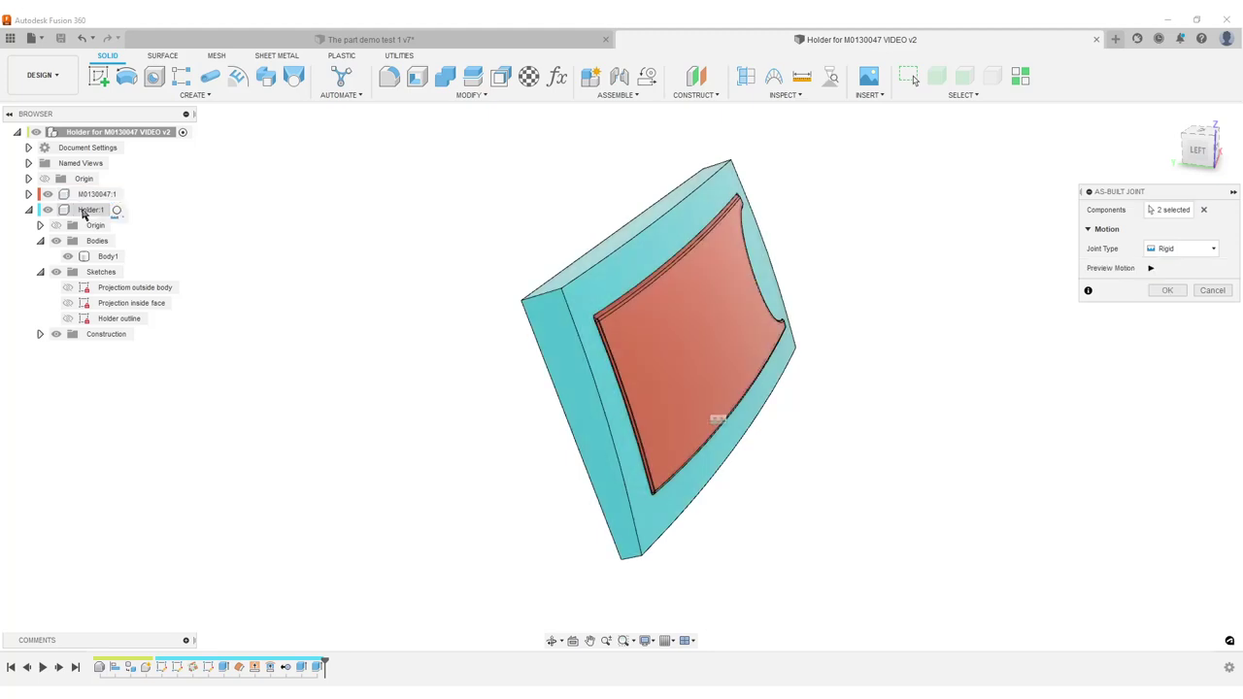
pyautogui.click(1200, 250)
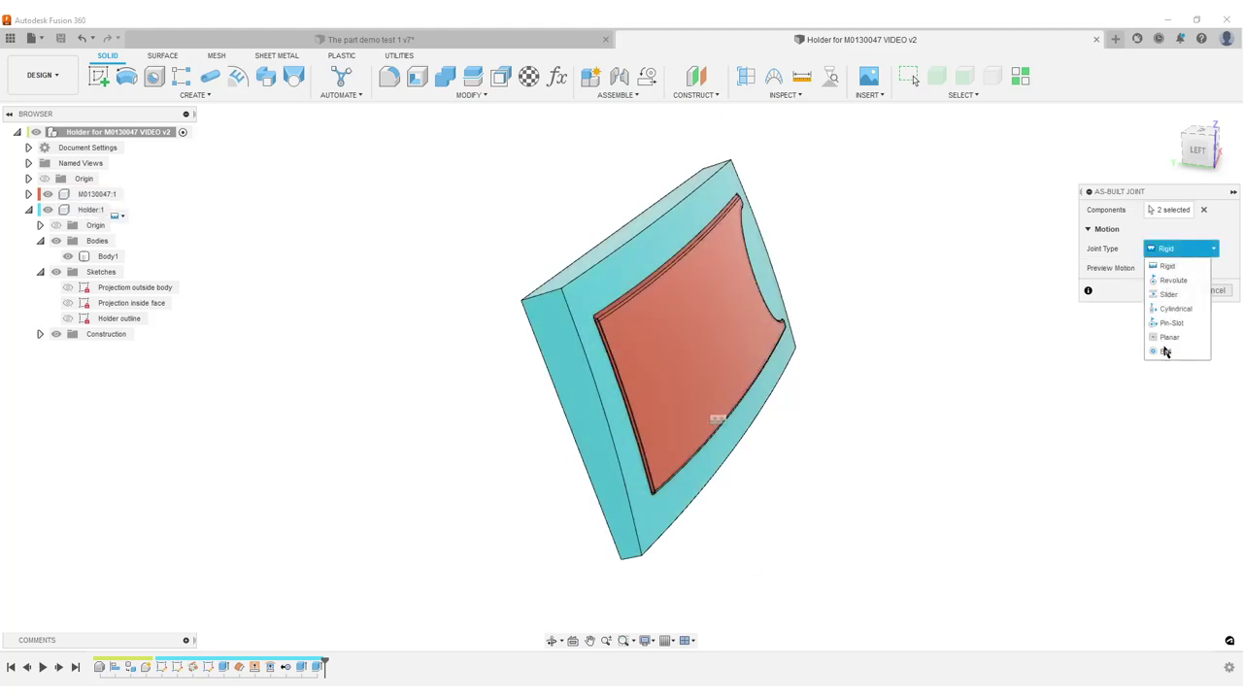
pyautogui.click(1168, 294)
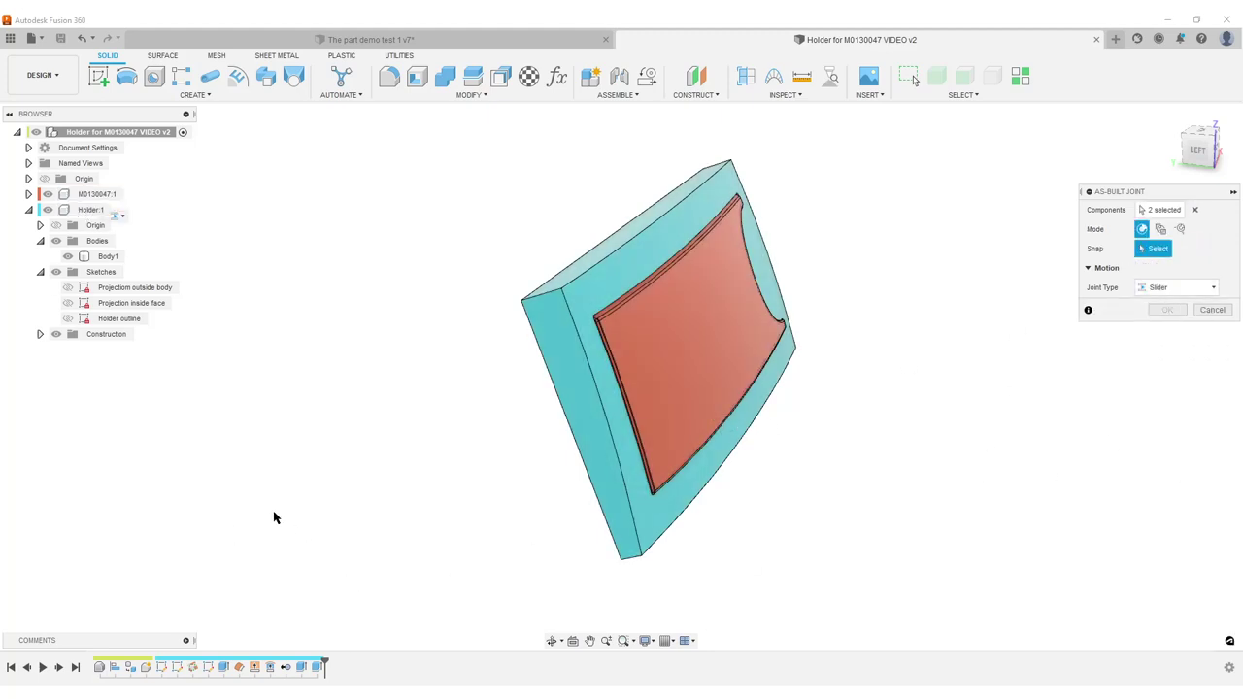
# - Hide the holder to snap the joint to the side edge of a clip on M0130047, show the holder again, and preview the slide
pyautogui.keyDown('shift'); pyautogui.moveTo(275, 421); pyautogui.dragTo(366, 457, button='middle'); pyautogui.keyUp('shift')
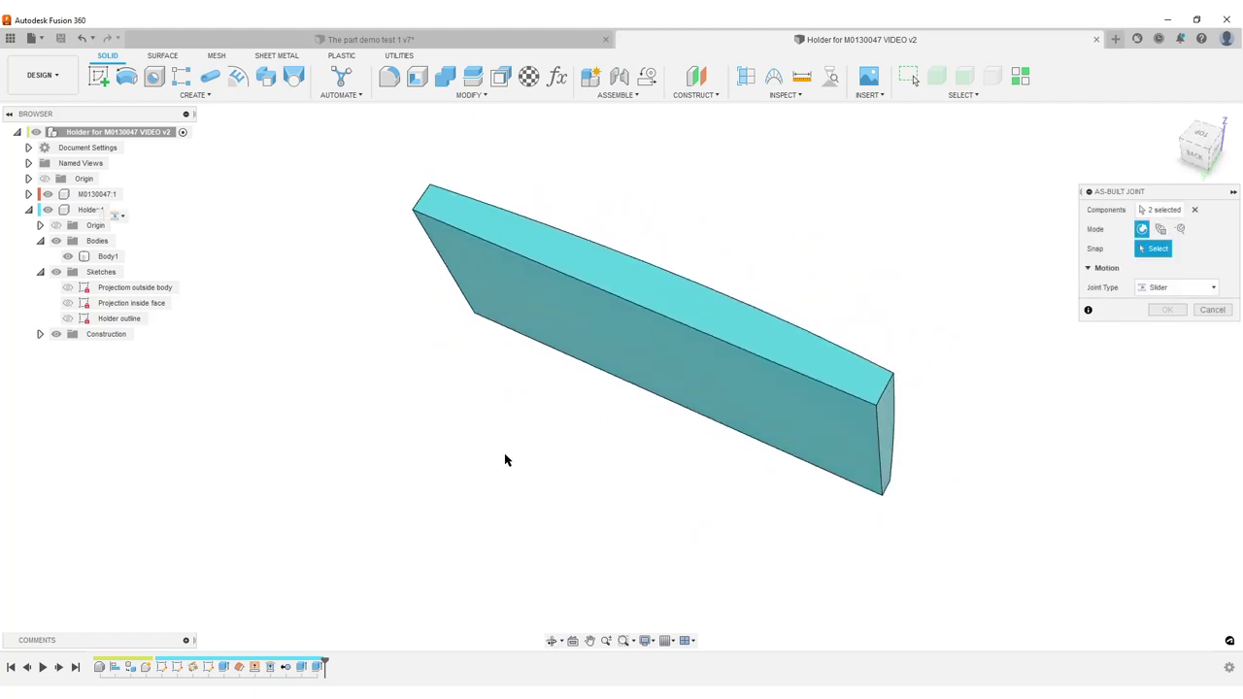
pyautogui.scroll(3, 534, 450)
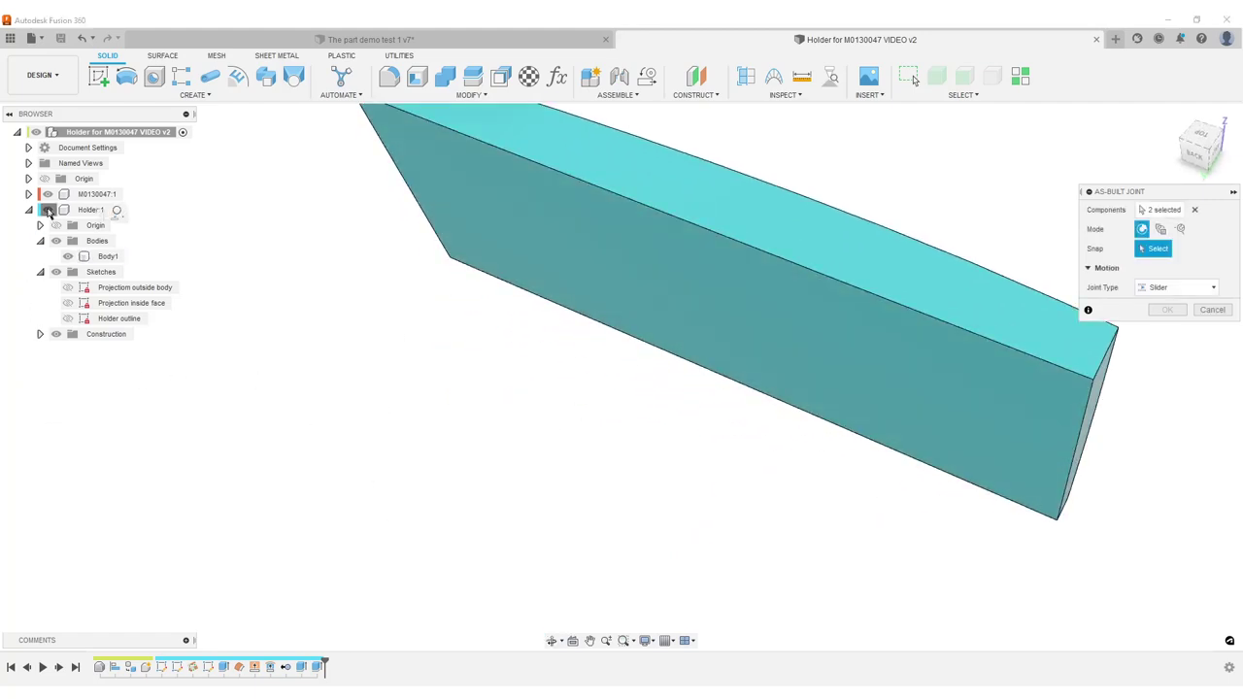
pyautogui.click(49, 211)
pyautogui.scroll(5, 611, 349)
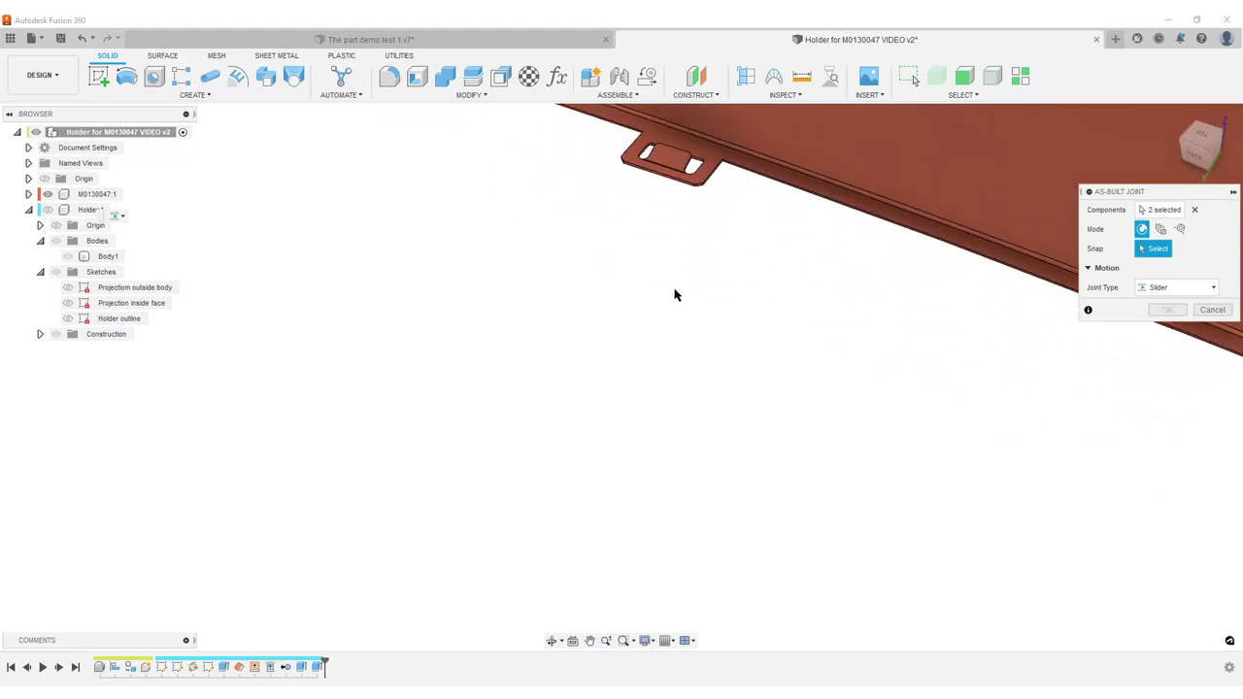
pyautogui.scroll(5, 574, 405)
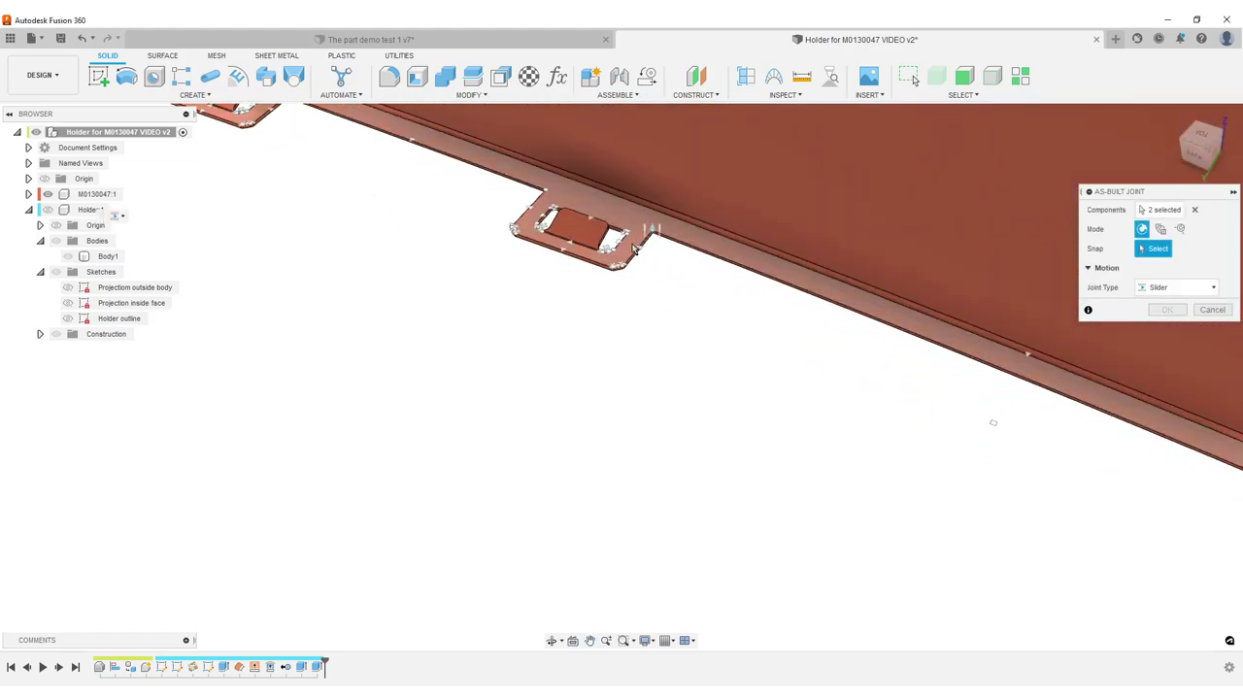
pyautogui.scroll(5, 647, 264)
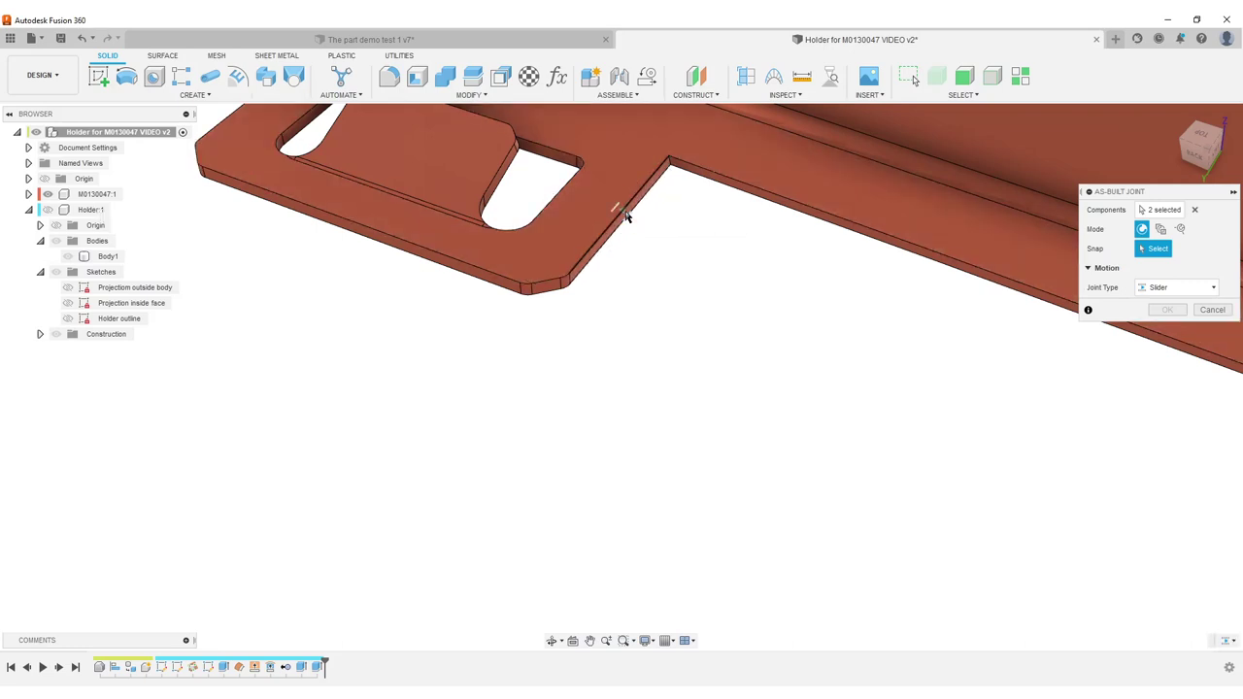
pyautogui.click(625, 215)
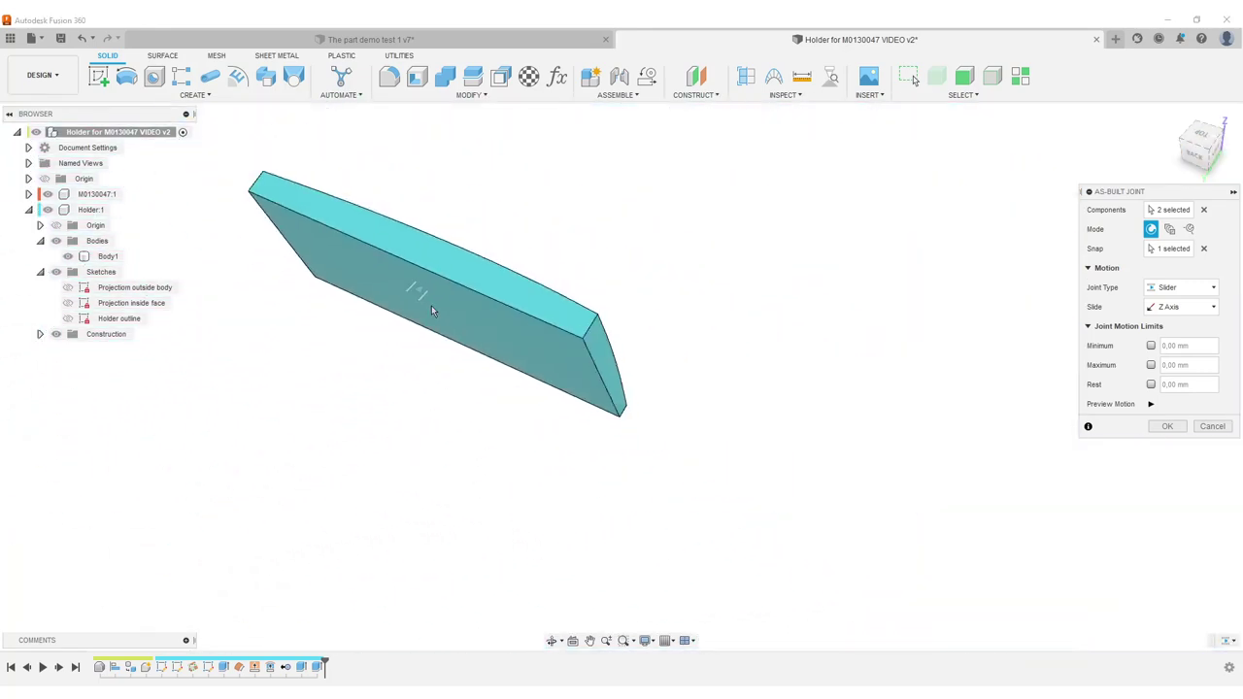
pyautogui.click(1151, 404)
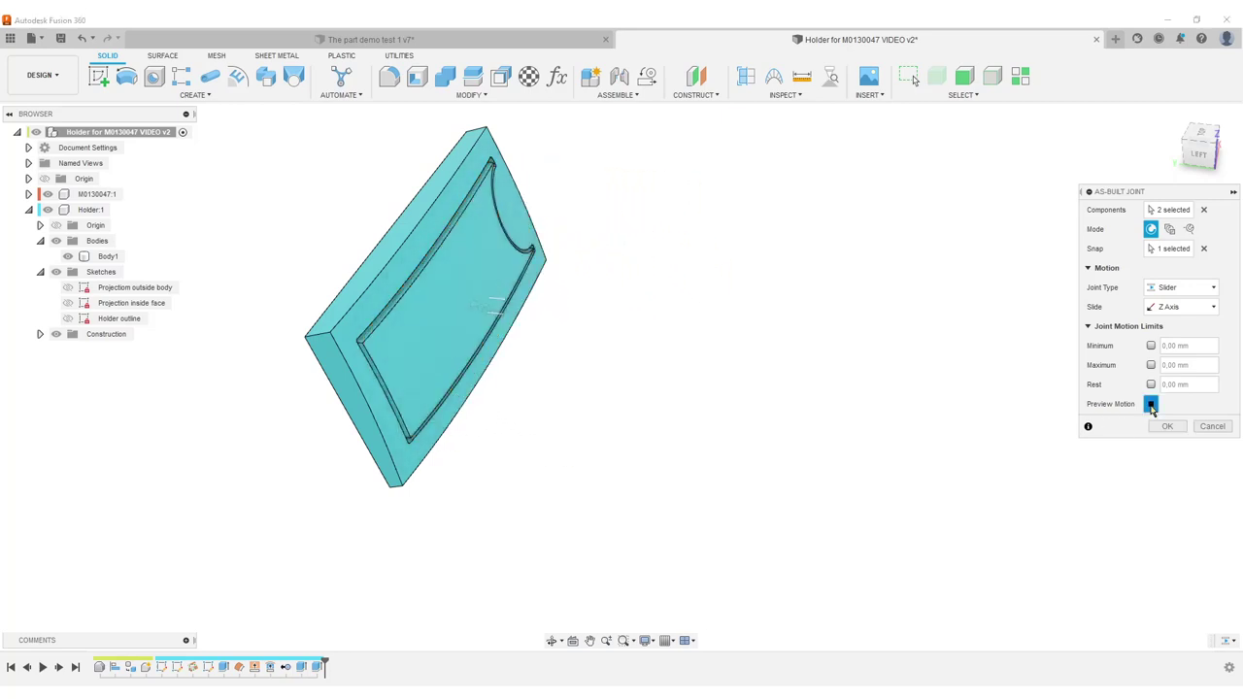
pyautogui.click(1150, 404)
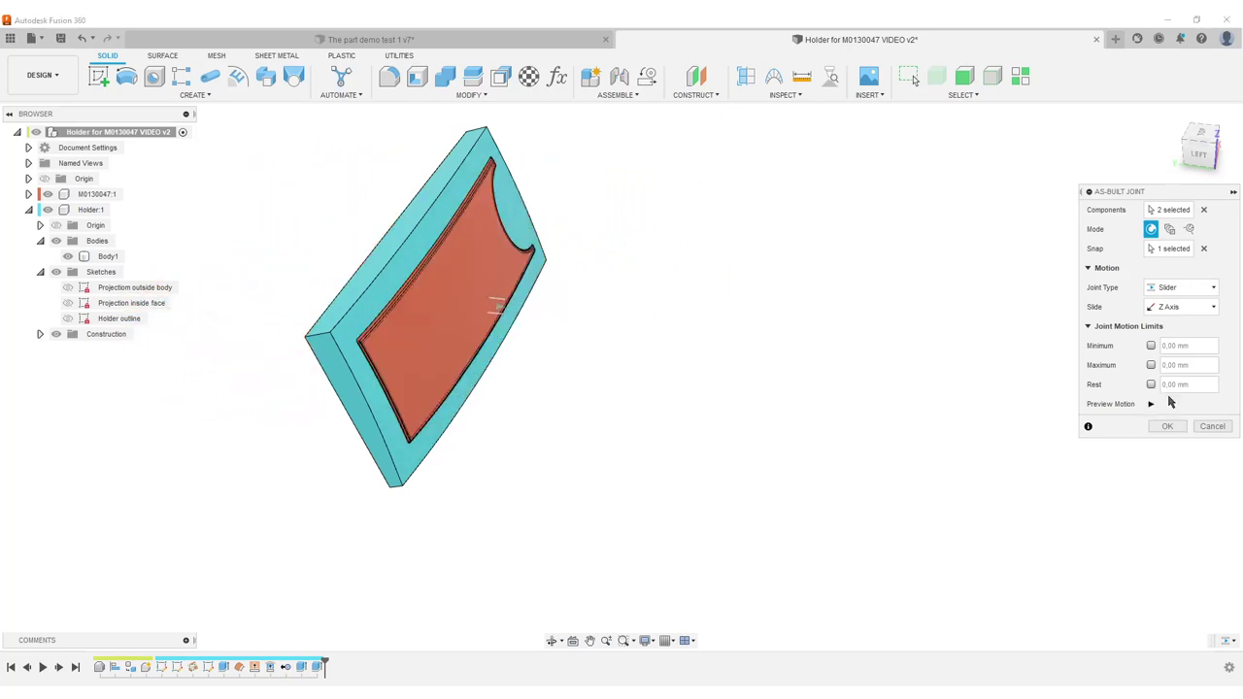
# - Enable the slider's motion limits with a minimum of 0 mm and a maximum of 50 mm
pyautogui.click(1150, 346)
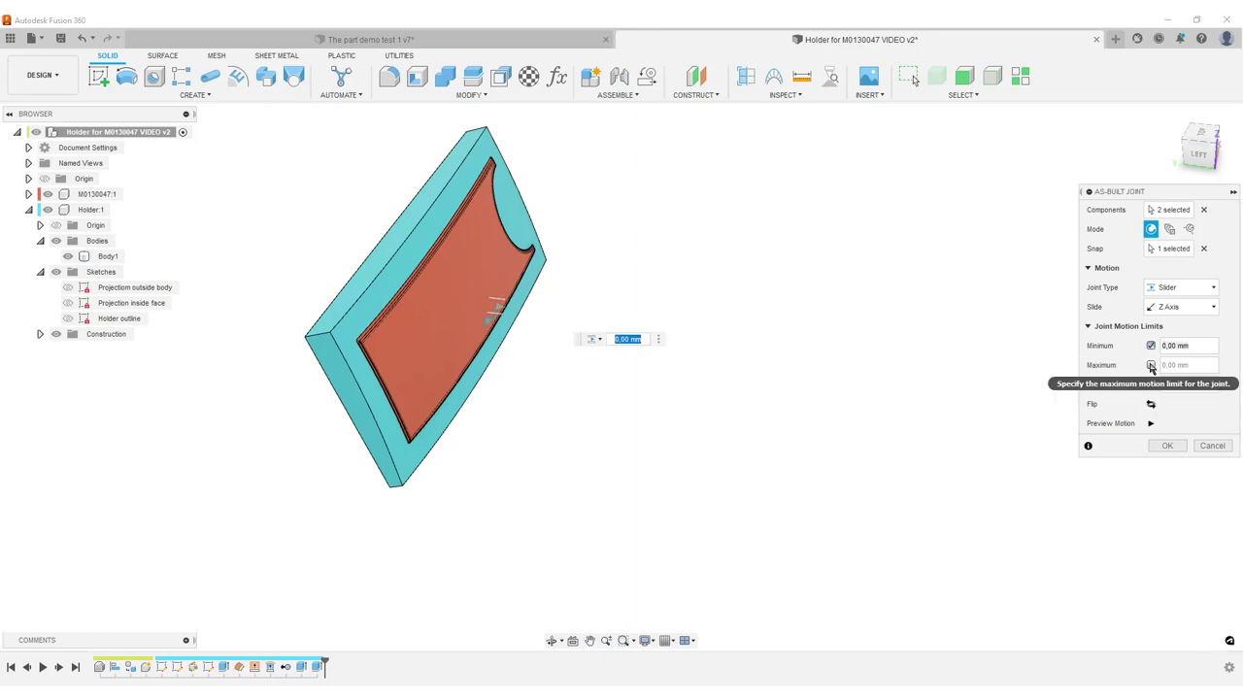
pyautogui.click(1151, 365)
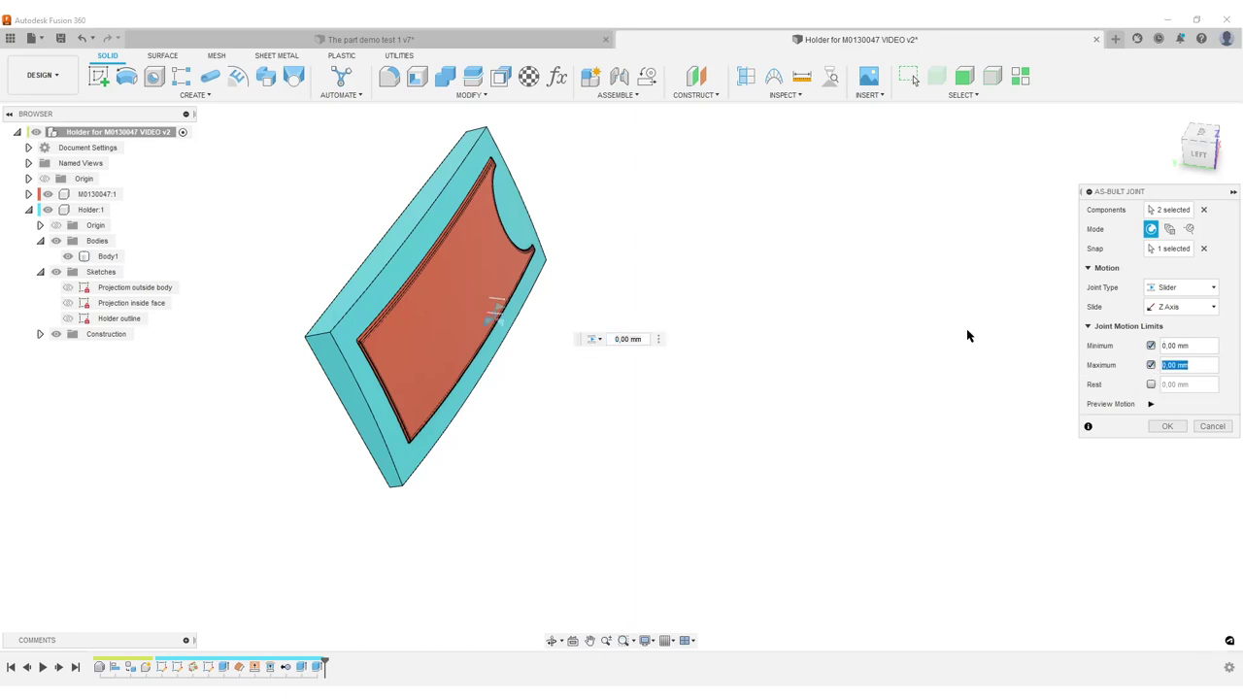
pyautogui.scroll(3, 633, 314)
pyautogui.moveTo(491, 364); pyautogui.dragTo(733, 424, button='middle')
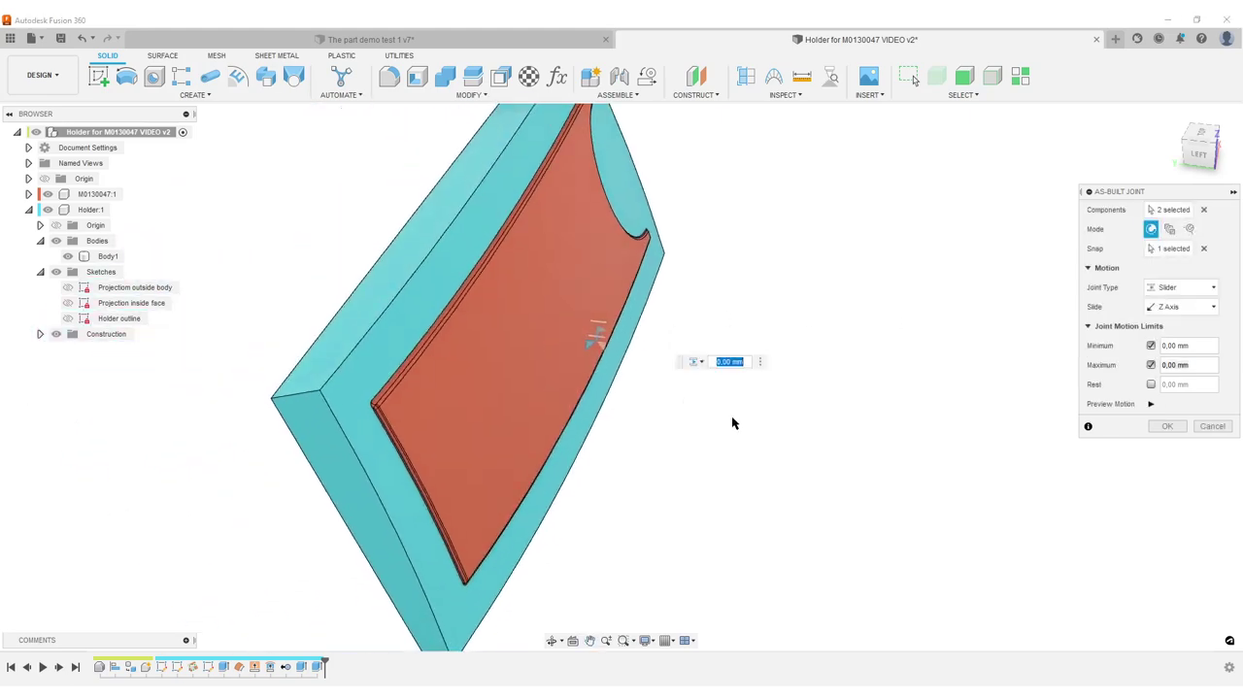
pyautogui.click(1194, 363)
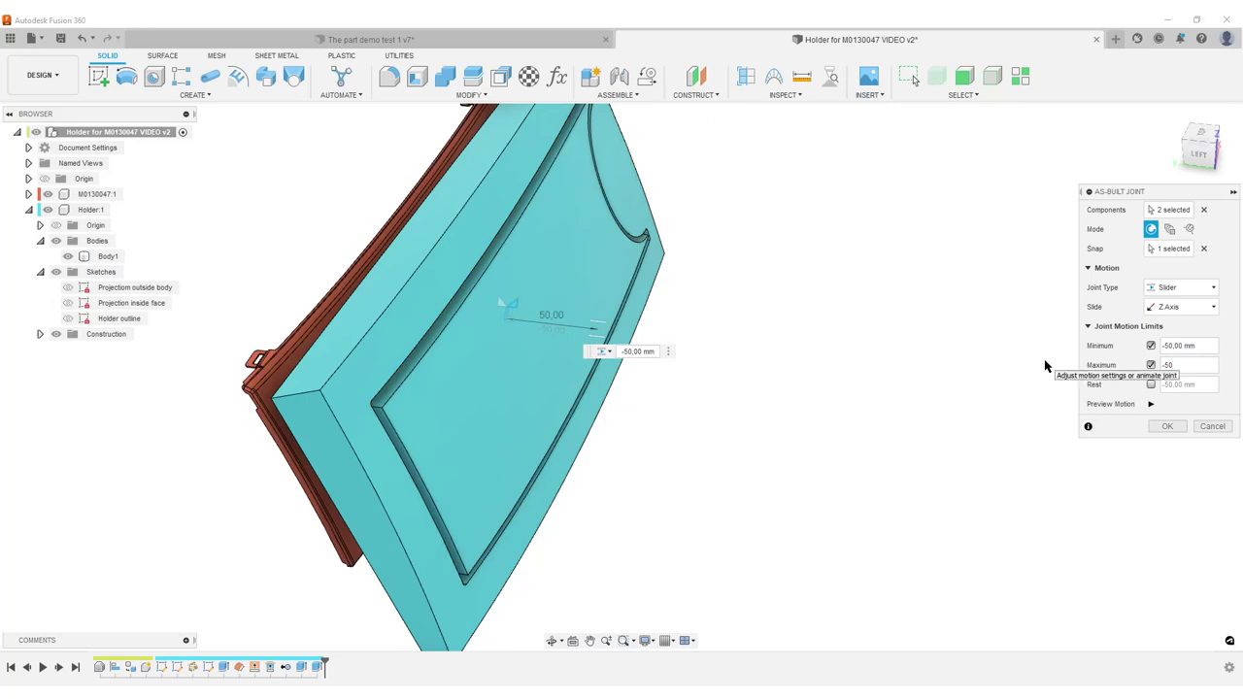
pyautogui.moveTo(1185, 364); pyautogui.dragTo(1115, 364)
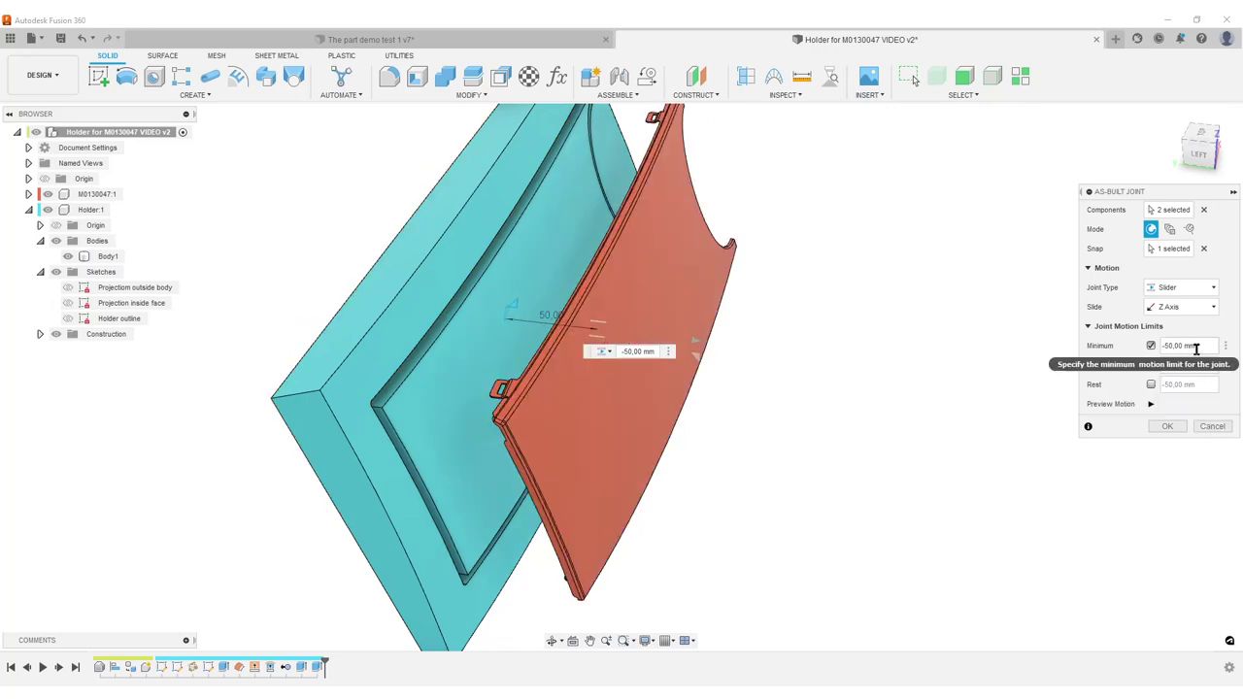
pyautogui.click(1205, 344)
pyautogui.write('0')
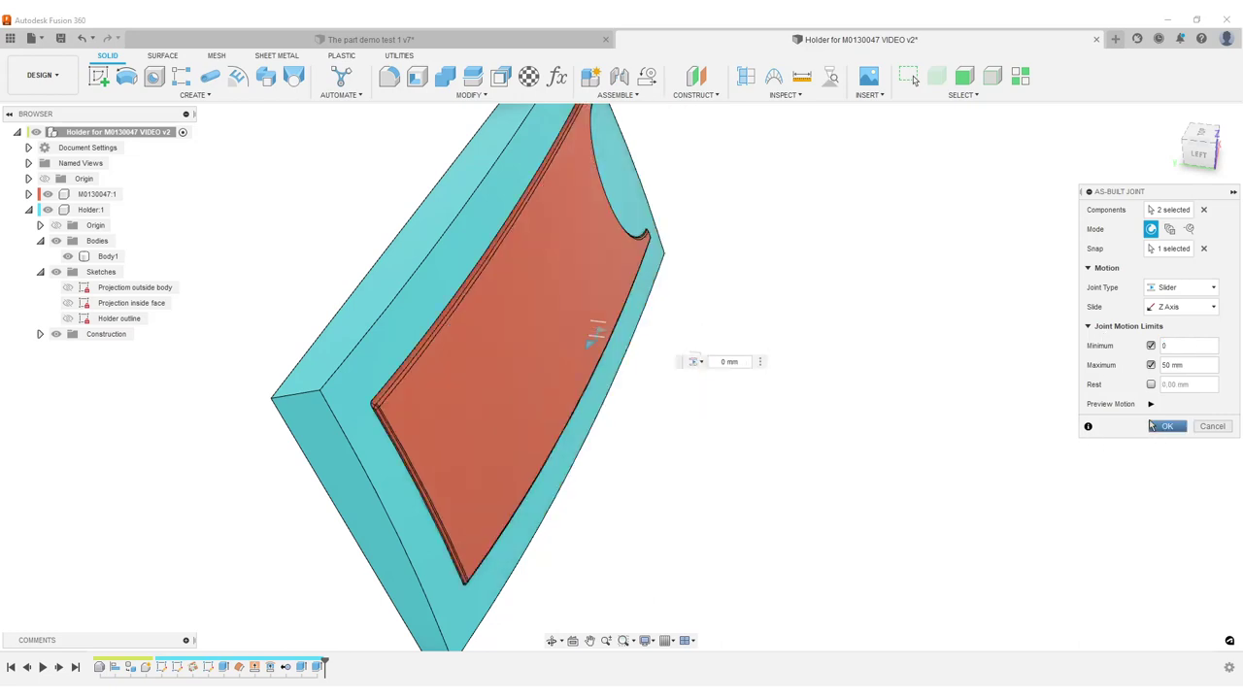
# - Preview the limited motion, set the maximum limit to 100 mm, and complete the as-built joint
pyautogui.click(1151, 402)
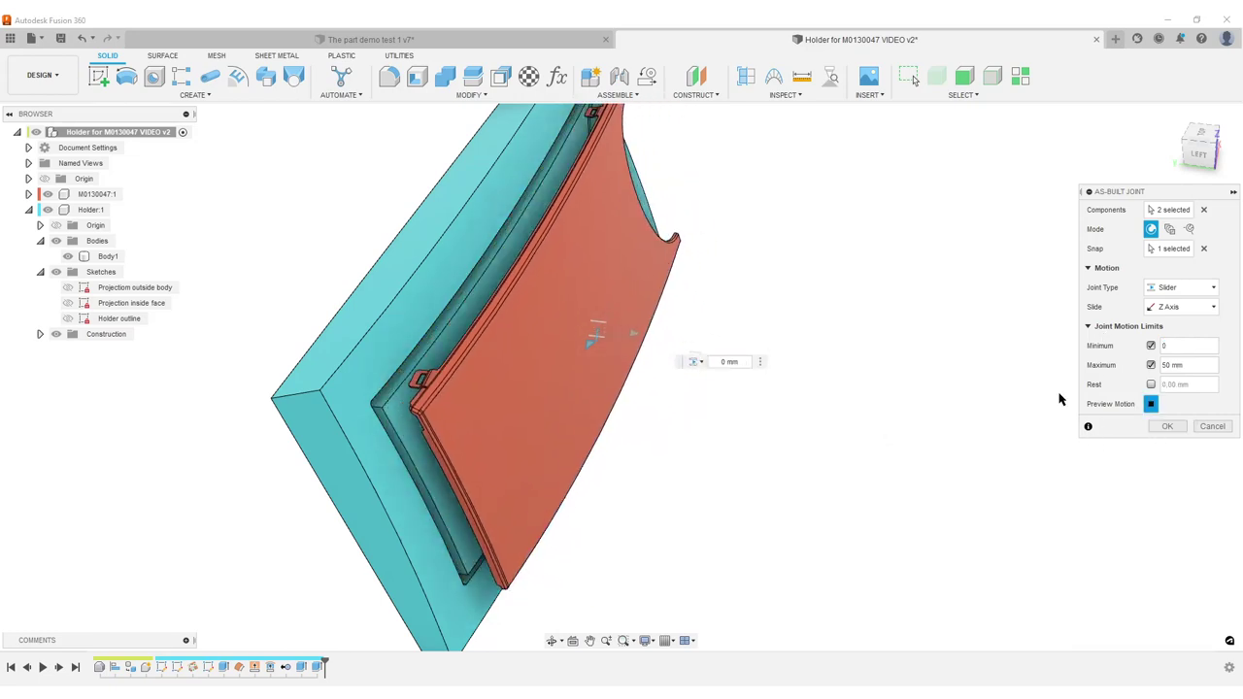
pyautogui.moveTo(1192, 366); pyautogui.dragTo(1131, 362)
pyautogui.write('100')
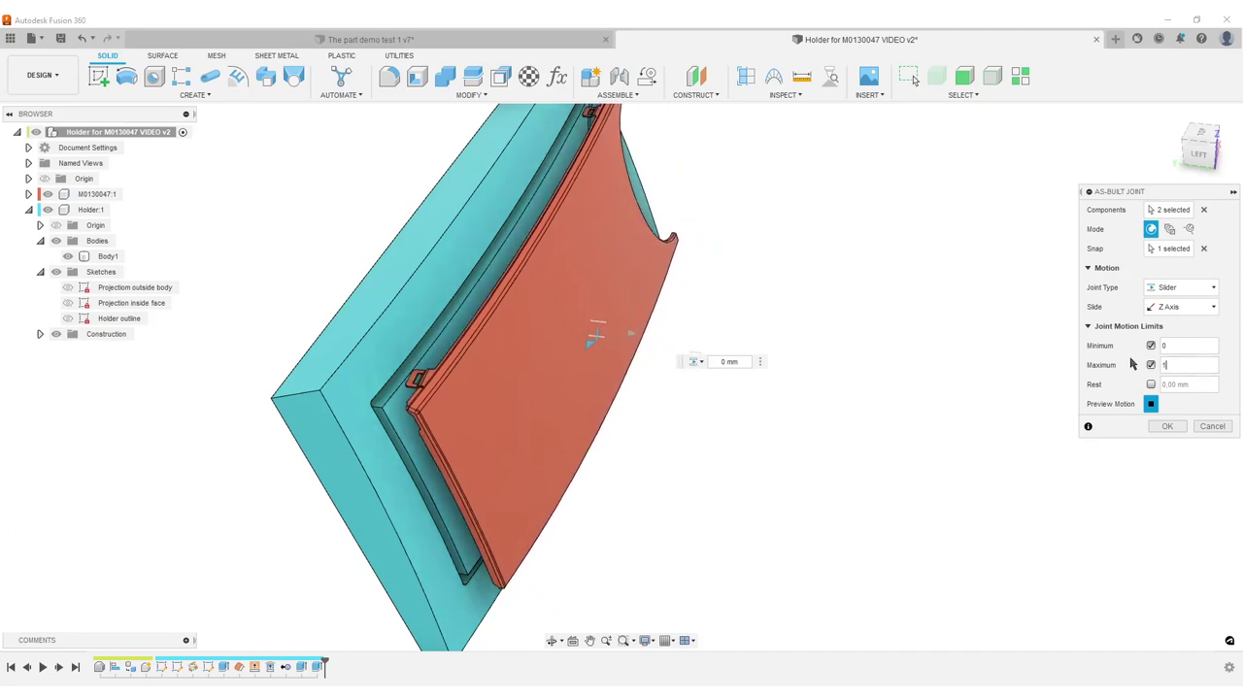
pyautogui.click(1152, 405)
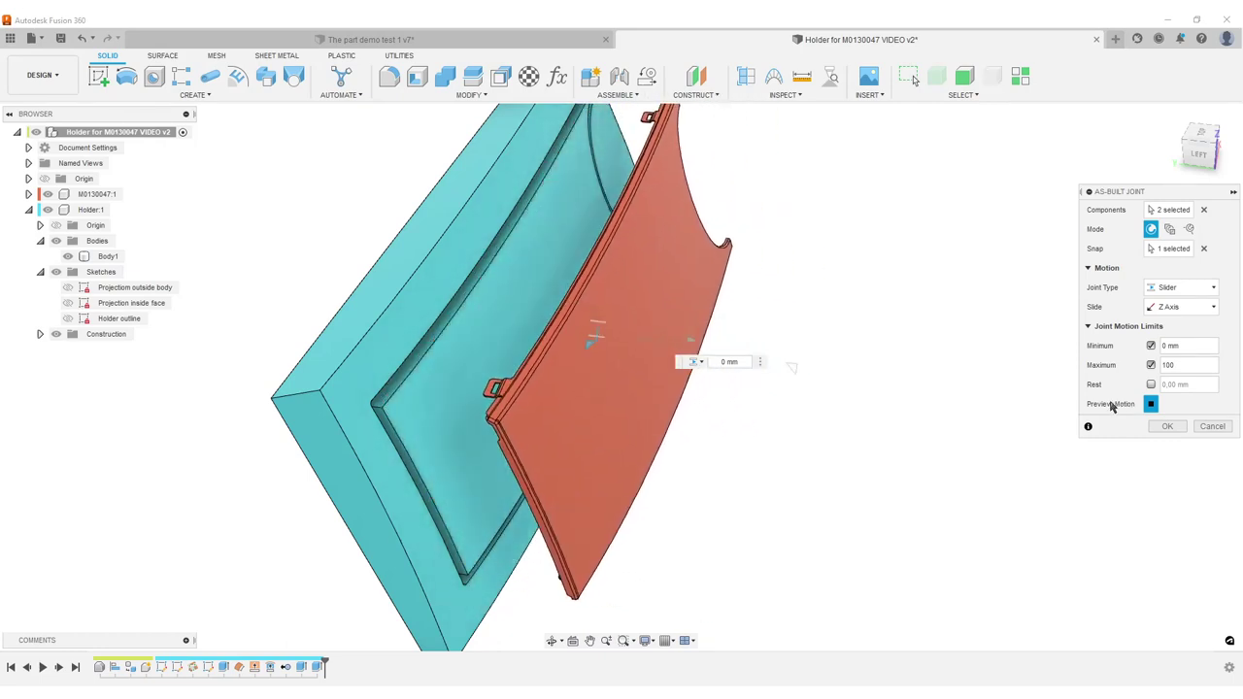
pyautogui.click(1168, 429)
# - Start a joint and snap its first component to the centre of the holder's flat underside
pyautogui.scroll(-5, 690, 483)
pyautogui.keyDown('shift'); pyautogui.moveTo(690, 482); pyautogui.dragTo(709, 425, button='middle'); pyautogui.keyUp('shift')
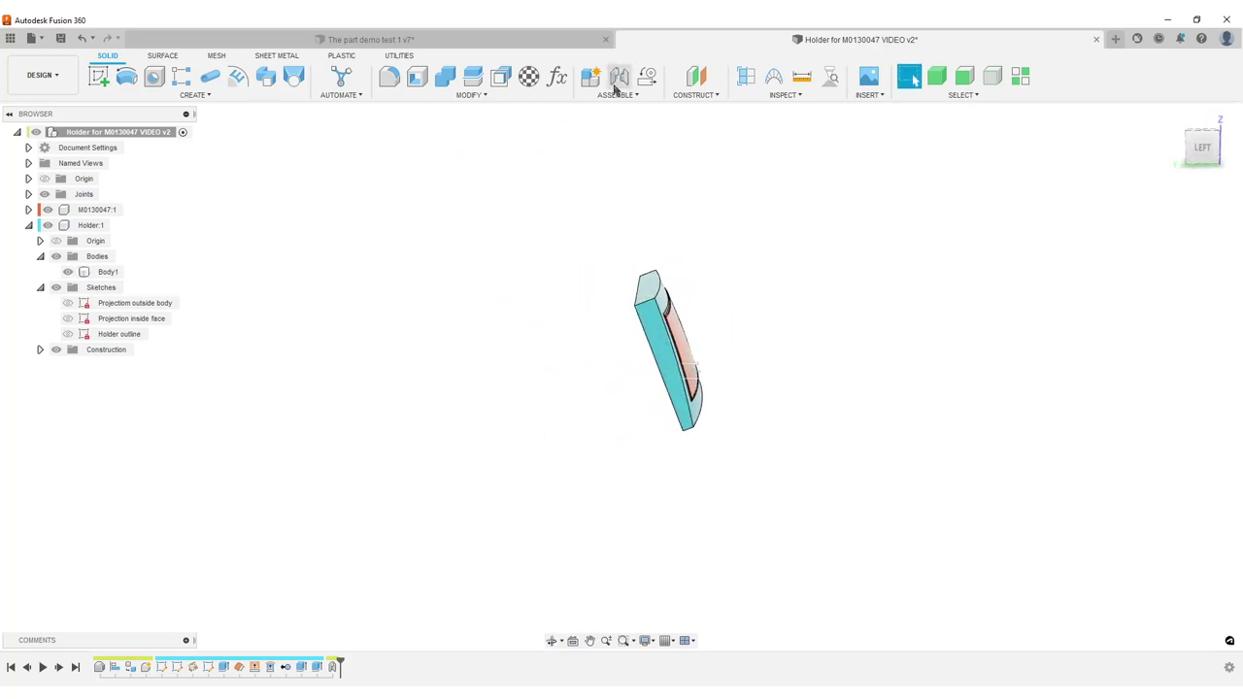
pyautogui.keyDown('shift'); pyautogui.moveTo(421, 485); pyautogui.dragTo(511, 438, button='middle'); pyautogui.keyUp('shift')
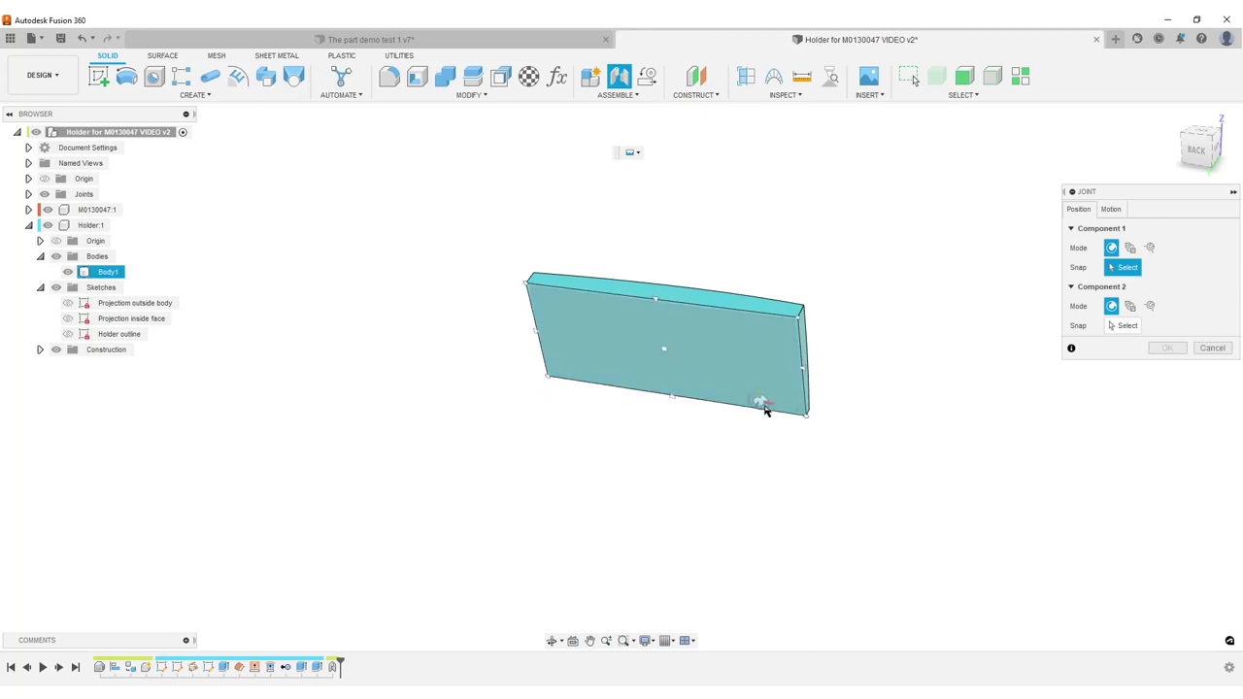
pyautogui.click(663, 356)
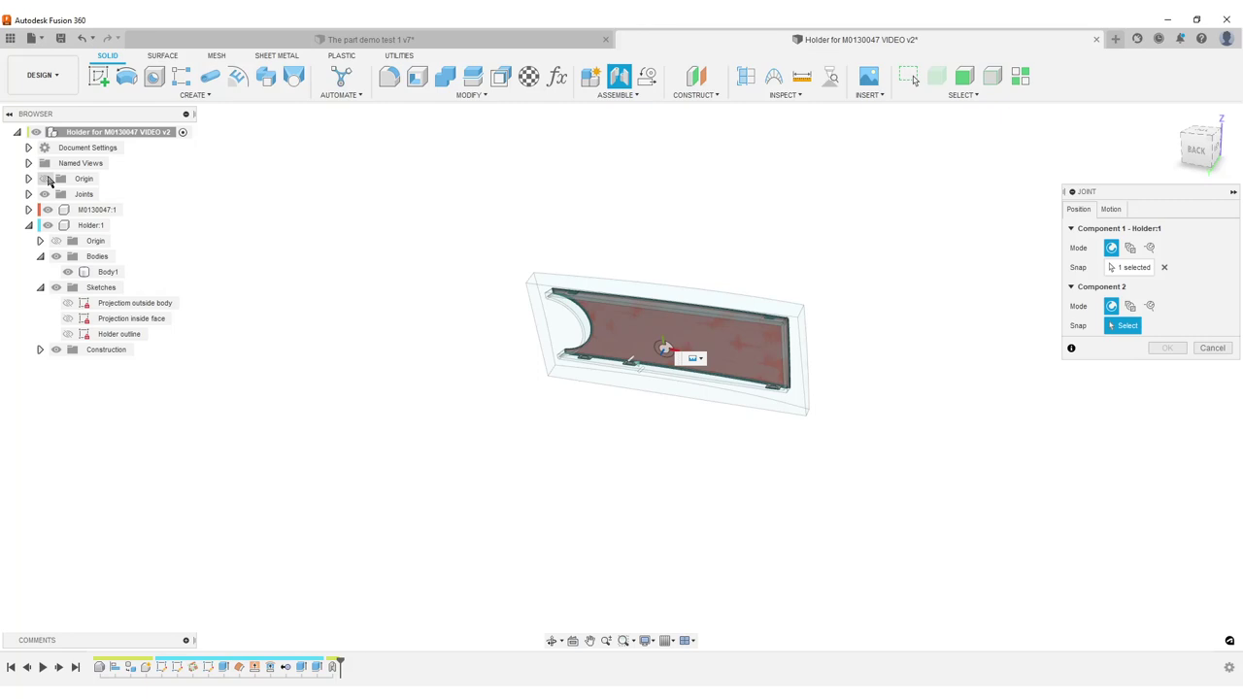
# - Show the assembly origin, snap the joint's second component to the origin point, and complete it with the motion type Rigid
pyautogui.click(45, 179)
pyautogui.keyDown('shift'); pyautogui.moveTo(681, 477); pyautogui.dragTo(687, 391, button='middle'); pyautogui.keyUp('shift')
pyautogui.scroll(2, 681, 461)
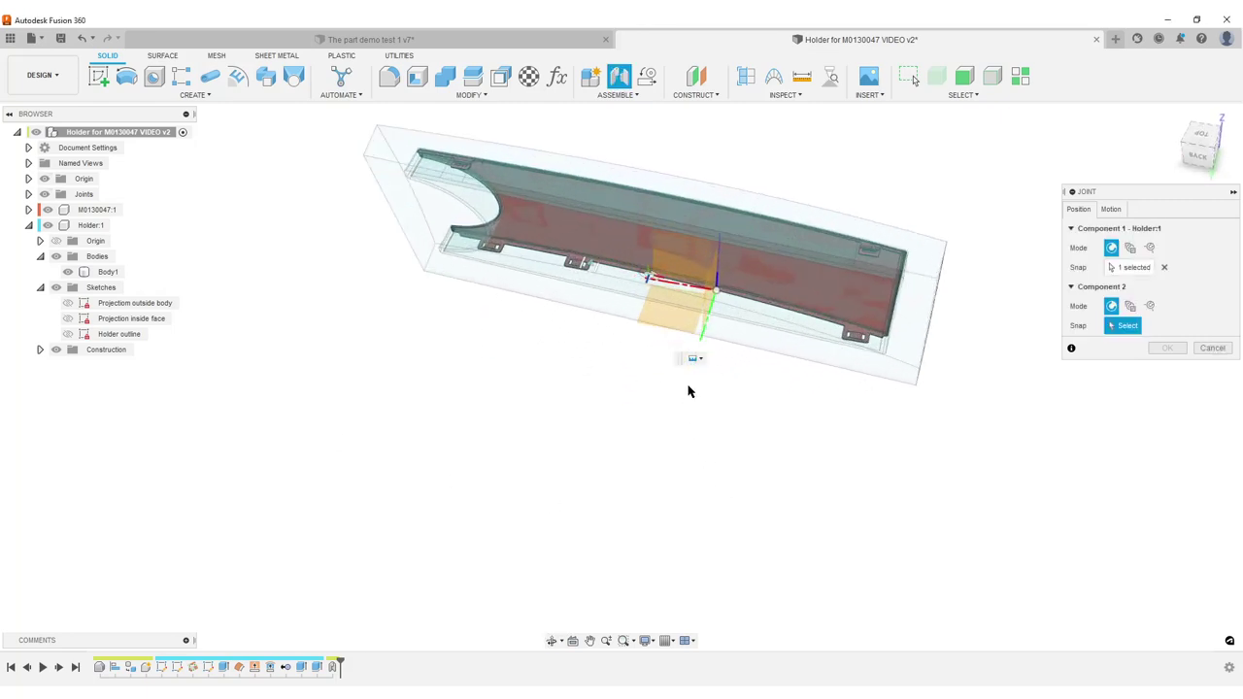
pyautogui.click(716, 293)
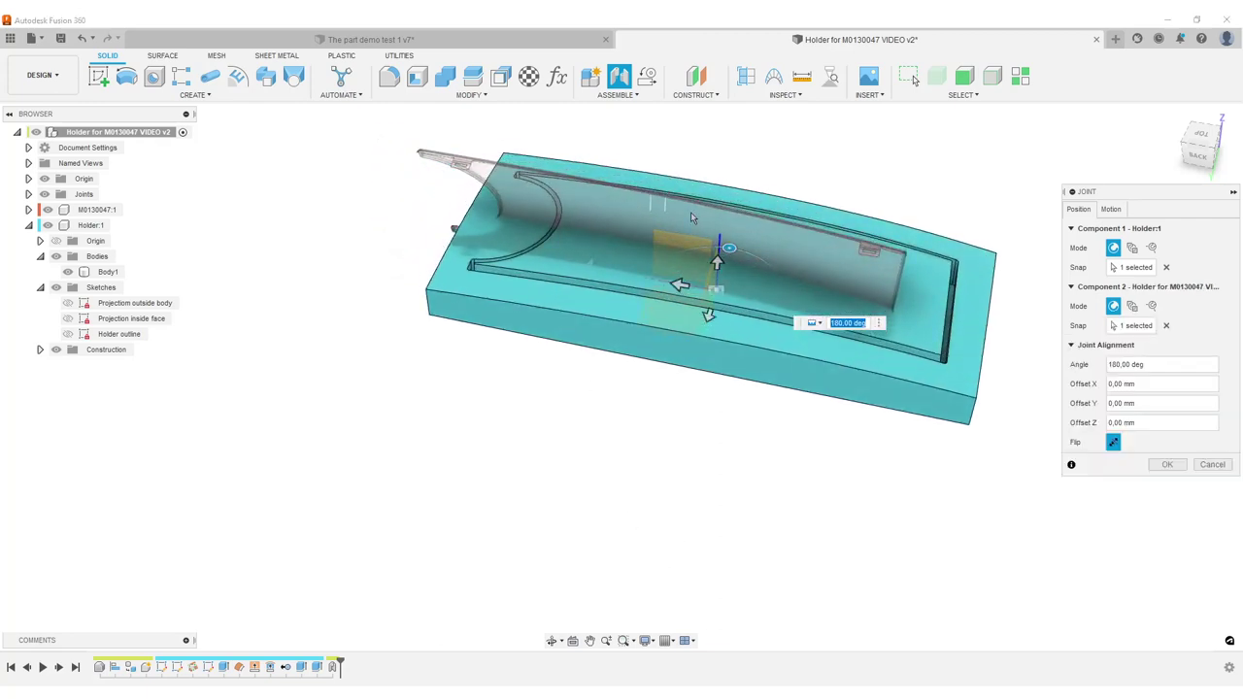
pyautogui.click(1112, 210)
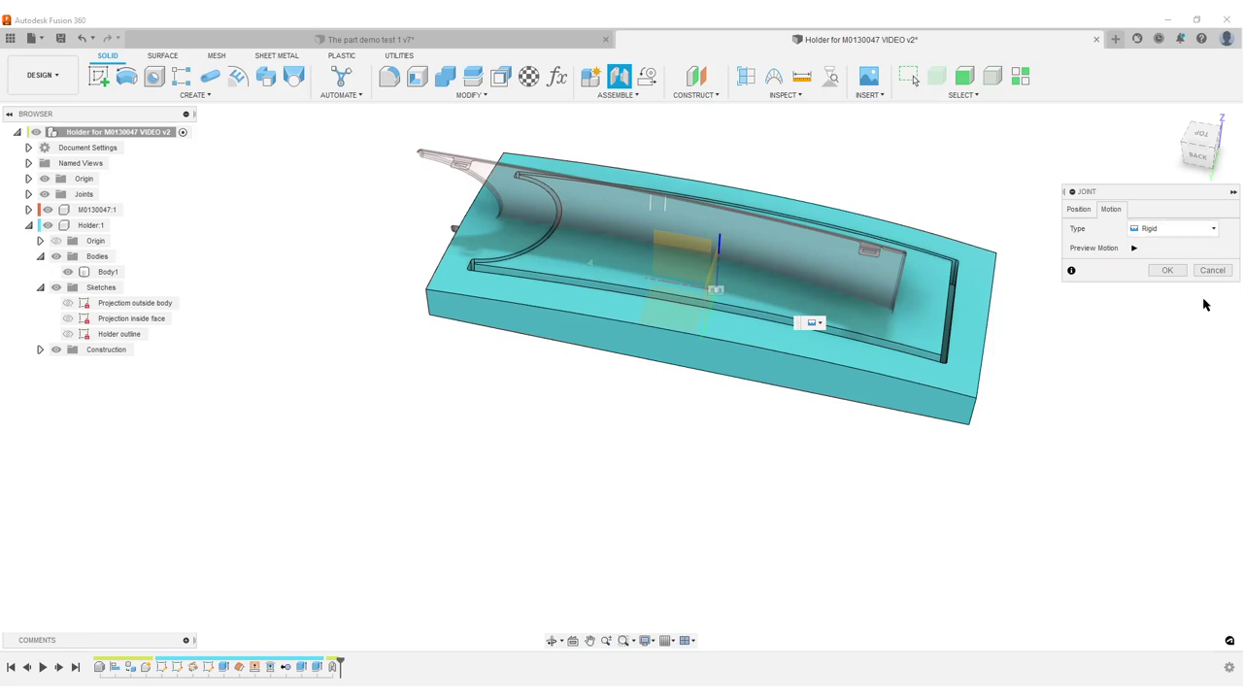
pyautogui.click(1167, 271)
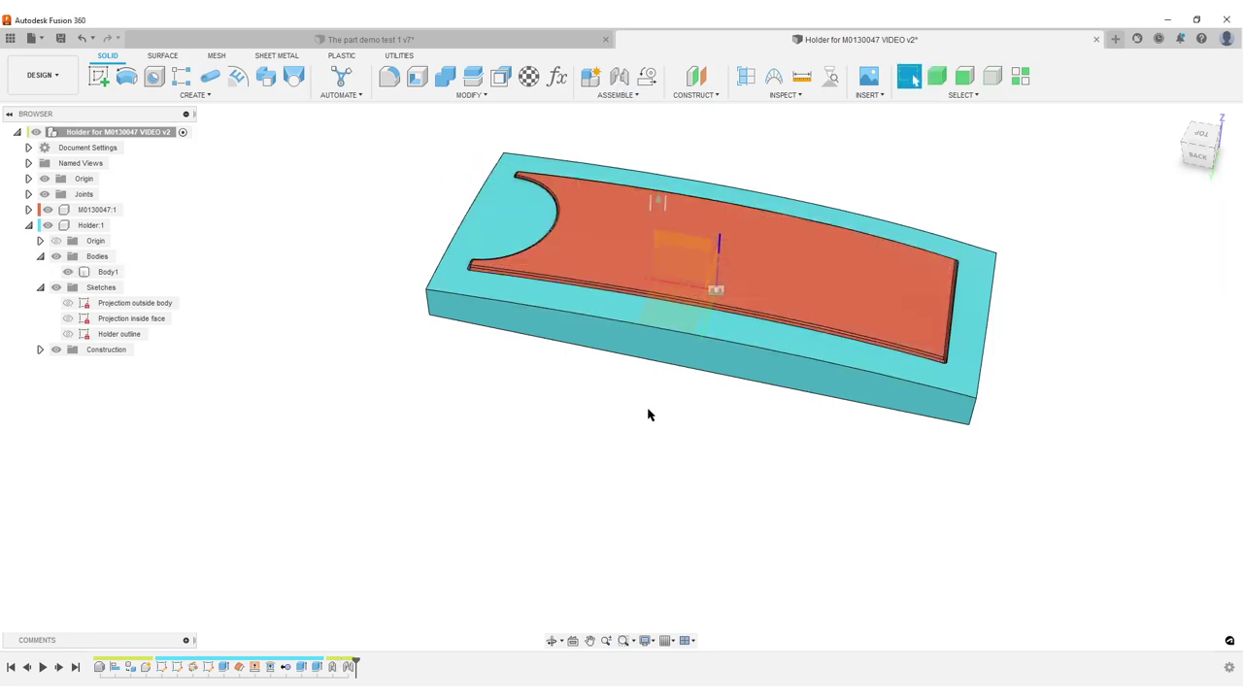
# - Hide the assembly's joints and origin, and test sliding part M0130047 in the holder
pyautogui.keyDown('shift'); pyautogui.moveTo(649, 414); pyautogui.dragTo(877, 294, button='middle'); pyautogui.keyUp('shift')
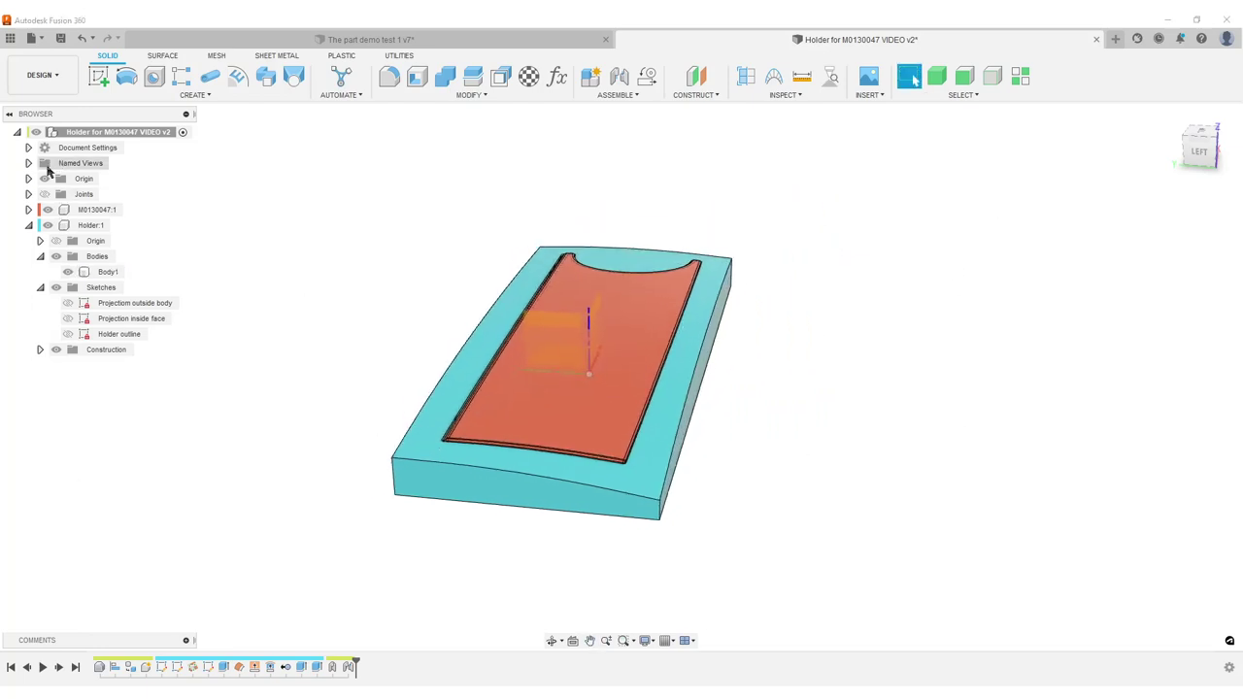
pyautogui.keyDown('shift'); pyautogui.moveTo(897, 437); pyautogui.dragTo(888, 415, button='middle'); pyautogui.keyUp('shift')
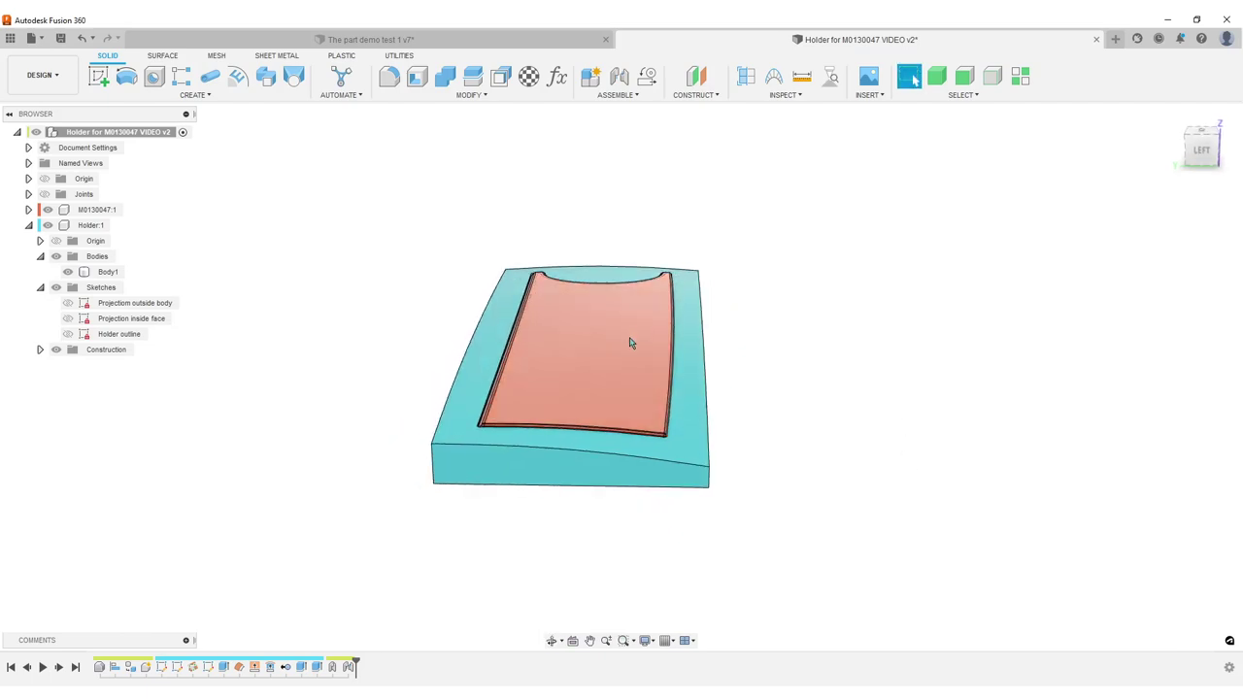
pyautogui.moveTo(630, 337); pyautogui.dragTo(516, 420)
pyautogui.keyDown('shift'); pyautogui.moveTo(931, 406); pyautogui.dragTo(813, 352, button='middle'); pyautogui.keyUp('shift')
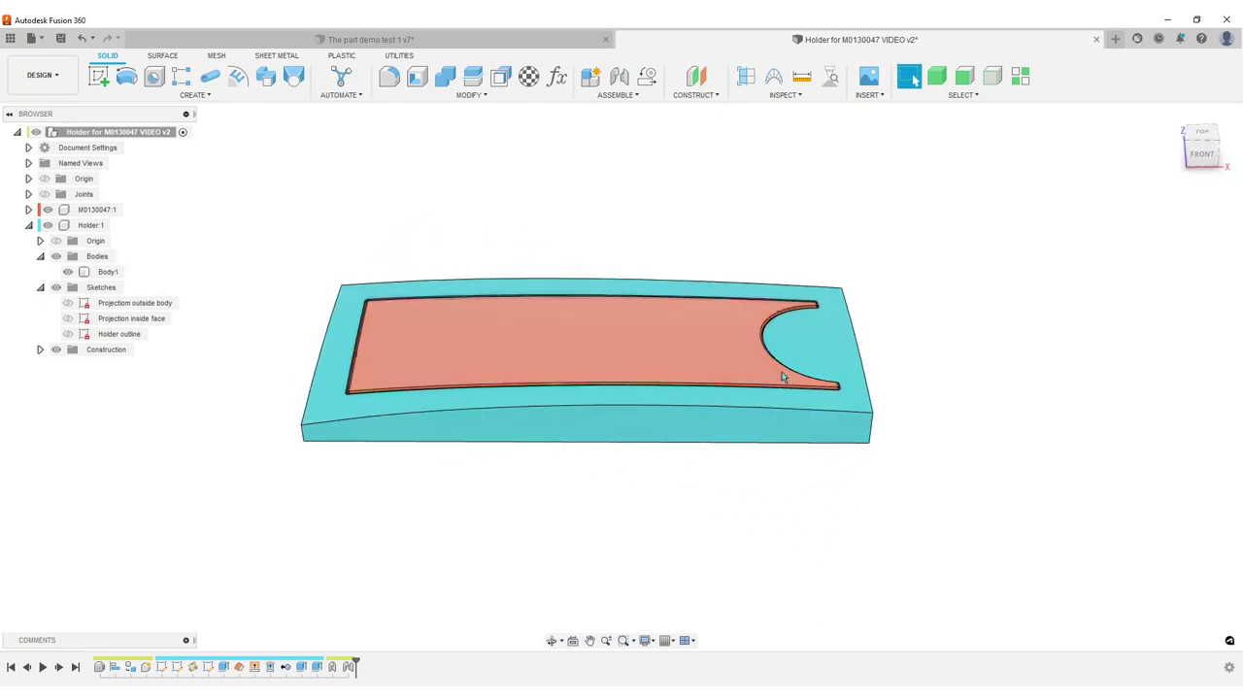
# - Start a Chamfer and select the holder's front long side face and its straight-end face, away from the part's cutout
pyautogui.click(526, 247)
pyautogui.write('s')
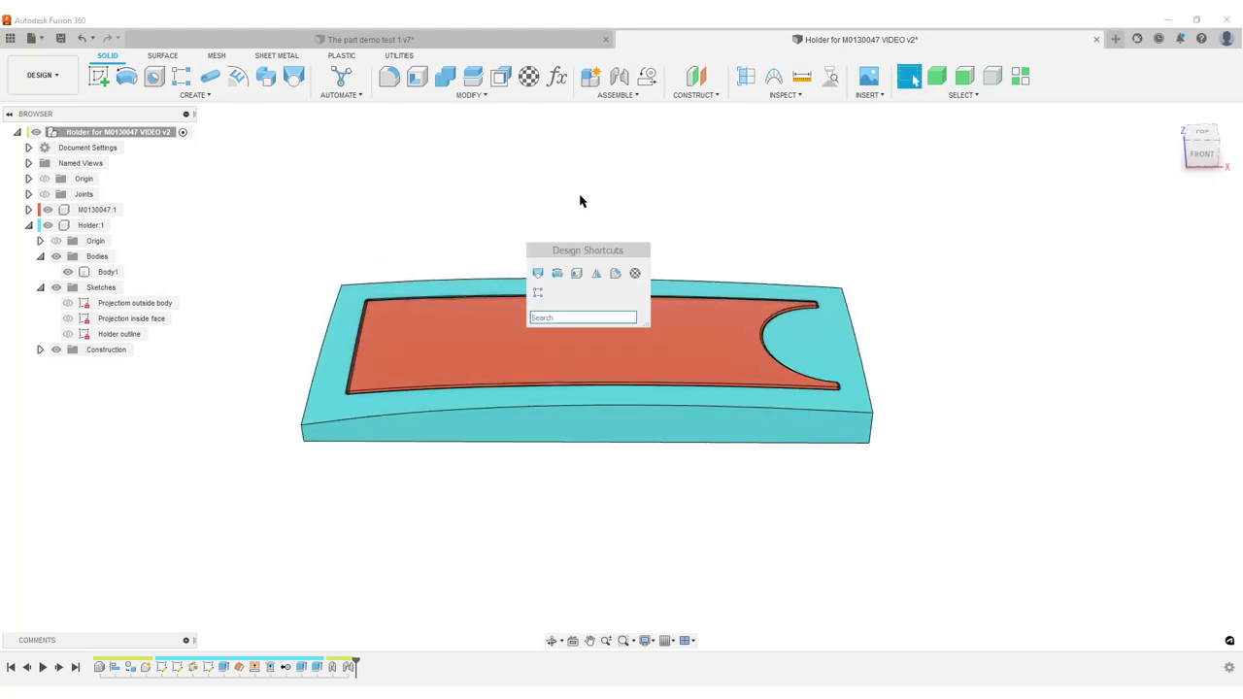
pyautogui.write('ch')
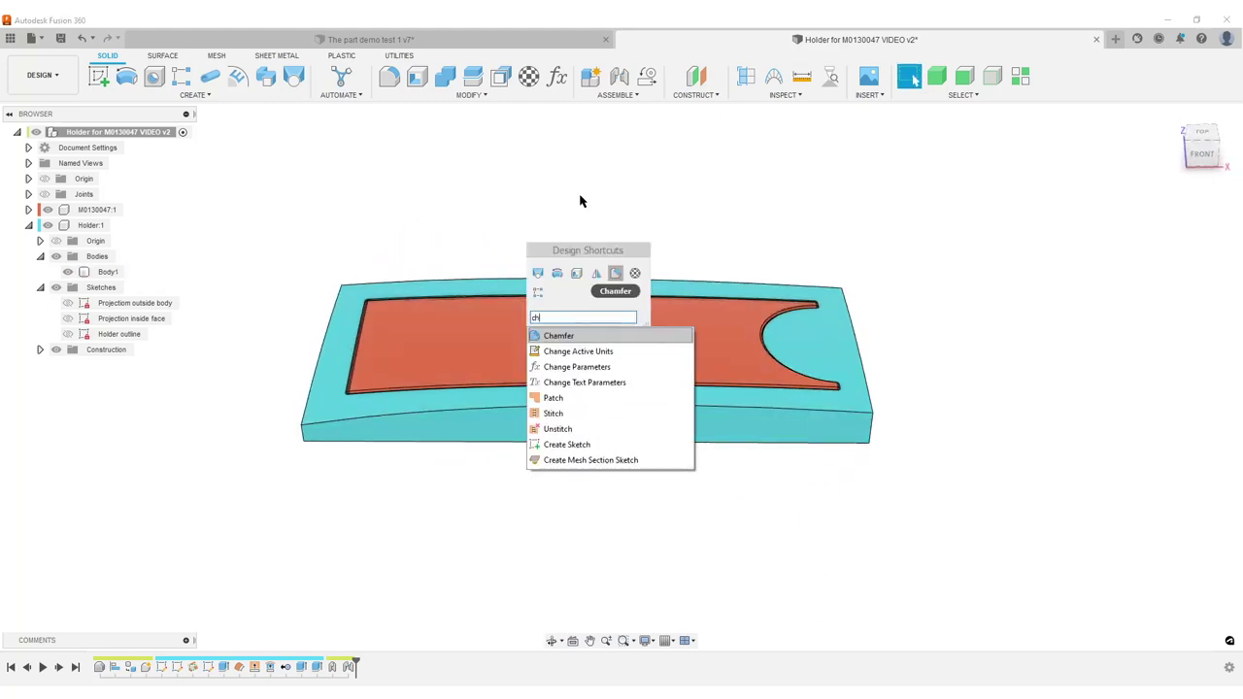
pyautogui.click(558, 336)
pyautogui.click(415, 435)
pyautogui.keyDown('shift'); pyautogui.moveTo(310, 482); pyautogui.dragTo(450, 527, button='middle'); pyautogui.keyUp('shift')
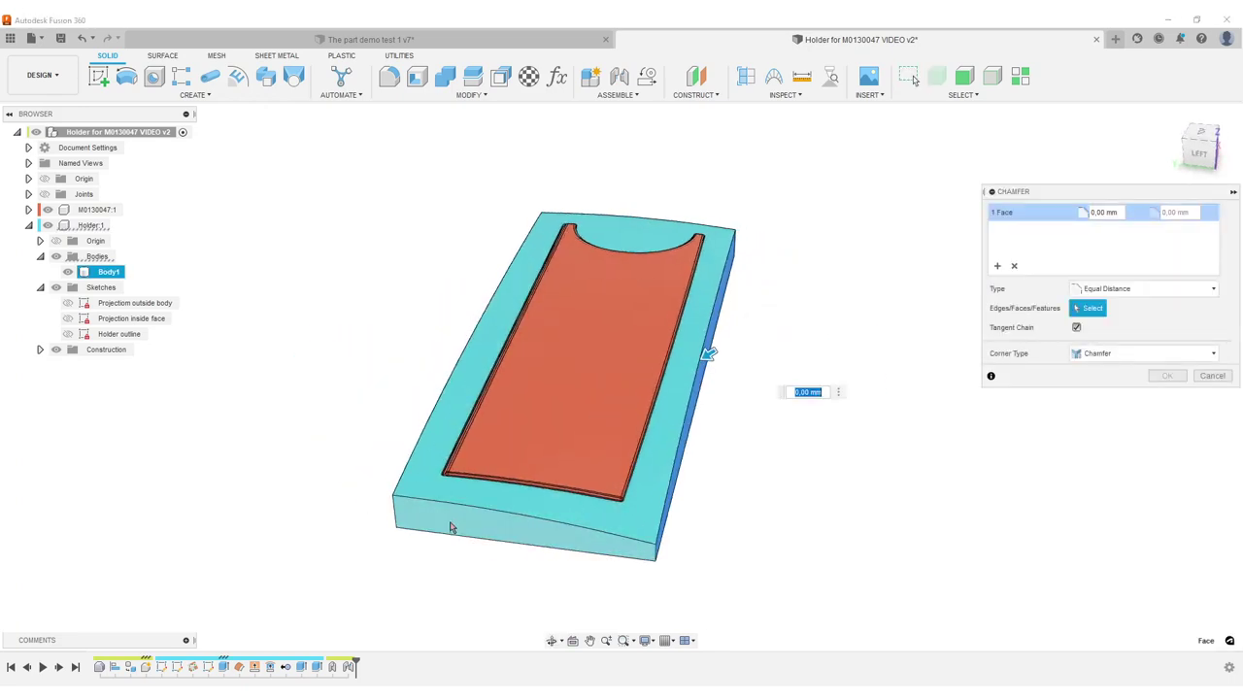
pyautogui.click(449, 527)
# - Add the holder's other long side and cutout-end faces to the selection, and apply a 2 mm Equal Distance chamfer
pyautogui.keyDown('shift'); pyautogui.moveTo(378, 495); pyautogui.dragTo(413, 464, button='middle'); pyautogui.keyUp('shift')
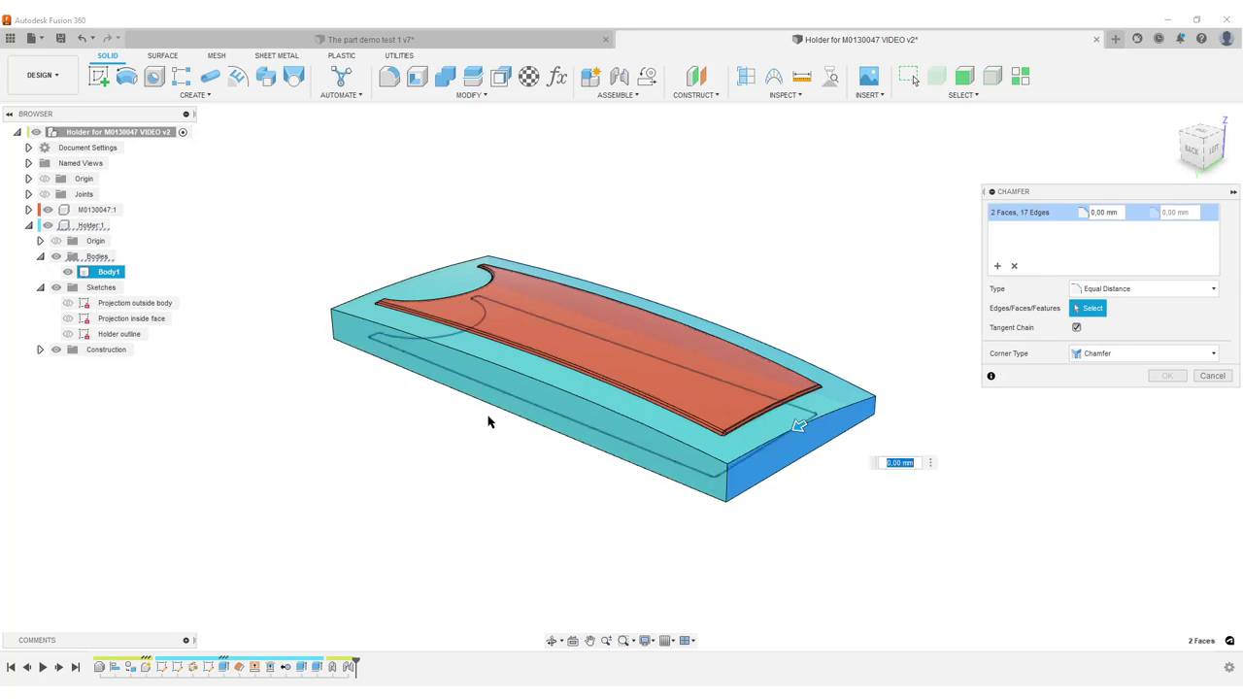
pyautogui.click(353, 347)
pyautogui.click(365, 338)
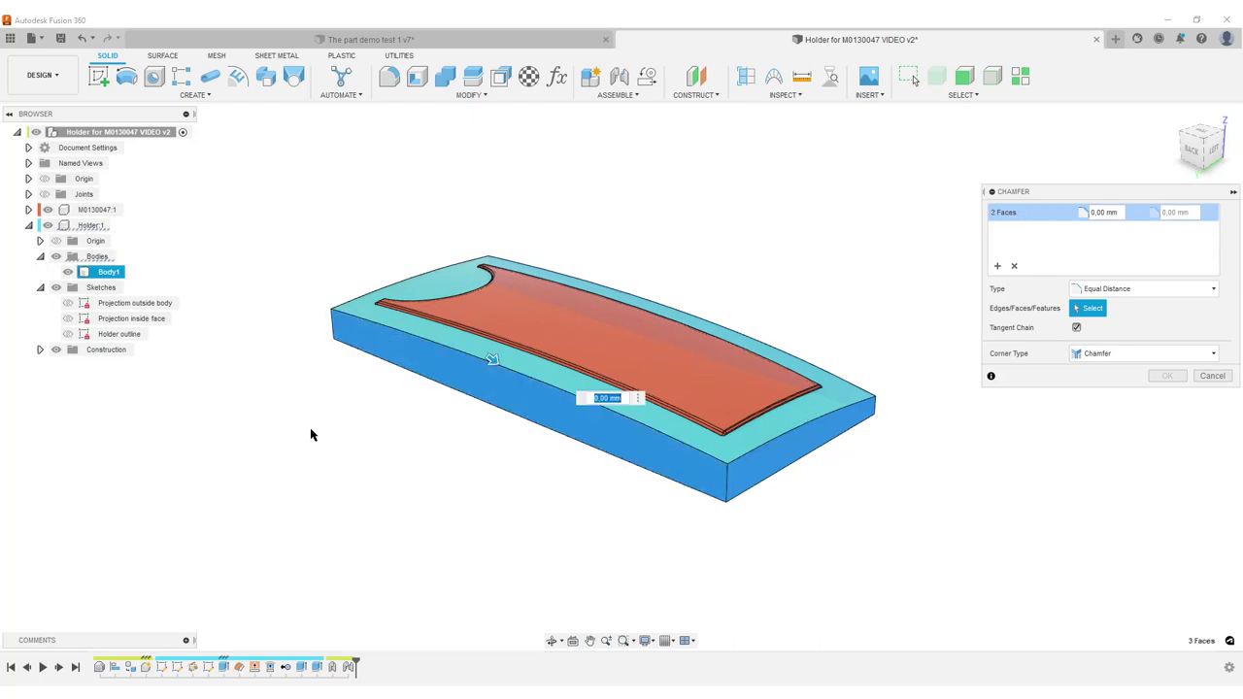
pyautogui.keyDown('shift'); pyautogui.moveTo(311, 436); pyautogui.dragTo(391, 477, button='middle'); pyautogui.keyUp('shift')
pyautogui.click(386, 473)
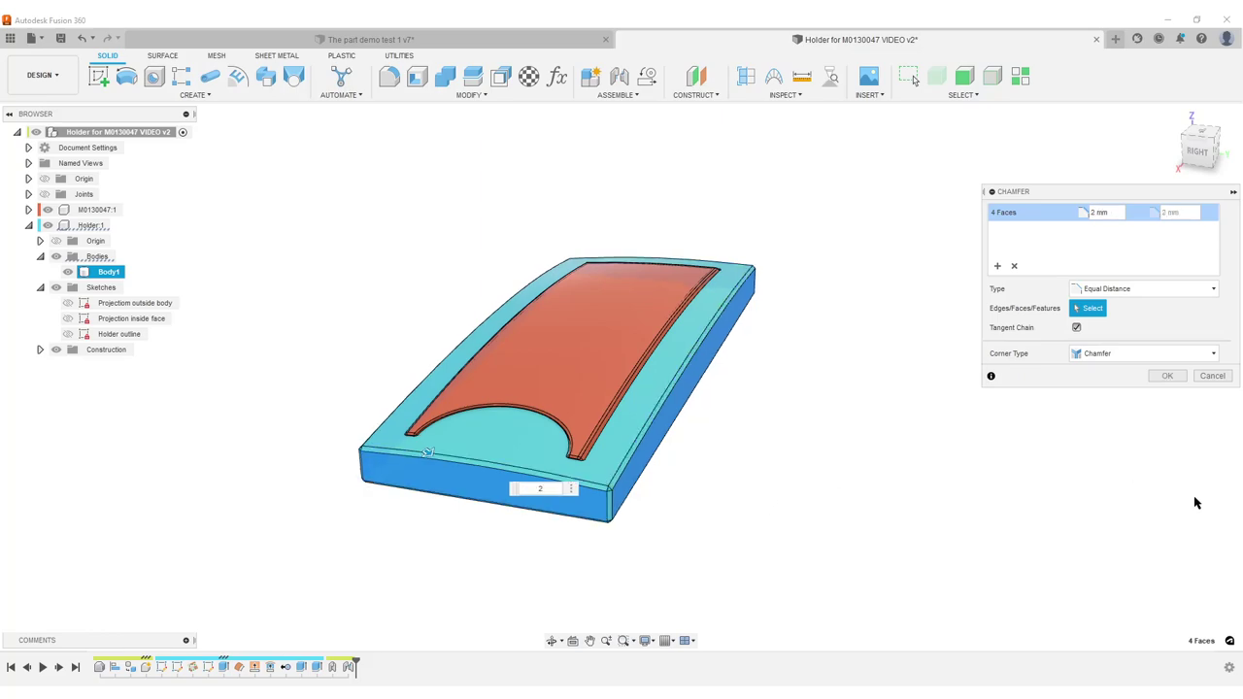
pyautogui.click(1168, 375)
# - Test the part's slide in the chamfered holder, and create a section analysis on the YZ plane at 0 mm
pyautogui.keyDown('shift'); pyautogui.moveTo(483, 436); pyautogui.dragTo(803, 349, button='middle'); pyautogui.keyUp('shift')
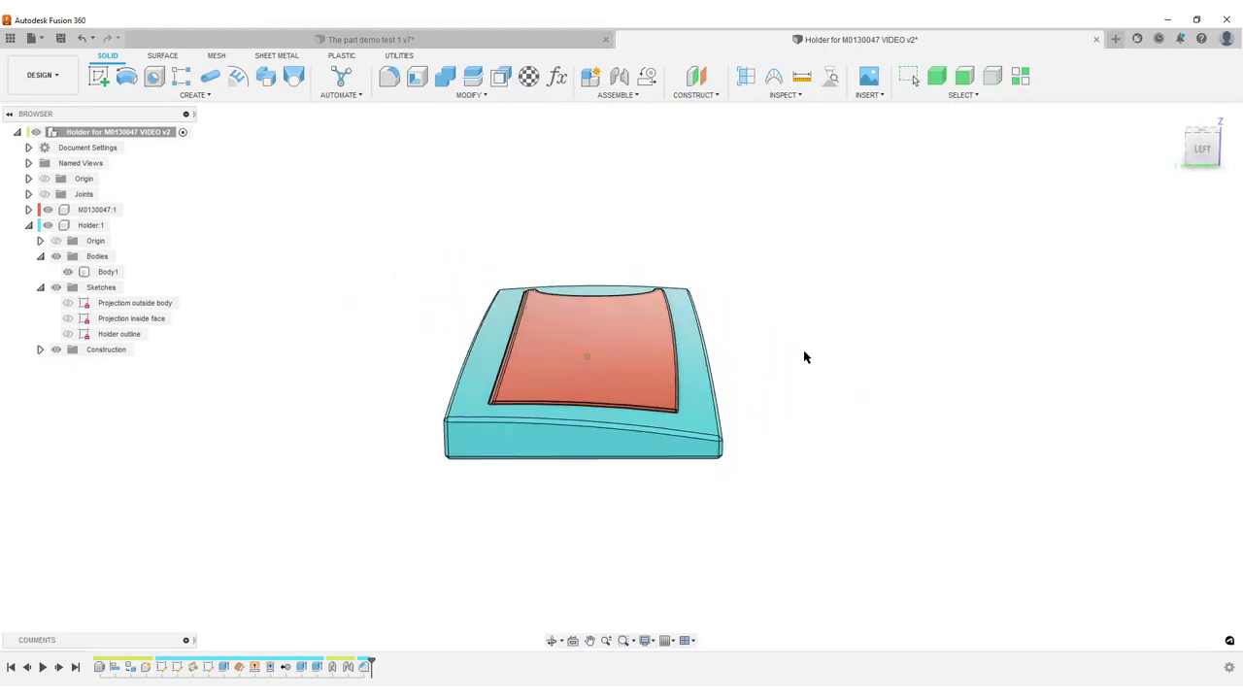
pyautogui.moveTo(635, 353); pyautogui.dragTo(638, 419)
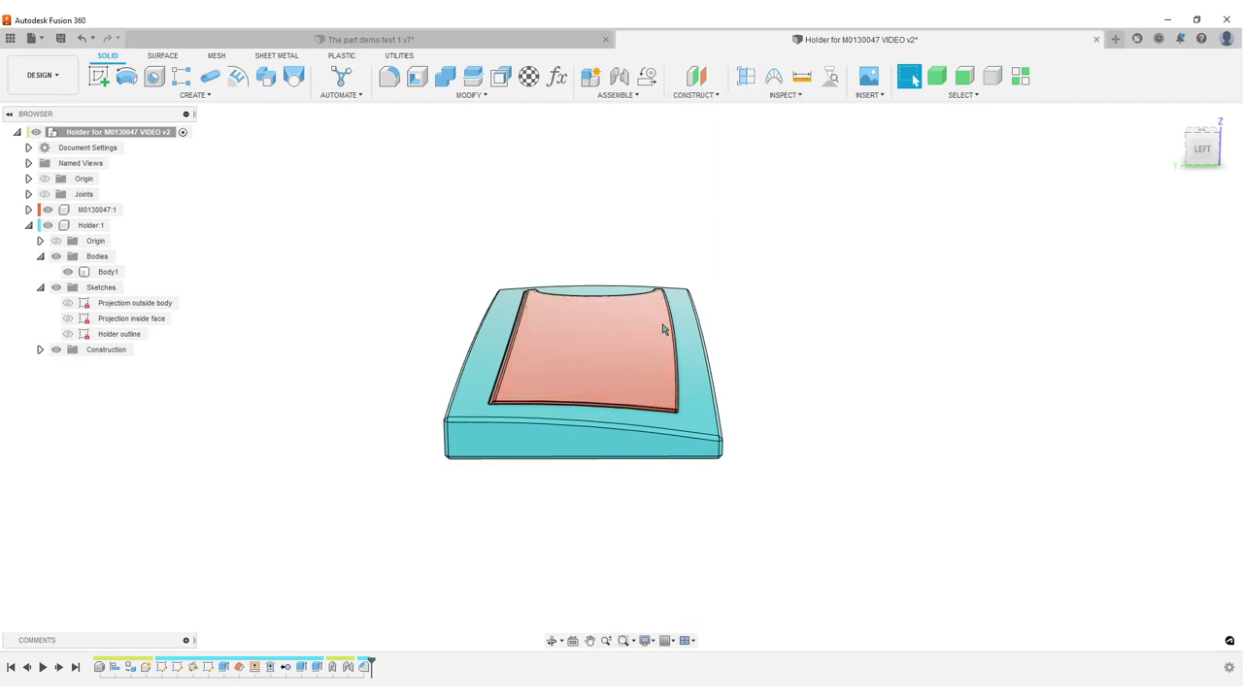
pyautogui.click(755, 77)
pyautogui.click(567, 331)
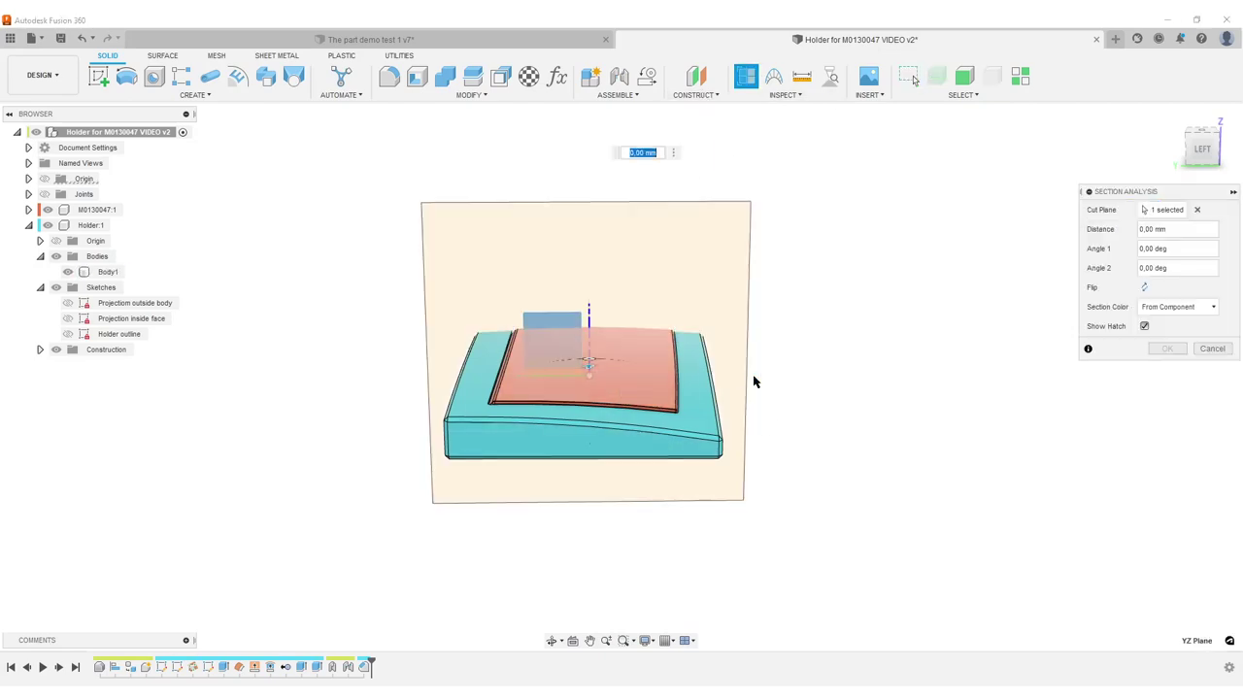
pyautogui.keyDown('shift'); pyautogui.moveTo(754, 380); pyautogui.dragTo(895, 438, button='middle'); pyautogui.keyUp('shift')
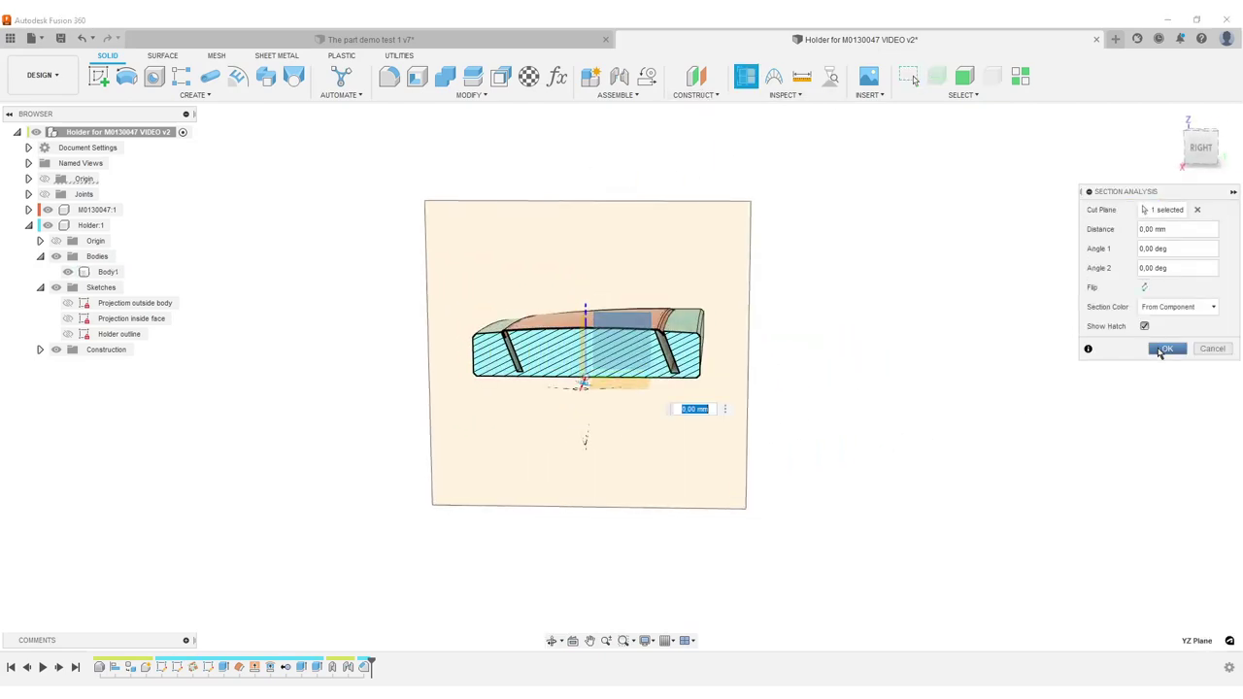
pyautogui.click(1161, 351)
# - Inspect the part sliding into the holder's slots in the section view, and hide the analysis
pyautogui.keyDown('shift'); pyautogui.moveTo(809, 389); pyautogui.dragTo(837, 412, button='middle'); pyautogui.keyUp('shift')
pyautogui.scroll(3, 666, 355)
pyautogui.moveTo(500, 281); pyautogui.dragTo(575, 448)
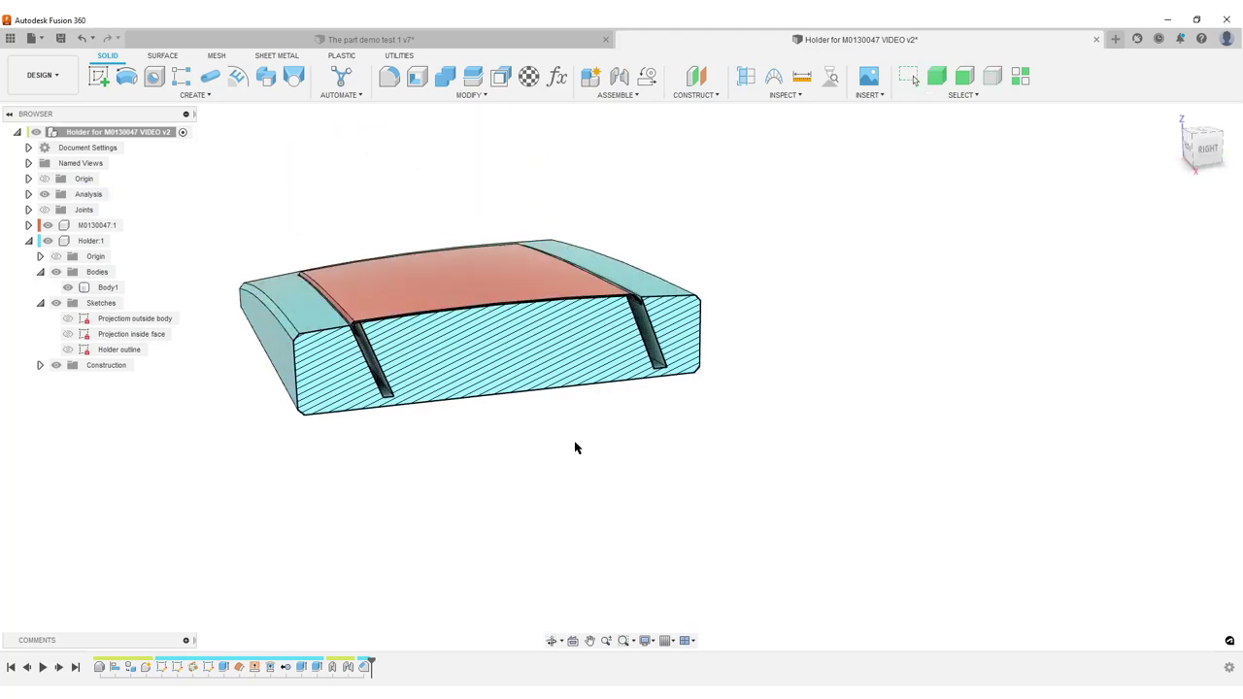
pyautogui.click(46, 194)
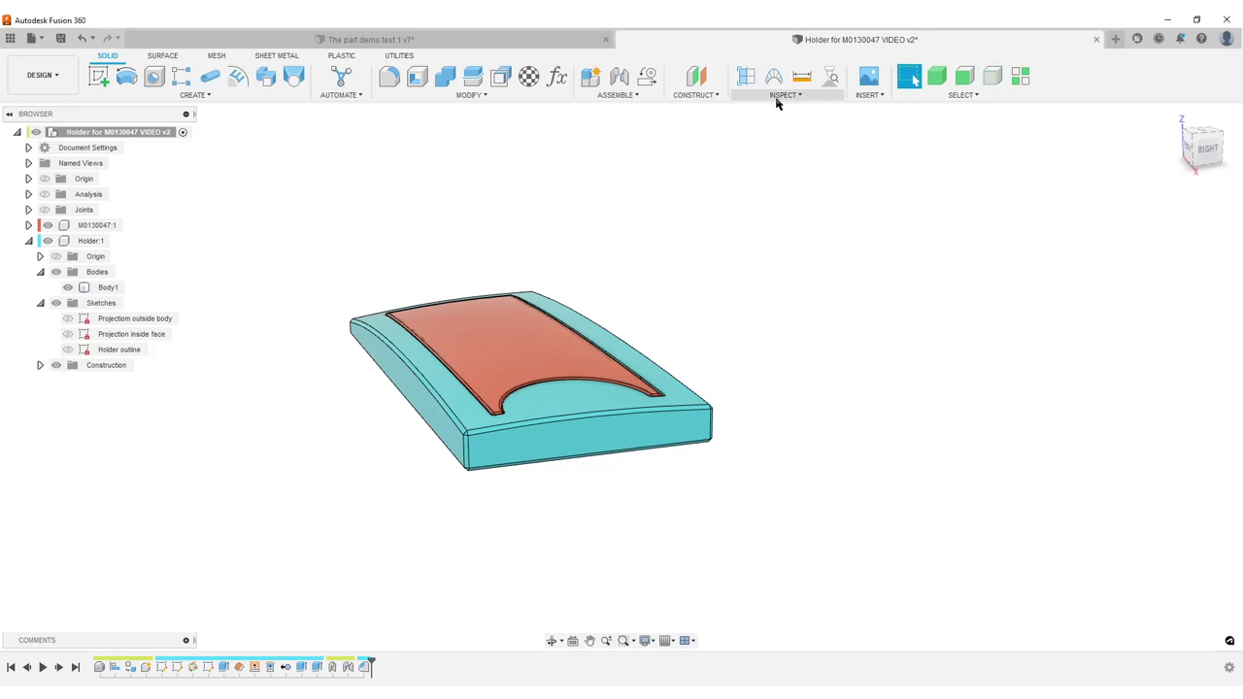
# - Check the interference between the holder body and part M0130047, and close the check
pyautogui.click(779, 96)
pyautogui.click(786, 123)
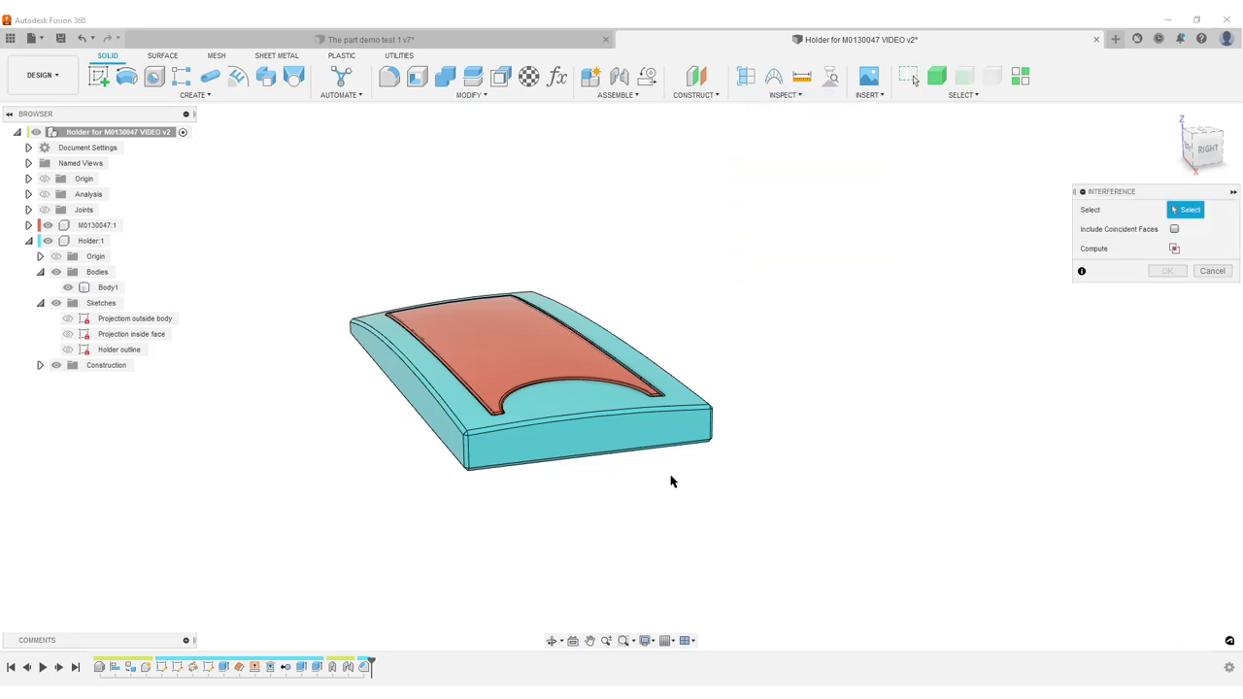
pyautogui.click(573, 437)
pyautogui.click(513, 352)
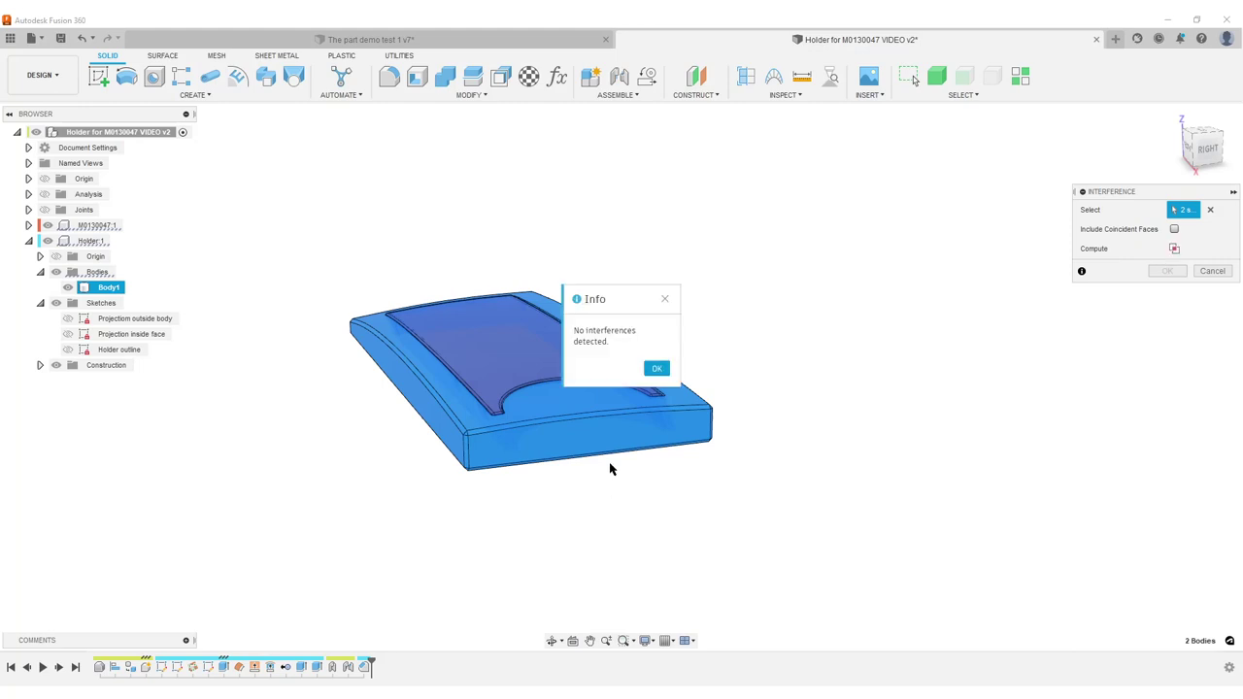
pyautogui.click(657, 369)
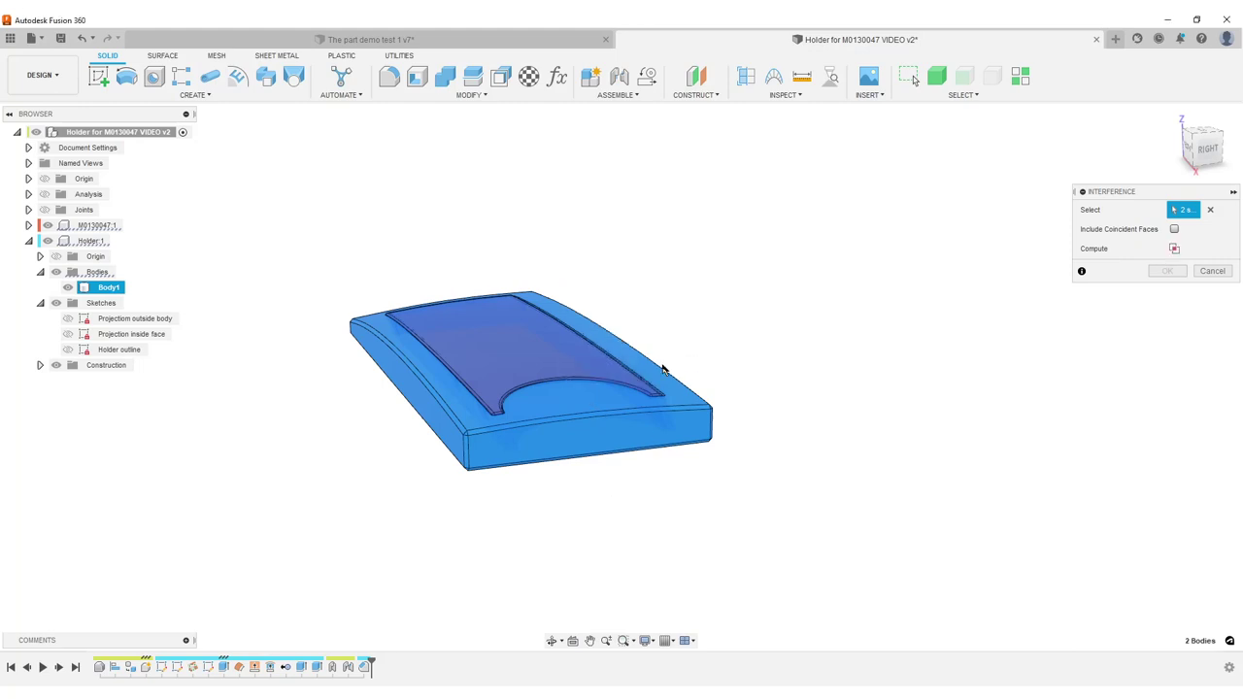
pyautogui.click(1200, 275)
# - Show the section analysis and slide part M0130047 out of the holder and back into its slots
pyautogui.keyDown('shift'); pyautogui.moveTo(305, 407); pyautogui.dragTo(344, 341, button='middle'); pyautogui.keyUp('shift')
pyautogui.click(44, 195)
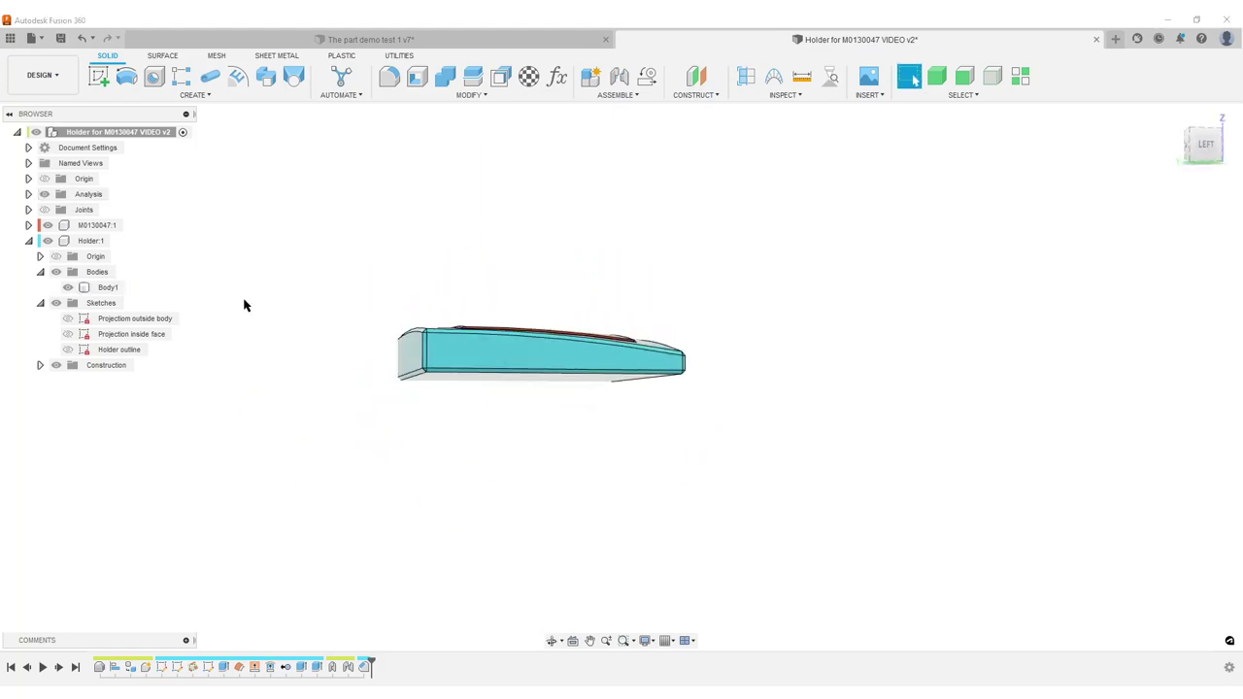
pyautogui.scroll(3, 585, 325)
pyautogui.moveTo(449, 347)
pyautogui.keyDown('shift'); pyautogui.mouseDown(button='middle')
pyautogui.moveTo(598, 378)
pyautogui.moveTo(635, 352)
pyautogui.moveTo(969, 407)
pyautogui.mouseUp(button='middle'); pyautogui.keyUp('shift')
pyautogui.scroll(3, 790, 472)
pyautogui.scroll(-2, 792, 464)
pyautogui.keyDown('shift'); pyautogui.moveTo(792, 464); pyautogui.dragTo(572, 368, button='middle'); pyautogui.keyUp('shift')
pyautogui.scroll(4, 654, 521)
pyautogui.moveTo(572, 368); pyautogui.dragTo(549, 305)
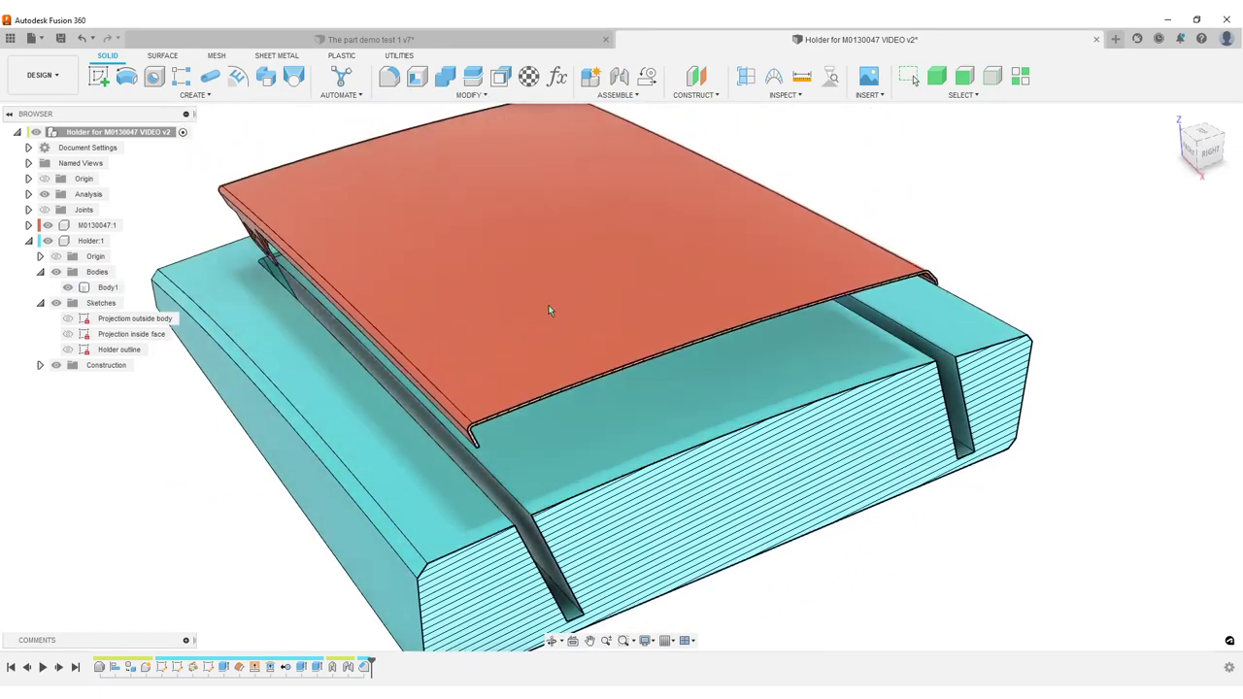
pyautogui.moveTo(539, 387); pyautogui.dragTo(591, 483)
pyautogui.scroll(-2, 591, 482)
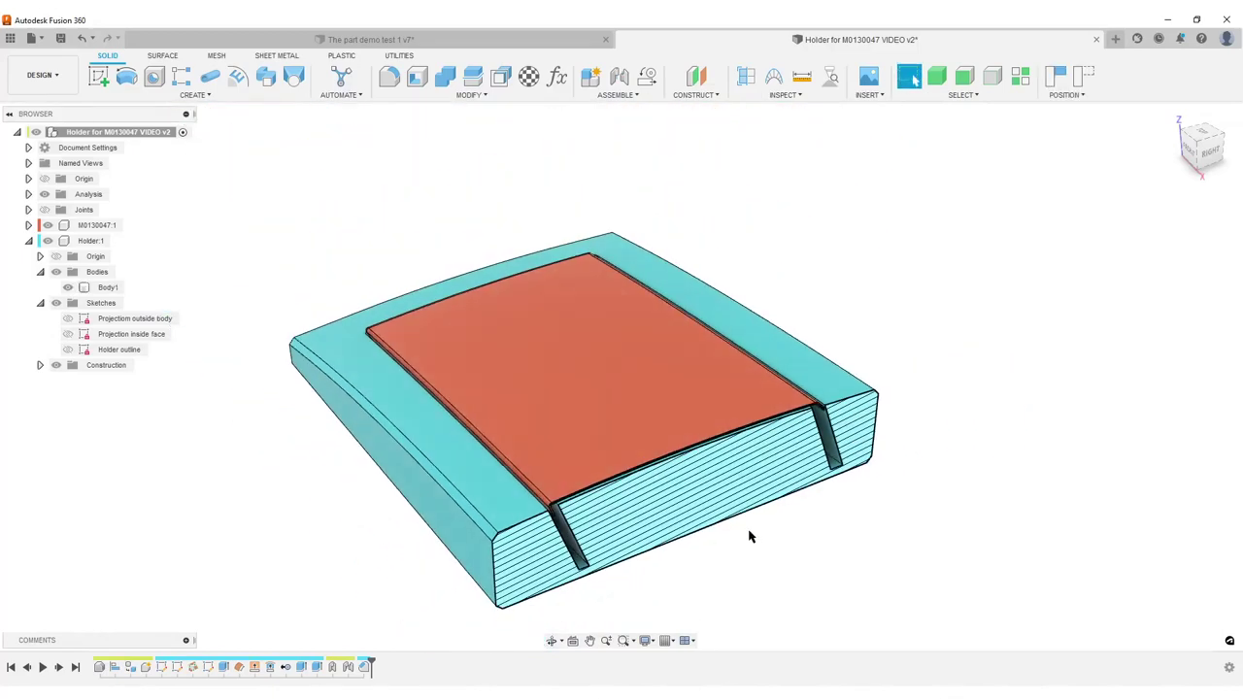
# - Slide the sectioned part repeatedly and examine its fit and the slot depth beneath its edges
pyautogui.keyDown('shift'); pyautogui.moveTo(752, 537); pyautogui.dragTo(684, 436, button='middle'); pyautogui.keyUp('shift')
pyautogui.moveTo(684, 458); pyautogui.dragTo(721, 526)
pyautogui.moveTo(721, 531); pyautogui.dragTo(649, 435, button='middle')
pyautogui.moveTo(603, 348); pyautogui.dragTo(641, 414)
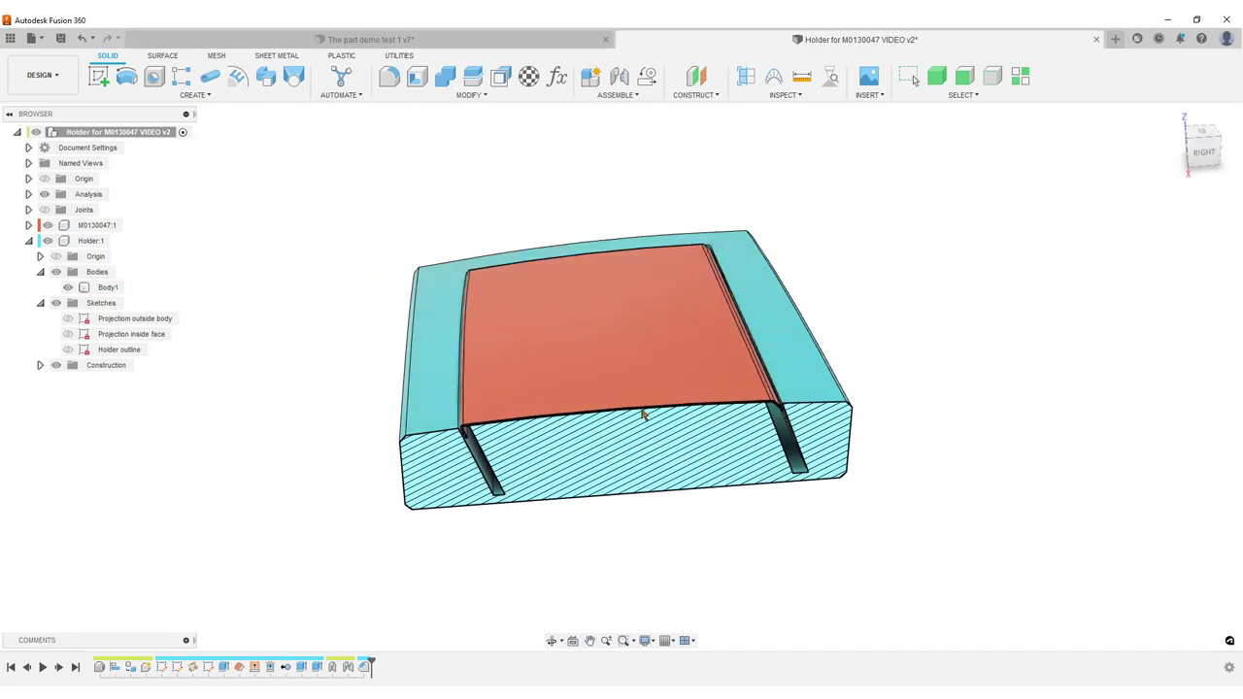
pyautogui.keyDown('shift'); pyautogui.moveTo(757, 548); pyautogui.dragTo(628, 527, button='middle'); pyautogui.keyUp('shift')
pyautogui.scroll(3, 583, 524)
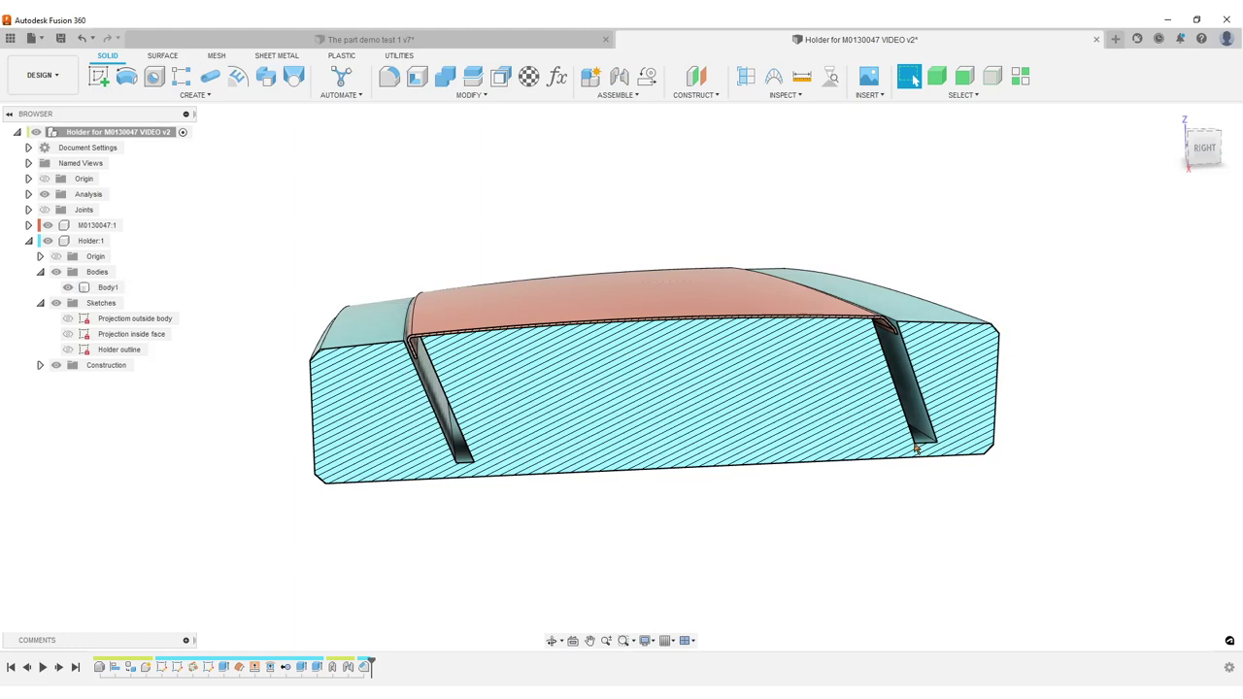
pyautogui.scroll(-3, 619, 490)
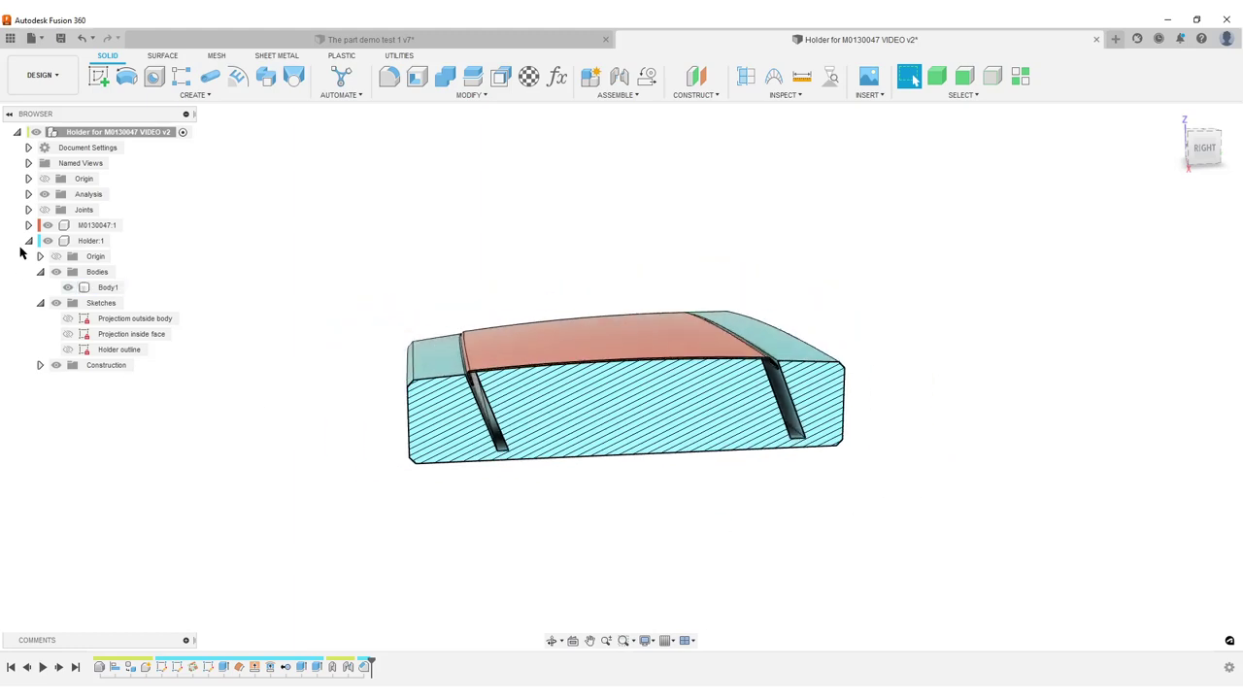
# - Hide the section analysis and select the holder body
pyautogui.click(44, 194)
pyautogui.keyDown('shift'); pyautogui.moveTo(196, 432); pyautogui.dragTo(328, 444, button='middle'); pyautogui.keyUp('shift')
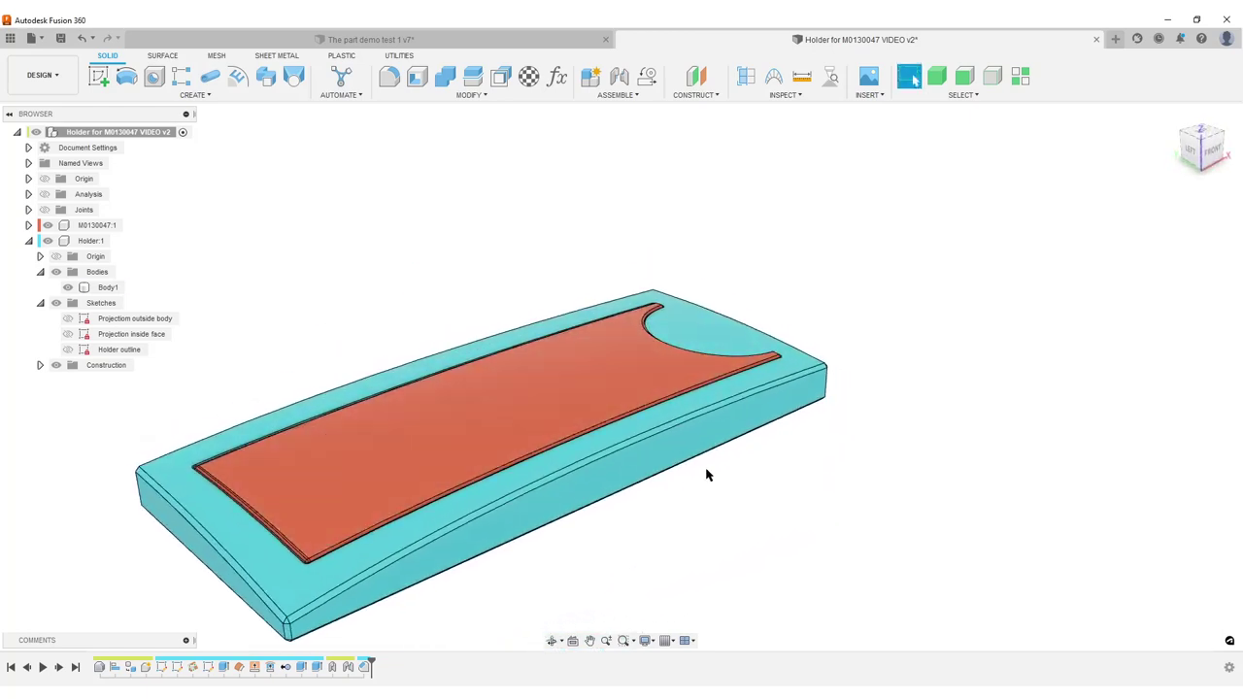
pyautogui.moveTo(663, 487); pyautogui.dragTo(793, 435, button='middle')
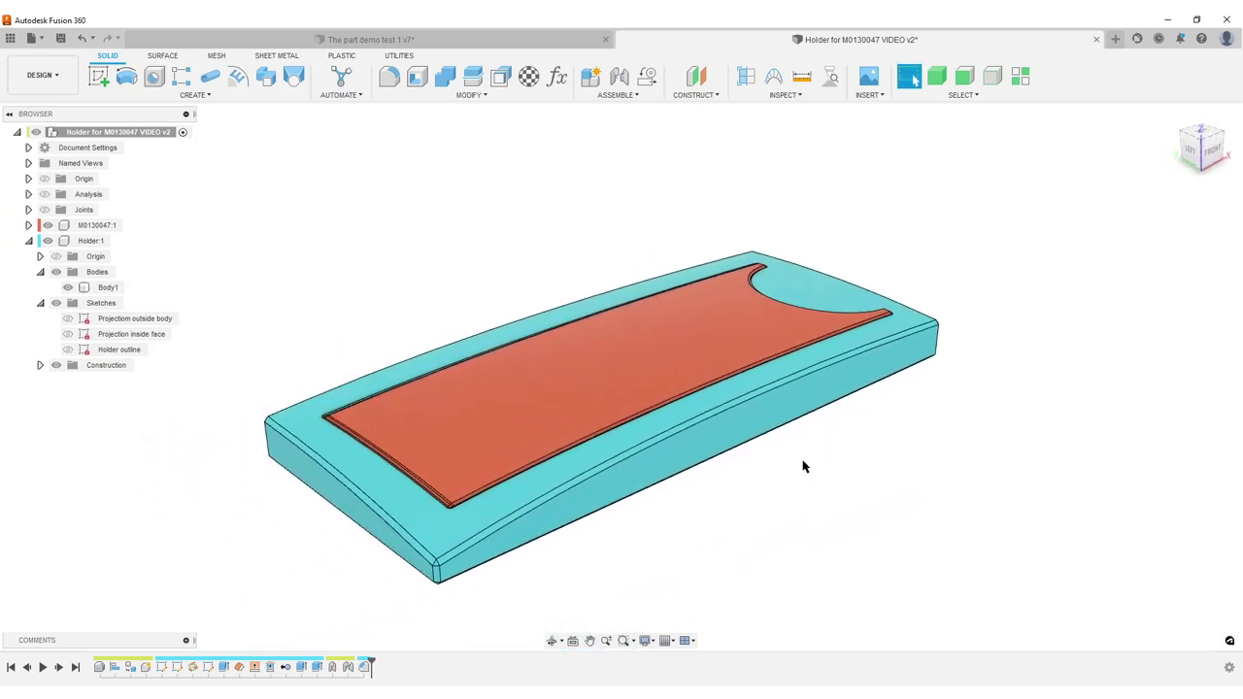
pyautogui.click(743, 452)
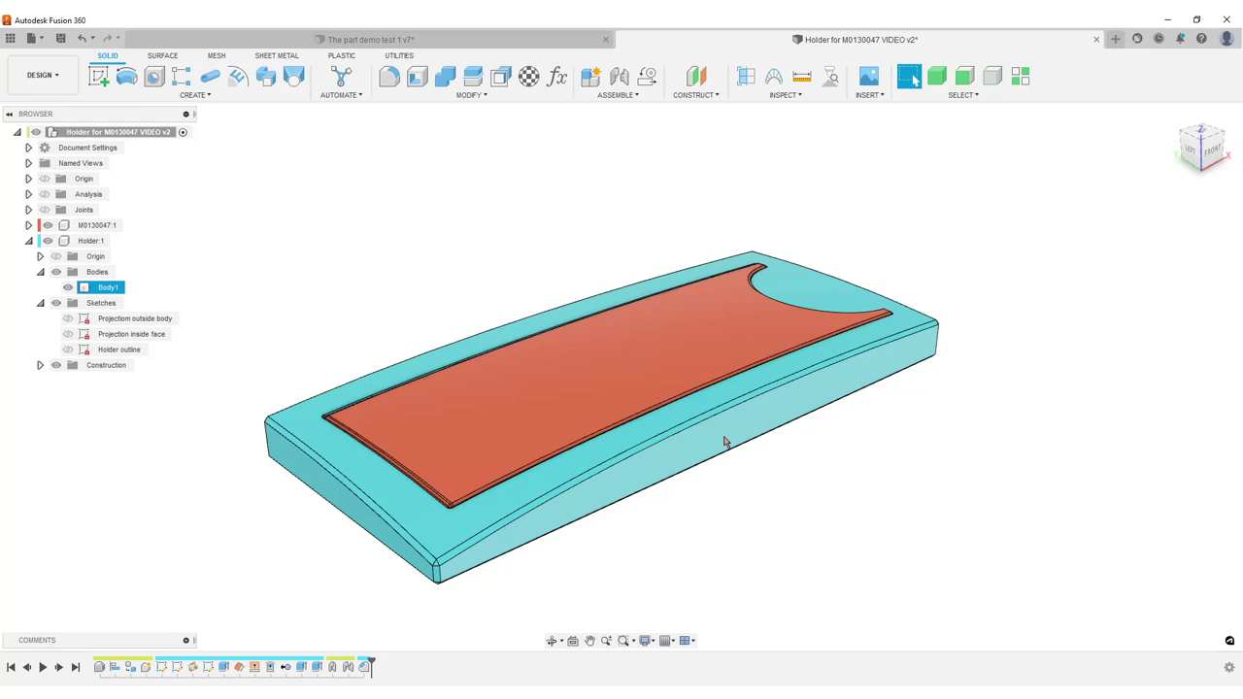